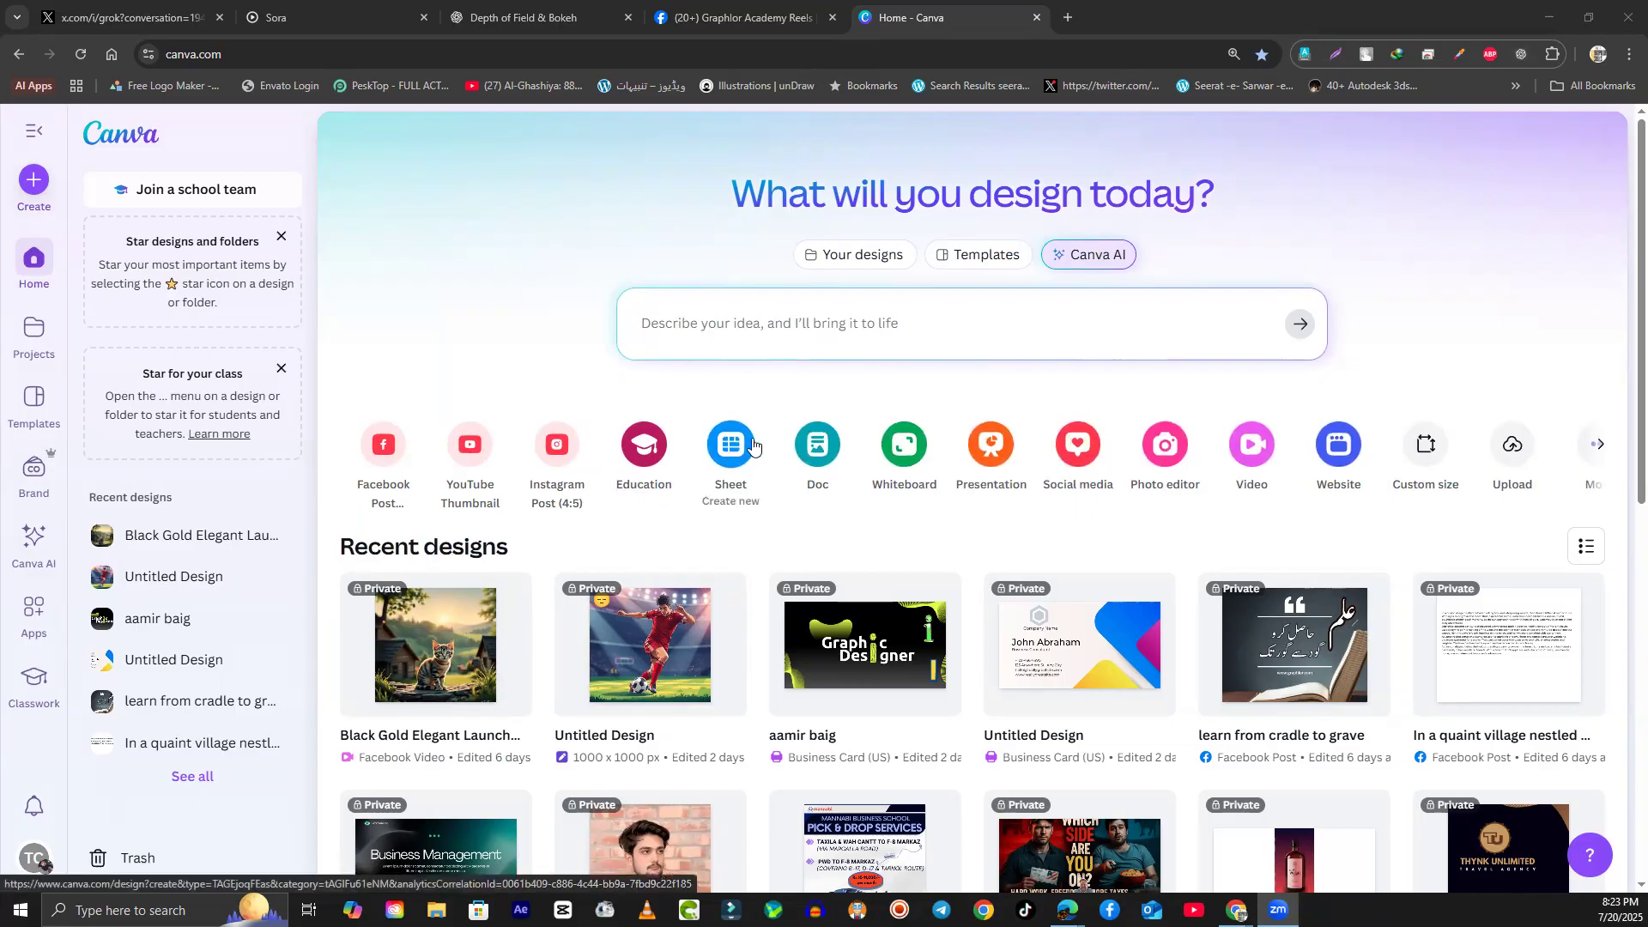
Step: Create a blank Classroom Poster (Portrait A2) design from the Education design types
click(643, 447)
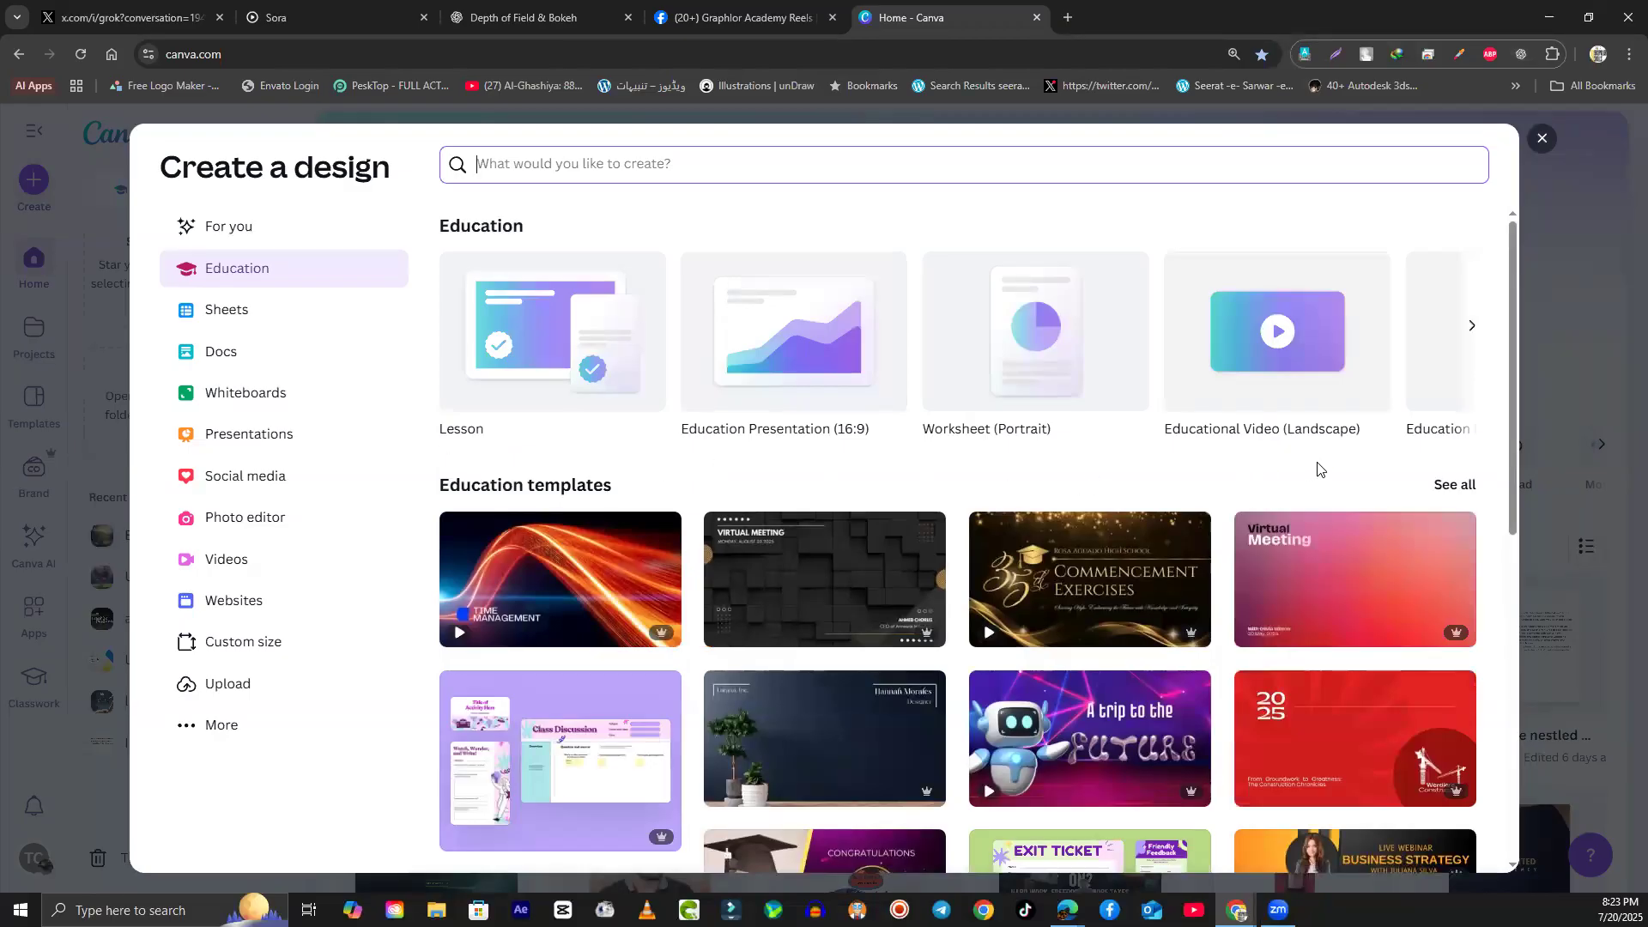
click(1471, 329)
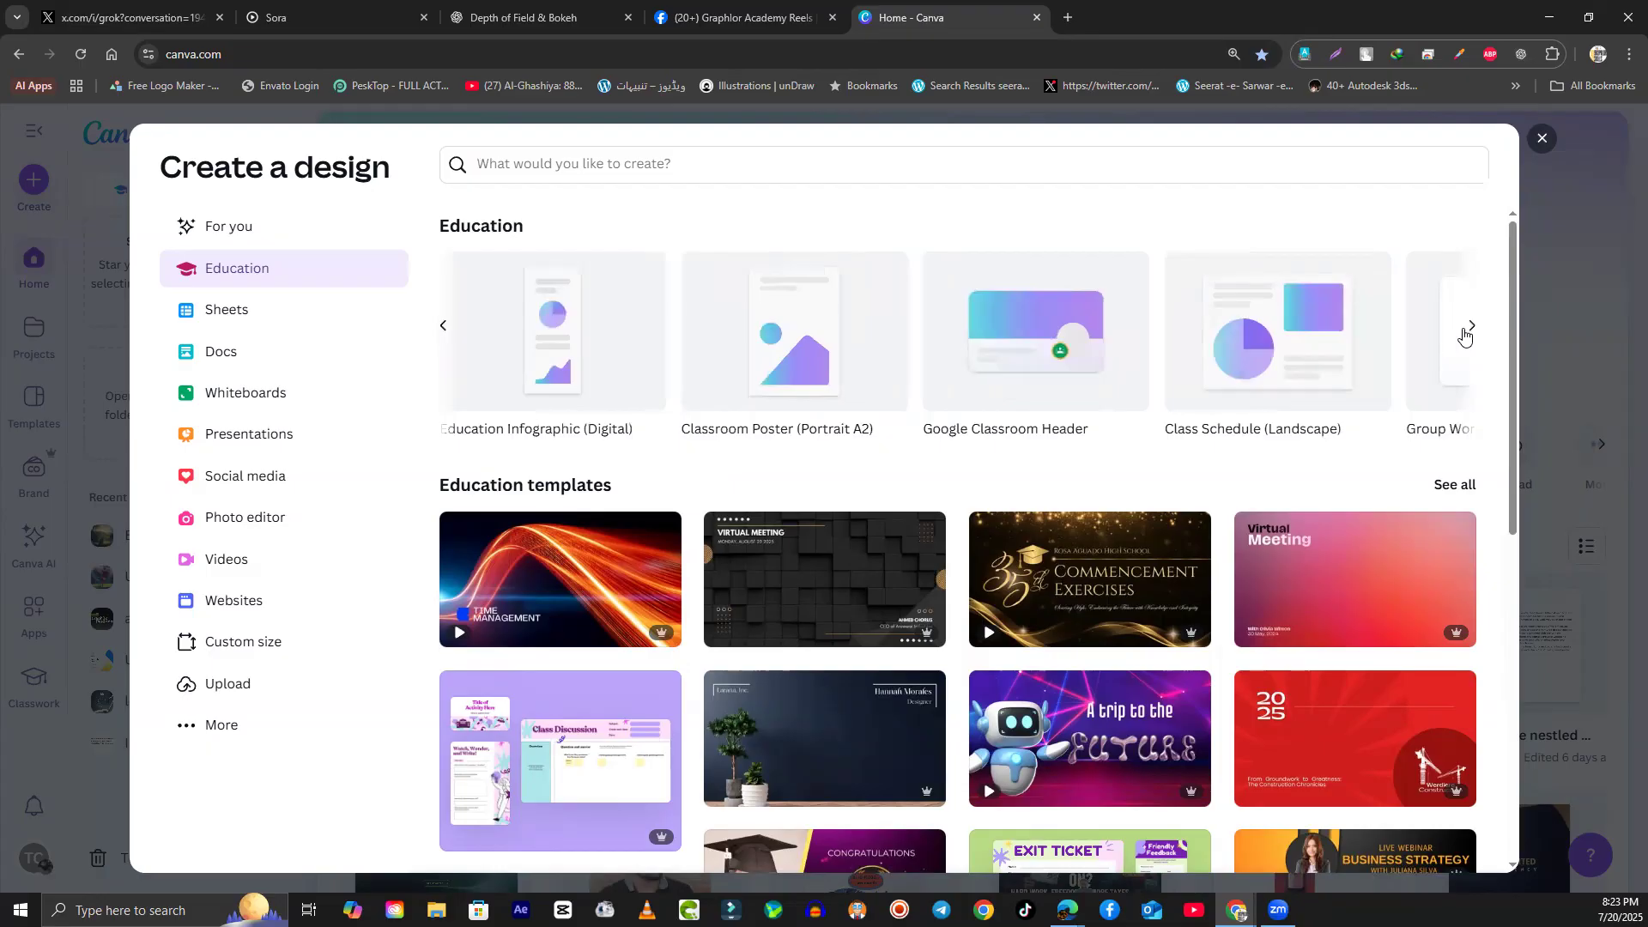
click(795, 370)
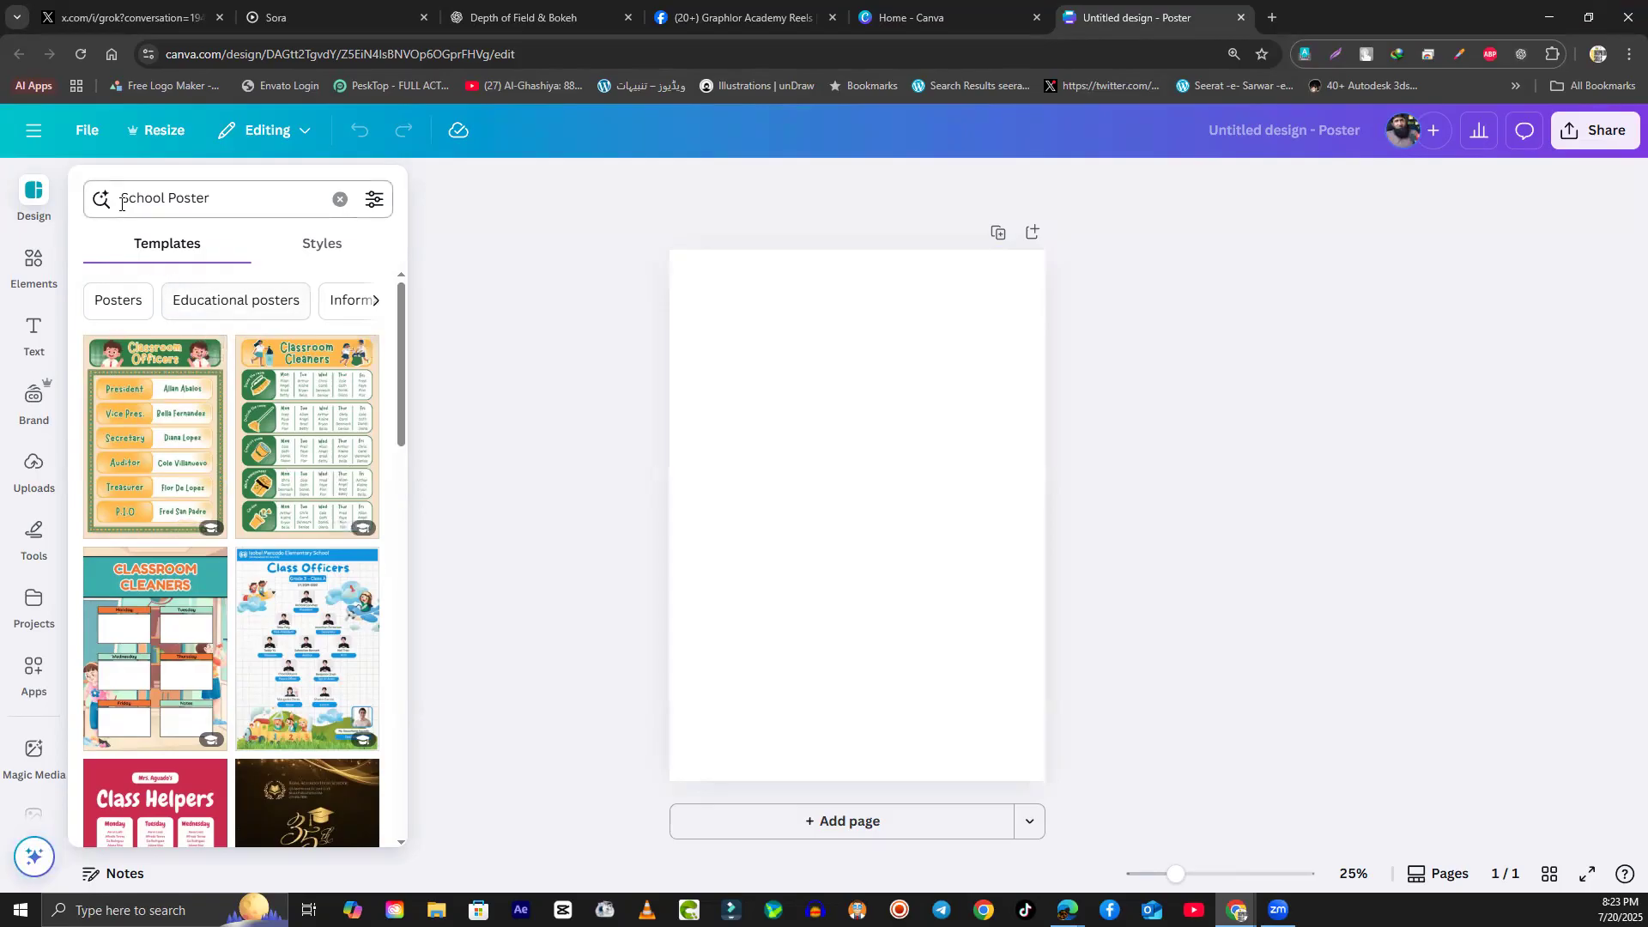
Step: Look through the School Poster templates and close the poster design
drag(402, 338, 393, 745)
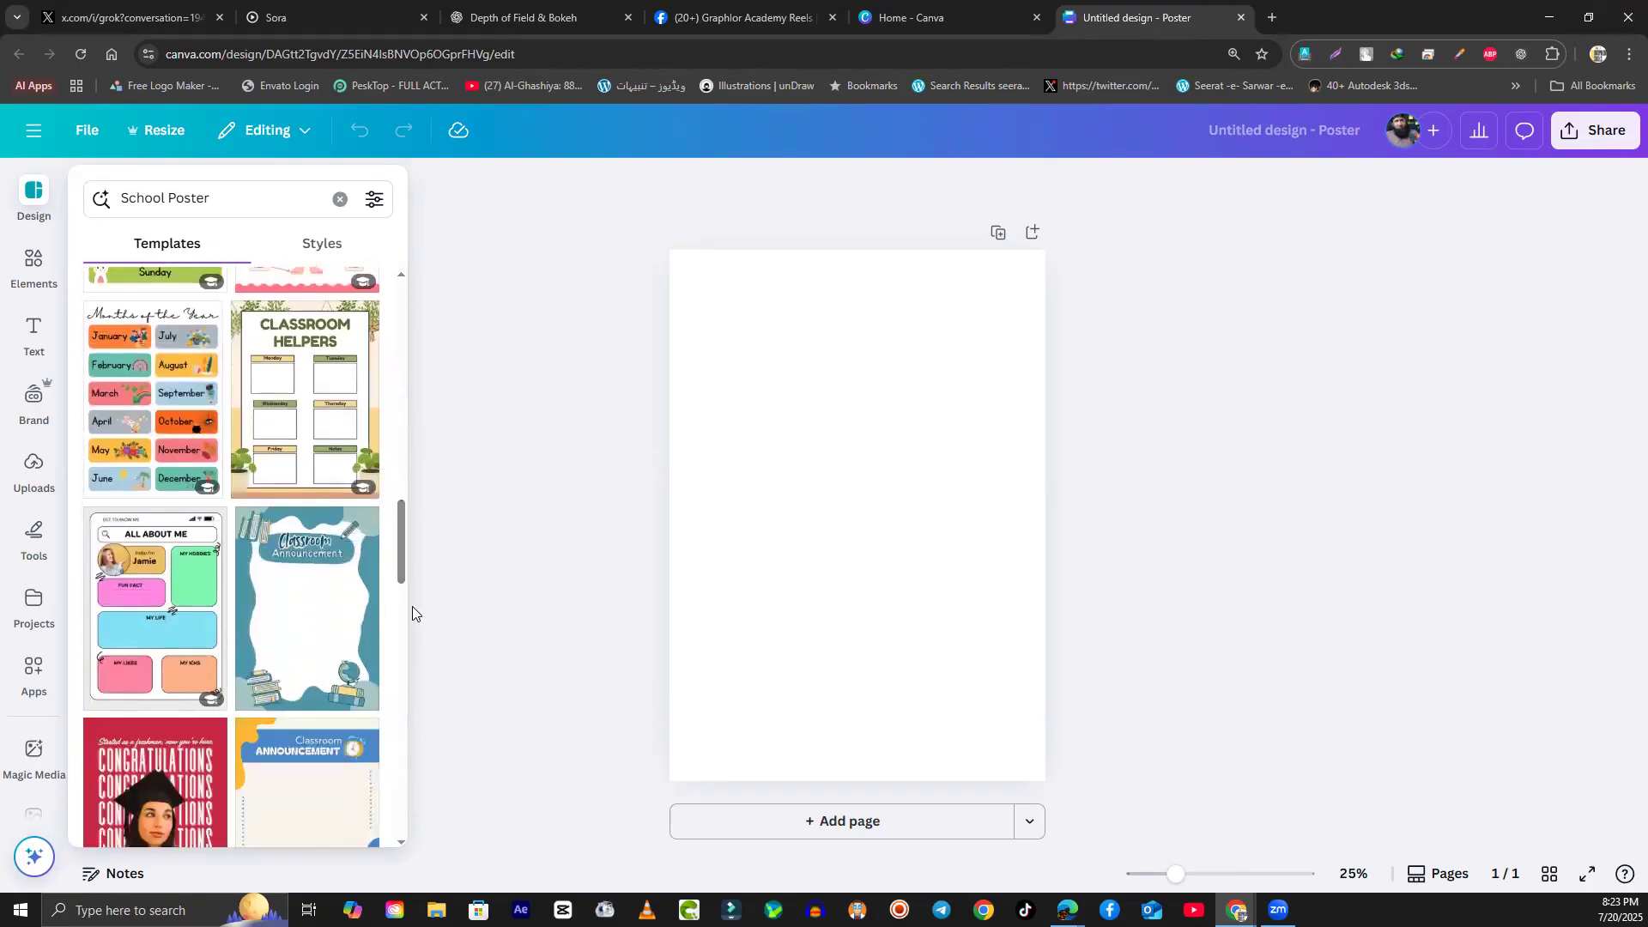
drag(395, 561, 417, 284)
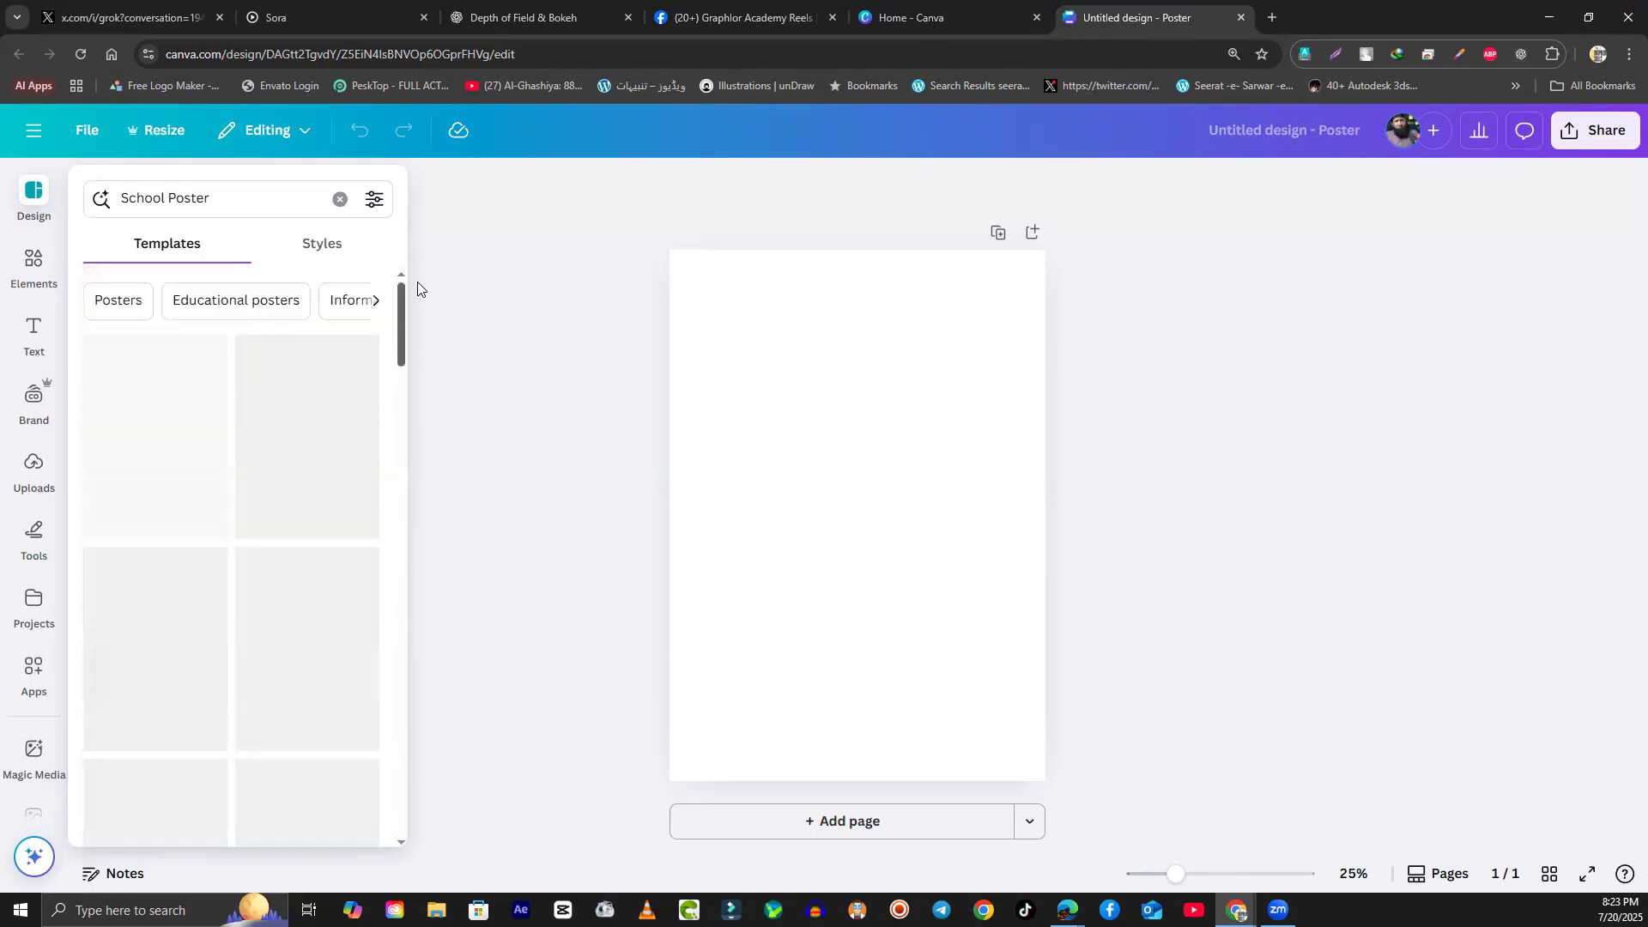
click(1241, 17)
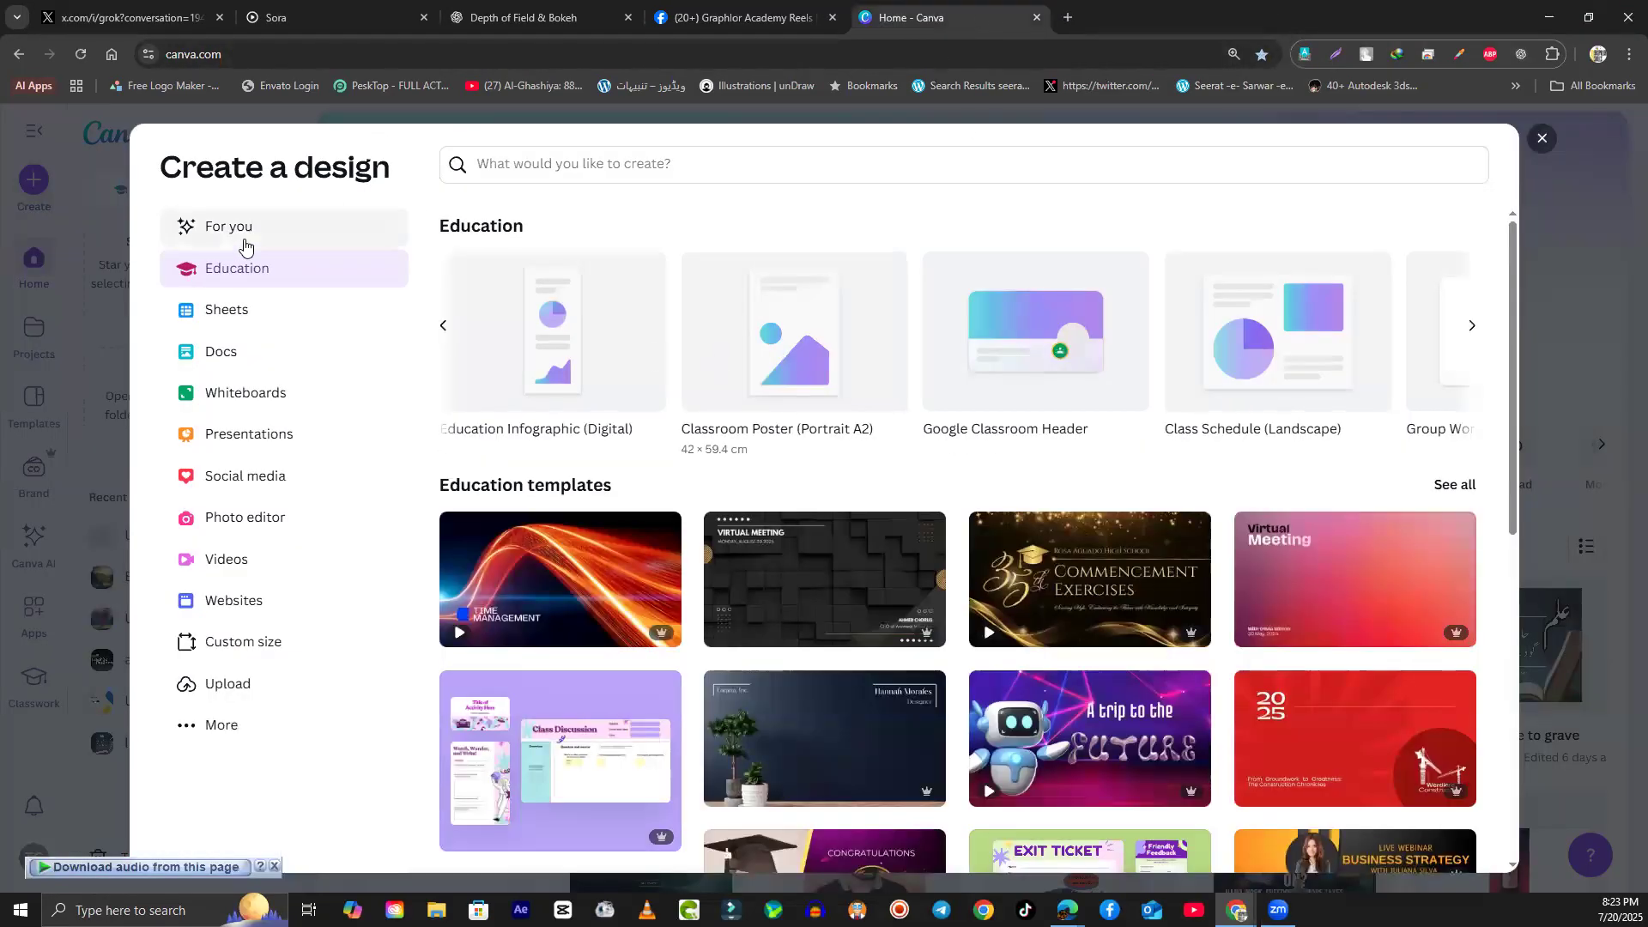
Step: Search the design types for "visiting card" and create a Business Card (Landscape) design
click(647, 165)
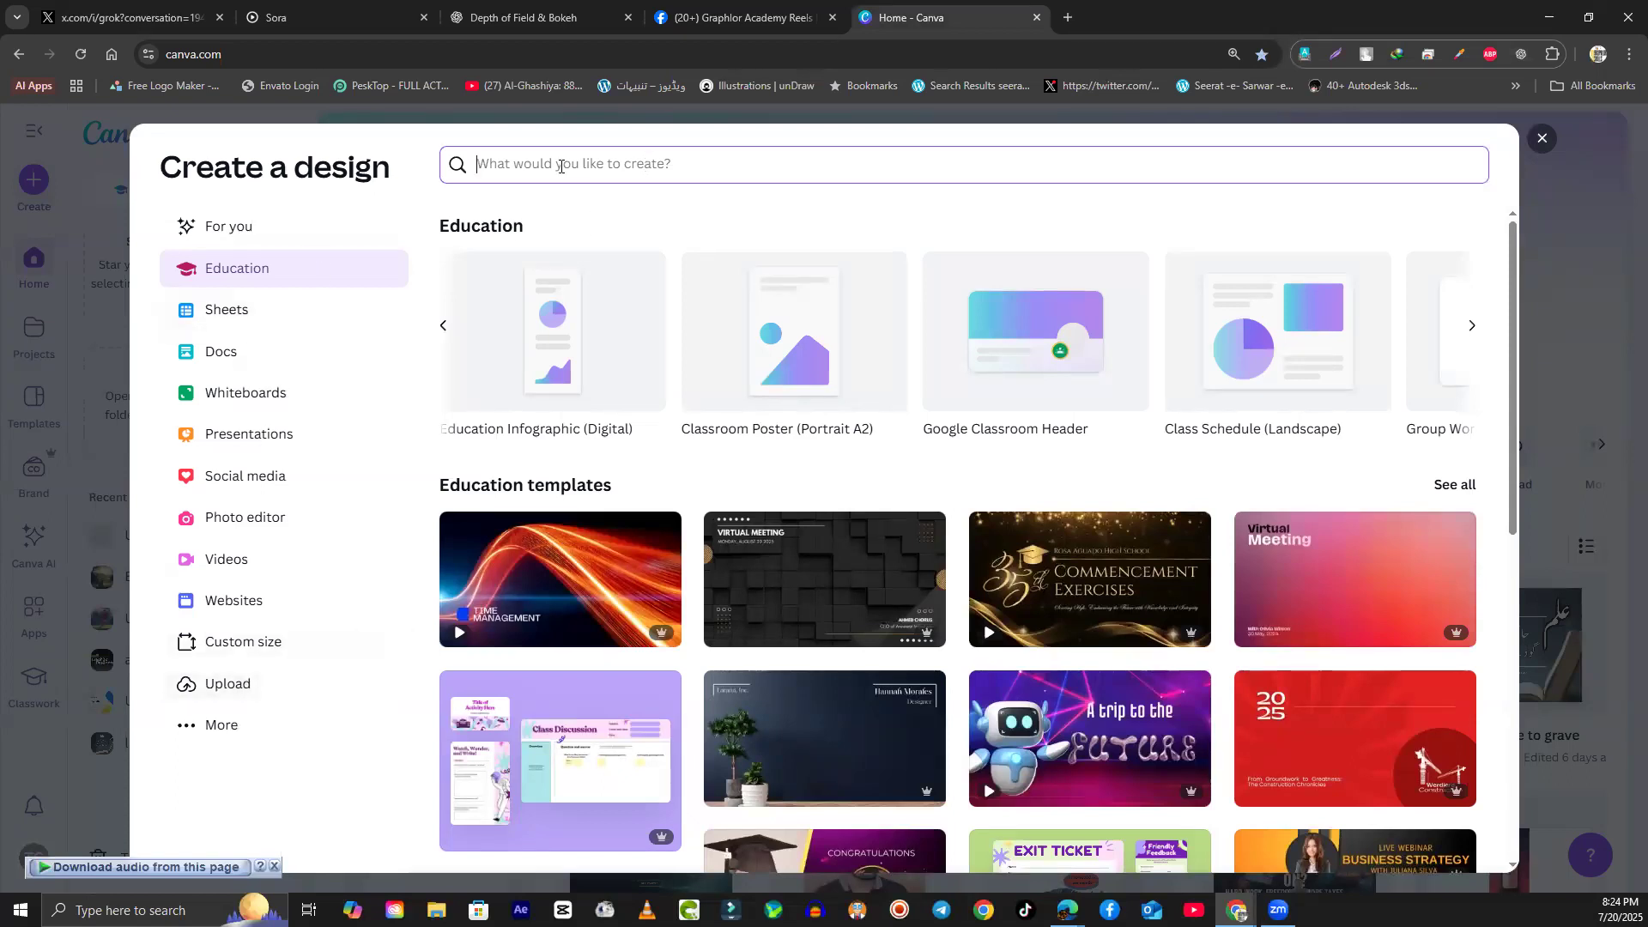
text(visiting card)
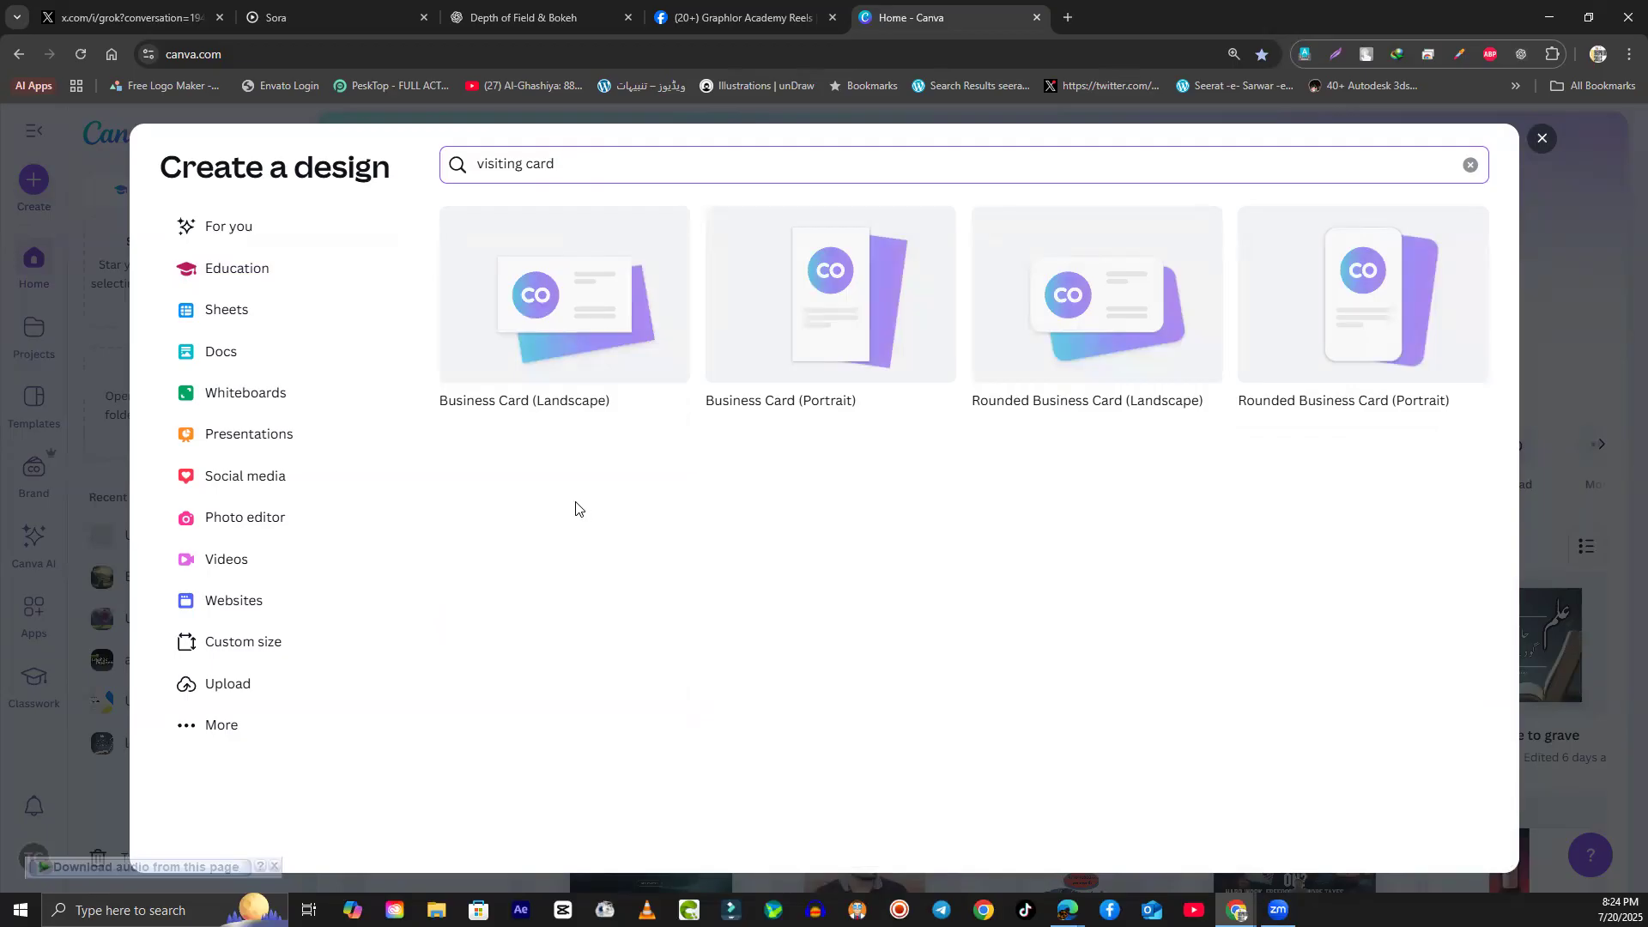
click(568, 299)
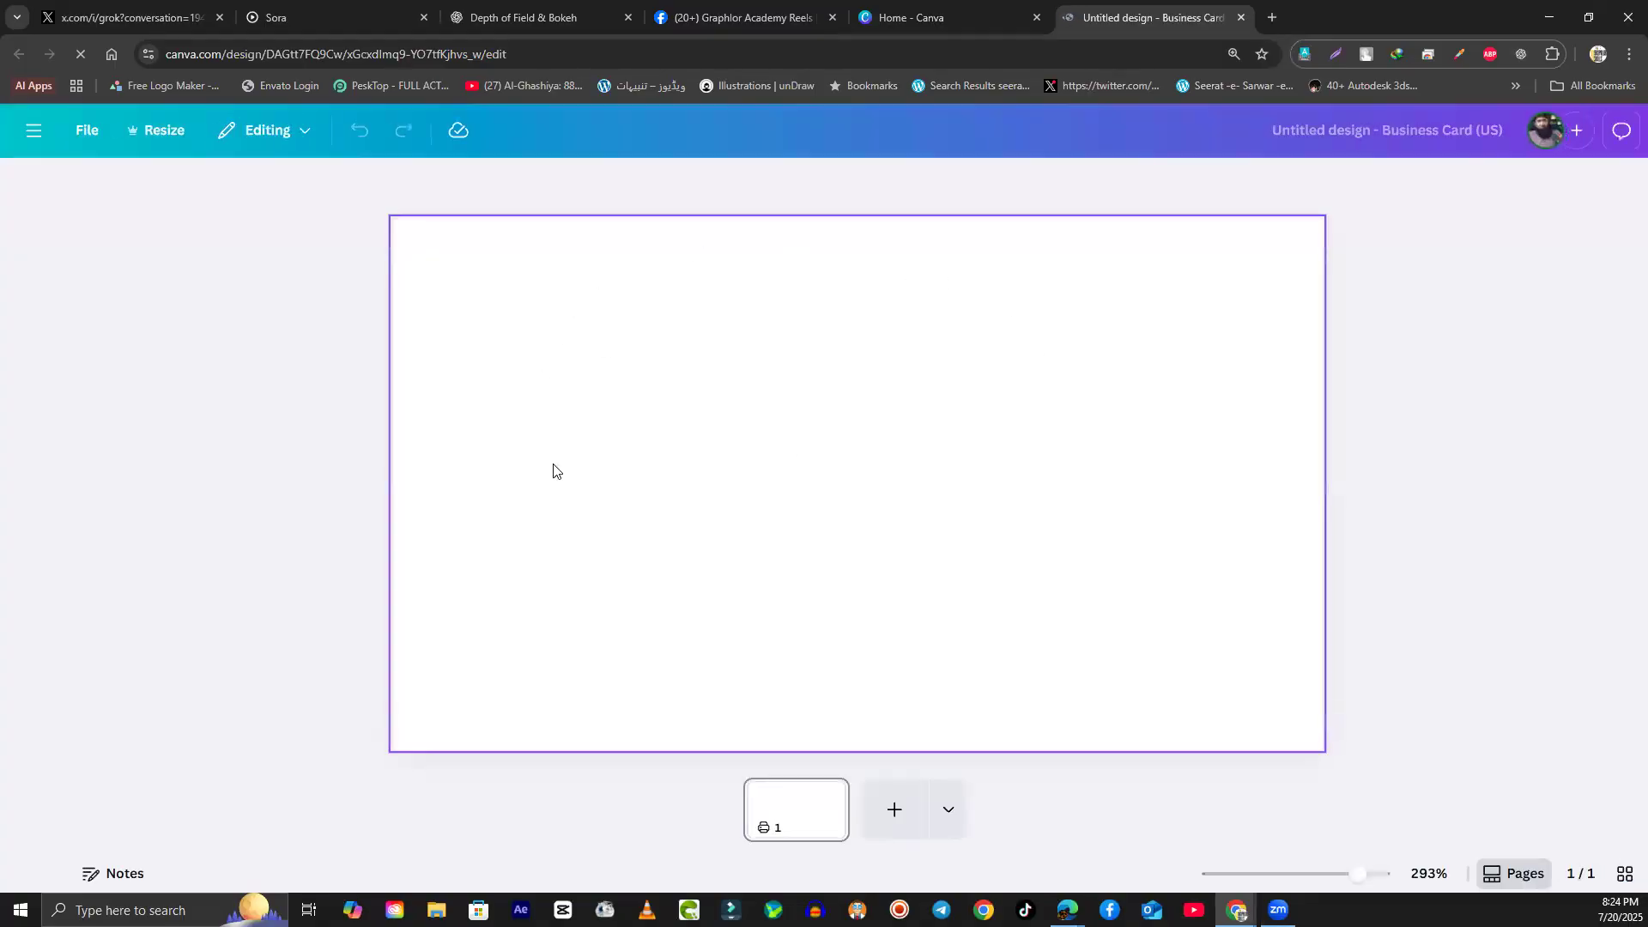
Step: Find the Blue Gold Modern Elegant Fashion Boutique Business Card template and apply both of its pages
scroll(300, 482, down, 10)
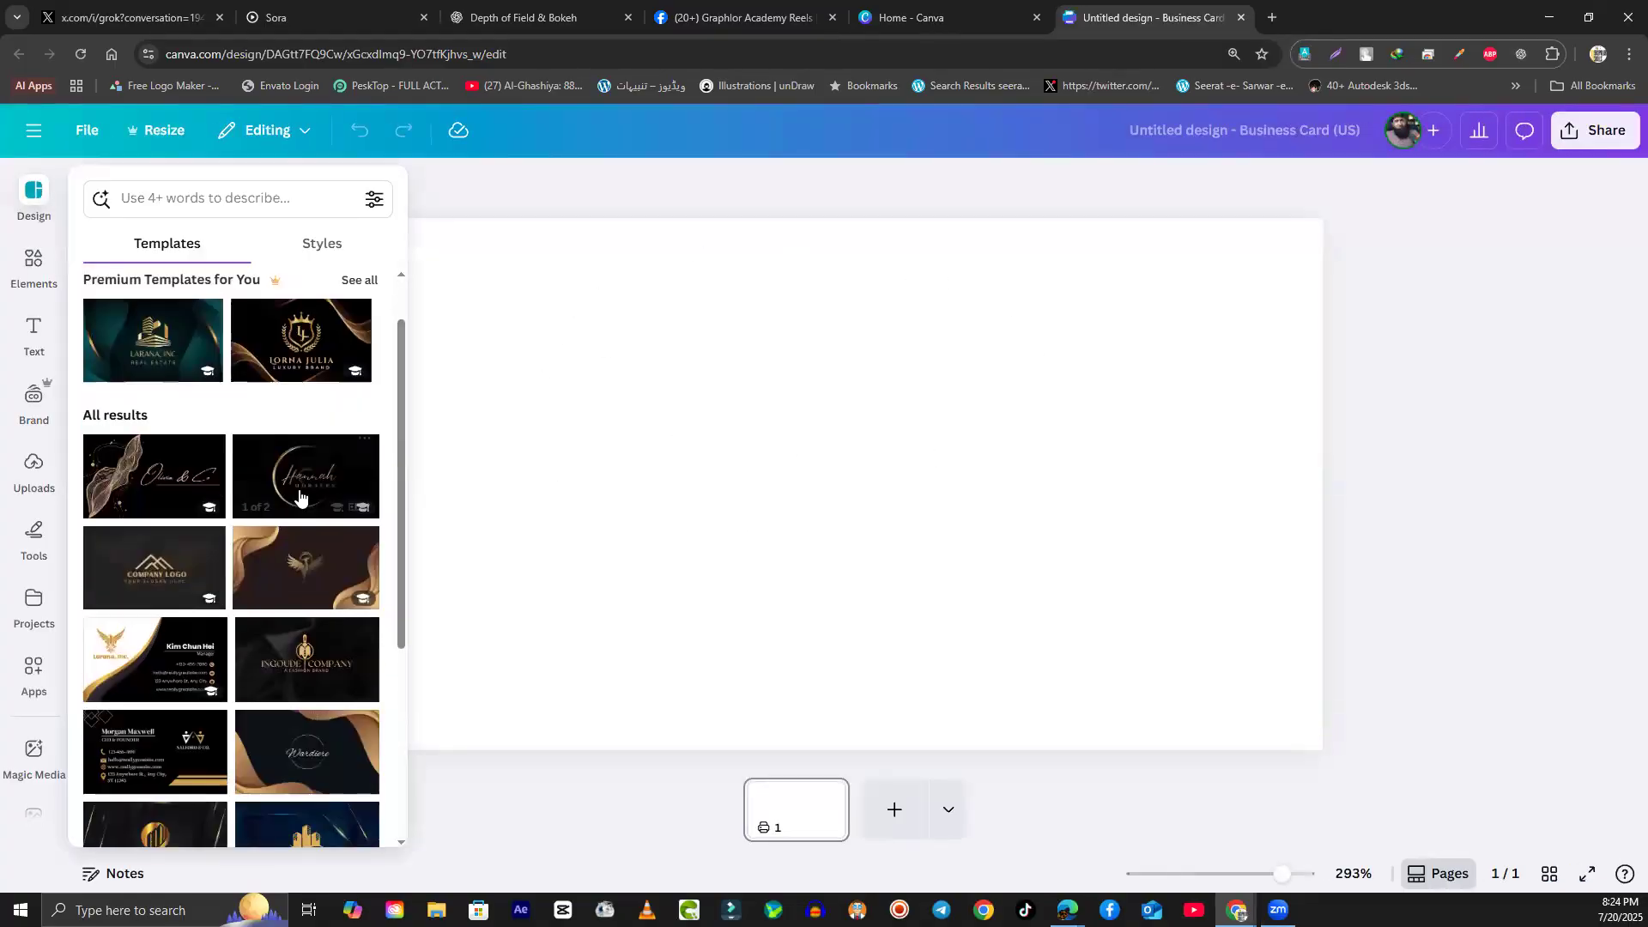
scroll(300, 505, down, 5)
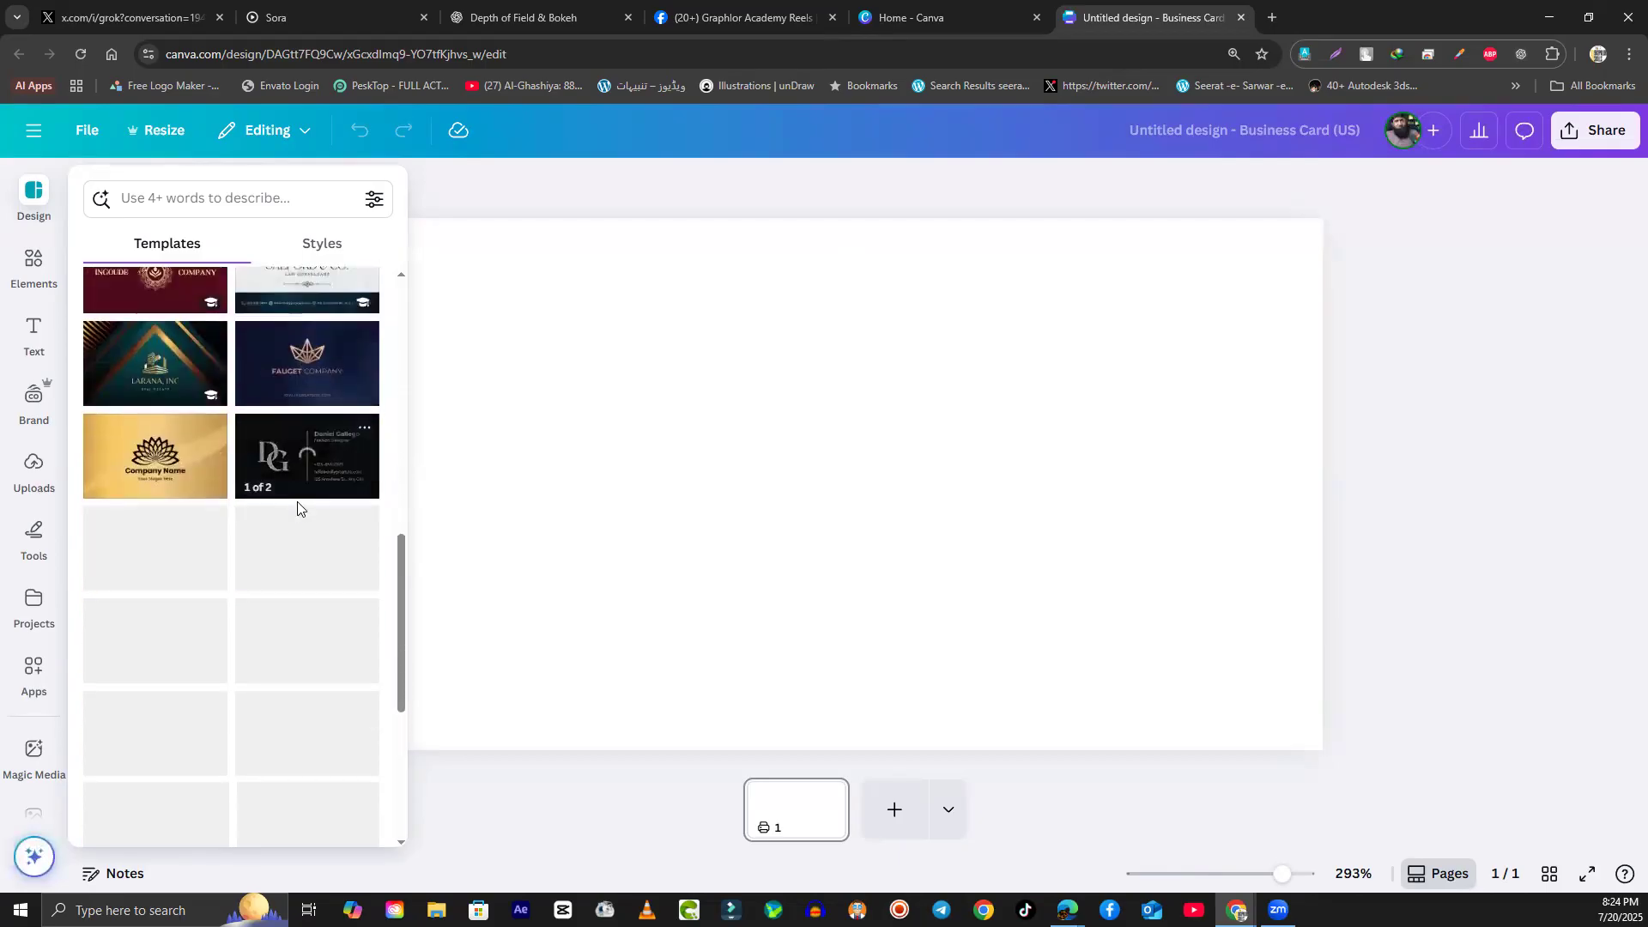
scroll(296, 510, down, 5)
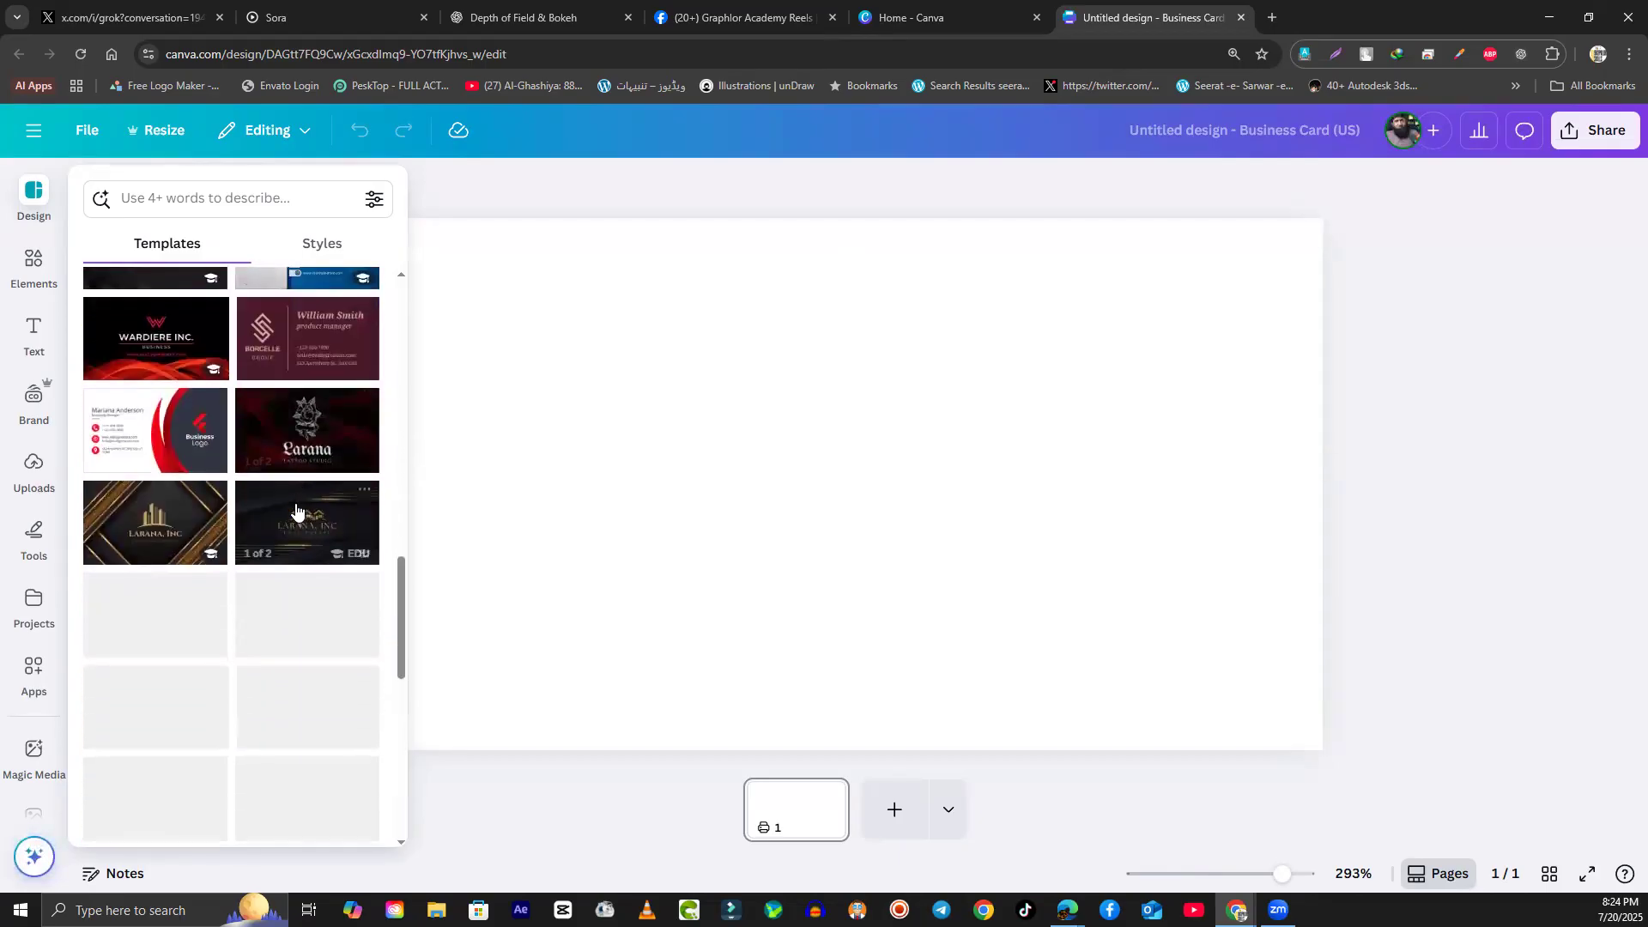
scroll(288, 524, up, 2)
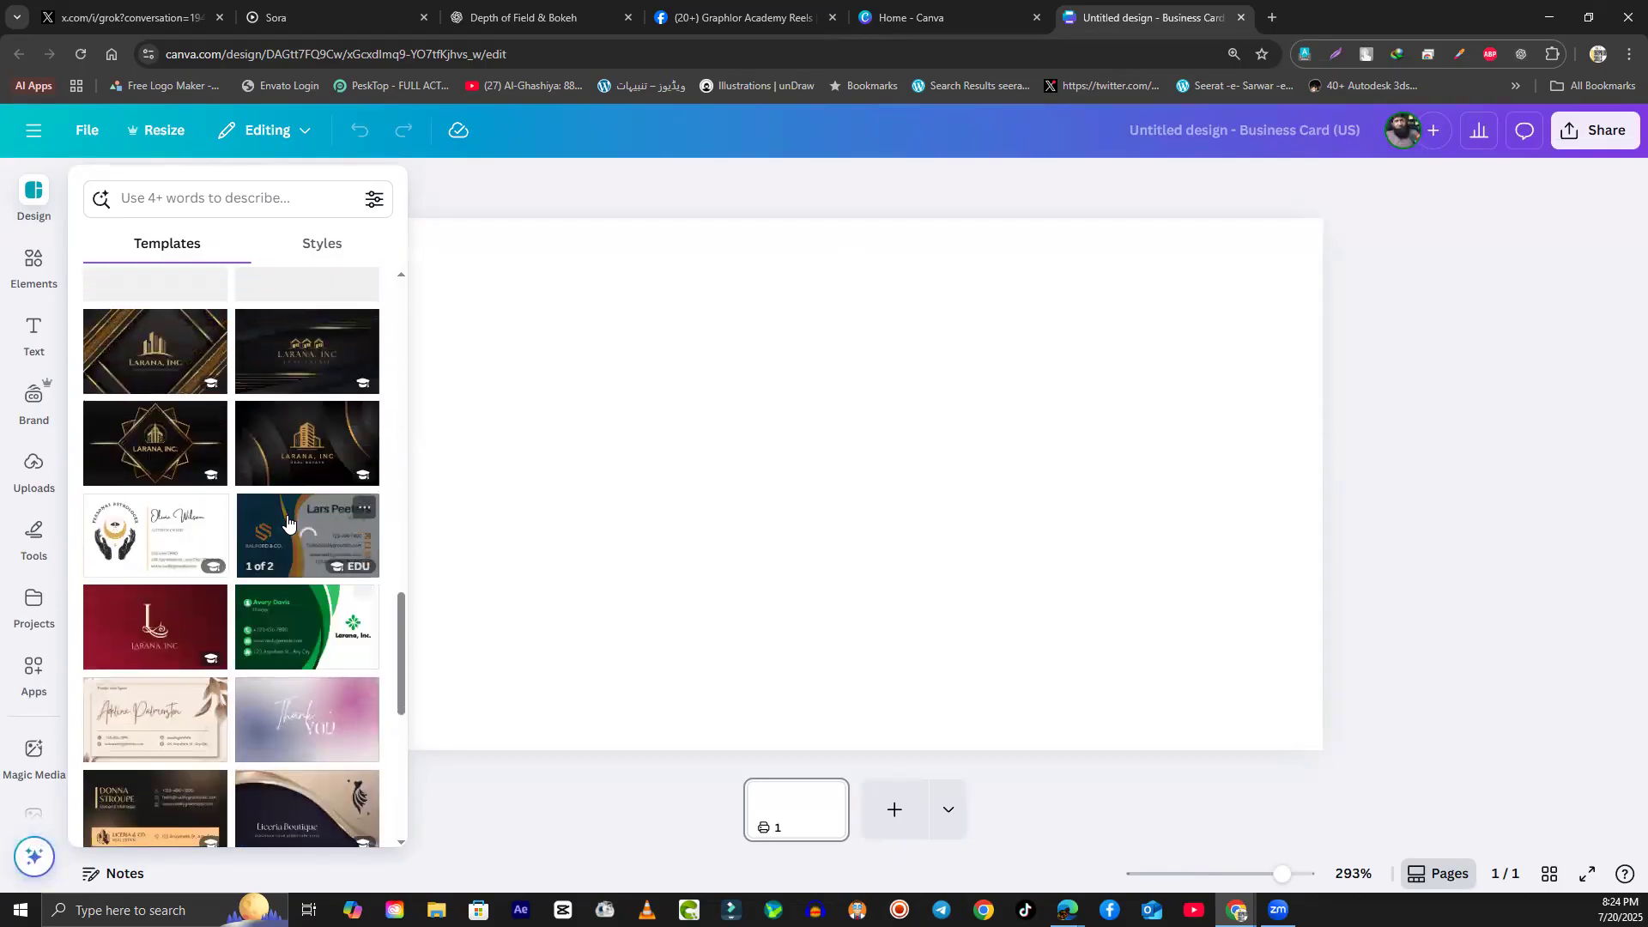
scroll(292, 752, up, 2)
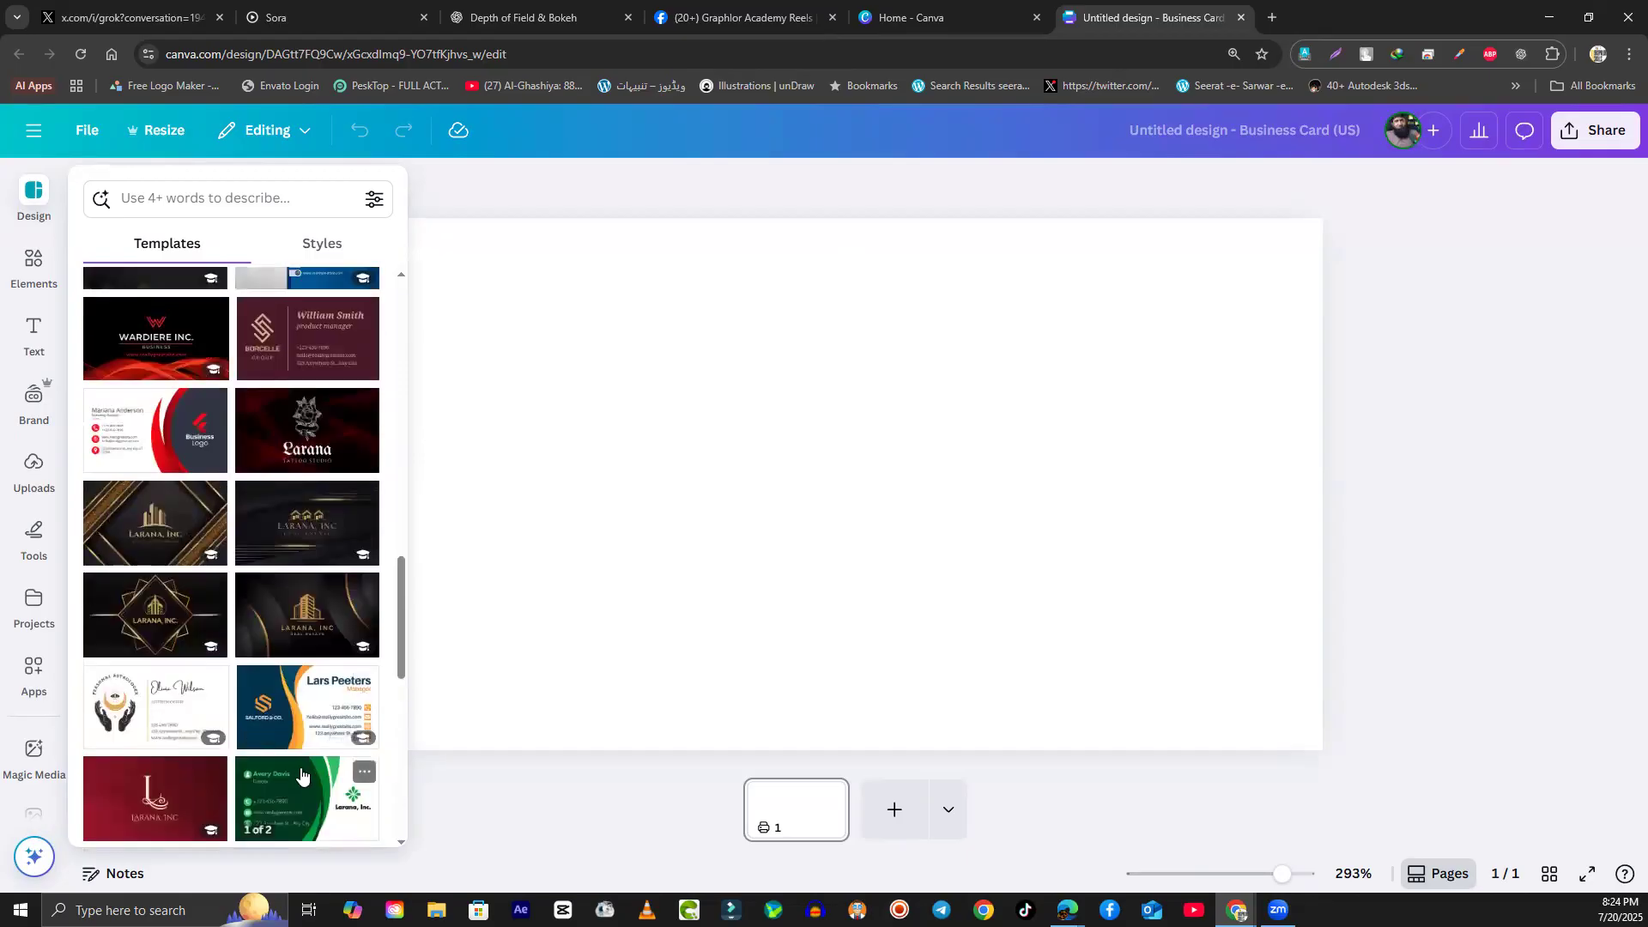
scroll(302, 772, down, 5)
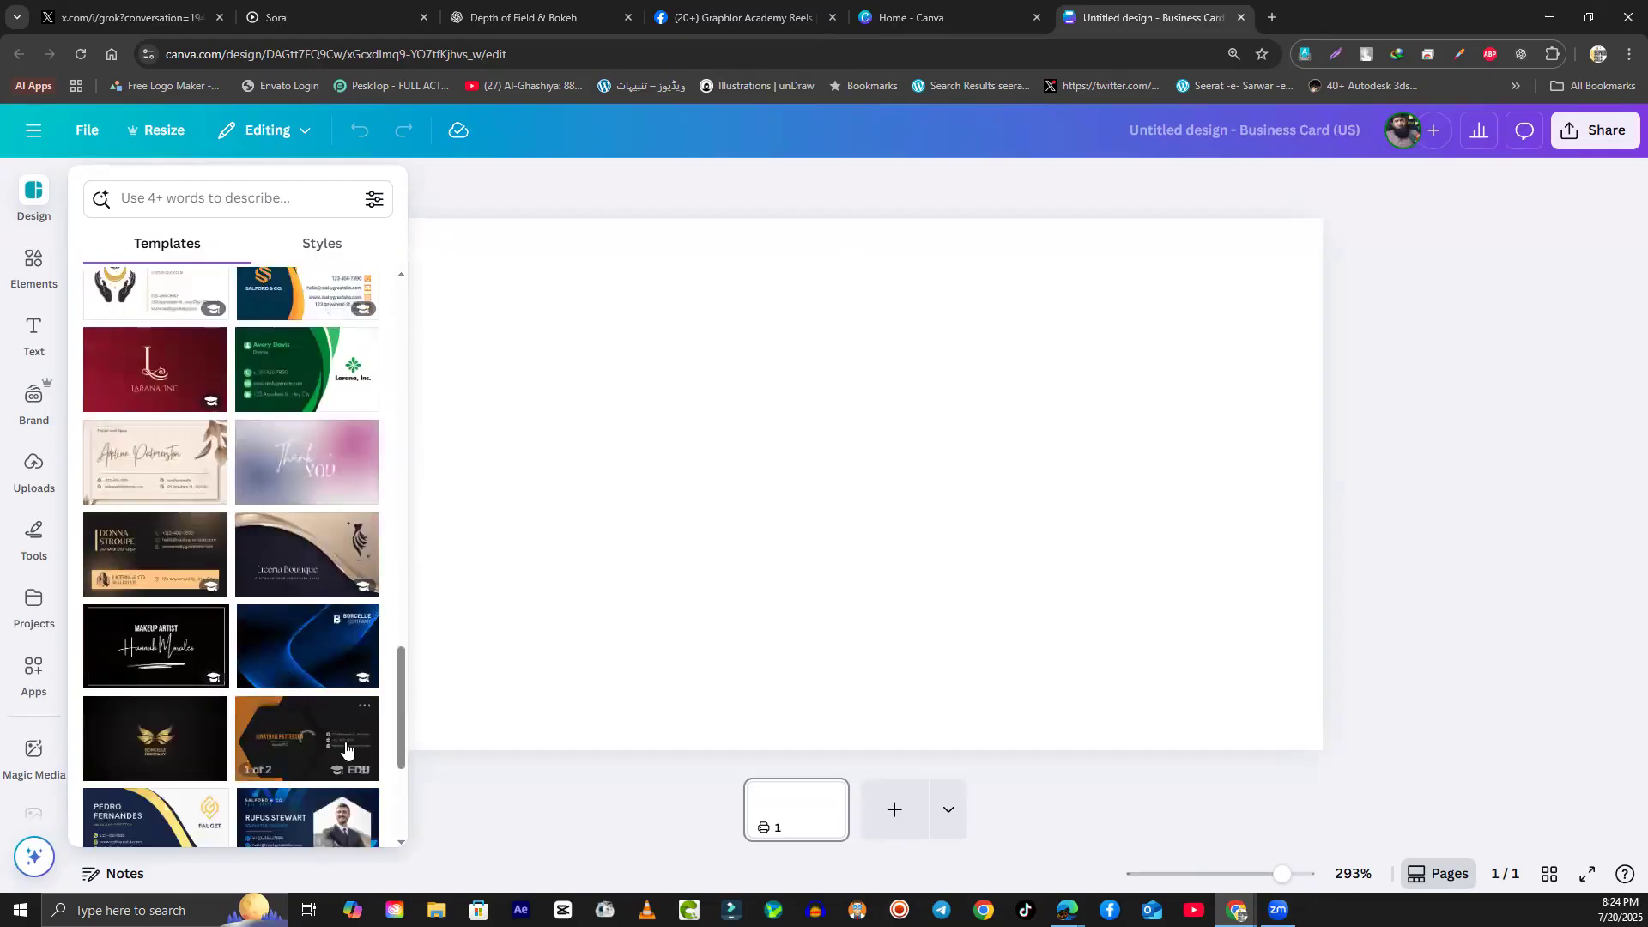
scroll(285, 674, down, 1)
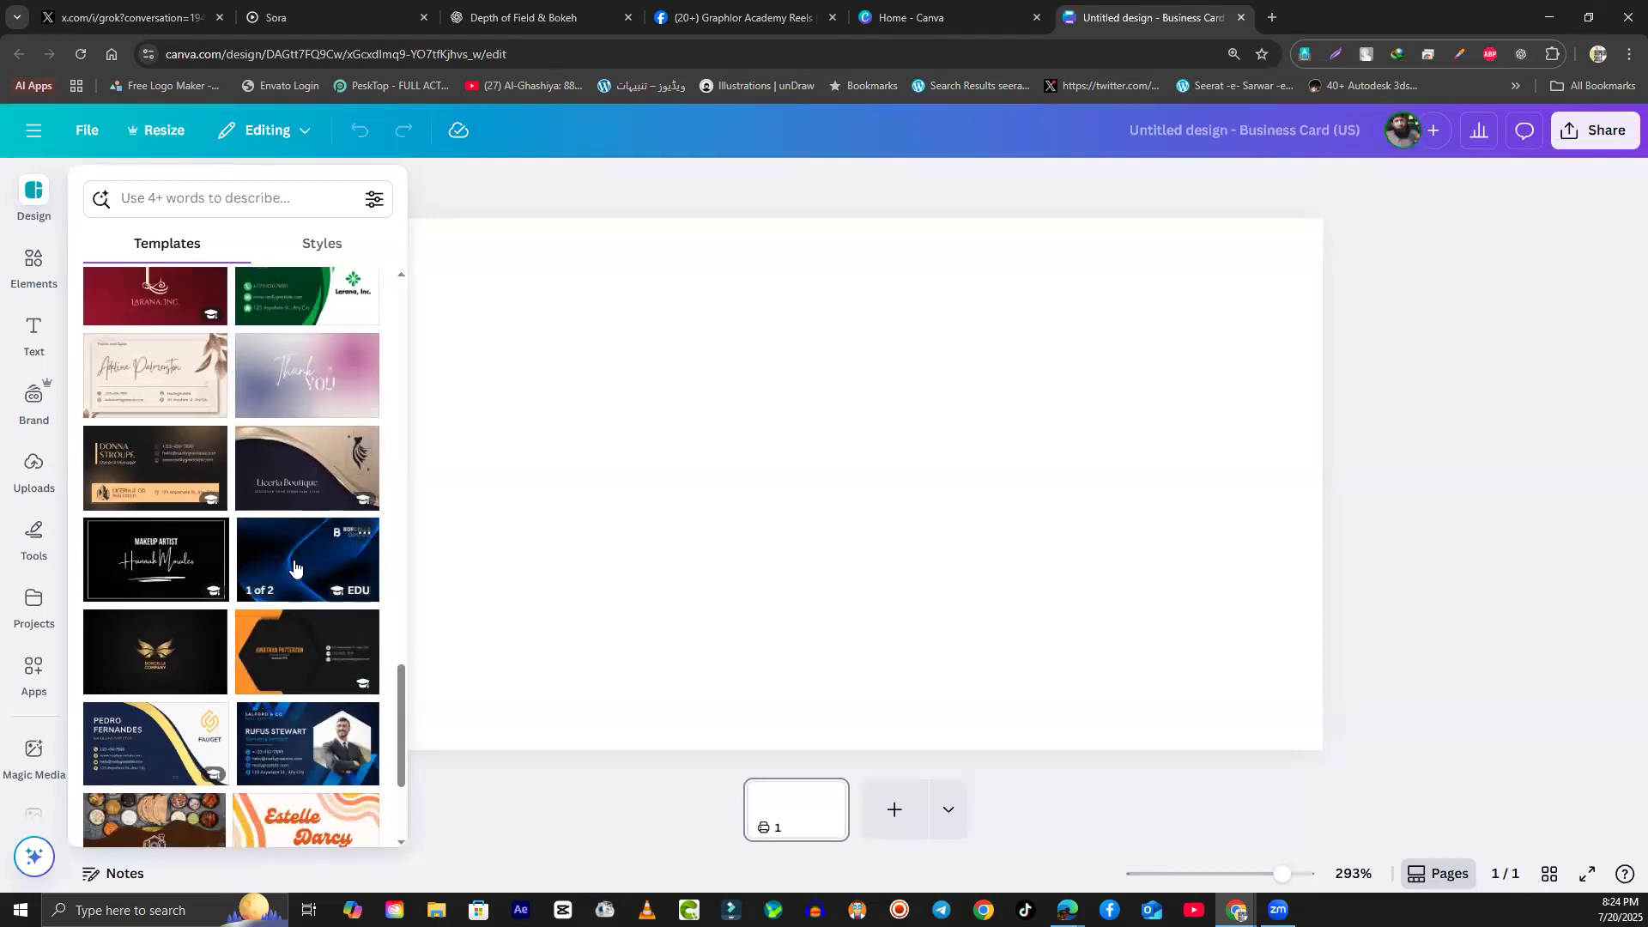
click(284, 449)
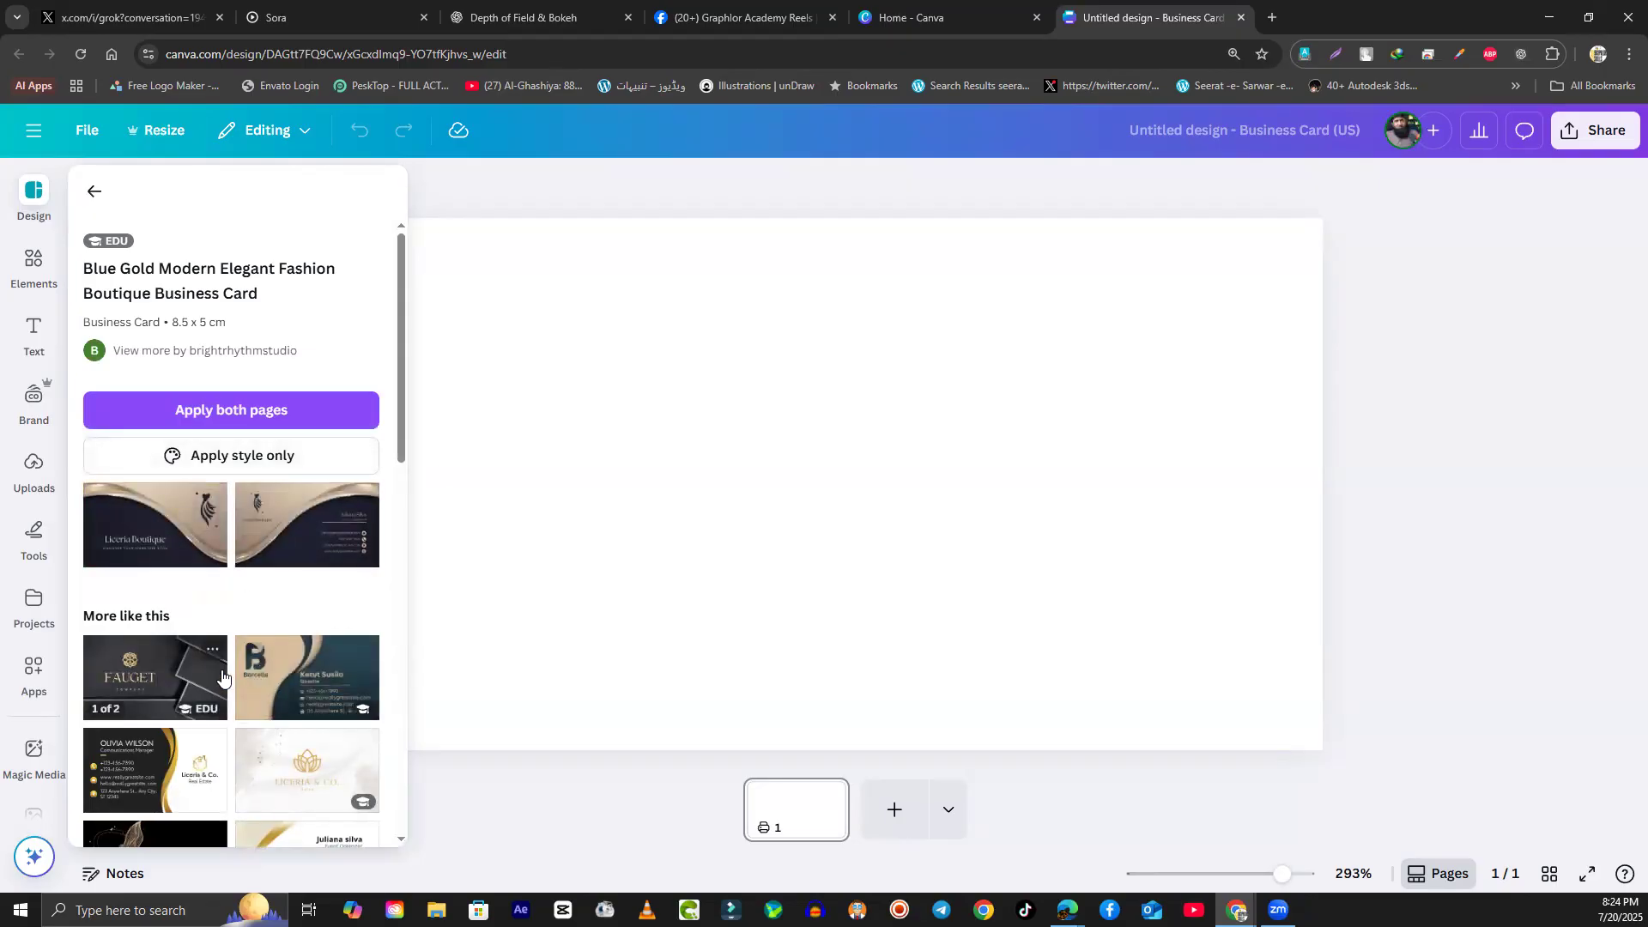
scroll(211, 678, down, 2)
scroll(296, 657, down, 2)
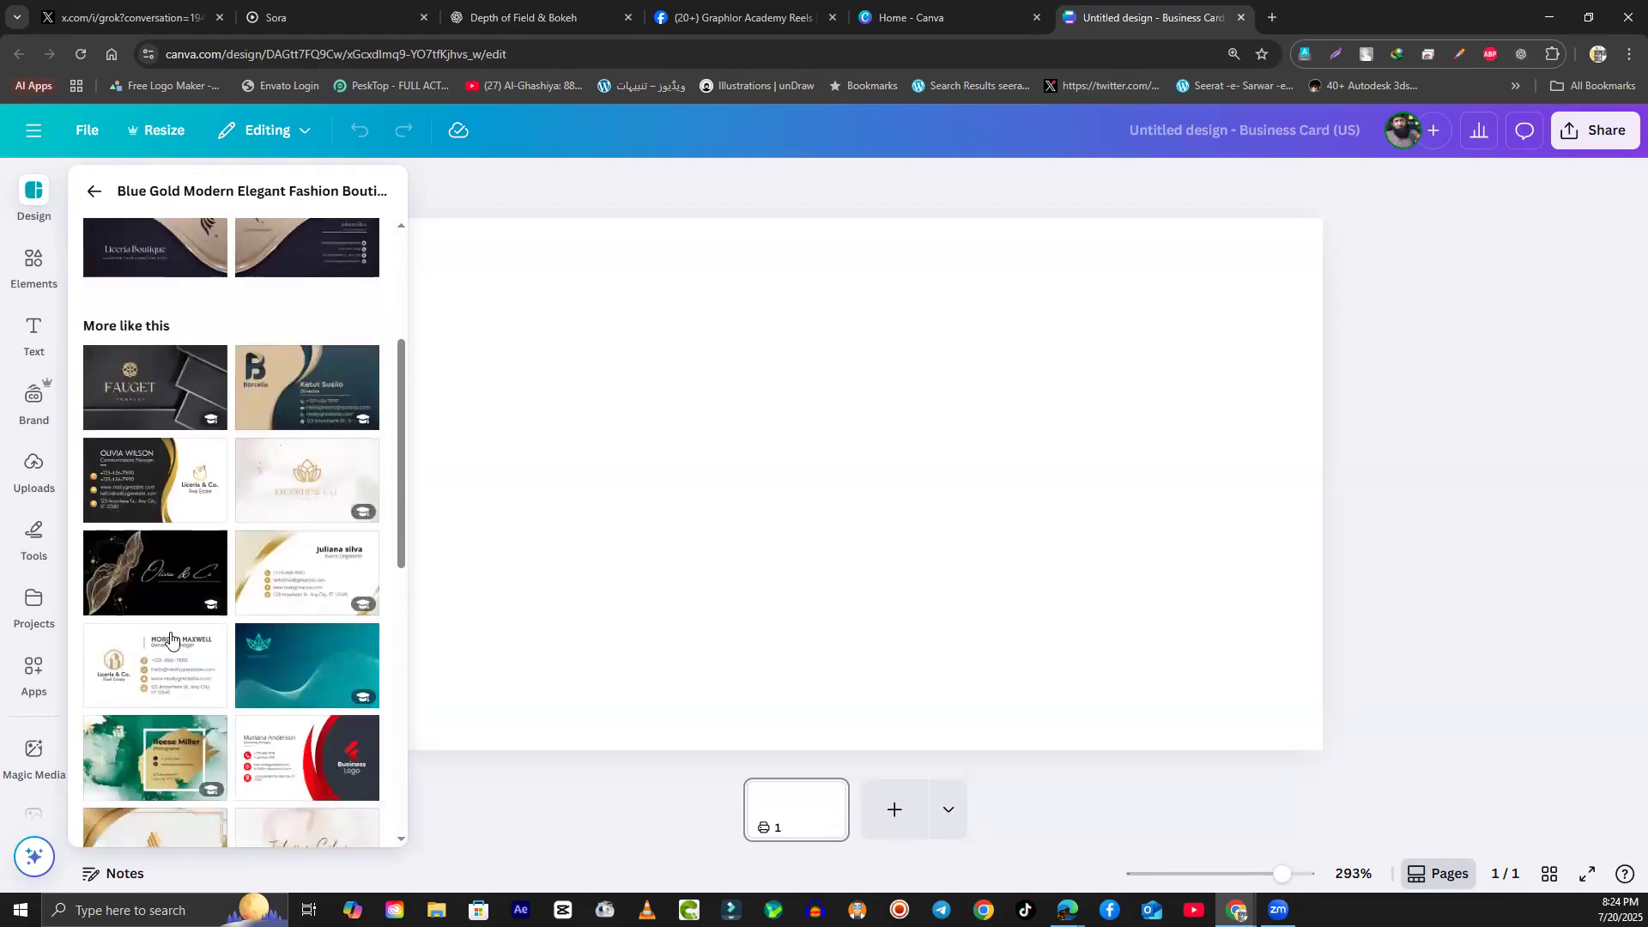
scroll(296, 657, up, 4)
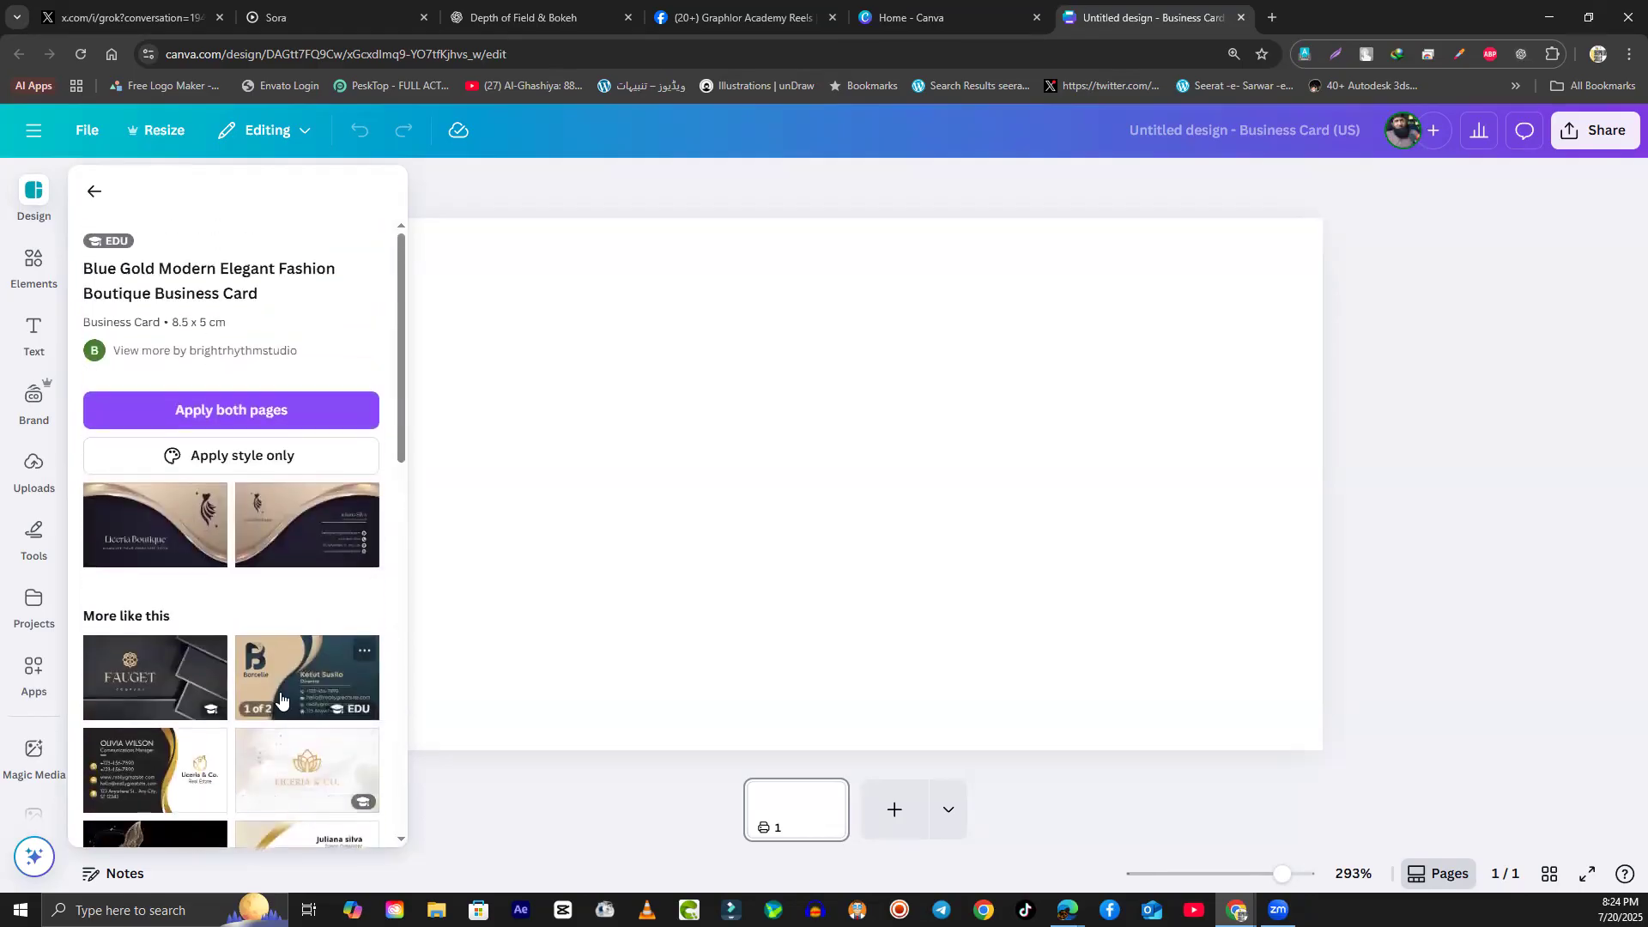
click(227, 412)
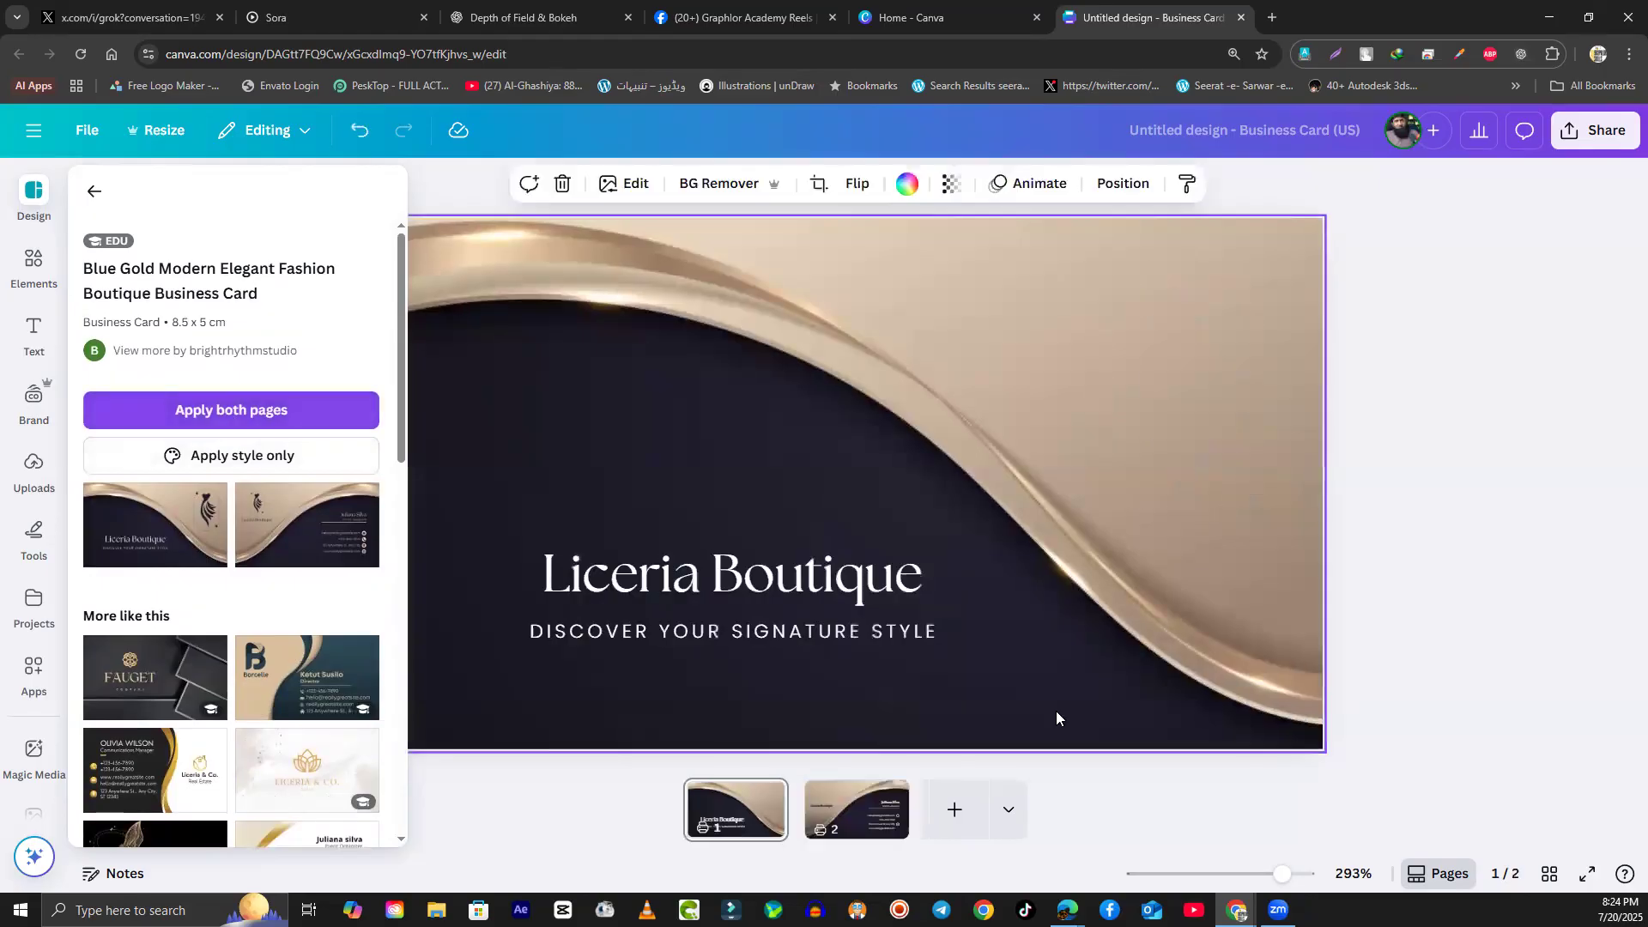
Step: Review the front and back pages of the applied boutique business card template
click(732, 808)
click(836, 813)
click(748, 814)
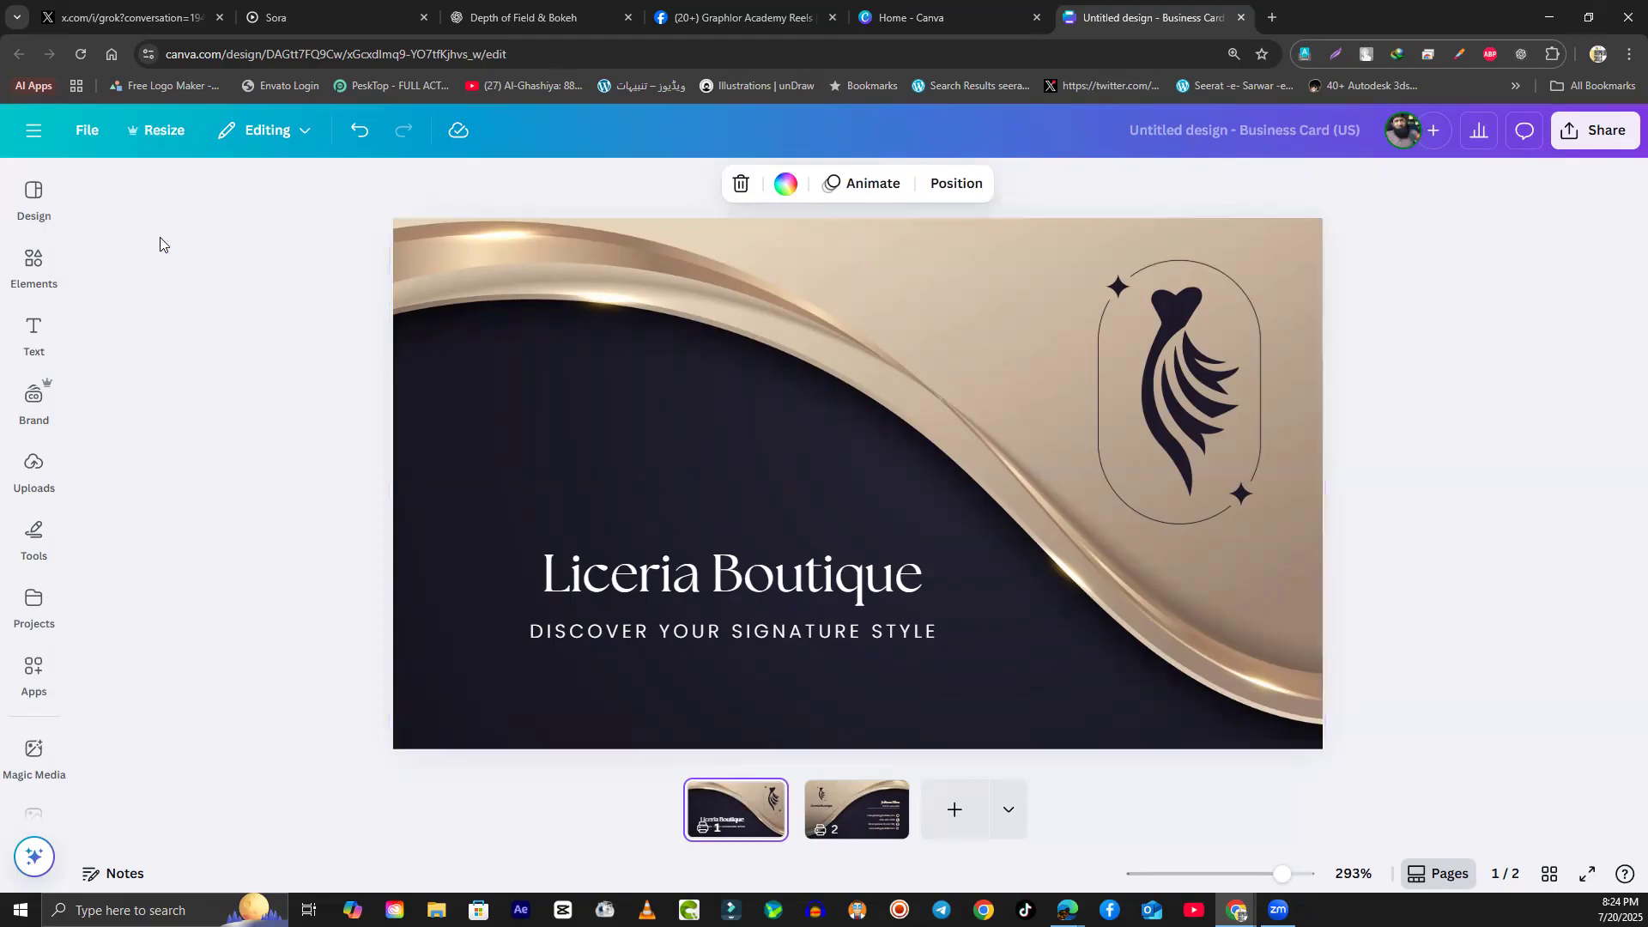
Step: Go back to the full list of business card templates and browse it for another design
click(34, 195)
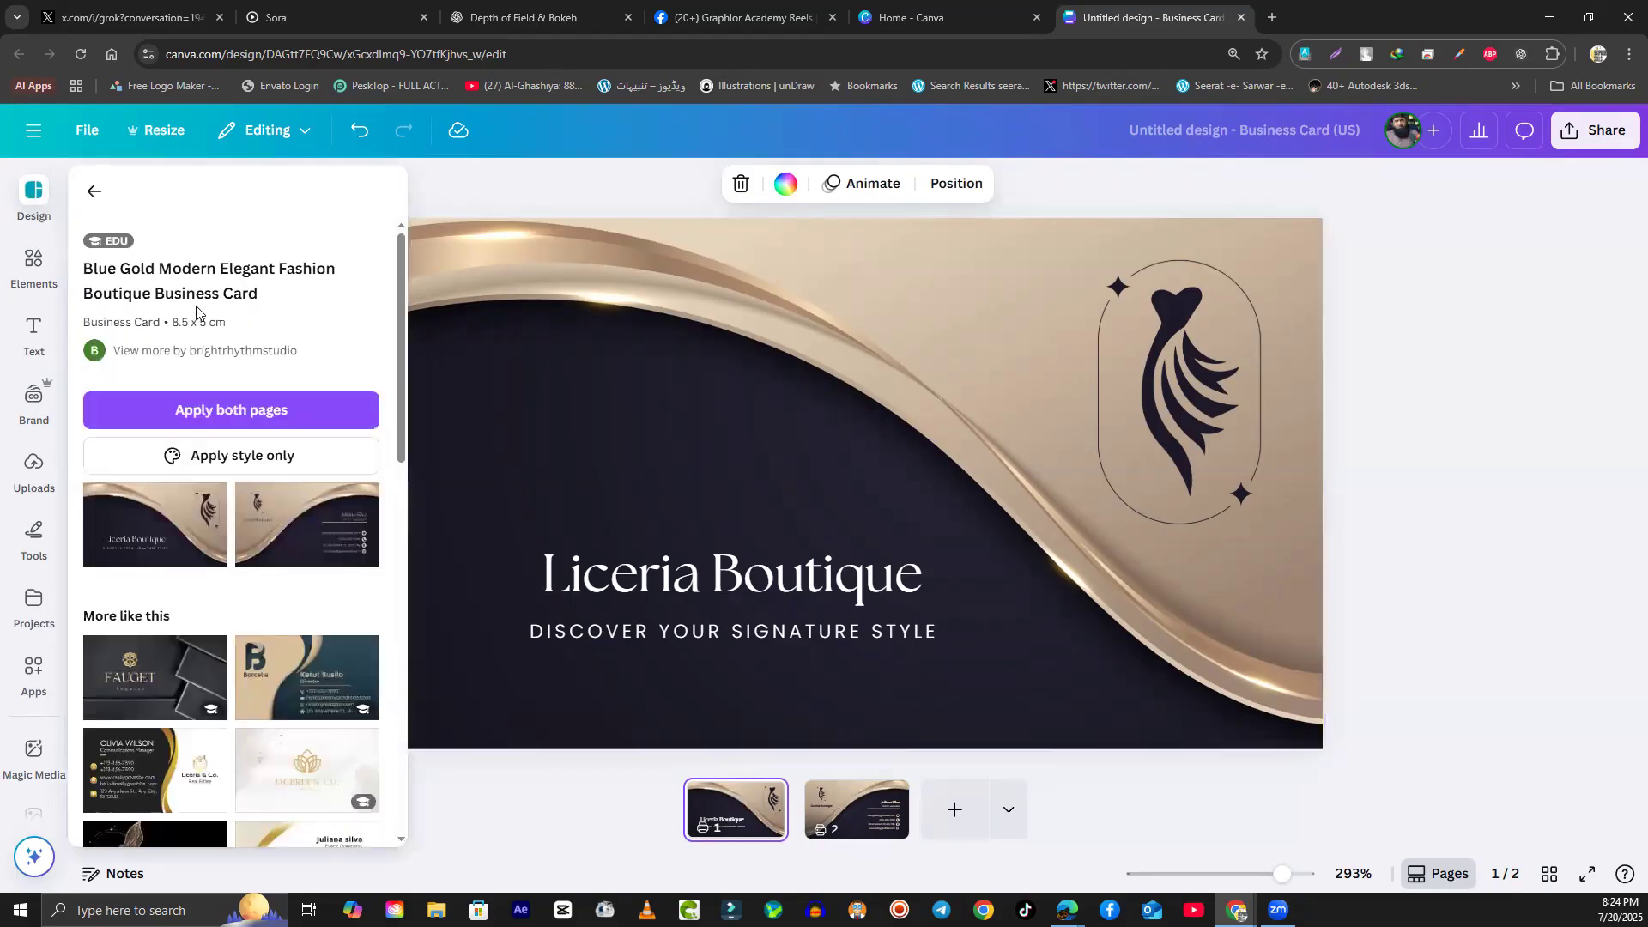
scroll(265, 533, down, 3)
scroll(144, 266, up, 3)
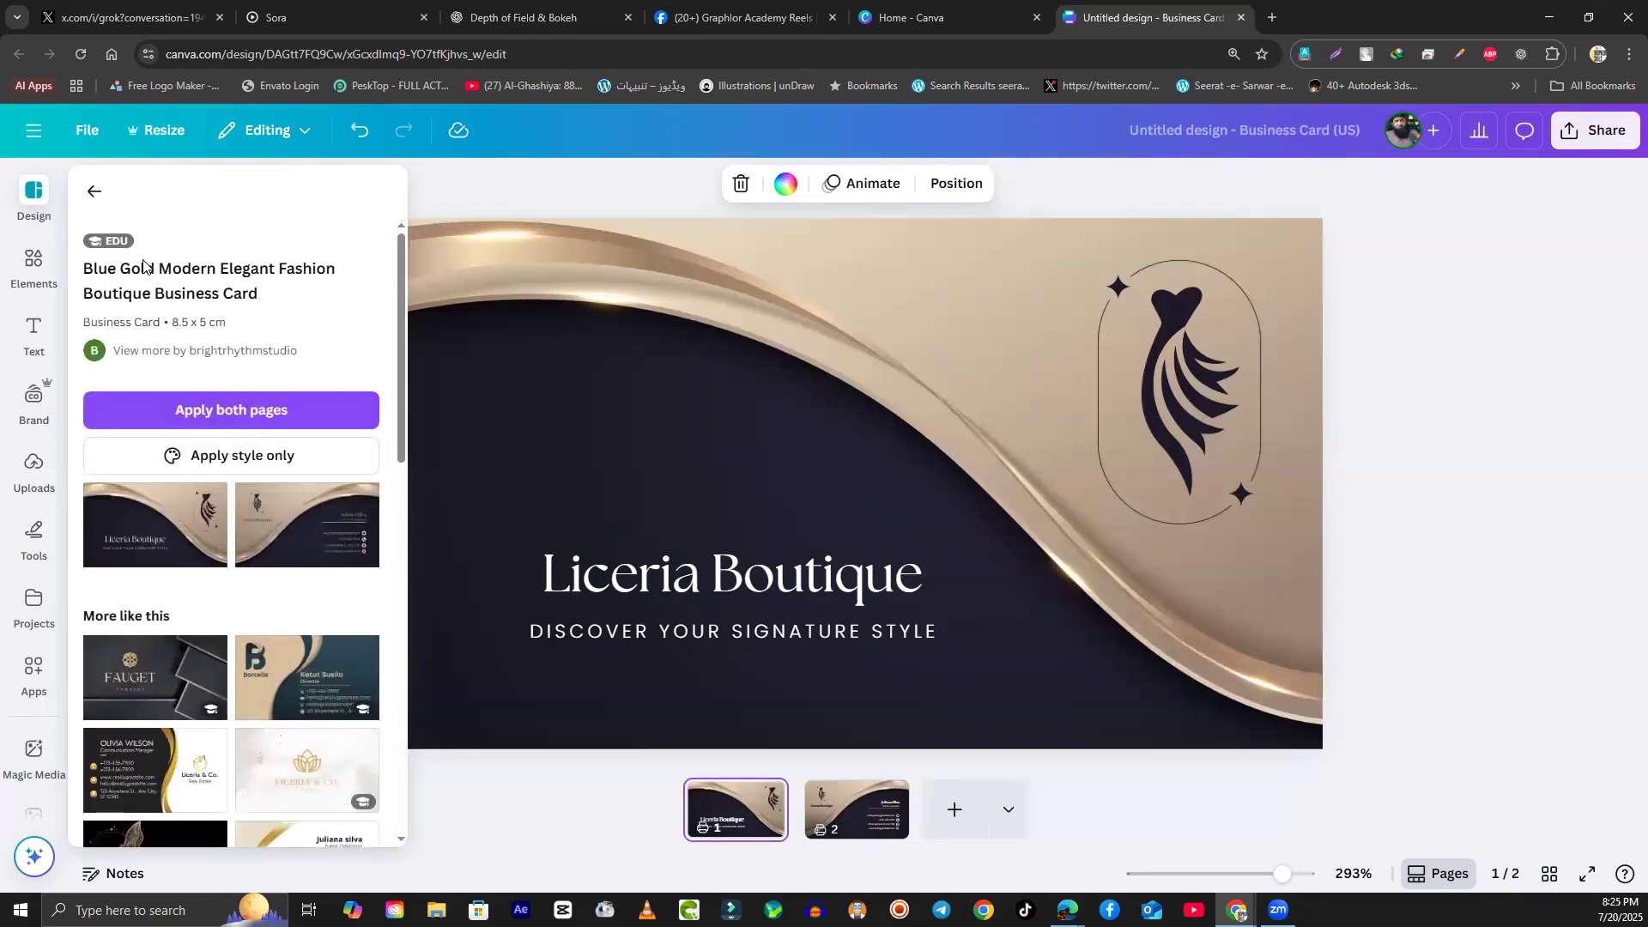
click(91, 200)
scroll(305, 536, down, 3)
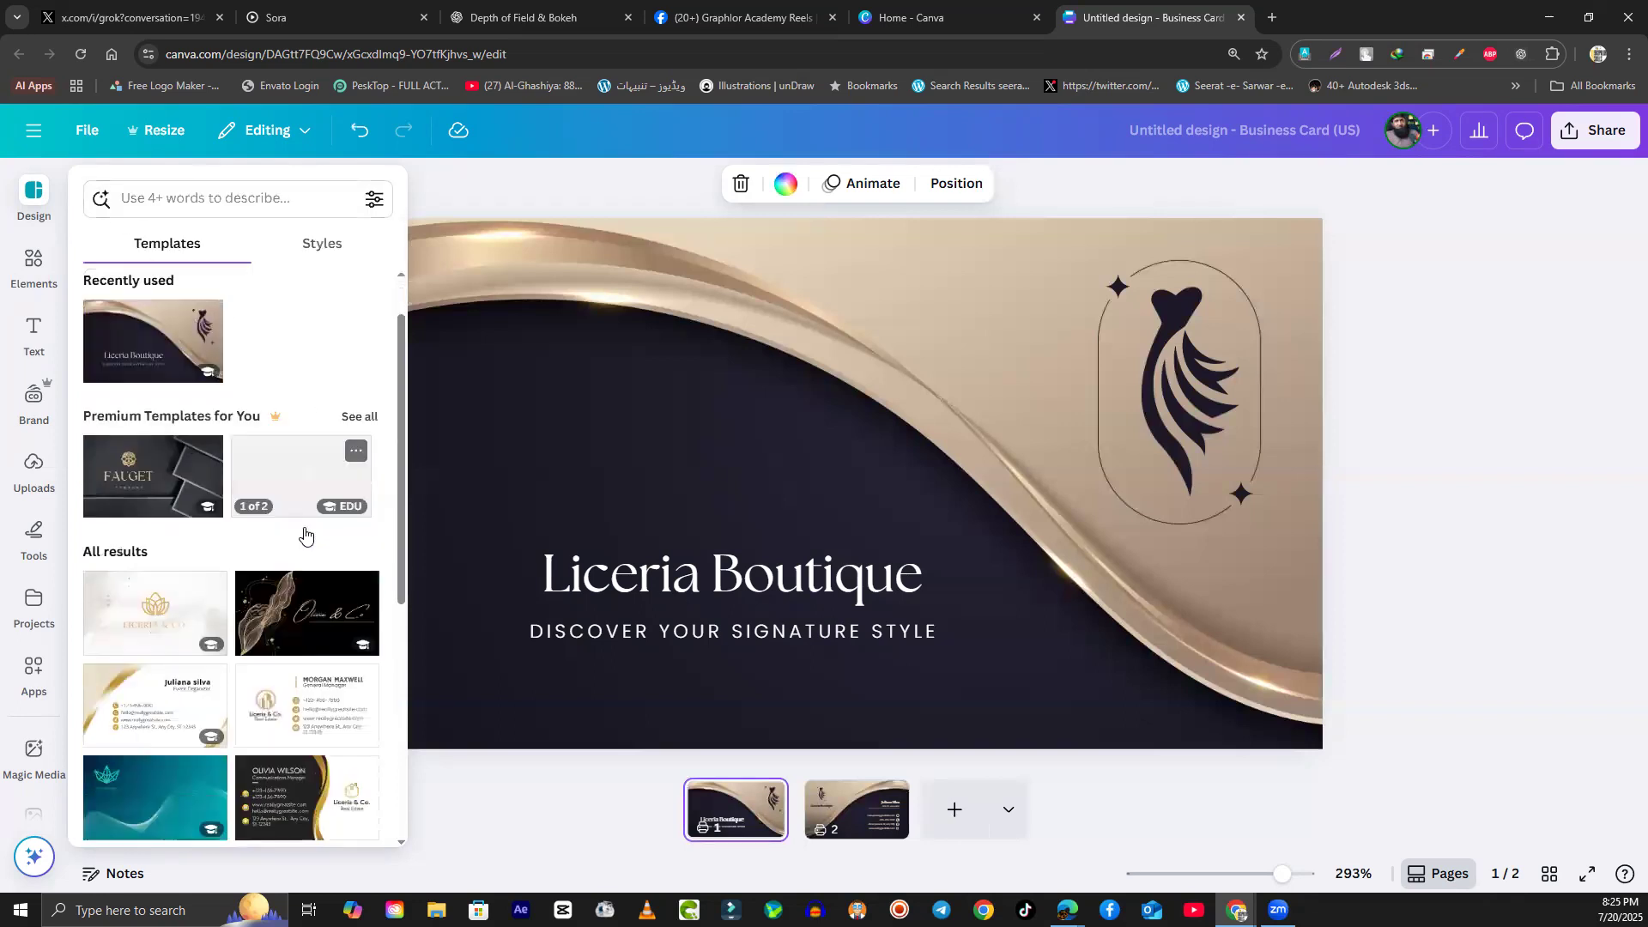
scroll(303, 536, down, 10)
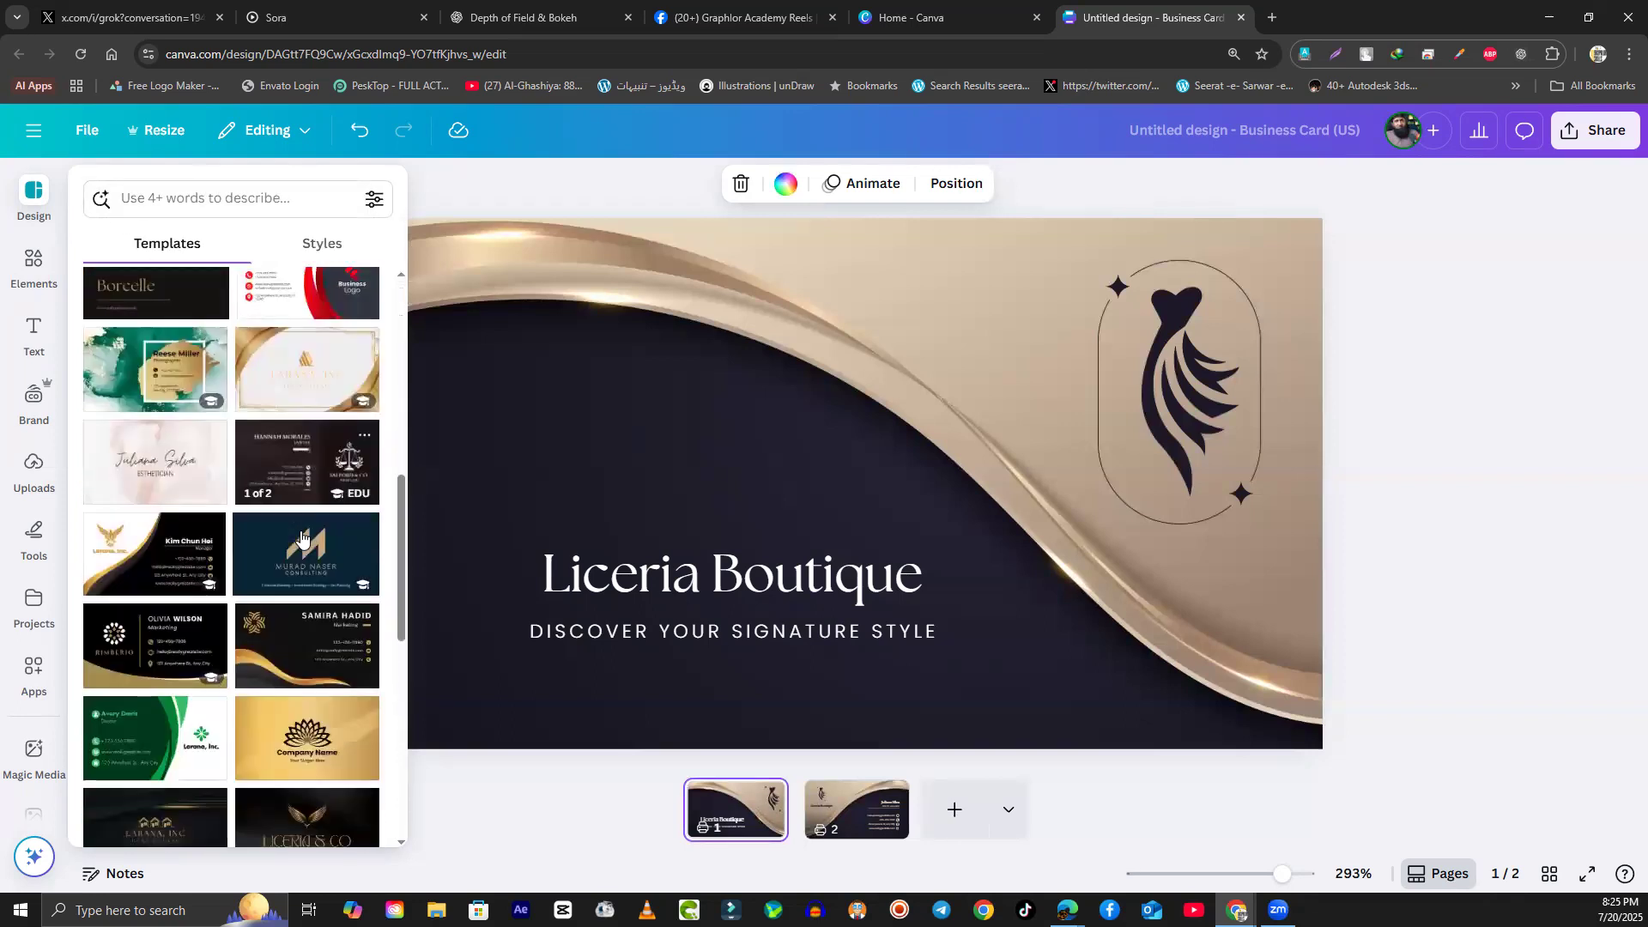
scroll(300, 530, down, 2)
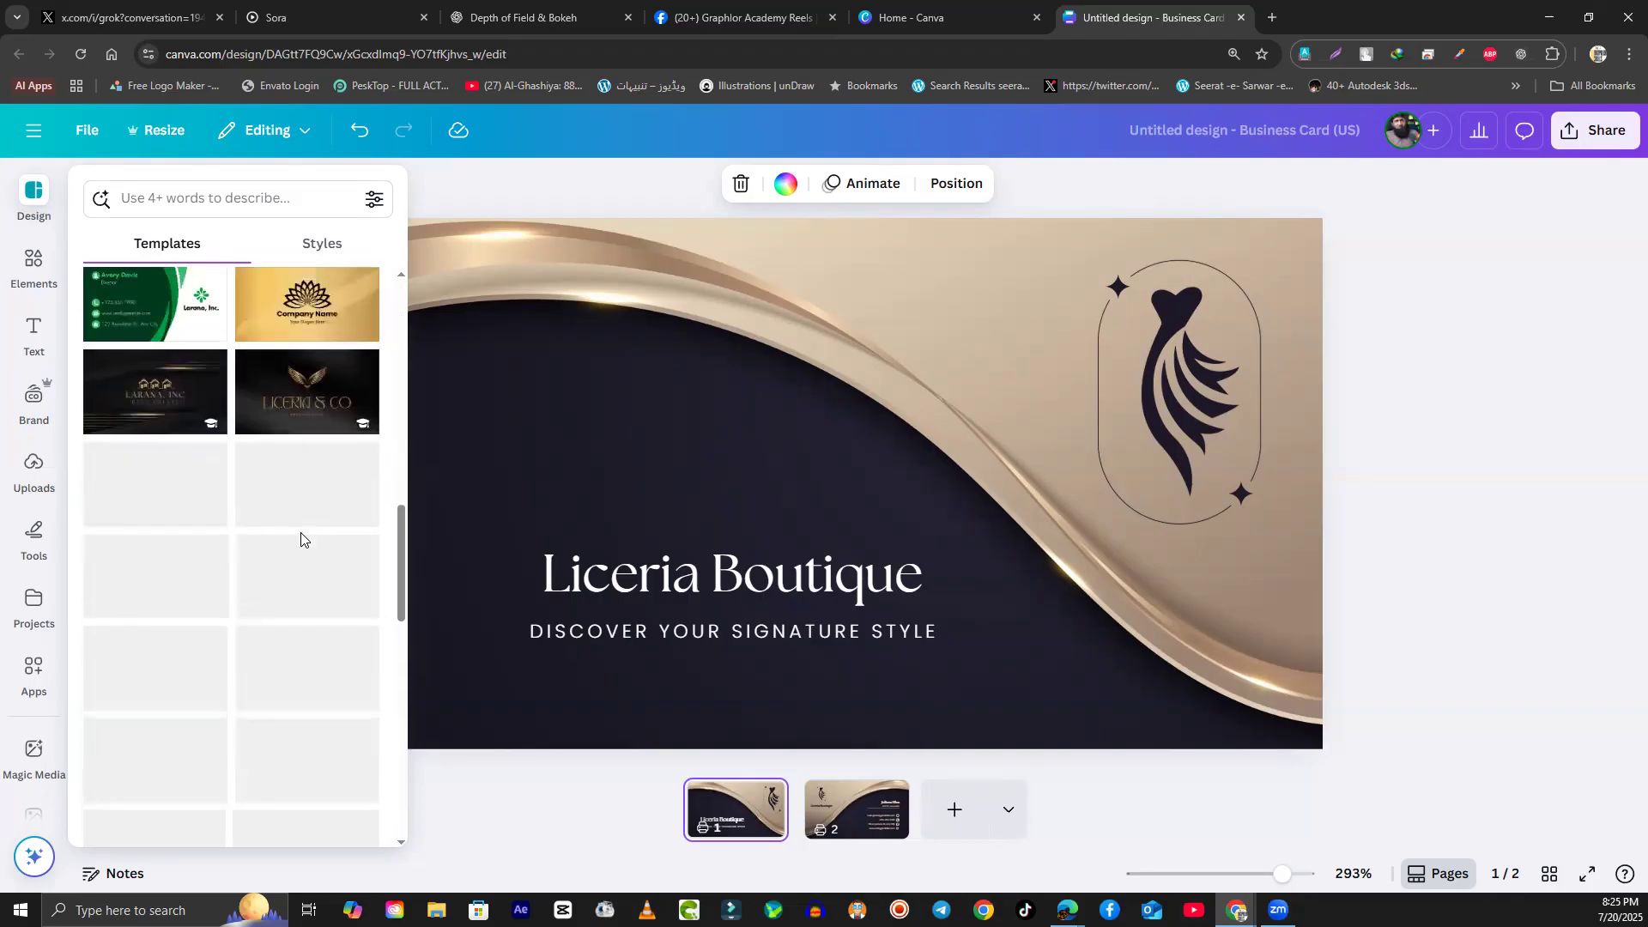
click(409, 506)
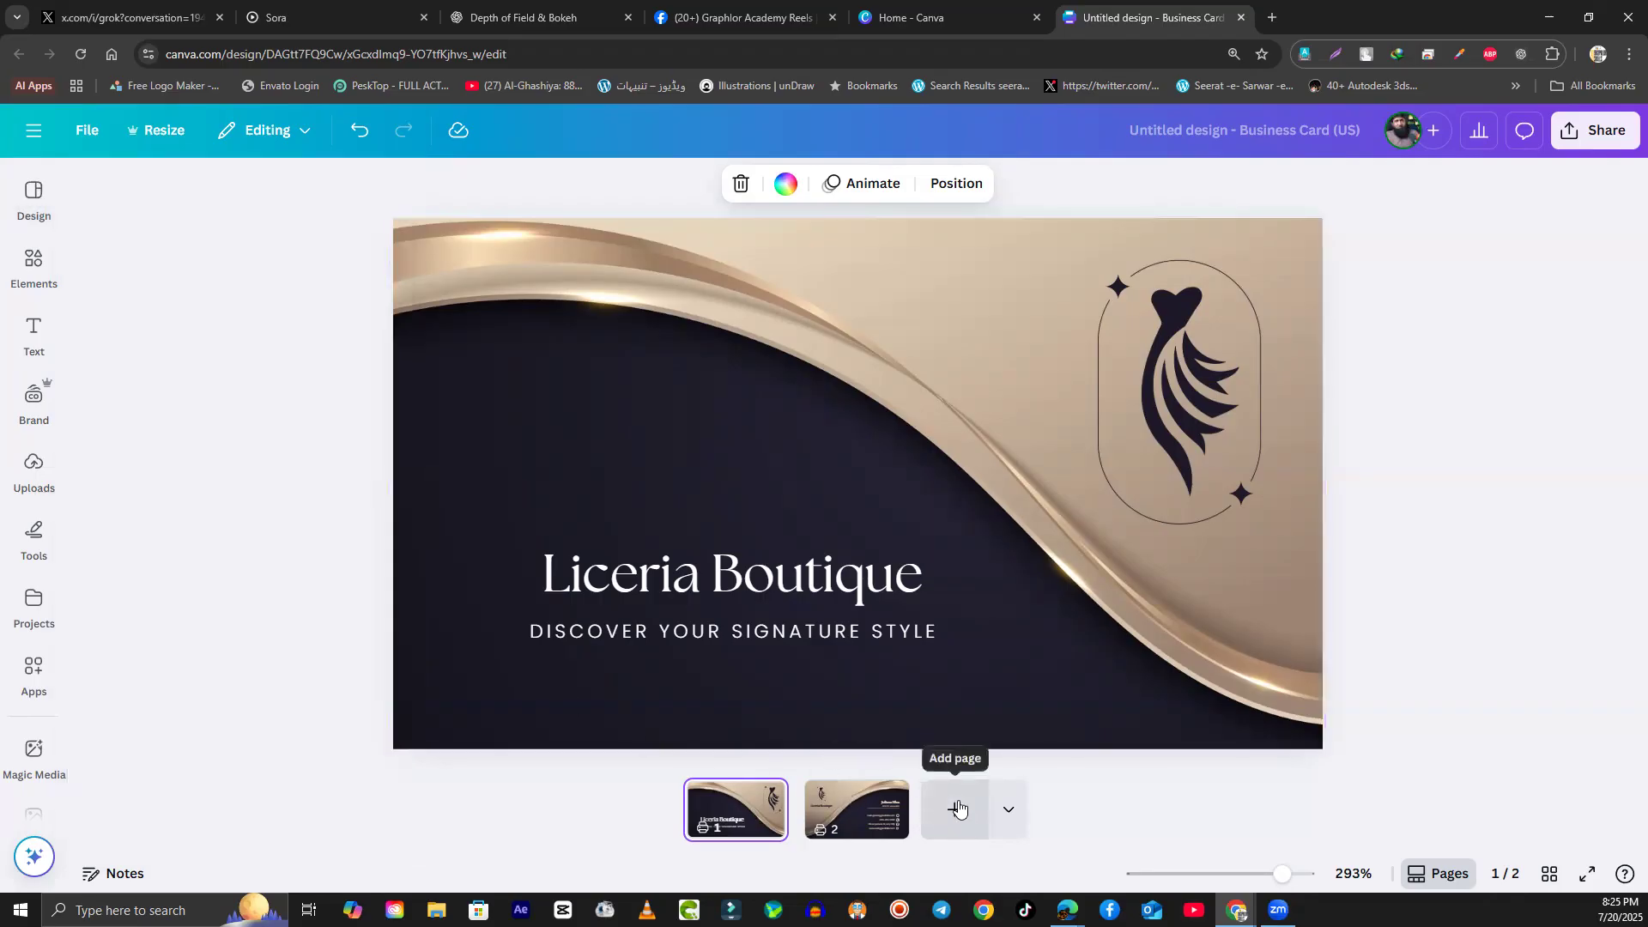
Step: Add a blank third page and apply both pages of the Gold Elegant and Modern Corporate Business Card template
click(955, 812)
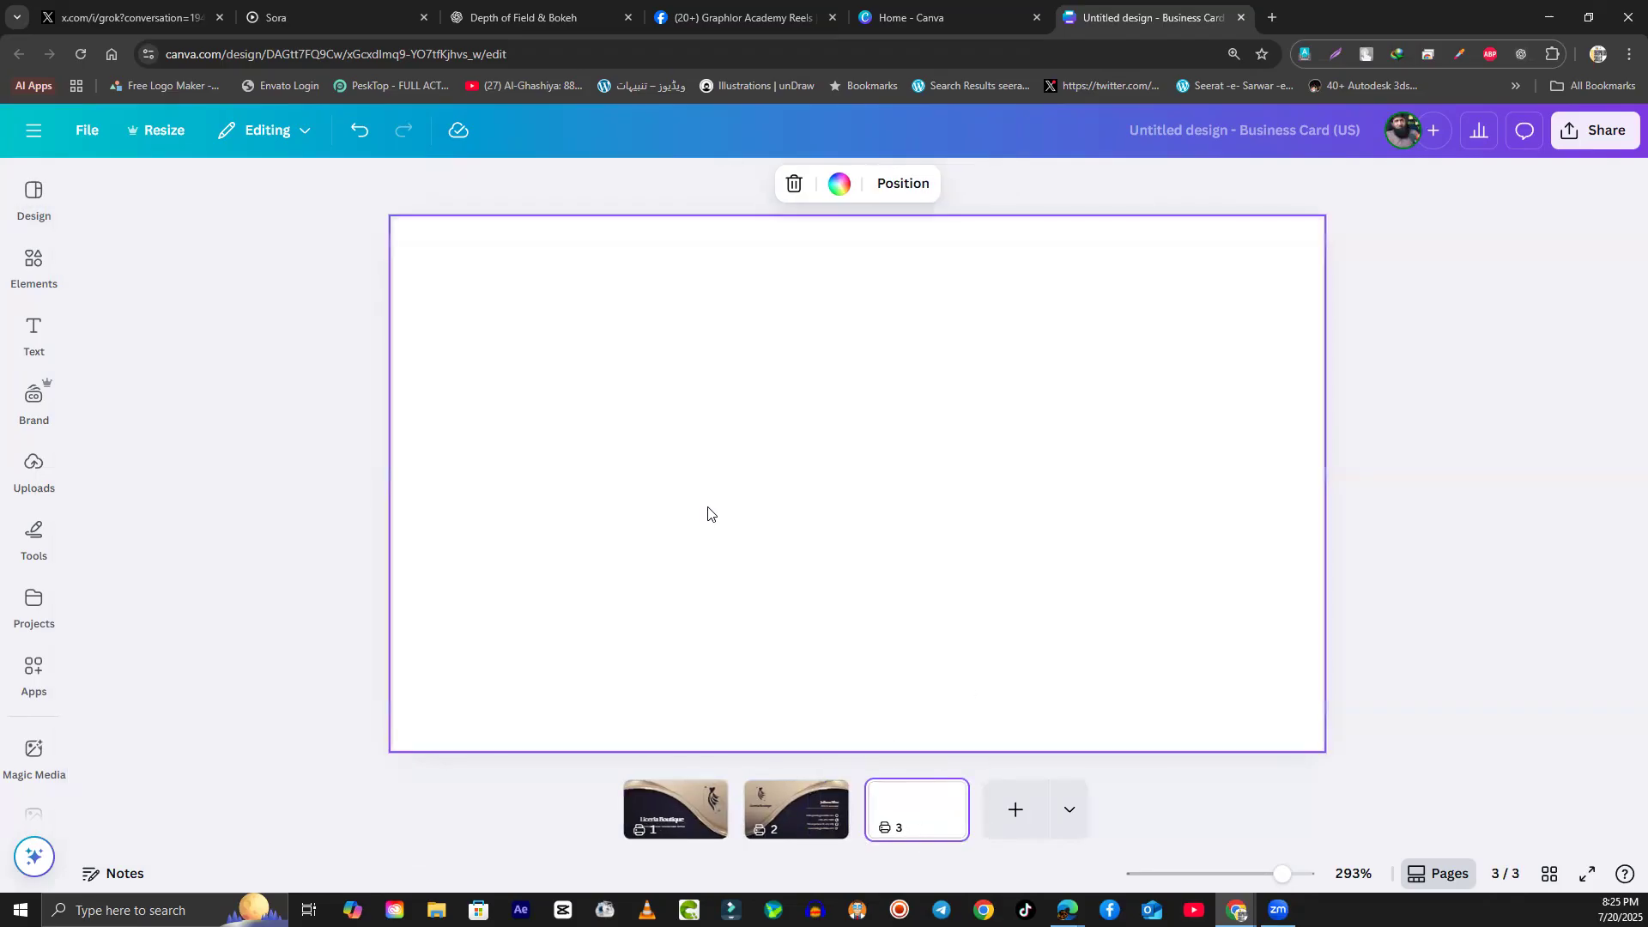
click(33, 200)
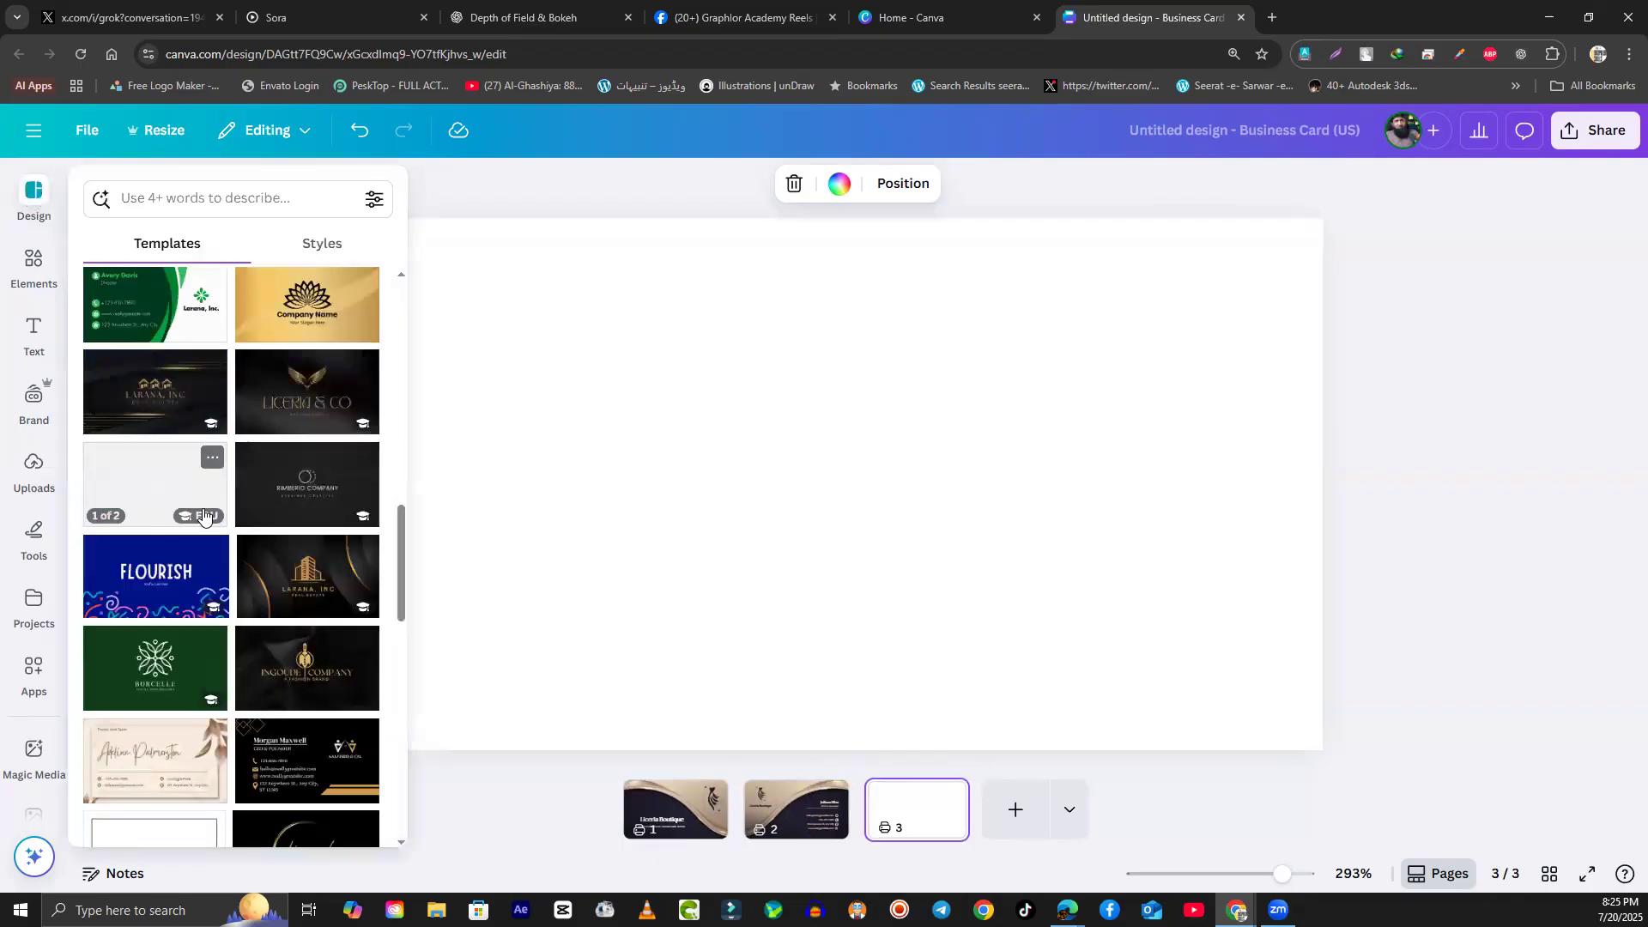
click(281, 317)
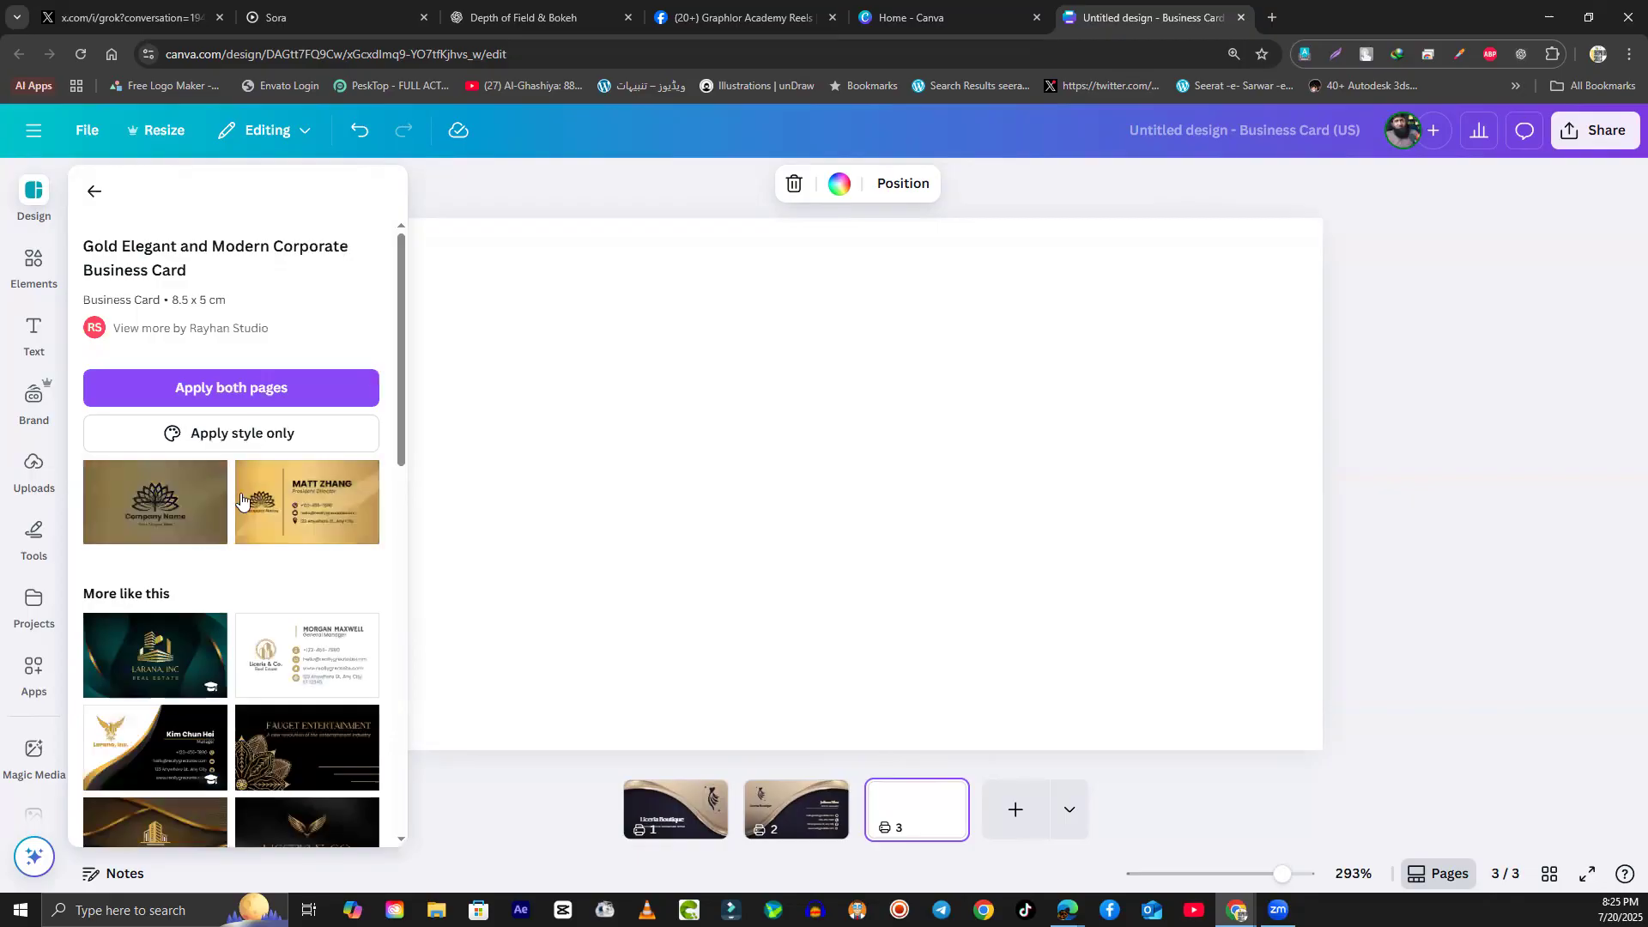
click(240, 393)
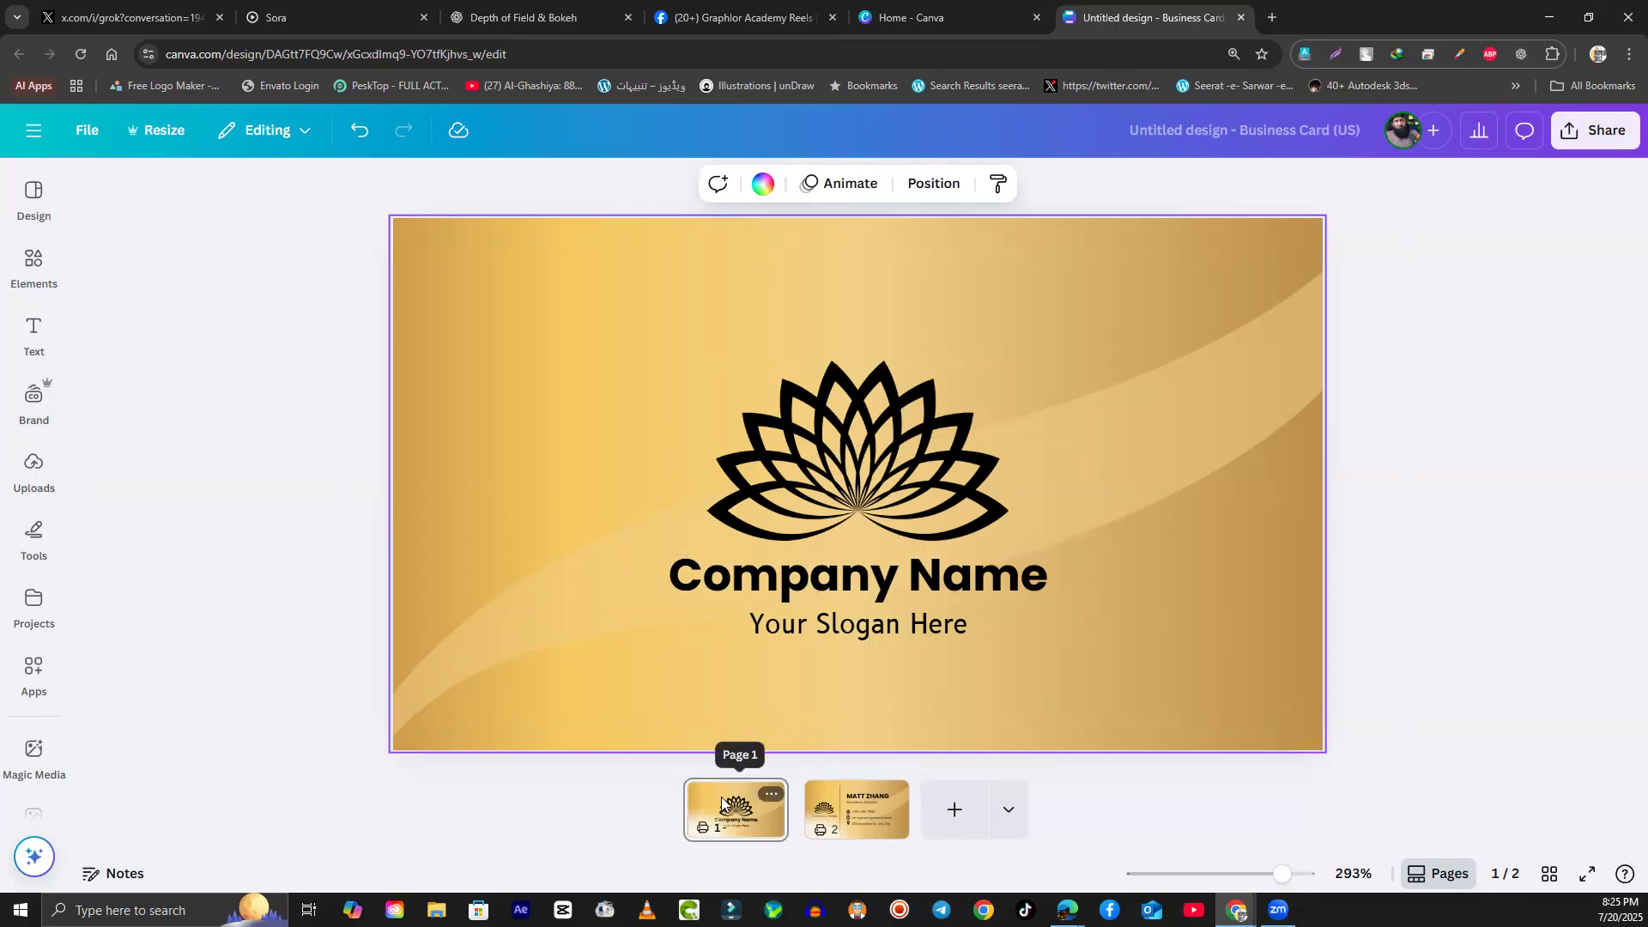
Step: Undo the gold template replacement, select blank page 3 and reapply both pages of the Gold Elegant and Modern Corporate Business Card
key(ctrl+z)
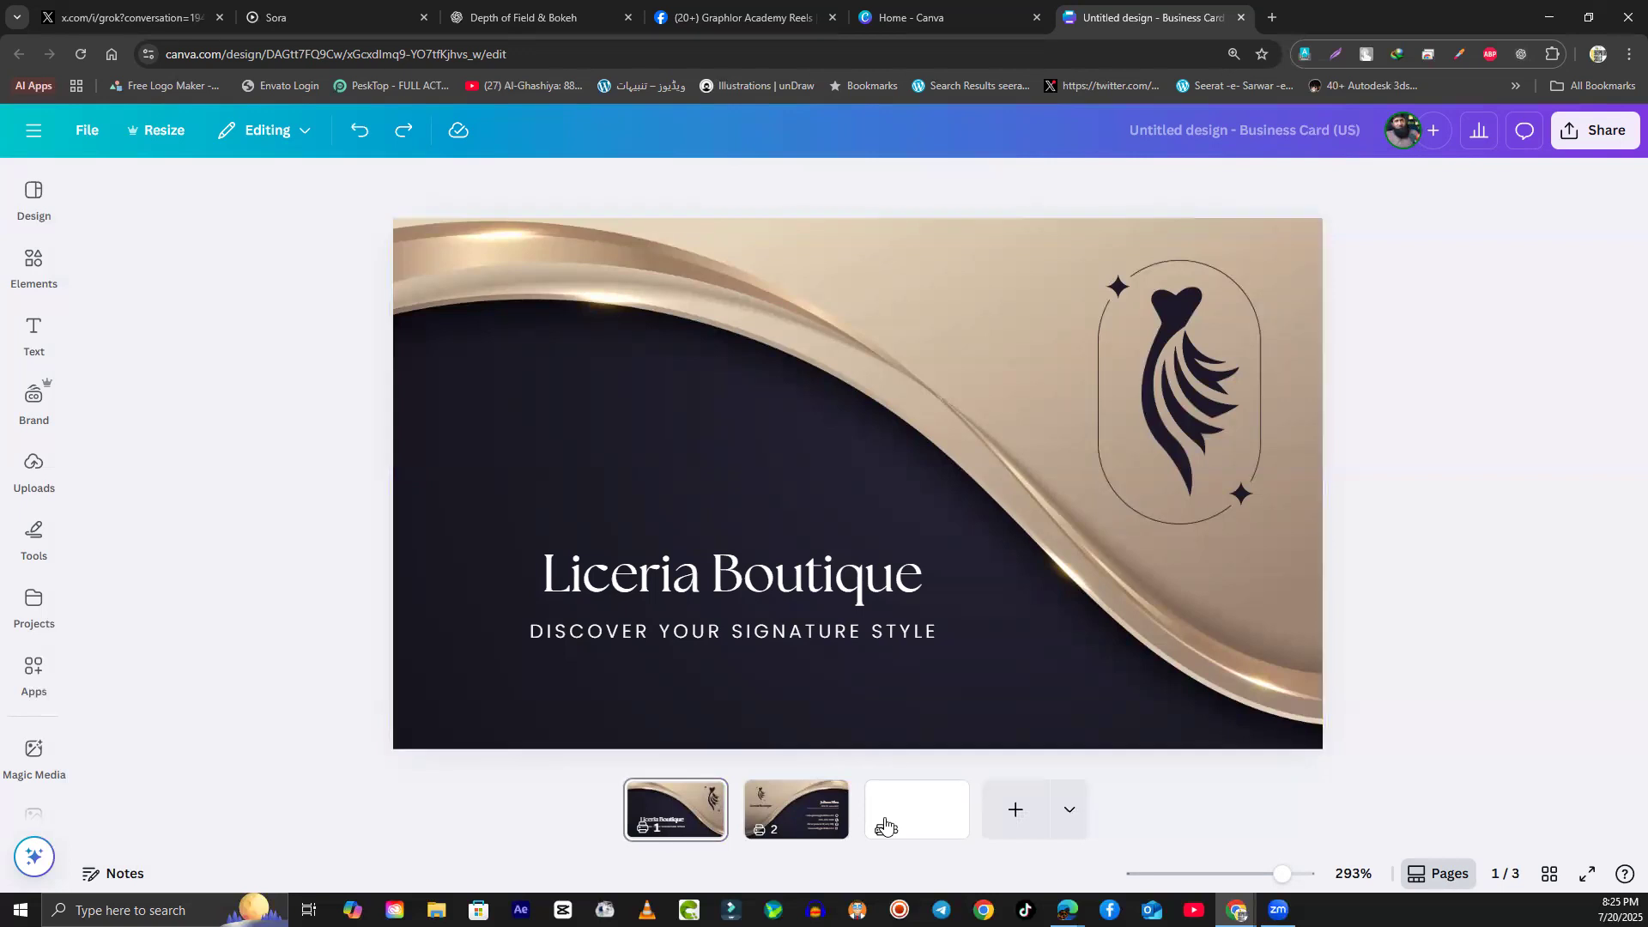
click(921, 819)
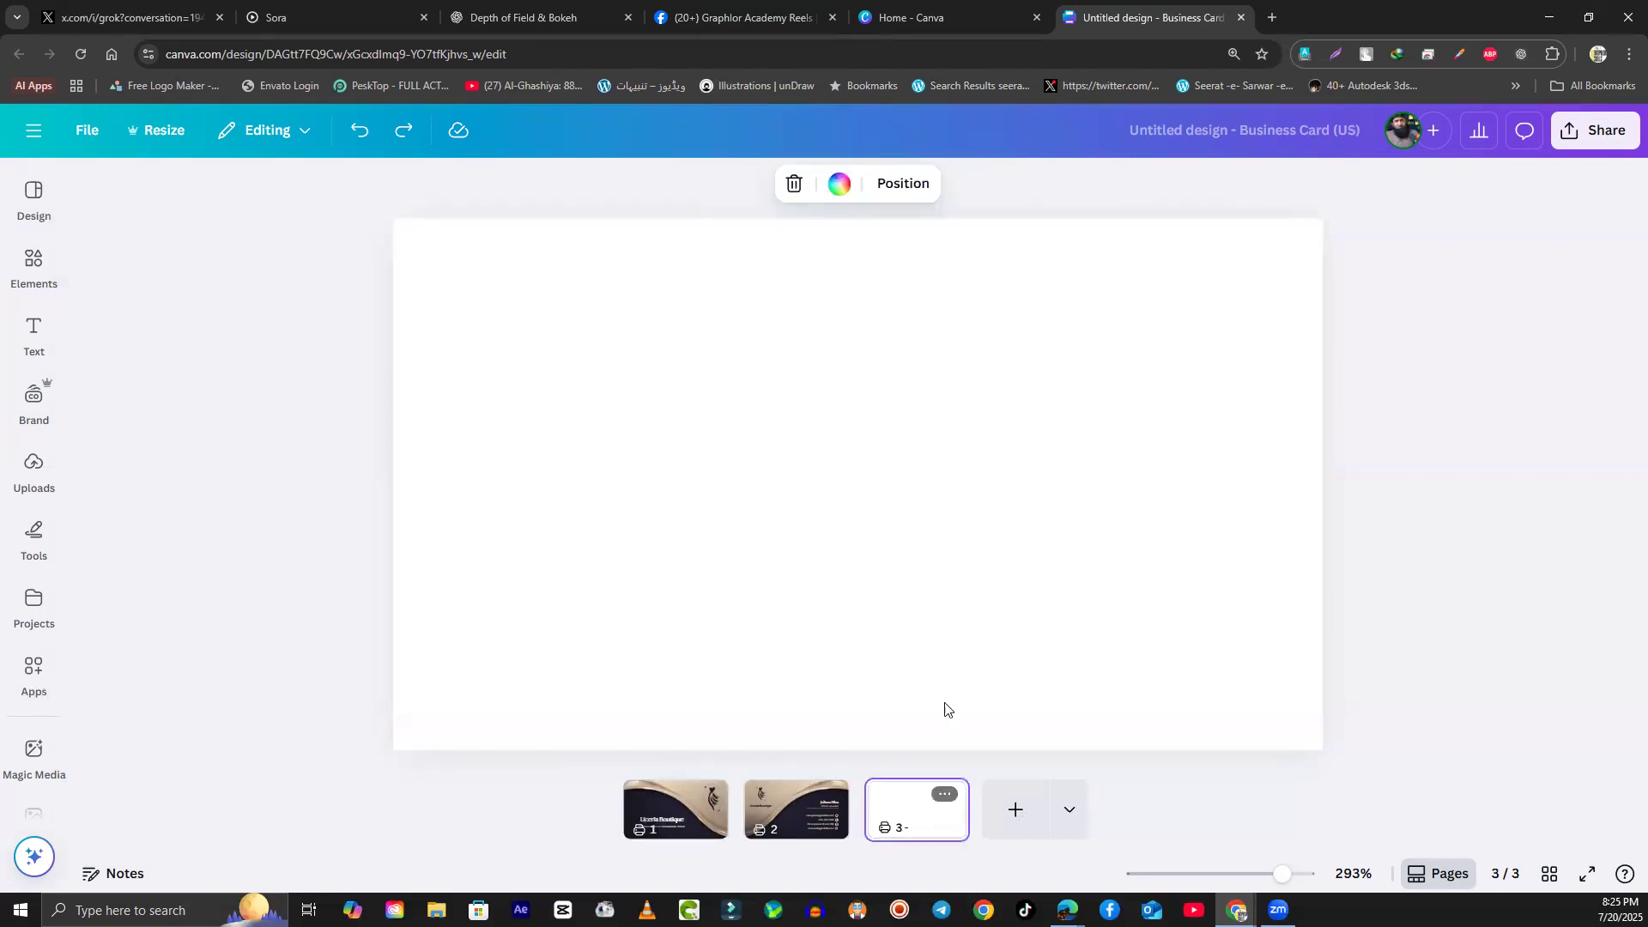
click(26, 196)
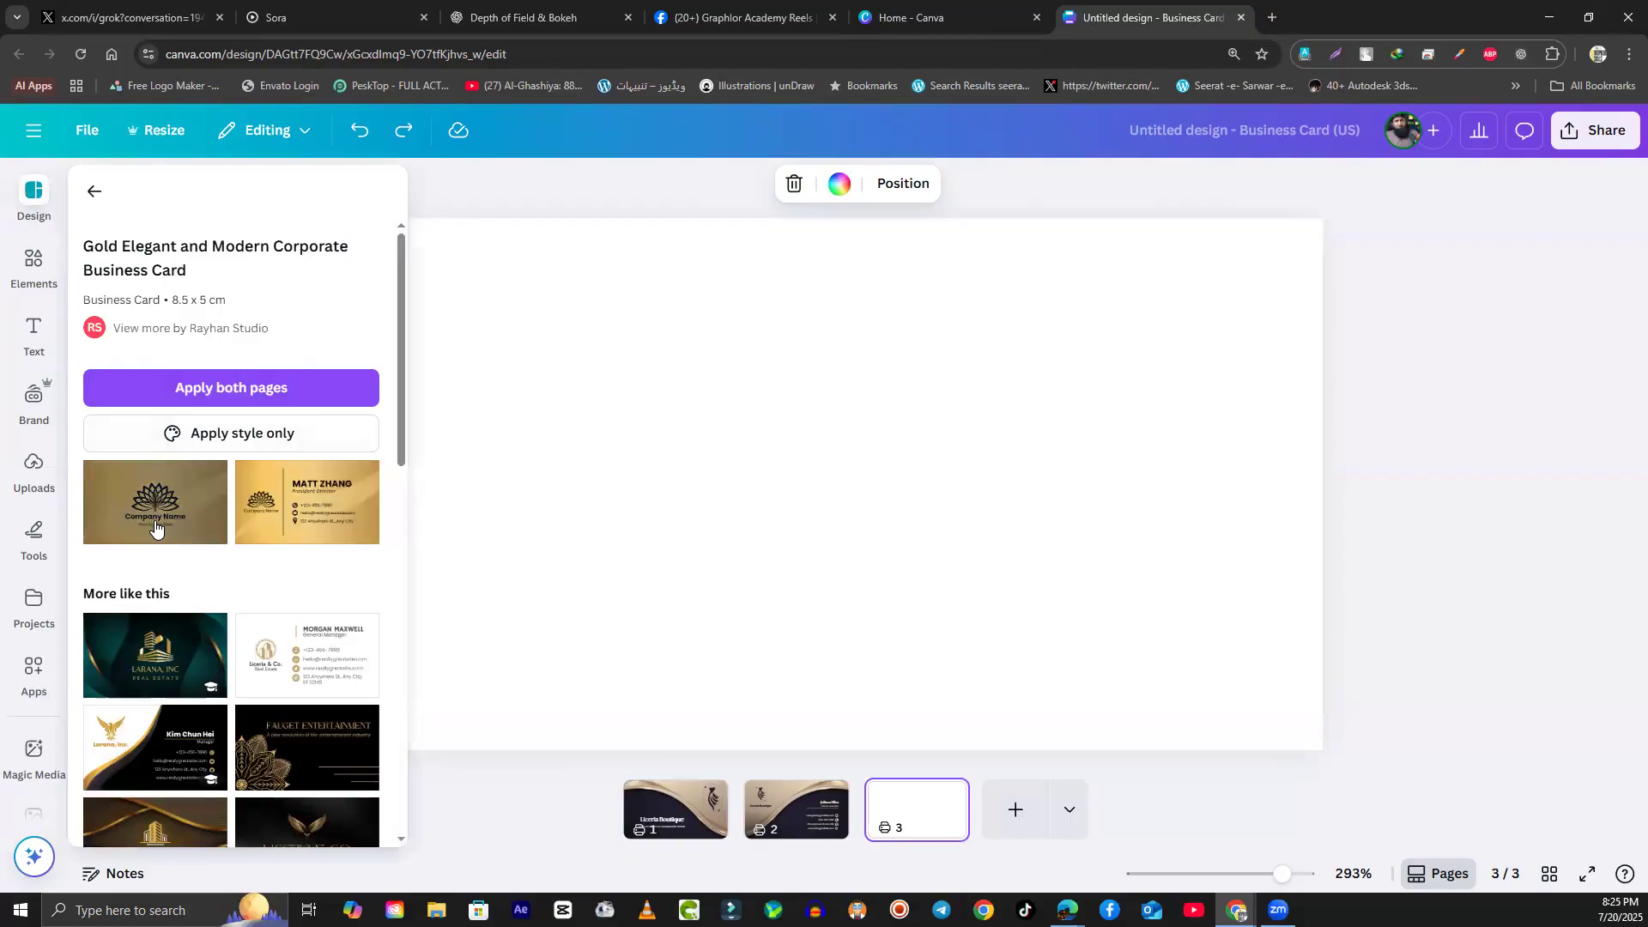
click(214, 388)
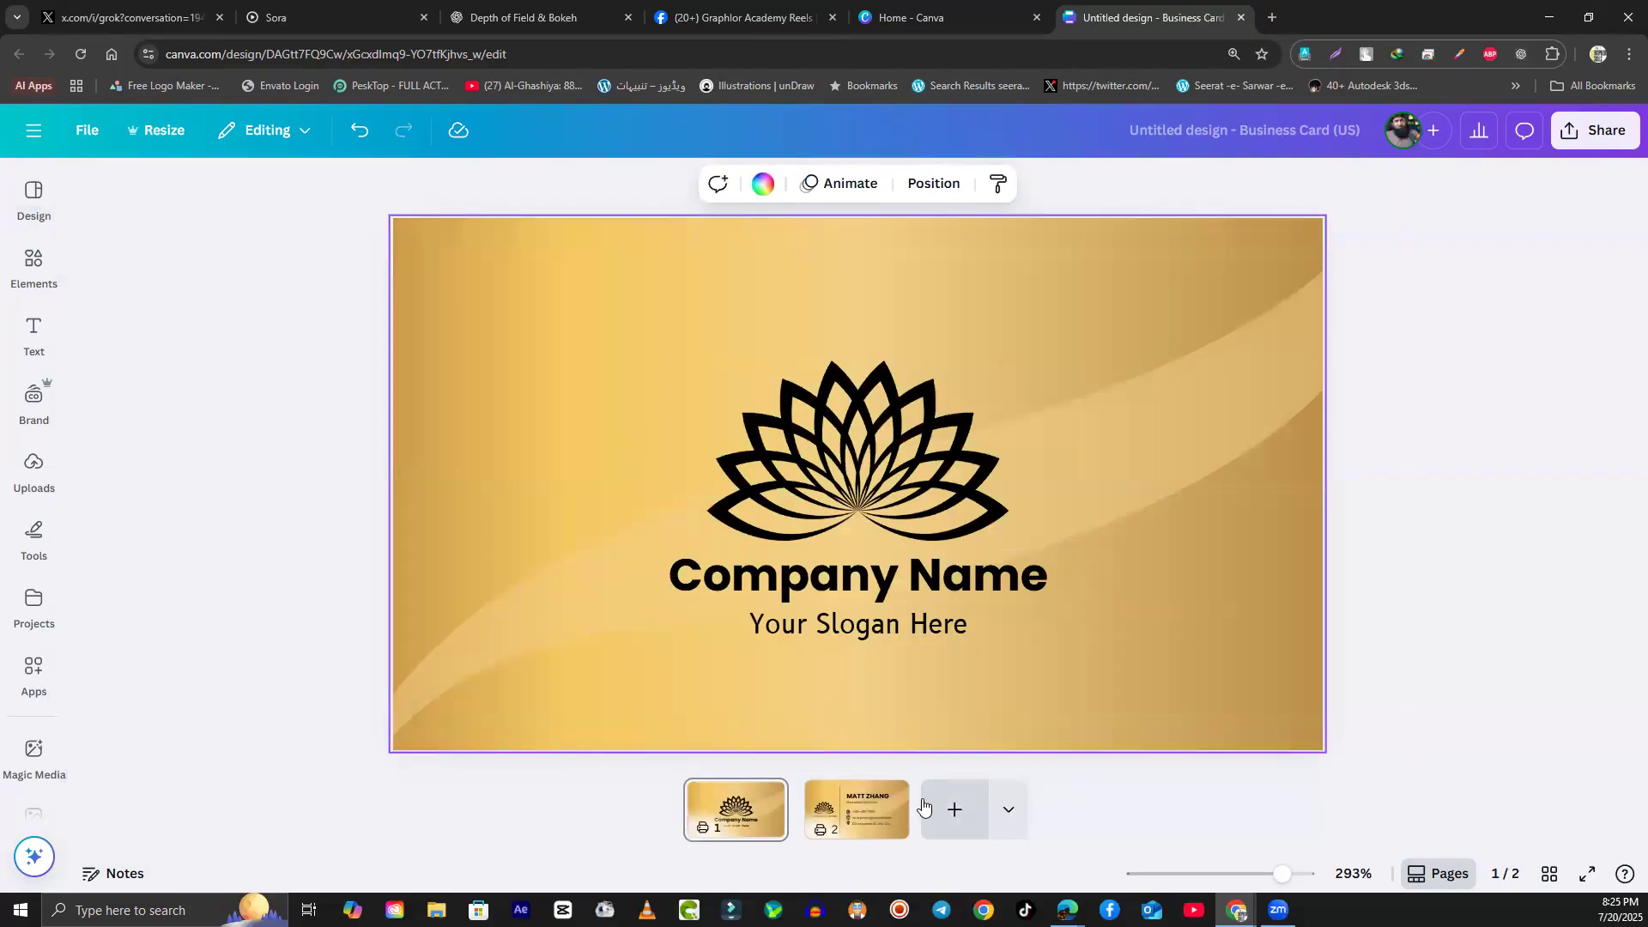
Step: Undo the gold template replacement and add a blank fourth page to the design
key(ctrl+z)
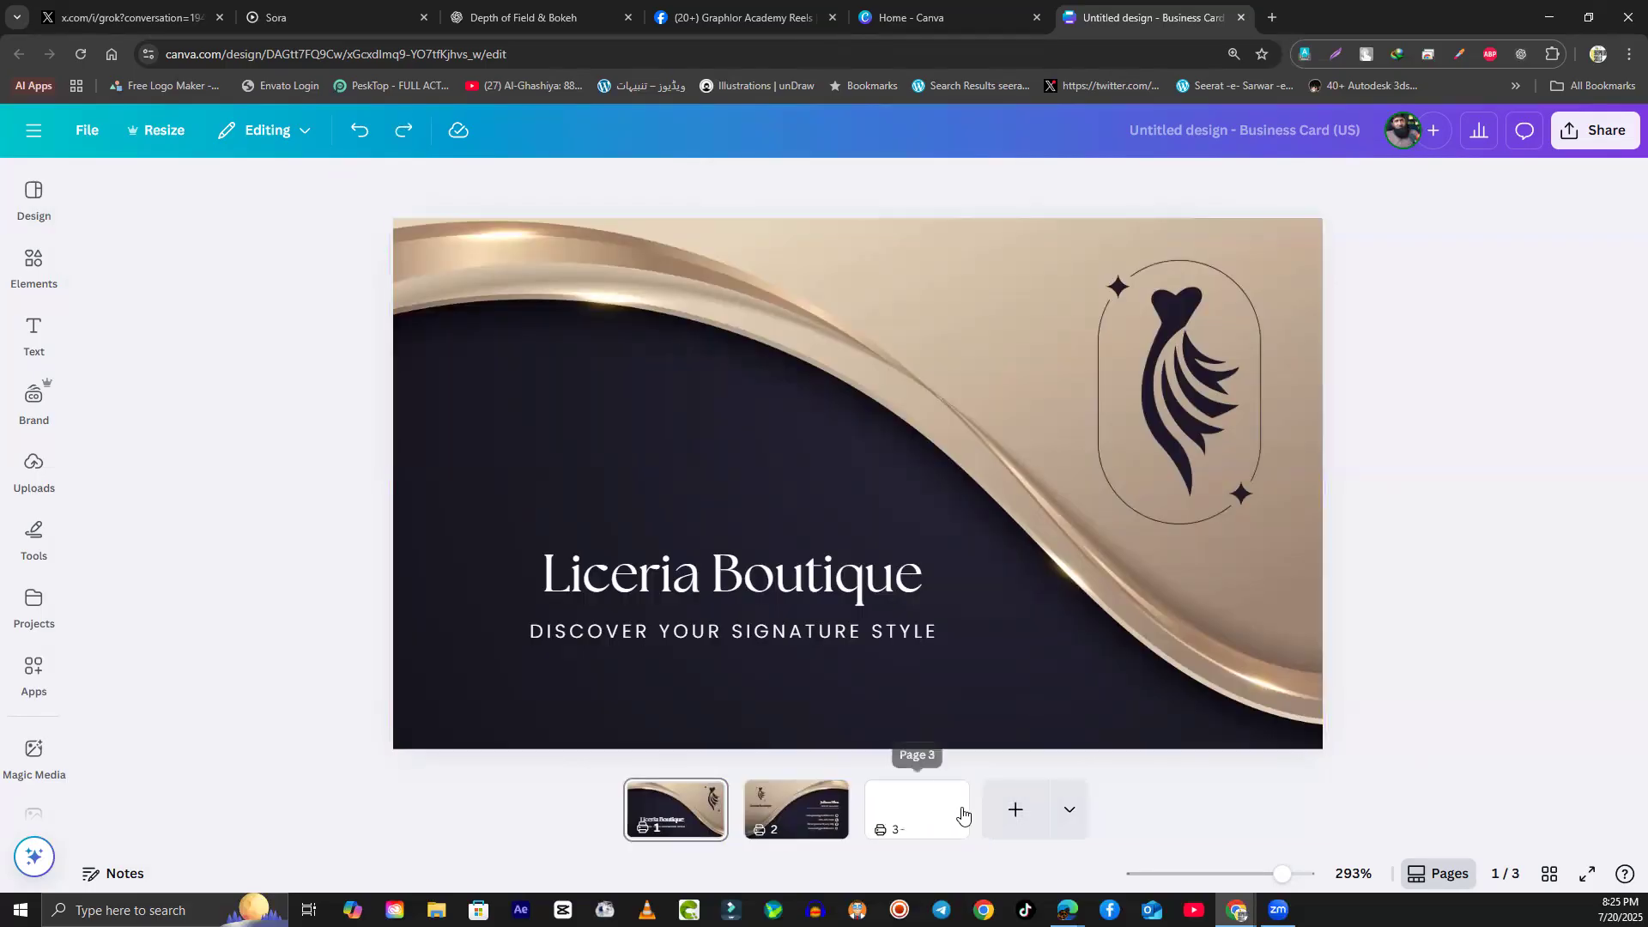
click(1030, 823)
click(888, 817)
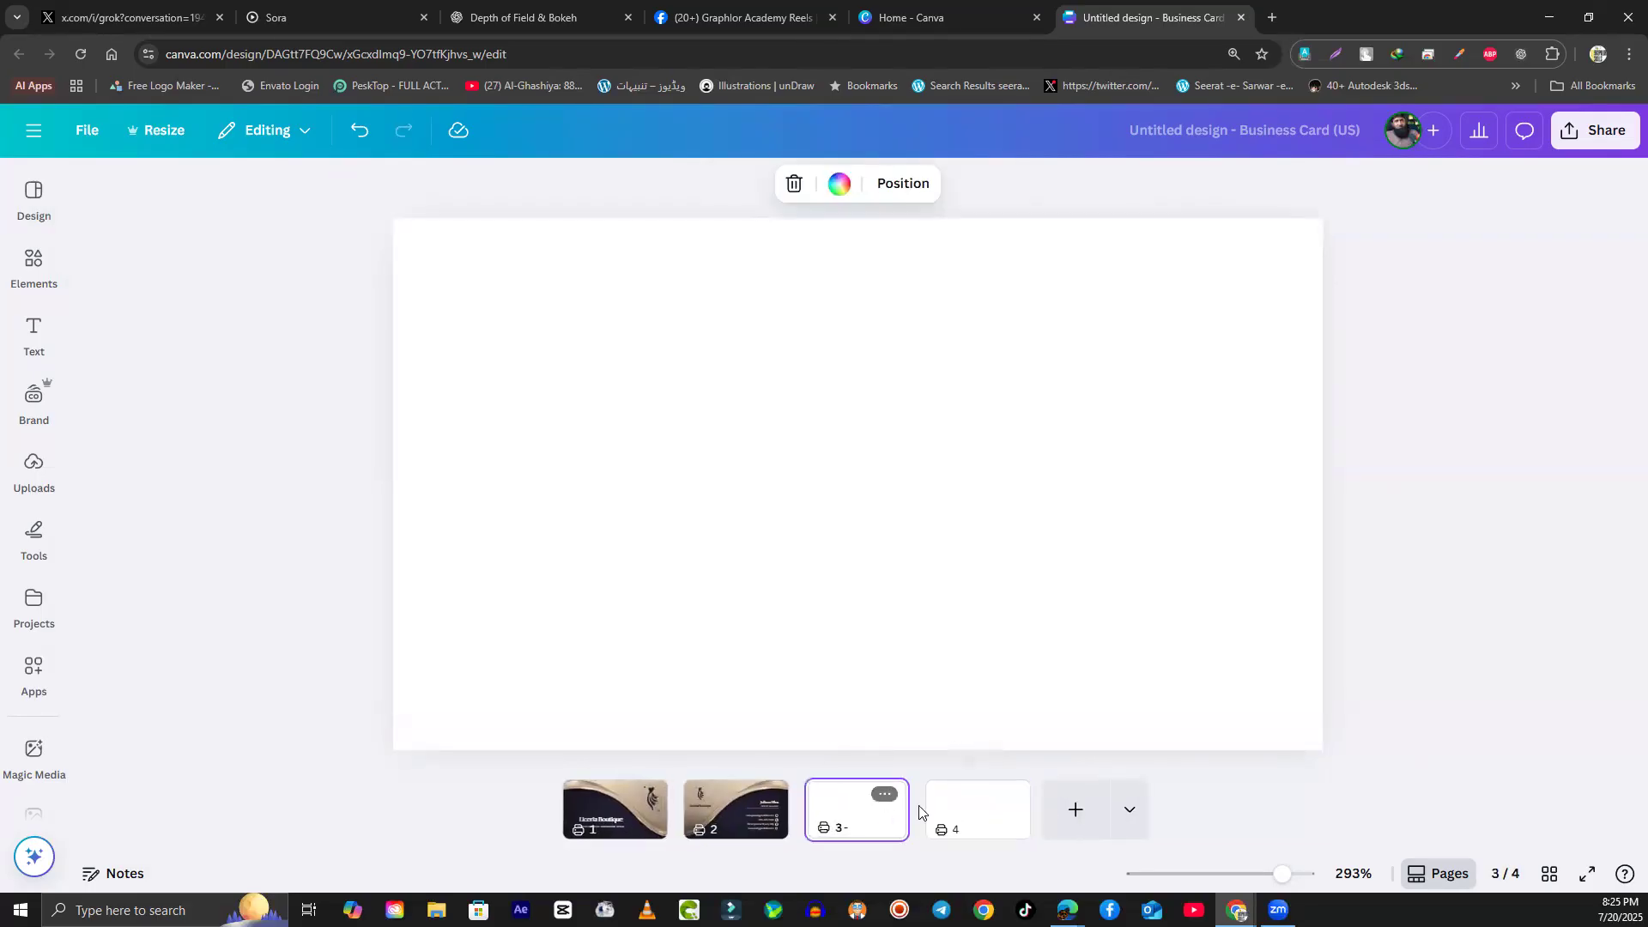
Step: Try to apply both pages of the Gold Elegant and Modern Corporate Business Card from blank page 4, and undo it
click(957, 805)
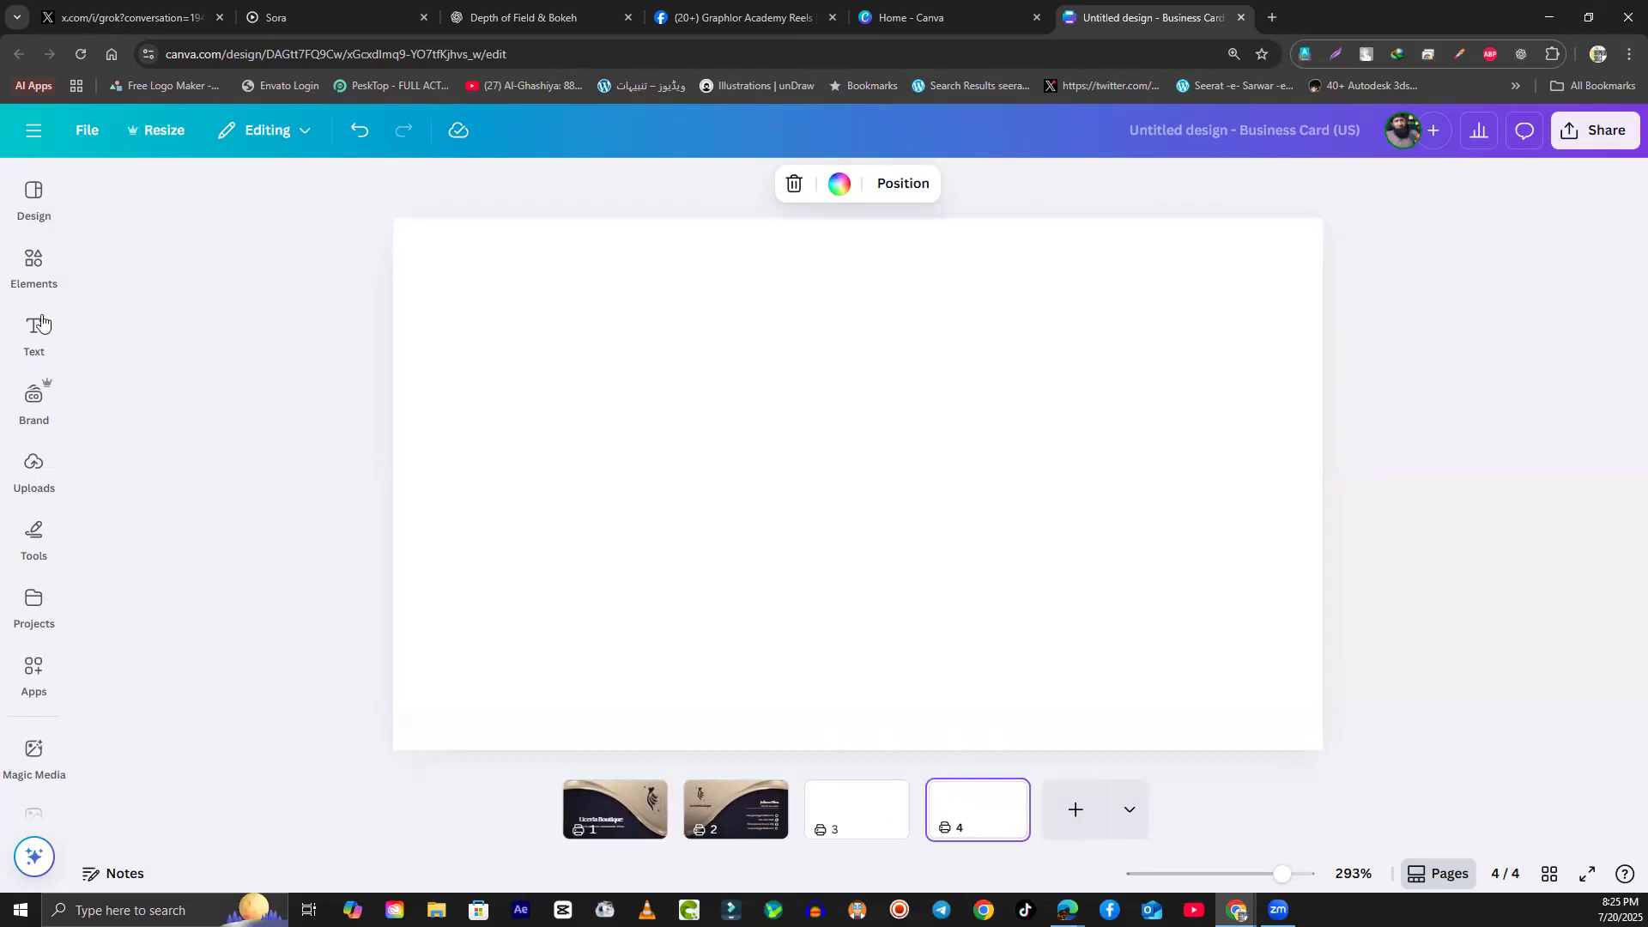
click(34, 199)
click(245, 392)
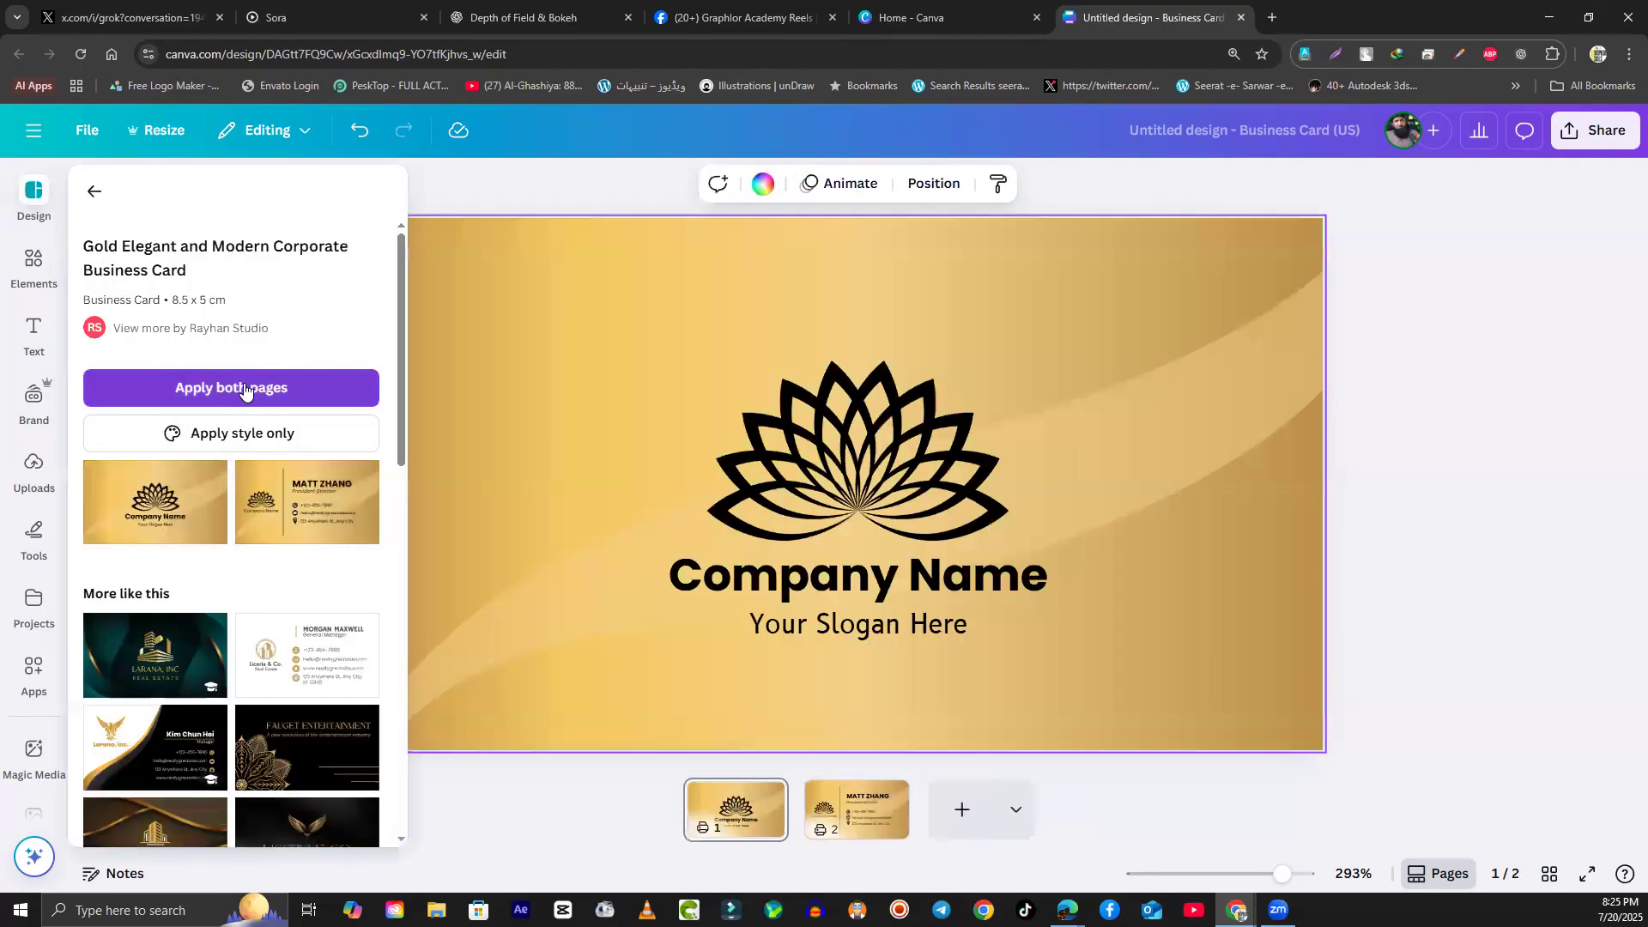
key(ctrl+z)
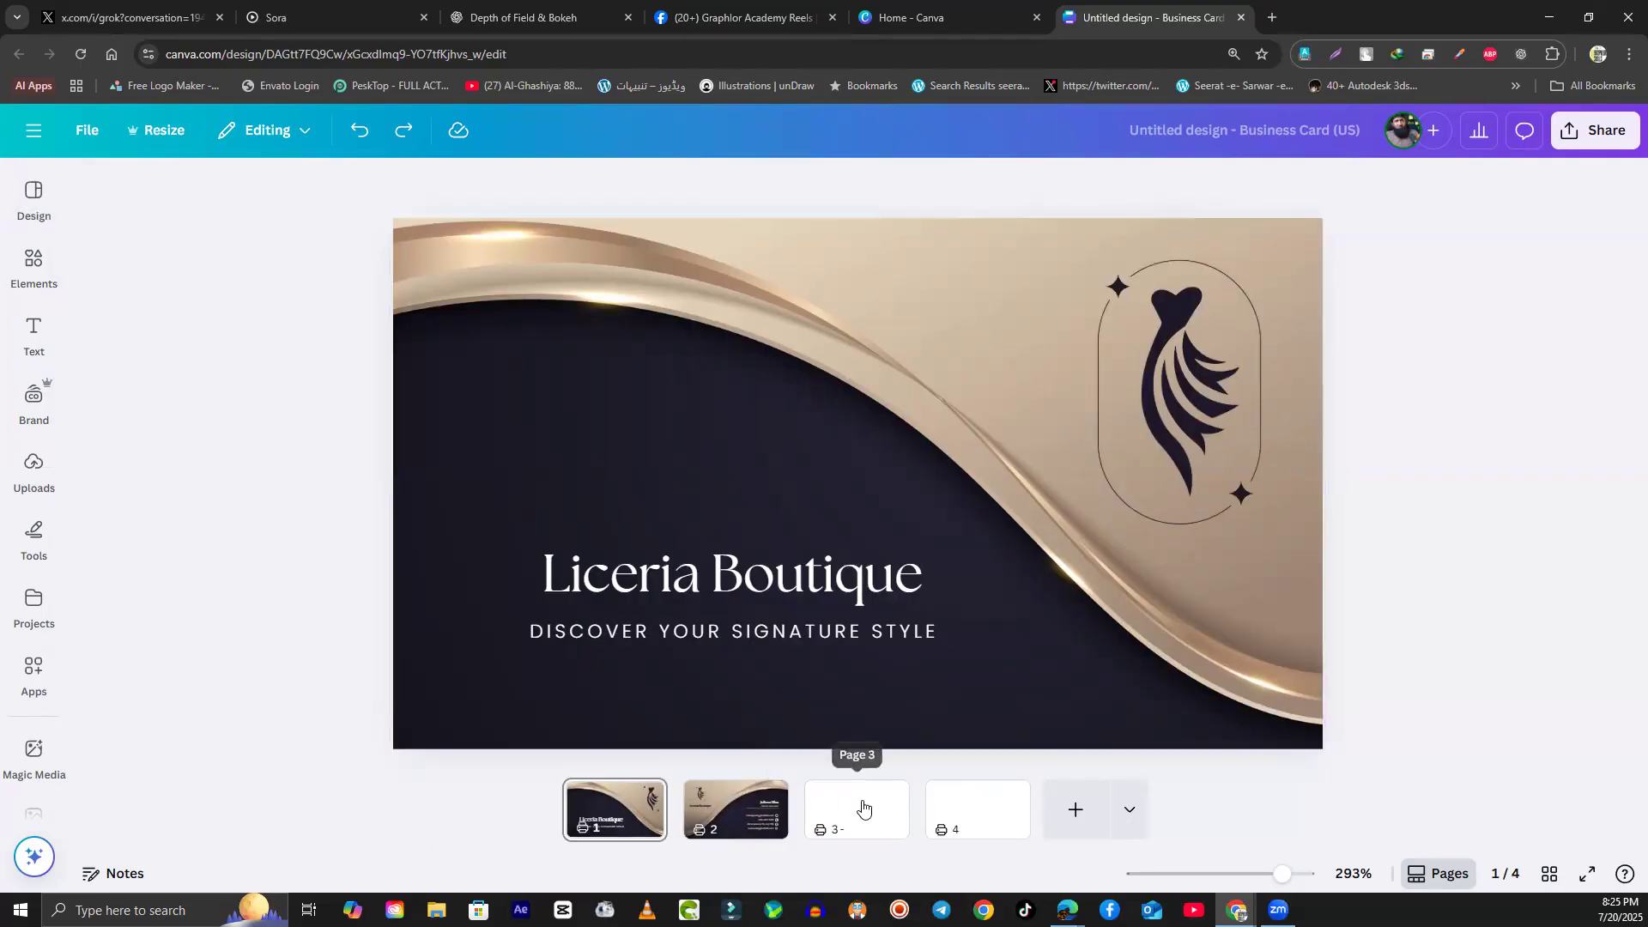
Step: Apply the gold template's logo page to blank page 3 and its contact-details page to blank page 4
click(863, 807)
click(35, 210)
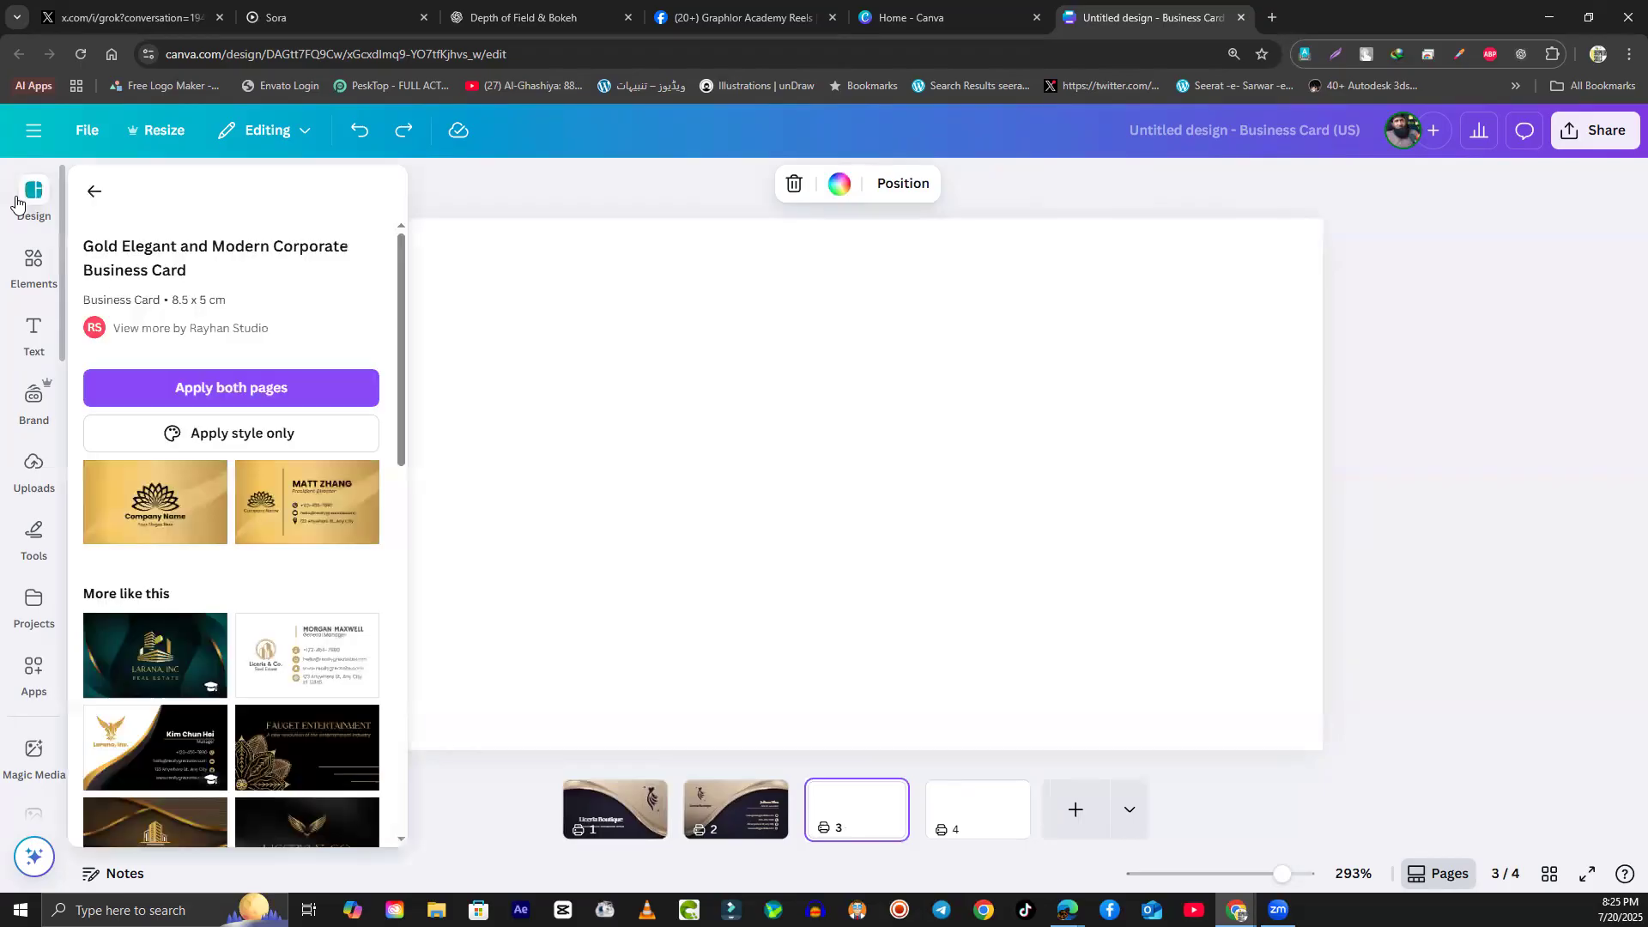
click(190, 508)
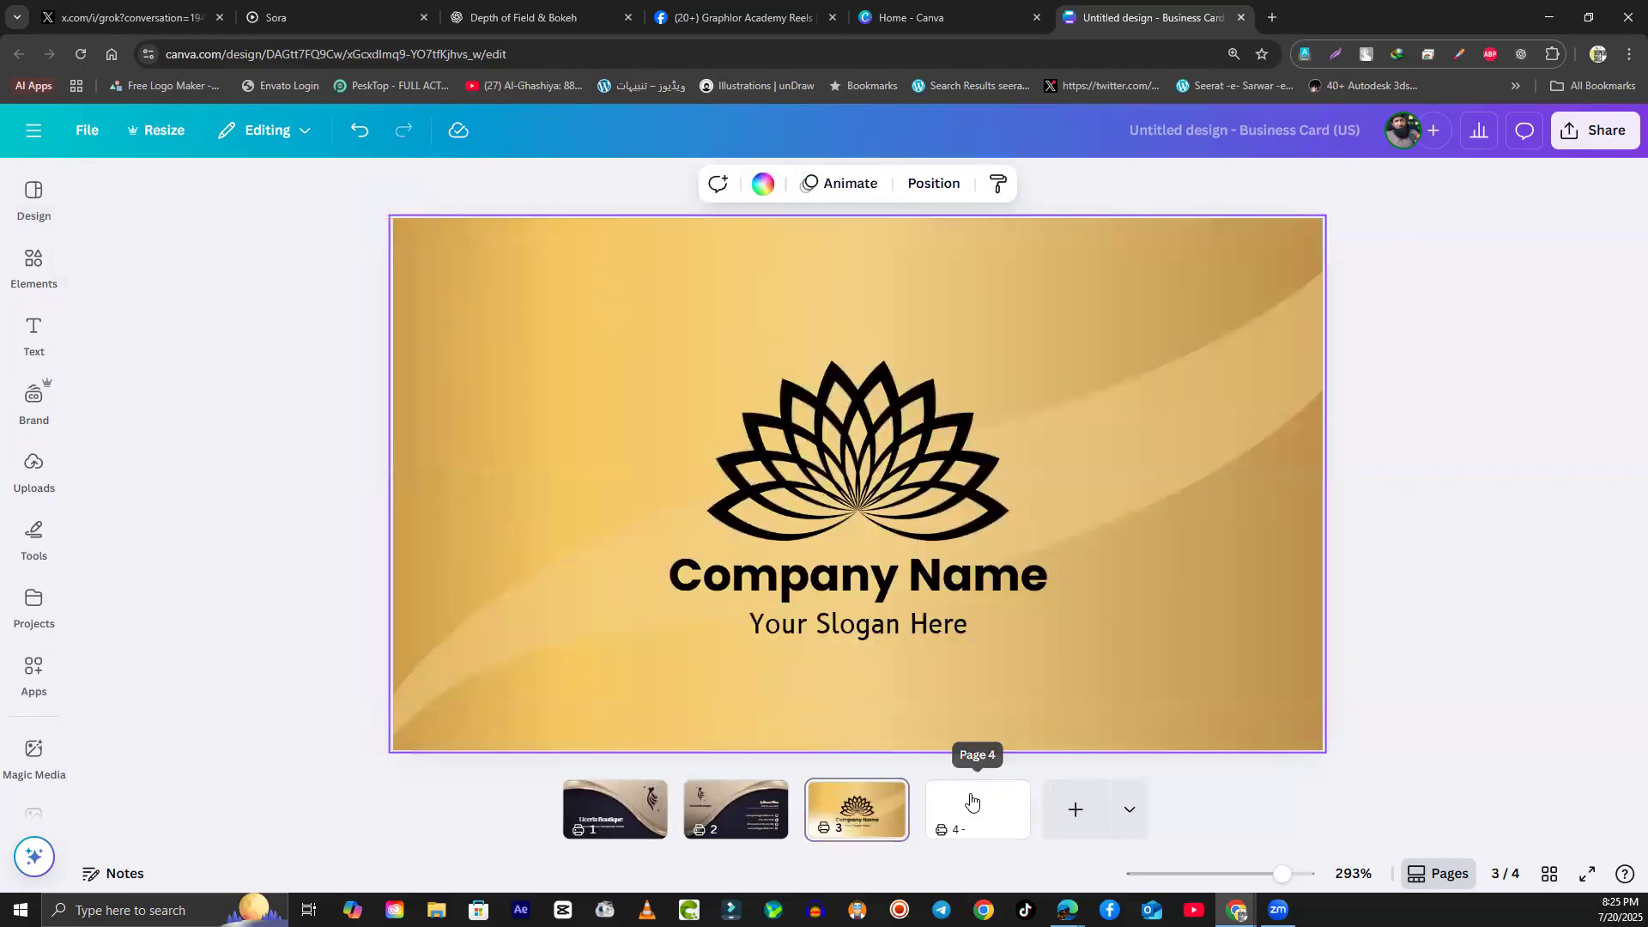
click(971, 801)
click(31, 210)
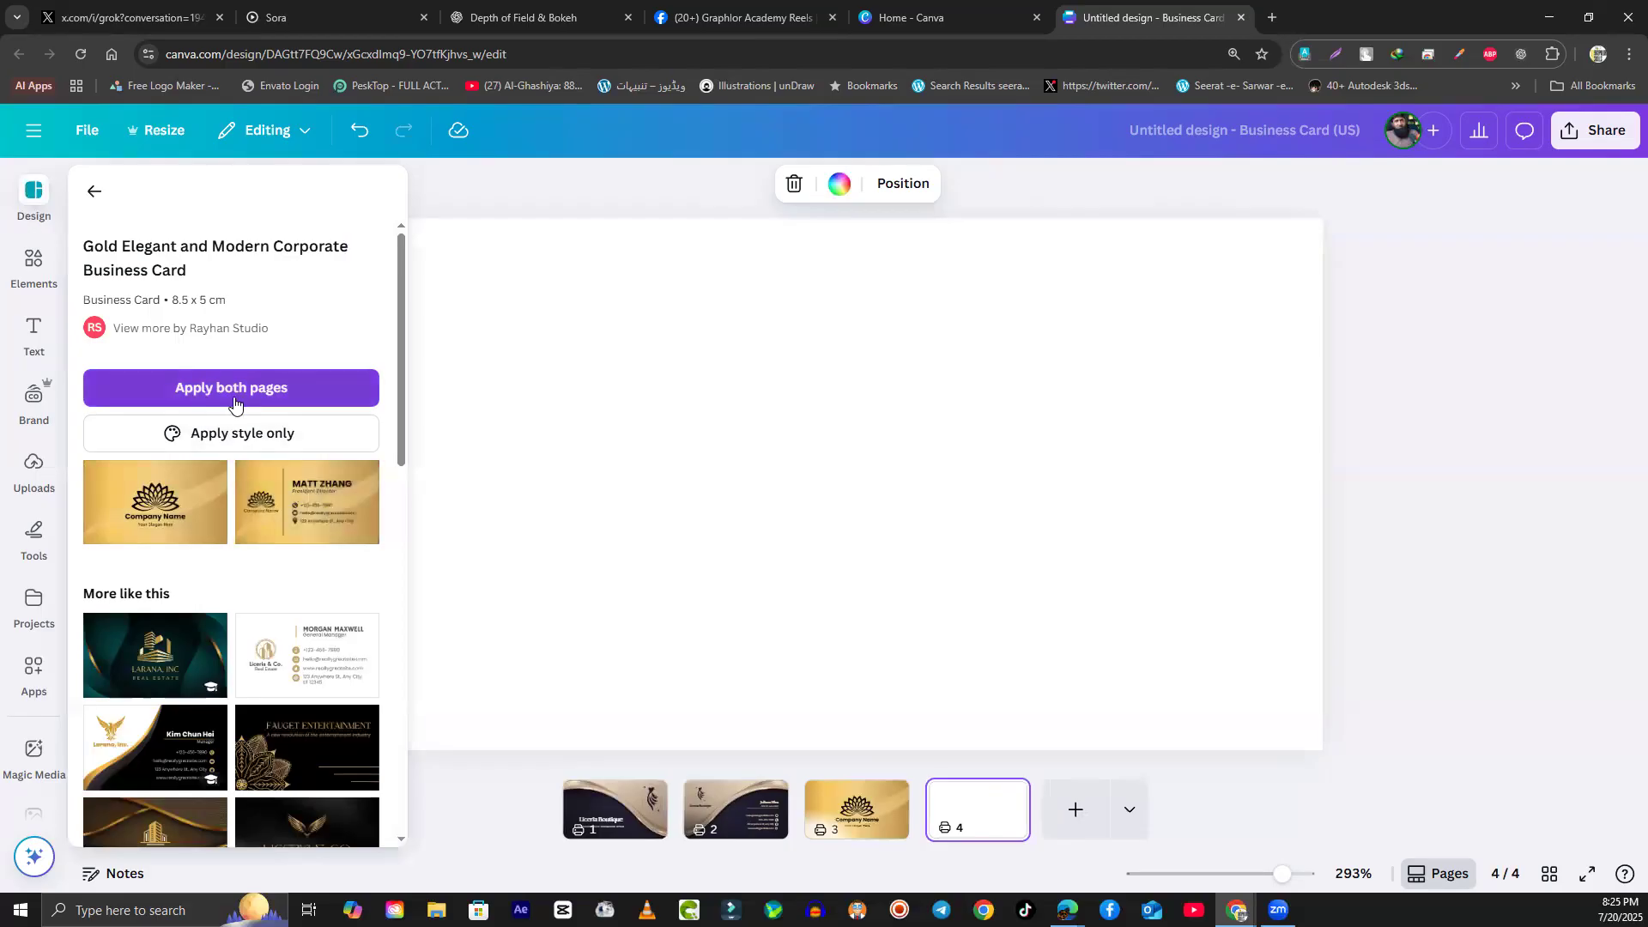
click(326, 503)
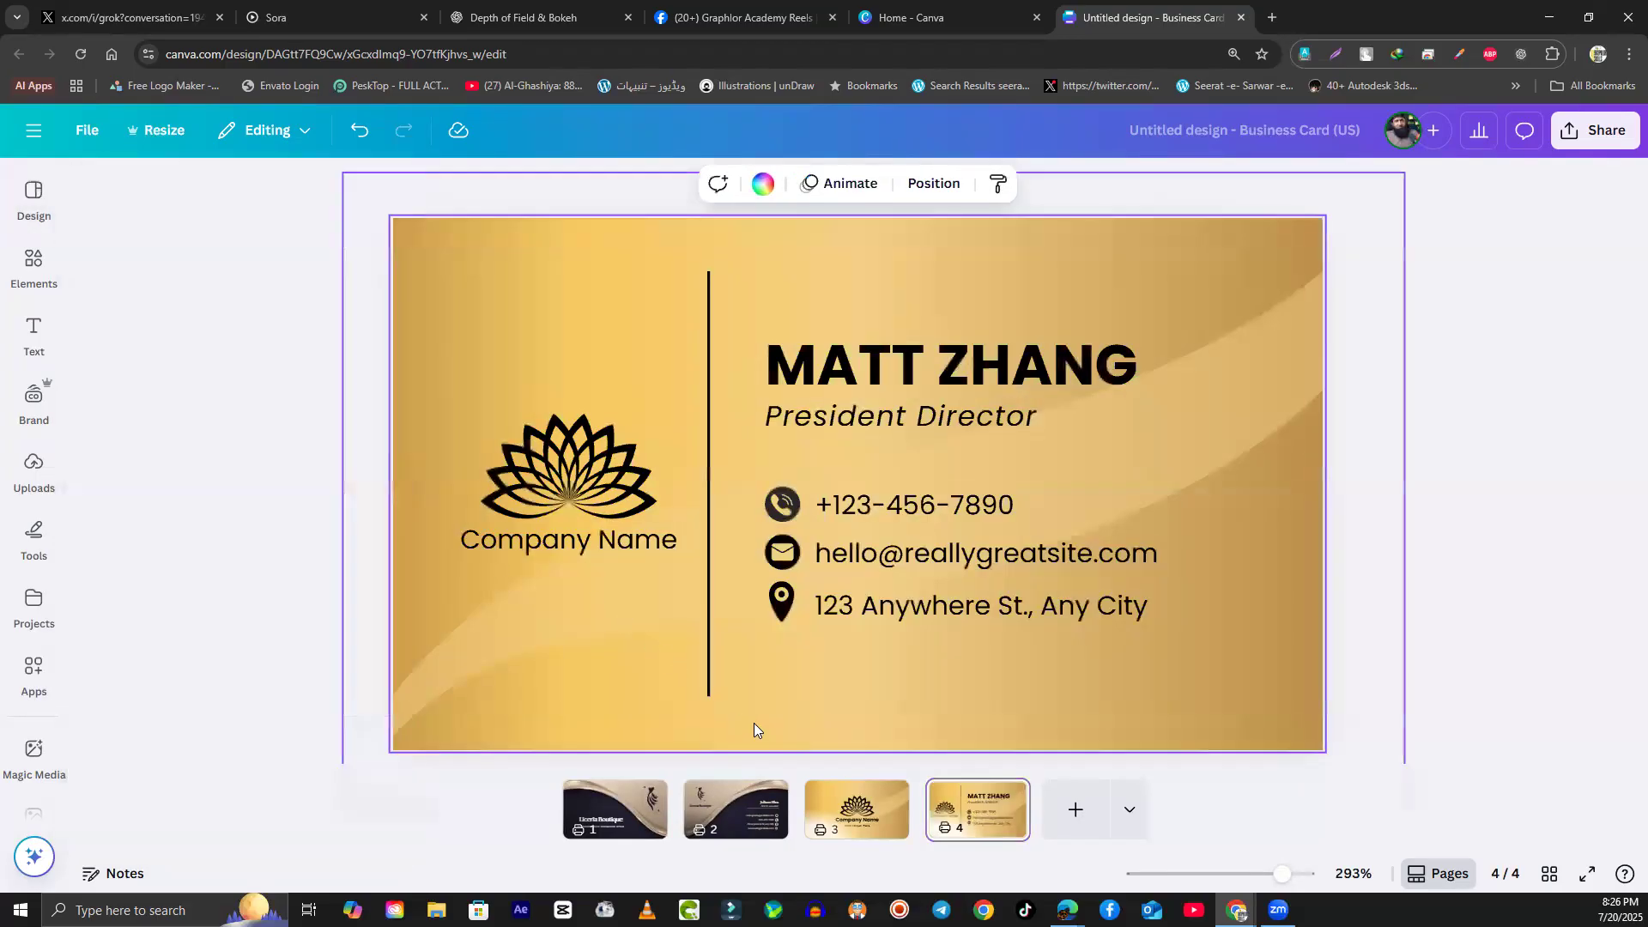
Step: Review pages 1 to 4, covering both the boutique and the gold card designs
click(639, 802)
click(738, 803)
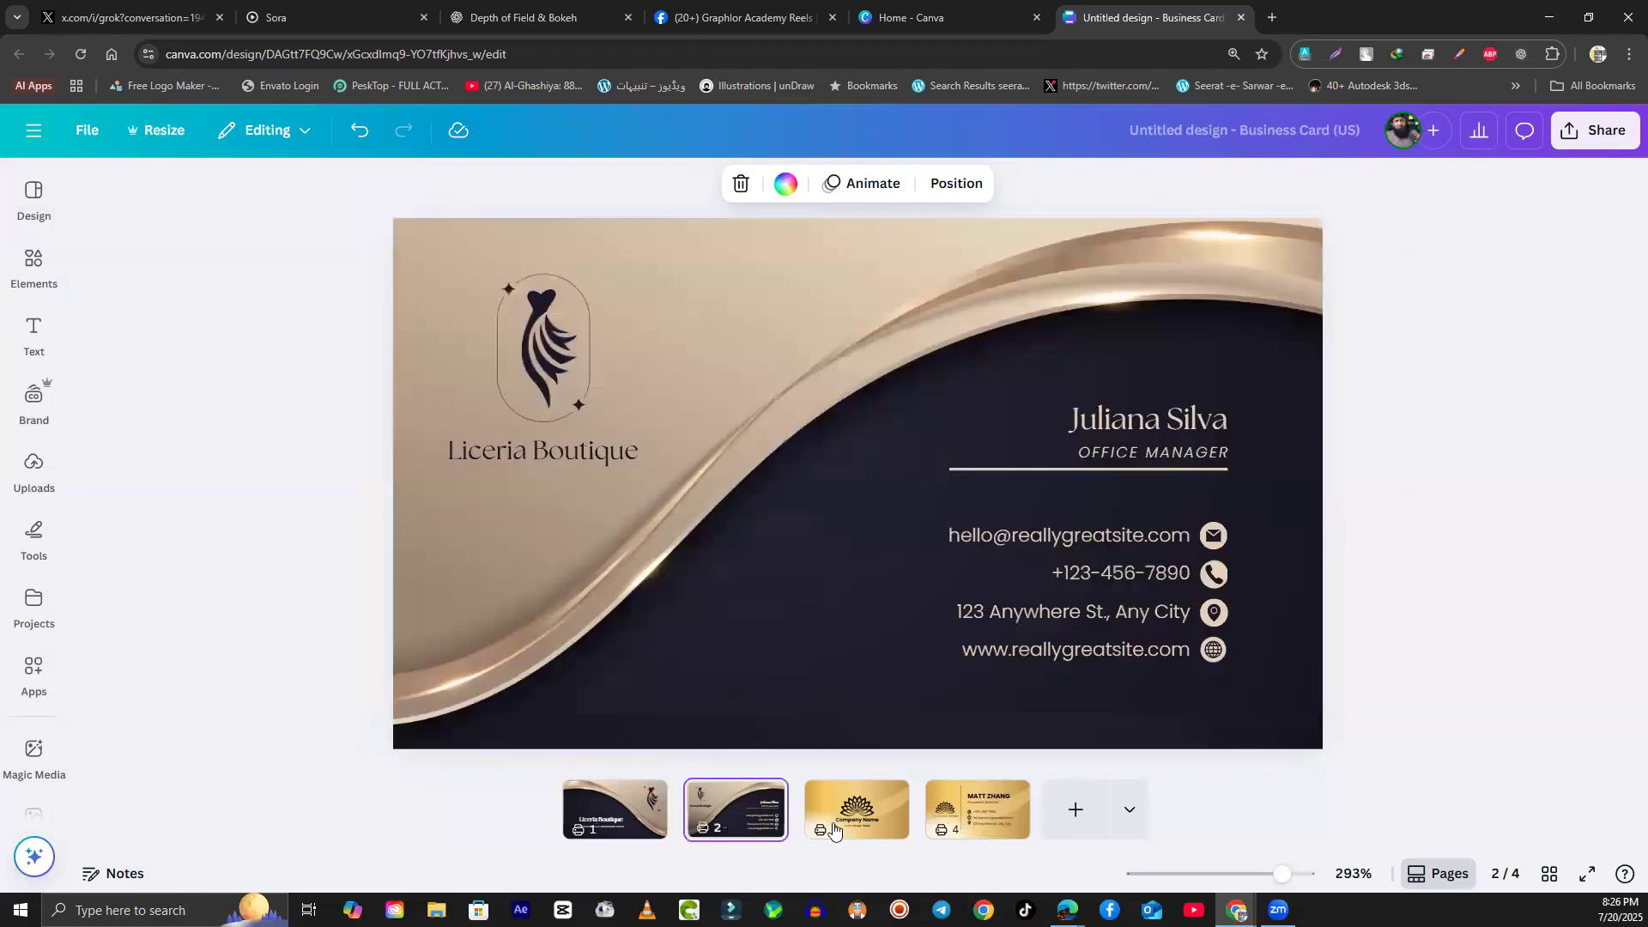
click(850, 821)
click(1021, 803)
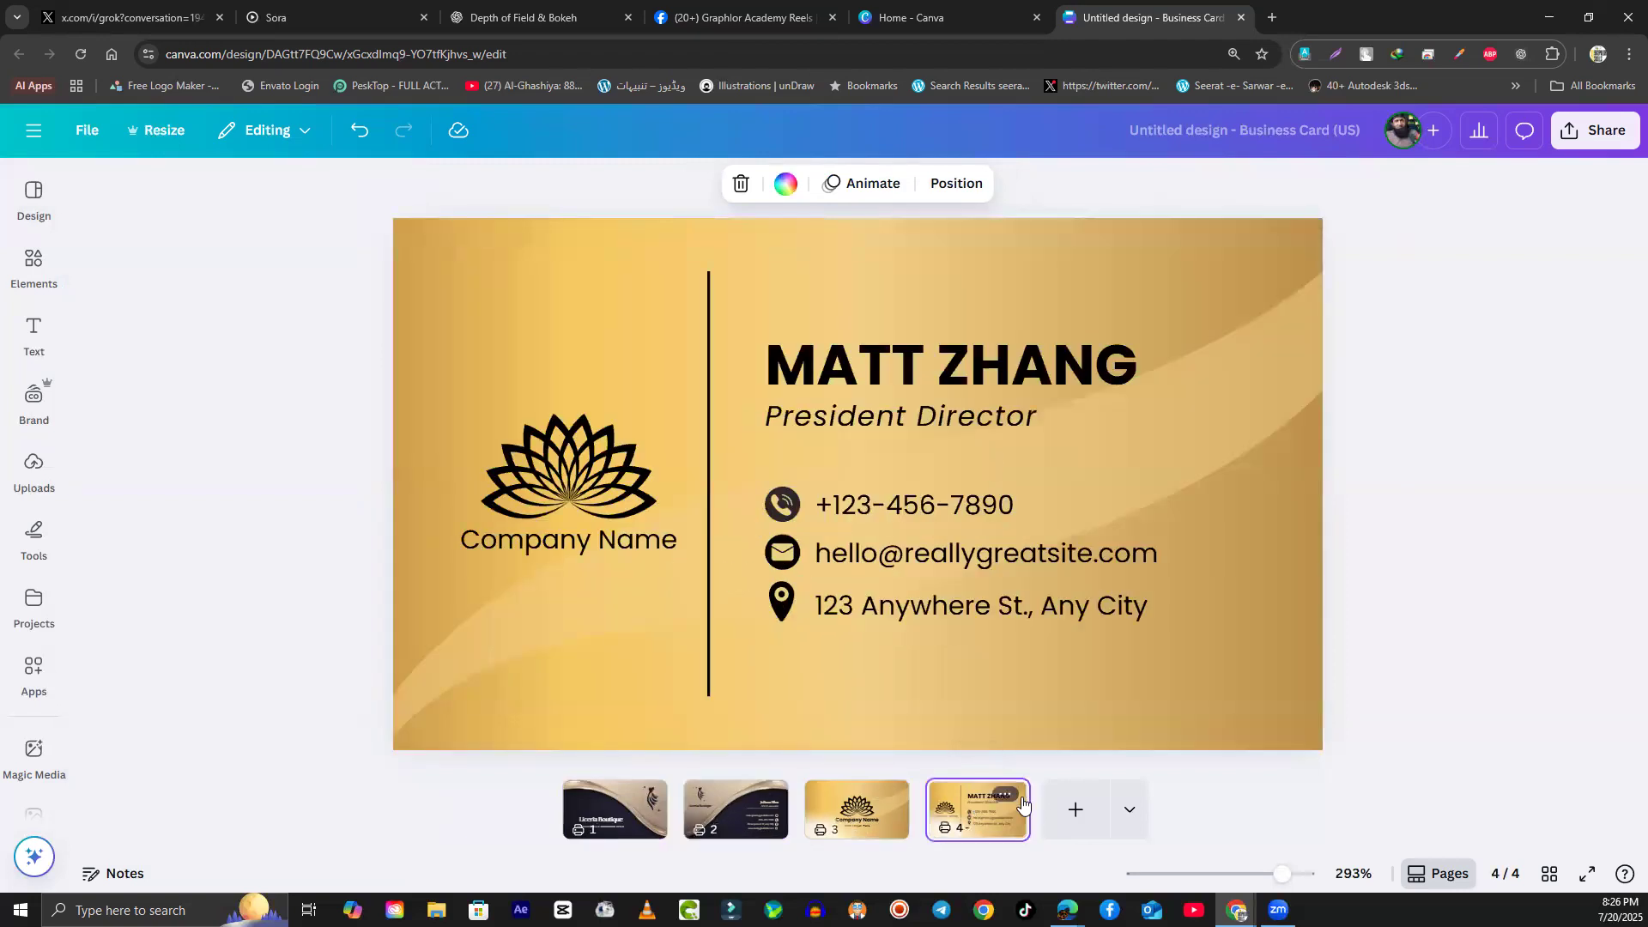
Step: Add a blank fifth page and apply only the contact-details page of the Black Gold Modern Business Card template
click(1075, 810)
click(31, 199)
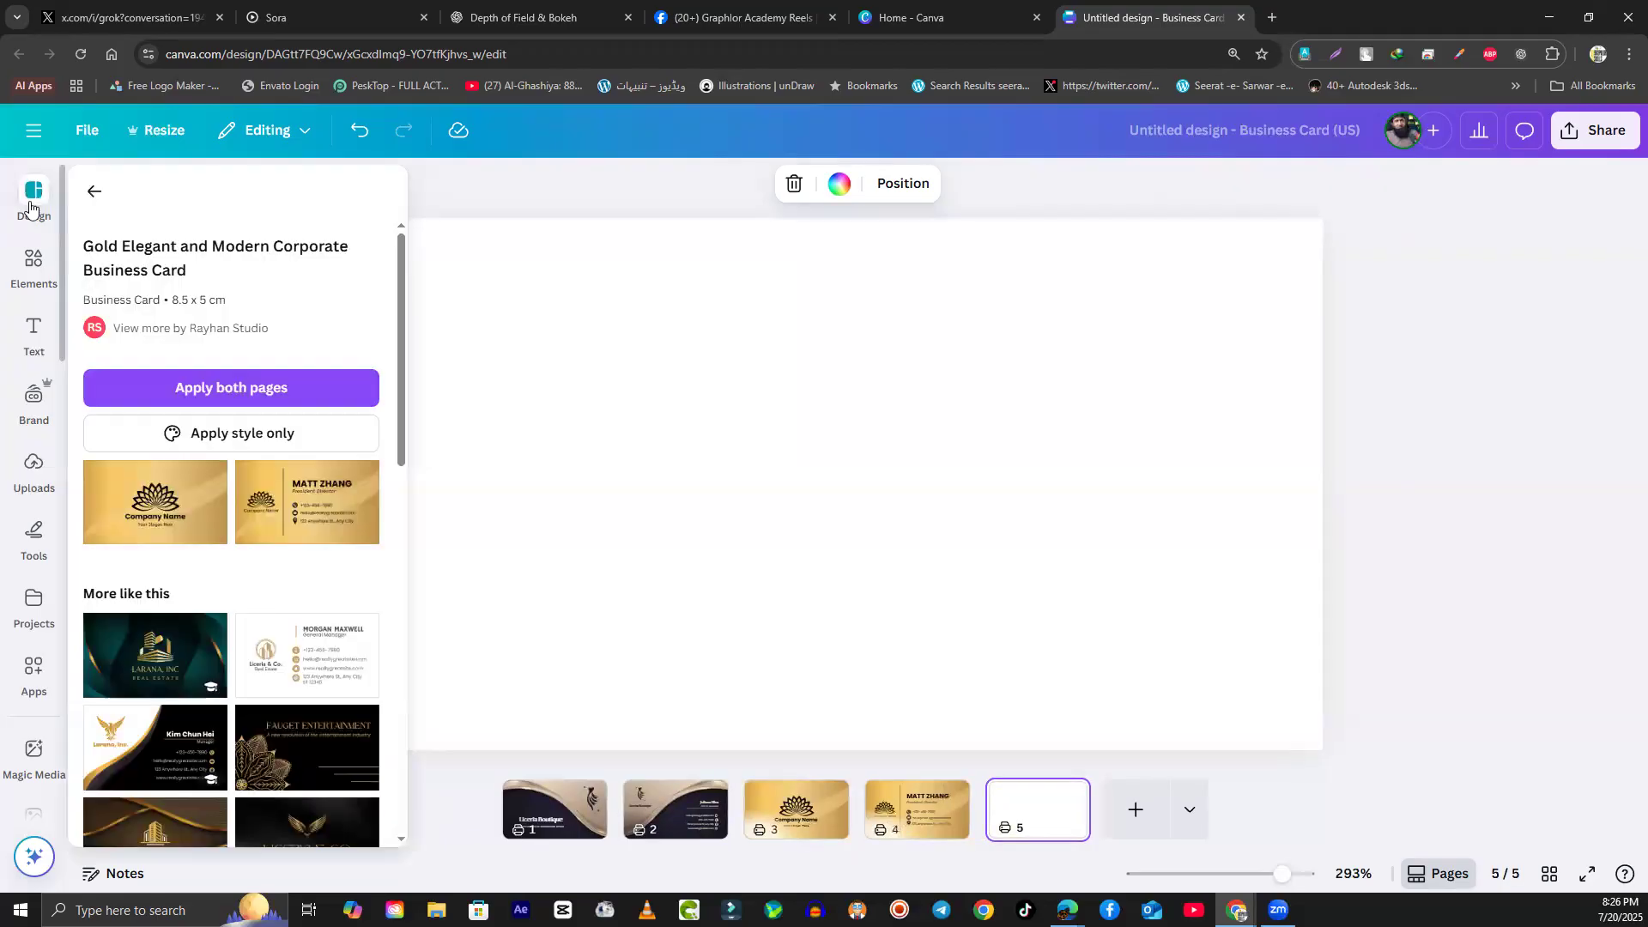
scroll(208, 558, down, 4)
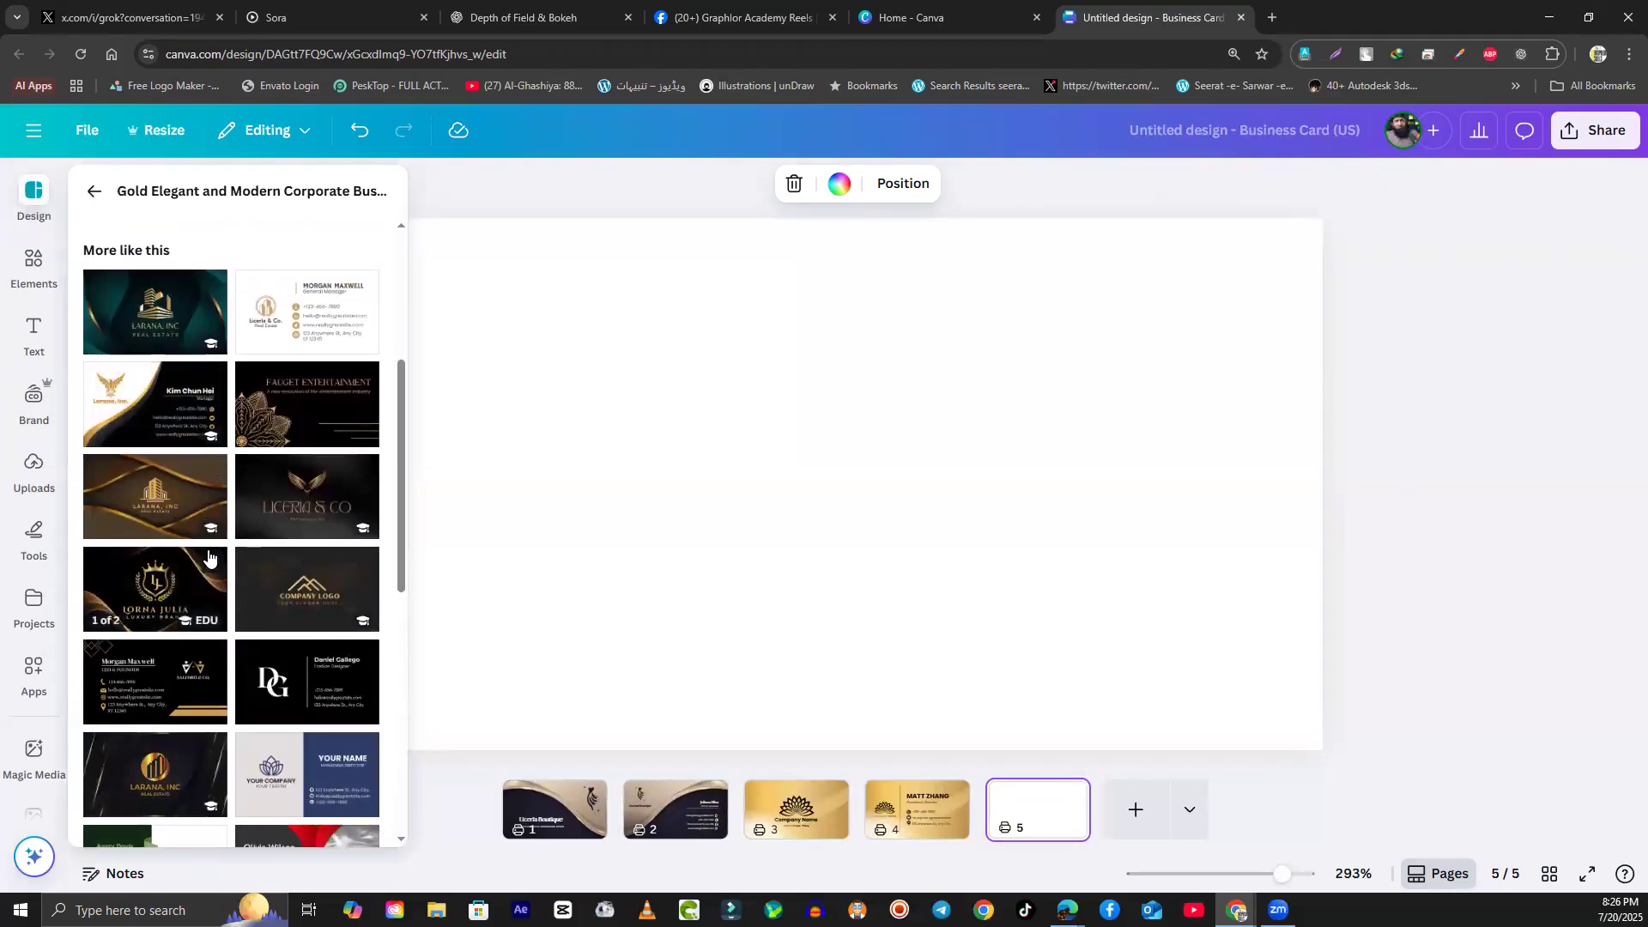
click(145, 423)
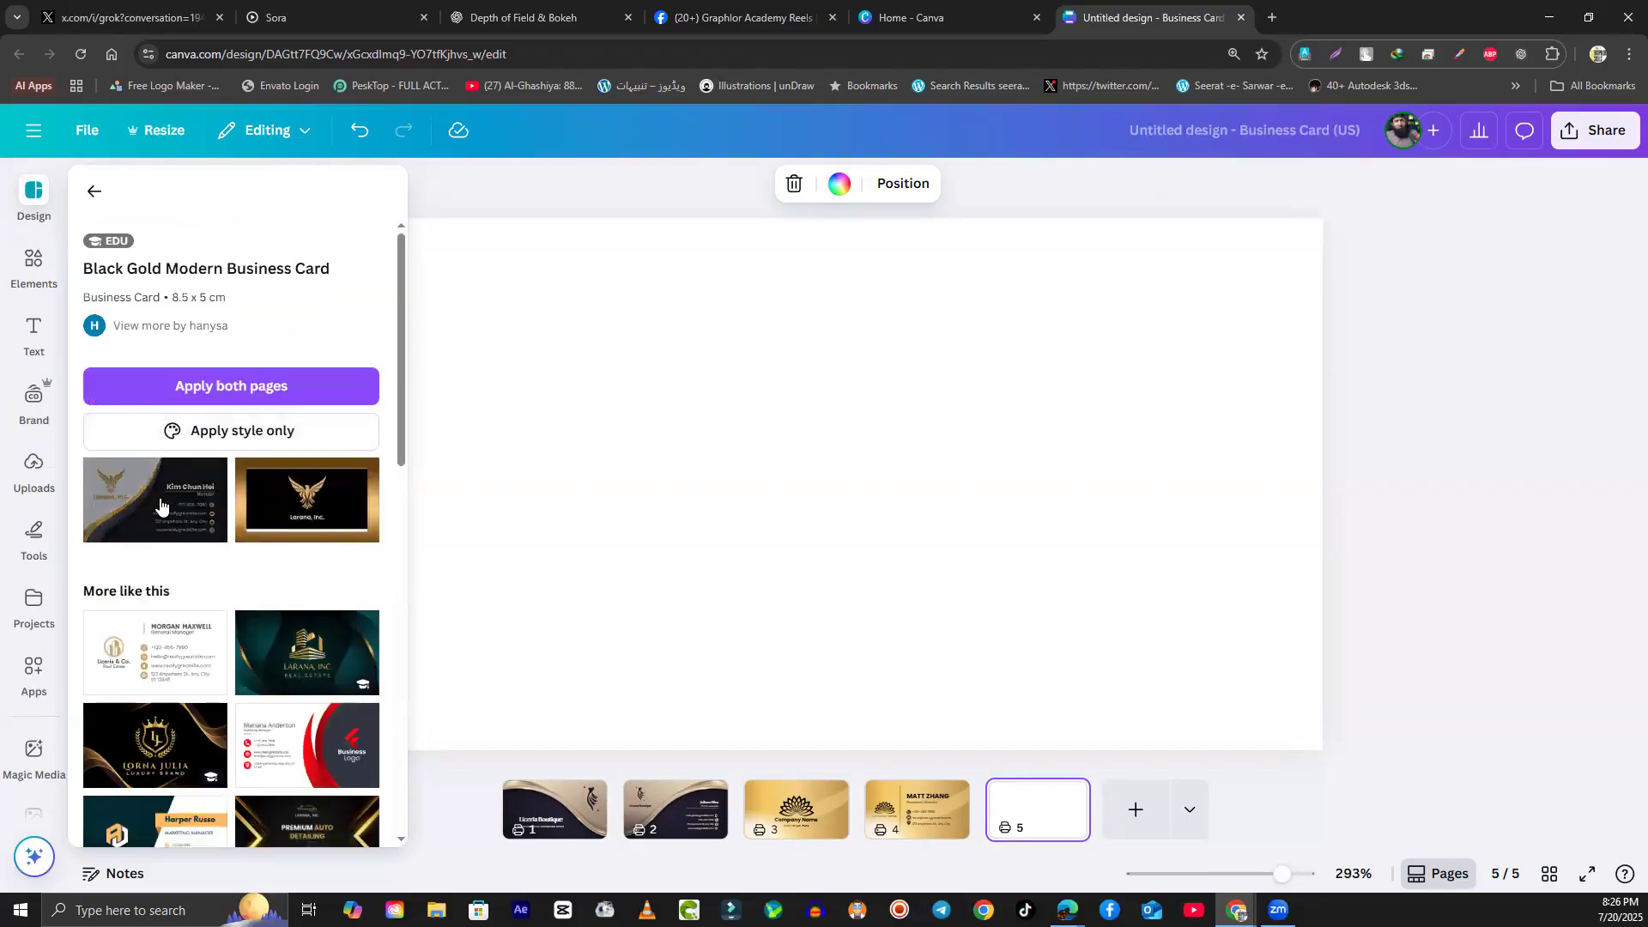
click(160, 505)
click(1116, 513)
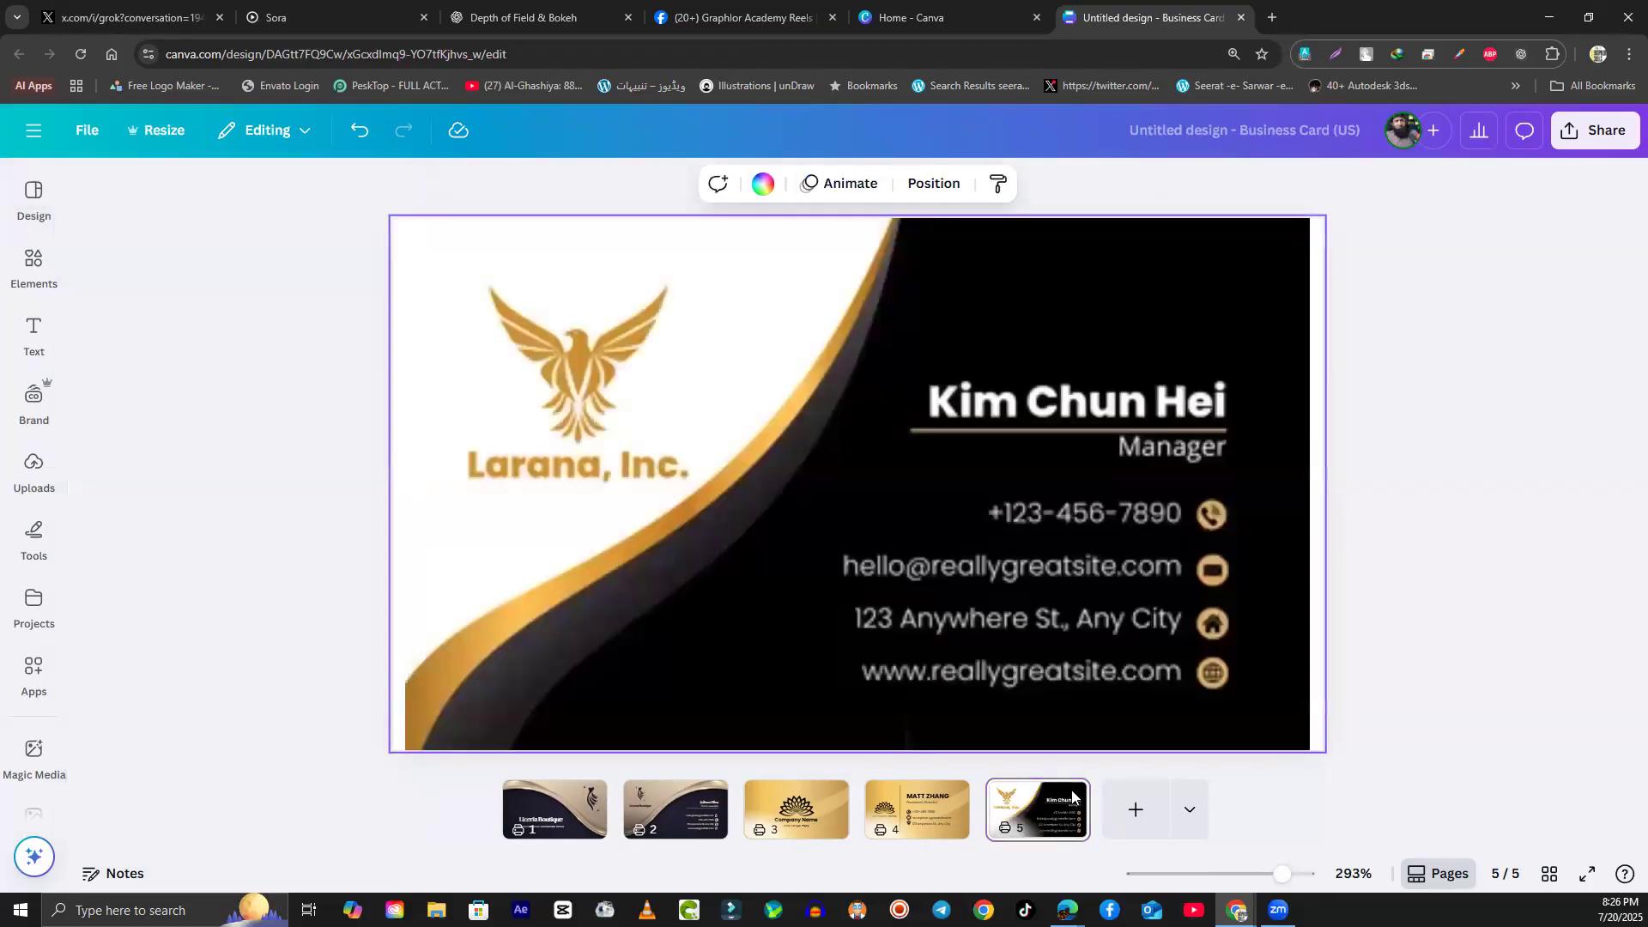
Step: Add a blank sixth page and apply the eagle logo page of the Black Gold Modern Business Card template
click(1137, 816)
click(35, 206)
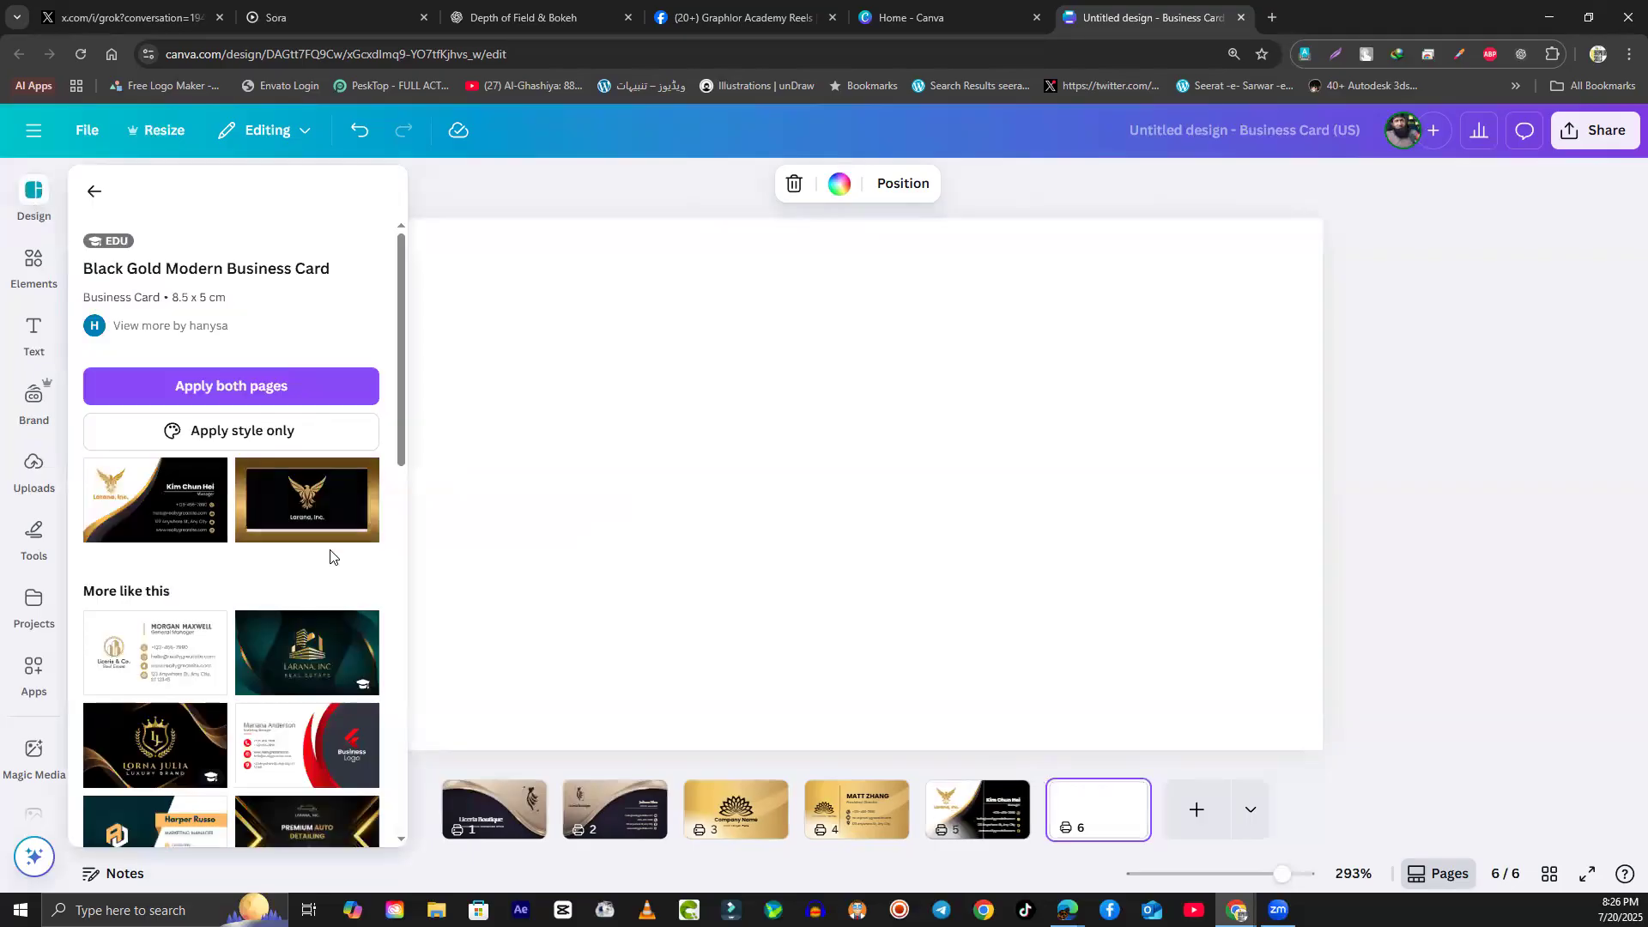
click(330, 516)
click(837, 537)
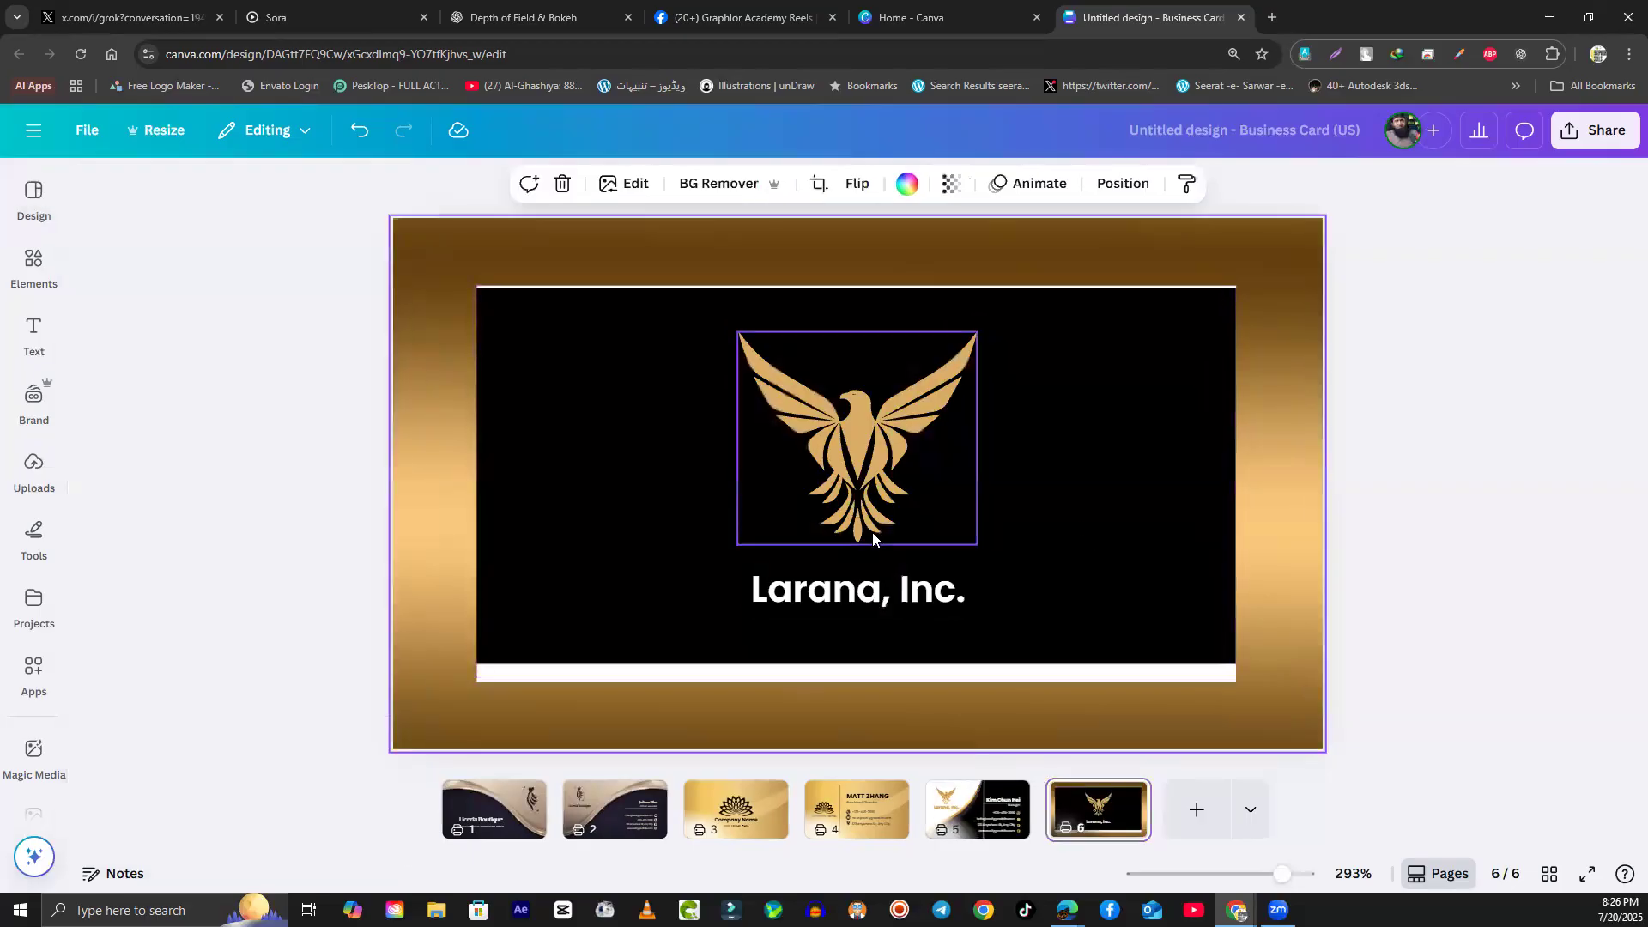
click(863, 567)
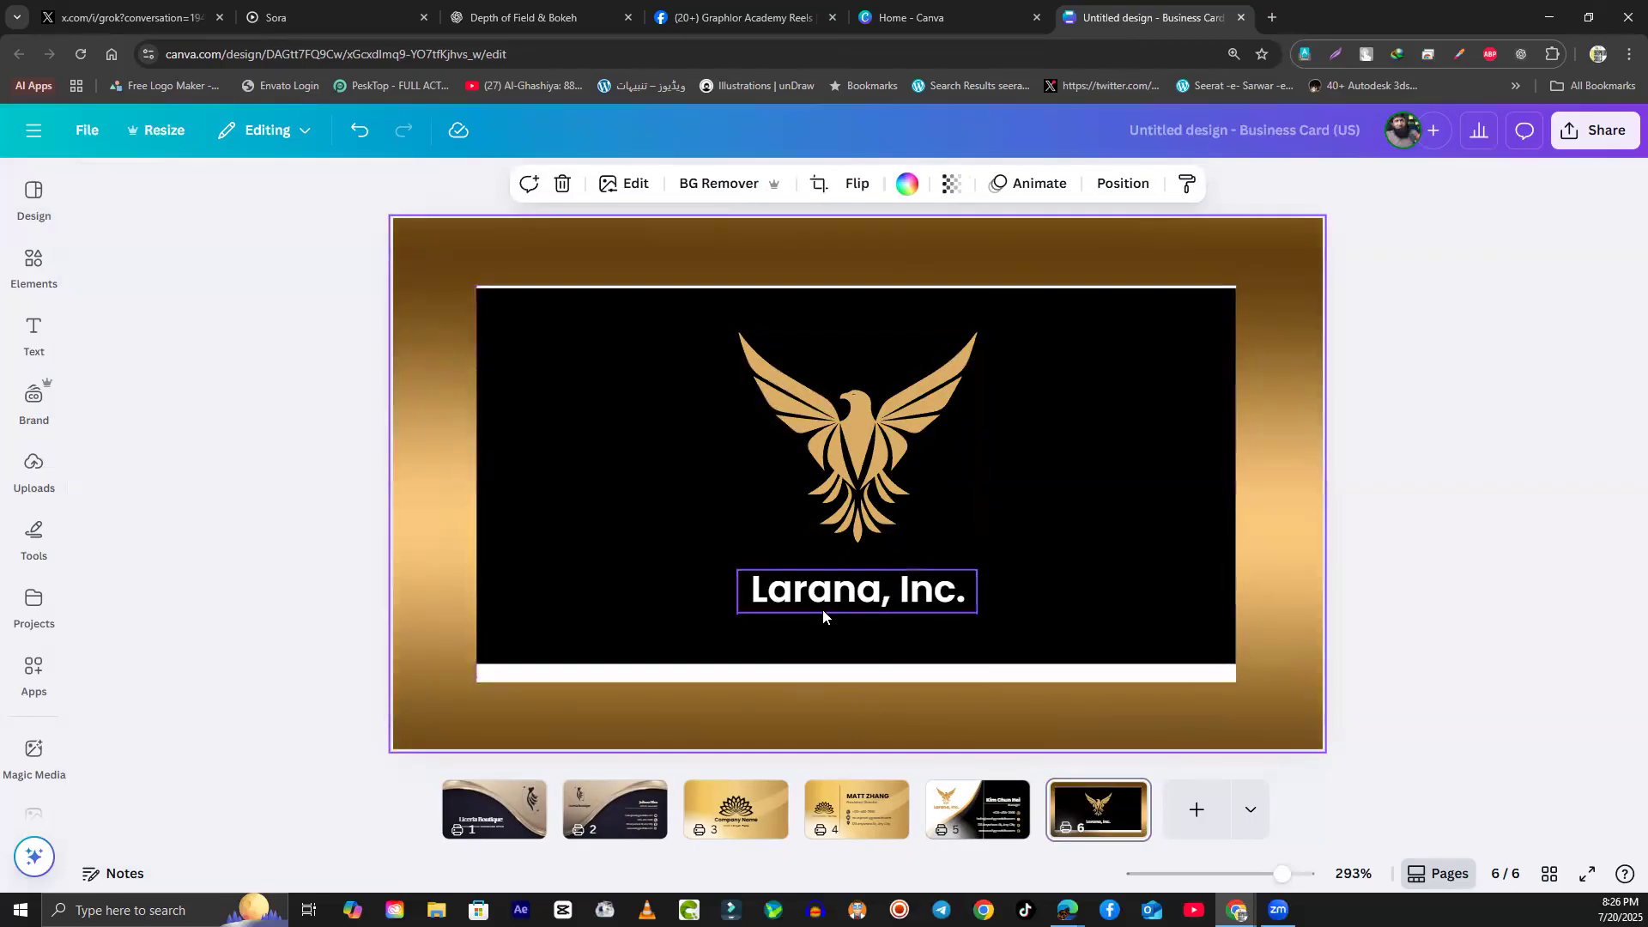
Step: Review the finished card pages one by one, starting from page 1
click(515, 819)
click(604, 822)
click(748, 826)
click(899, 824)
click(973, 813)
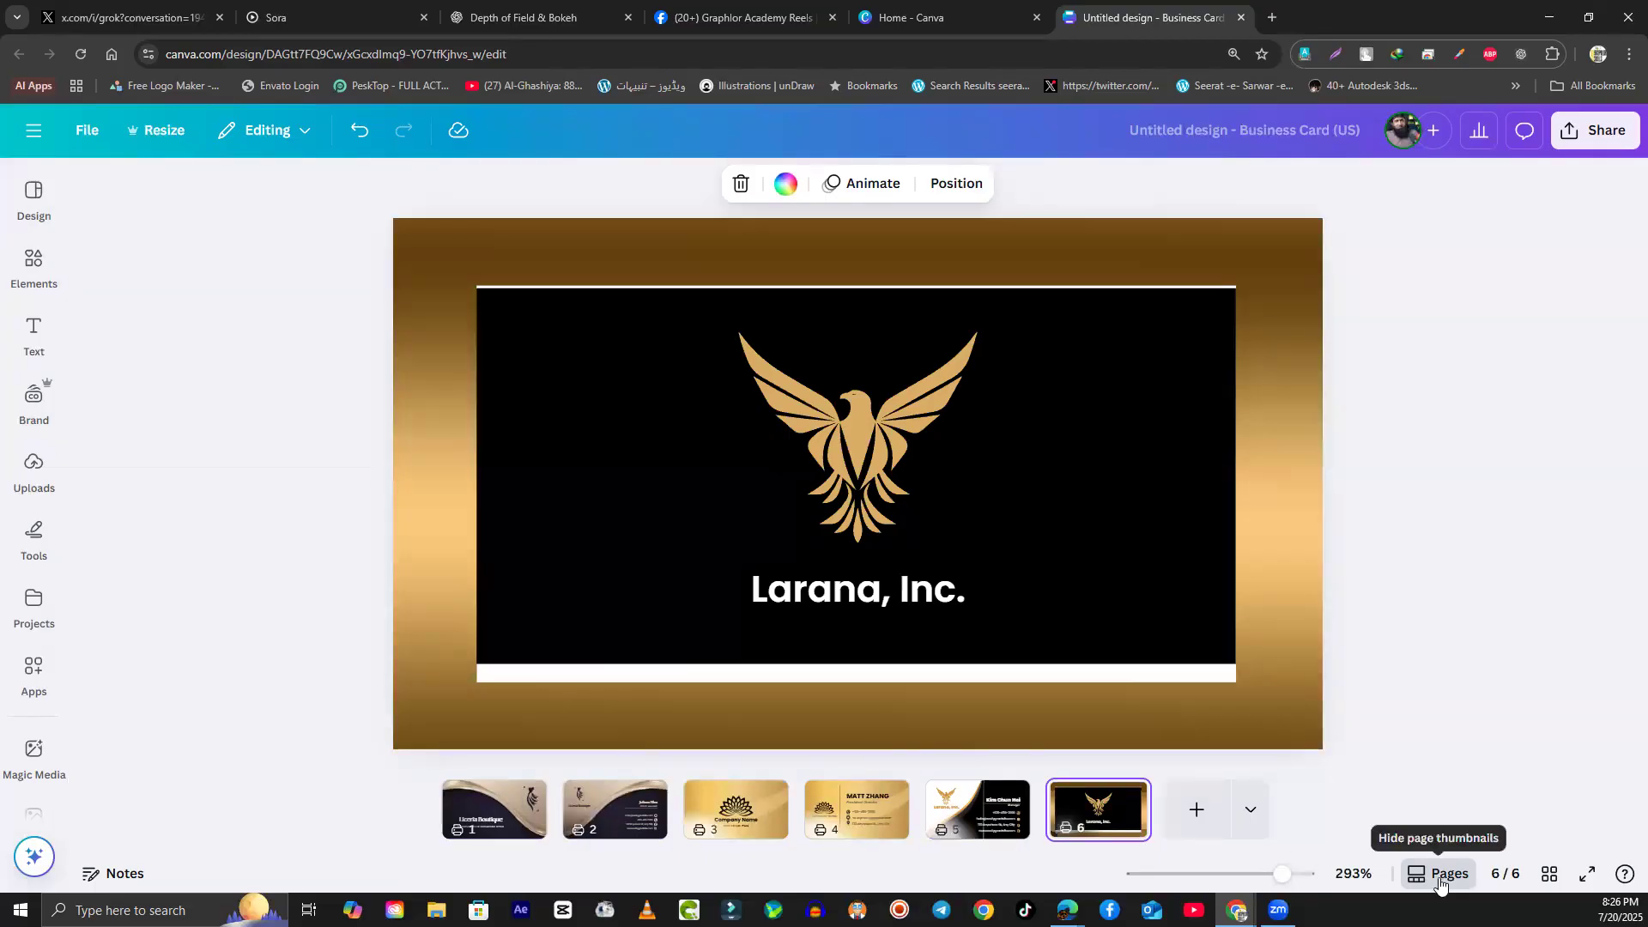
Step: View all the card pages together in grid view and return to the single-page editor
click(1550, 875)
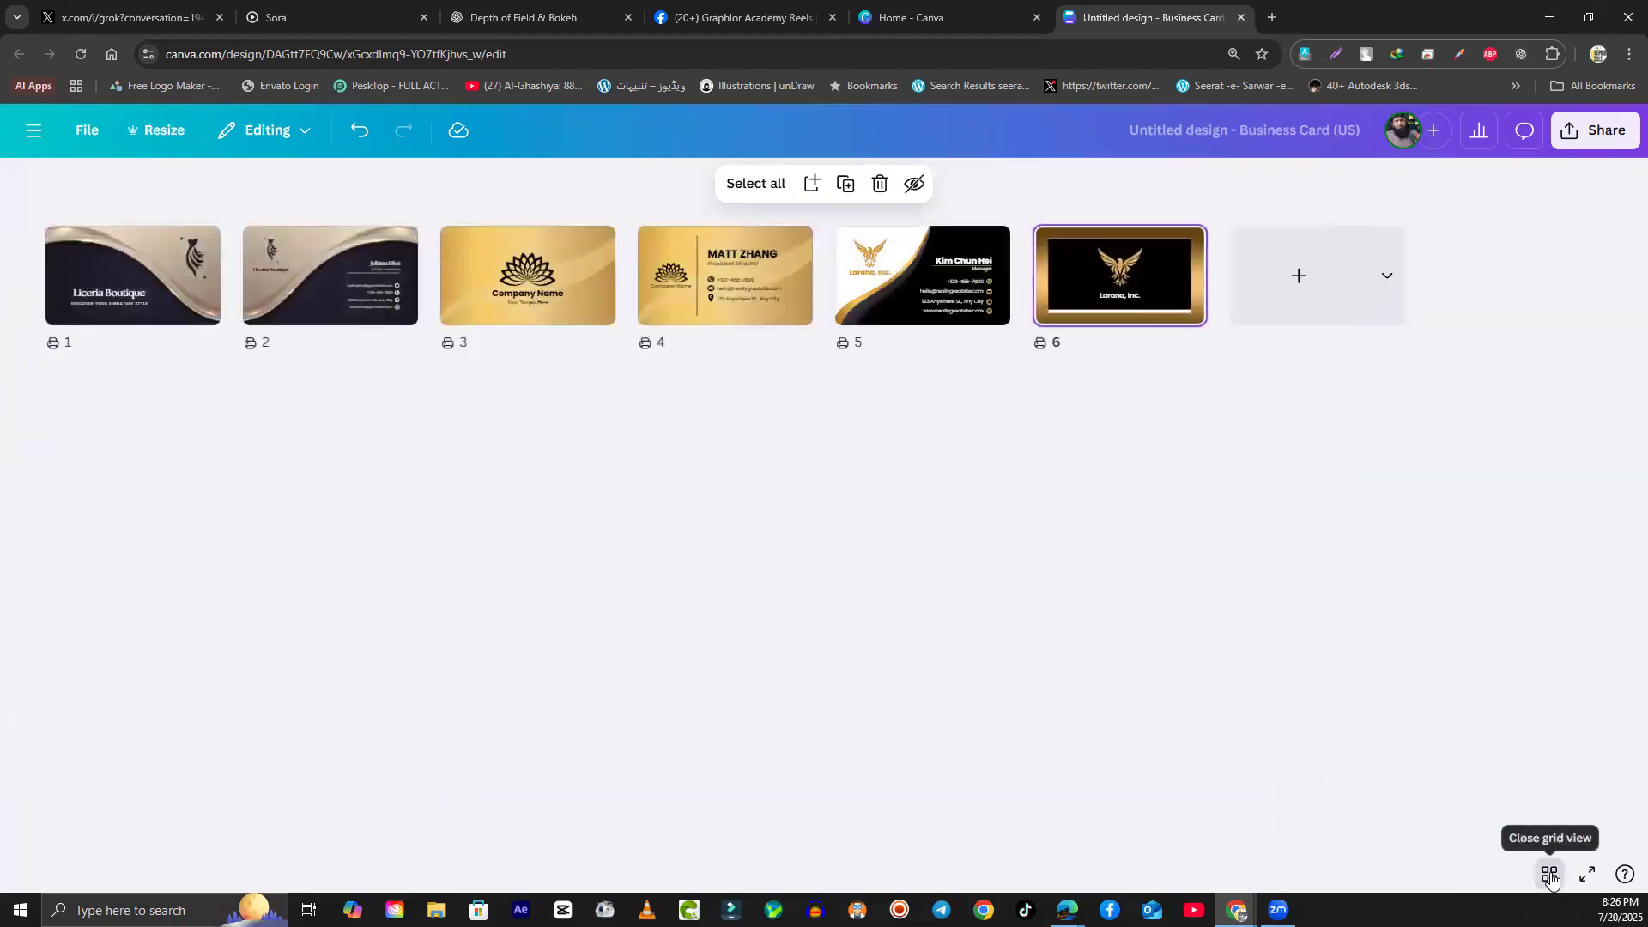
click(1550, 875)
click(1550, 875)
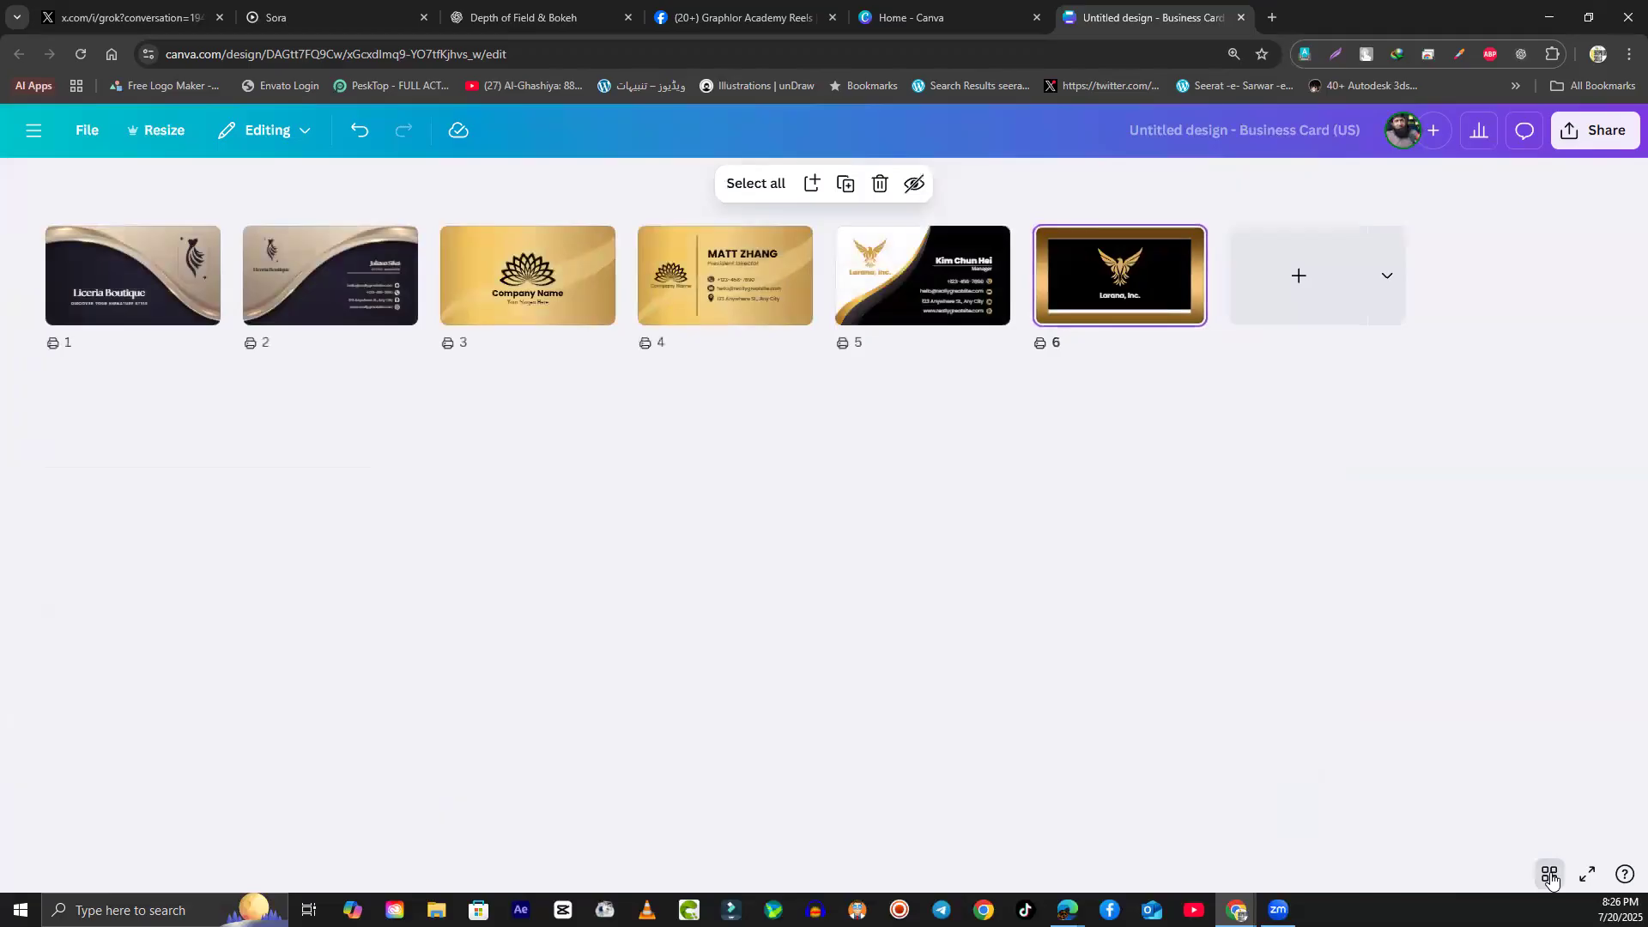
click(1550, 876)
click(1550, 876)
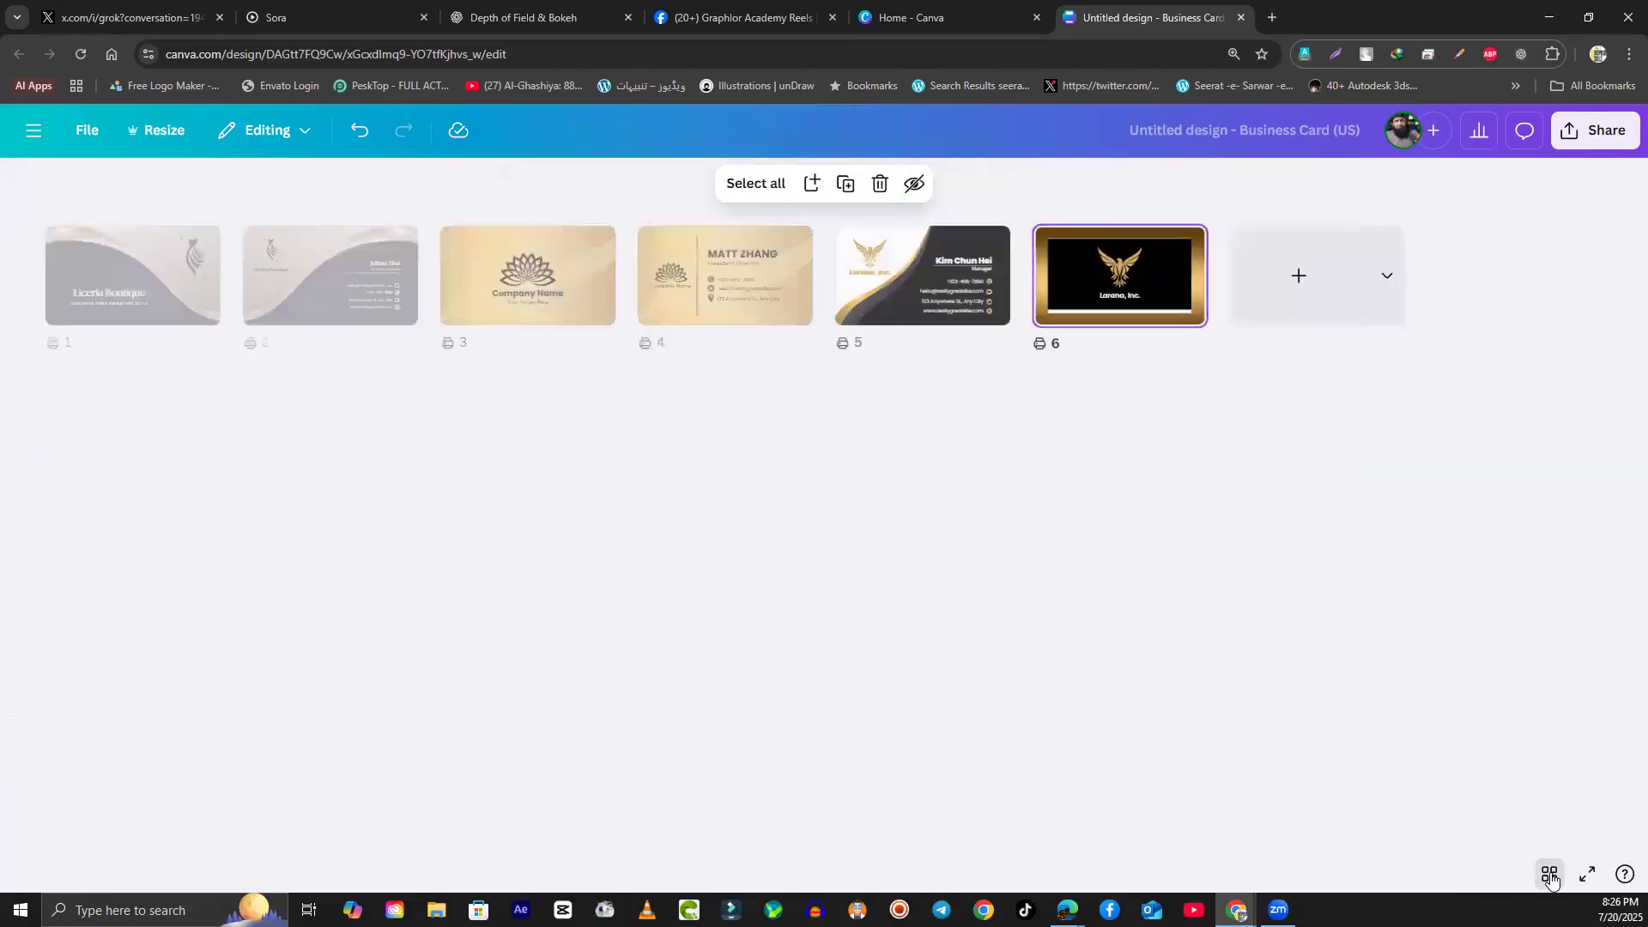
click(1550, 875)
Step: Hide the page thumbnails and look through the card pages as a continuous vertical list, zoomed out to 208%
click(1448, 877)
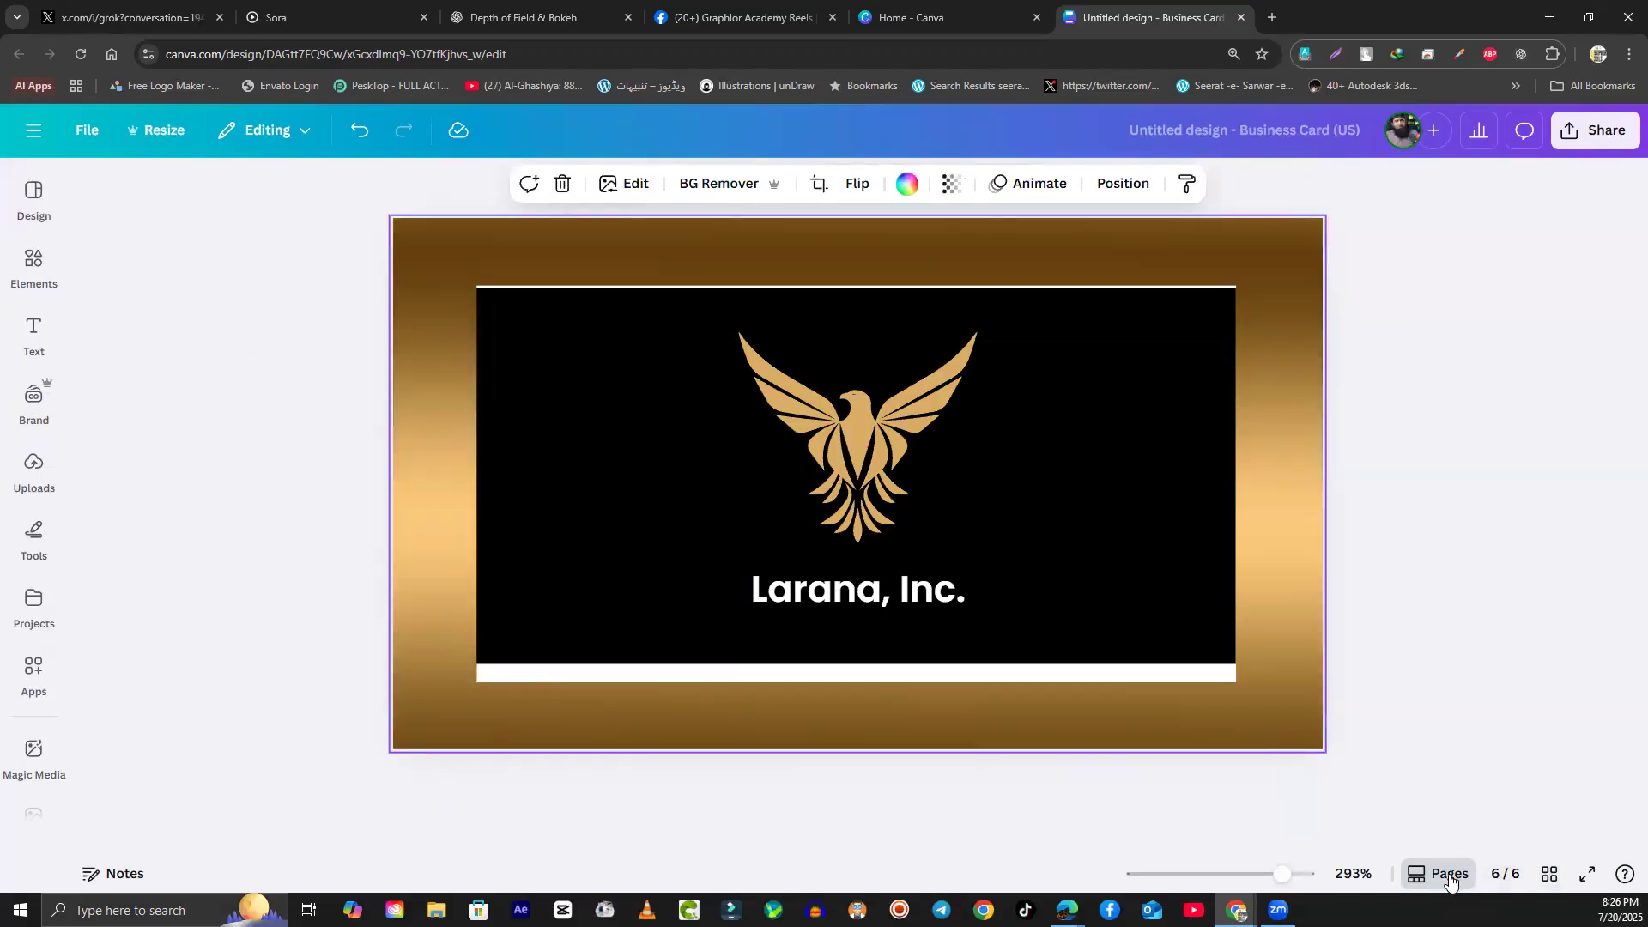
click(1449, 877)
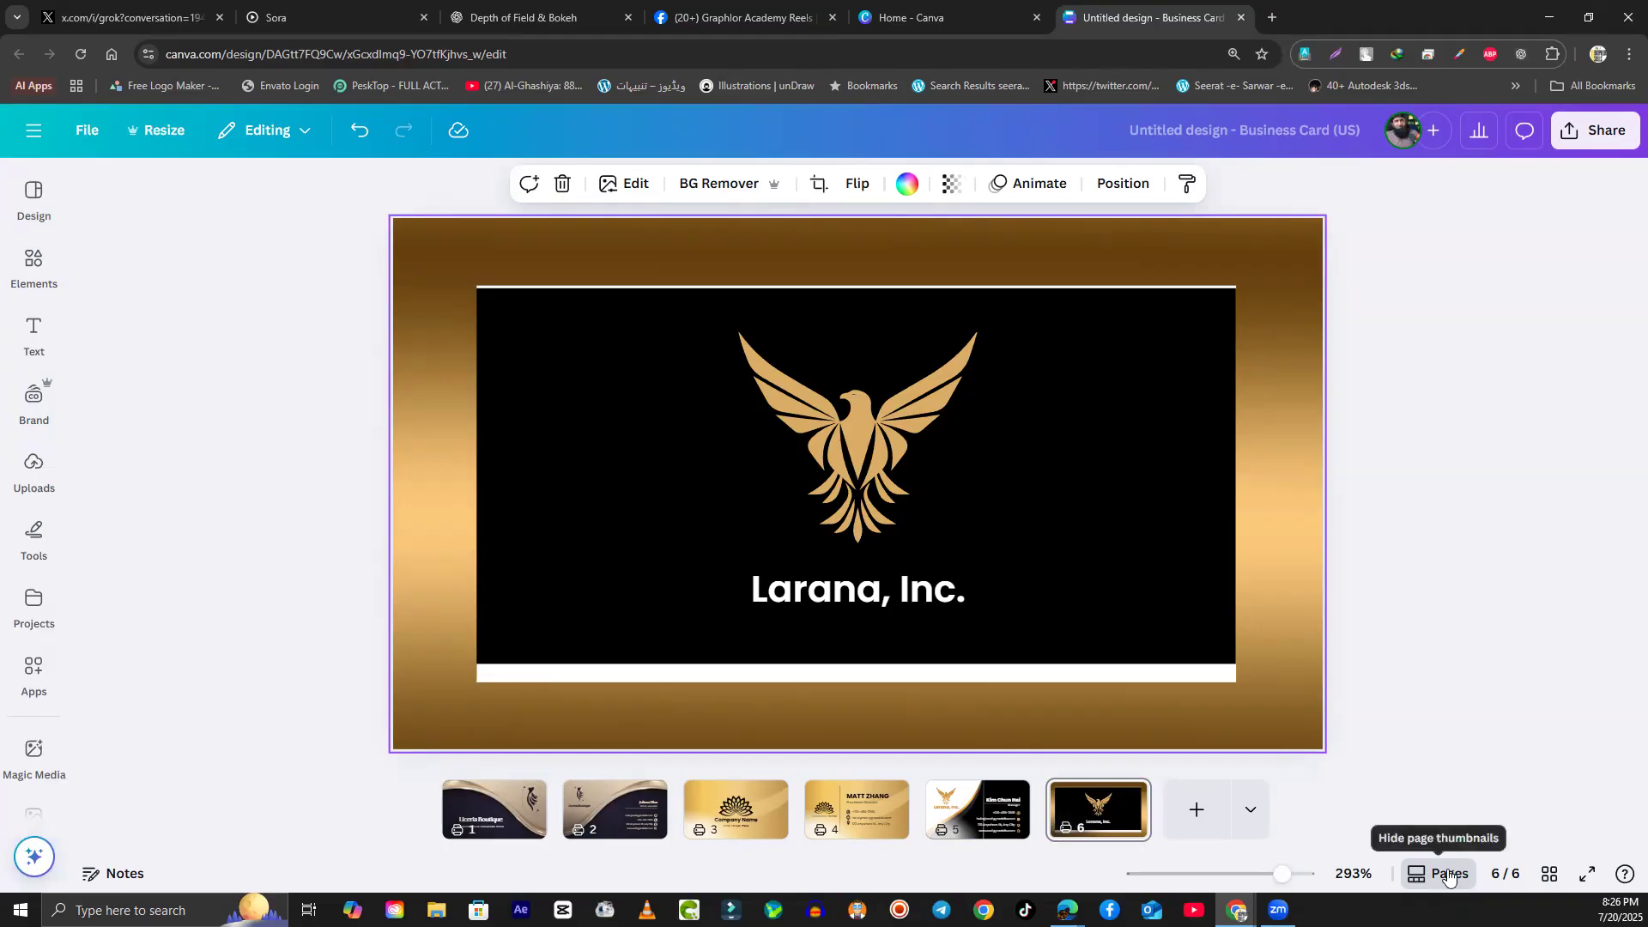
click(1438, 875)
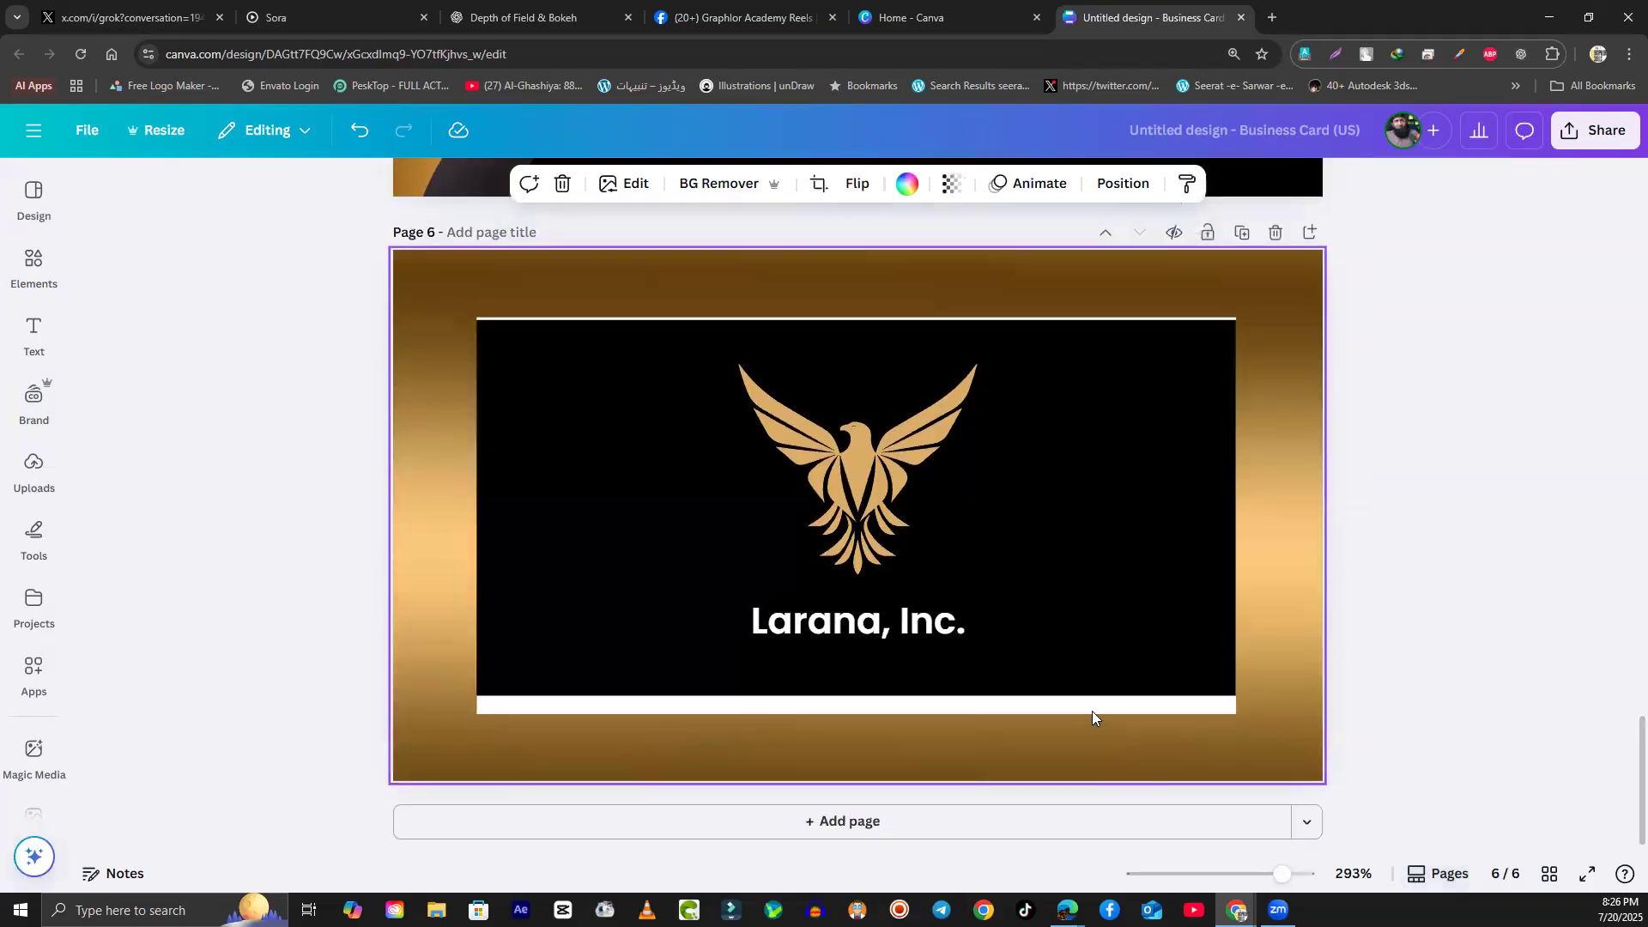
scroll(1073, 704, up, 4)
scroll(1047, 696, up, 20)
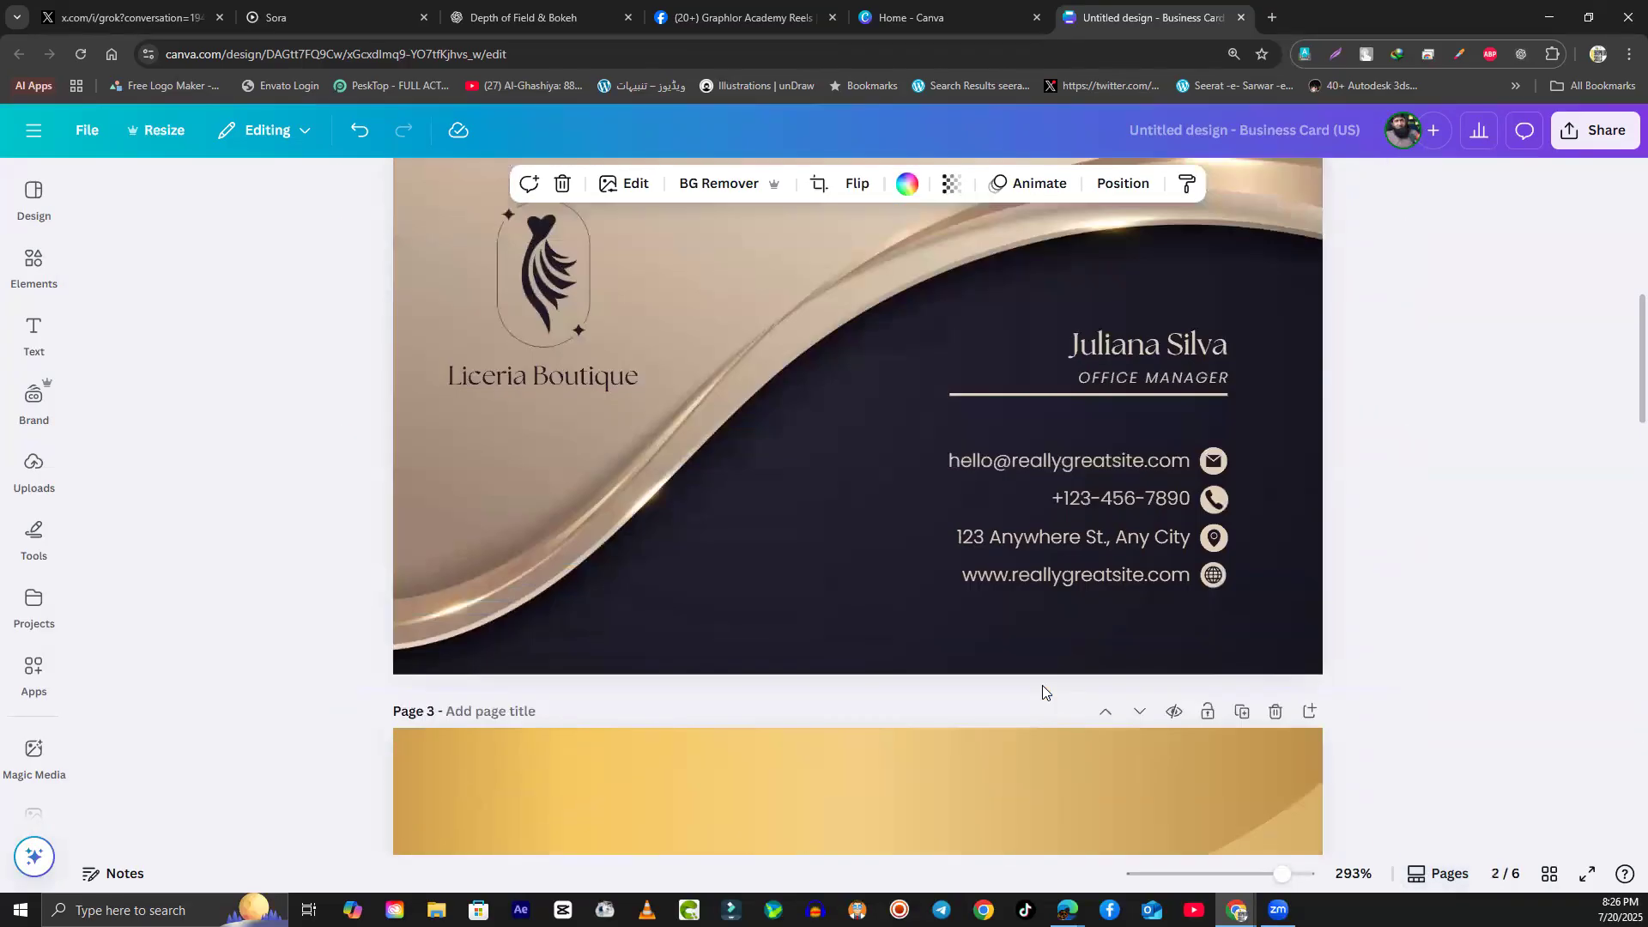
scroll(1047, 691, down, 15)
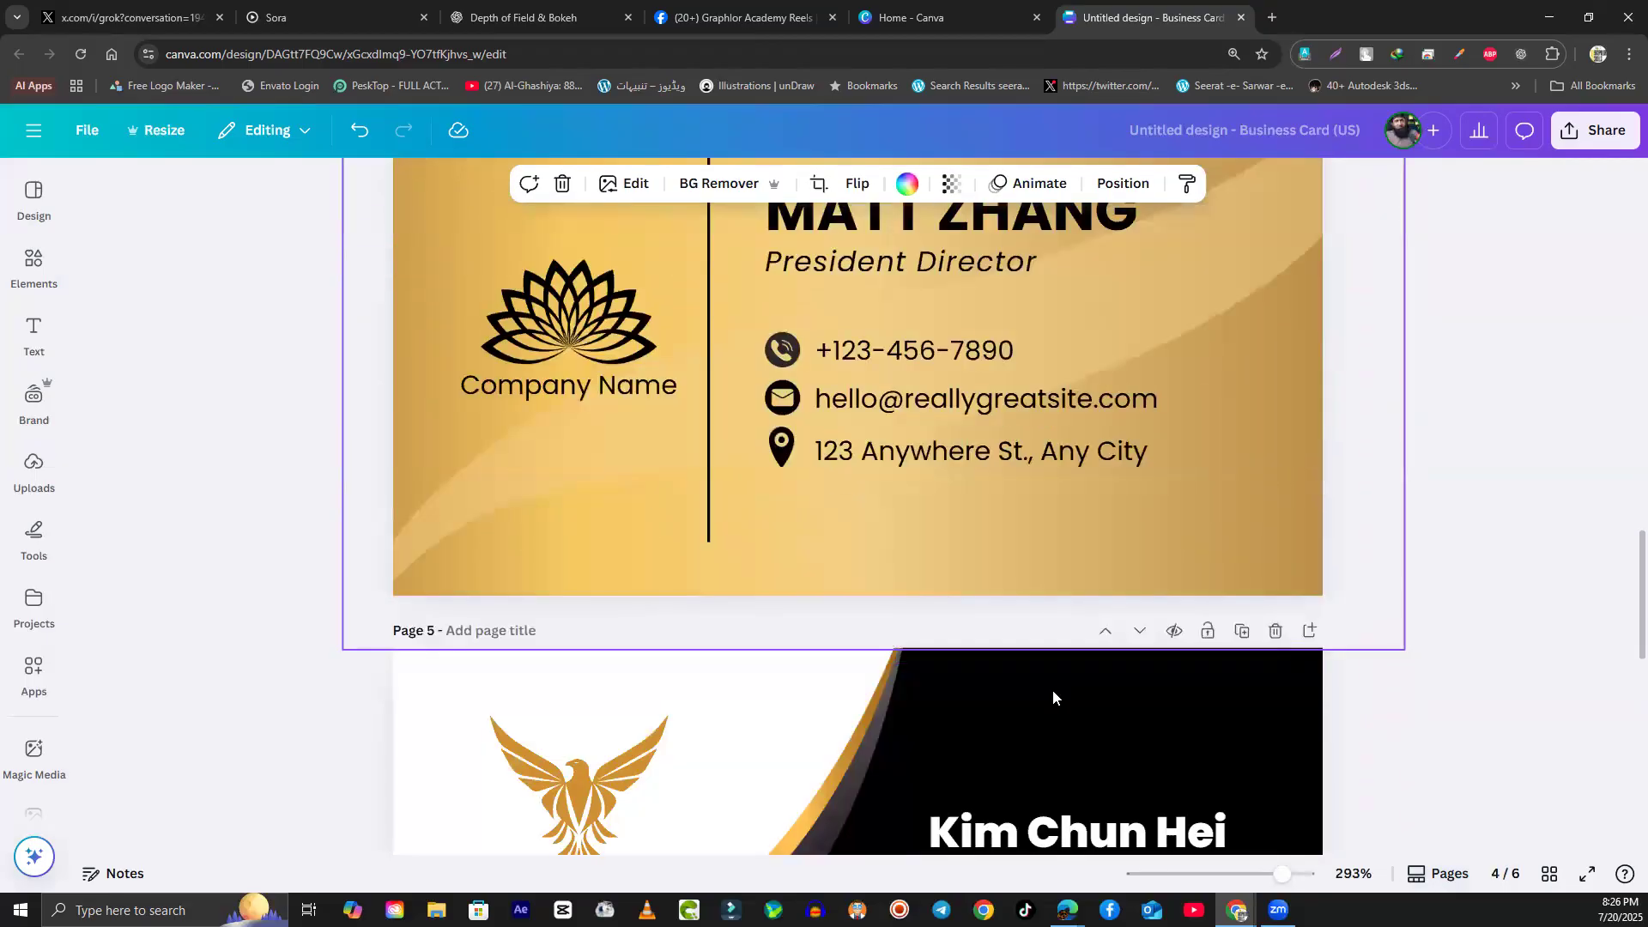
scroll(1053, 701, down, 3)
scroll(1064, 706, up, 15)
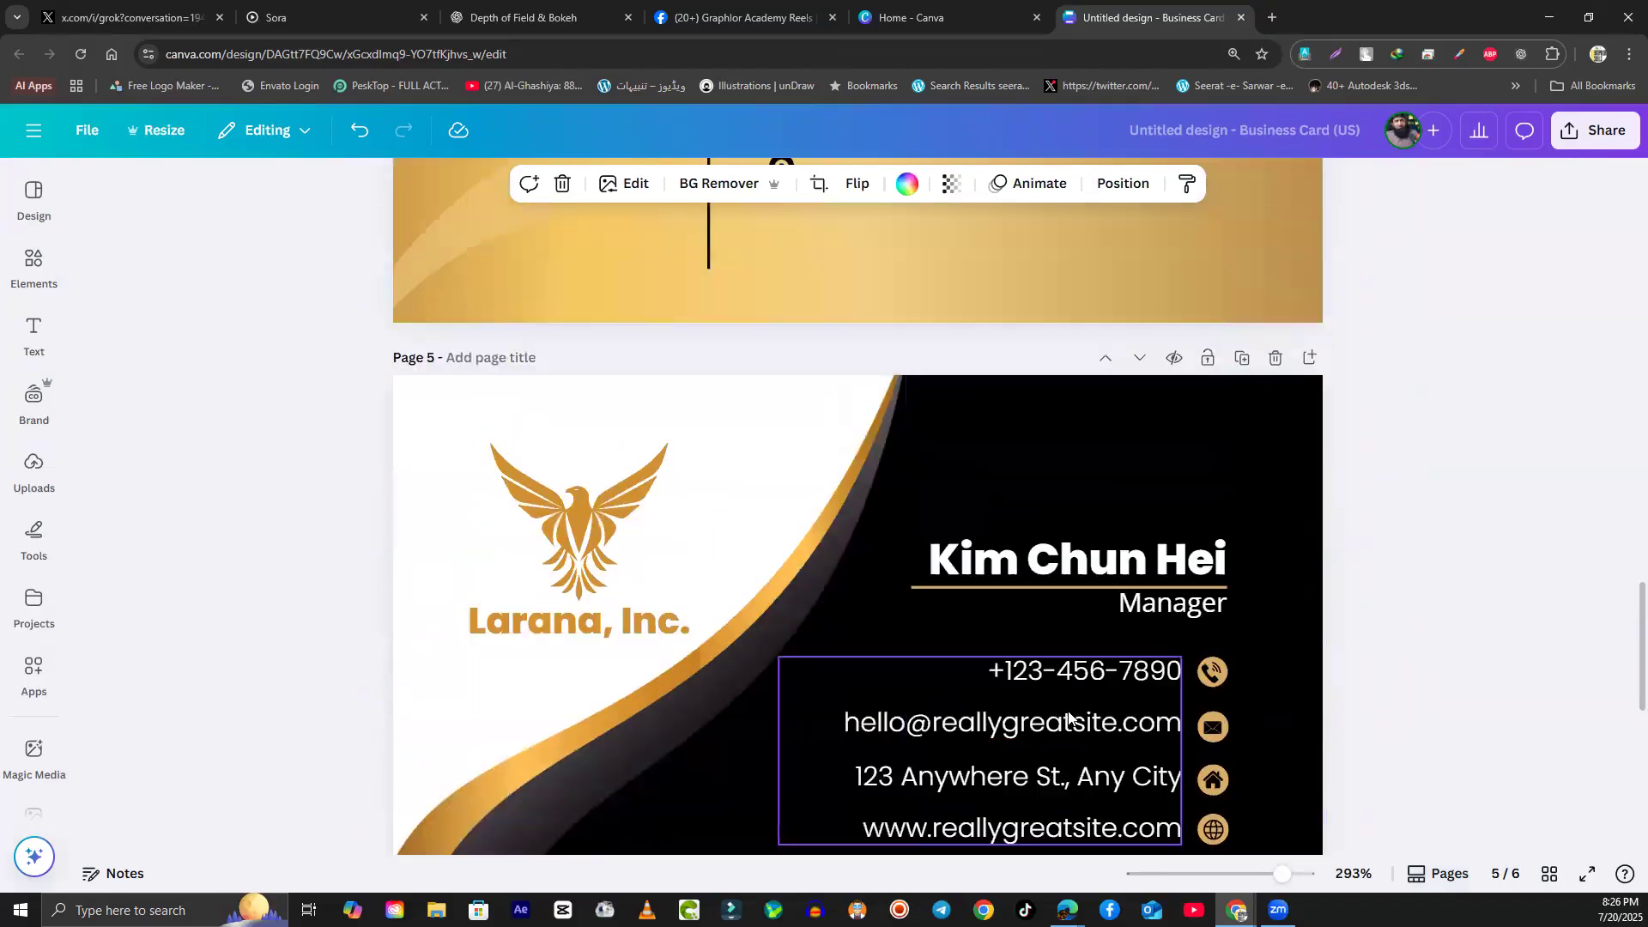
mouse_move(1282, 877)
mouse_down()
mouse_move(1225, 876)
mouse_move(1271, 886)
mouse_up()
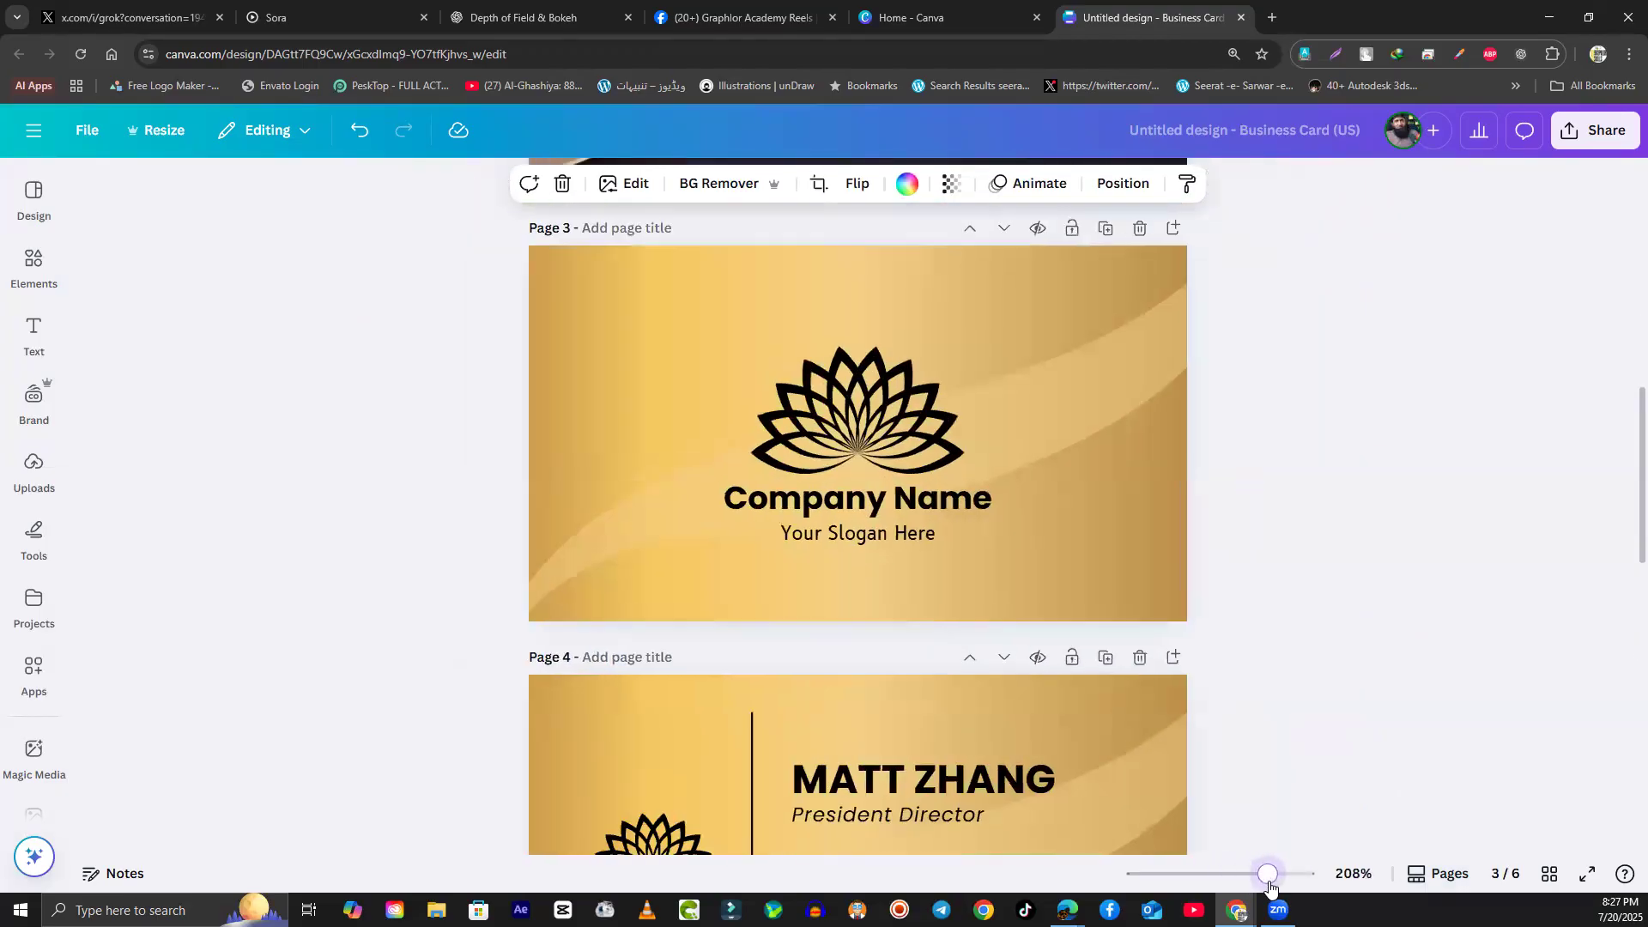
Step: Preview the card pages in full screen from page 3 through page 6 and back, exit, and show the page thumbnails again
click(1589, 874)
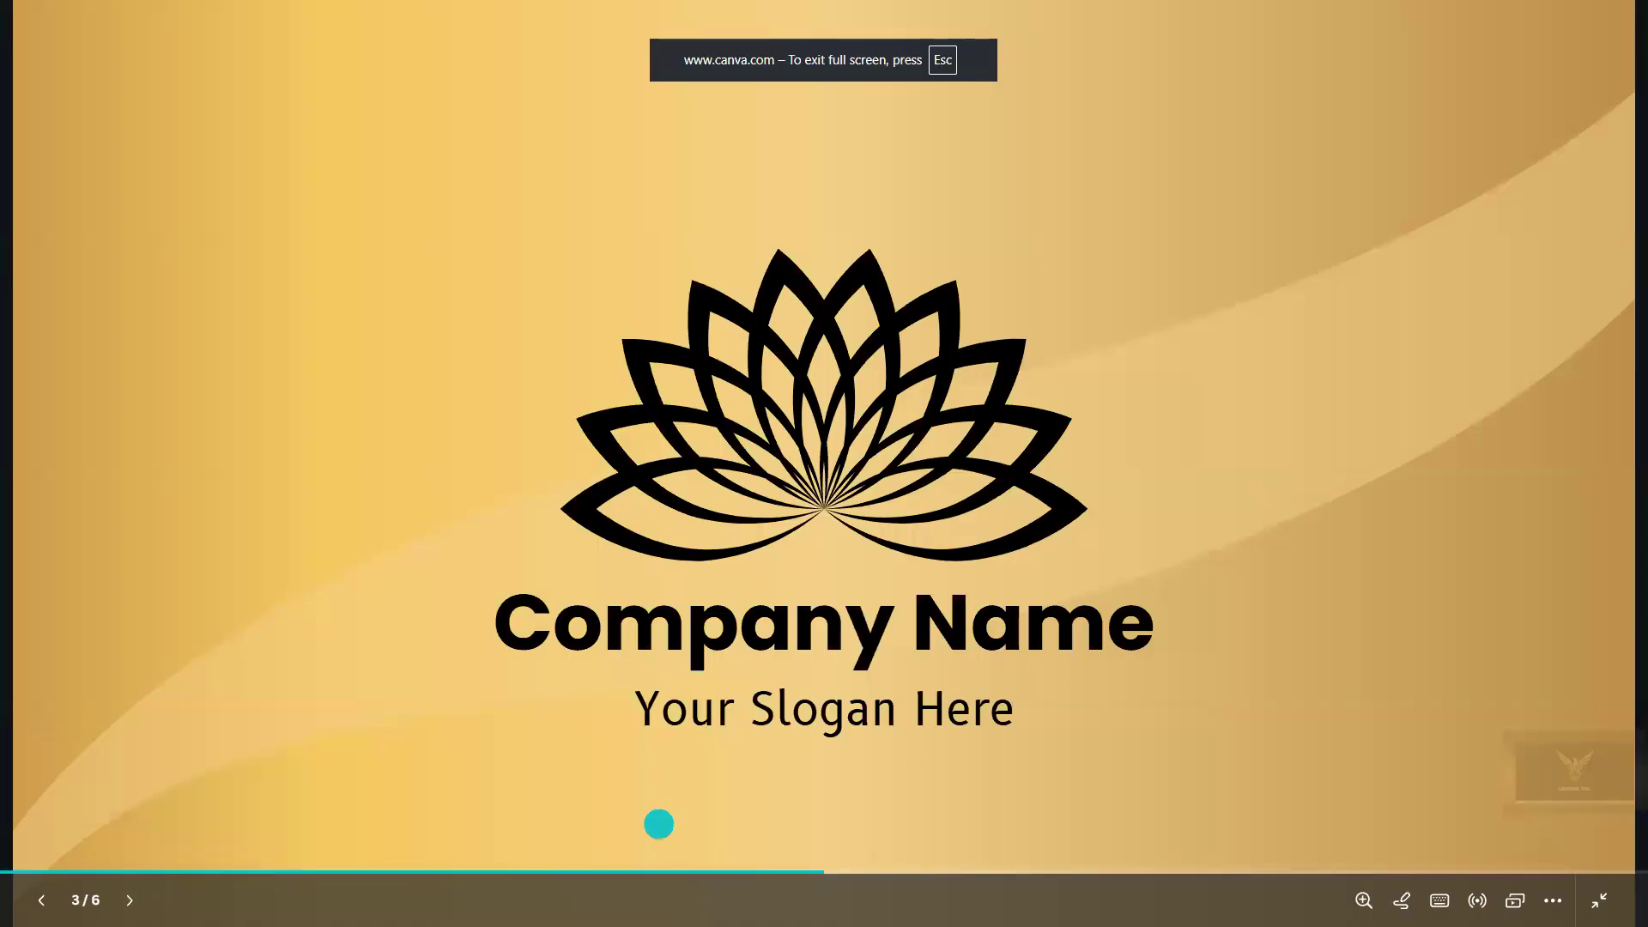
click(129, 900)
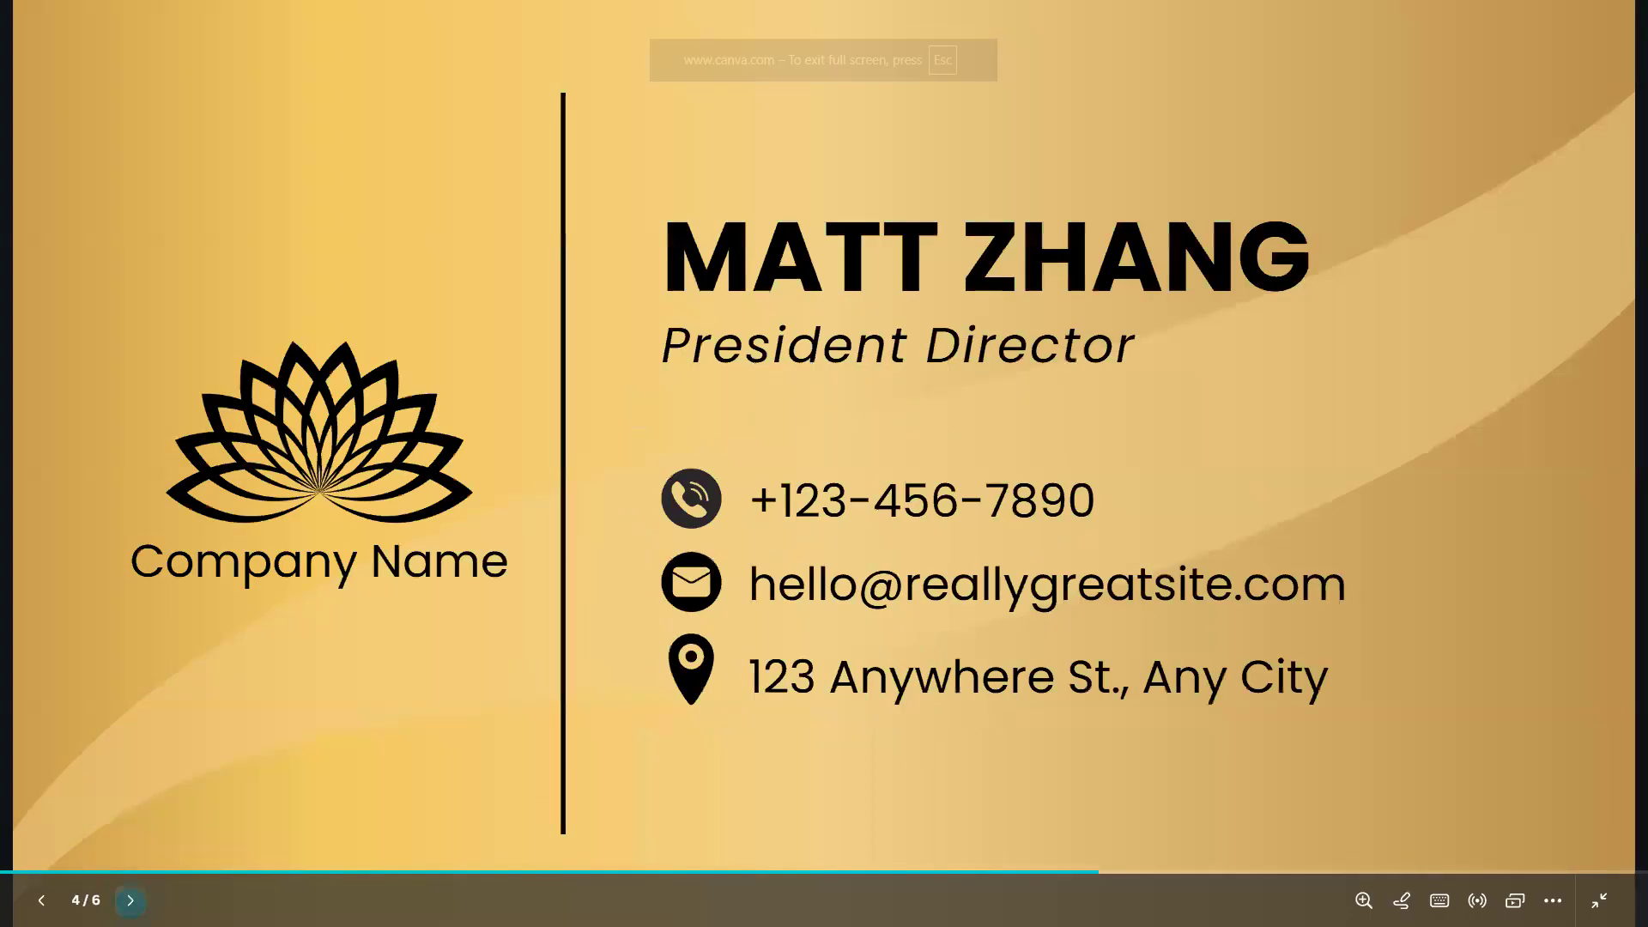
click(130, 901)
click(130, 901)
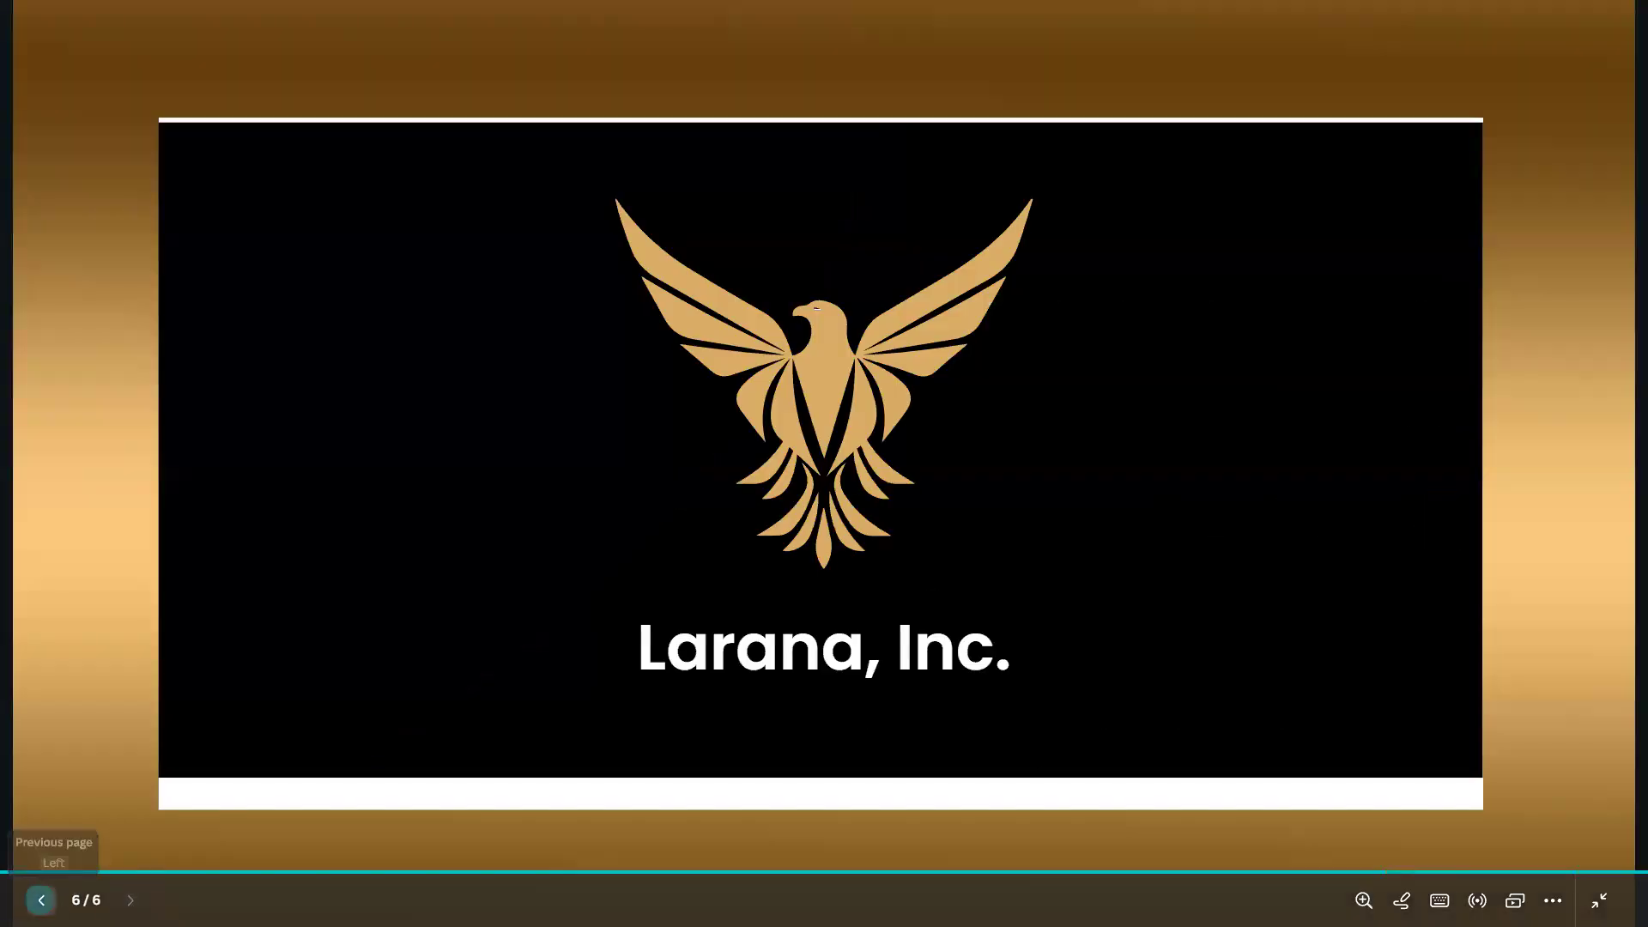
click(41, 900)
click(41, 901)
click(42, 901)
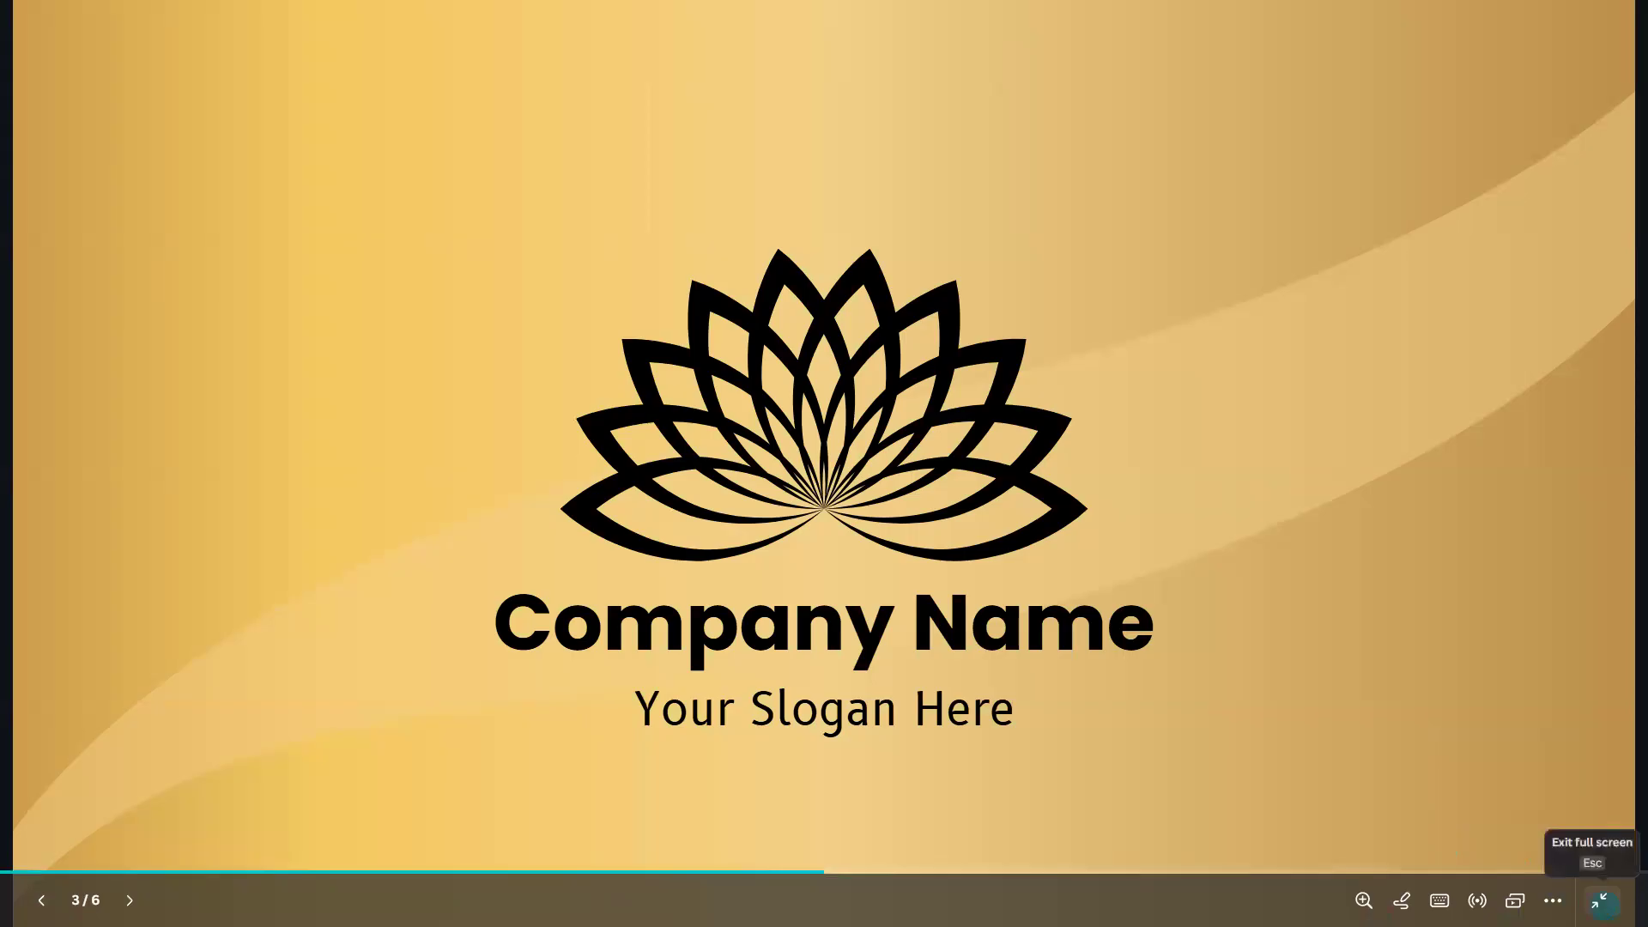
click(1599, 901)
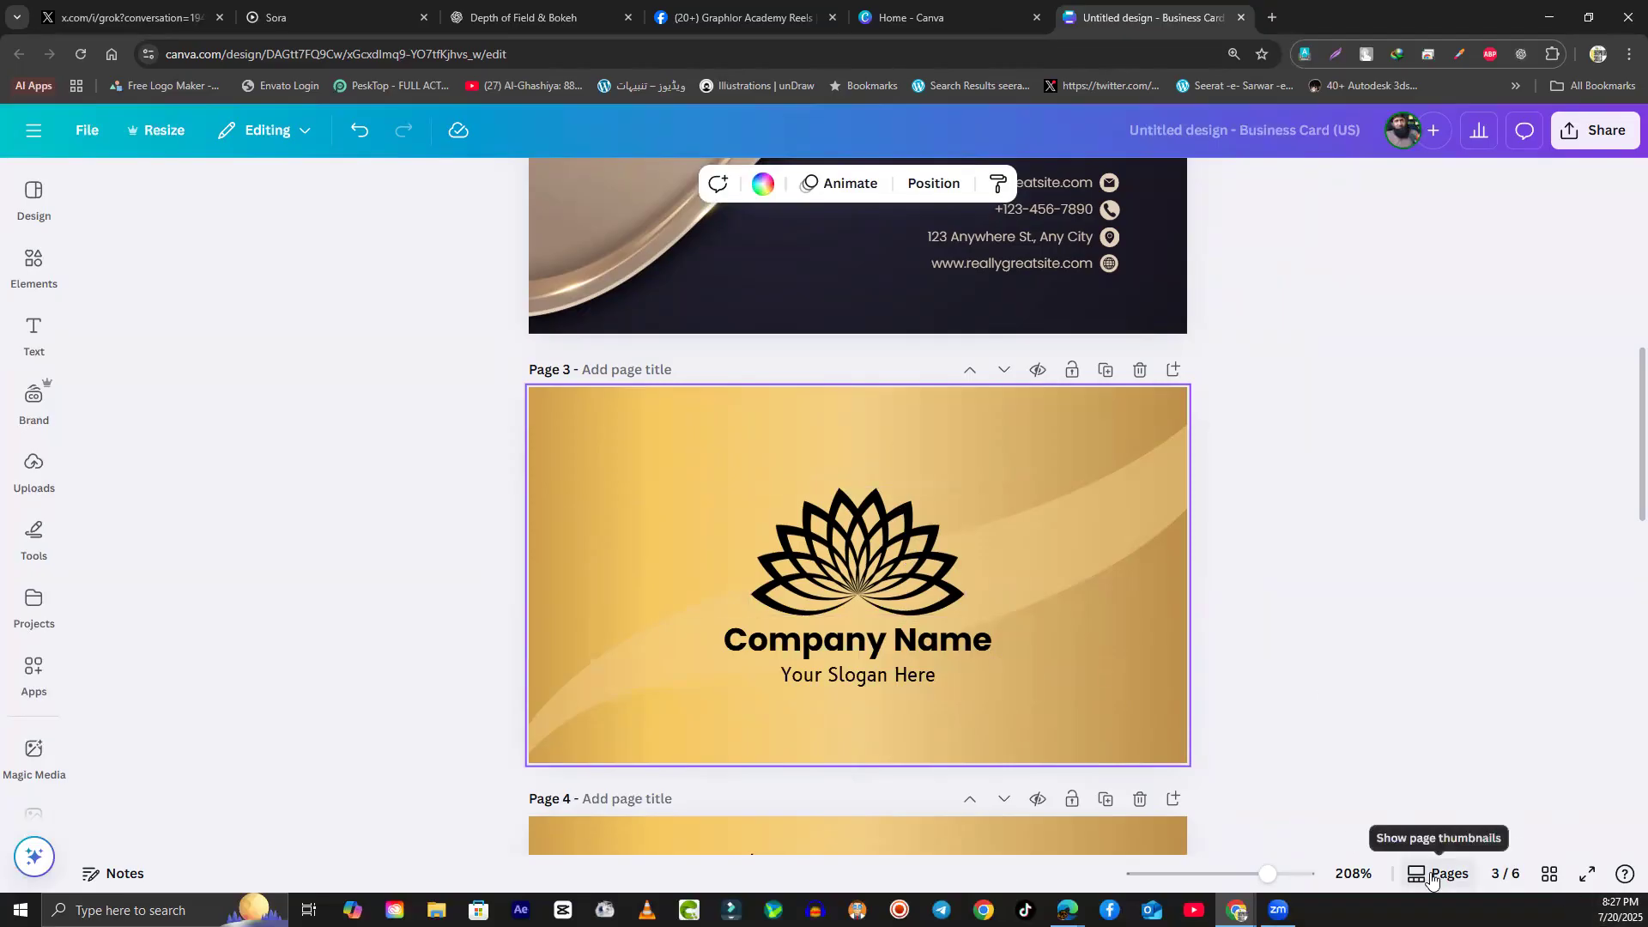
click(1431, 876)
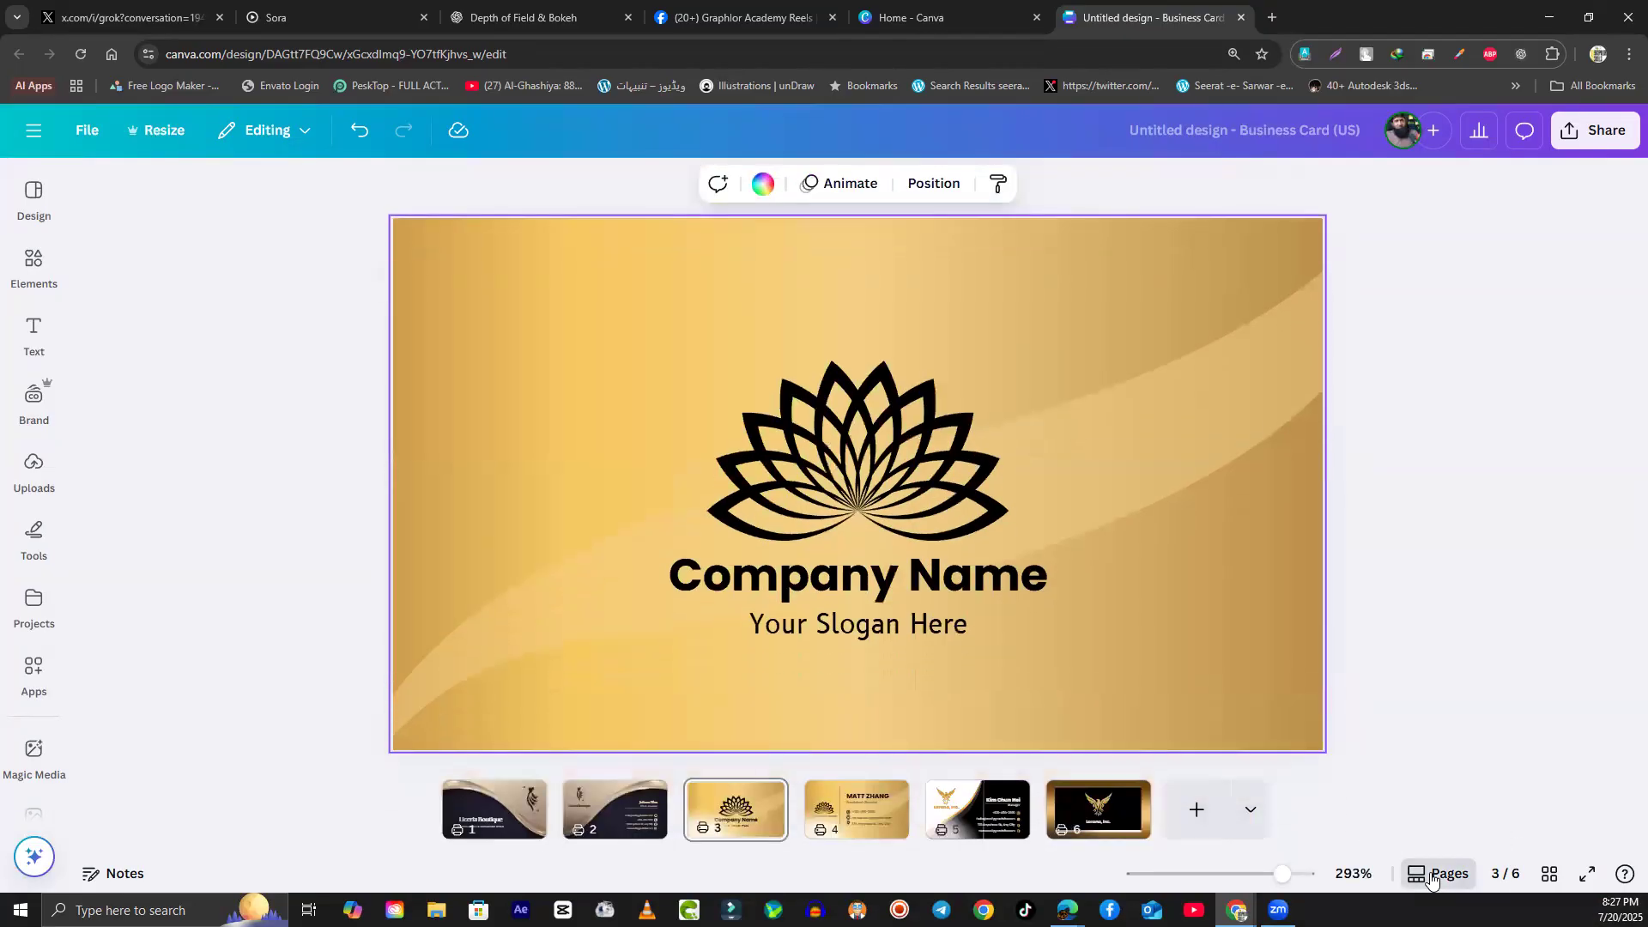
Step: Hide the page thumbnails, look down the continuous page list to page 5, and show the thumbnails again
click(1432, 876)
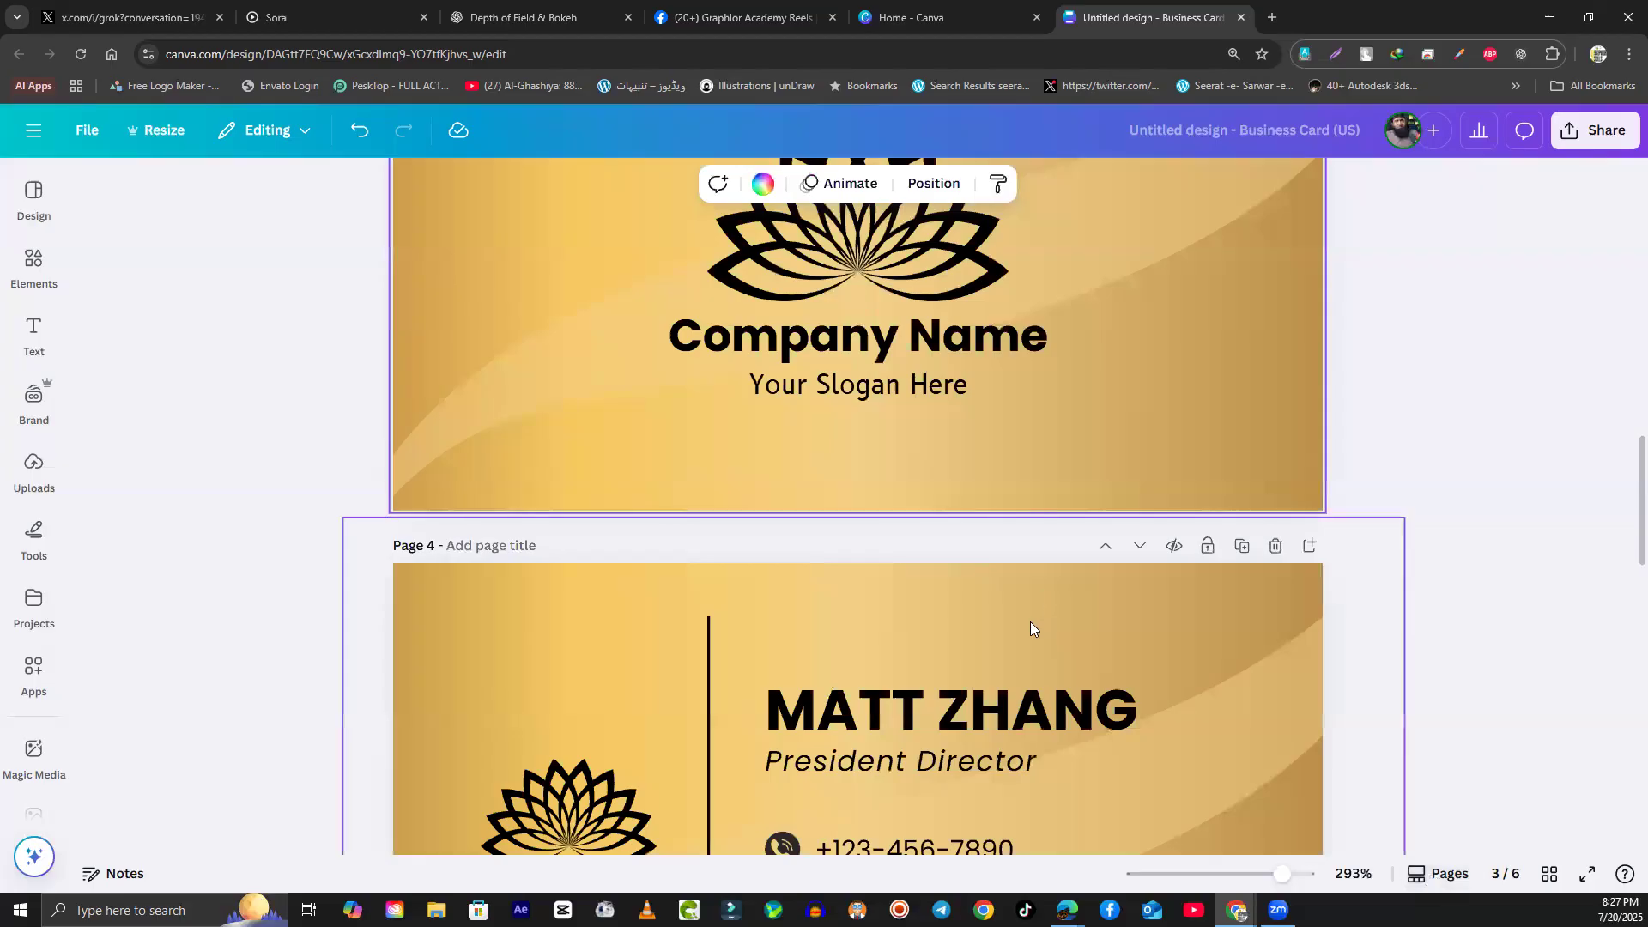
scroll(1029, 622, down, 10)
click(1423, 878)
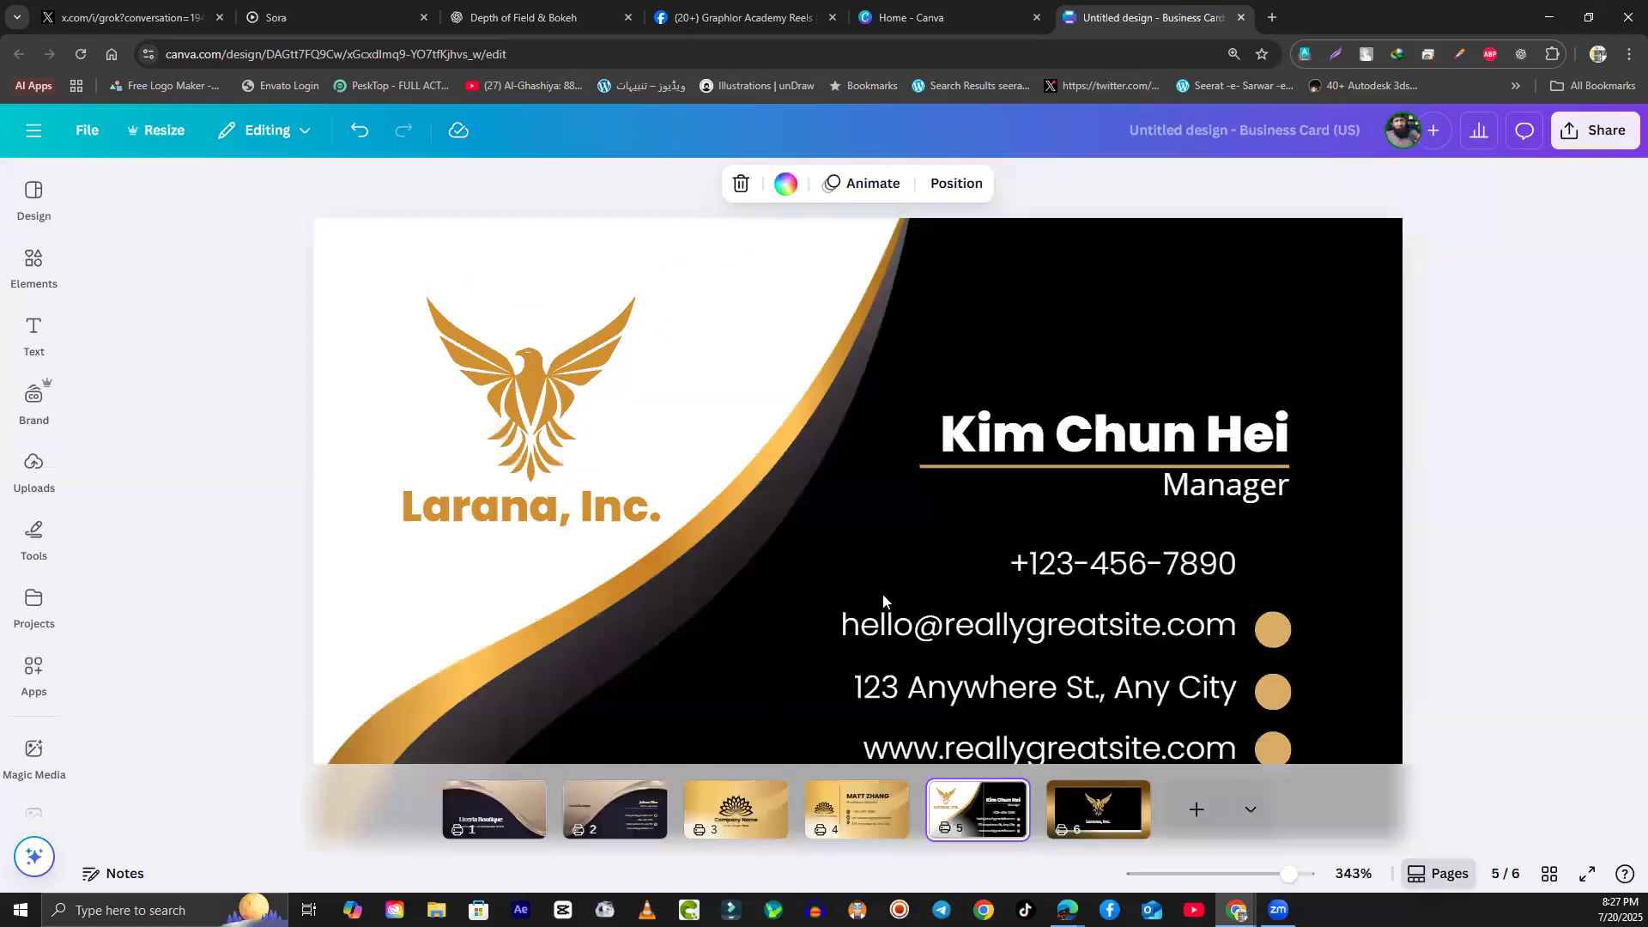
Step: View card pages 2 through 6 one at a time, and go back to page 4
click(601, 826)
click(743, 829)
click(862, 824)
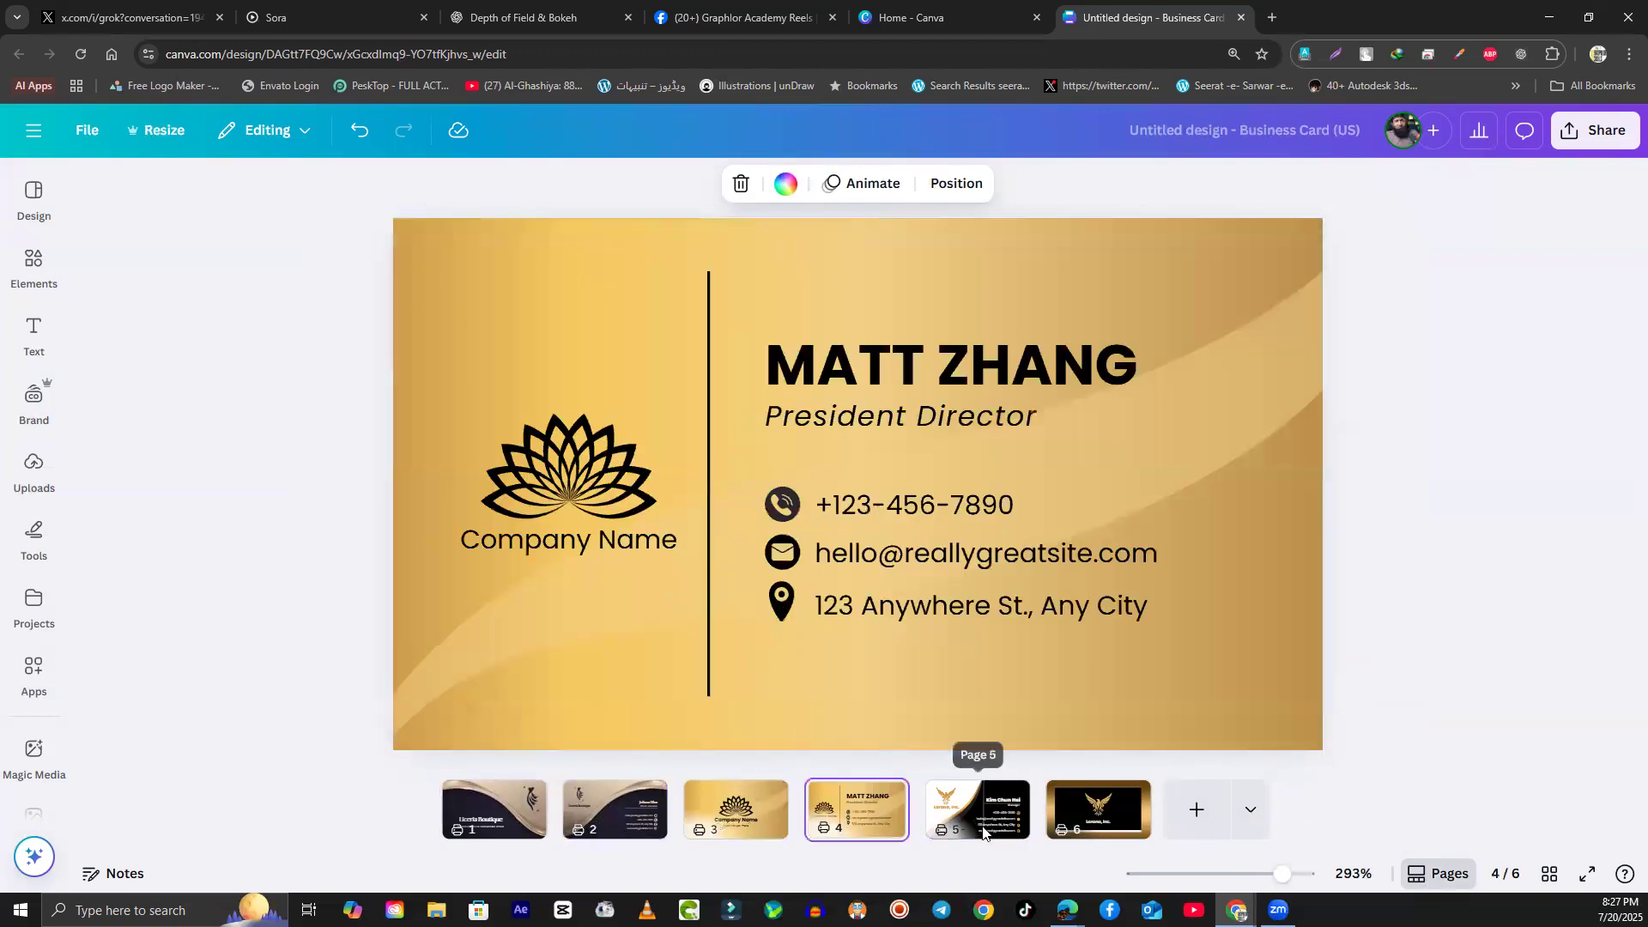
click(983, 829)
click(1097, 819)
click(995, 830)
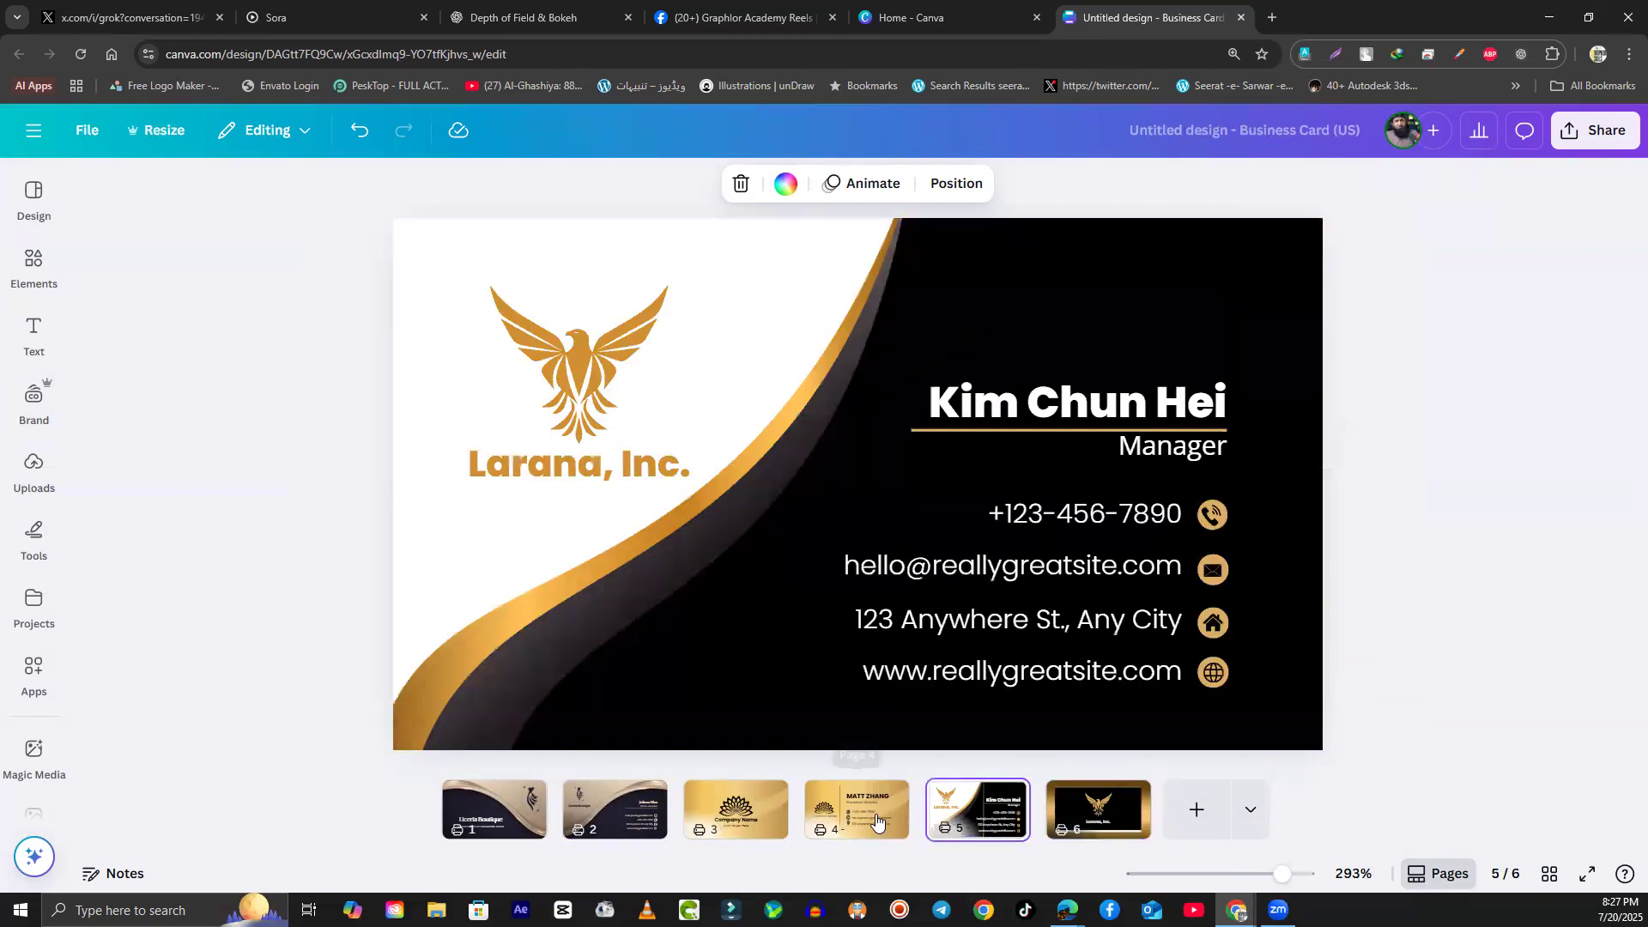
click(856, 811)
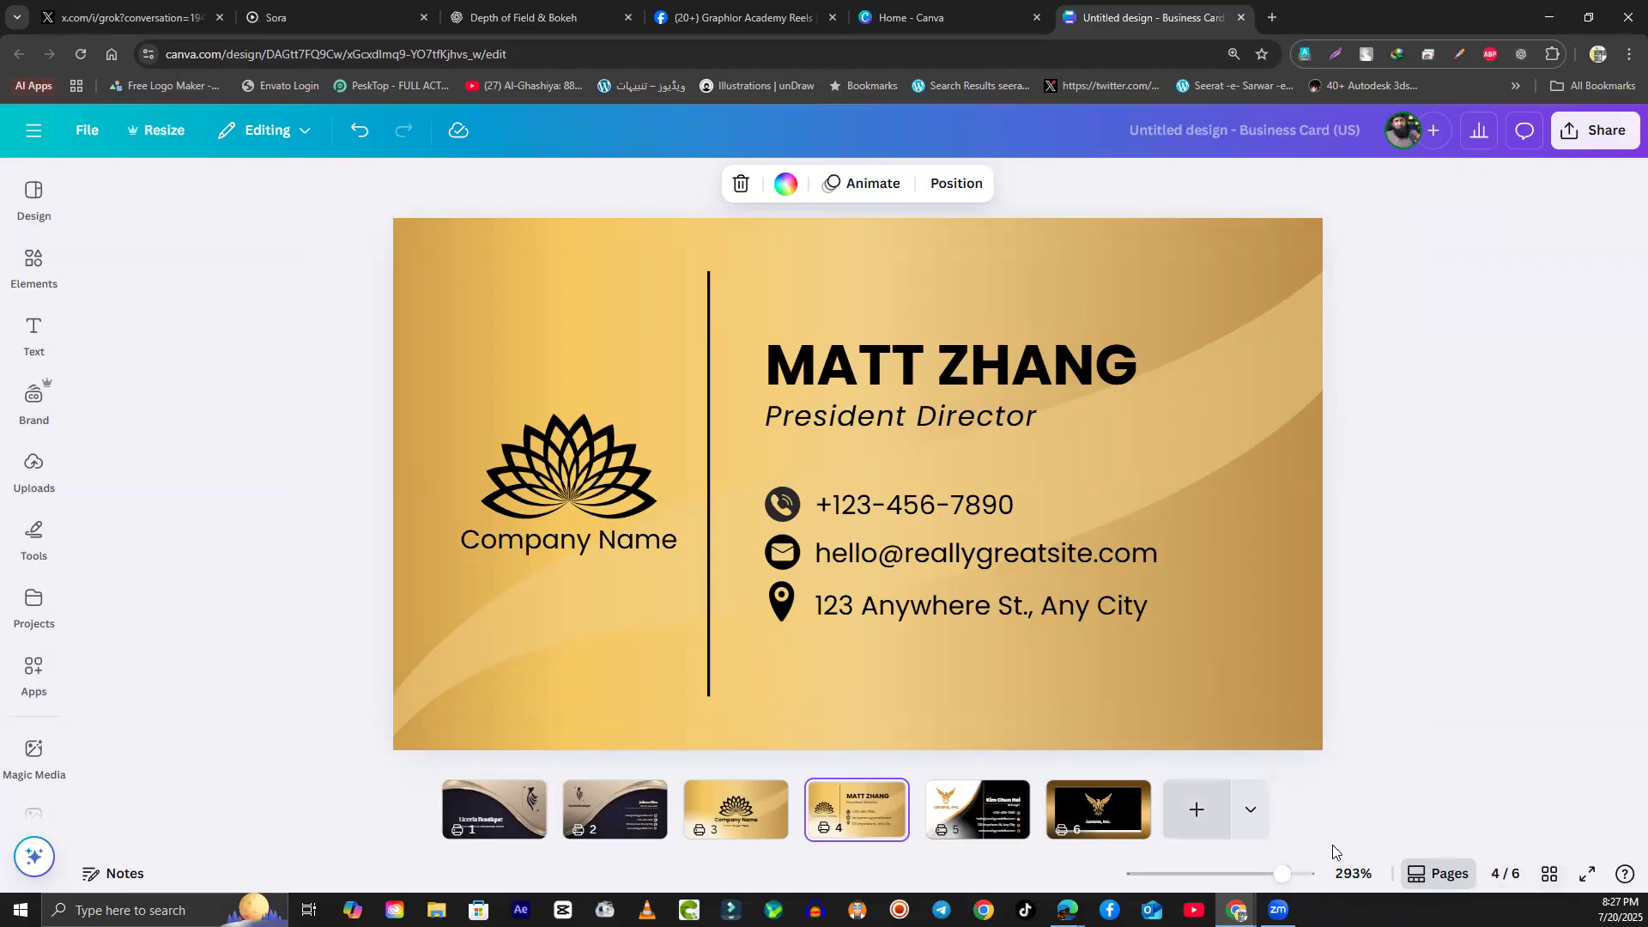
Step: Add three blank pages at the end of the design, after page 6
click(1197, 815)
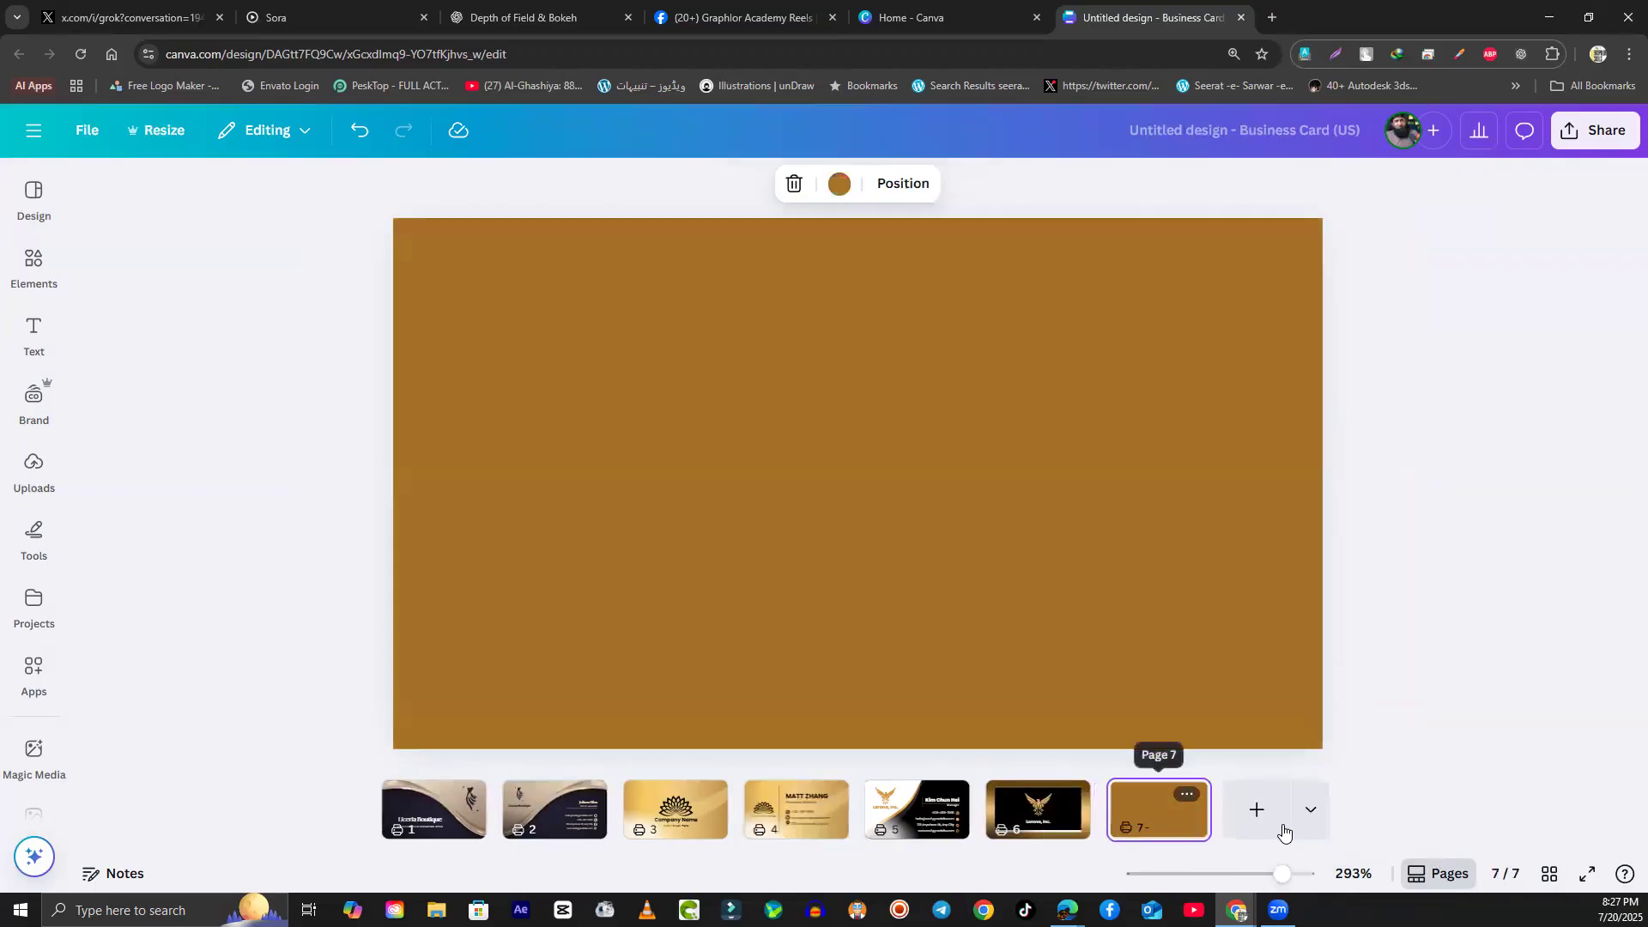
click(1255, 814)
click(1337, 828)
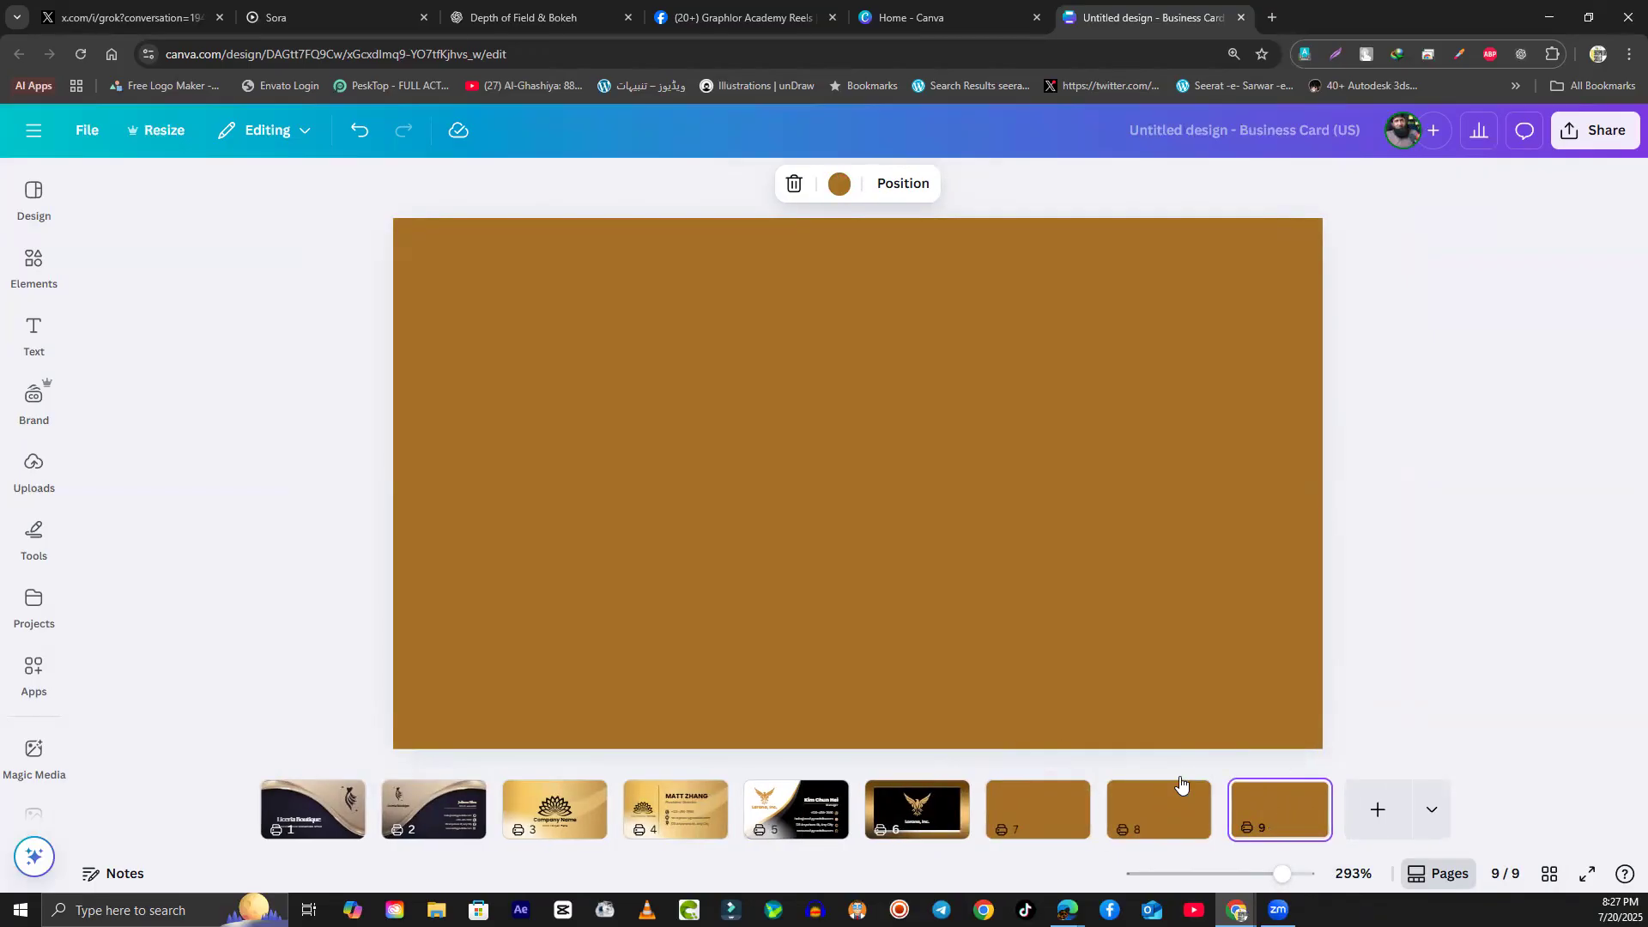
Step: Delete the blank pages 9, 8 and 7 from the end of the design
click(1308, 796)
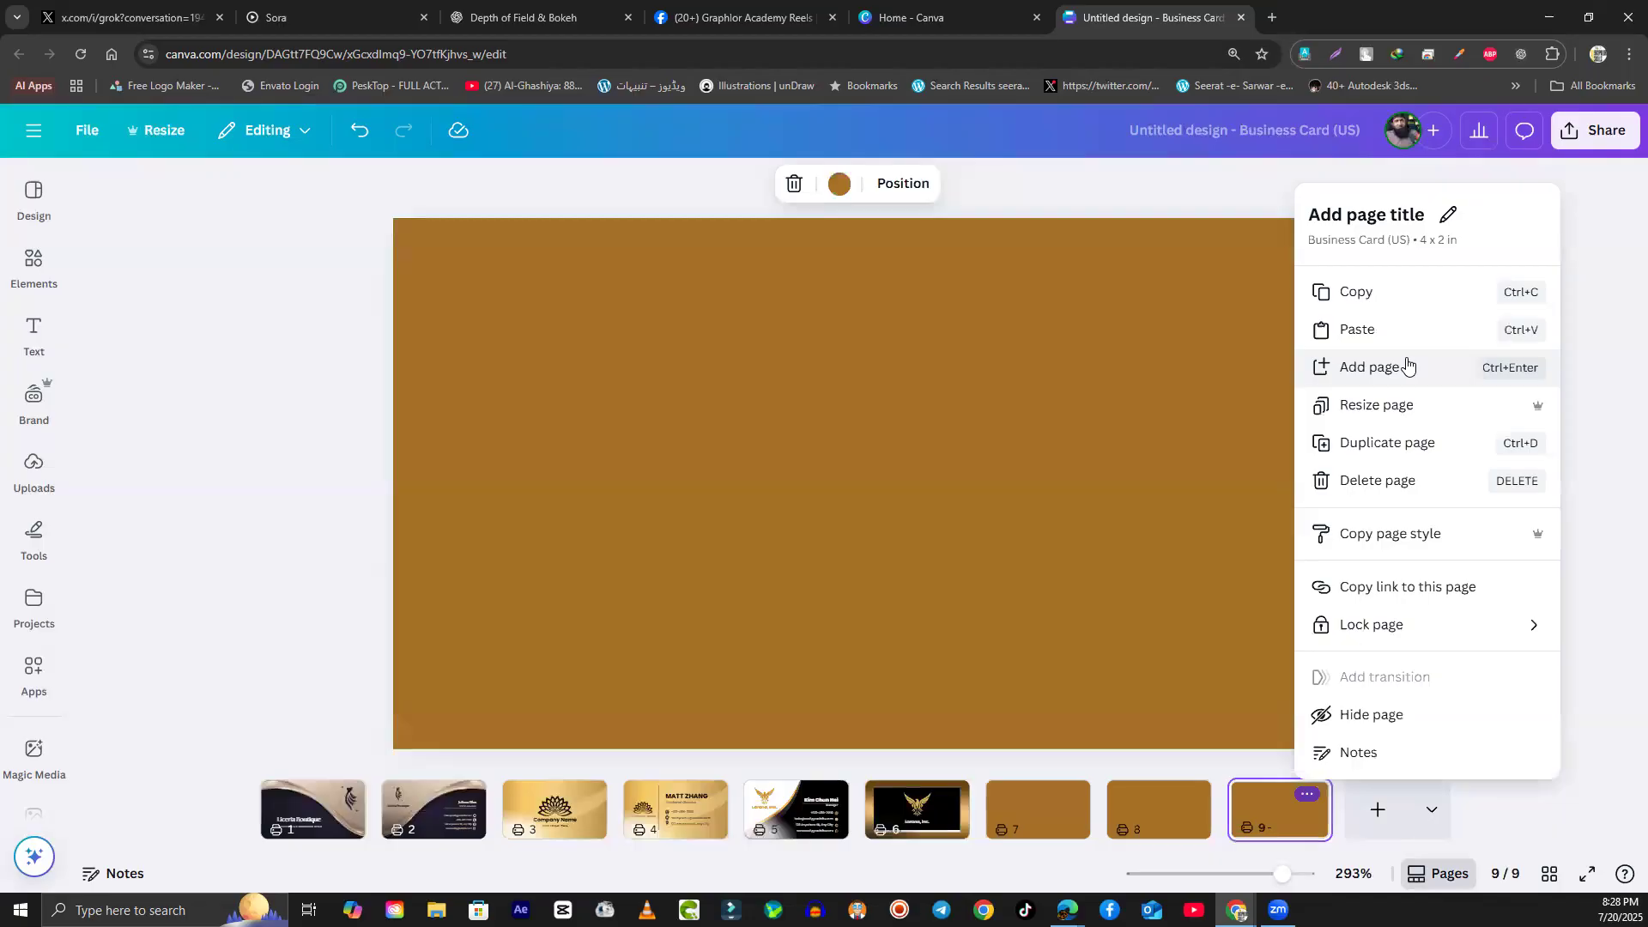
click(1380, 480)
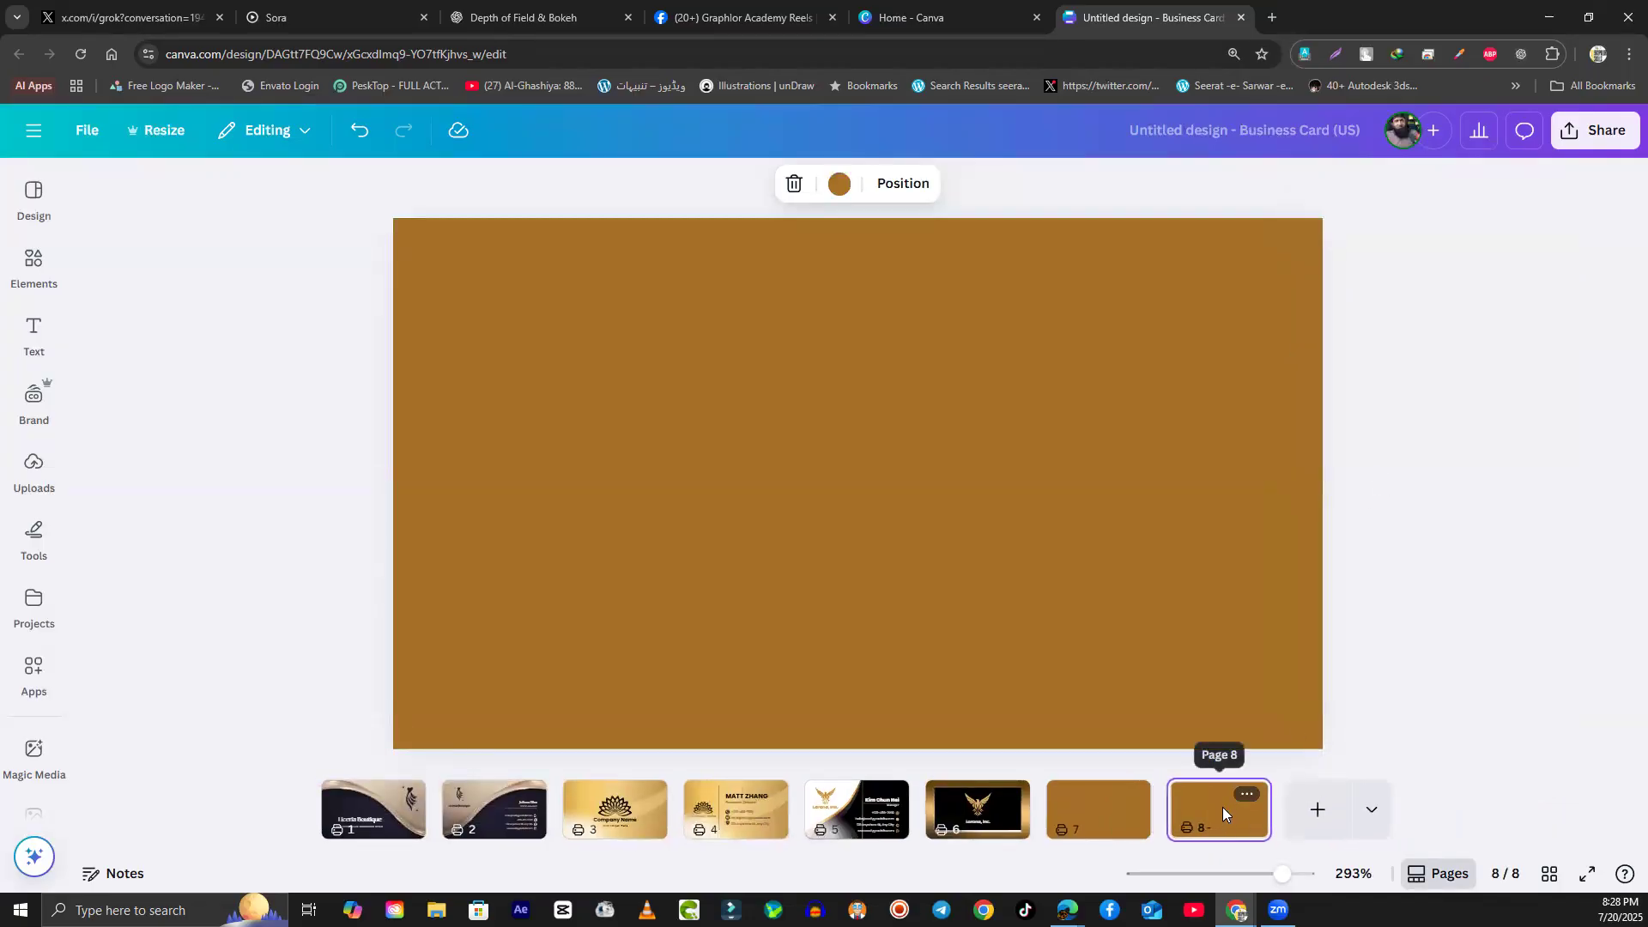
key(Delete)
key(Delete)
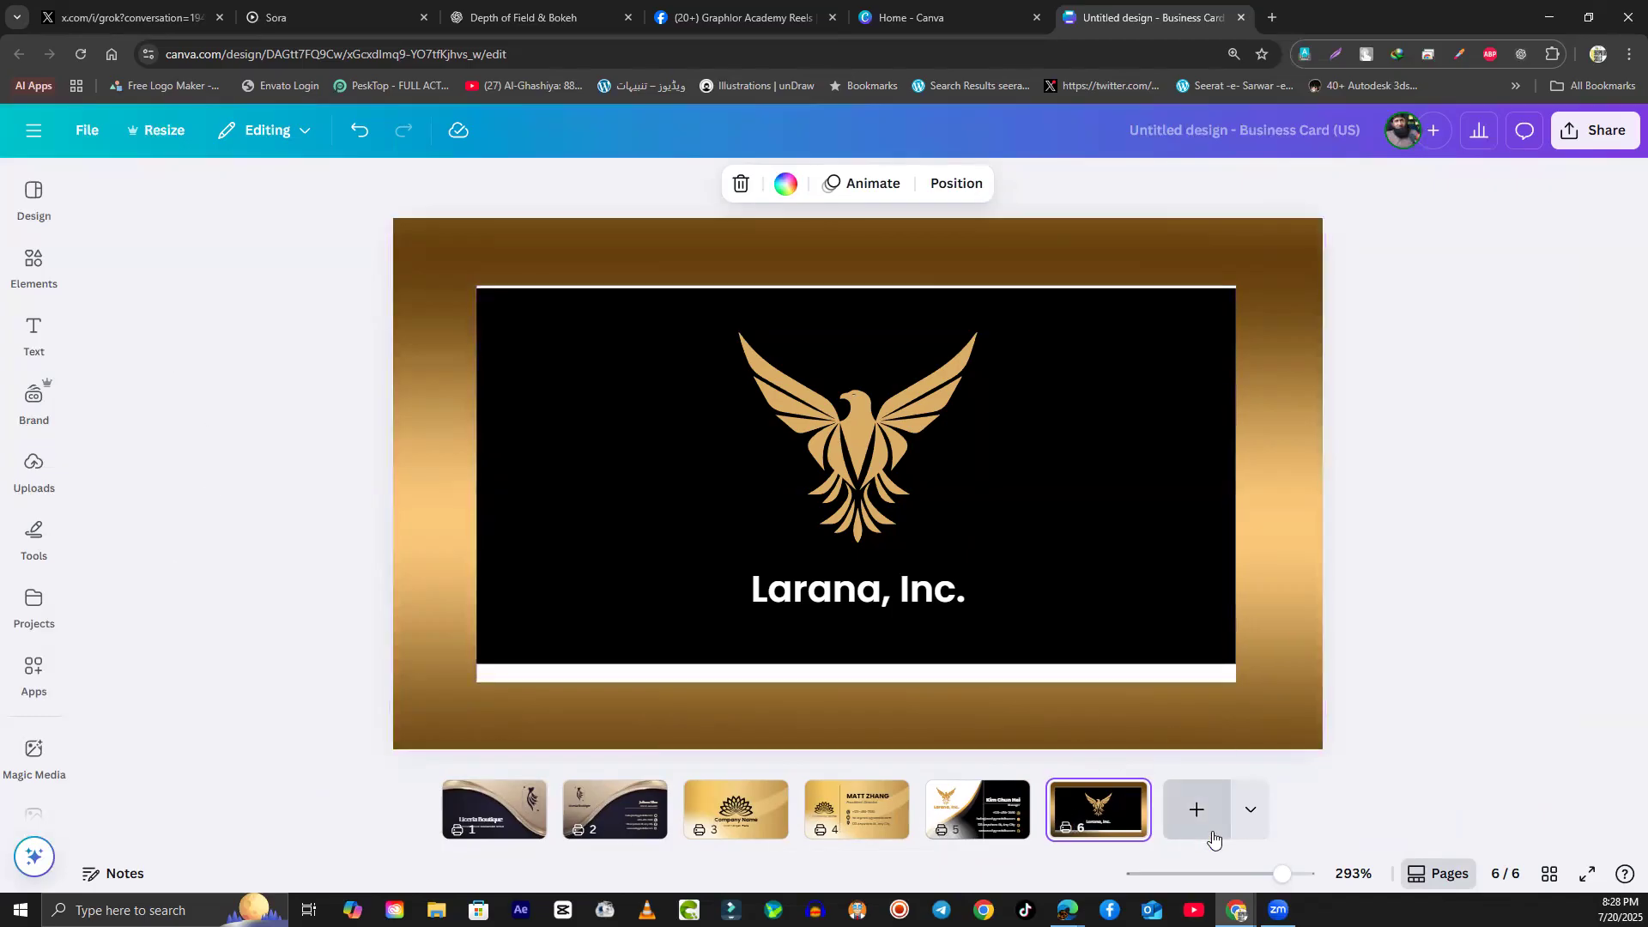
Step: Add one blank page after page 6 and browse the business card templates available for it
click(1193, 802)
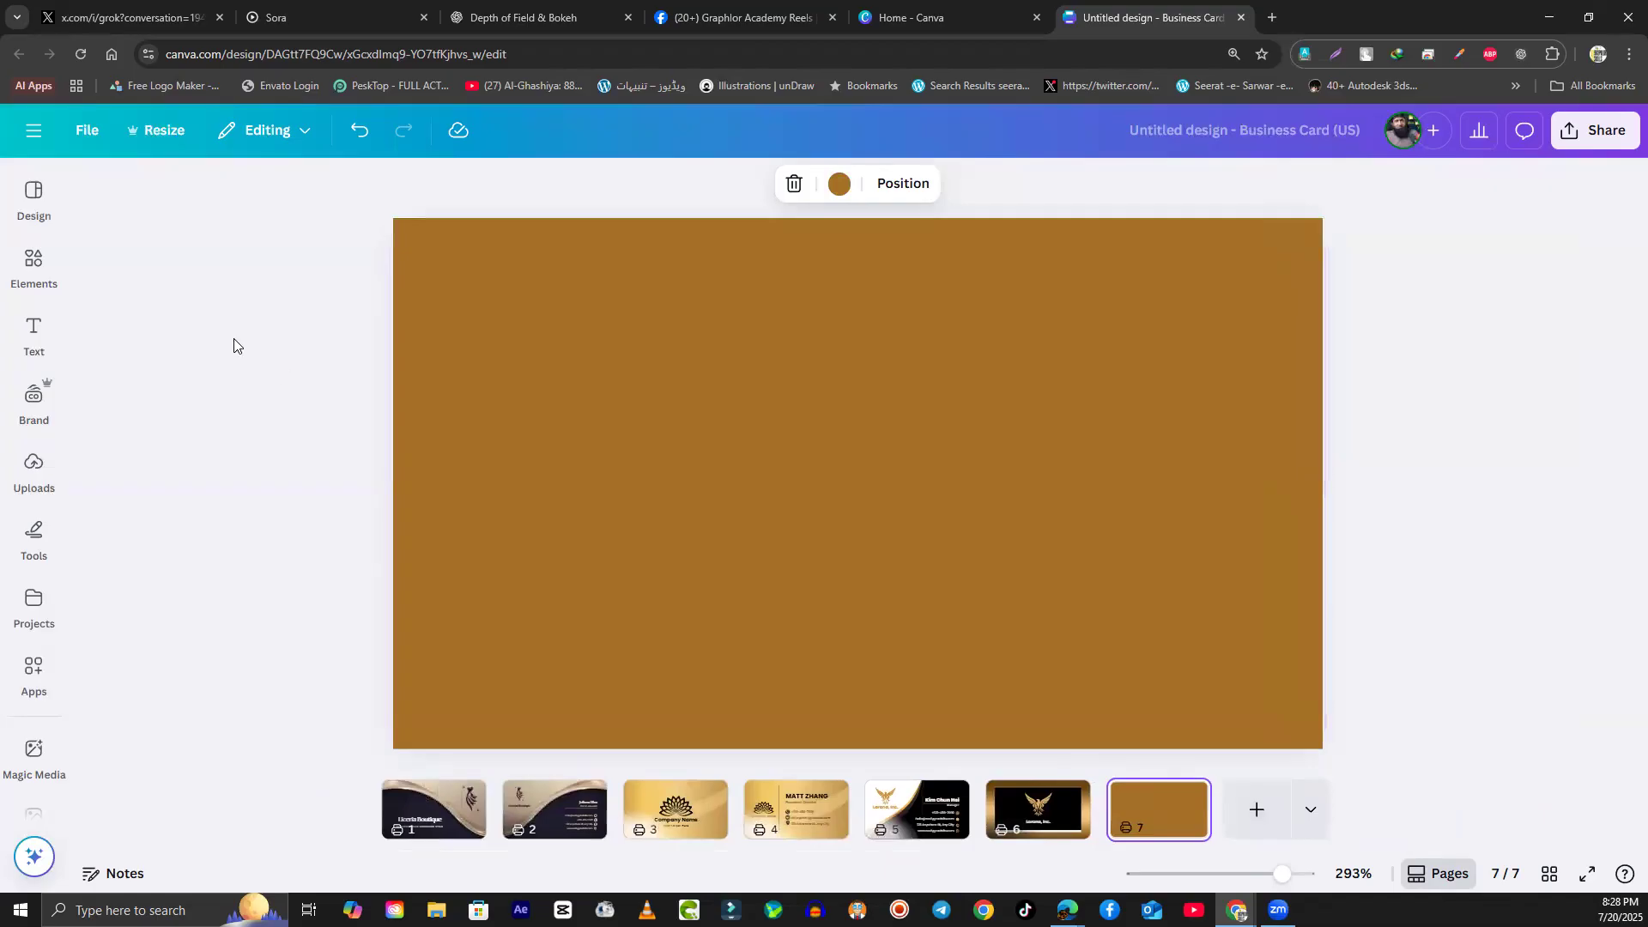
click(31, 198)
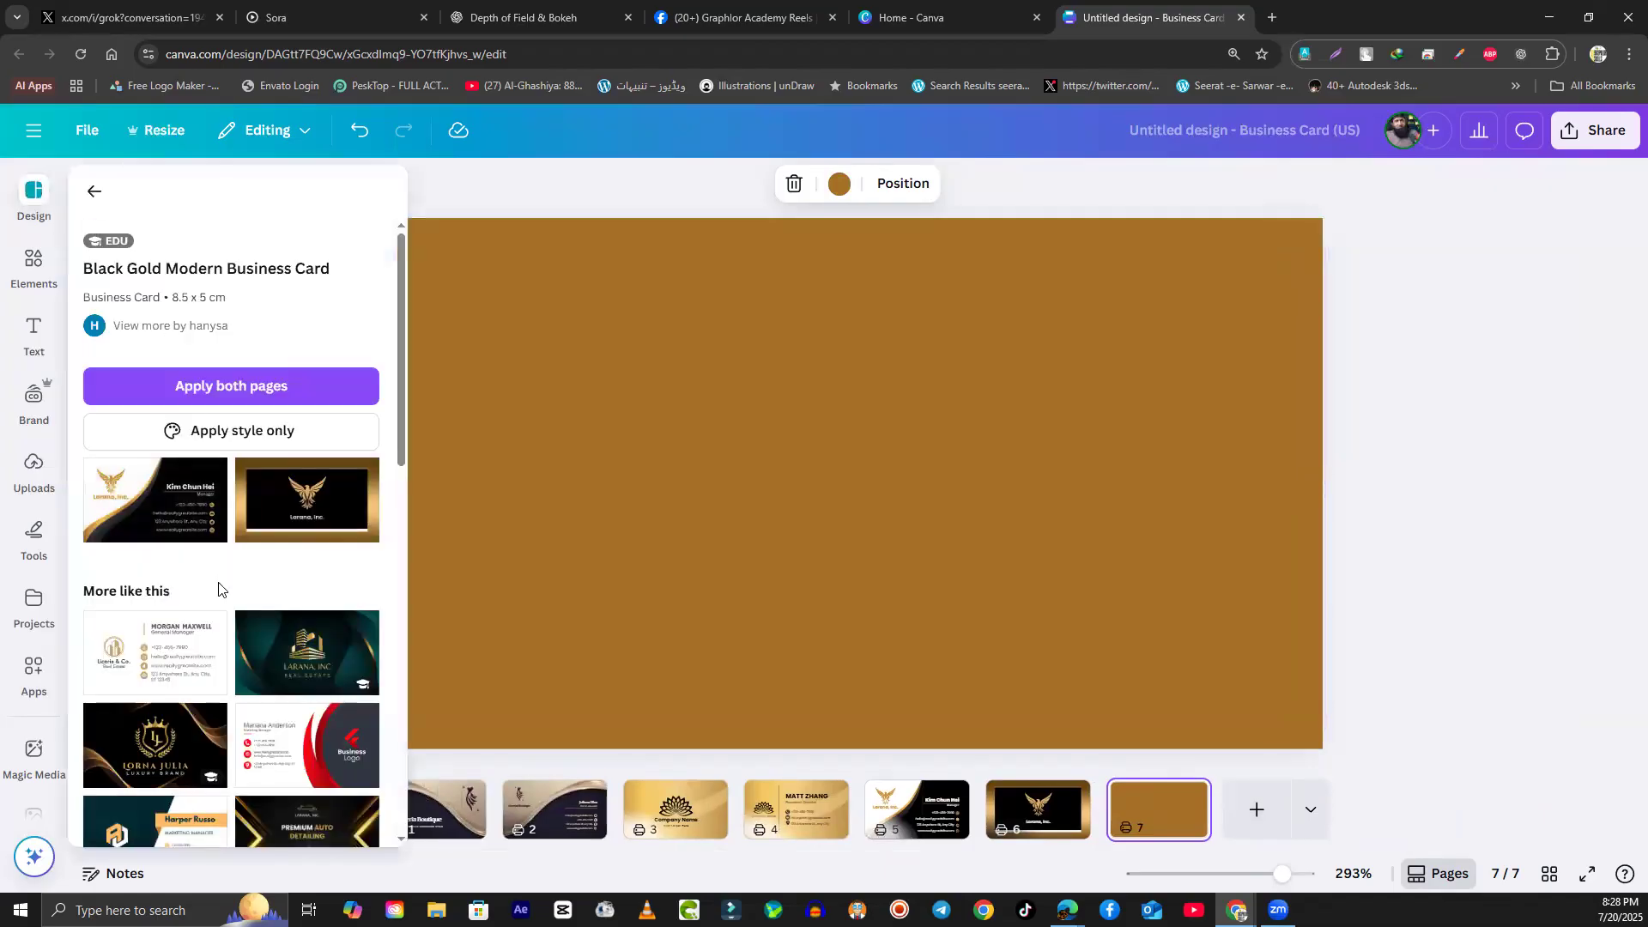
scroll(221, 591, down, 4)
scroll(221, 590, down, 3)
scroll(189, 481, up, 7)
click(94, 192)
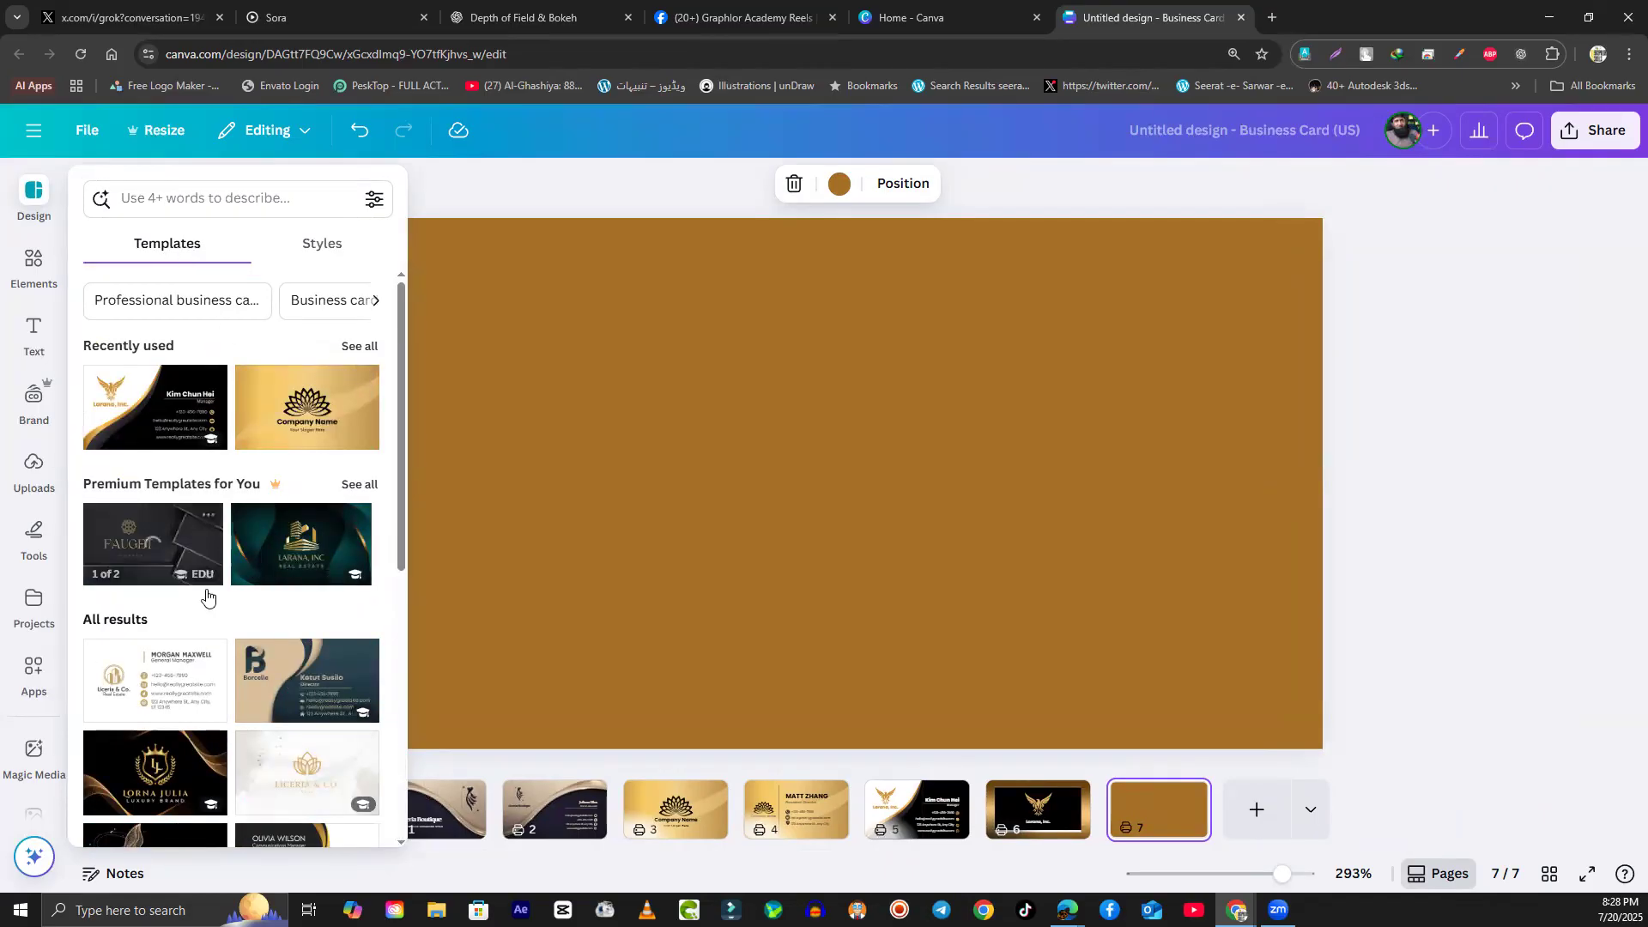
scroll(213, 605, down, 10)
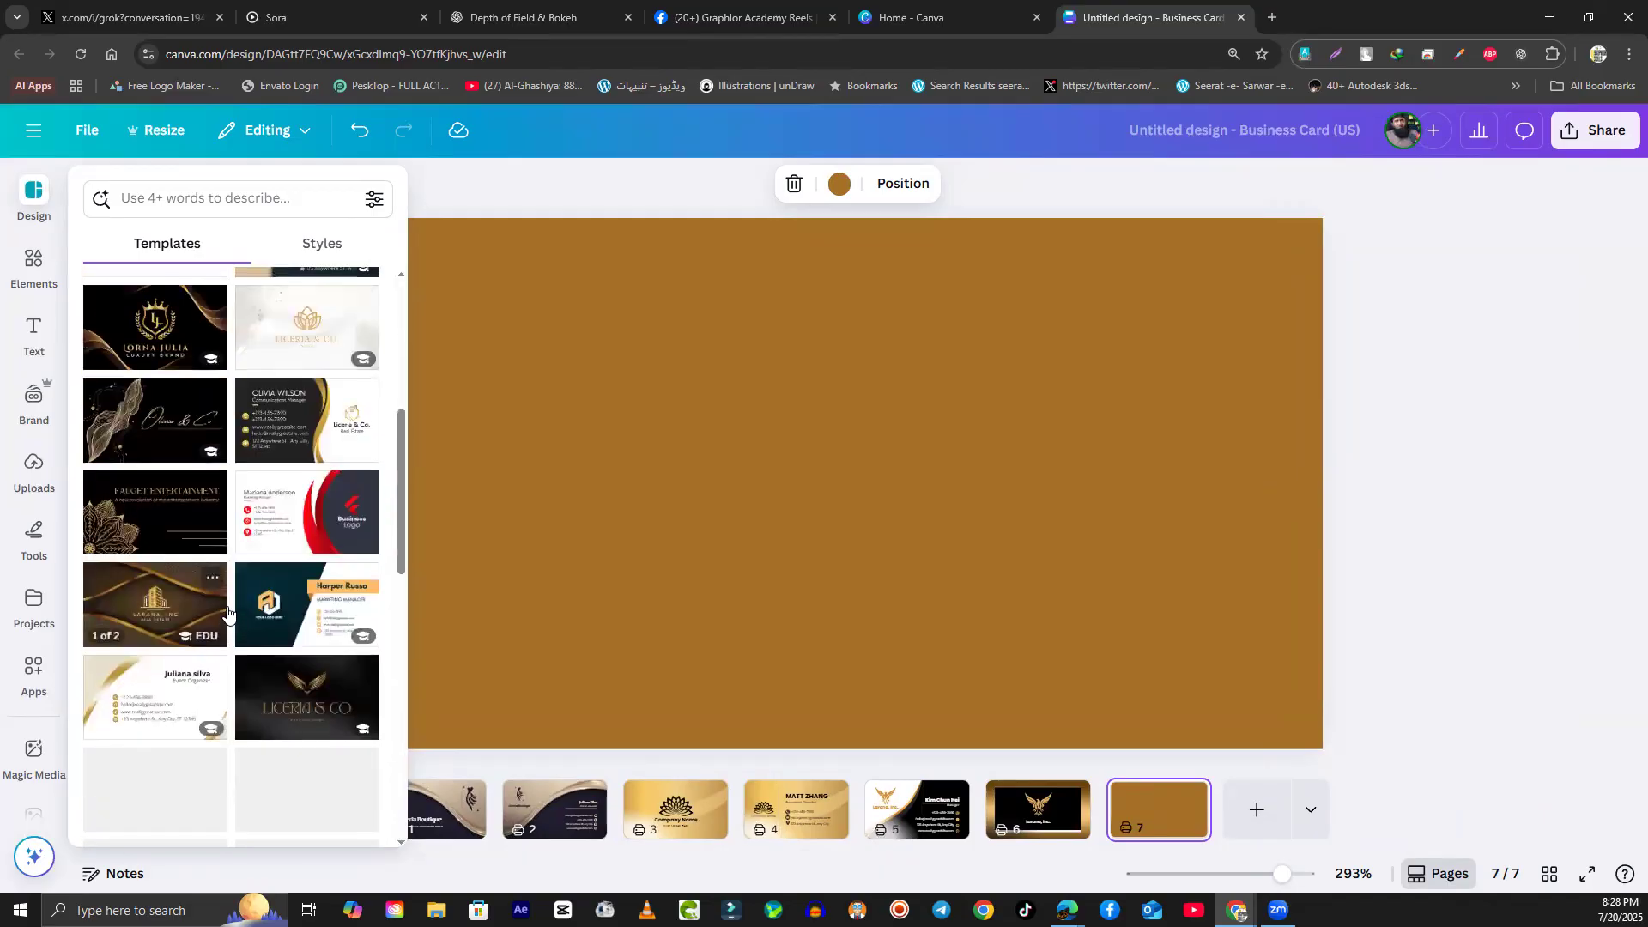
scroll(223, 614, up, 10)
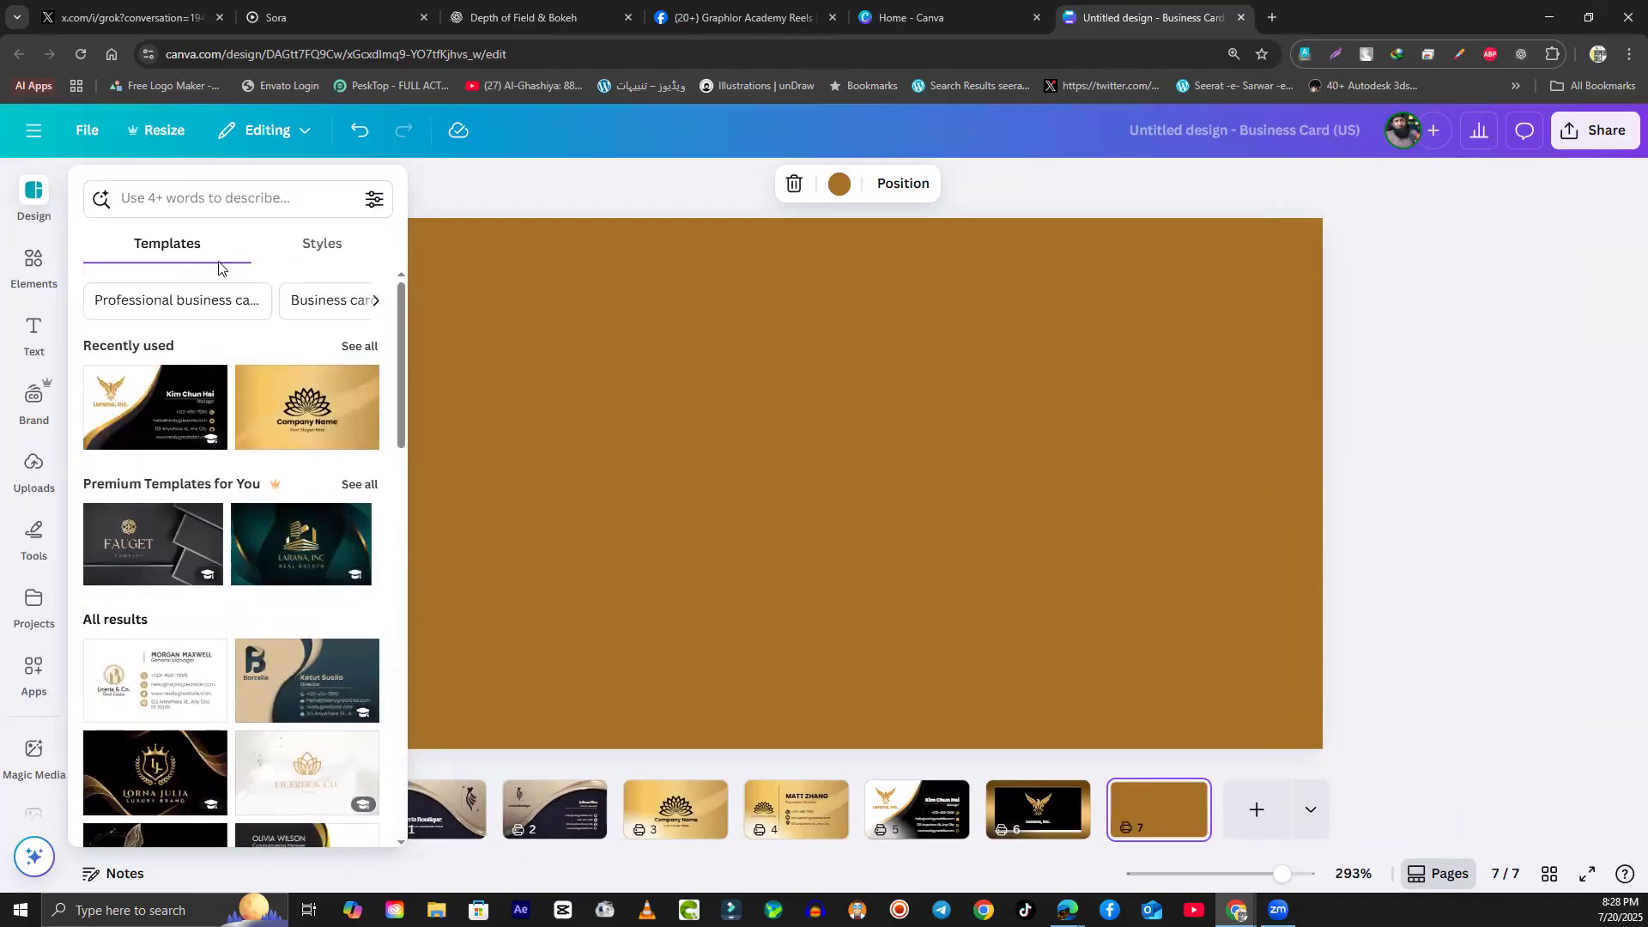
click(324, 247)
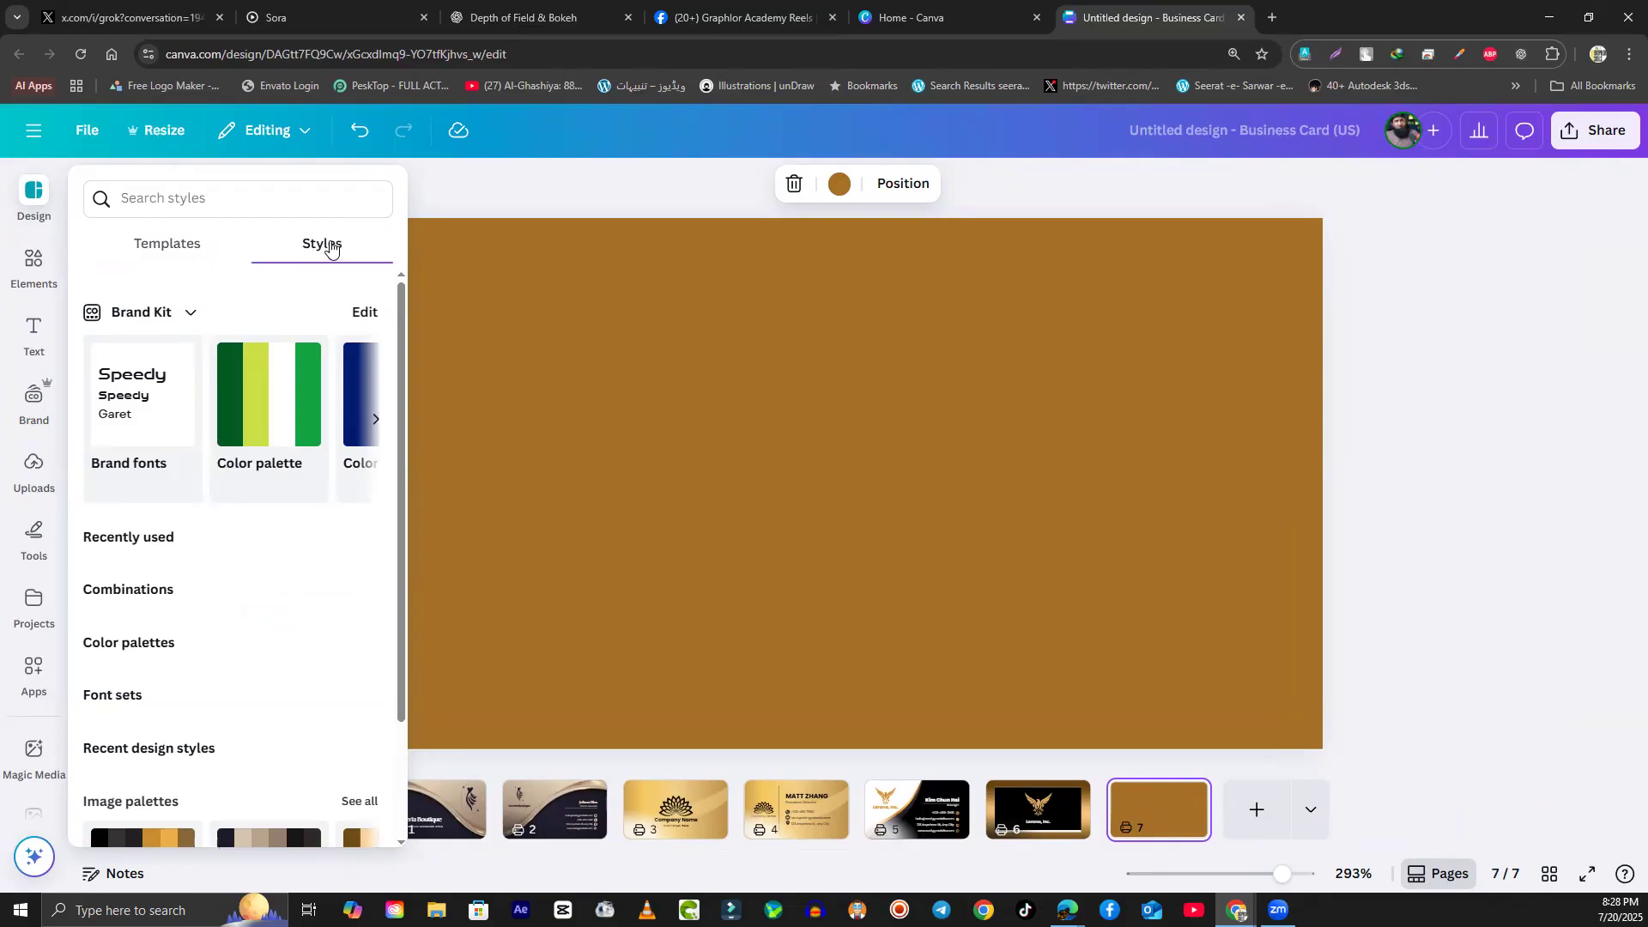
click(172, 247)
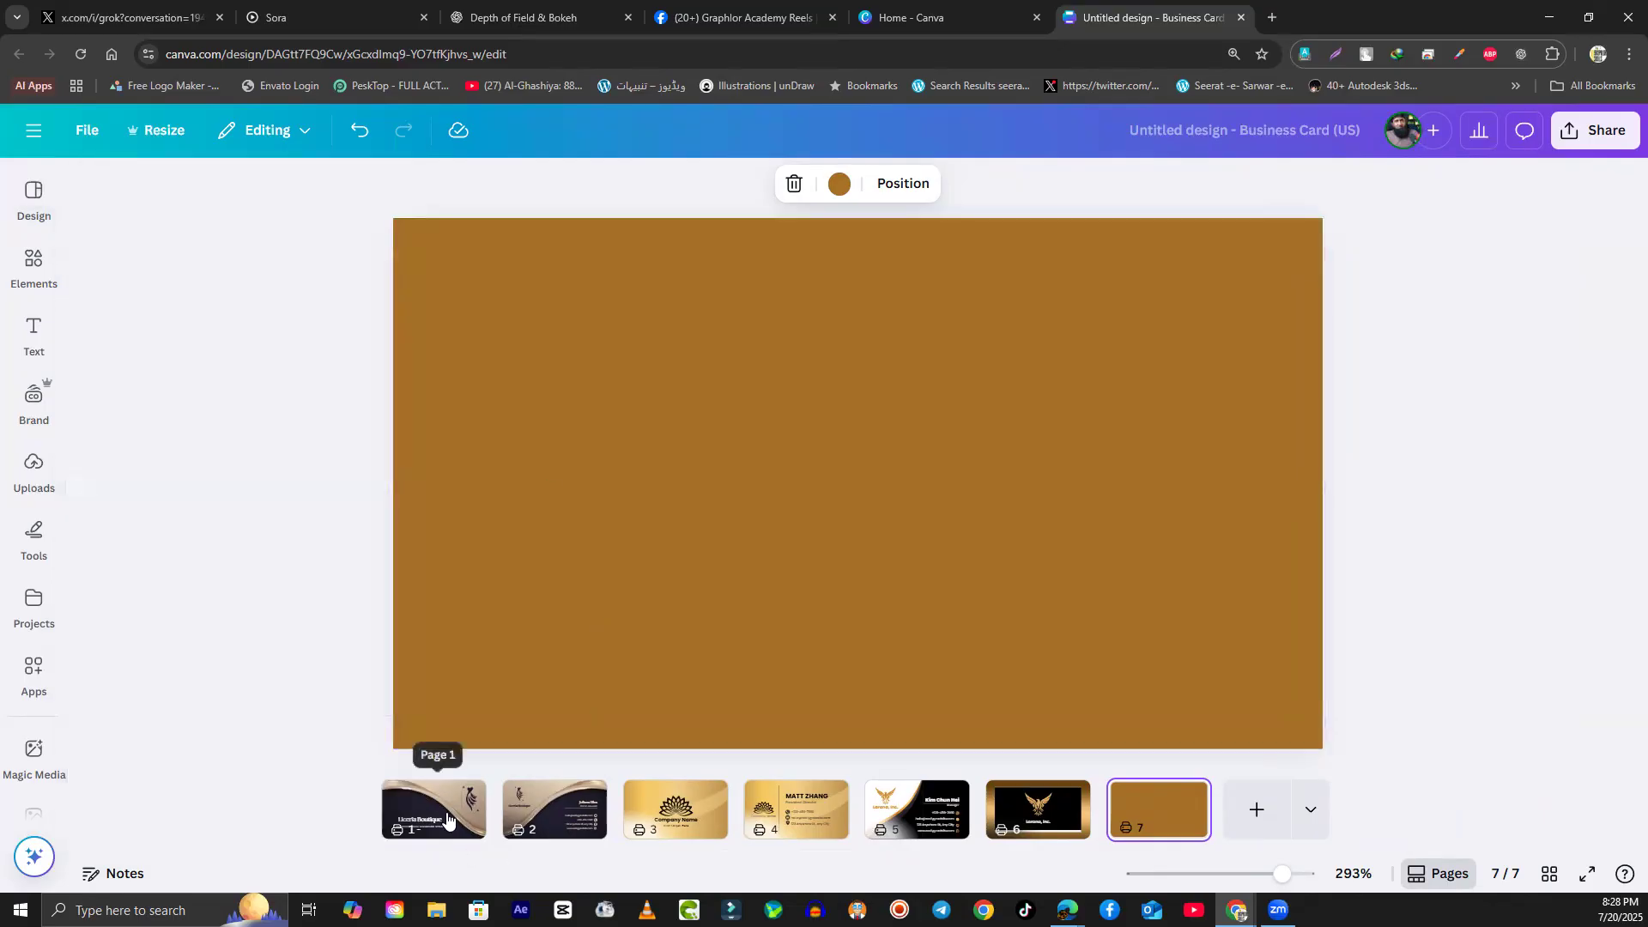
Step: Compare the two Liceria Boutique cards on pages 1 and 2, ending on page 1
click(447, 818)
click(541, 829)
click(457, 819)
click(549, 815)
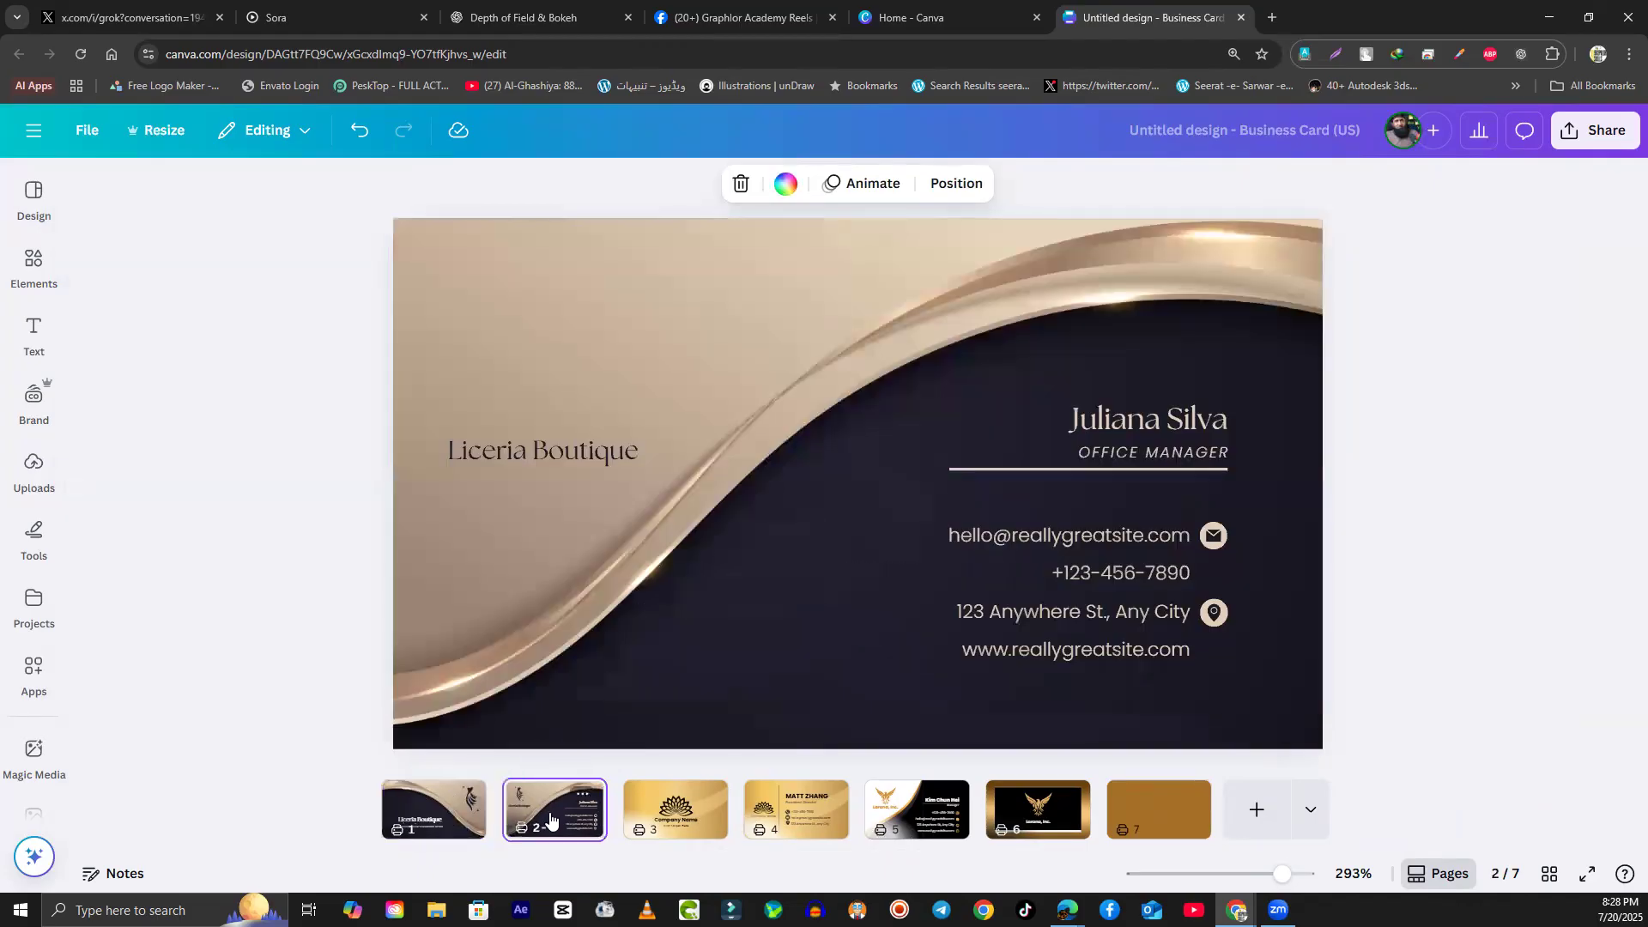
click(447, 805)
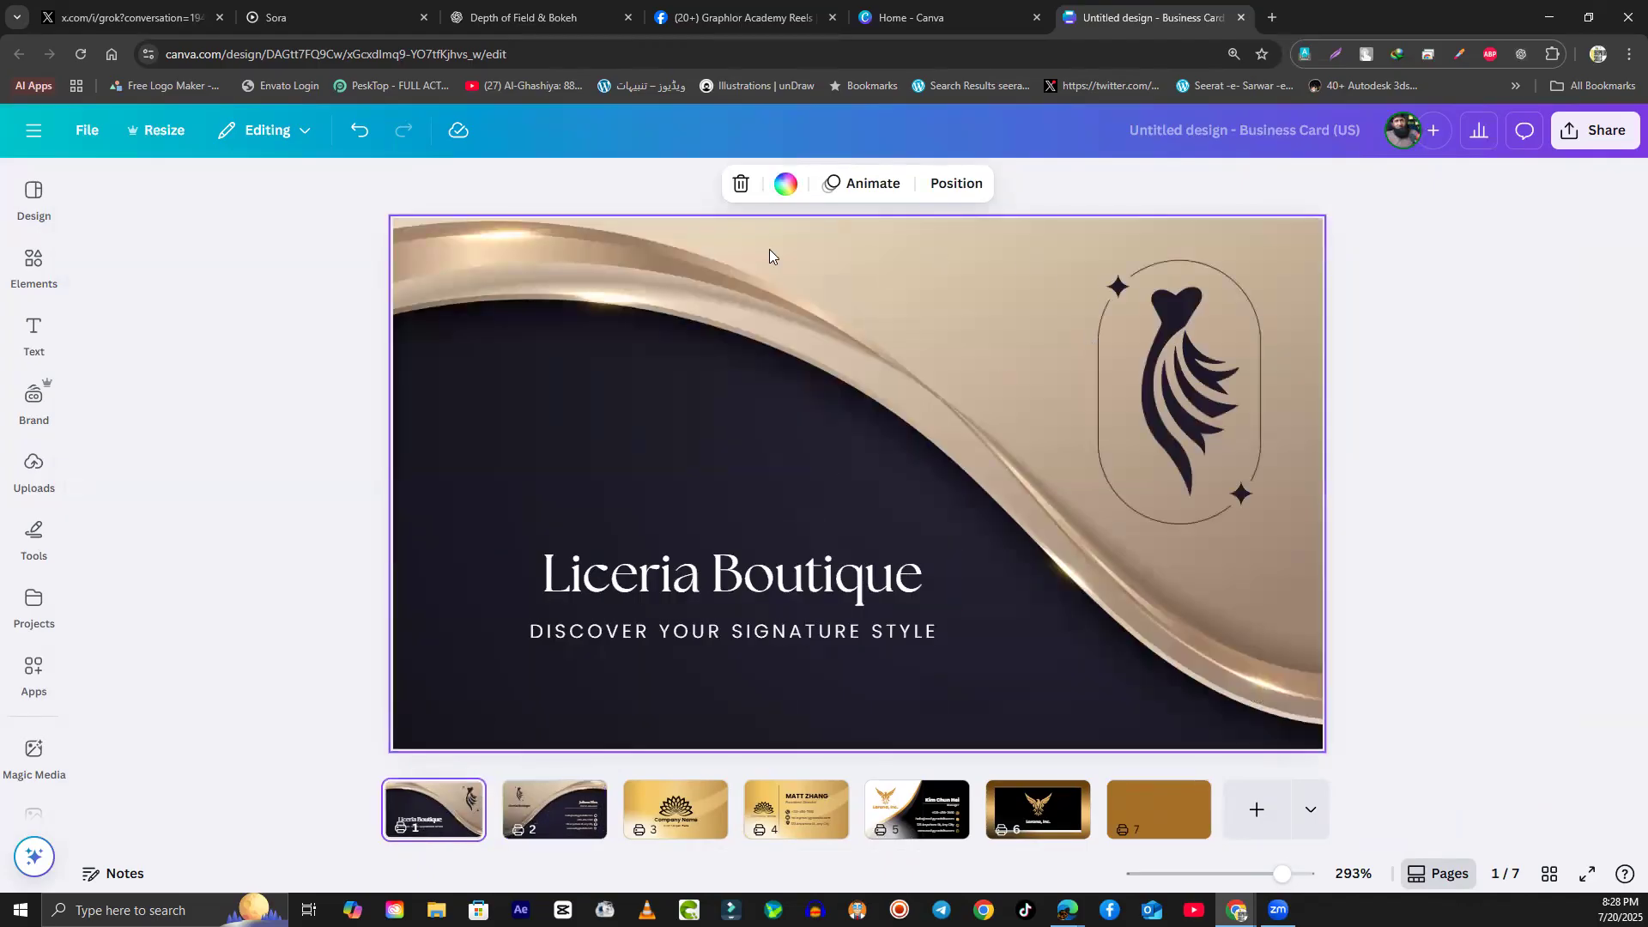
Step: Select the background image on page 1 and browse the brand kit, combinations, color palettes, font sets and recent design styles
click(783, 314)
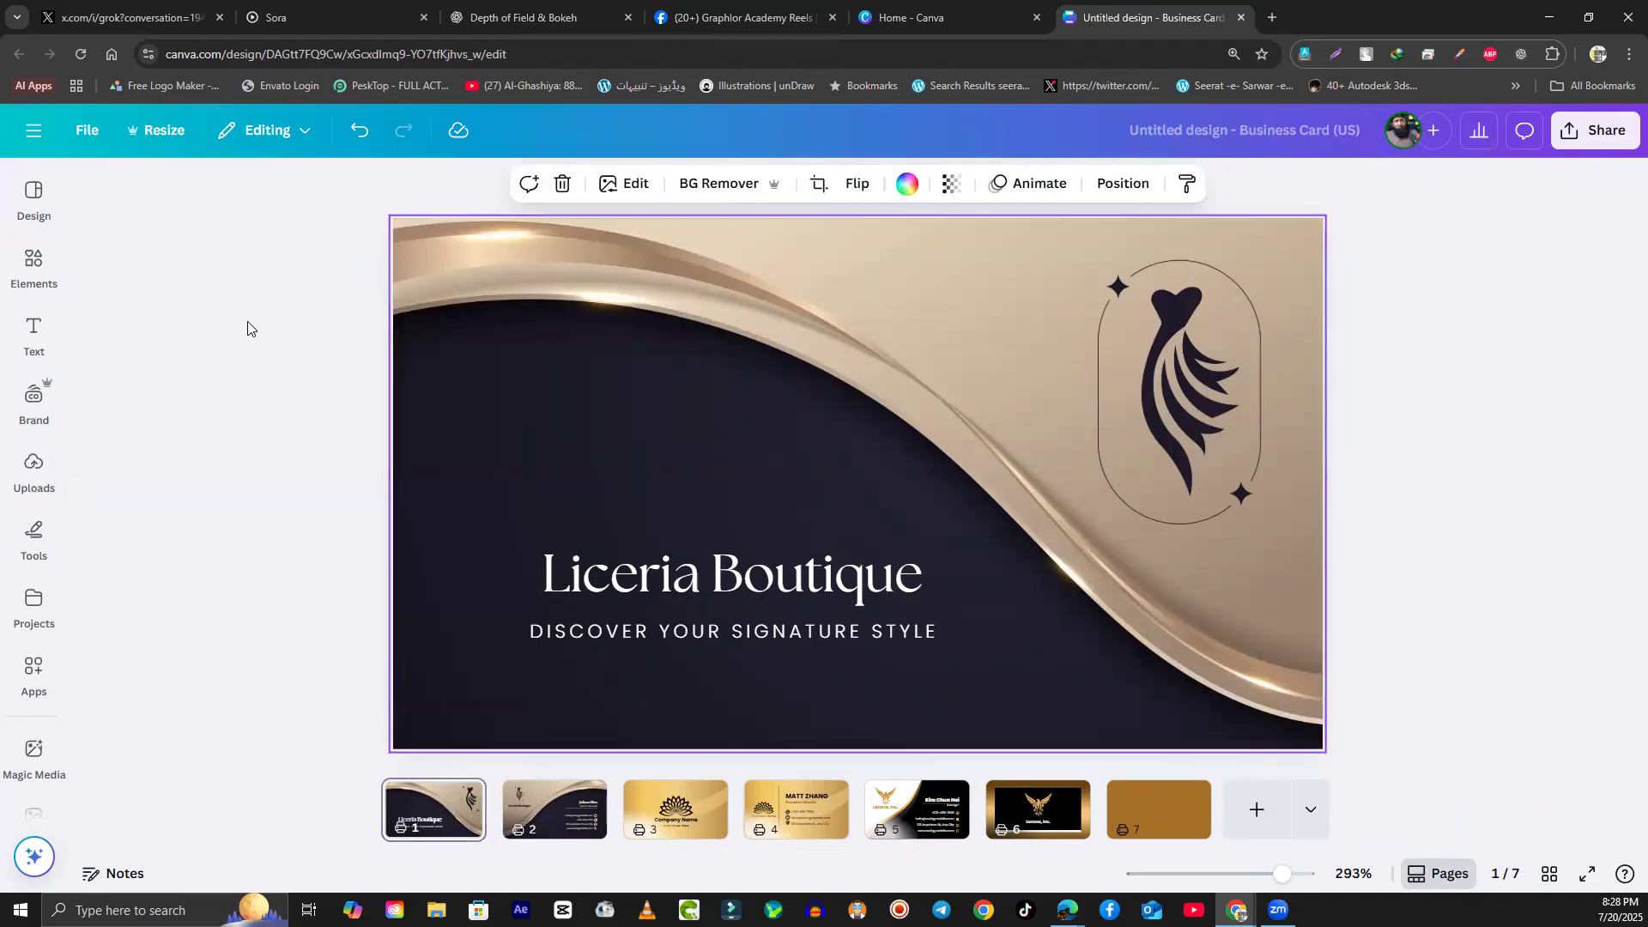
click(33, 194)
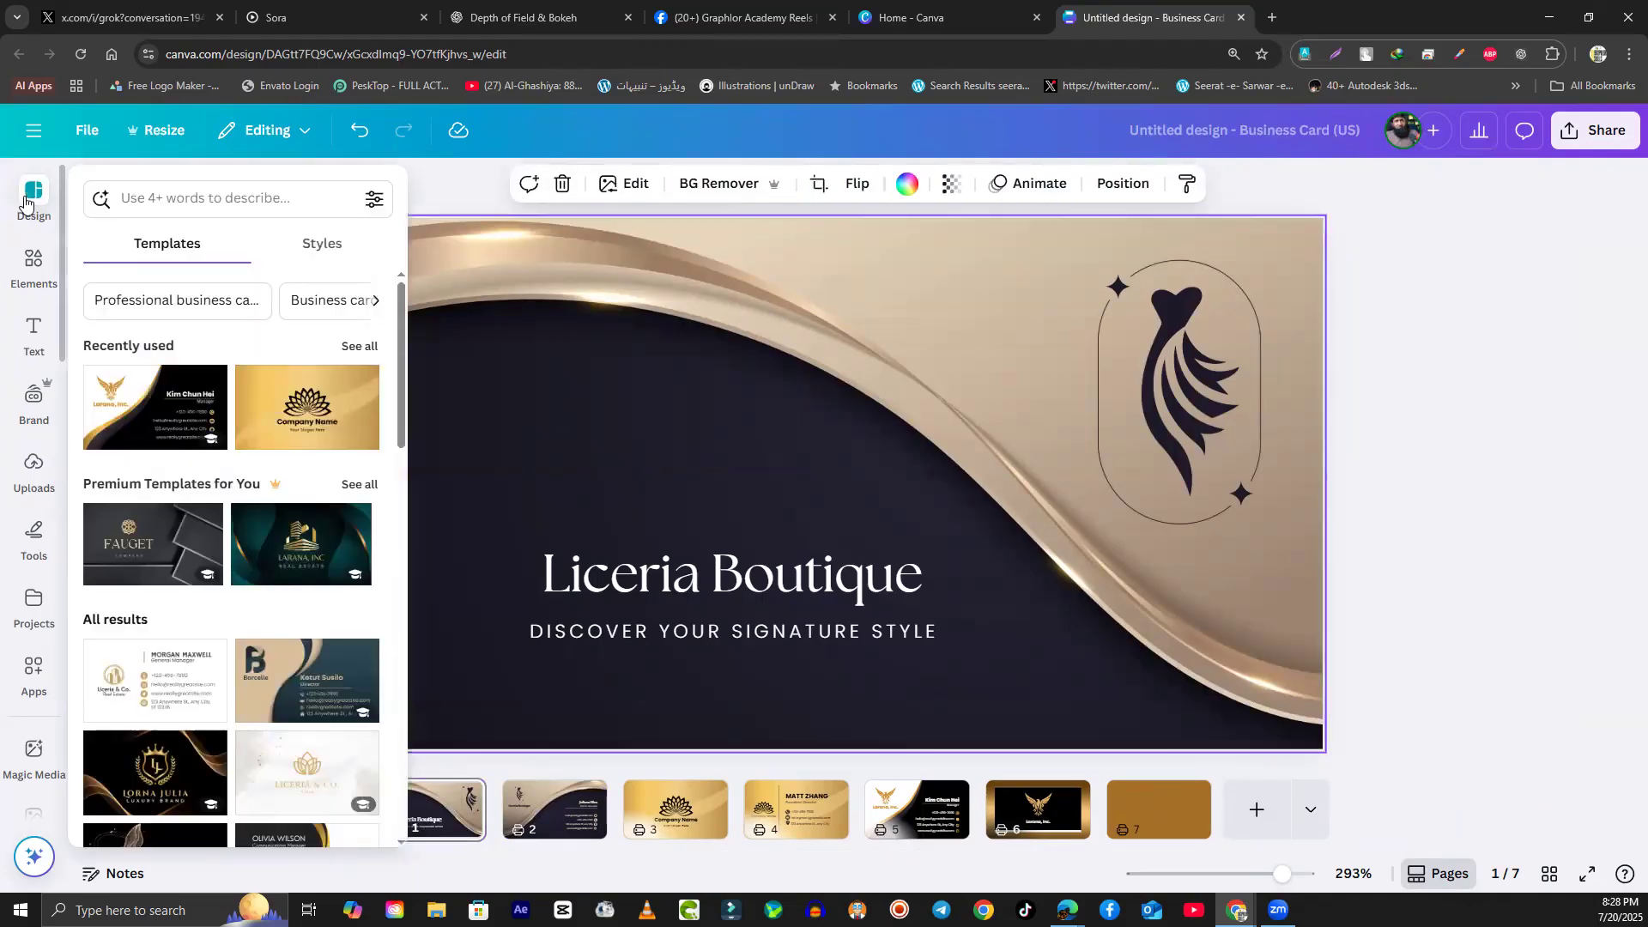
click(315, 249)
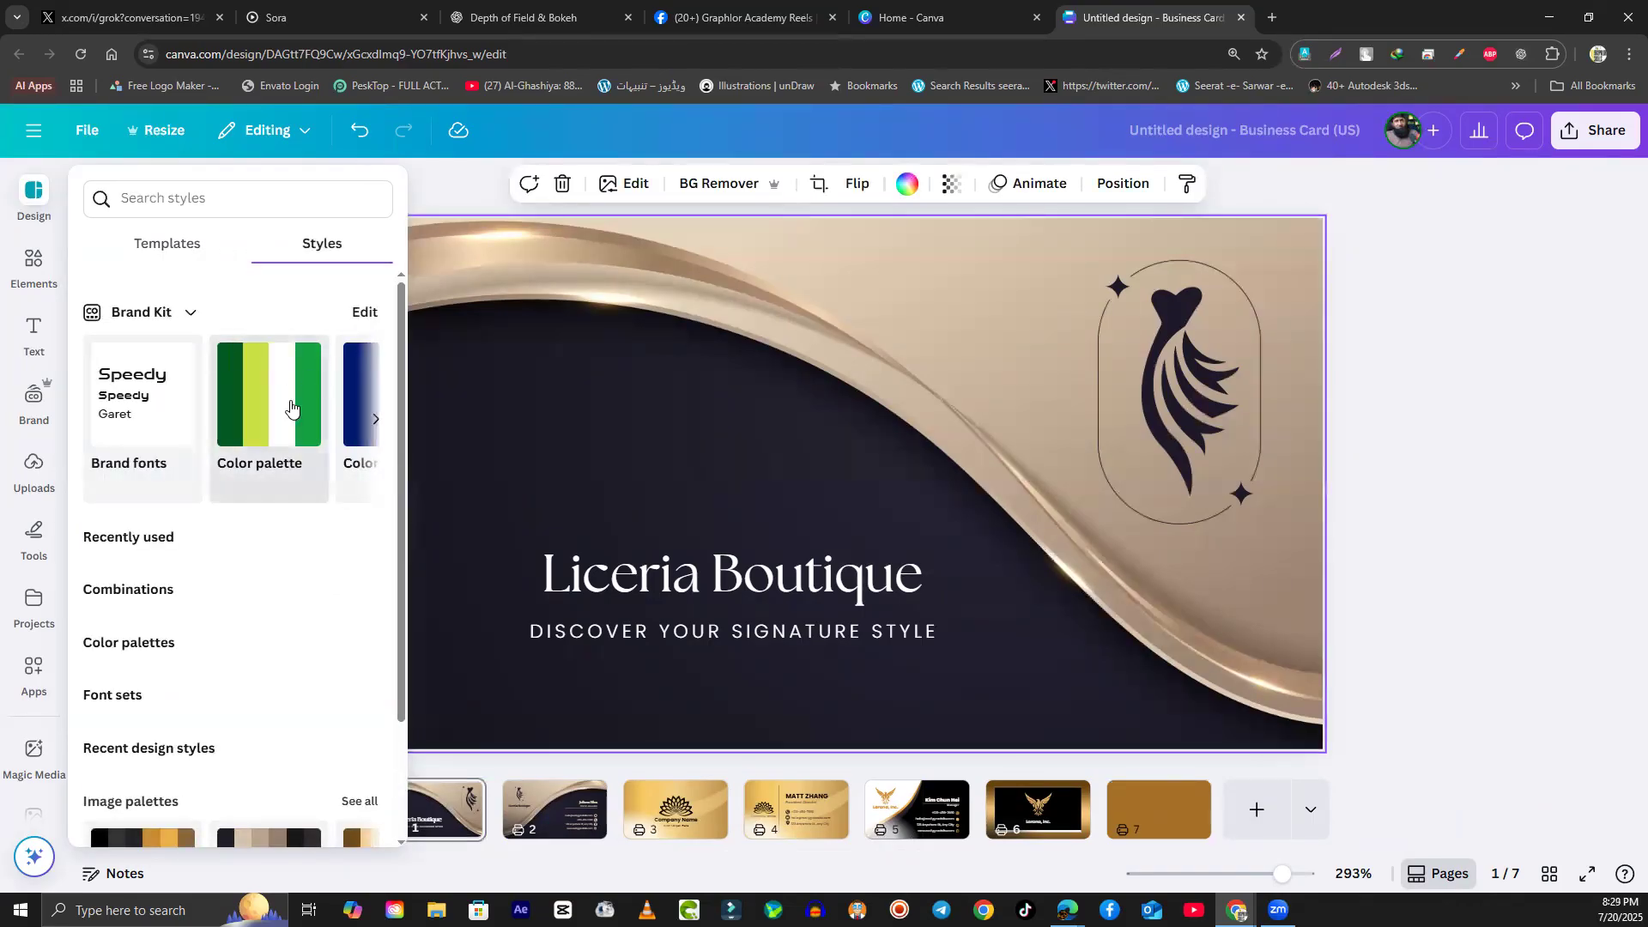
scroll(341, 575, down, 5)
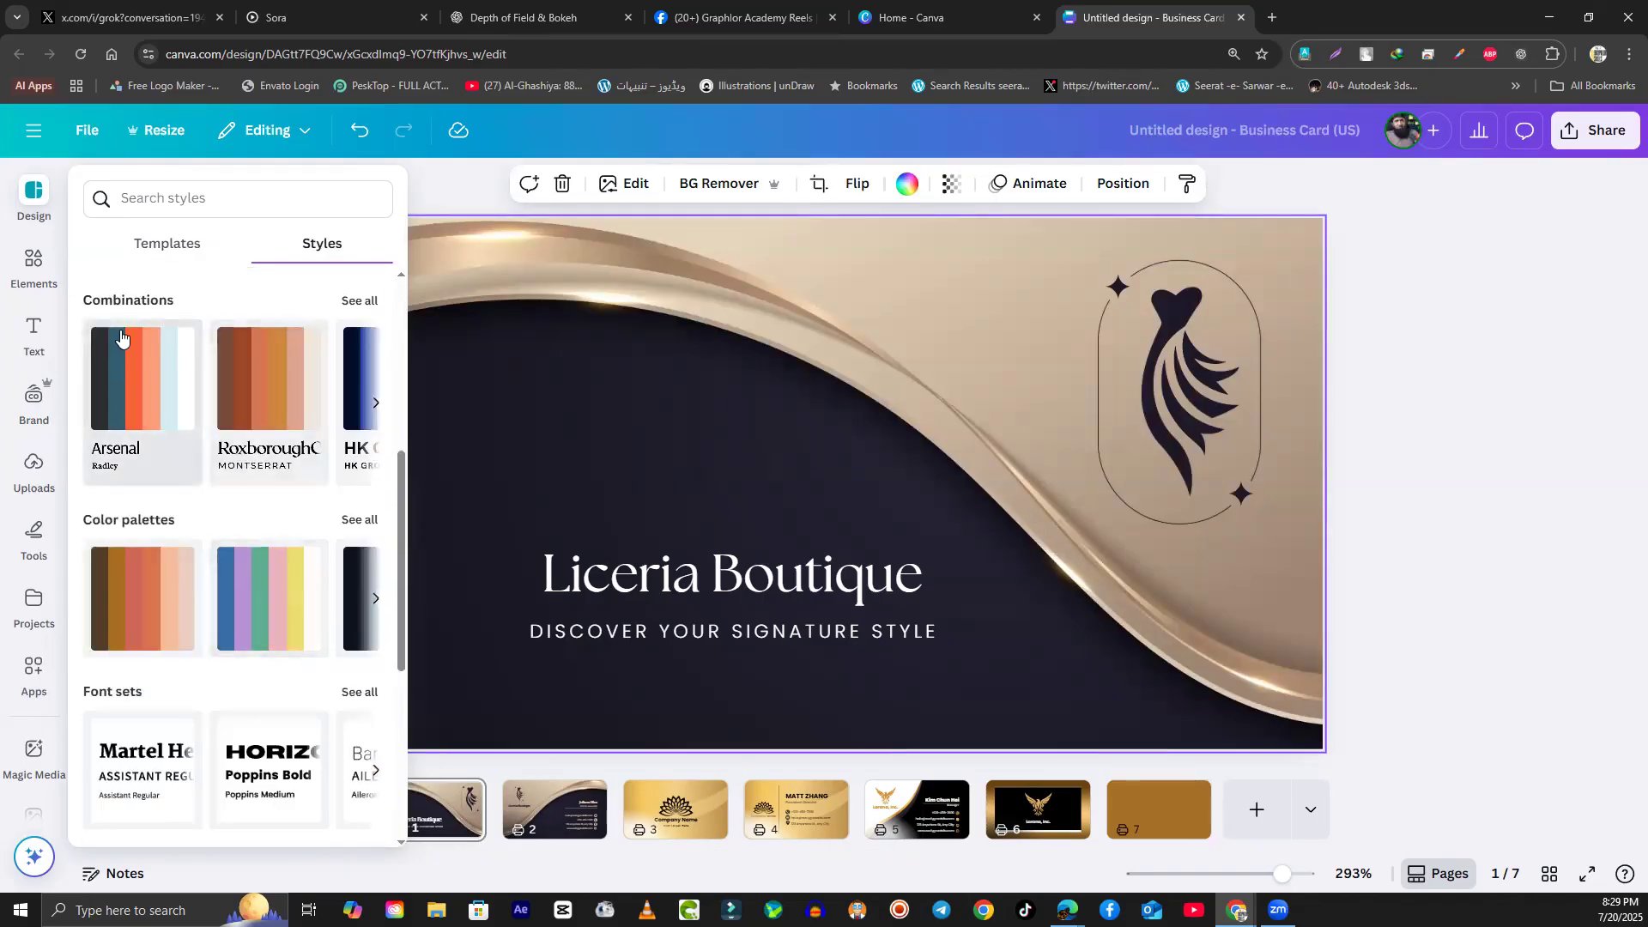
scroll(200, 532, down, 3)
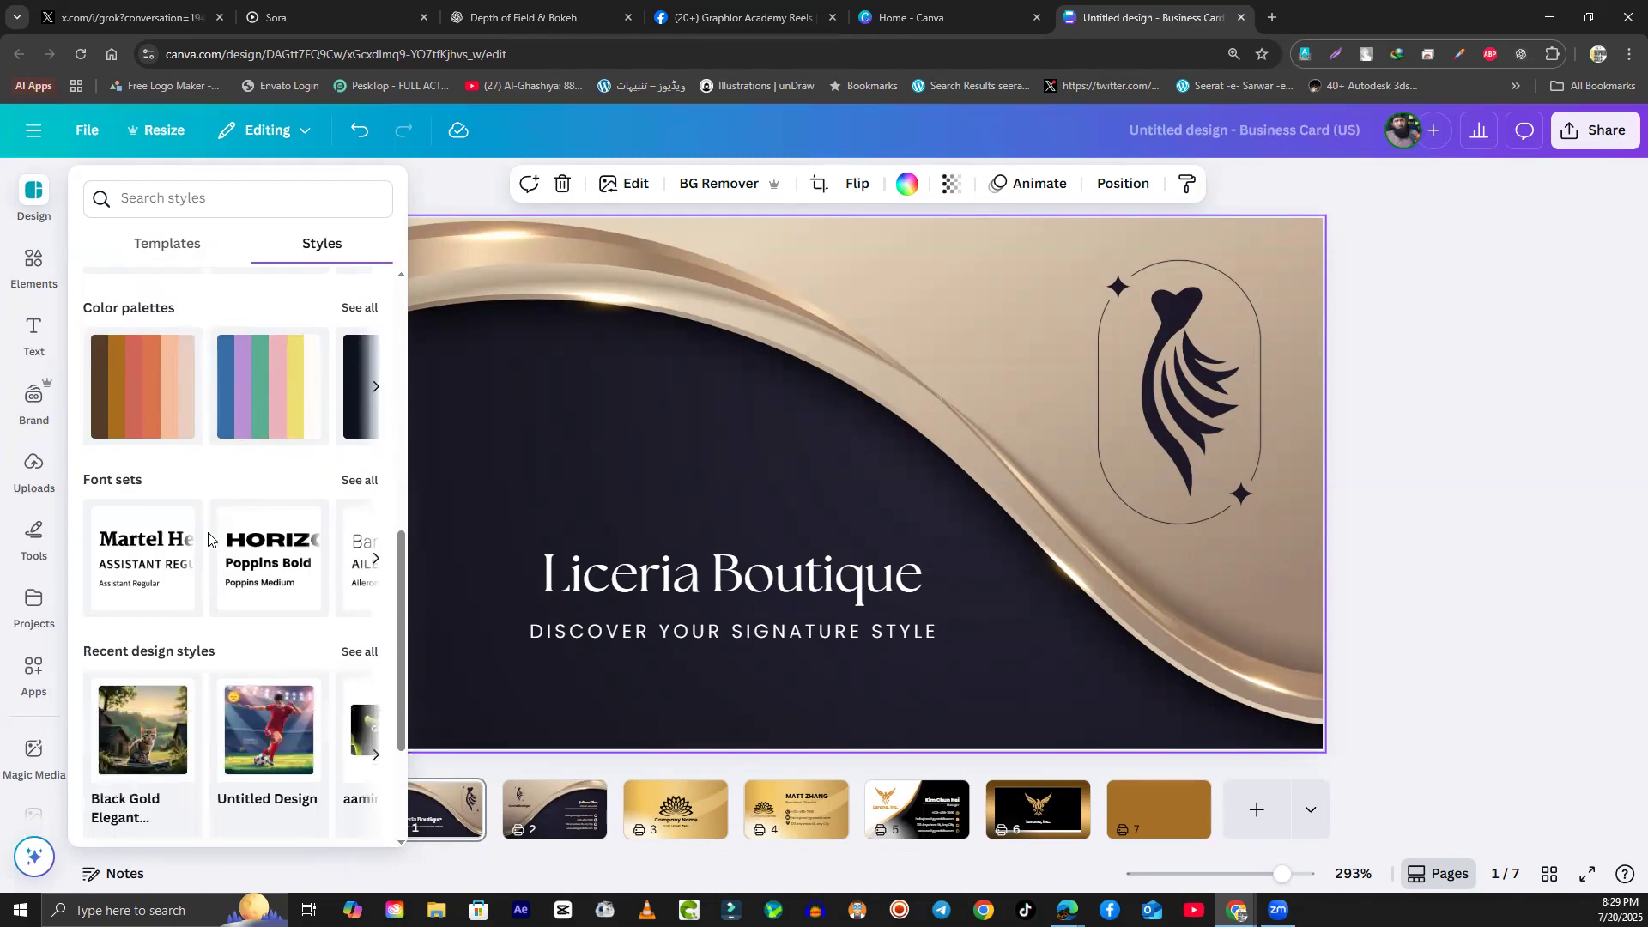
click(33, 468)
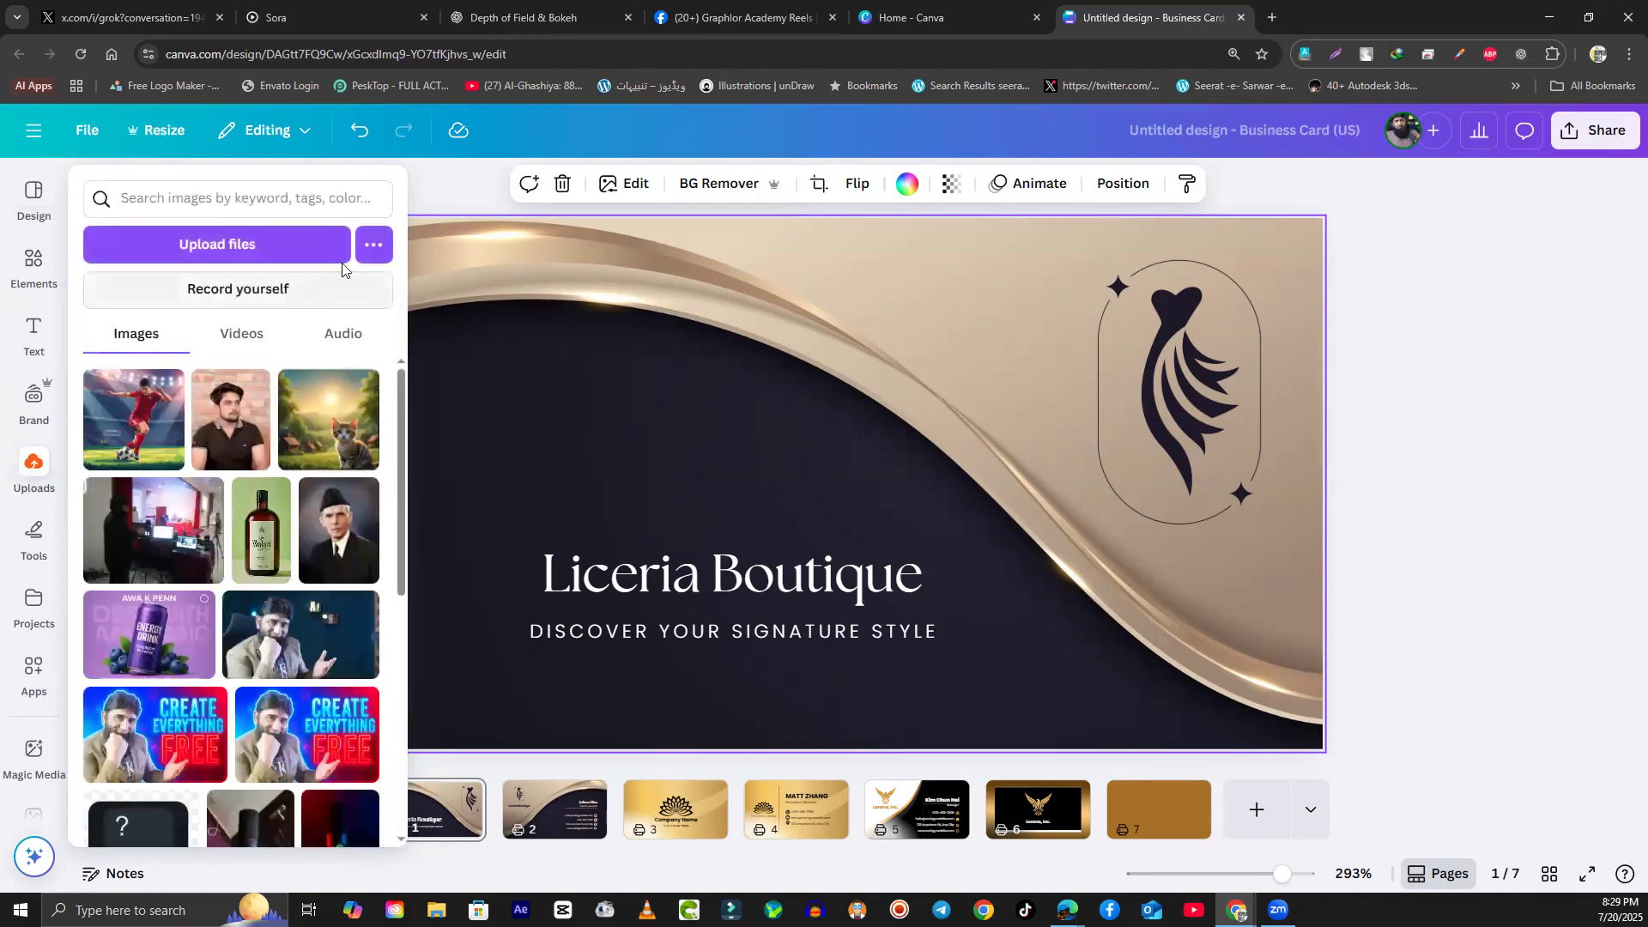
click(43, 195)
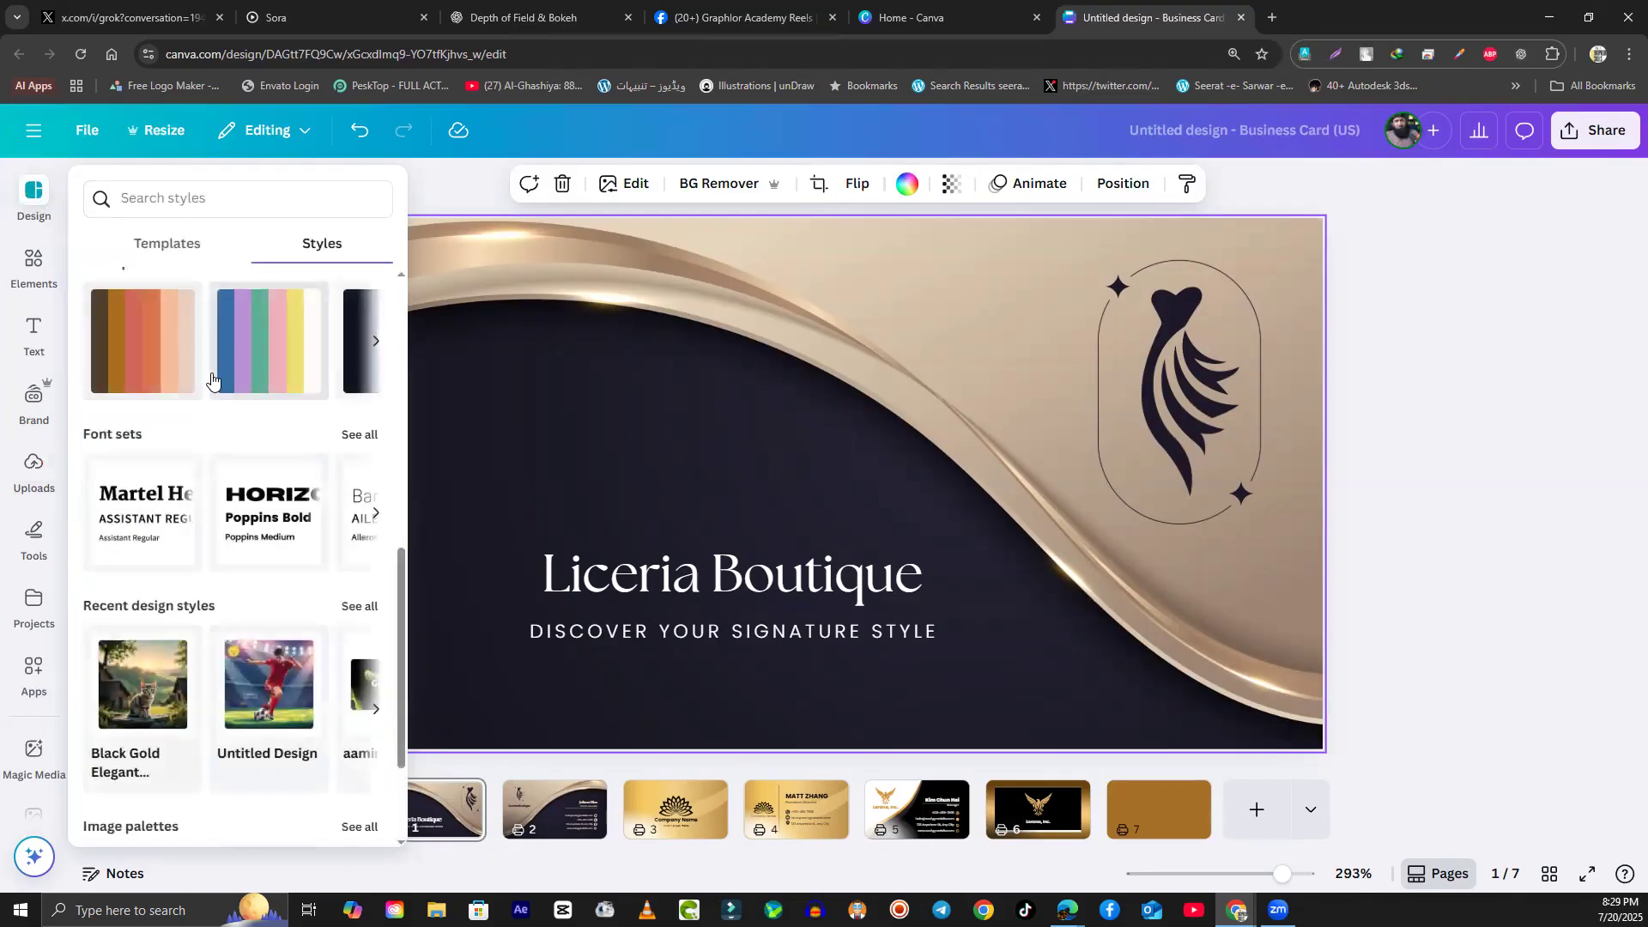
scroll(318, 549, up, 5)
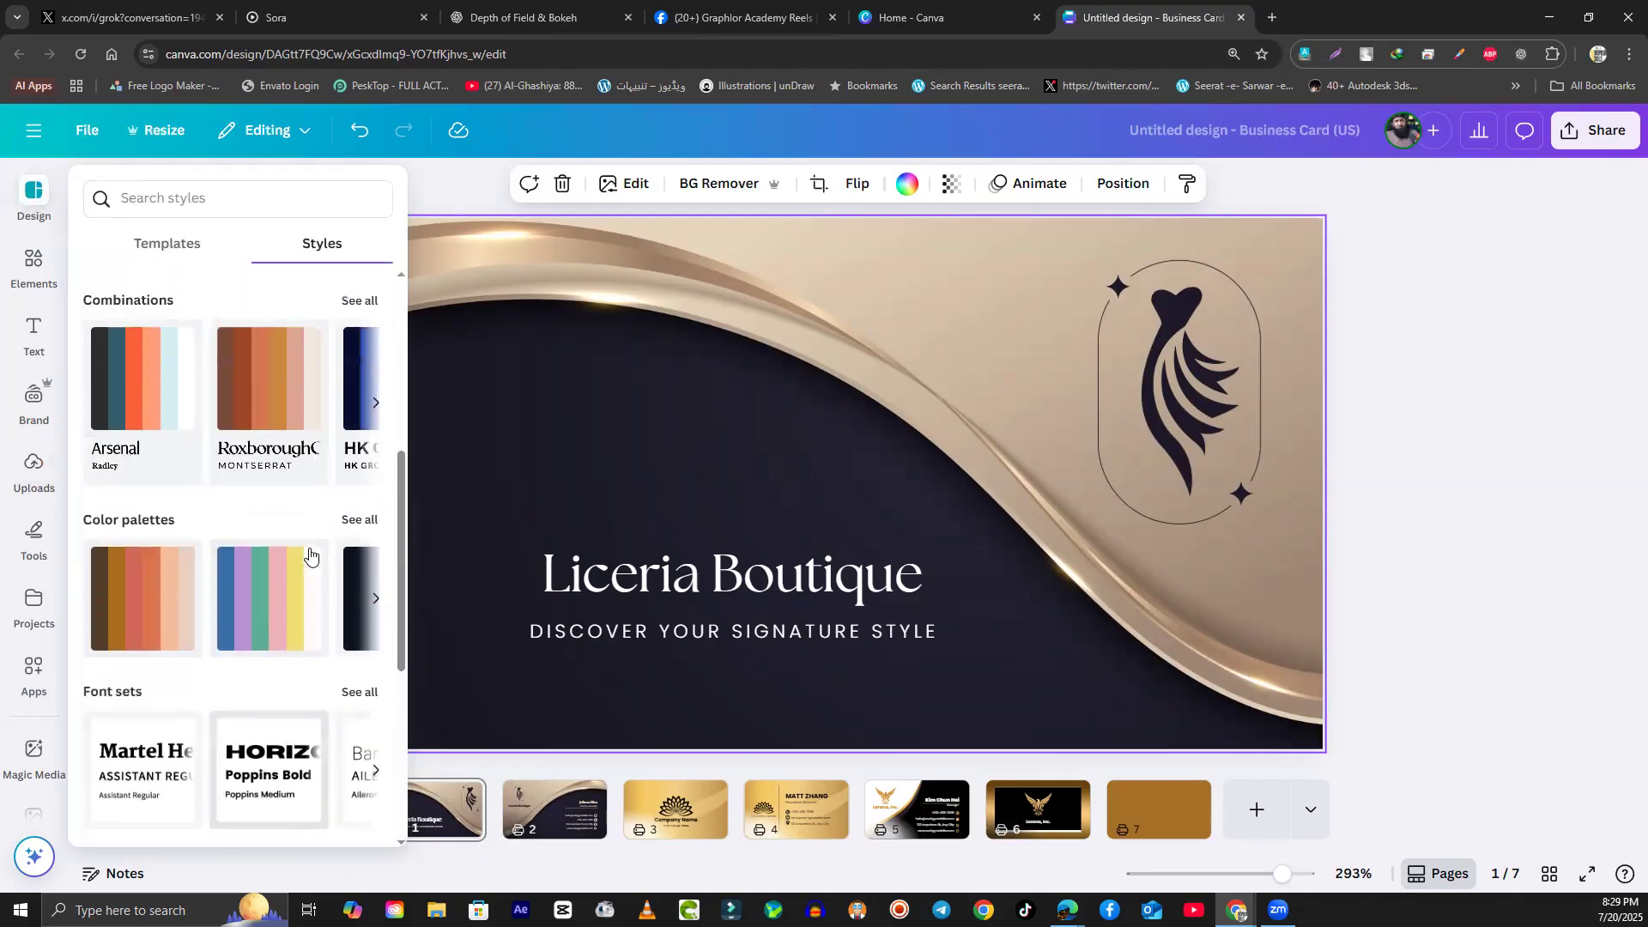
scroll(313, 578, up, 3)
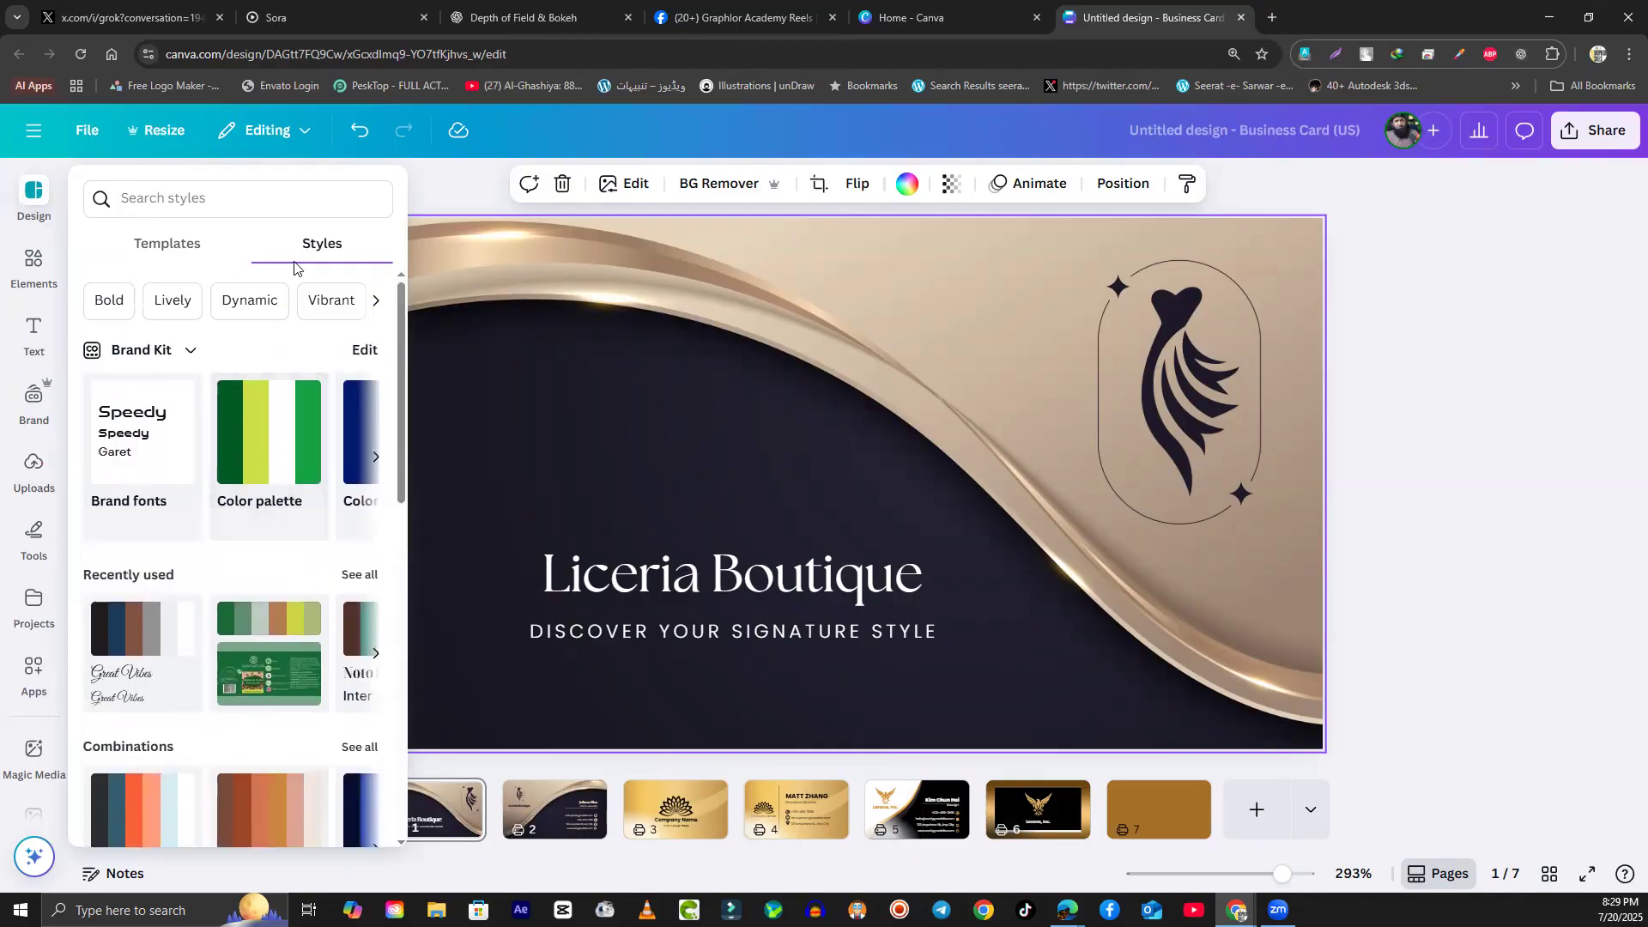
Step: Filter the styles by Bold, Bright, Vivid, Strong and Loud, and look through the matching combinations, color palettes and font sets
click(112, 305)
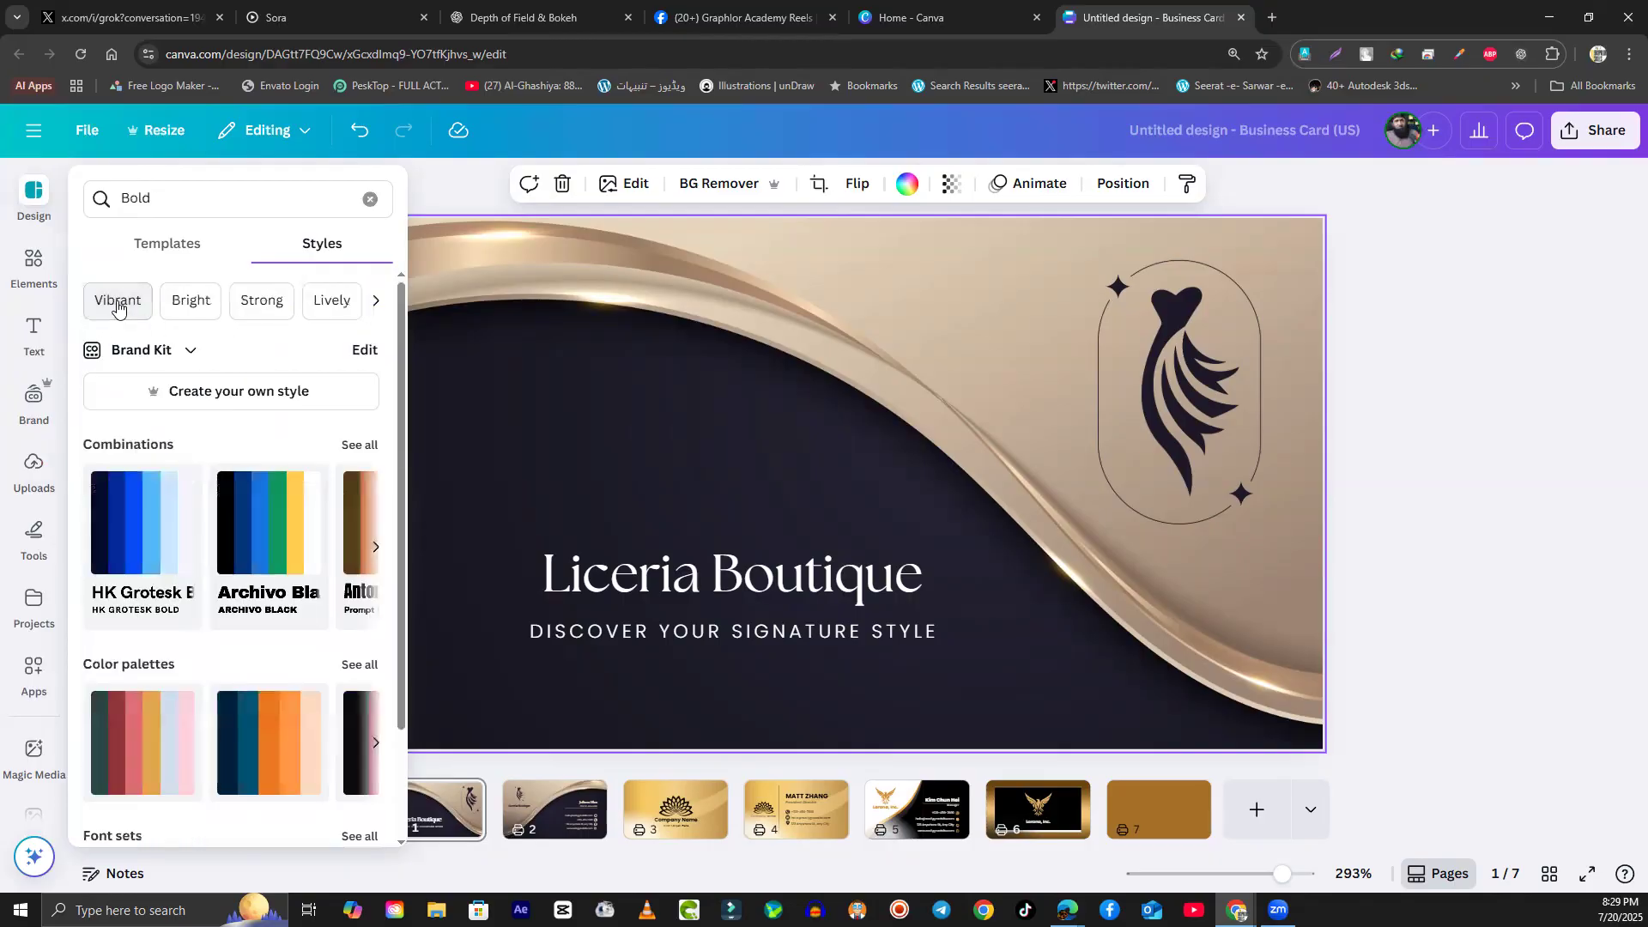
click(191, 306)
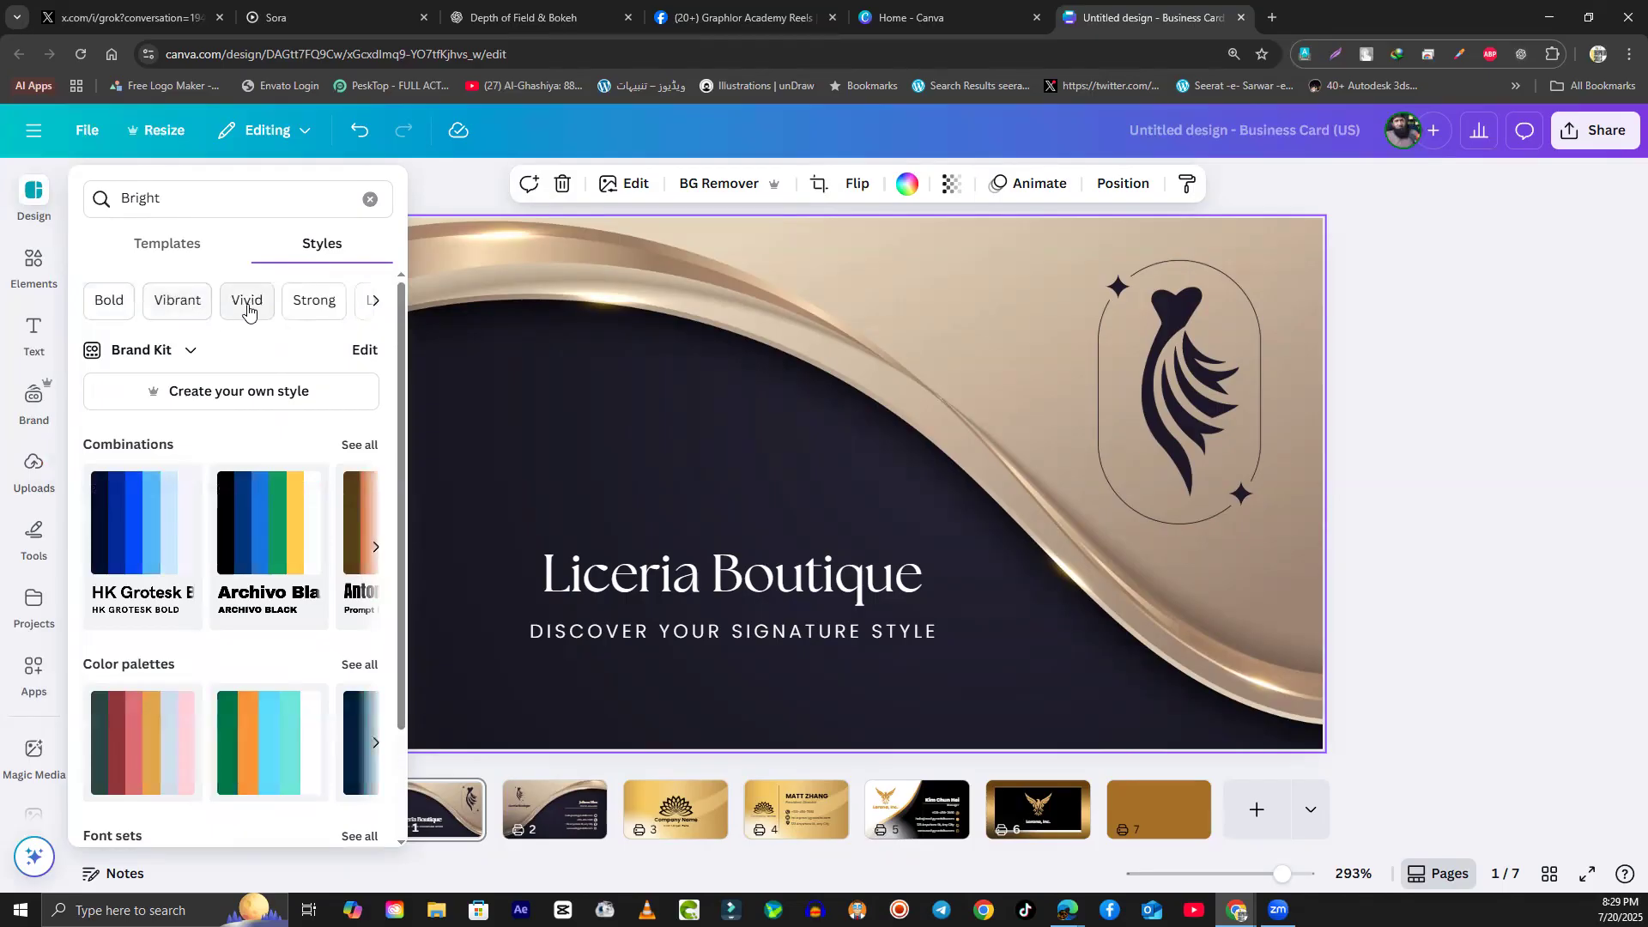
click(248, 309)
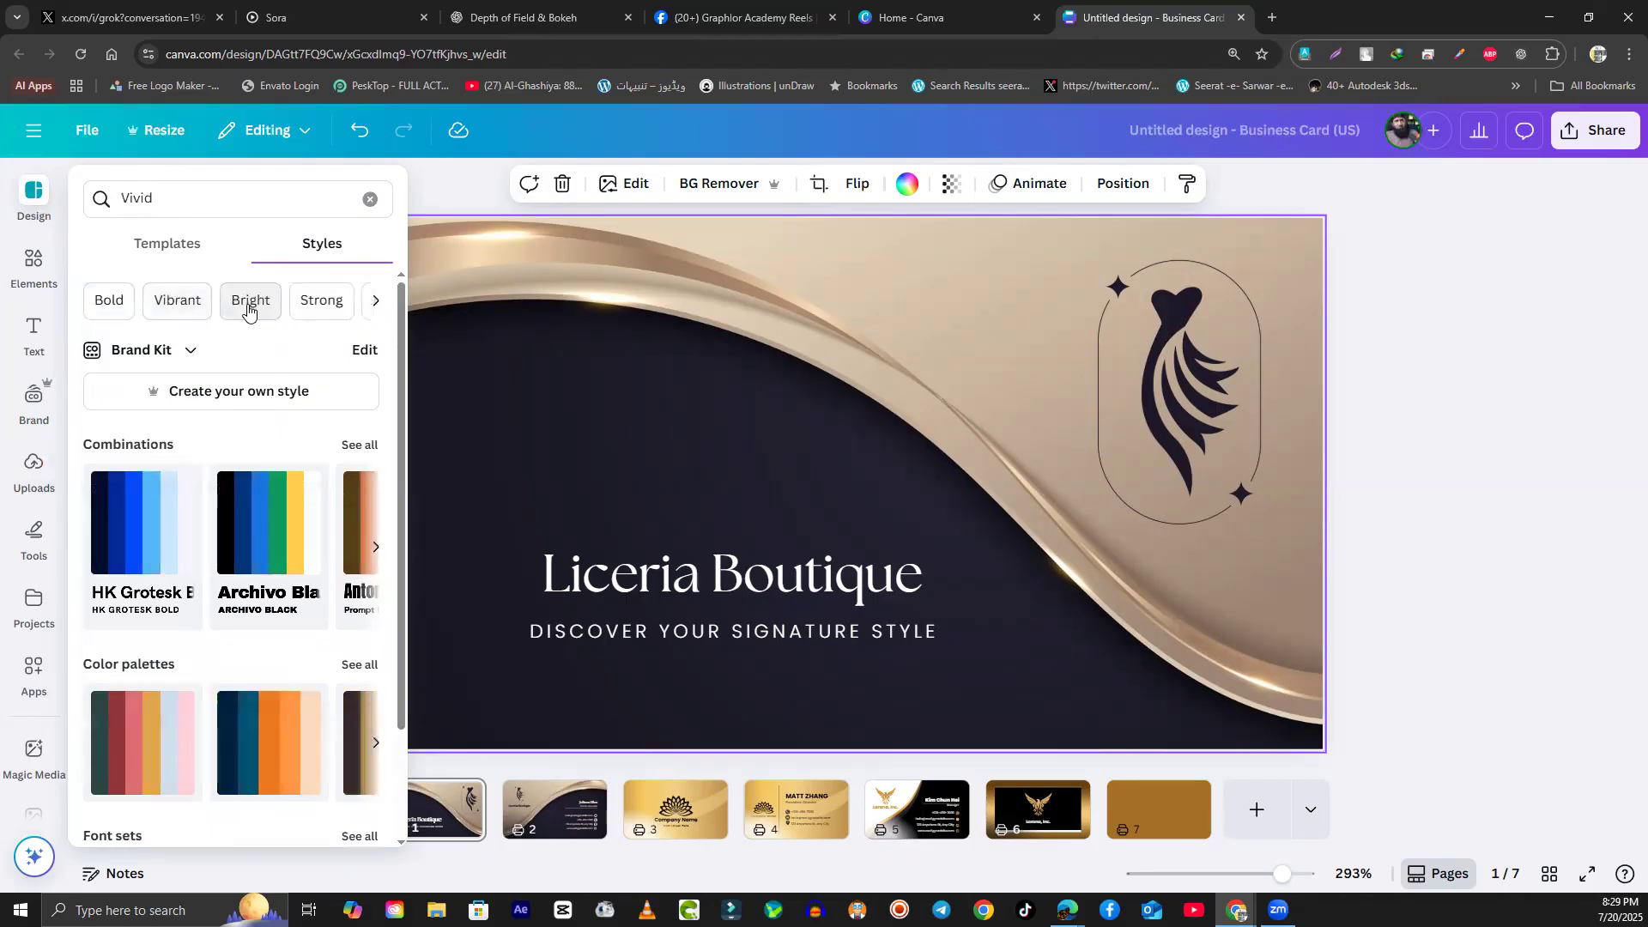
click(320, 302)
click(374, 302)
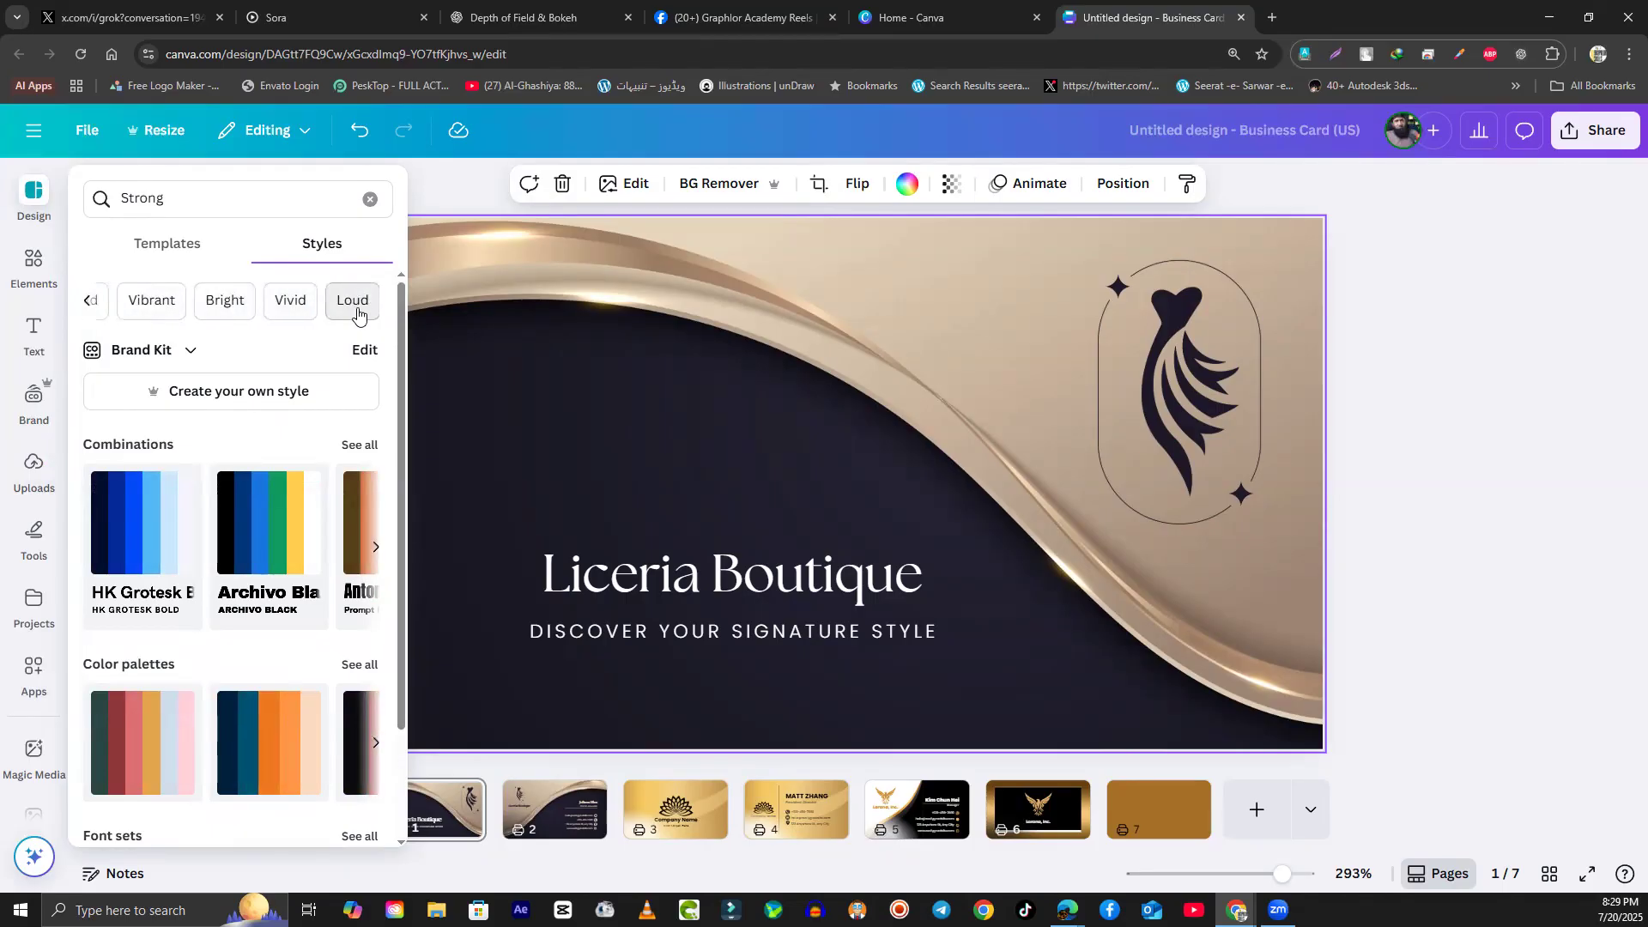
click(358, 315)
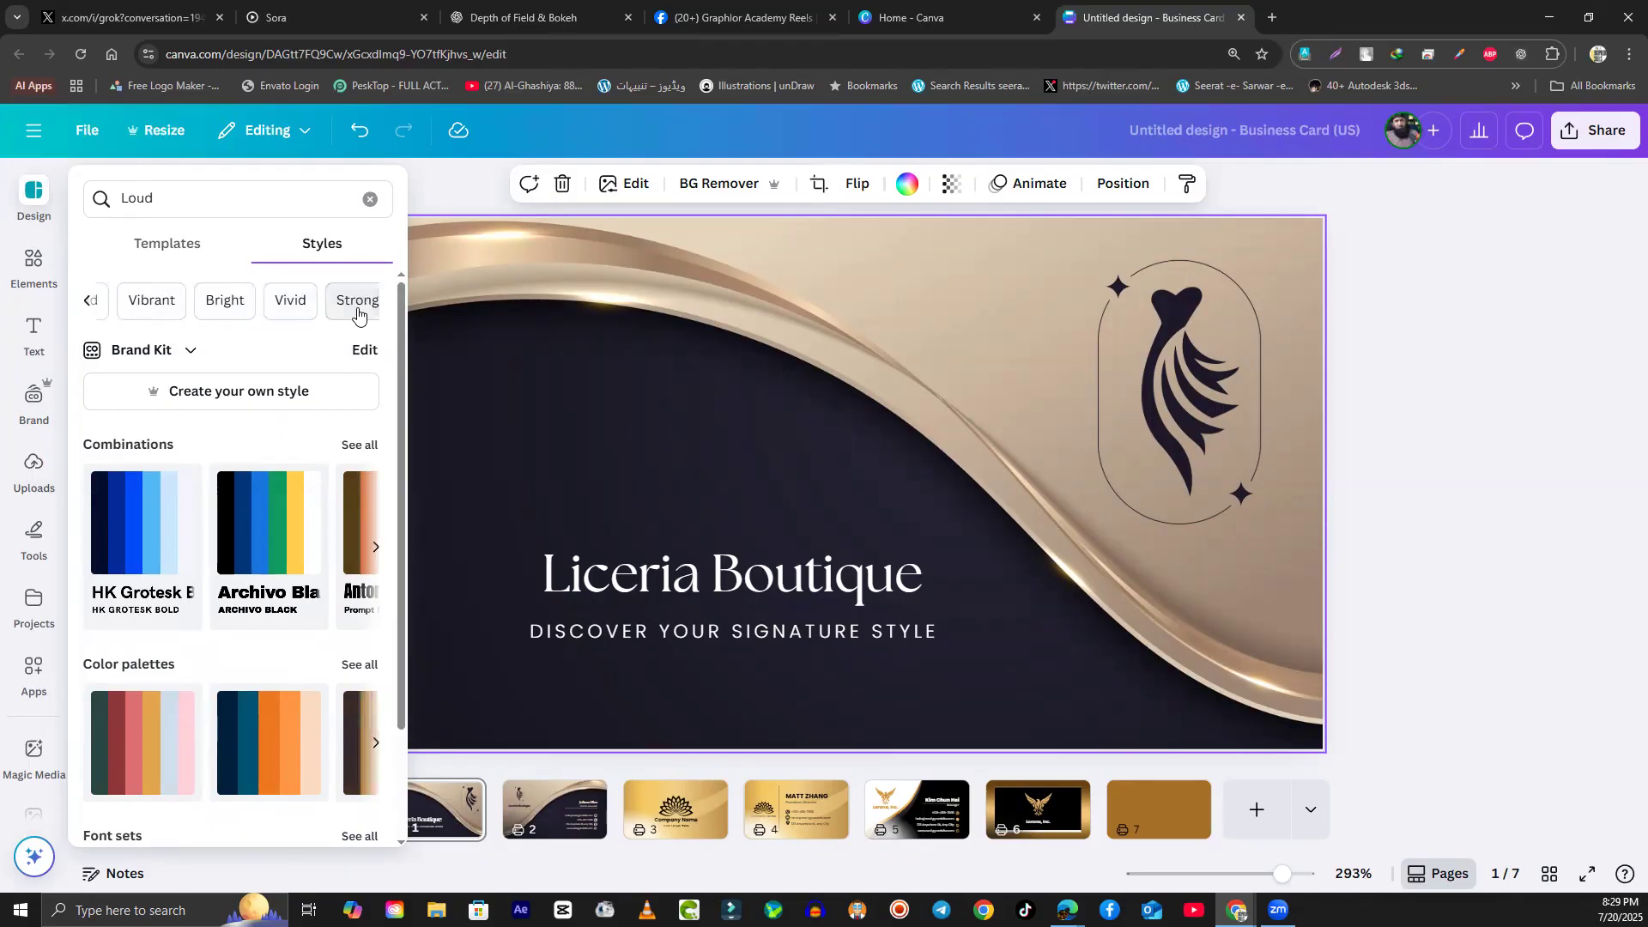
click(91, 304)
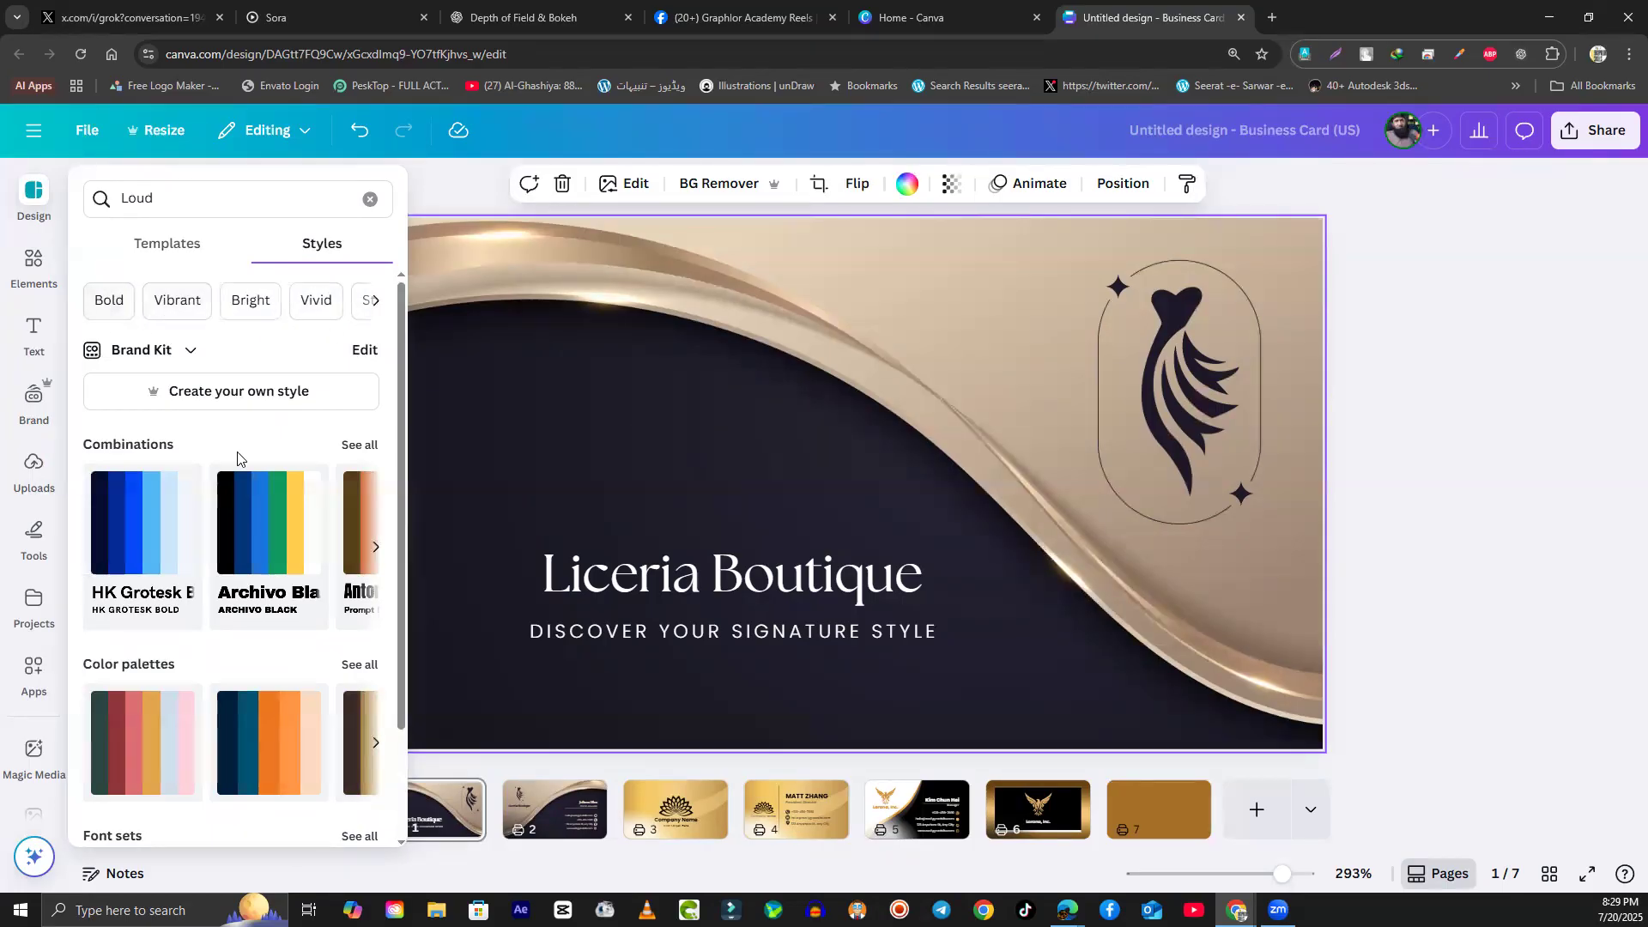
scroll(244, 489, down, 2)
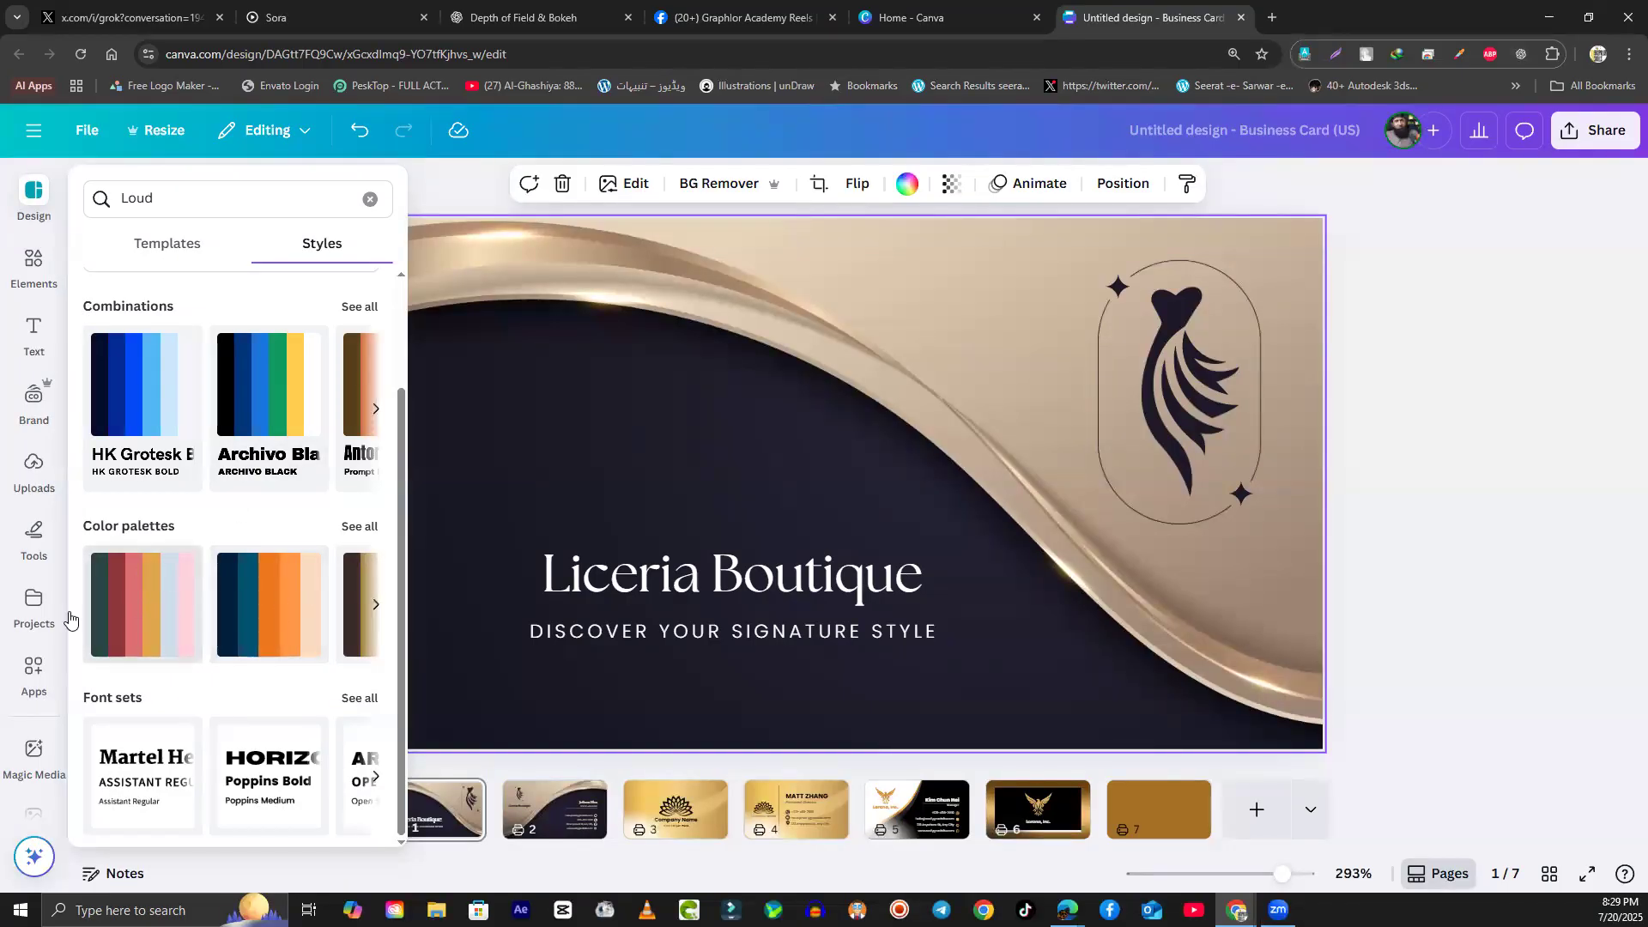
Step: Try the green, red and pink color palette on page 1, and replace it with the navy and orange palette
click(757, 403)
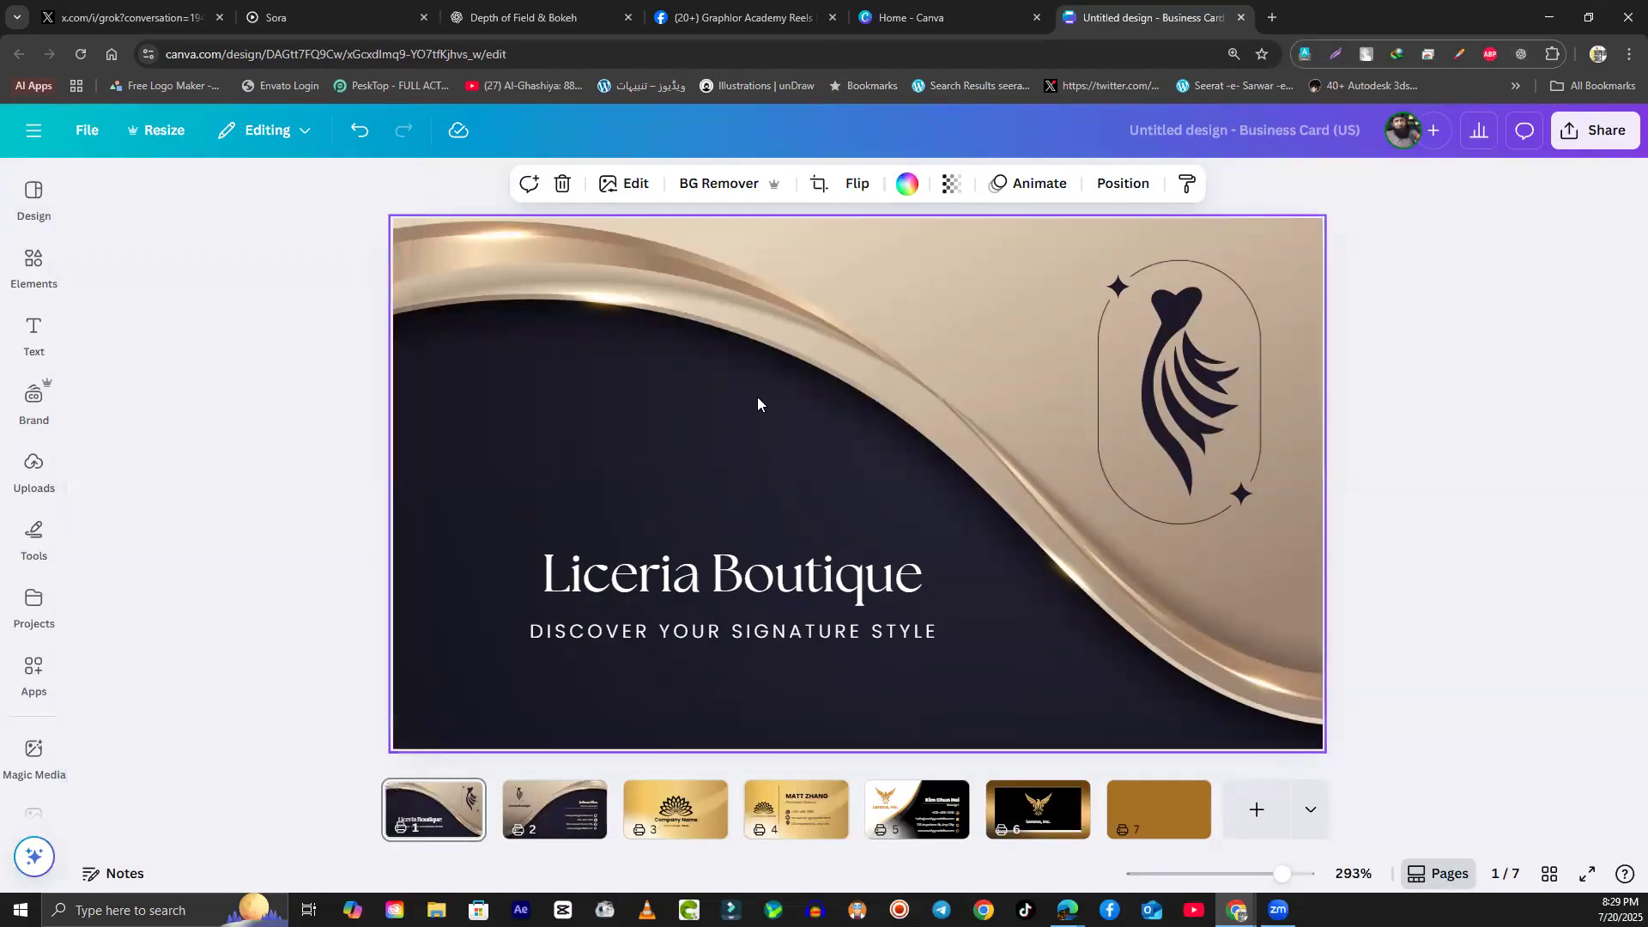
click(33, 197)
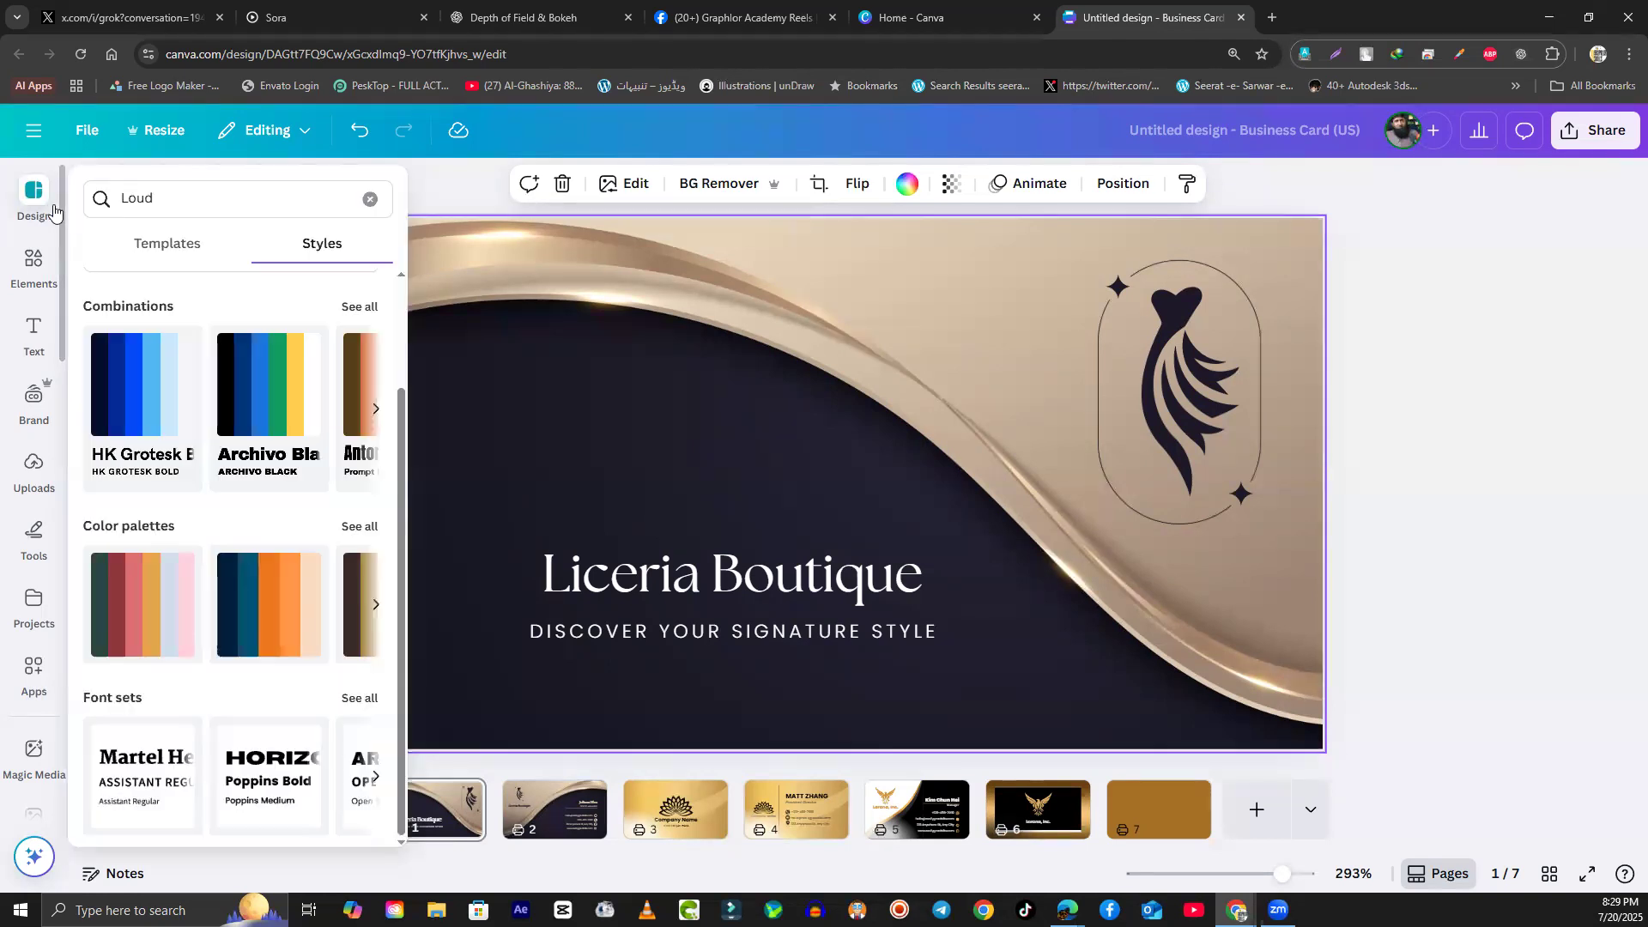
click(145, 631)
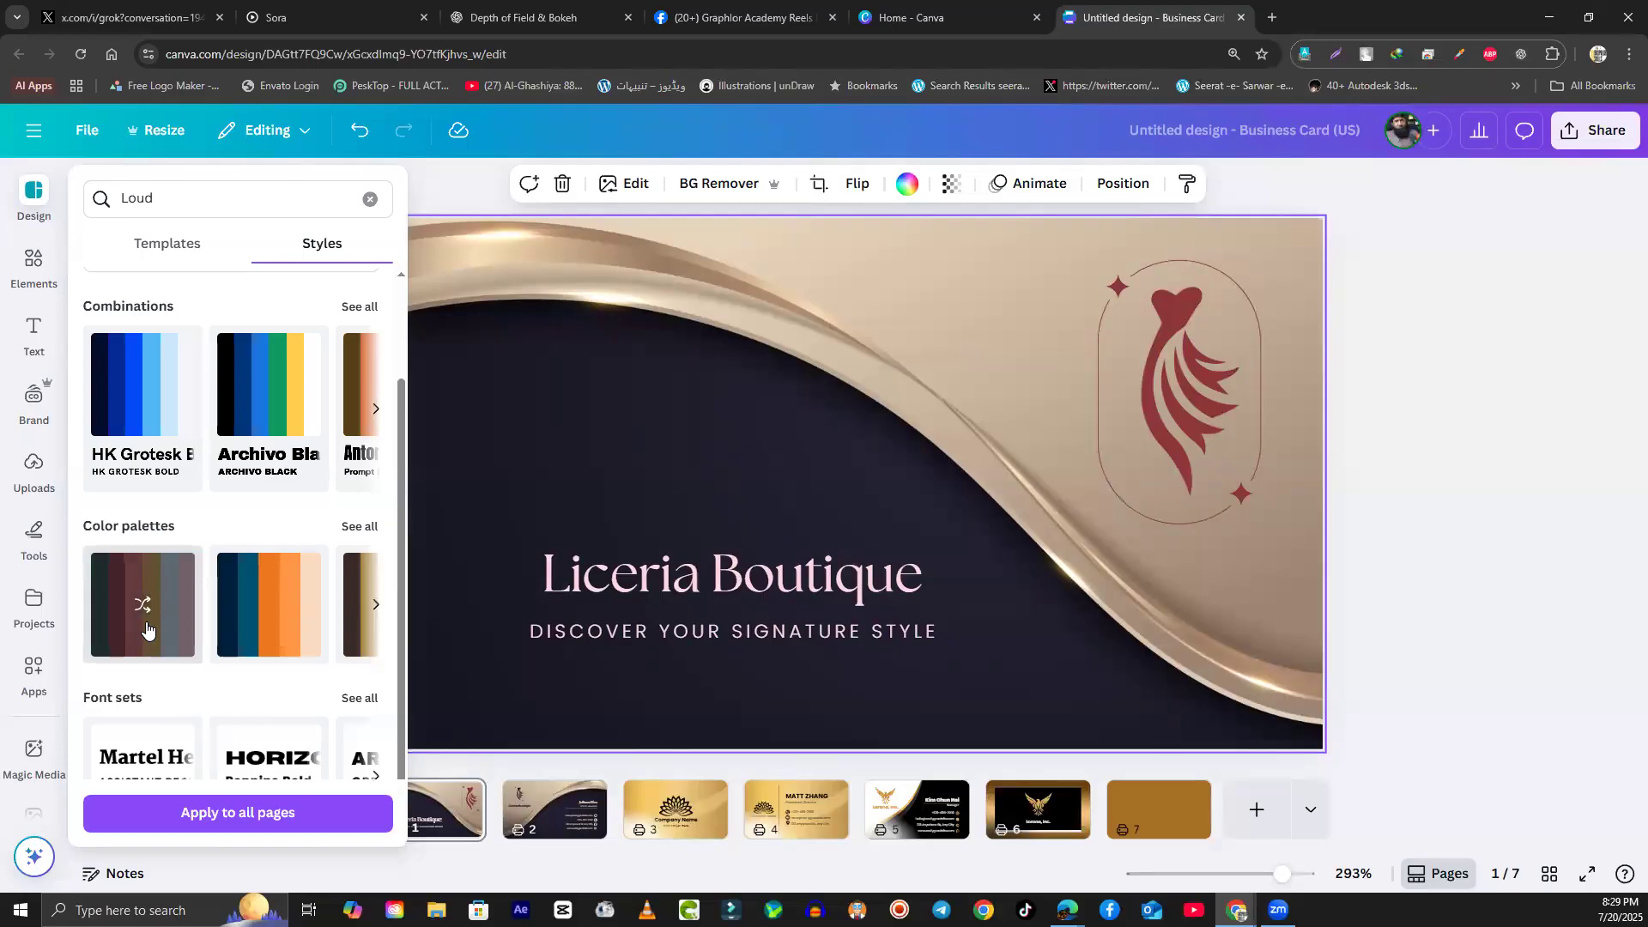
click(1157, 440)
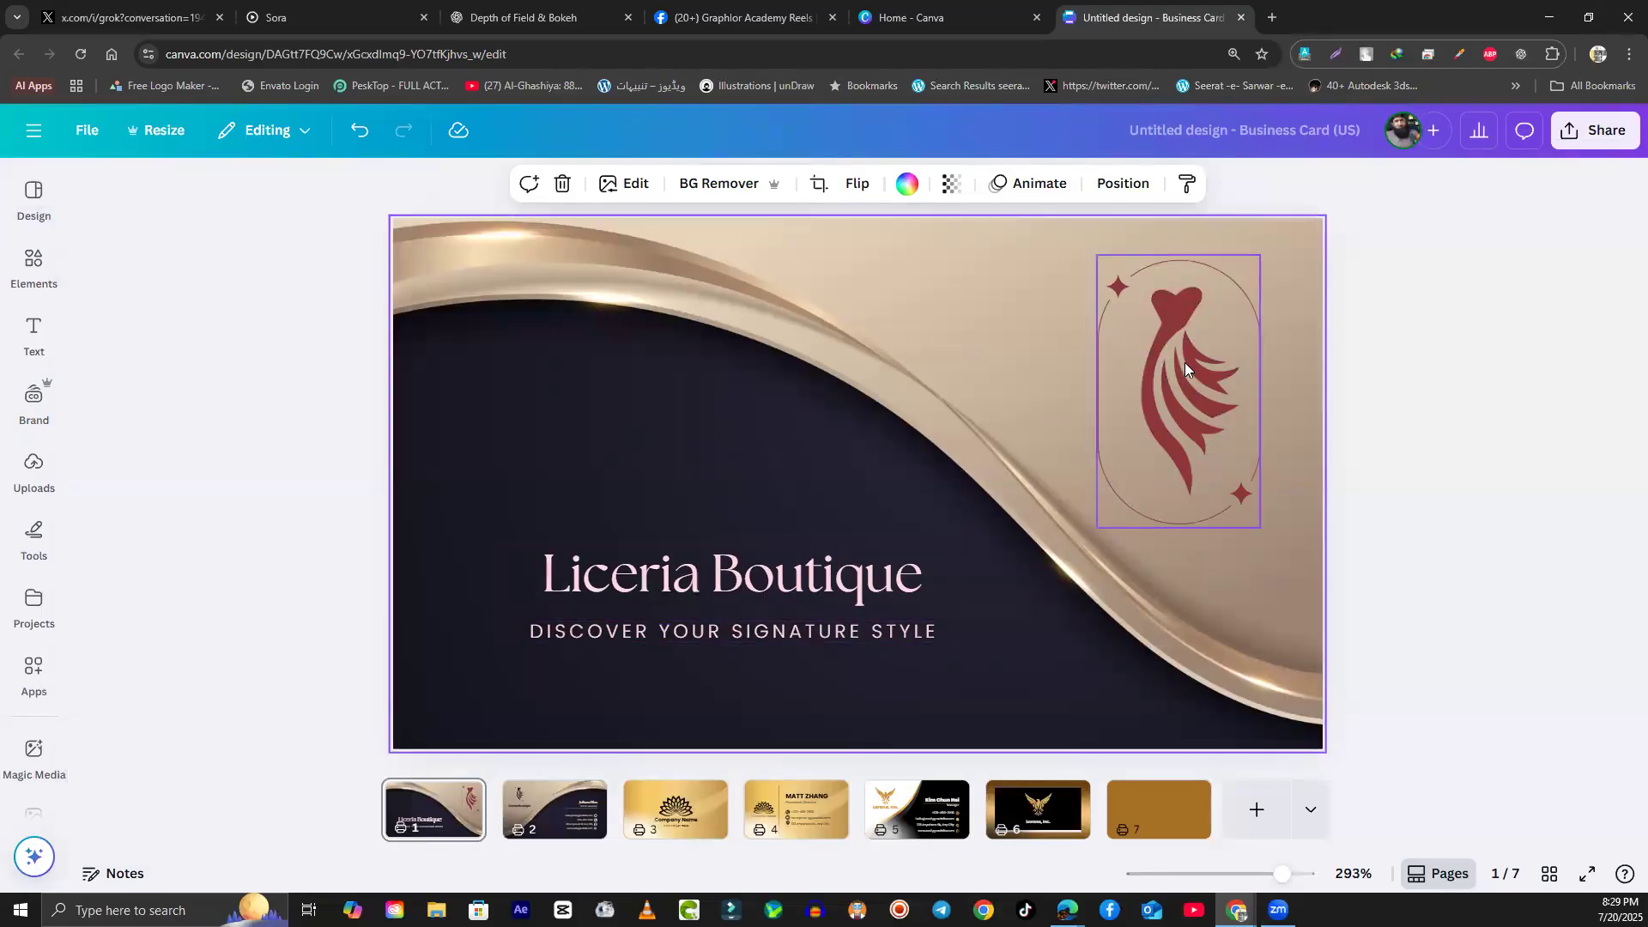
click(33, 196)
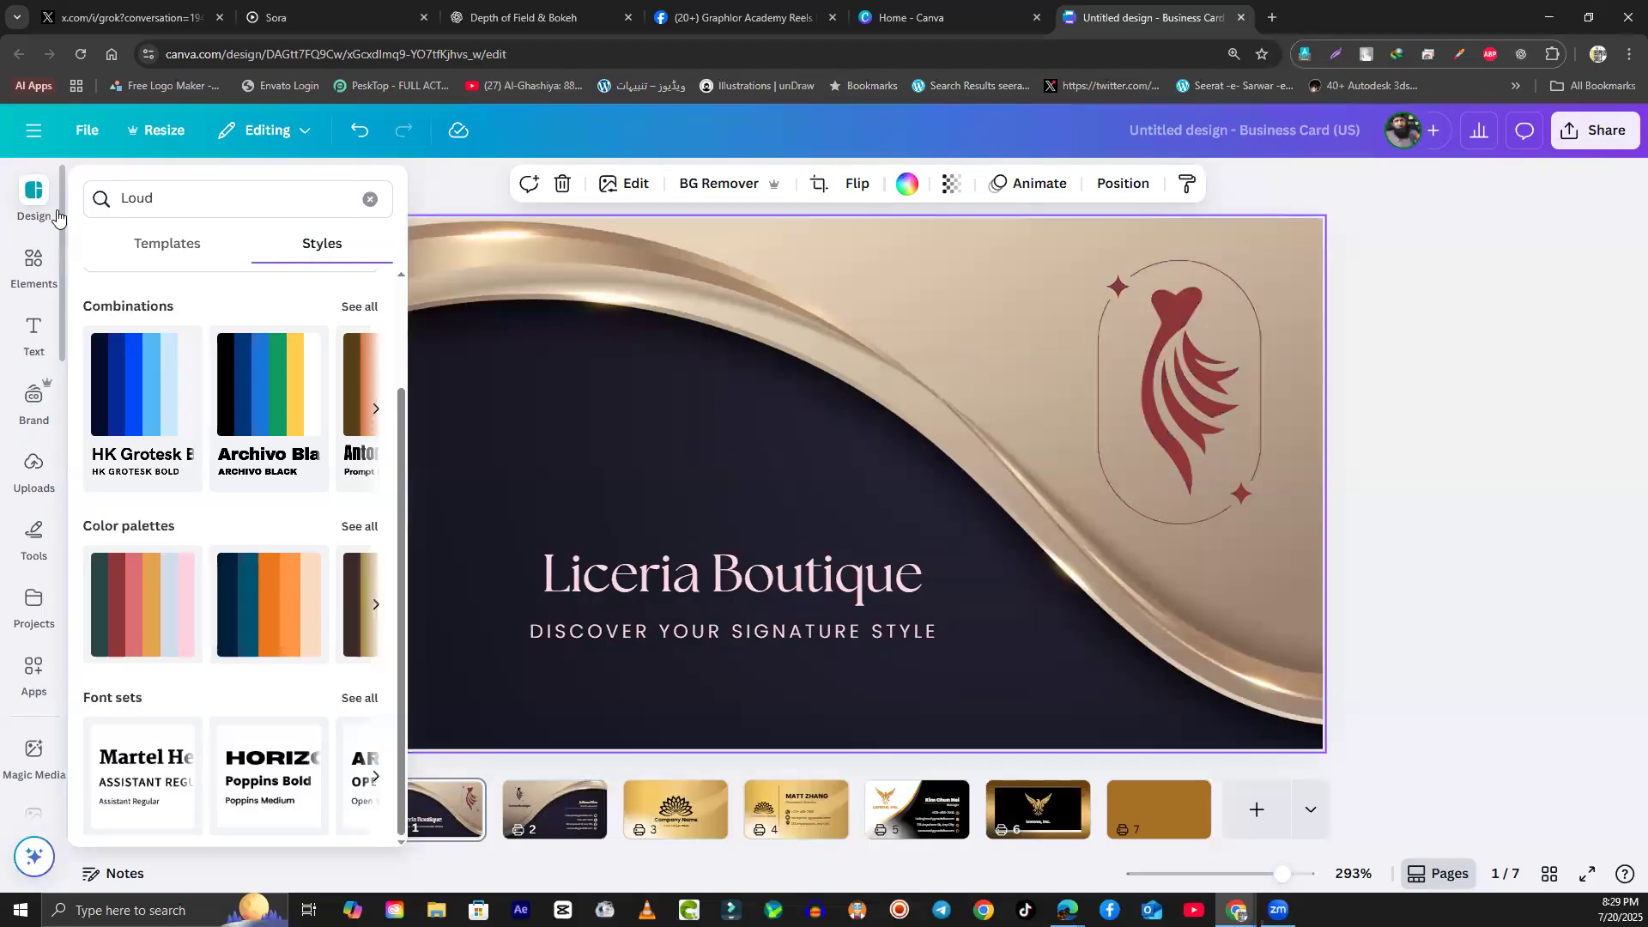
click(264, 599)
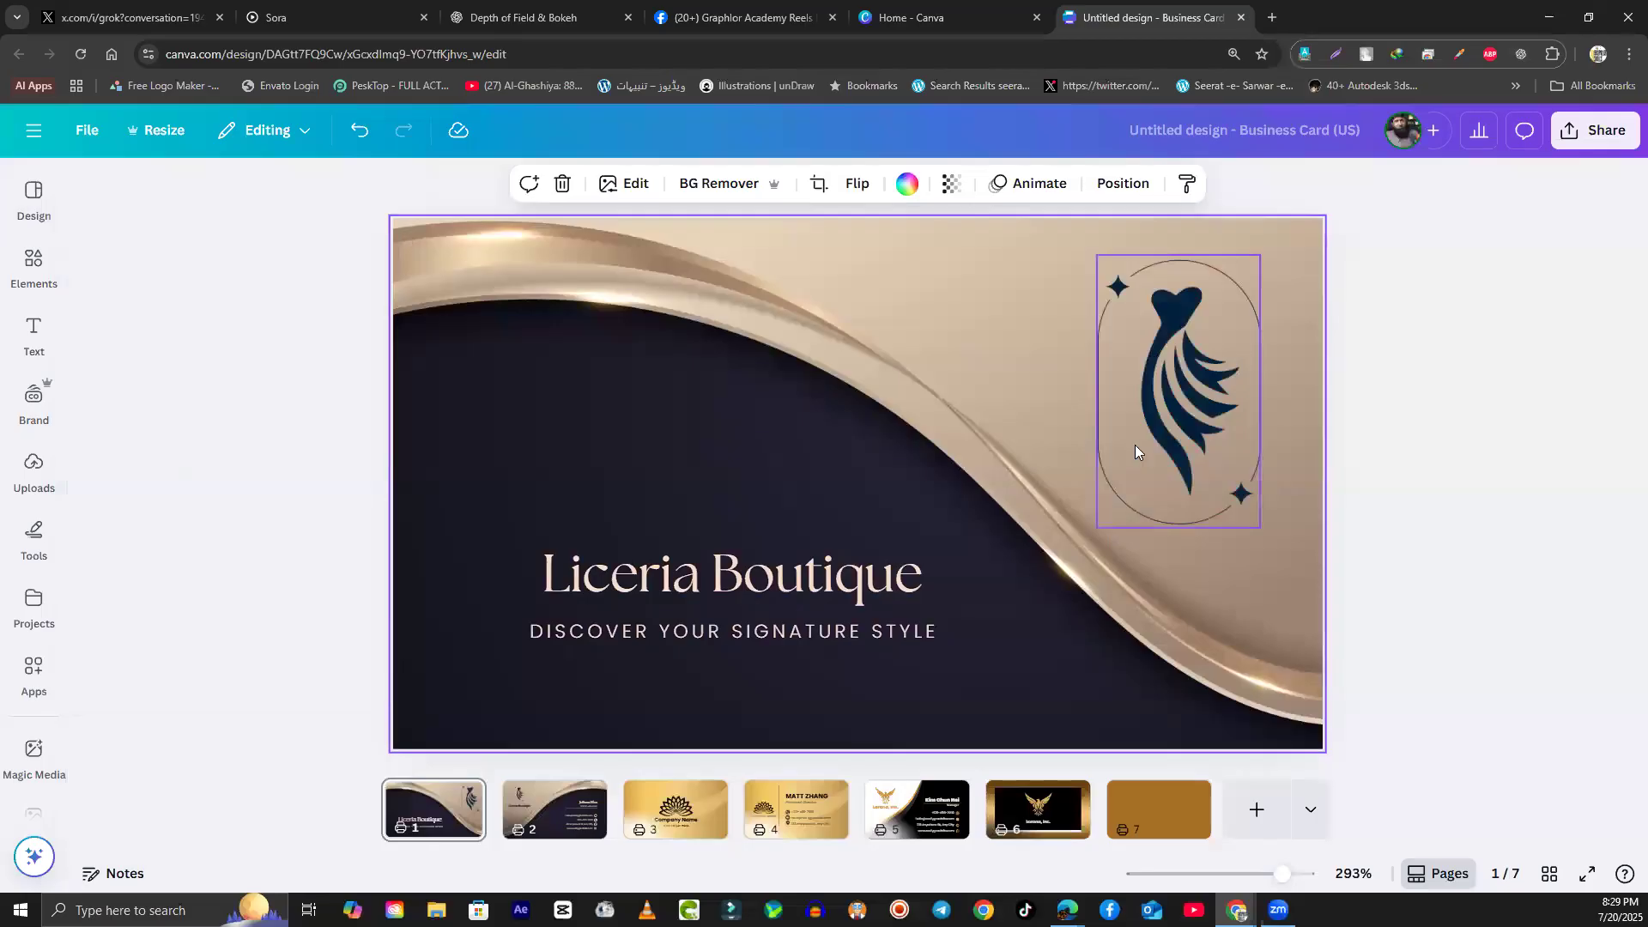
Step: Try the Brand Kit's green, navy and purple color palettes on the lotus logo card on page 3
click(714, 828)
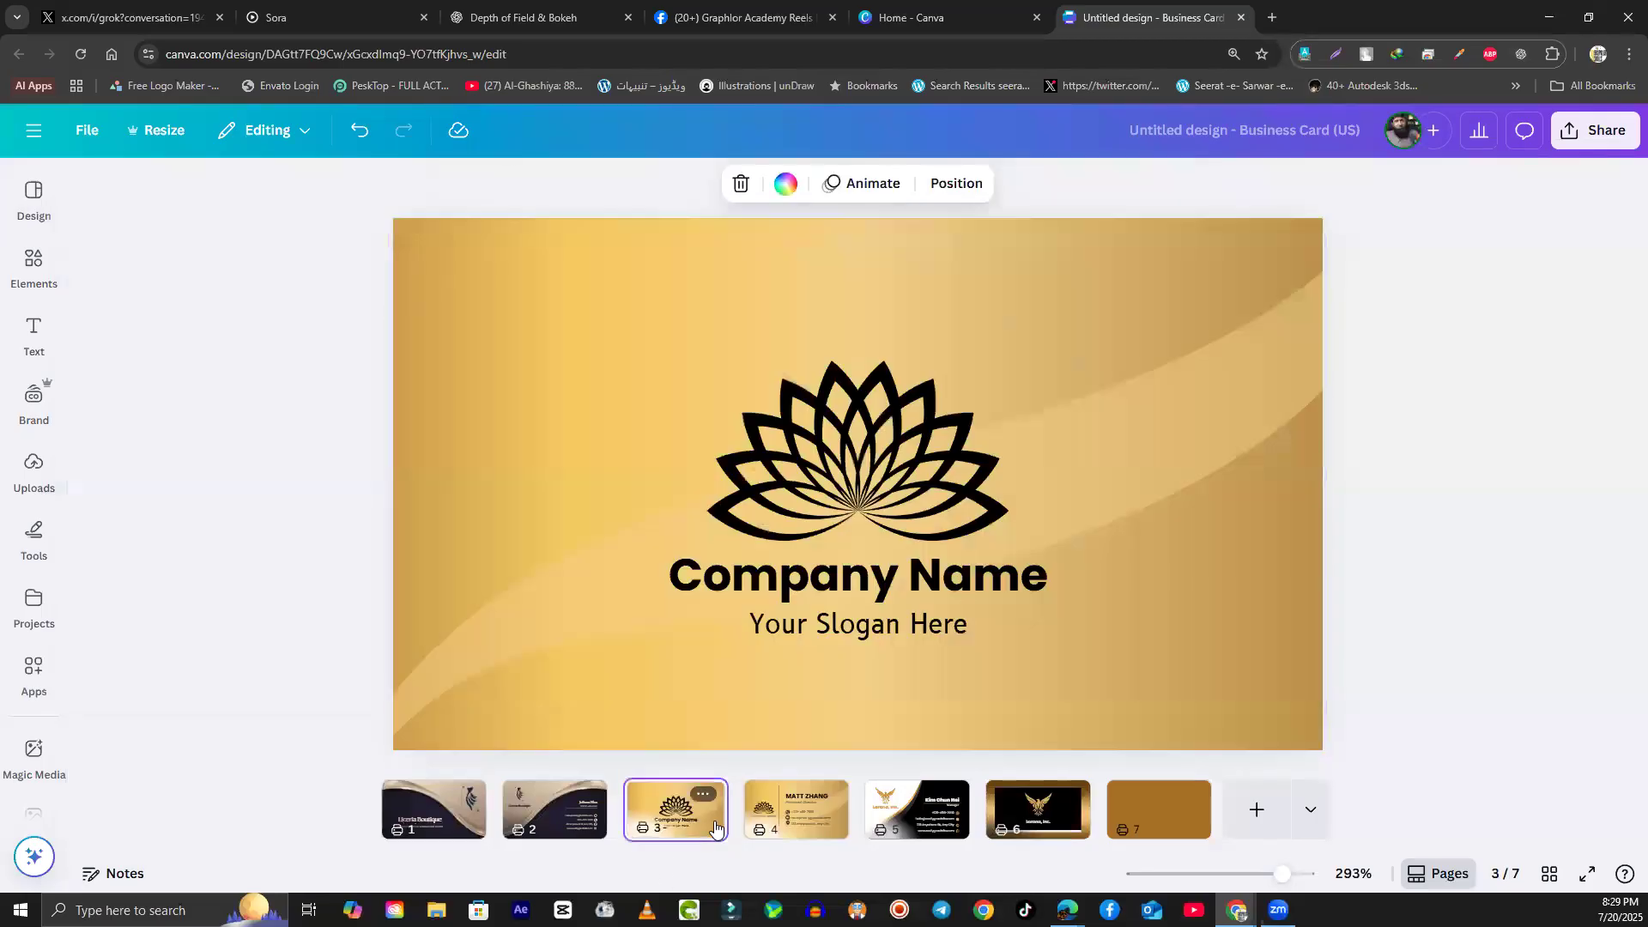
mouse_move(48, 220)
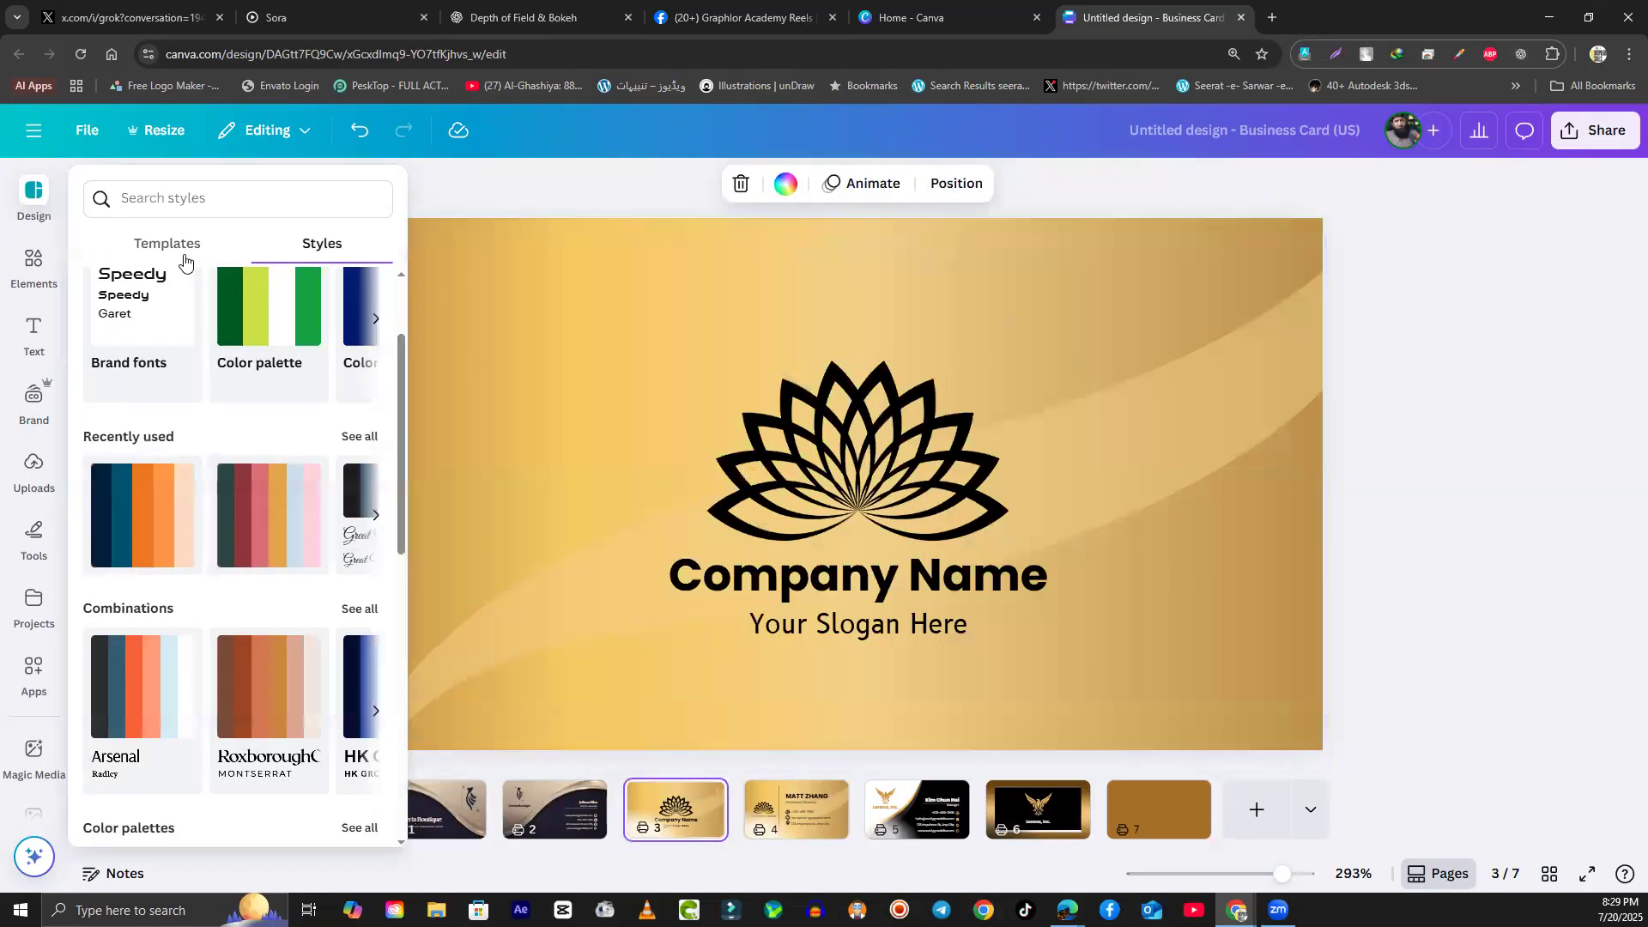
click(276, 316)
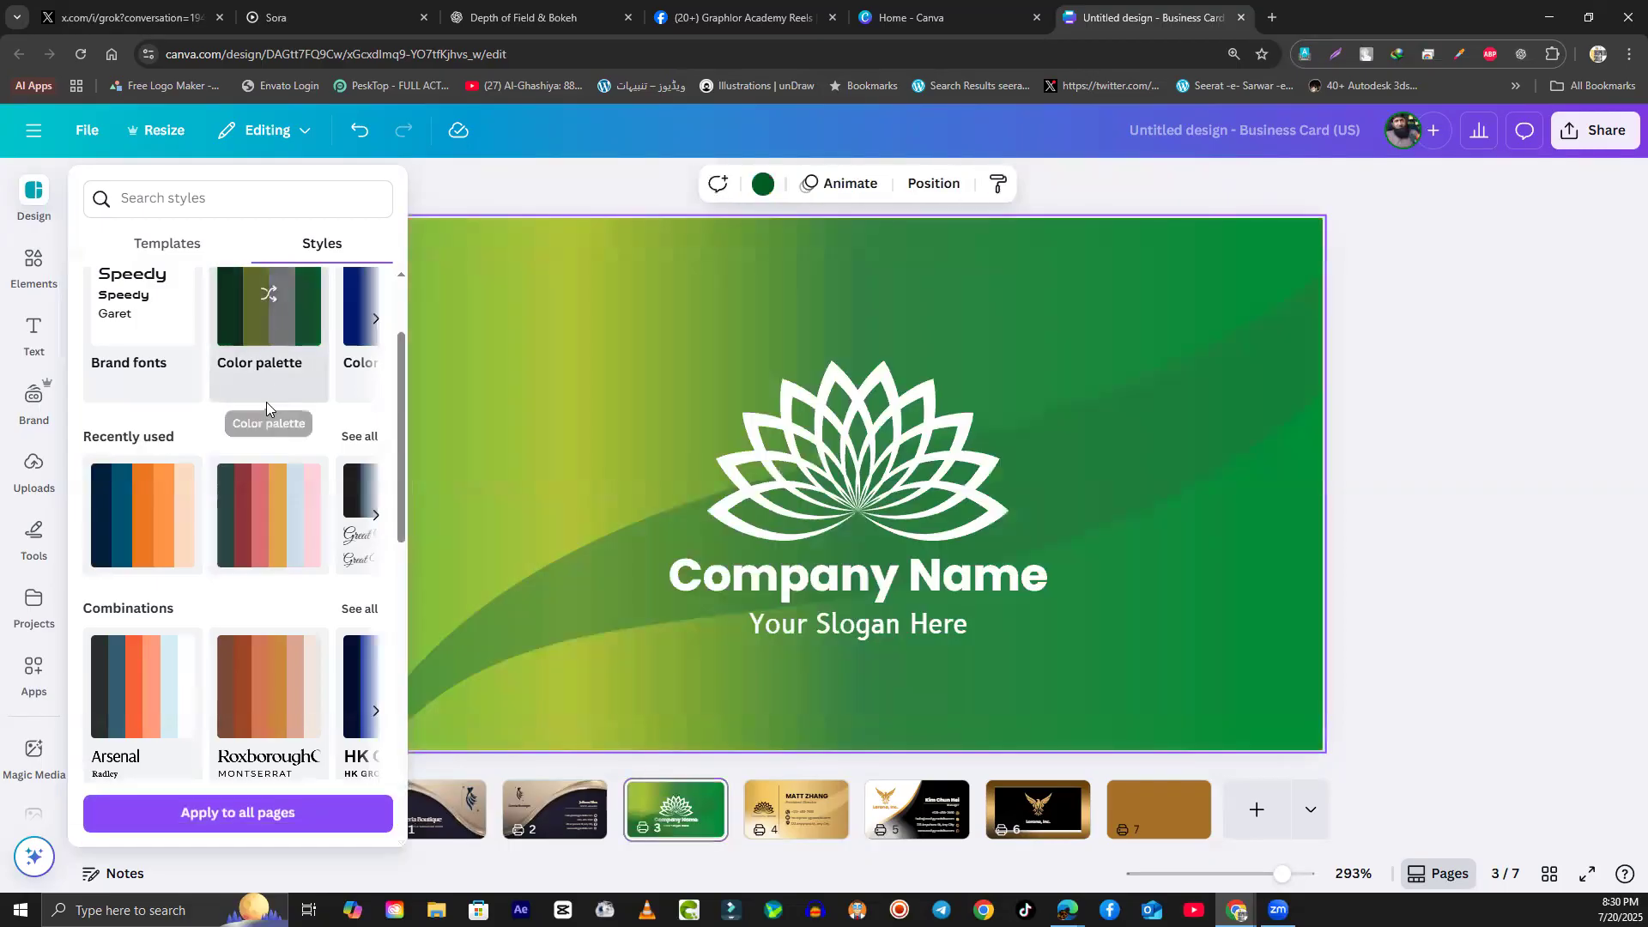
scroll(266, 402, up, 2)
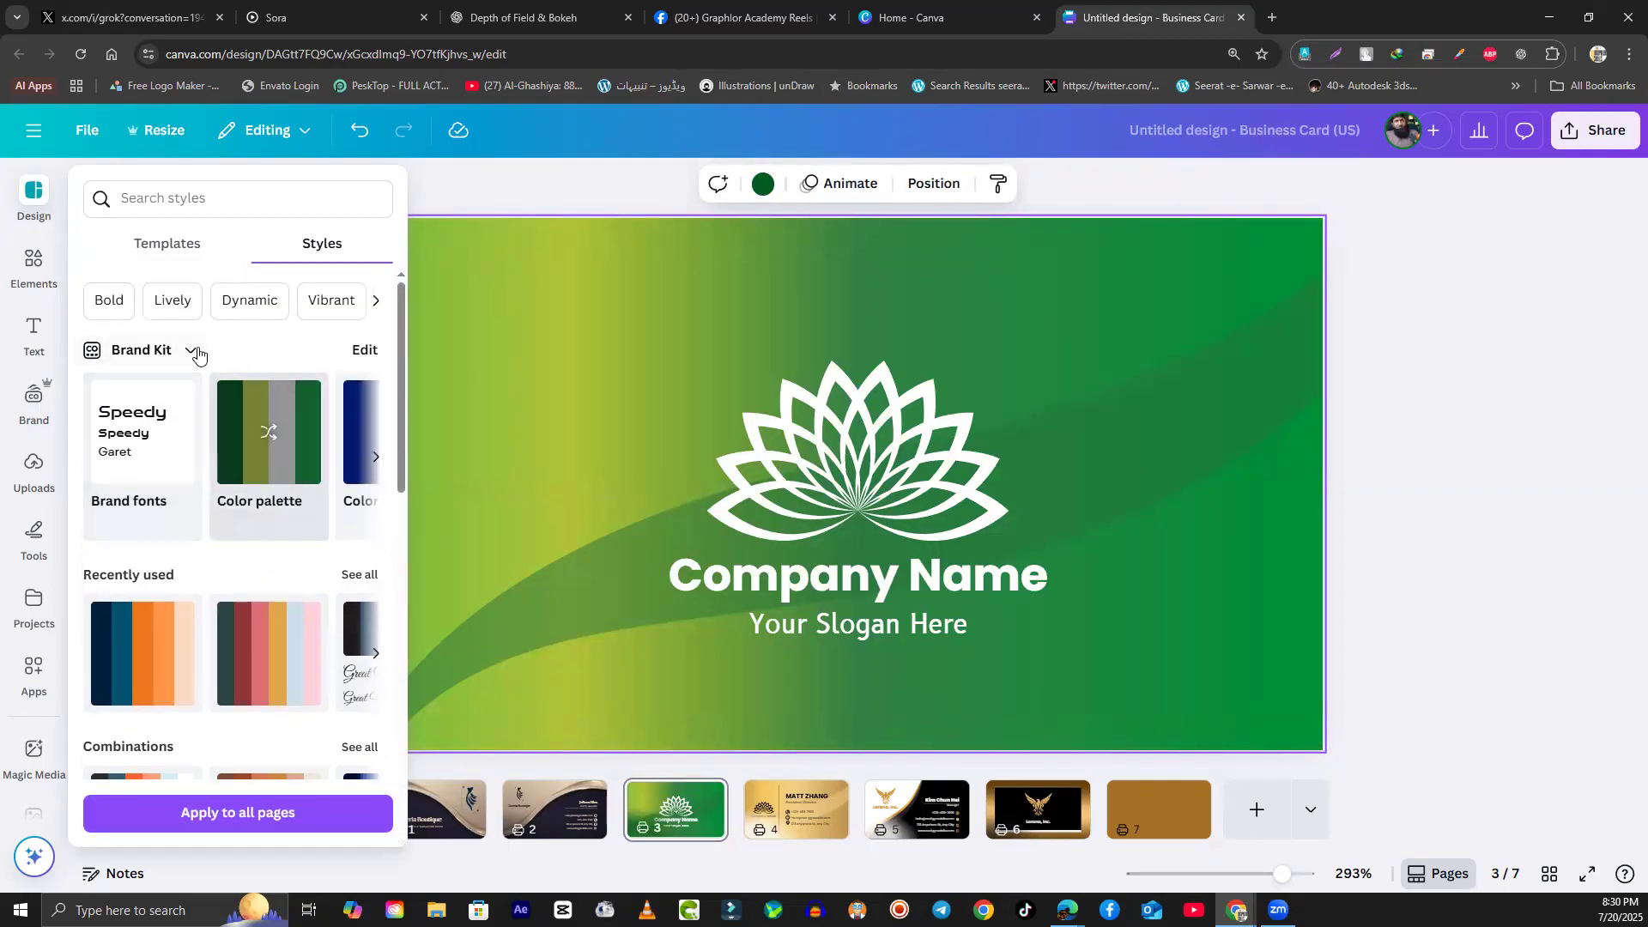
click(376, 457)
click(300, 459)
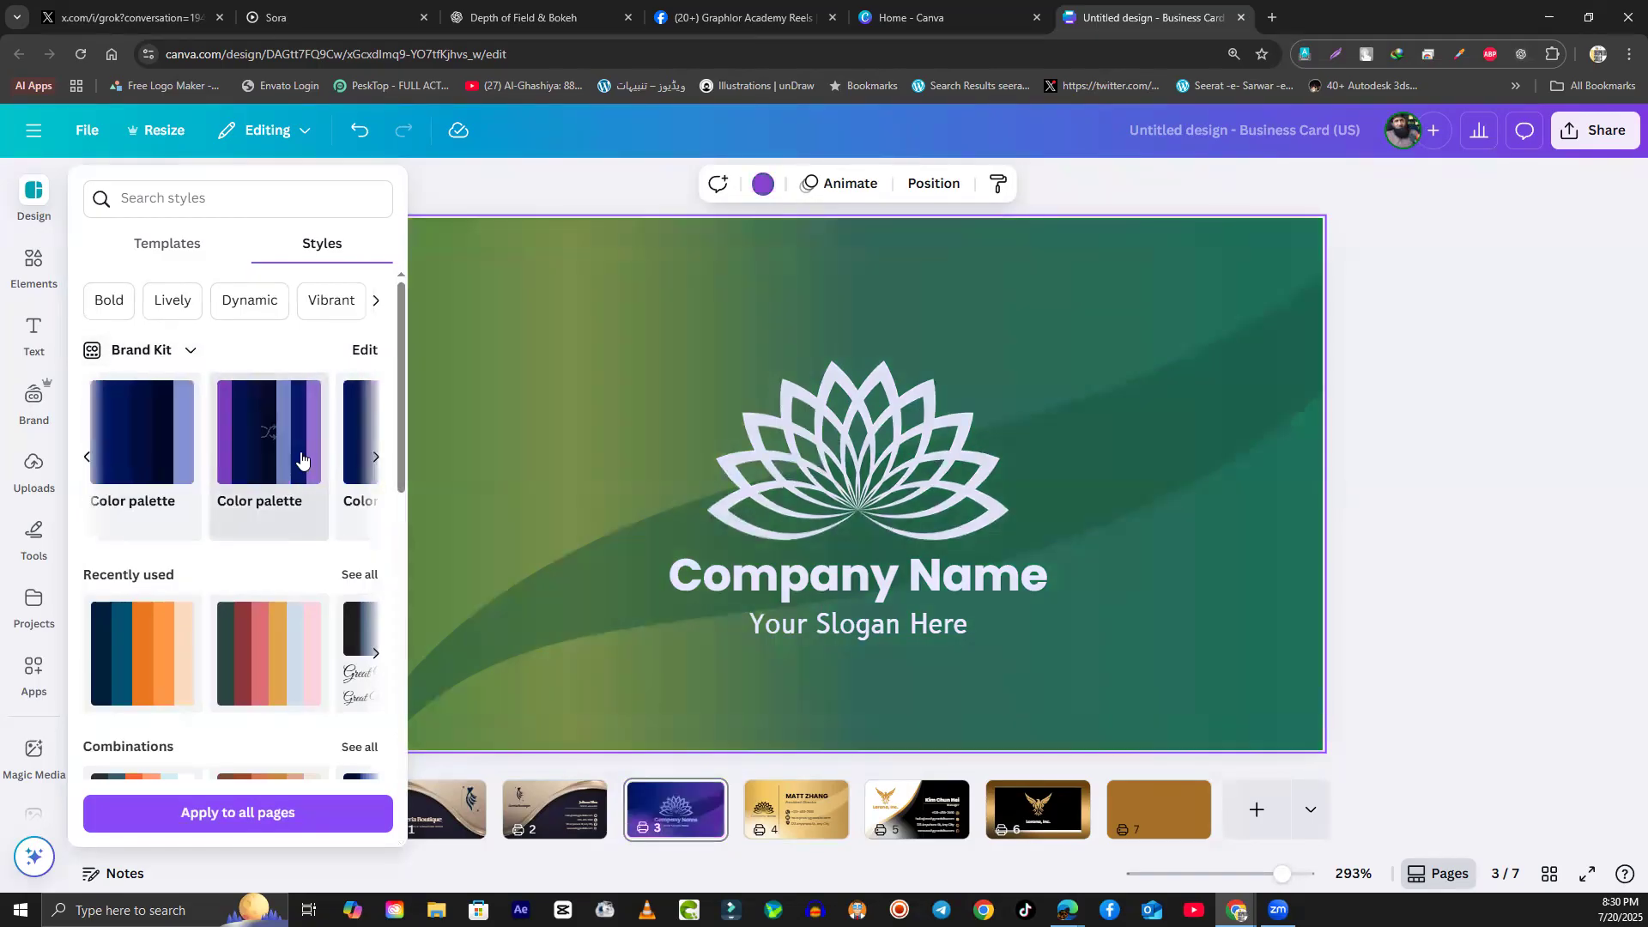
click(376, 457)
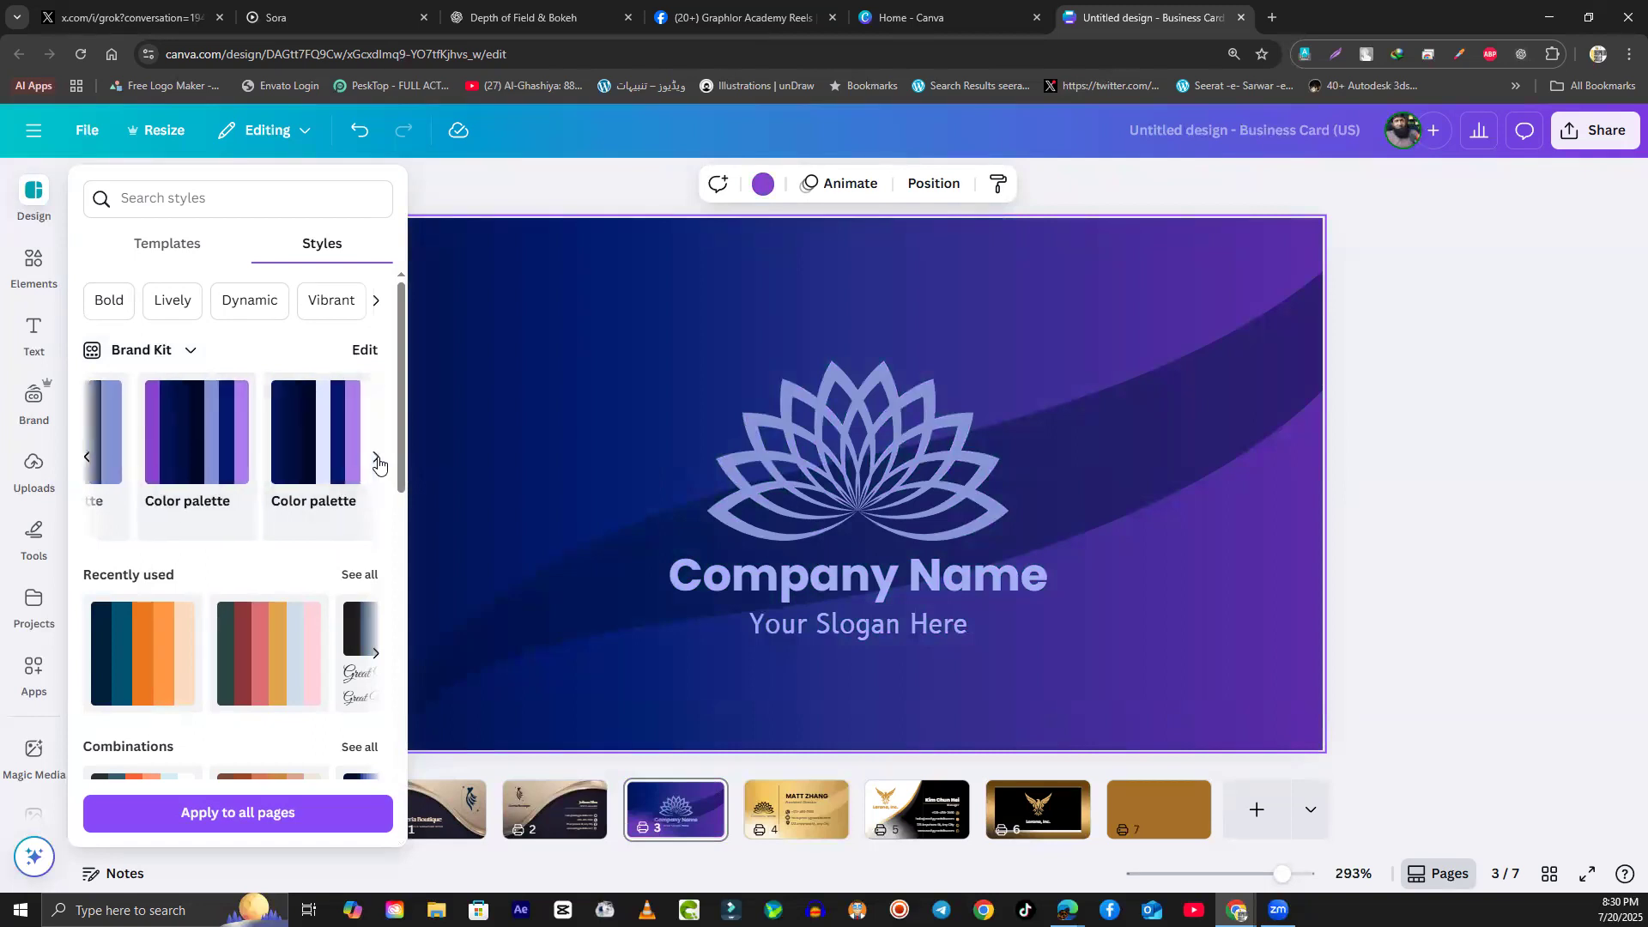
click(305, 461)
click(307, 458)
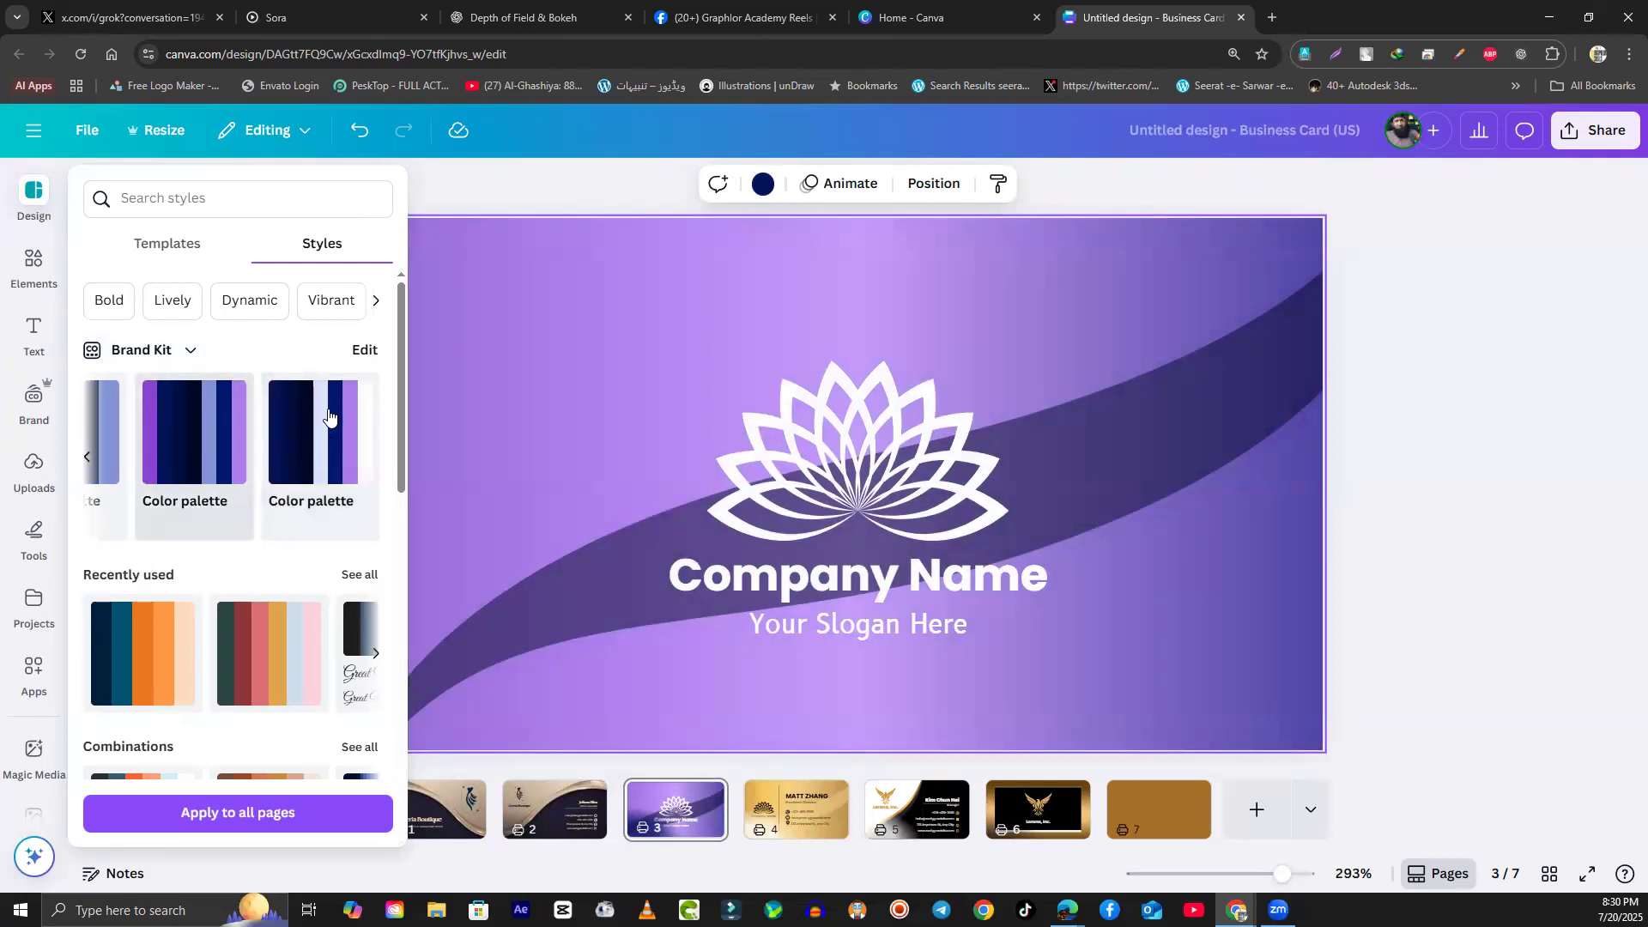
Step: Try the recently used navy-orange and red-pink palettes on page 3, and apply the dark blue Great Vibes style
click(159, 661)
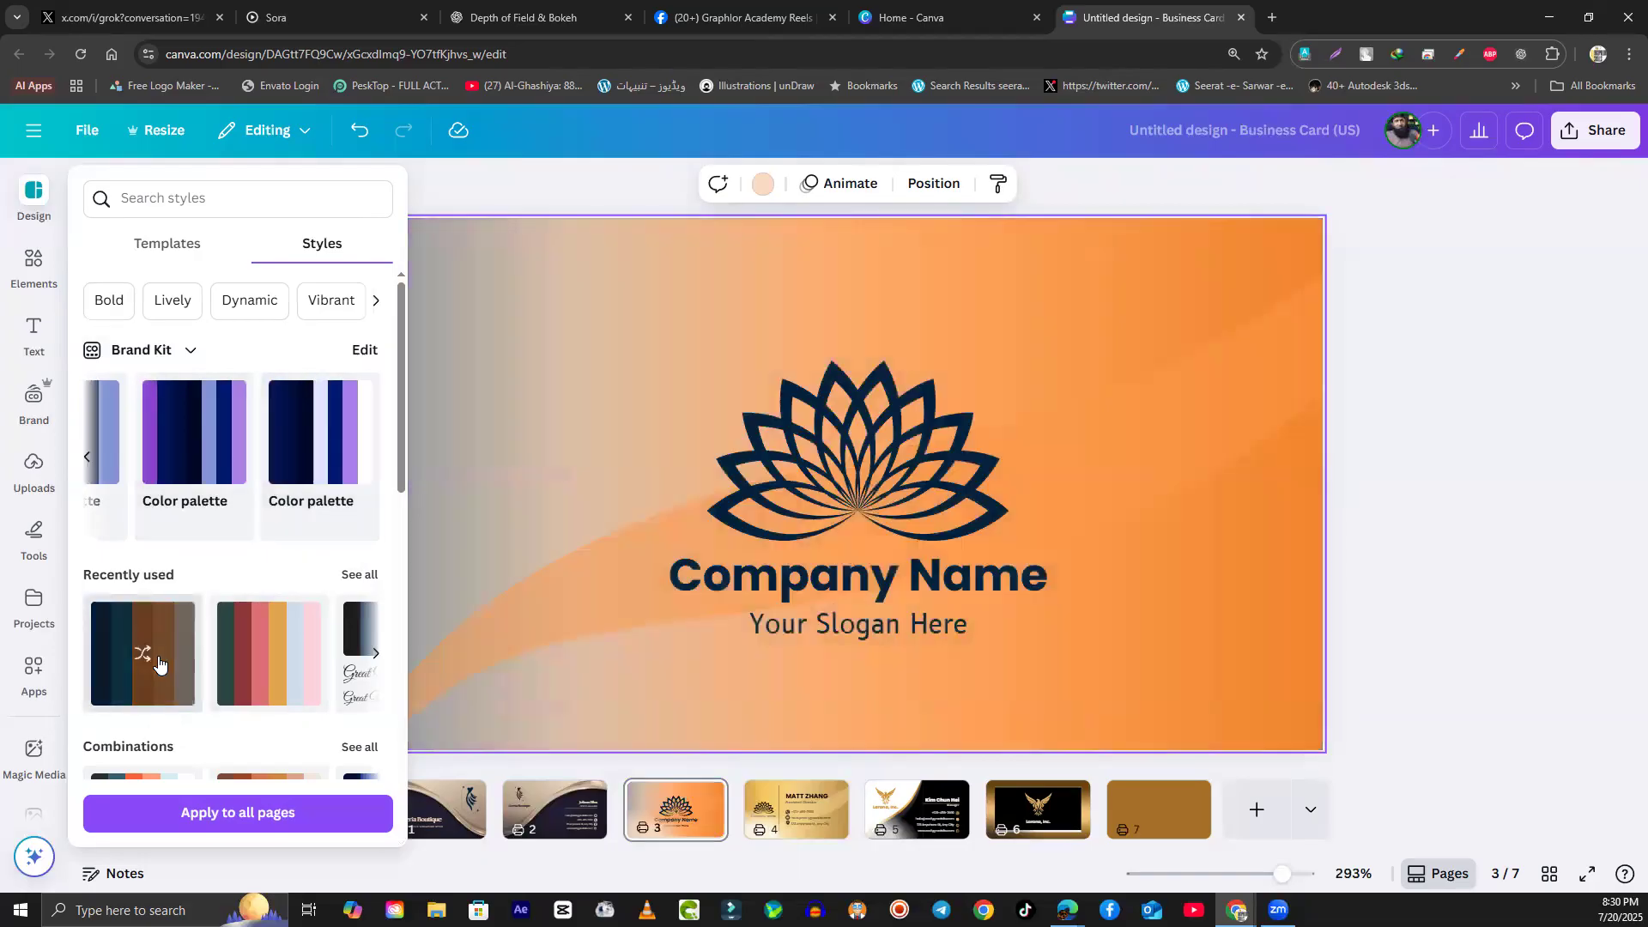
click(268, 656)
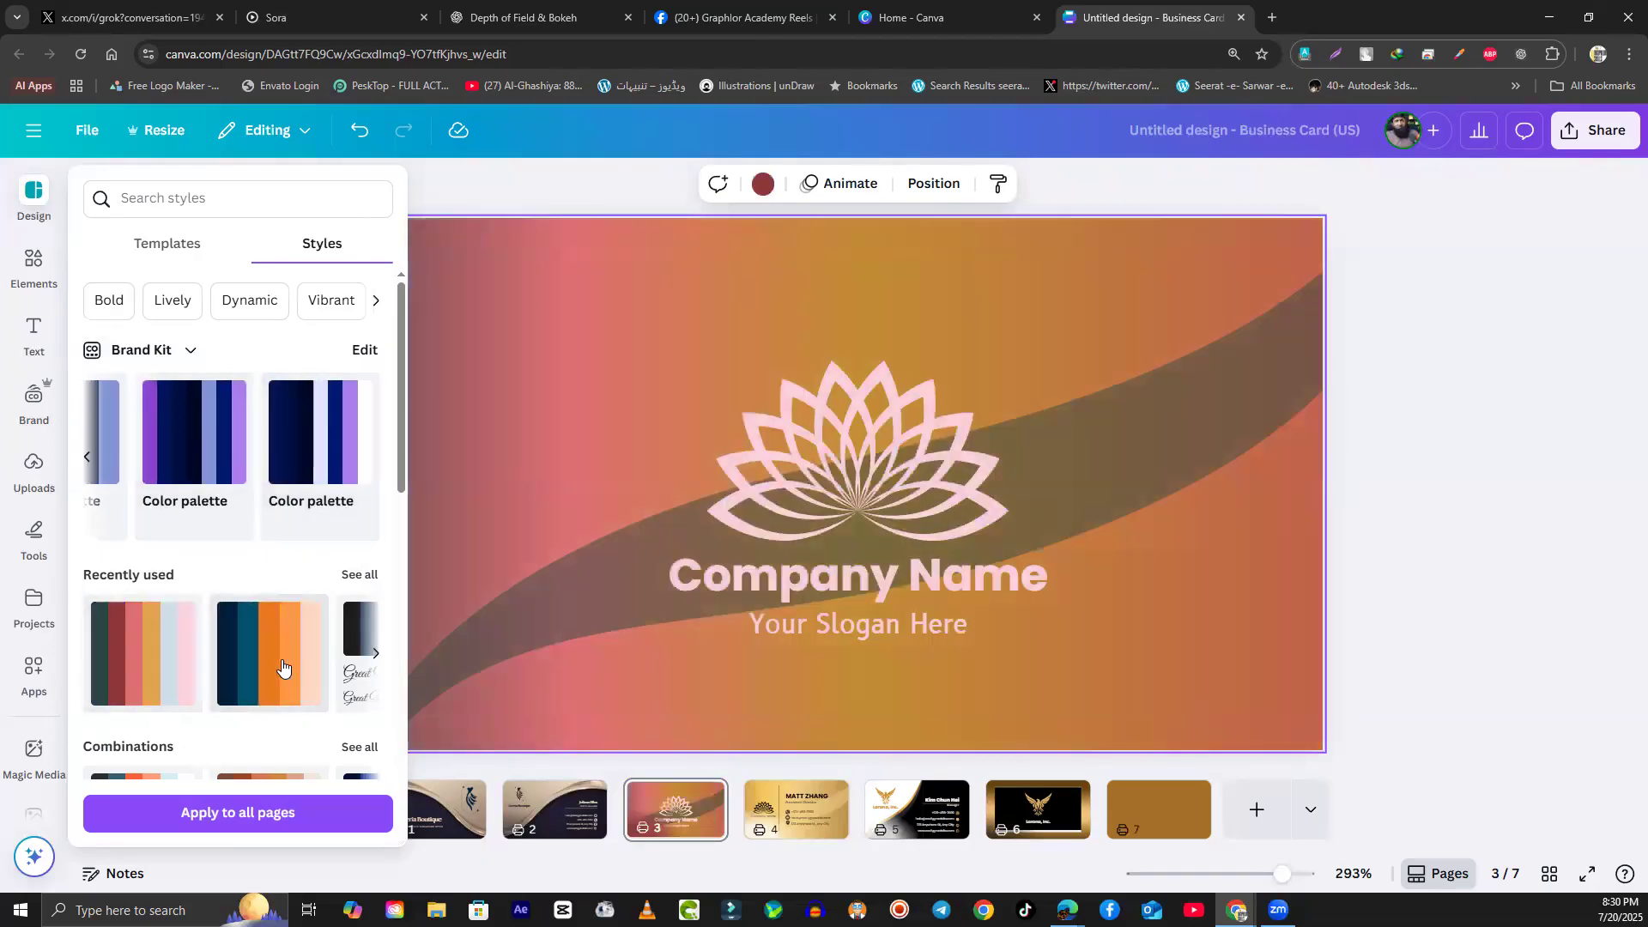
click(378, 656)
click(141, 658)
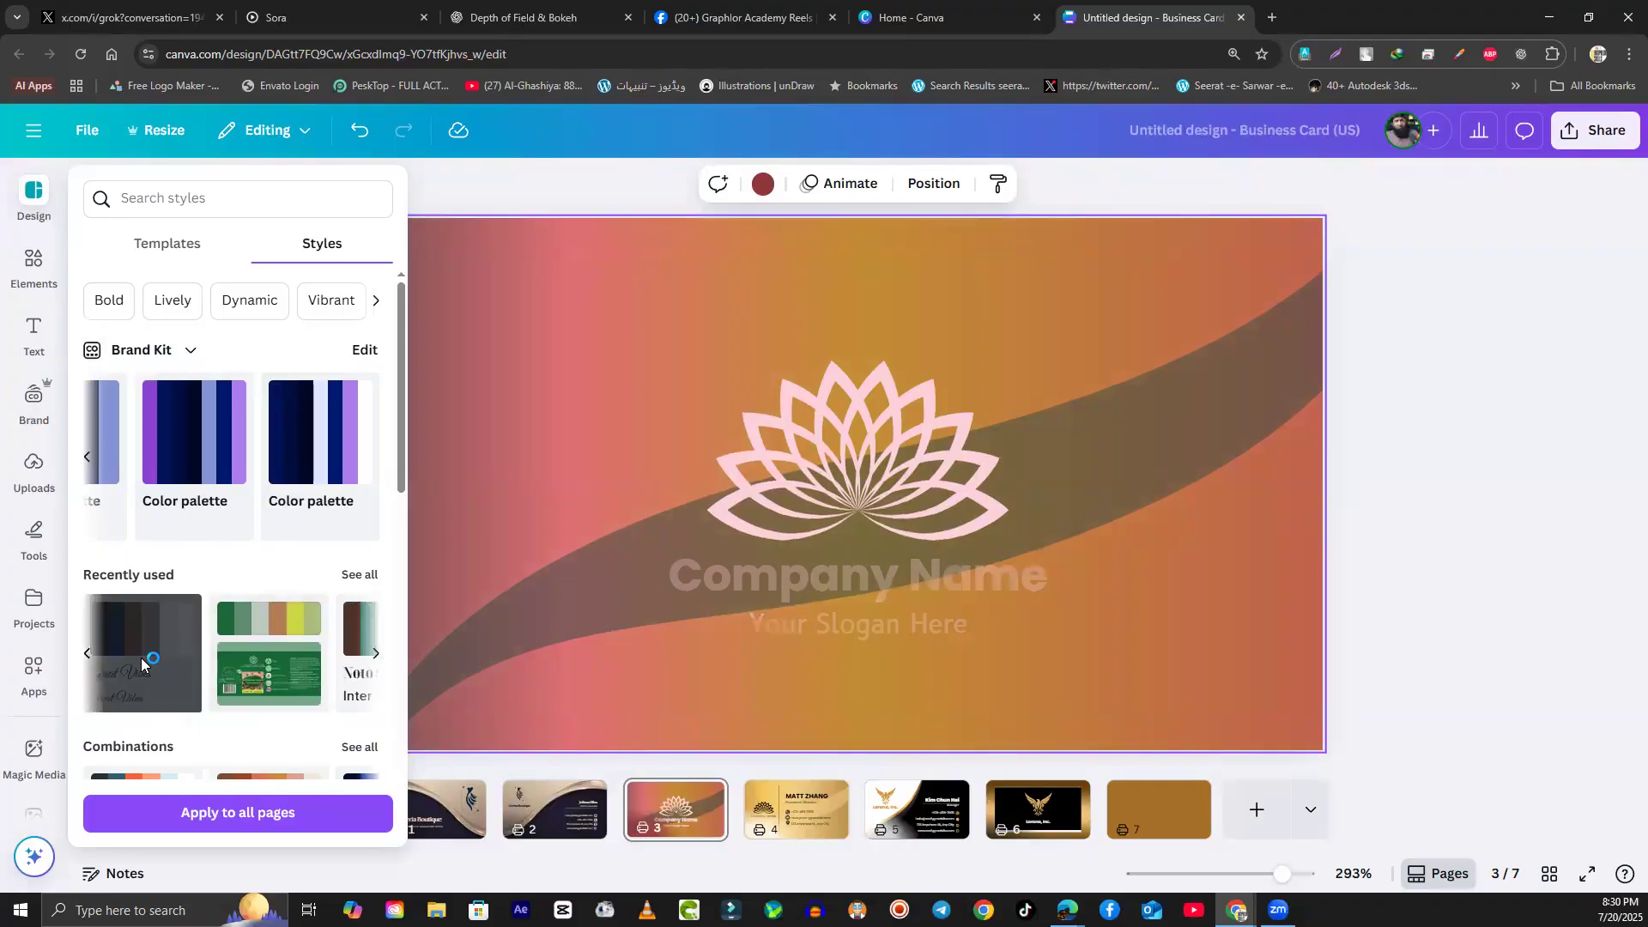
click(89, 659)
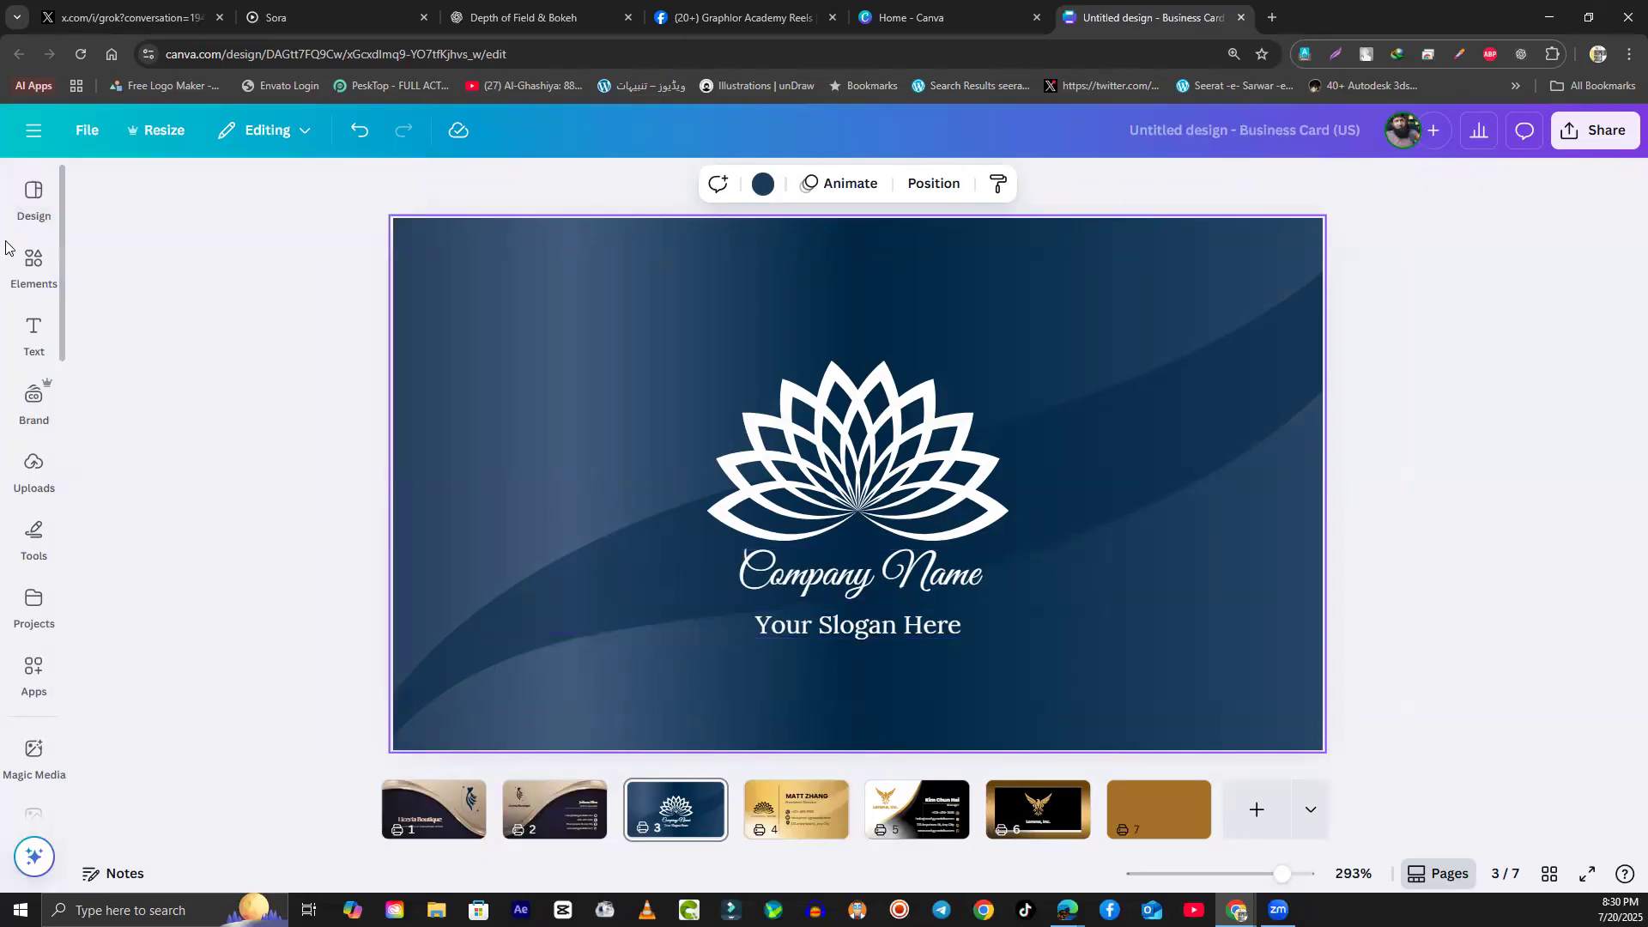
Step: Try the Martel with Assistant Regular and the Poppins Bold font sets on page 3
click(34, 671)
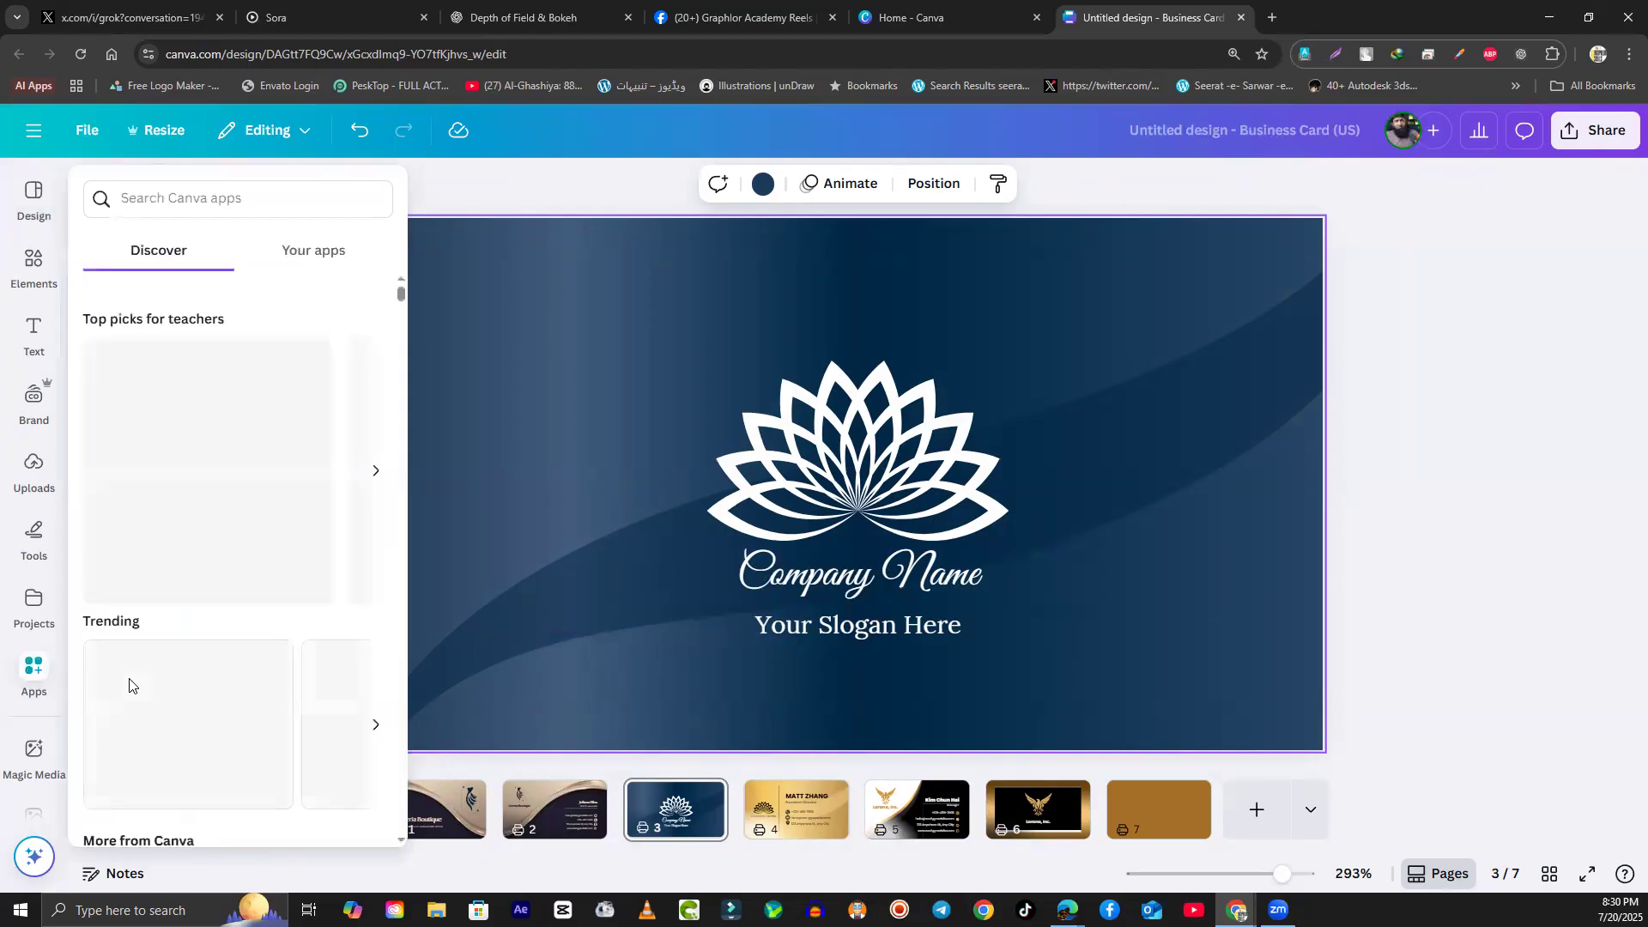
click(34, 197)
scroll(275, 608, down, 3)
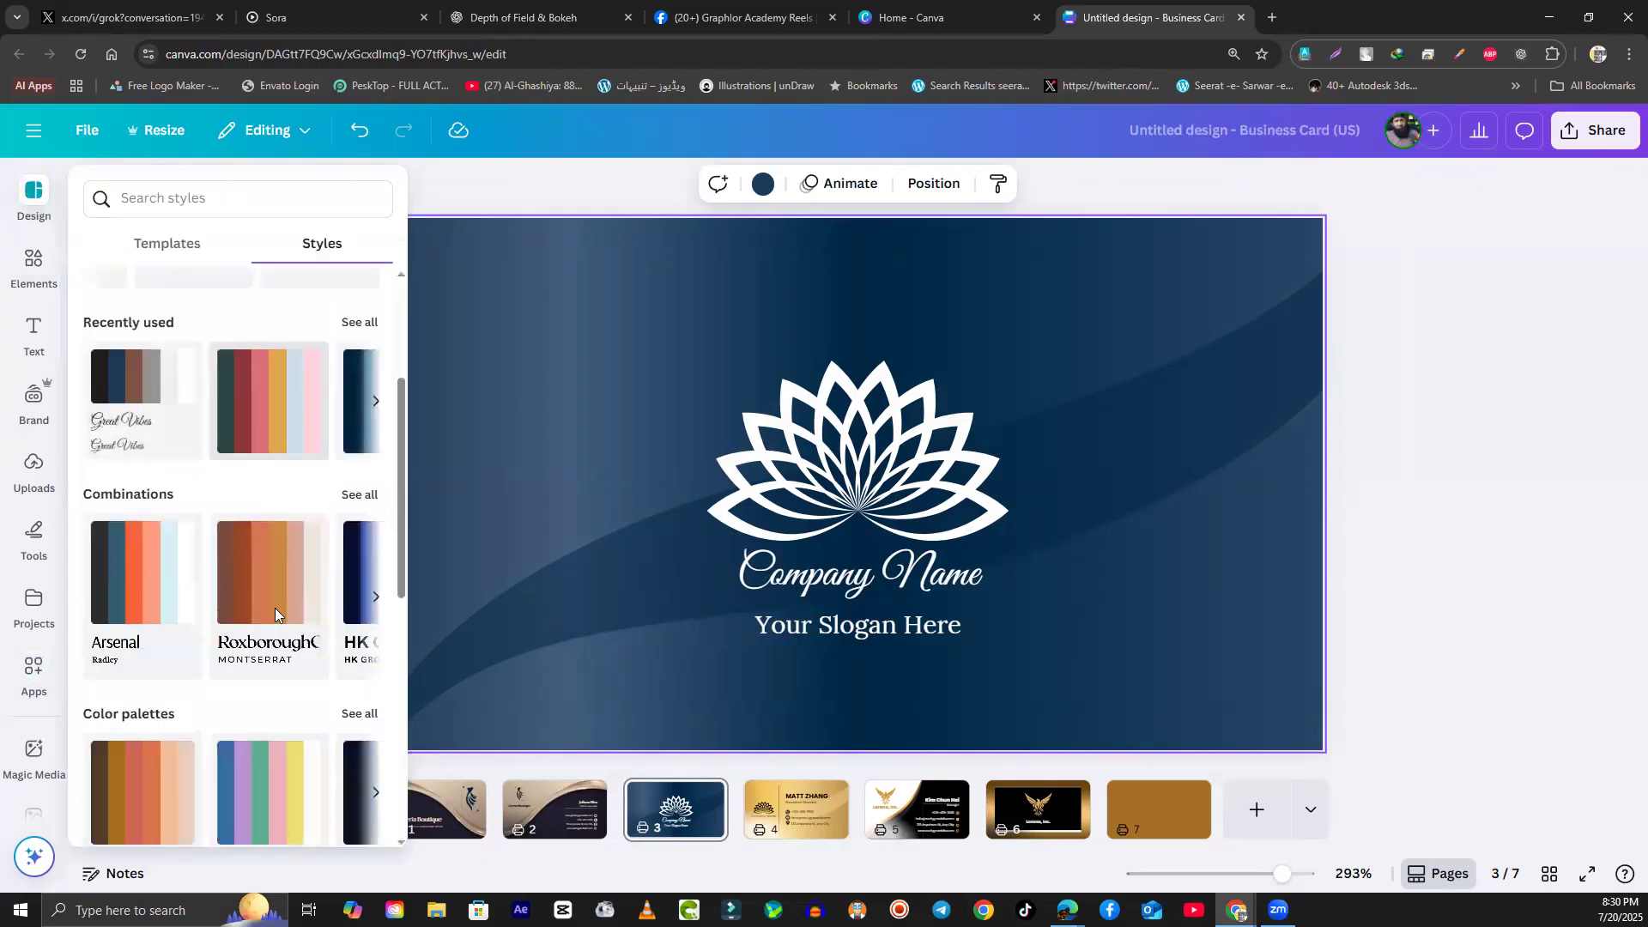
scroll(275, 607, down, 5)
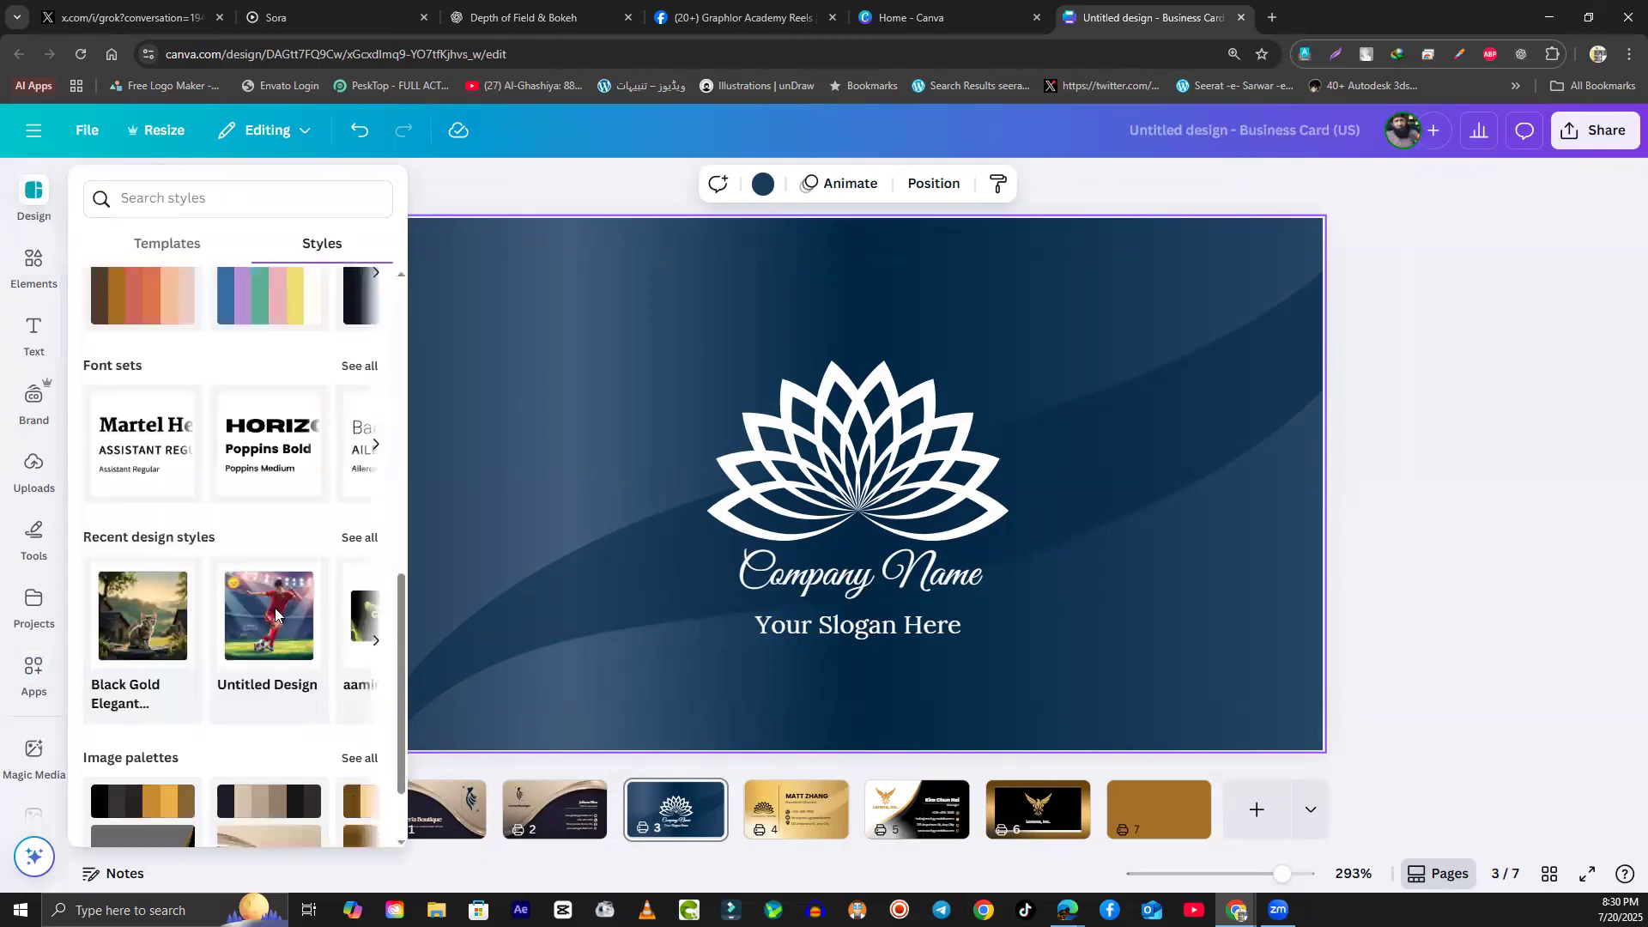
click(143, 455)
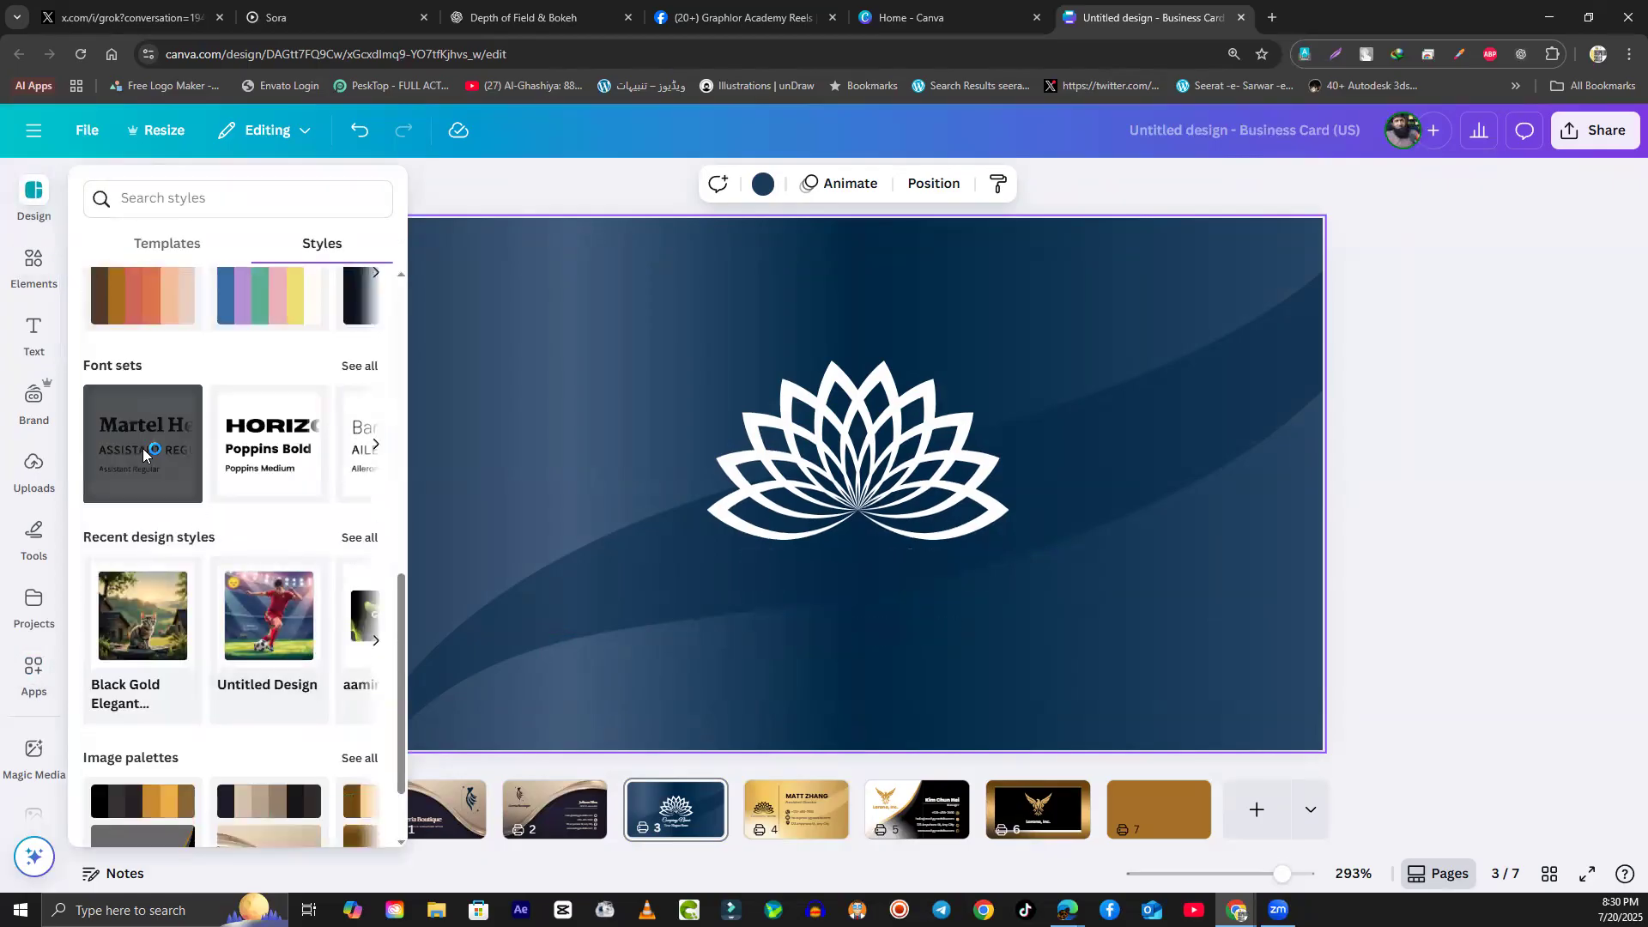
click(267, 443)
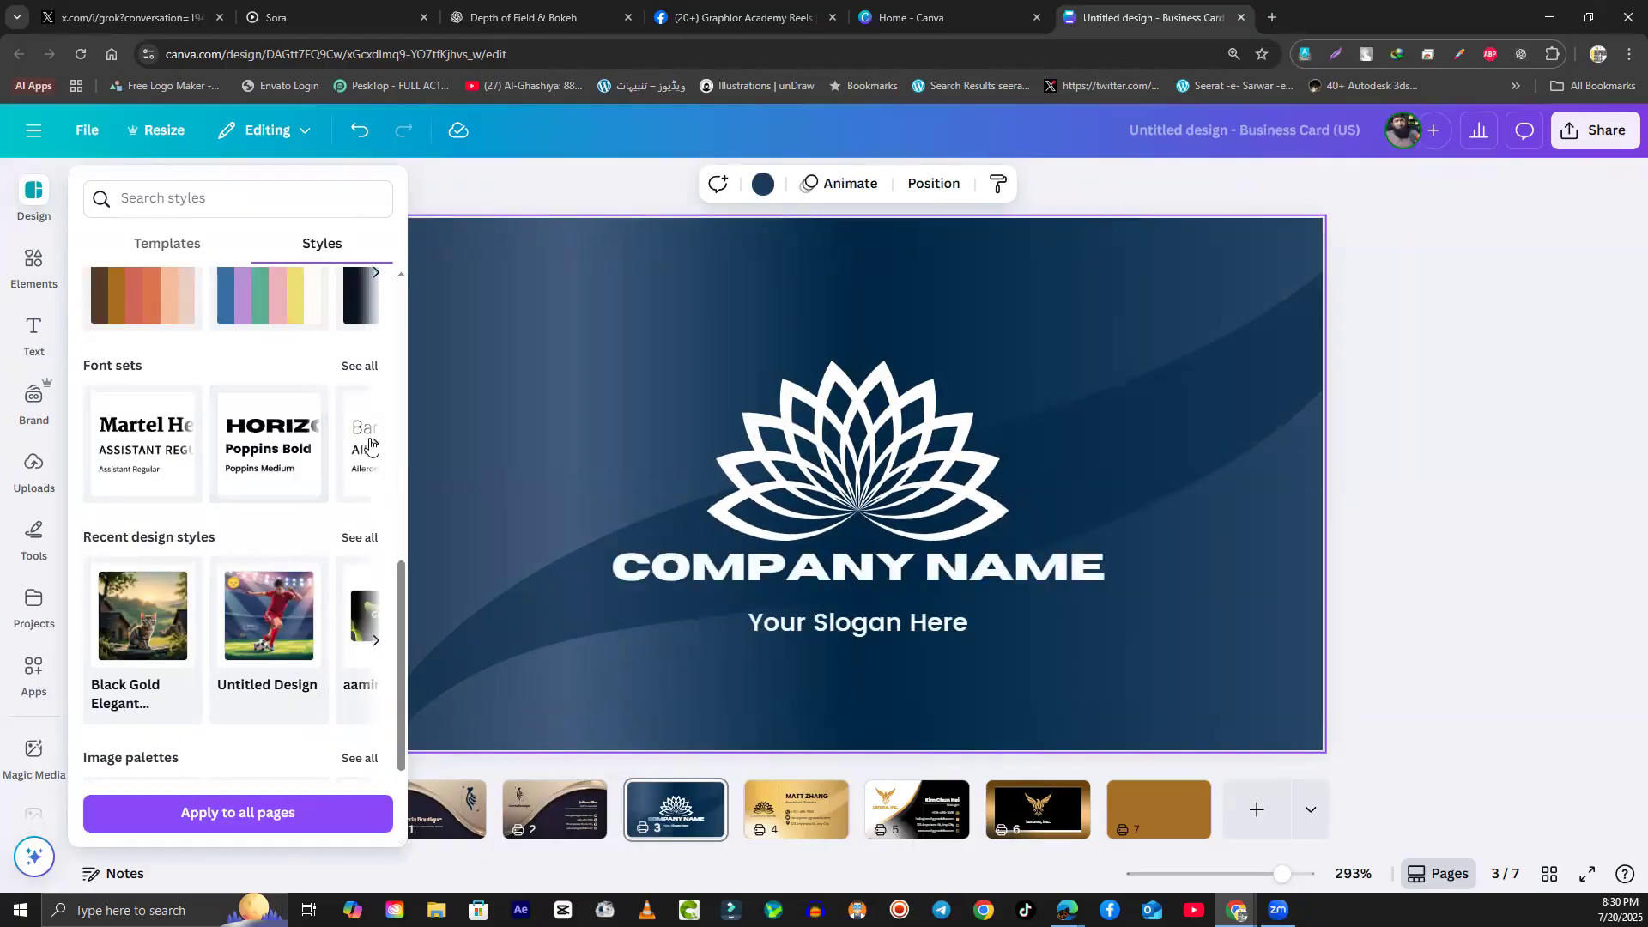
Step: Show all font sets and try Squada One, Roxborough, Kollektif and Arsenal with Radley on page 3
click(357, 375)
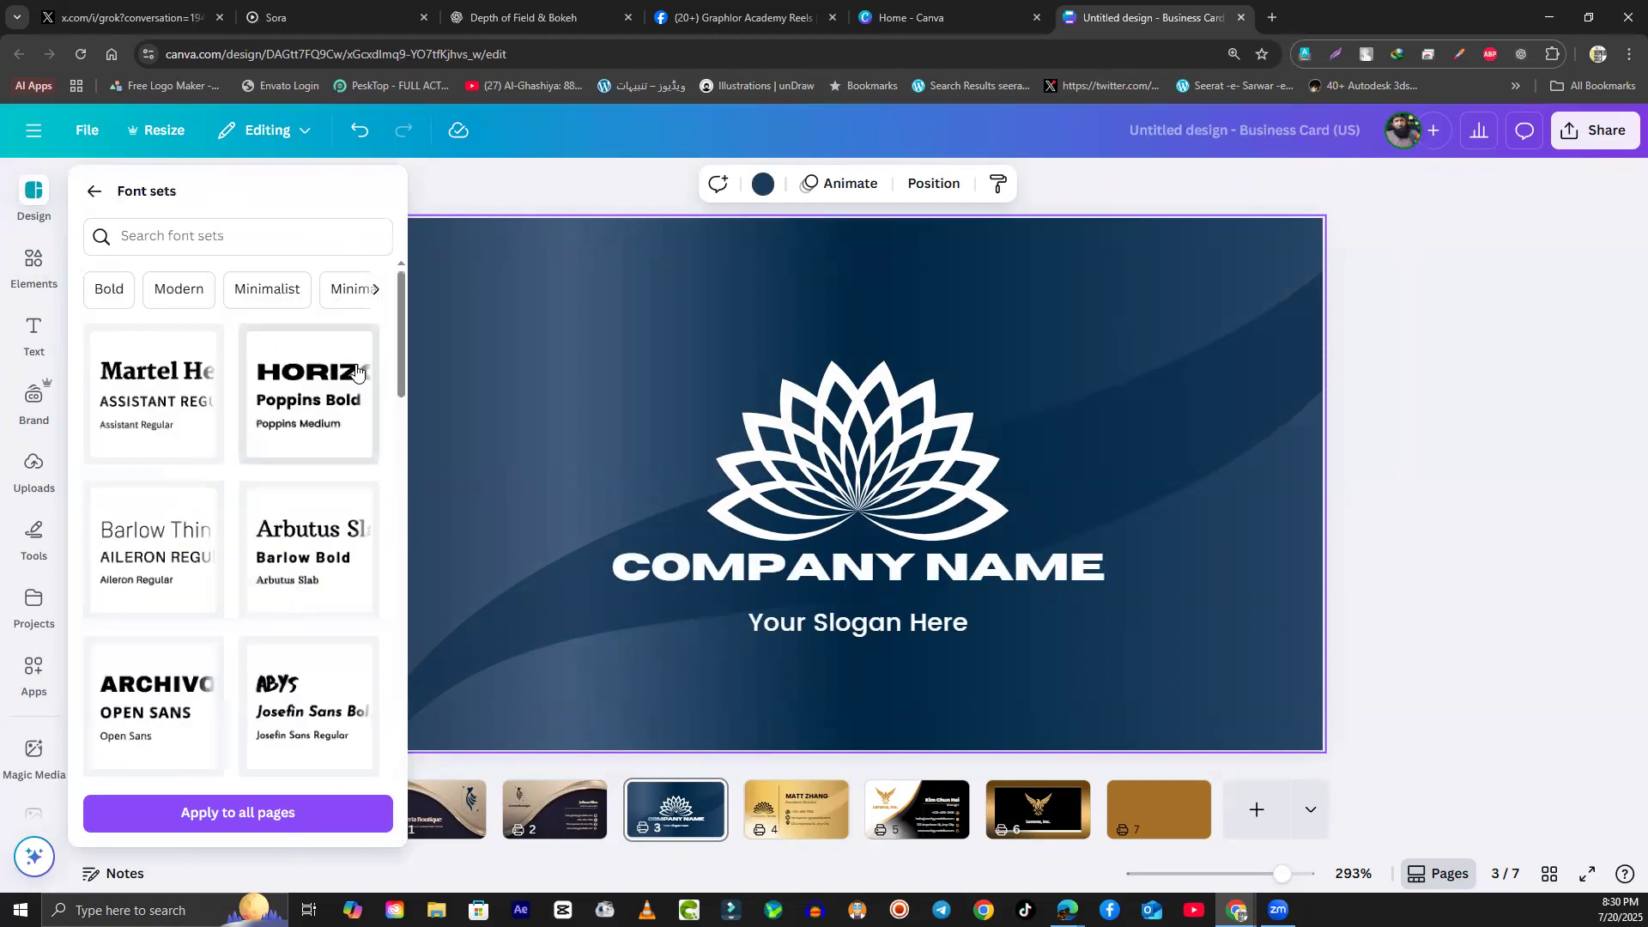
scroll(317, 586, down, 3)
scroll(319, 587, down, 2)
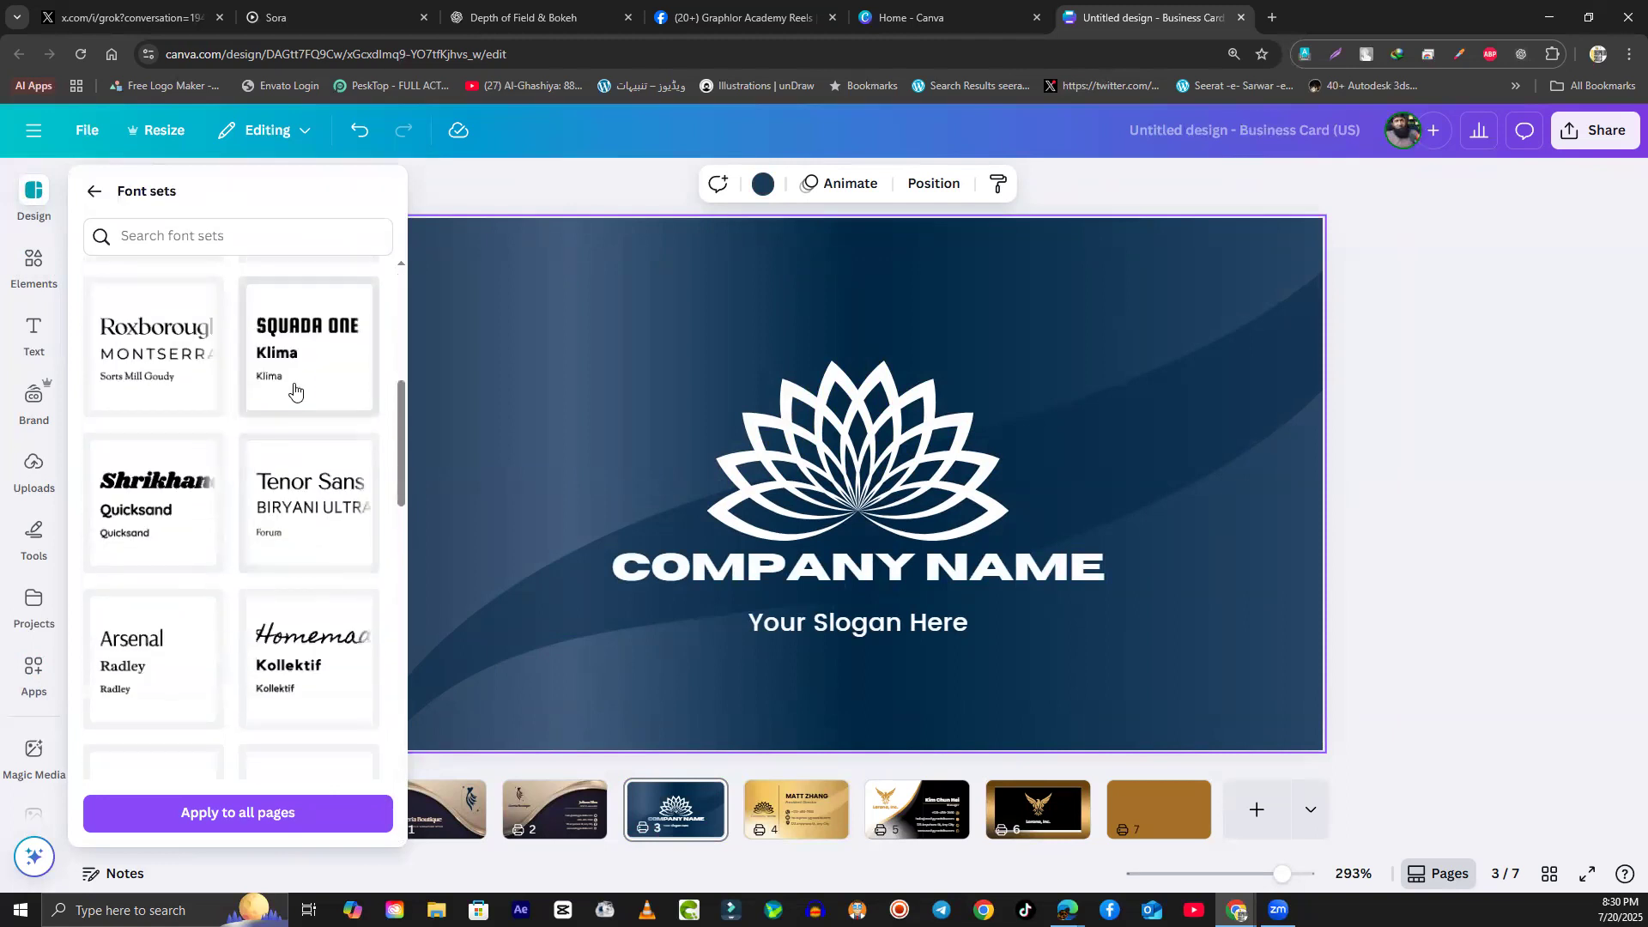
click(293, 382)
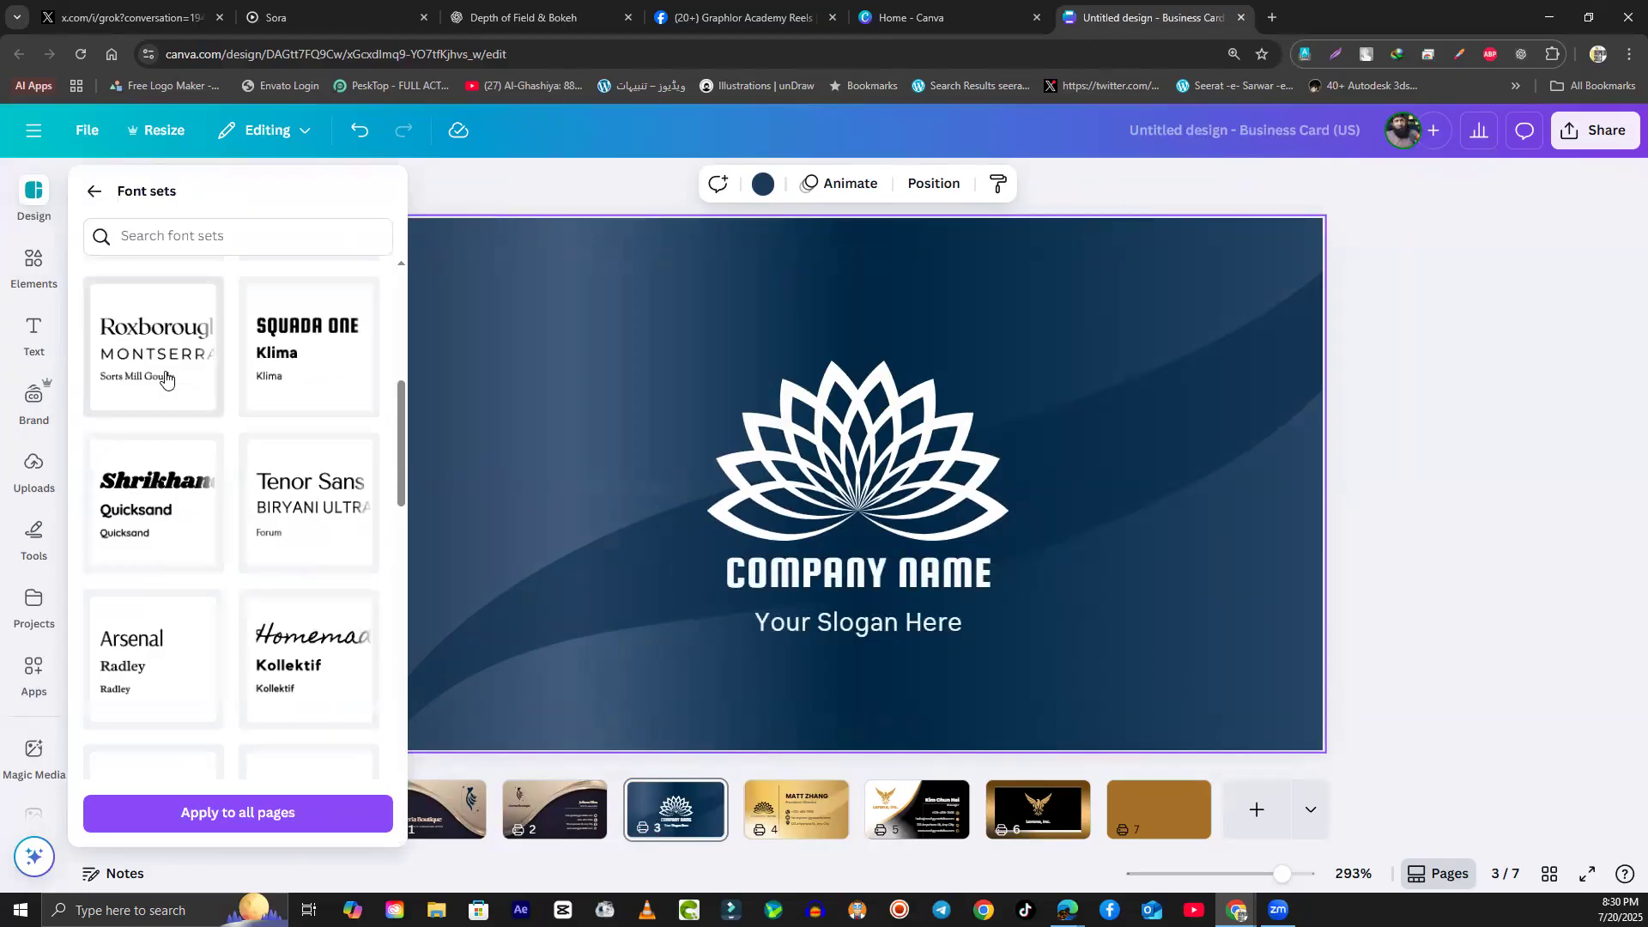
click(168, 371)
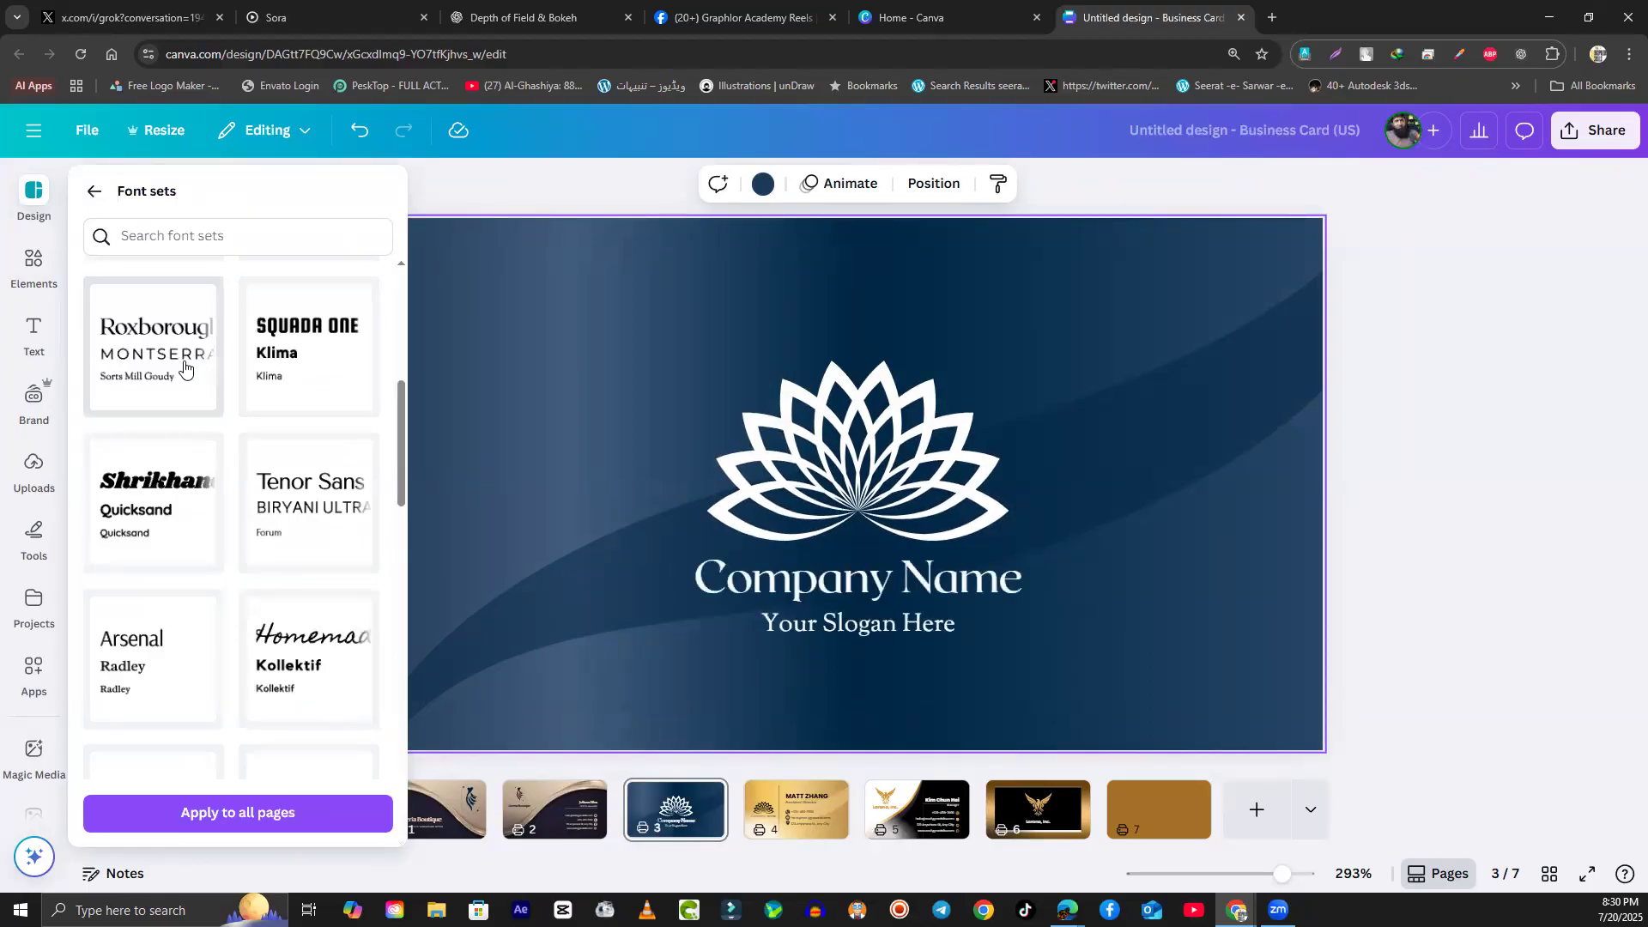
click(294, 665)
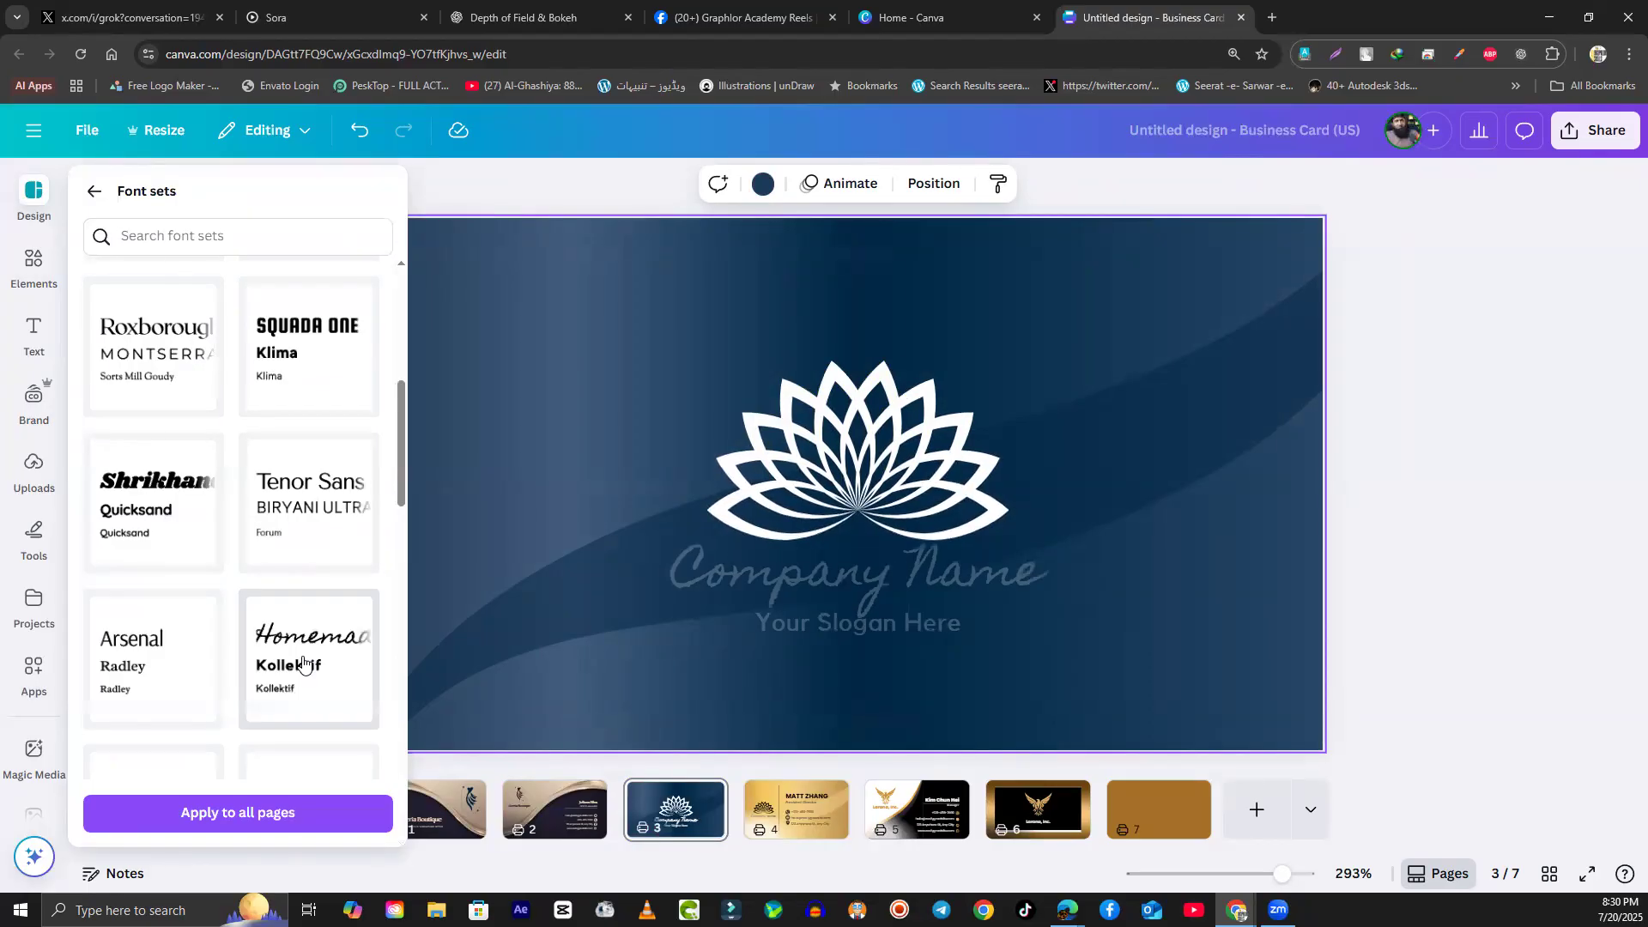
click(144, 678)
click(699, 673)
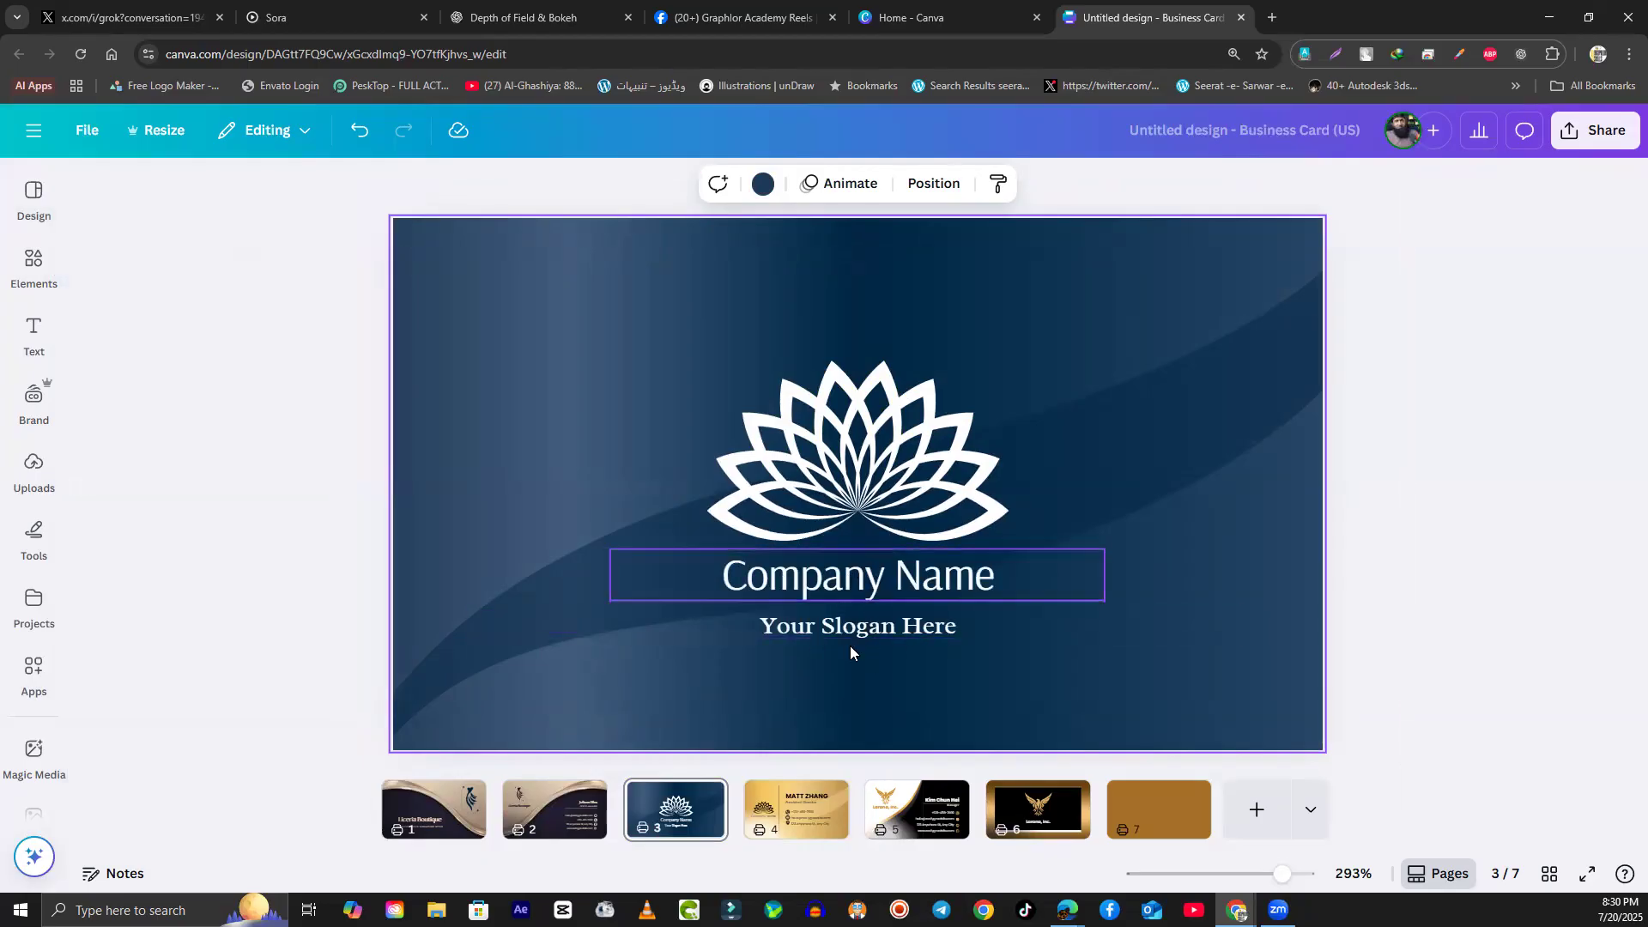
Step: Apply the Martel font set to page 3, replace it with the Poppins Bold set, and look through the remaining sets
click(35, 194)
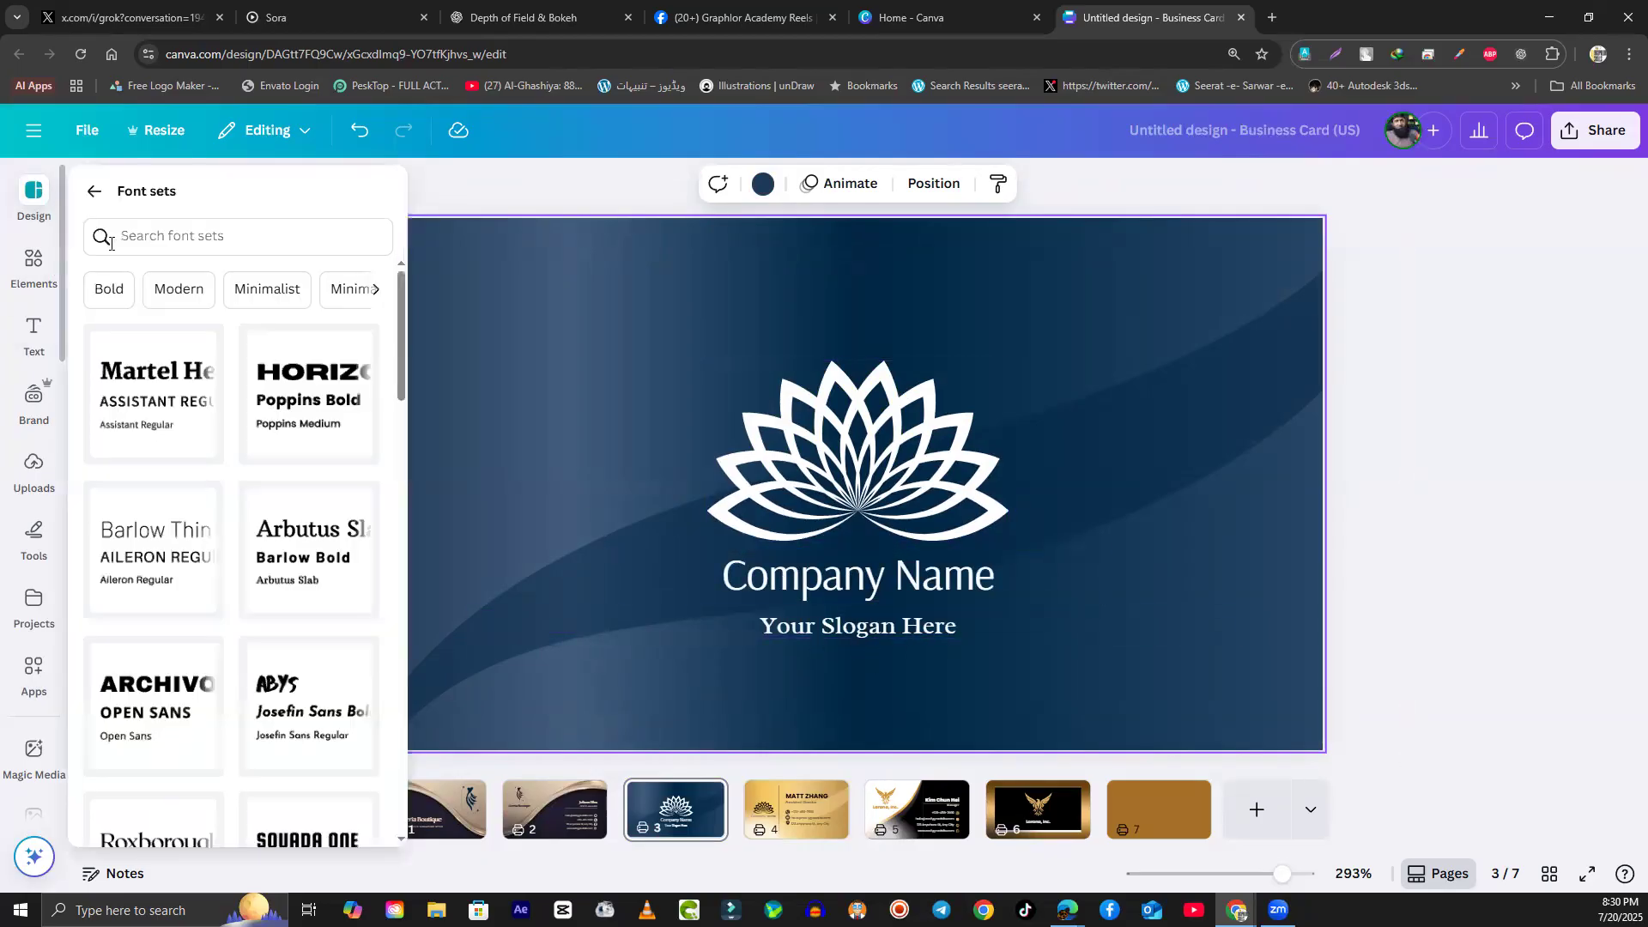
click(155, 412)
click(290, 405)
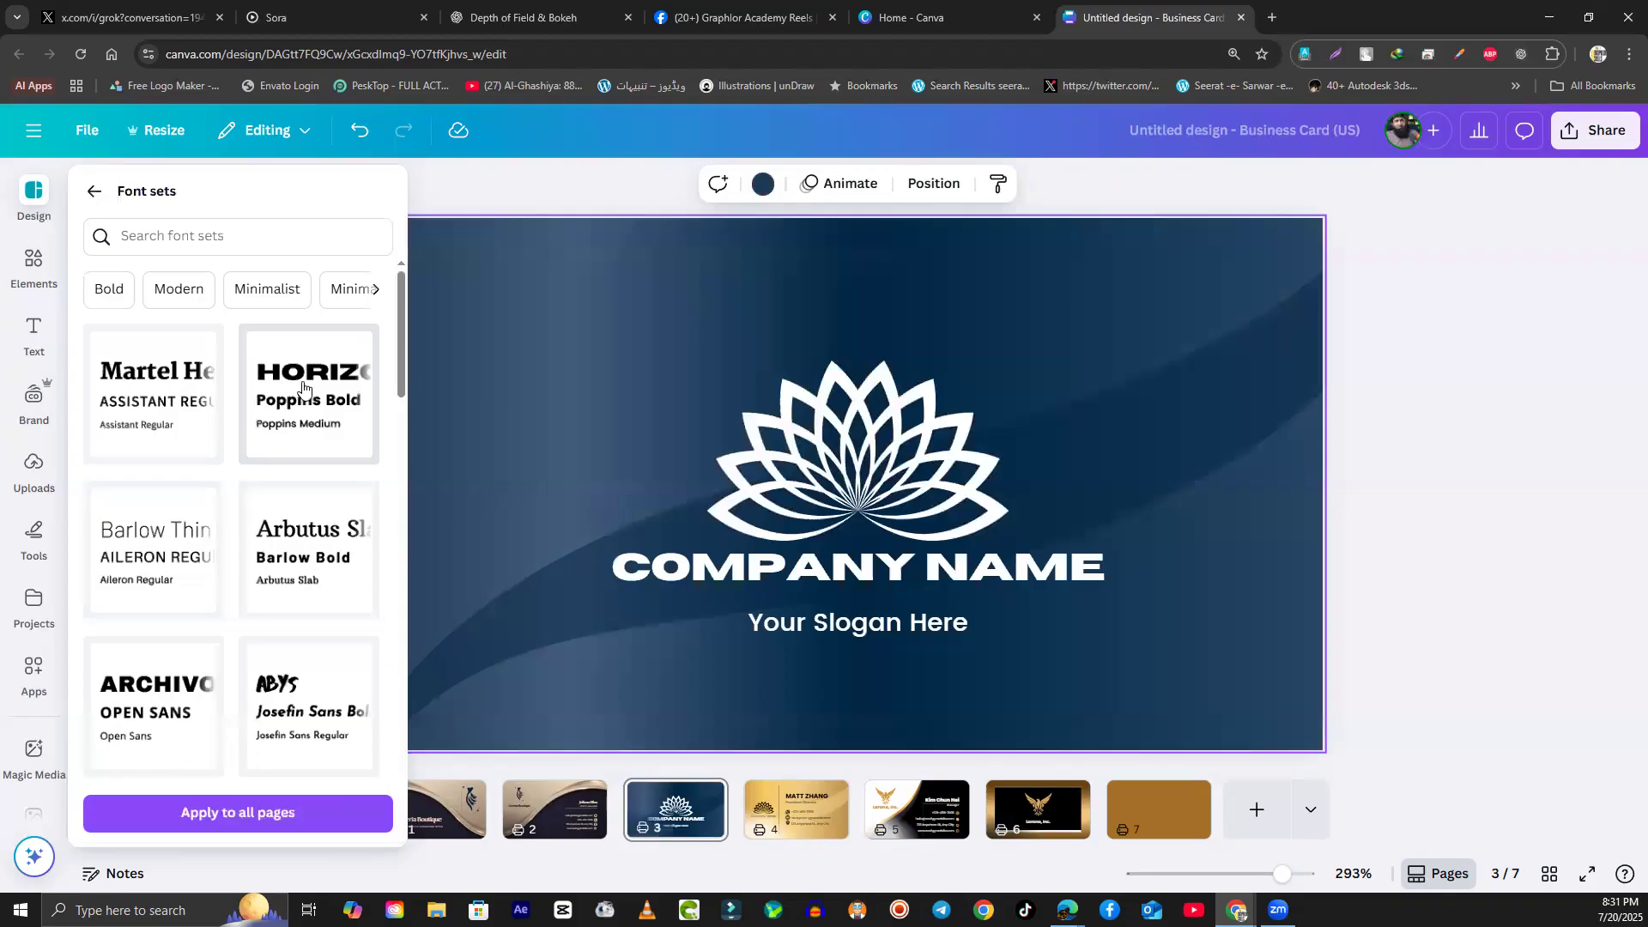
scroll(296, 438, down, 5)
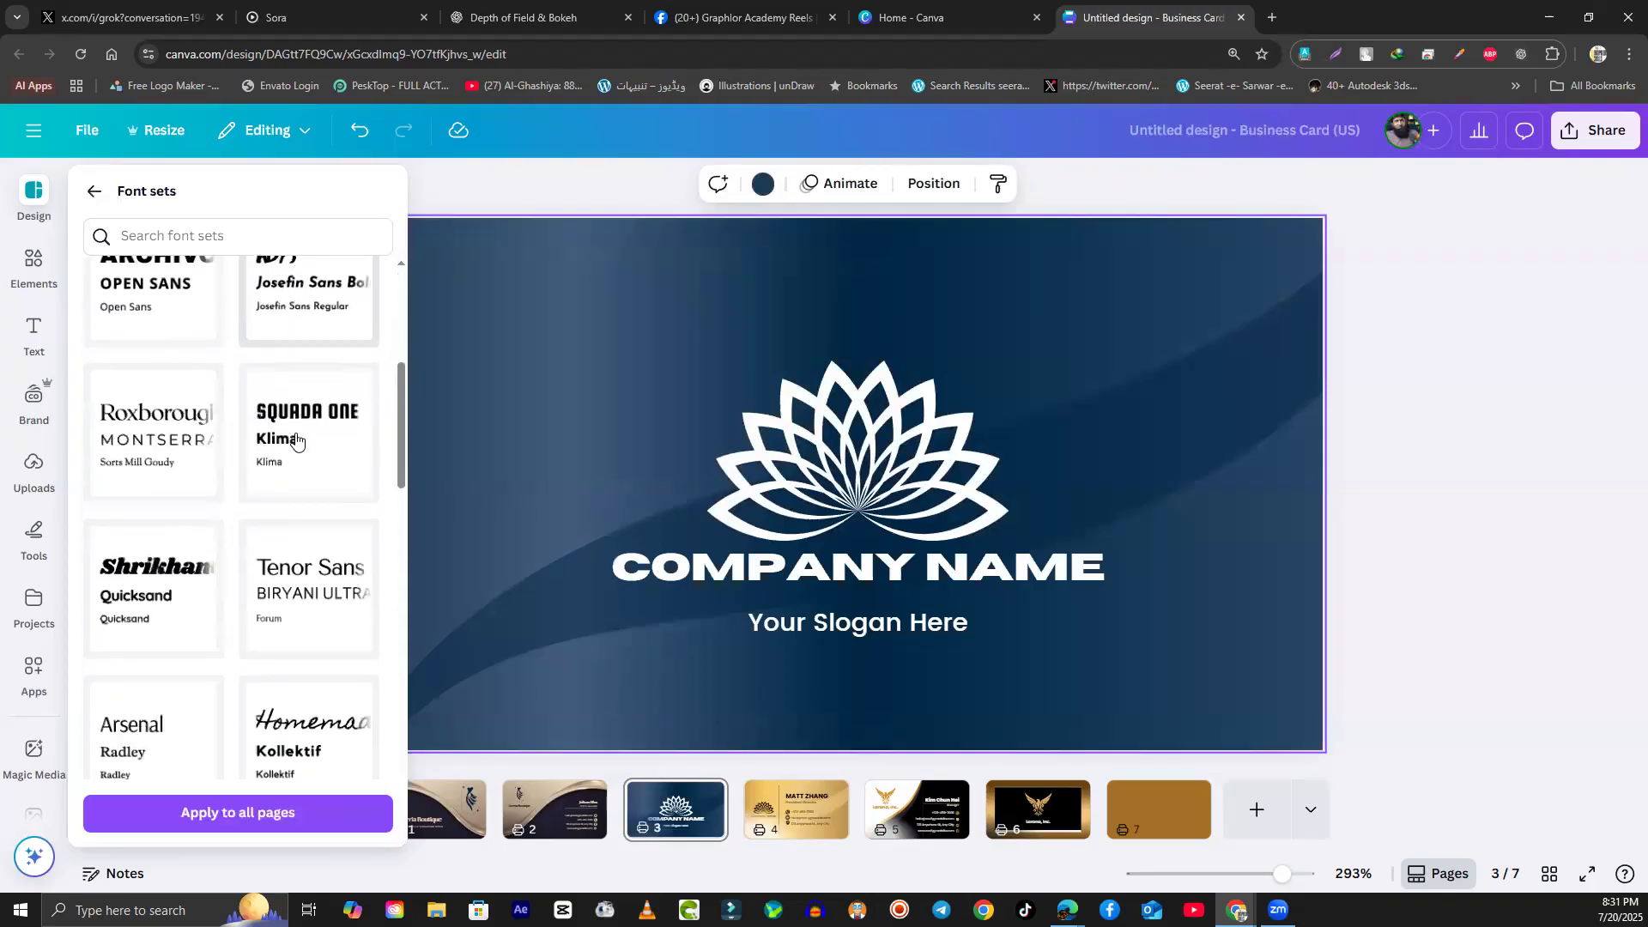
scroll(294, 594, up, 3)
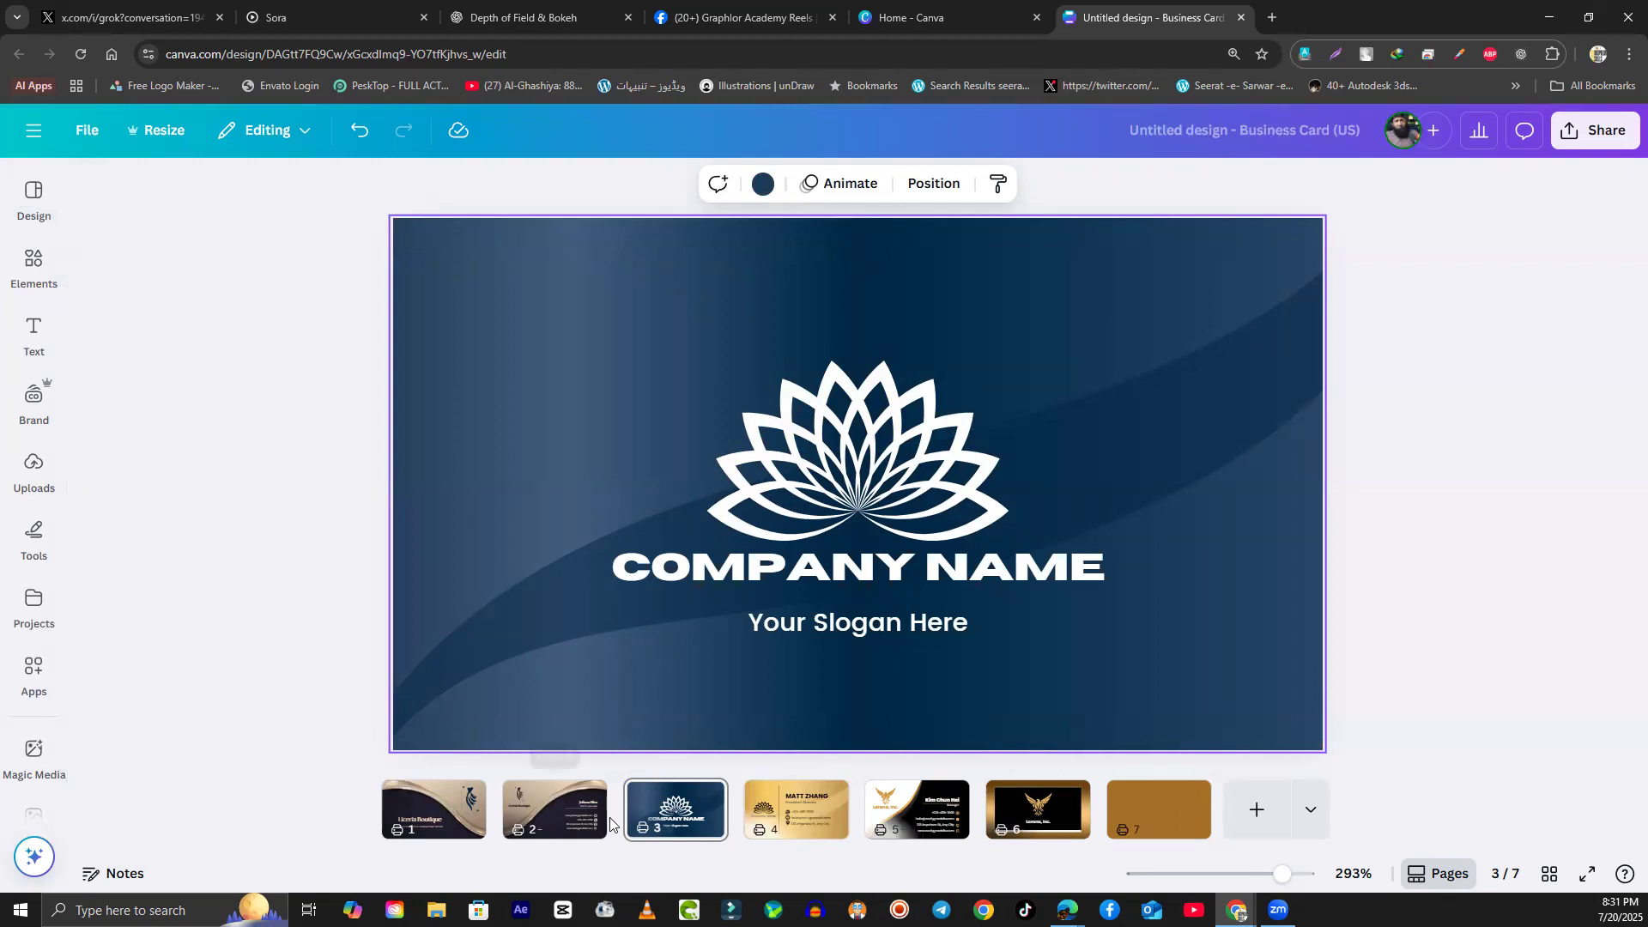
Step: Delete the plain brown page 7
click(1193, 809)
key(Delete)
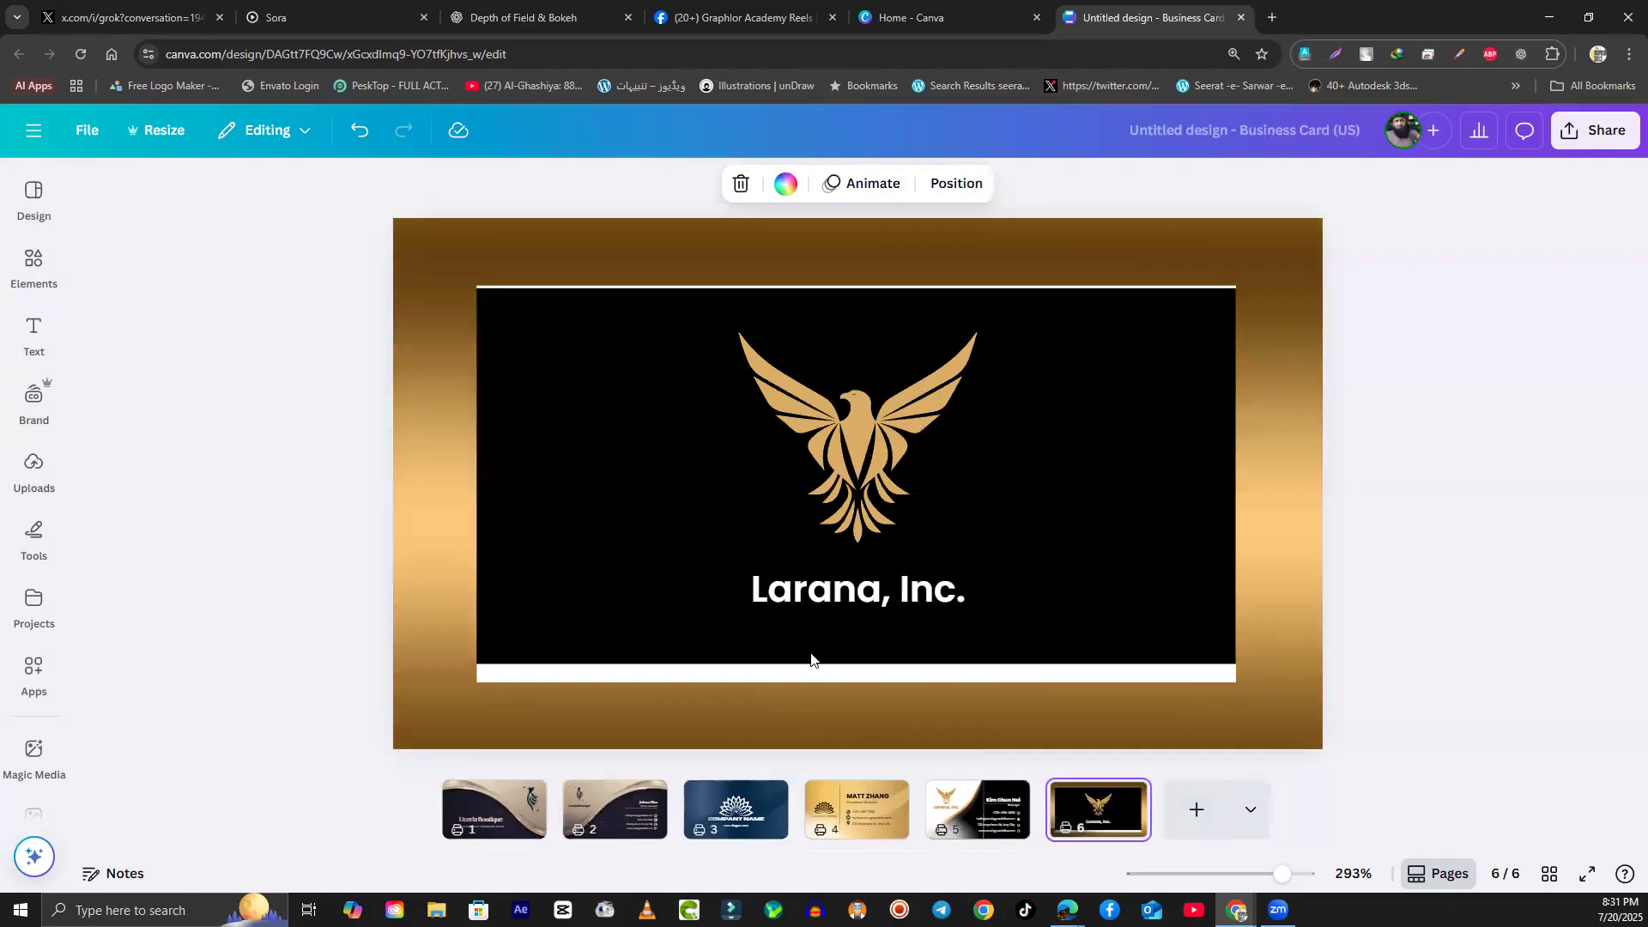
Step: Try the Poppins Bold with Poppins Medium font set on page 1 and on all pages of the business card
click(506, 828)
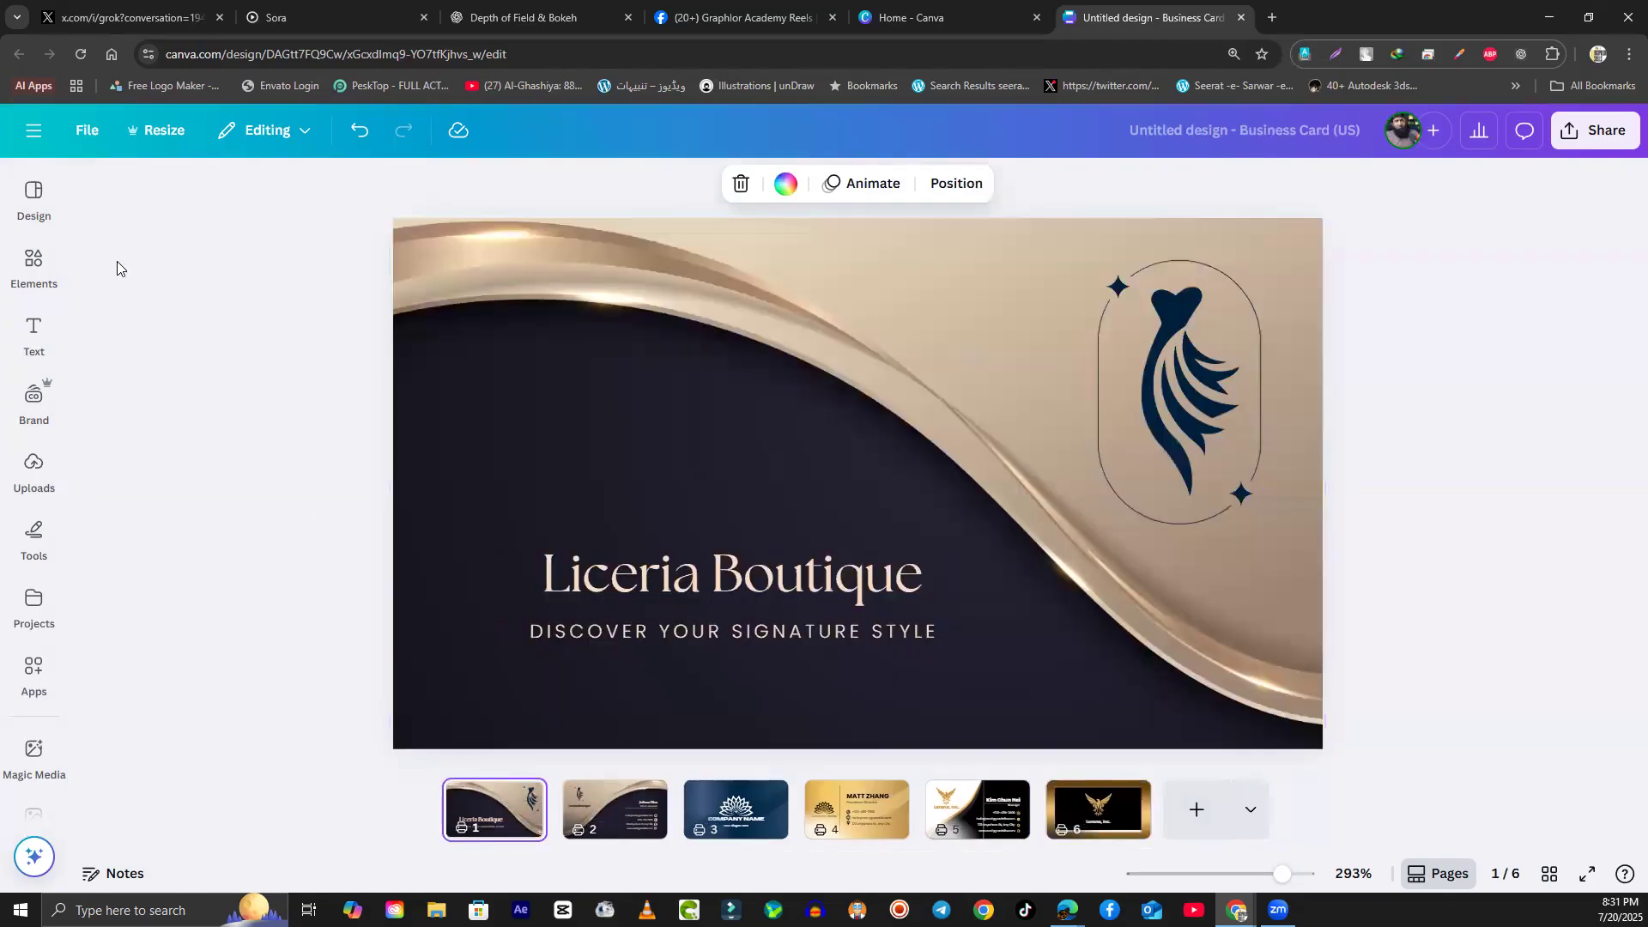
click(47, 222)
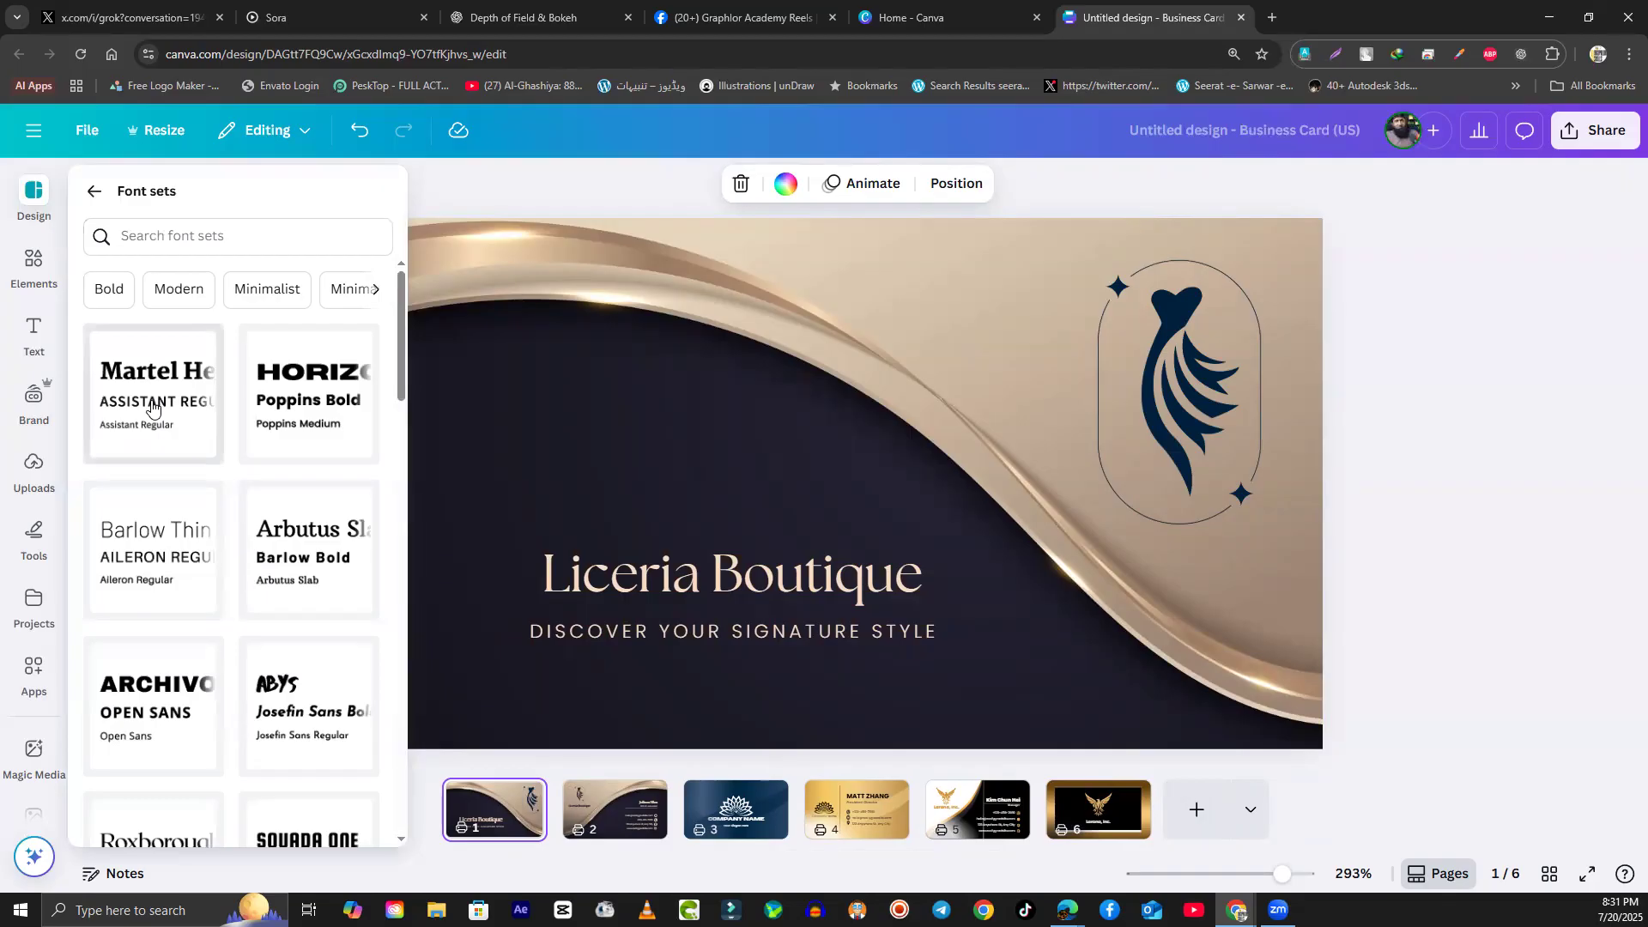
click(298, 378)
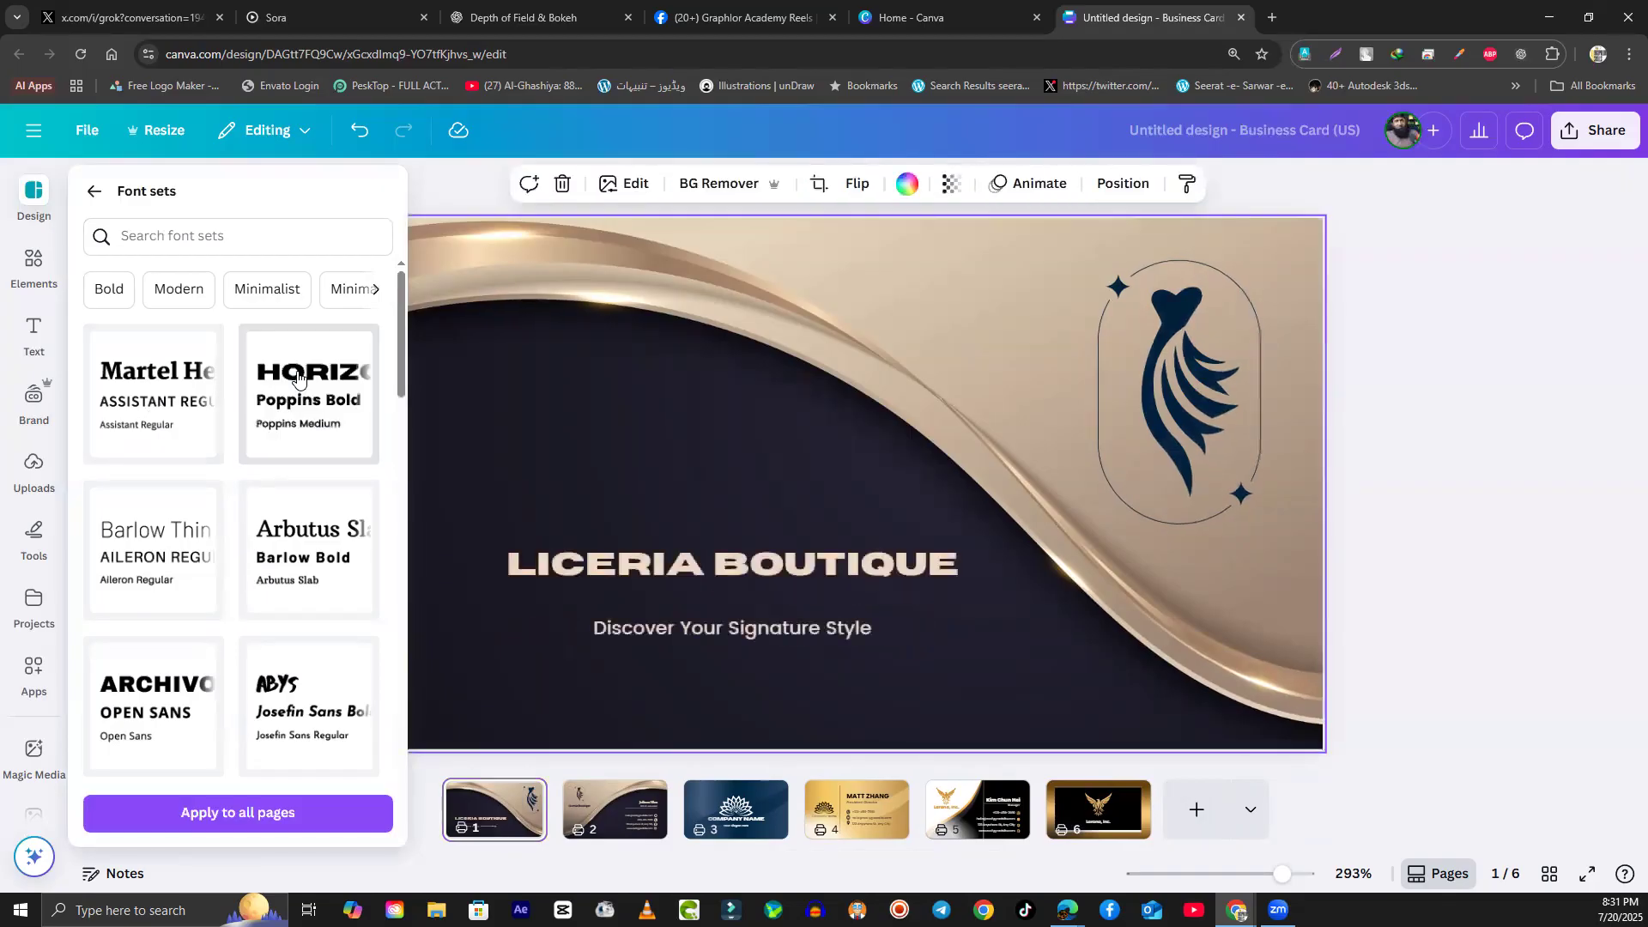
click(243, 820)
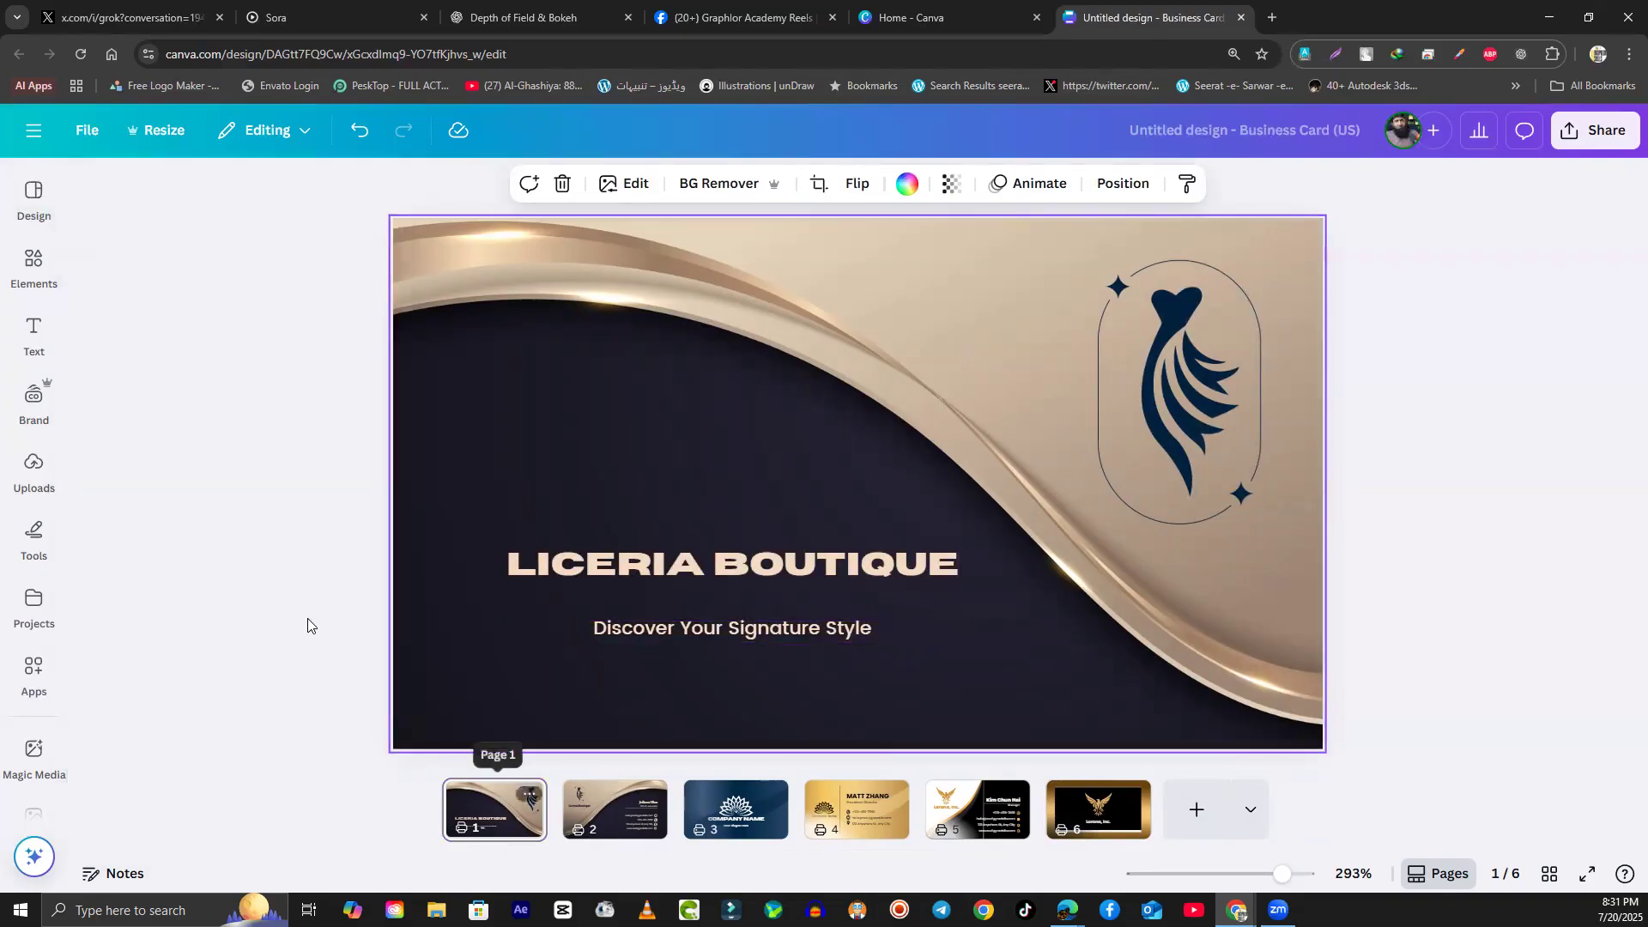
click(33, 266)
click(33, 197)
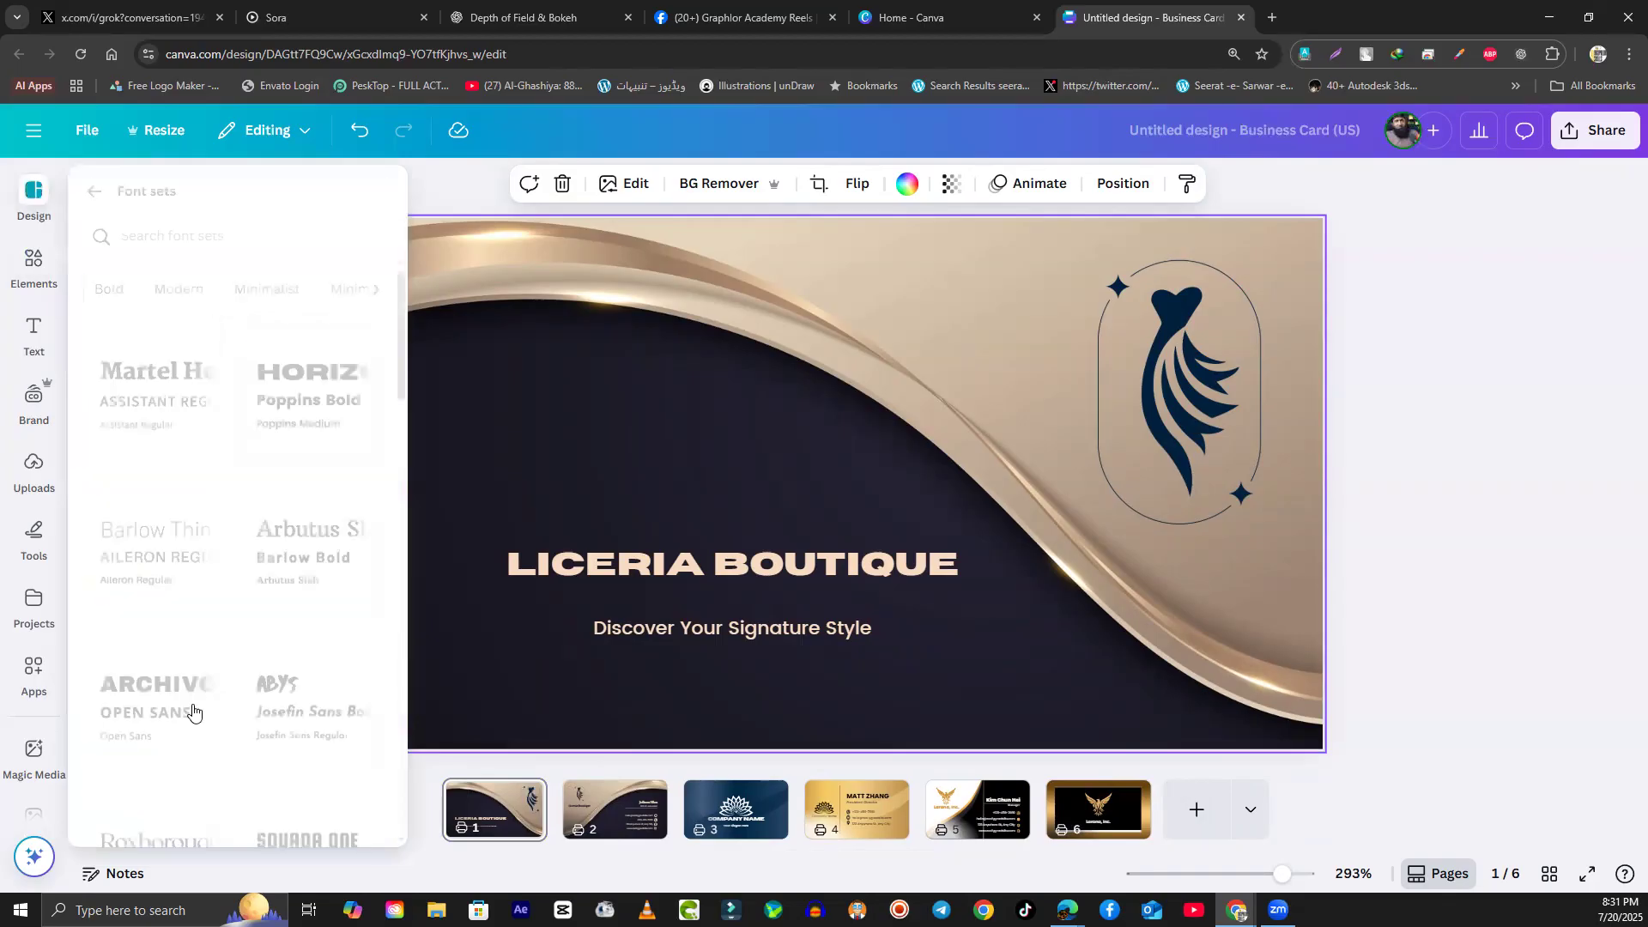
click(259, 433)
click(252, 813)
Step: Review the font set on pages 2 through 6 and return to page 1
click(622, 811)
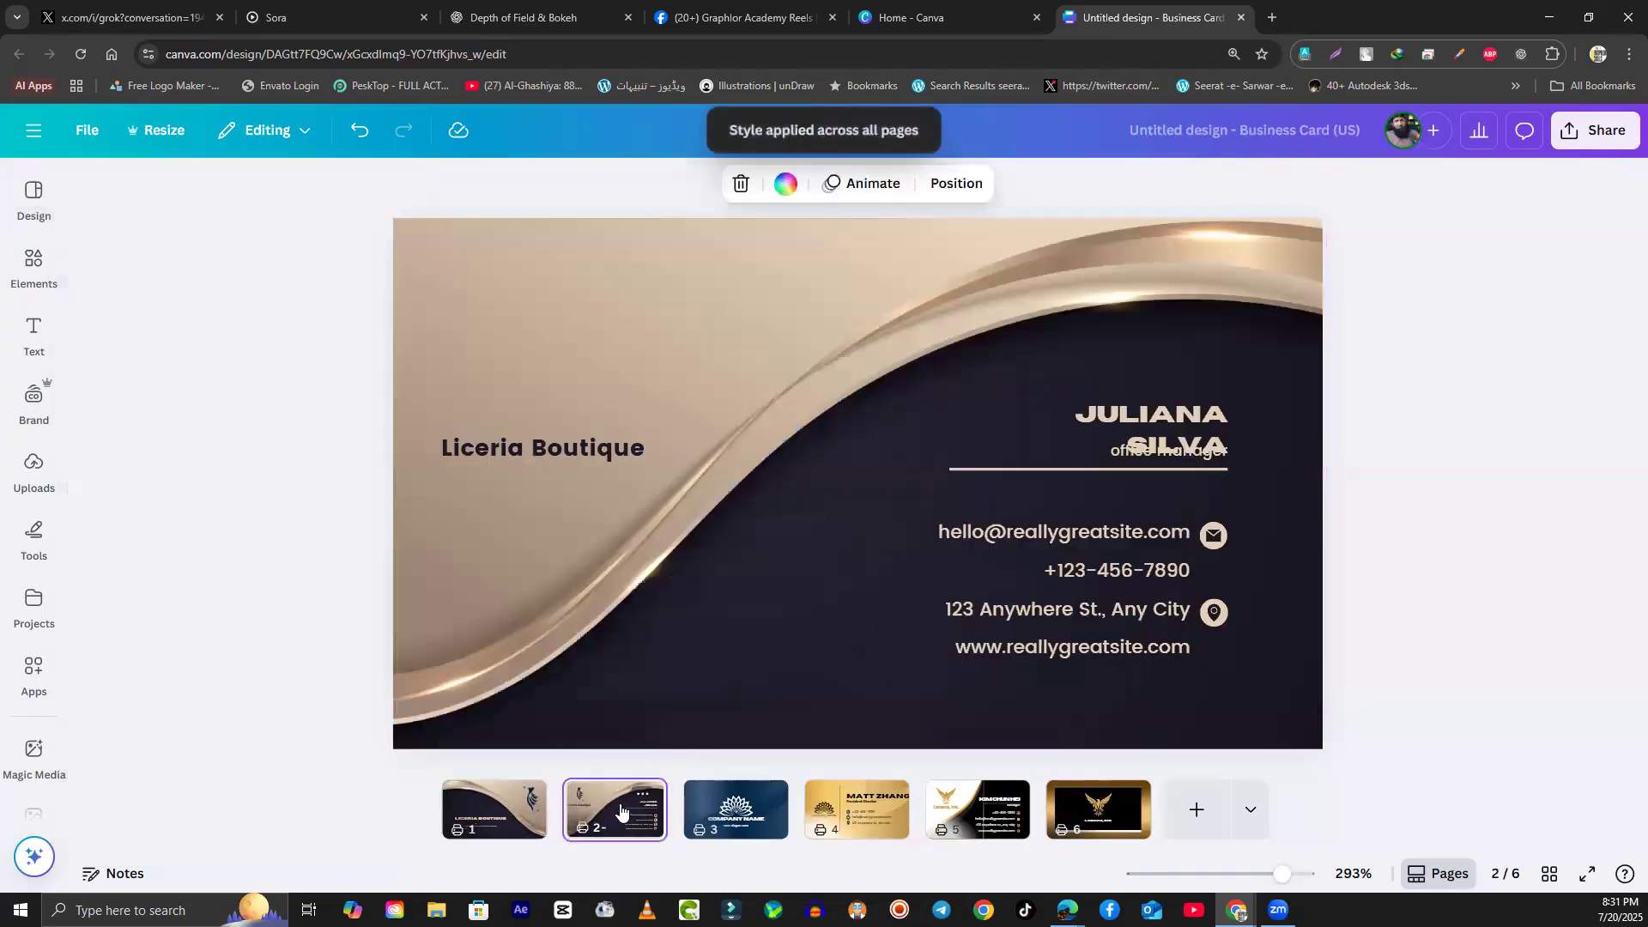
click(745, 813)
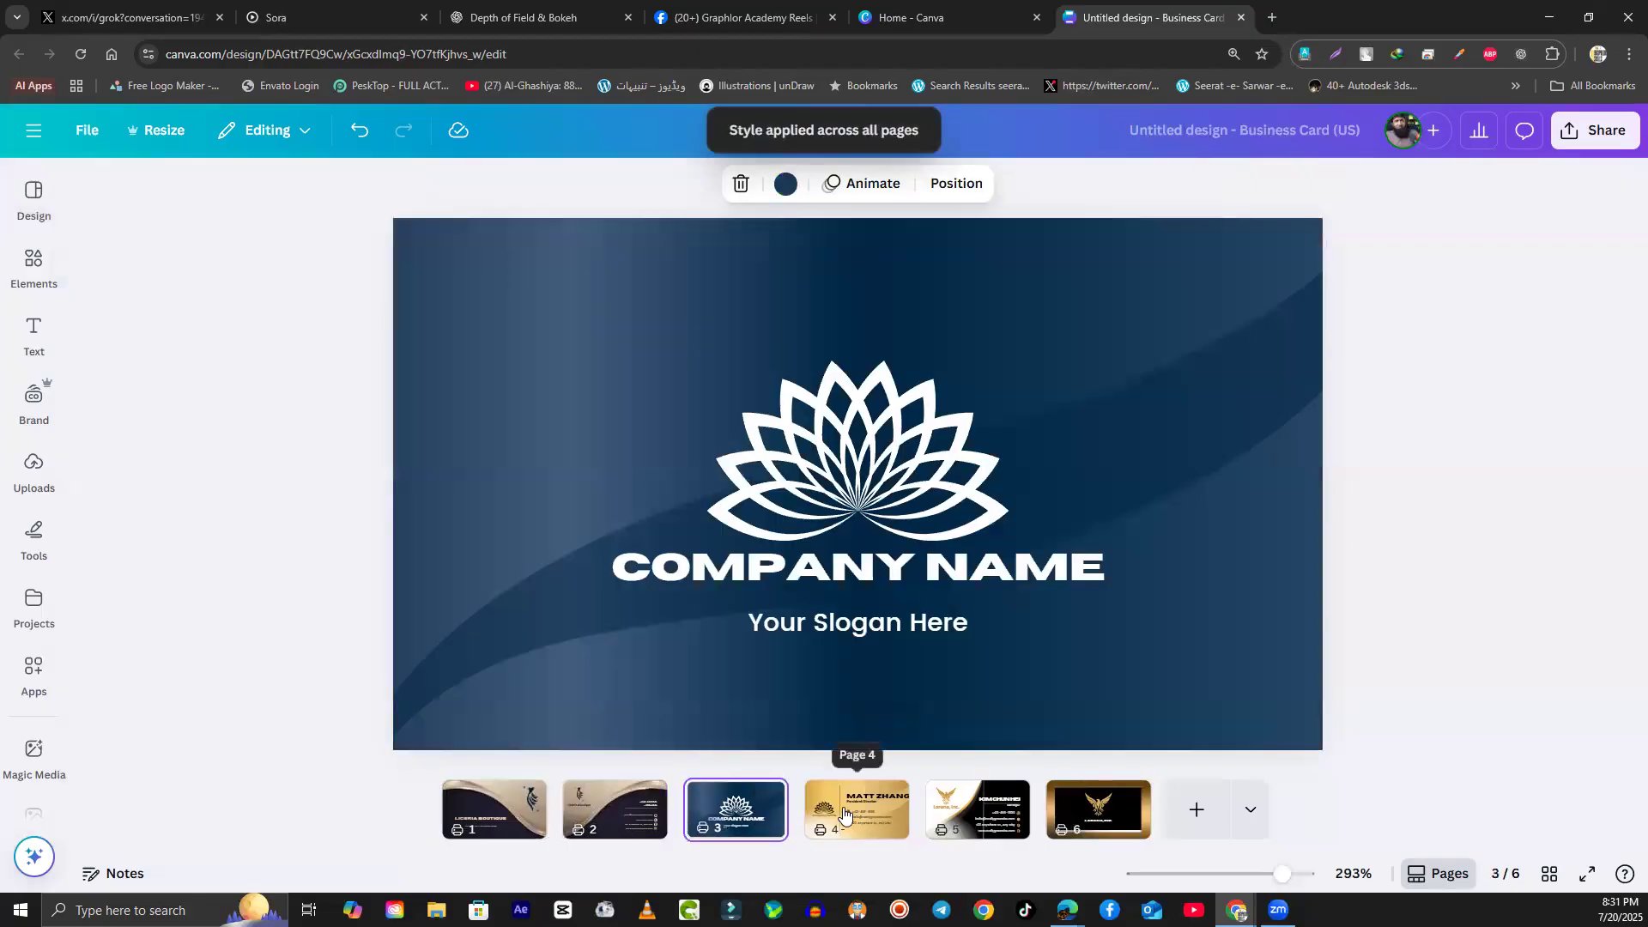
click(844, 814)
click(981, 820)
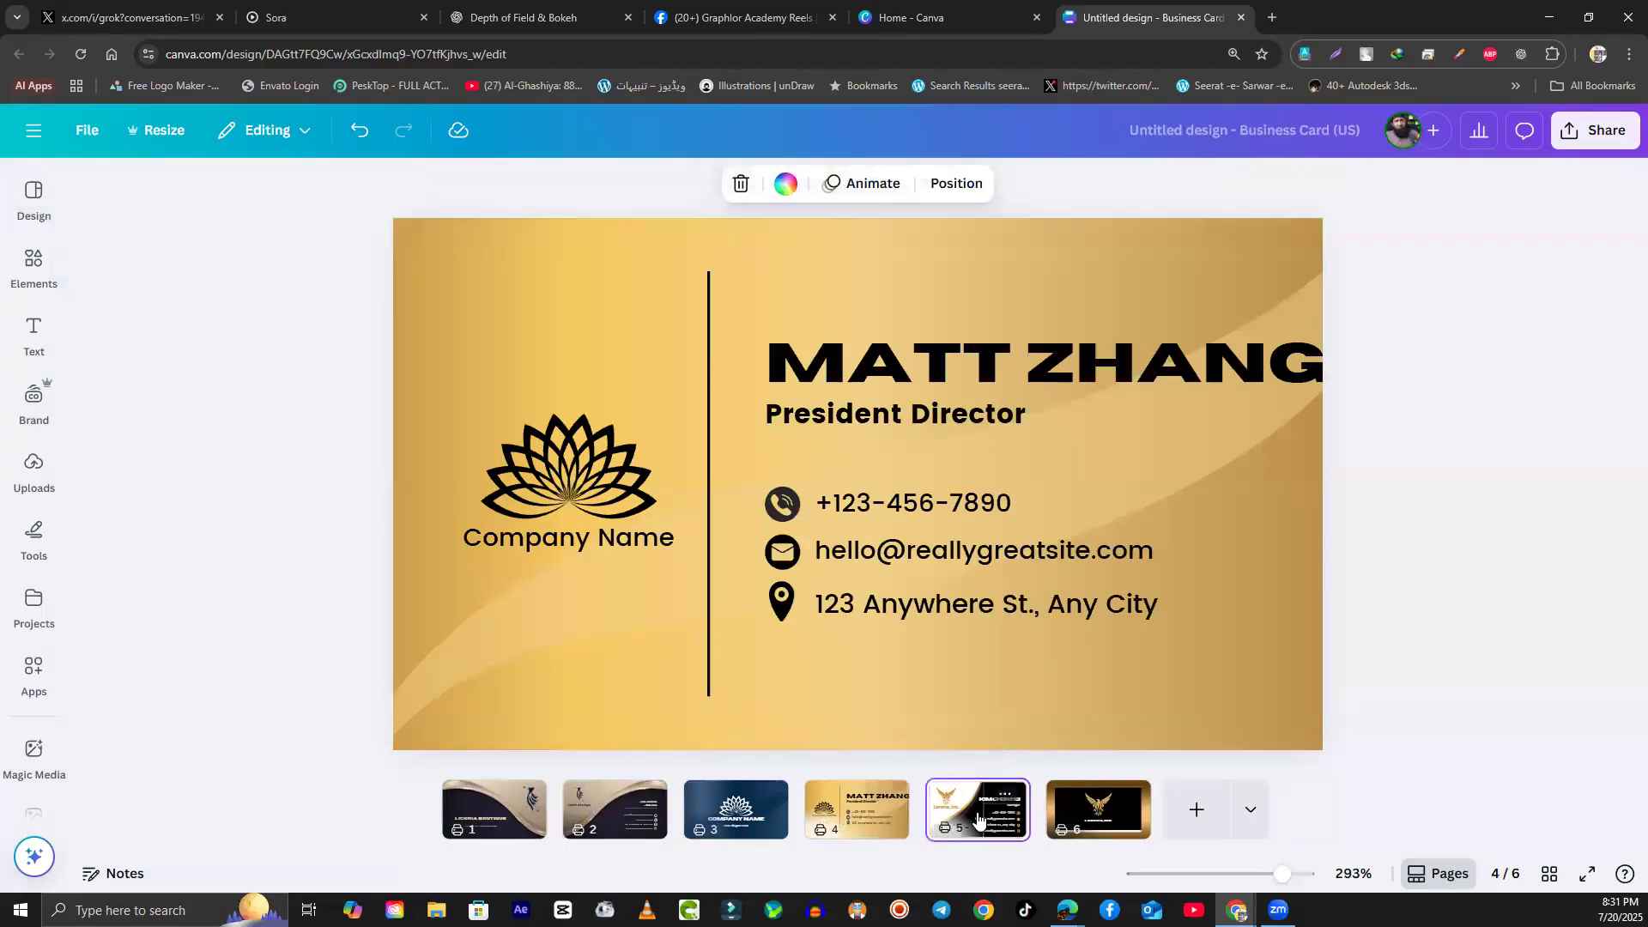
click(1098, 812)
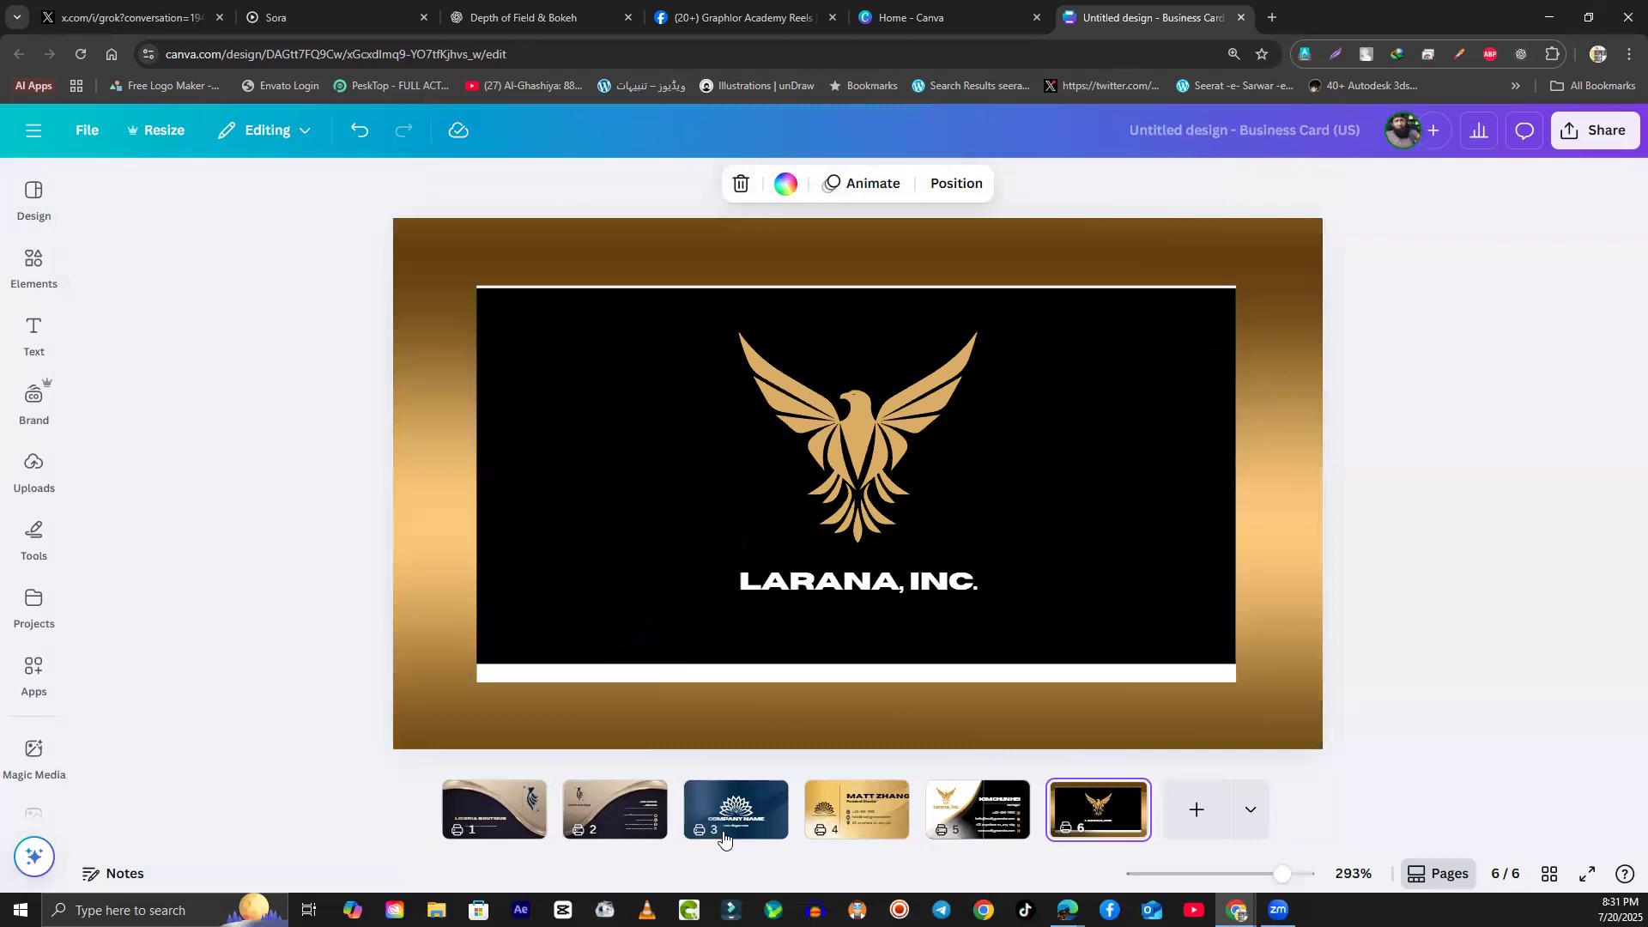
click(515, 826)
click(47, 259)
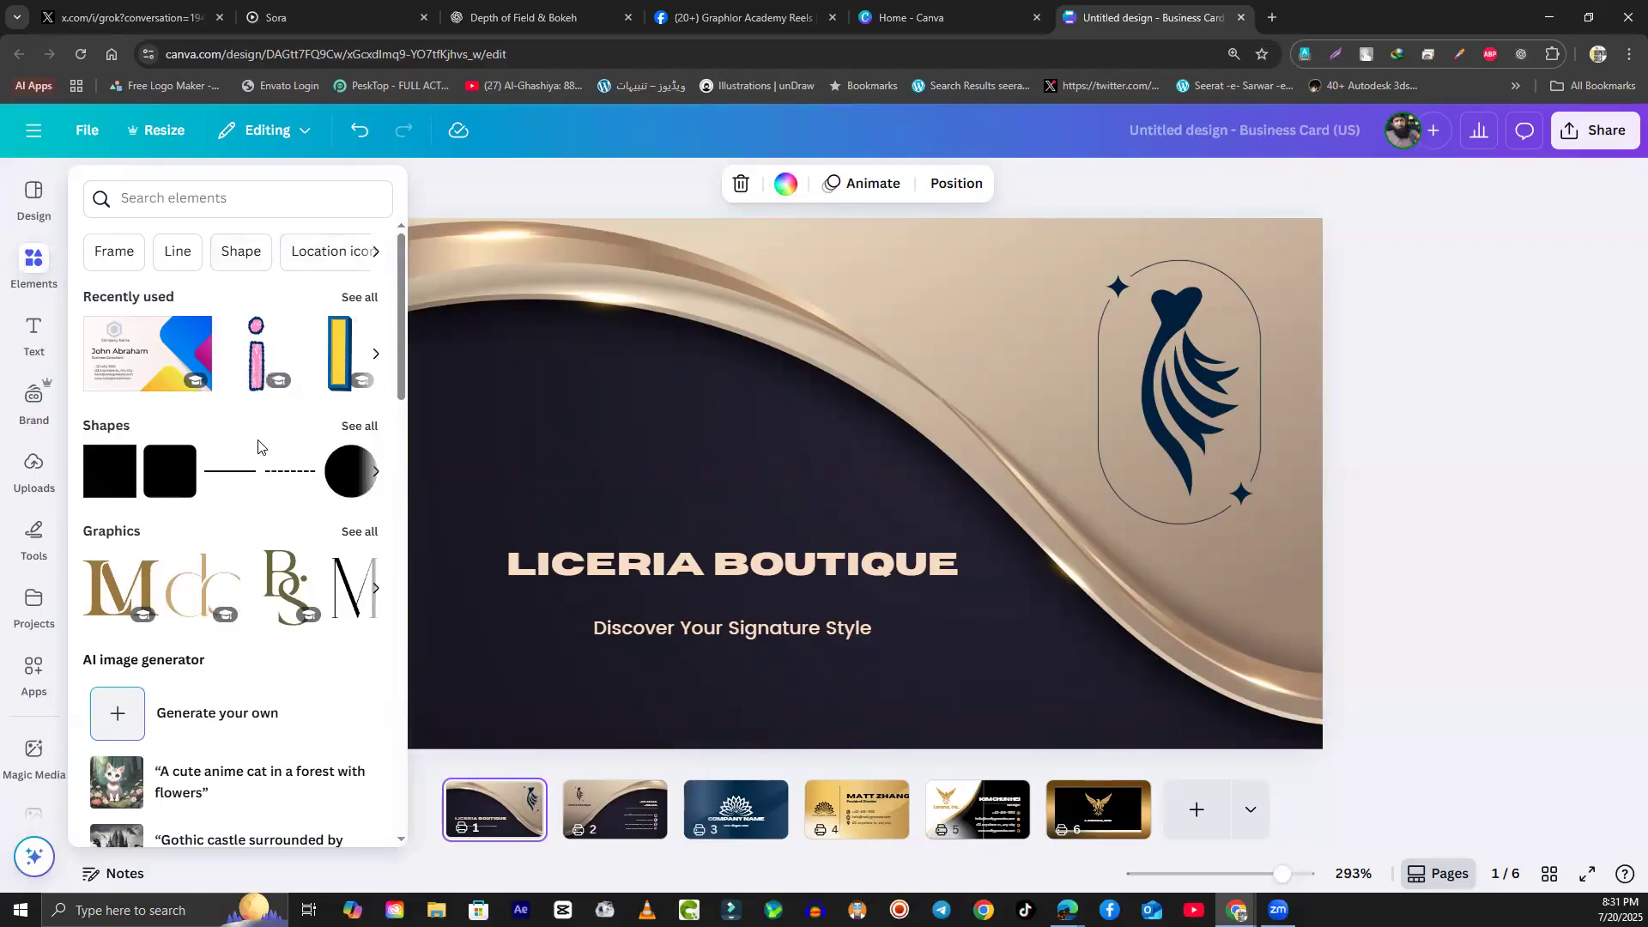
scroll(258, 446, down, 12)
scroll(298, 566, up, 5)
scroll(265, 545, up, 5)
click(409, 506)
click(475, 673)
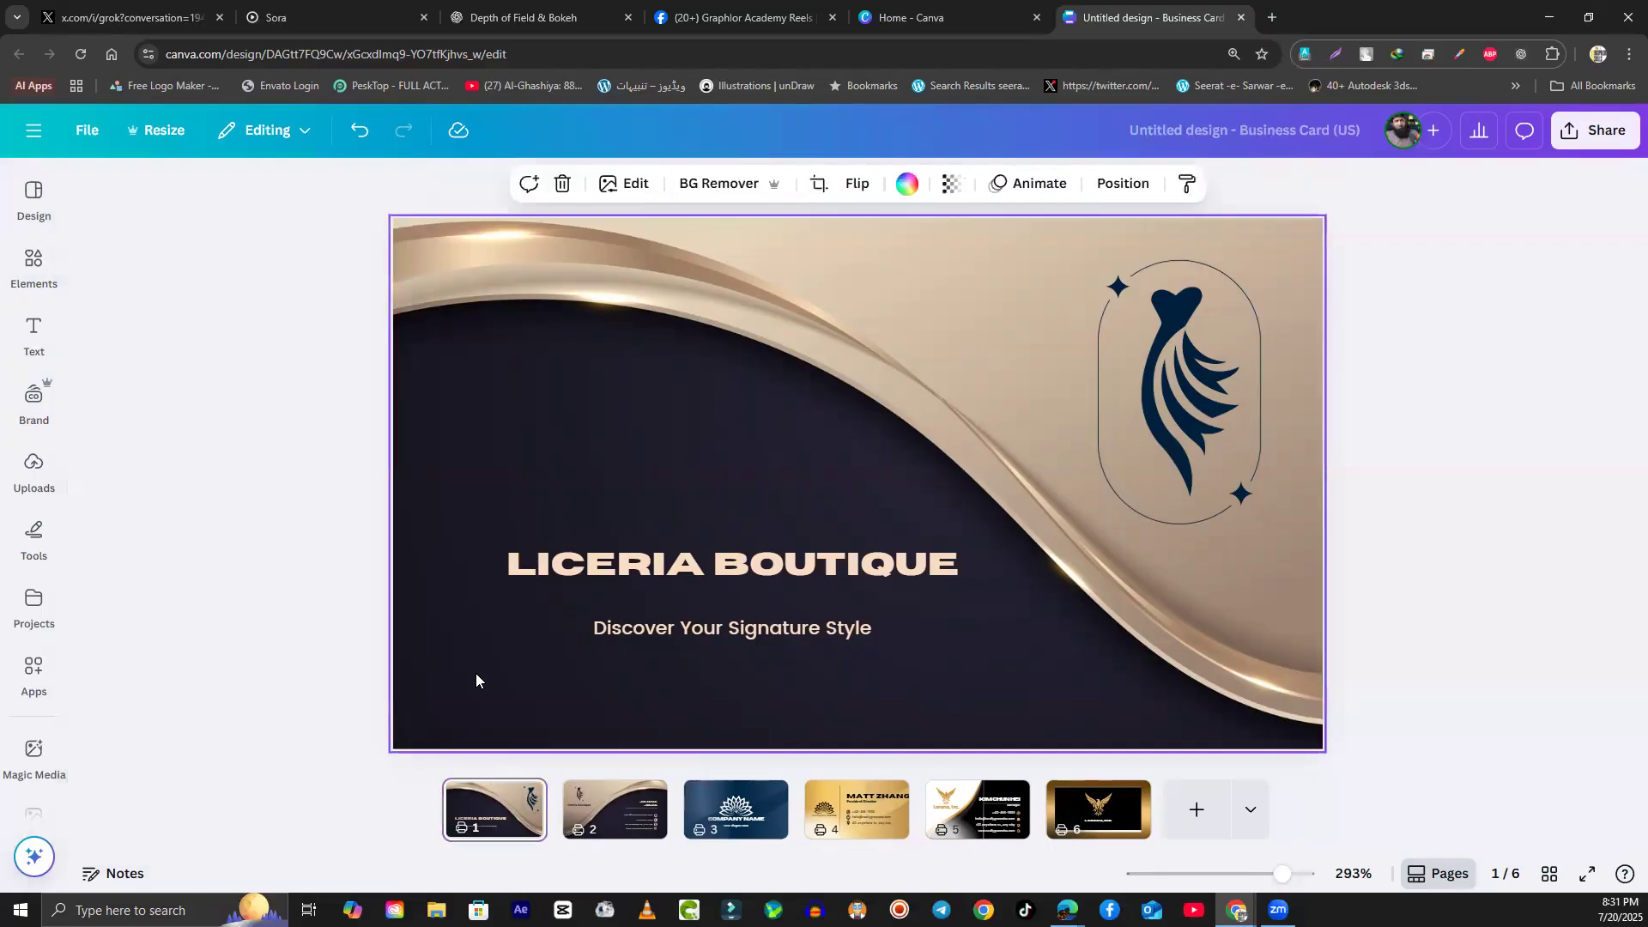
Step: Apply the Squada One with Klima font set to page 1 and extend it to all pages
click(26, 205)
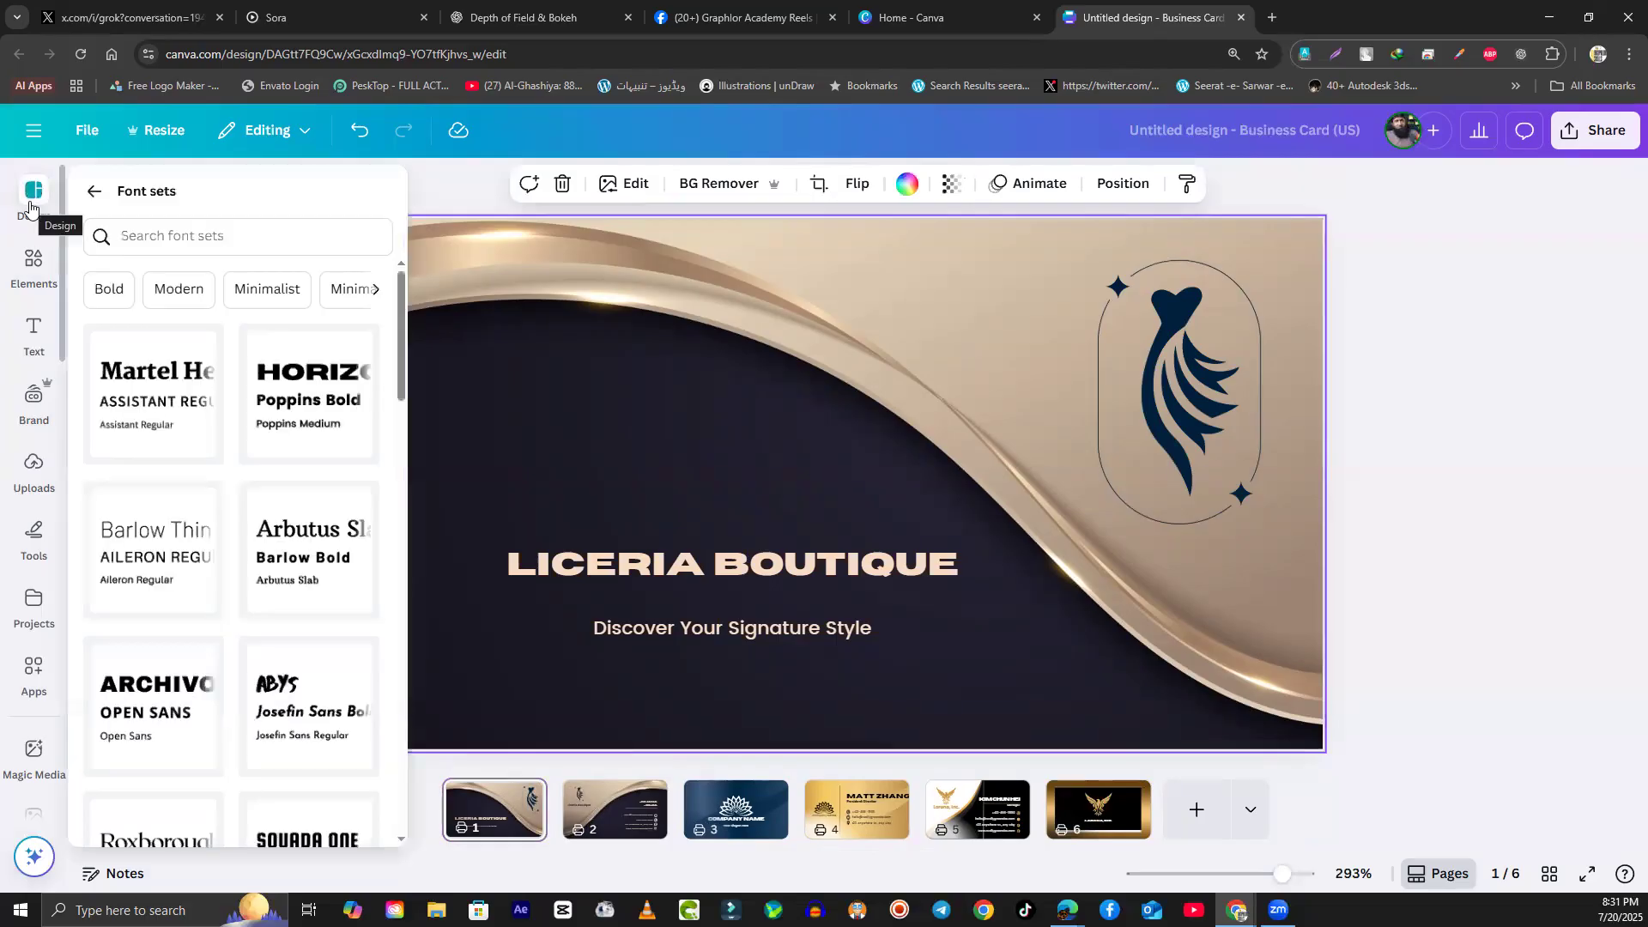
scroll(217, 571, down, 4)
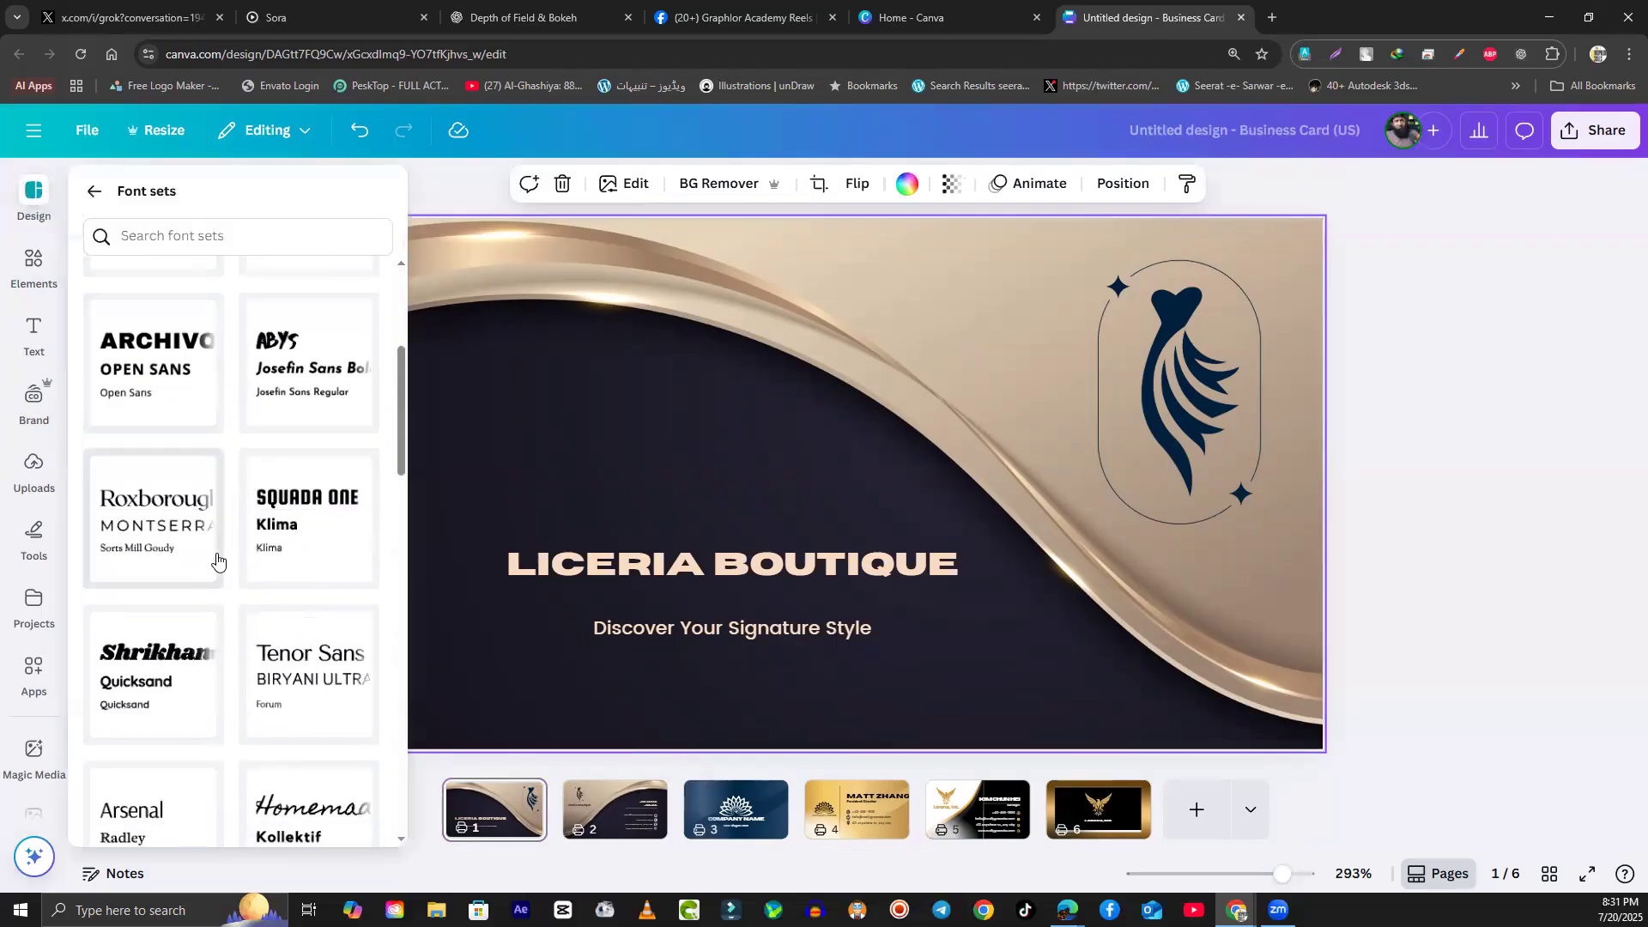
click(307, 519)
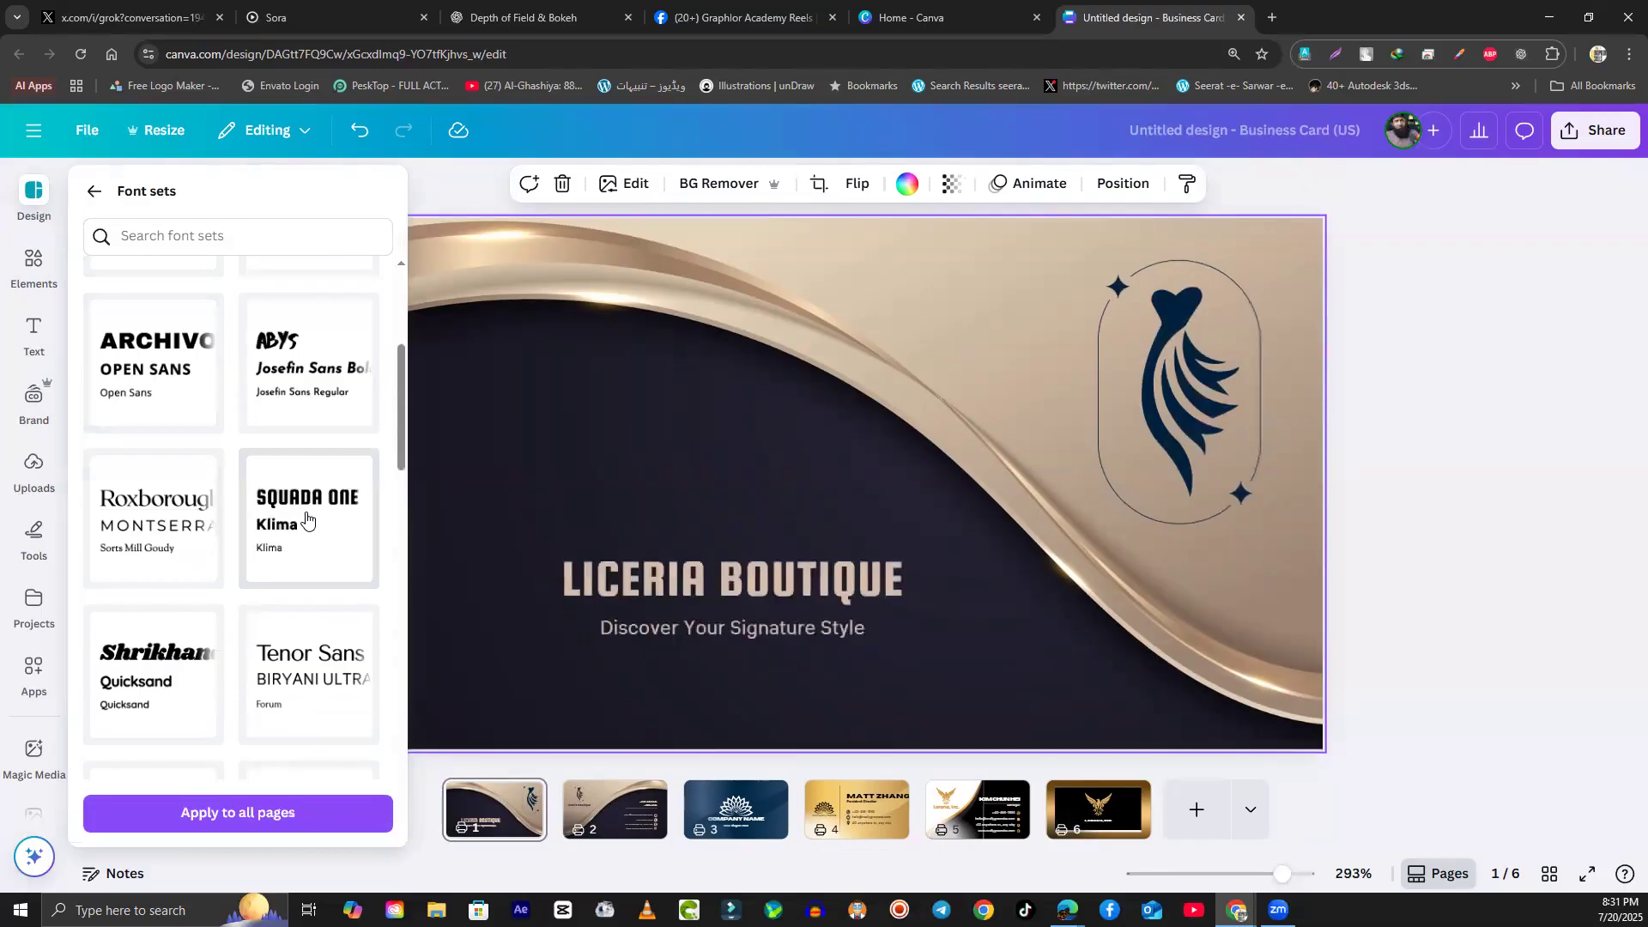
click(255, 813)
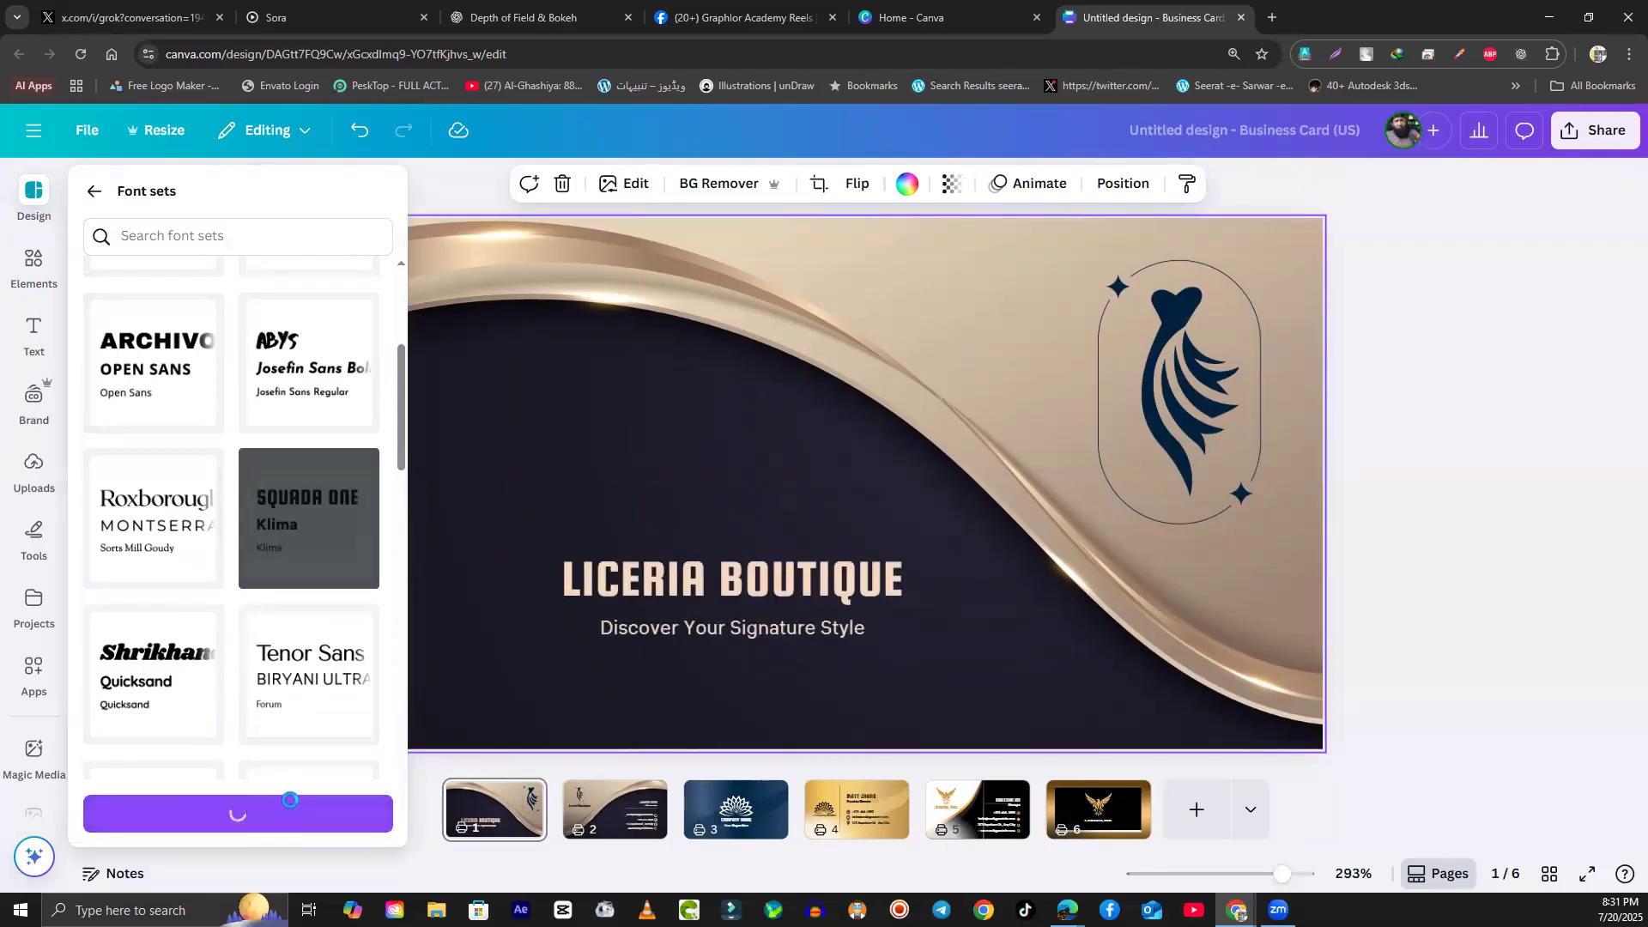
Step: Check the Squada One fonts on the other business card pages and go back to page 1
right_click(636, 804)
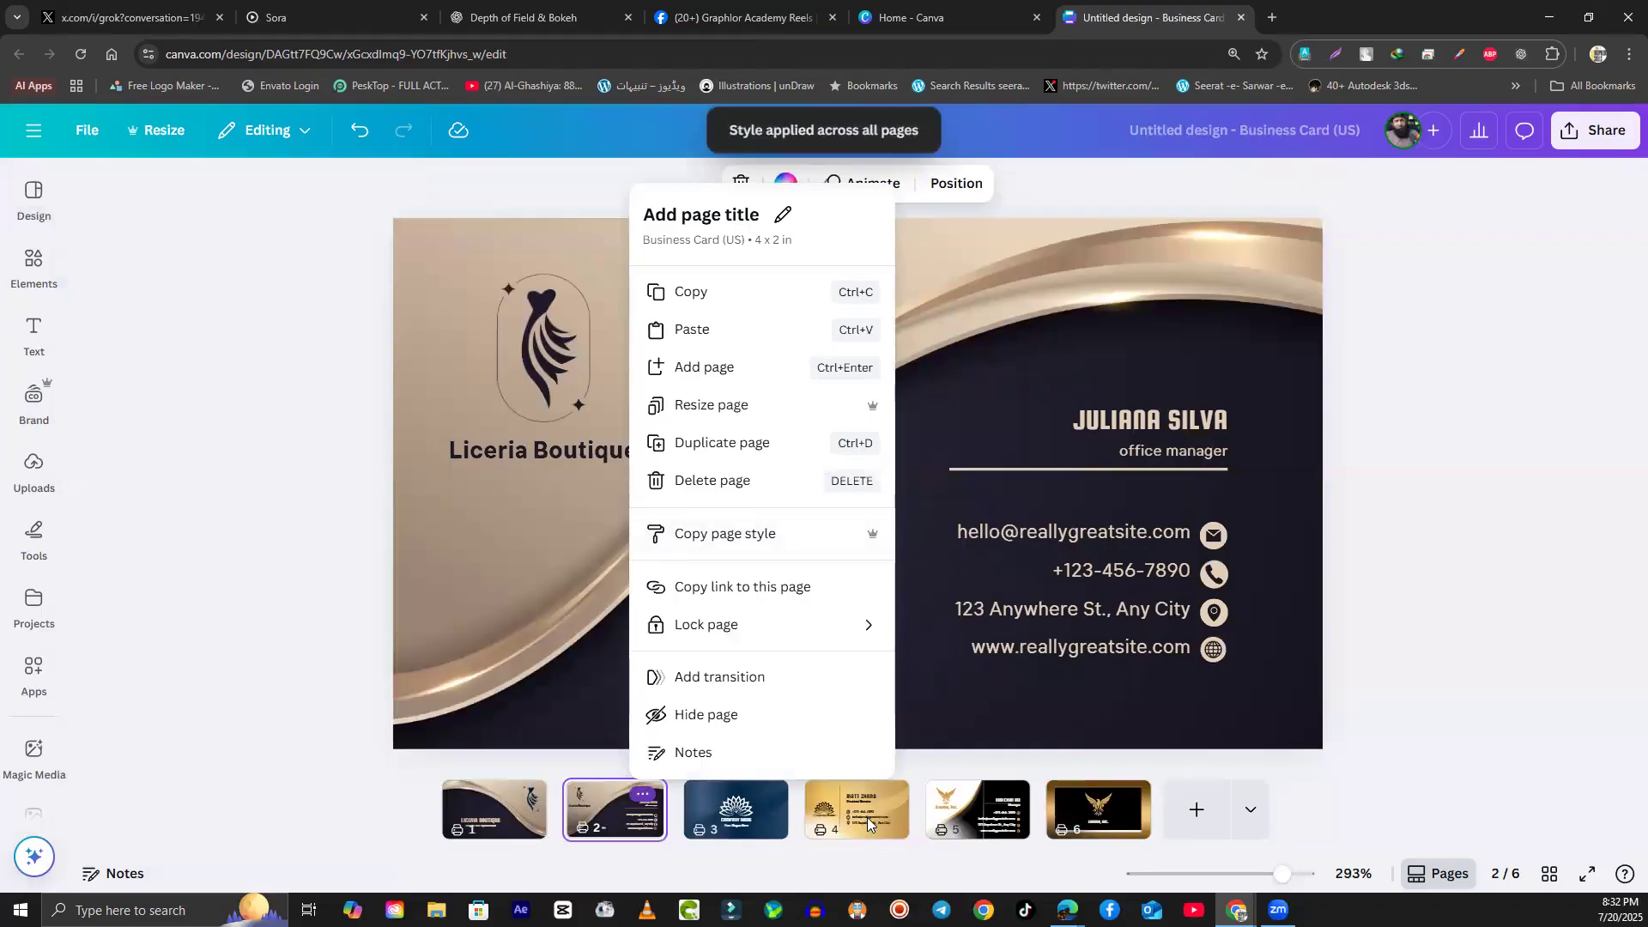
click(806, 831)
click(738, 820)
click(866, 824)
click(978, 815)
click(1098, 816)
click(815, 819)
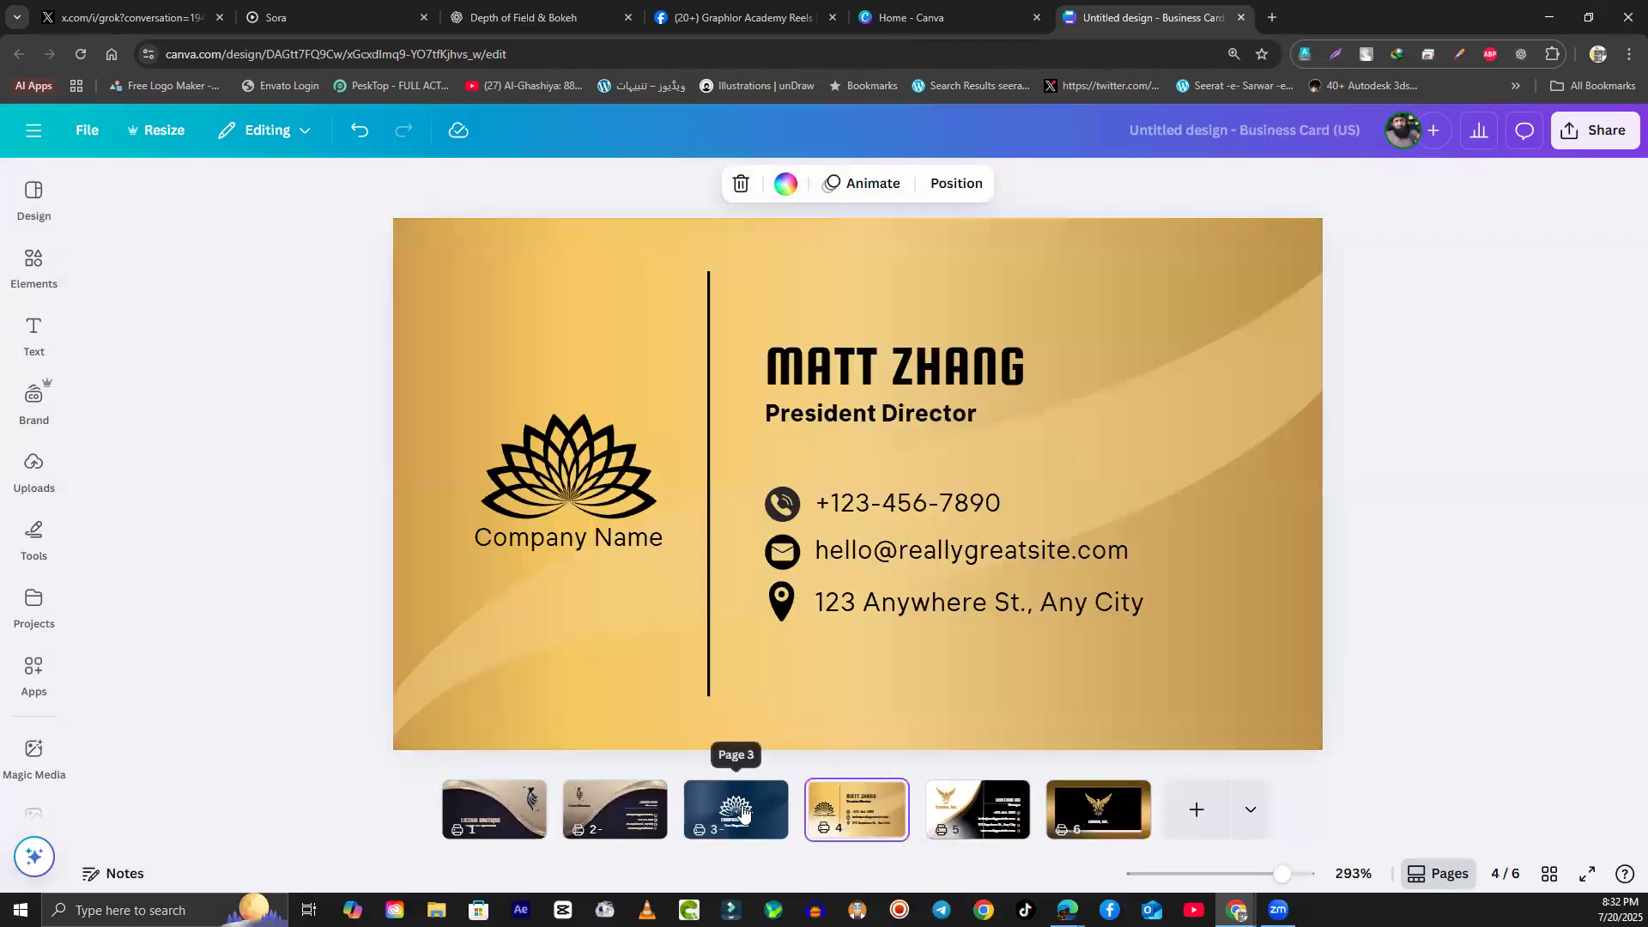
click(738, 815)
click(615, 816)
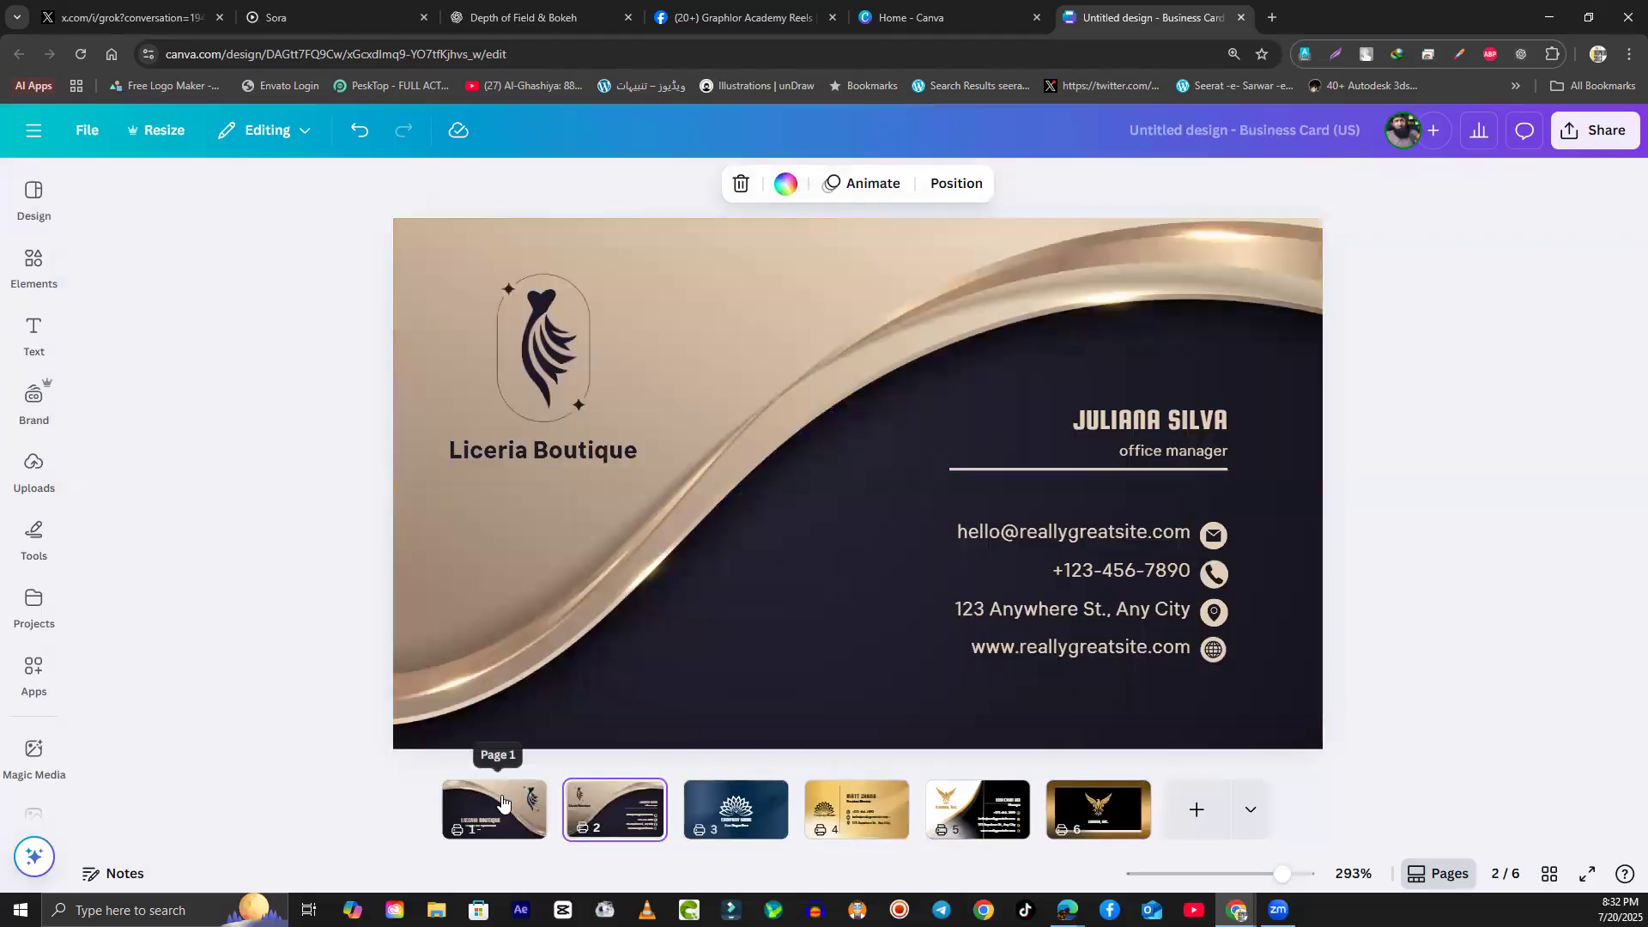
click(495, 811)
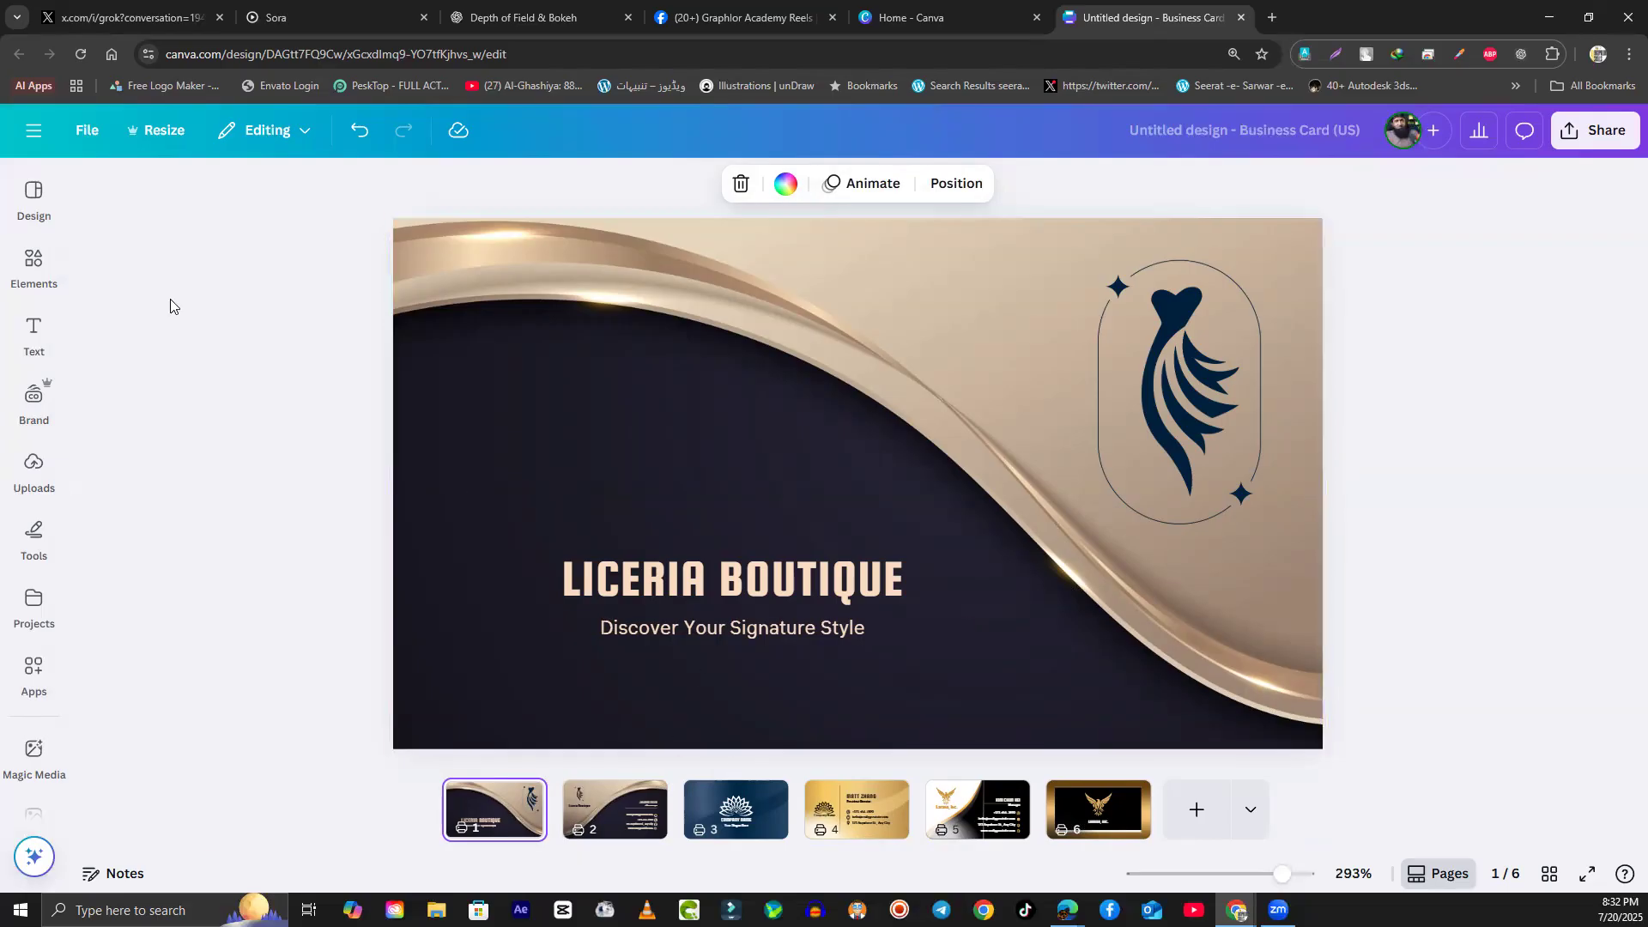
click(248, 332)
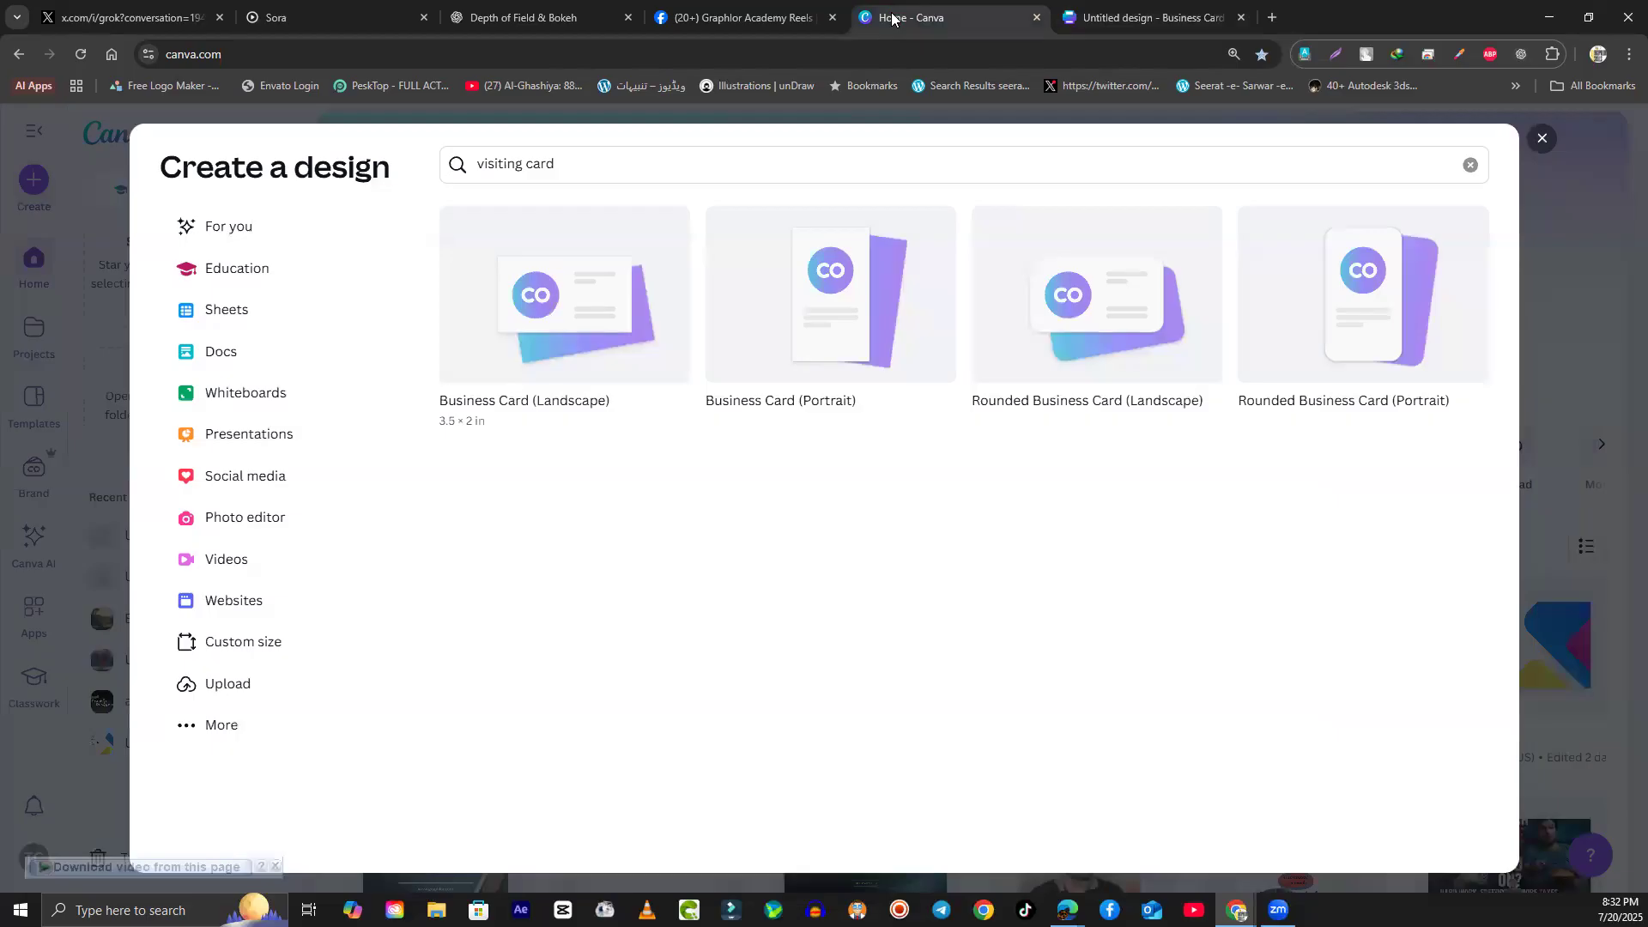
Step: Switch to the Canva home tab and clear the "visiting card" search in the Create a design window
click(910, 17)
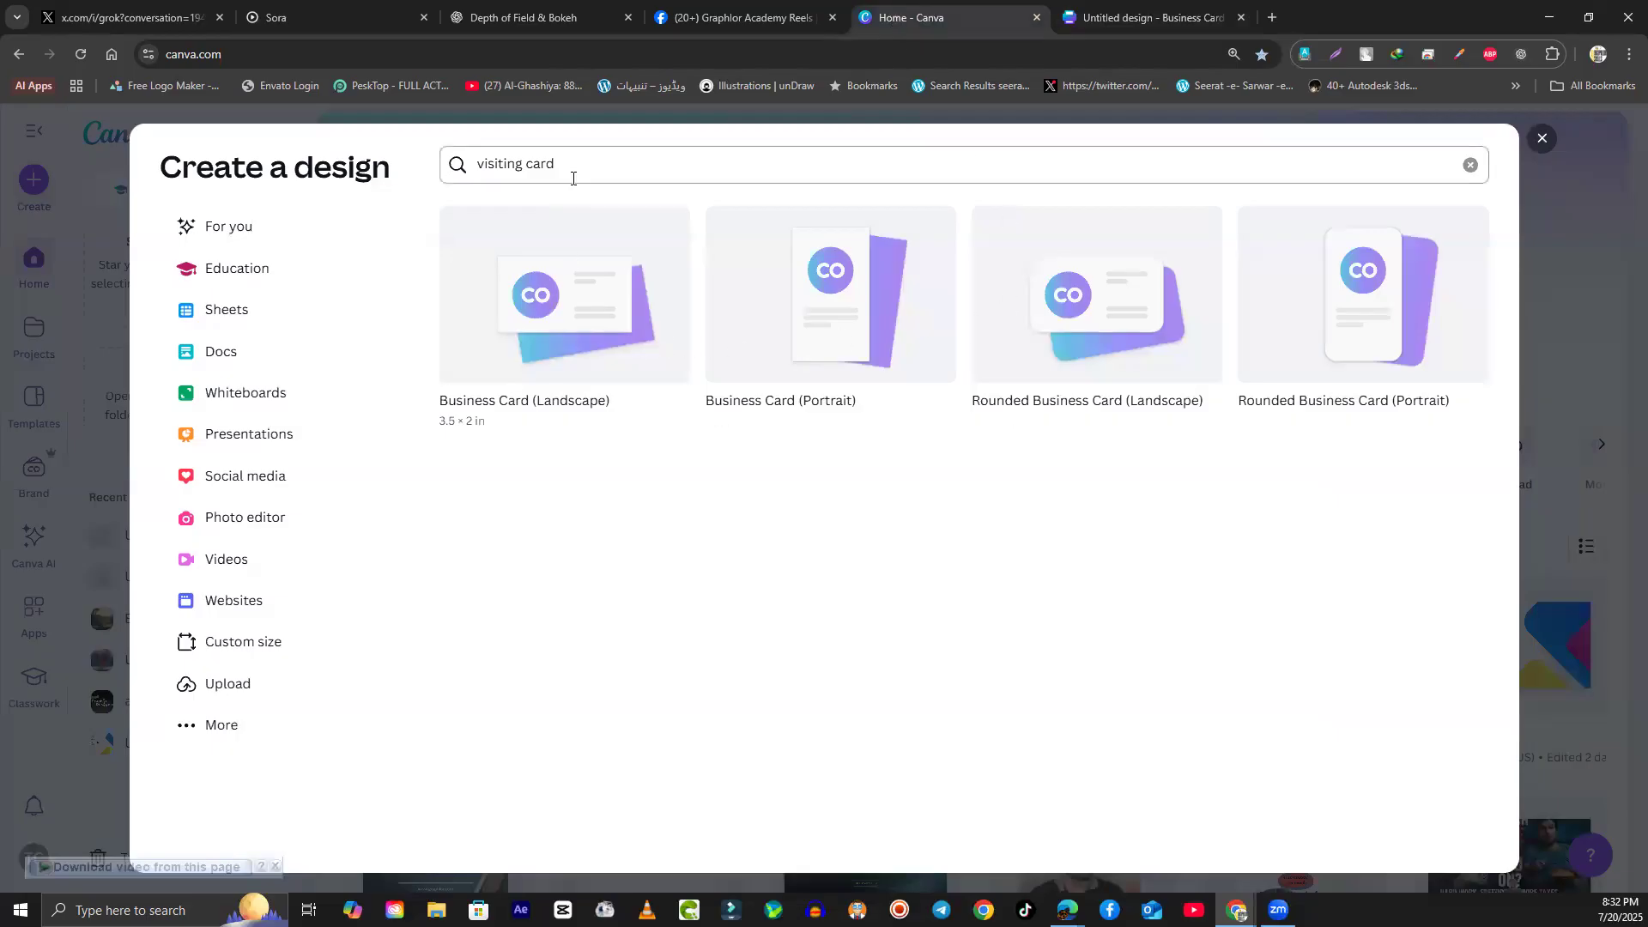
drag(580, 168, 446, 158)
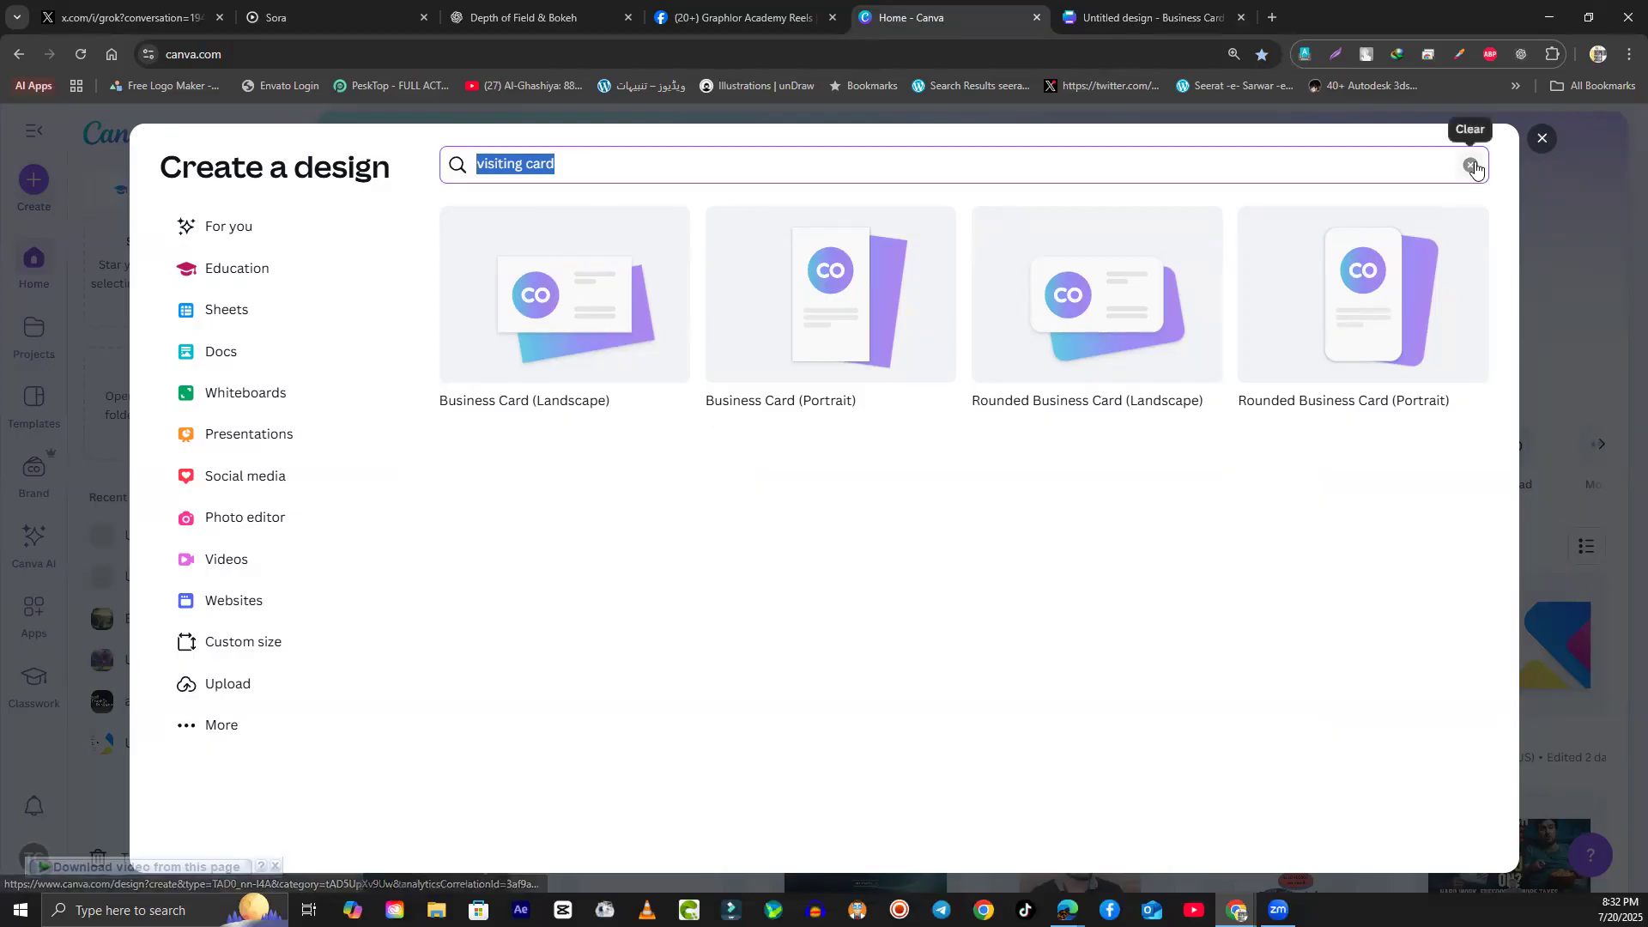
click(1542, 140)
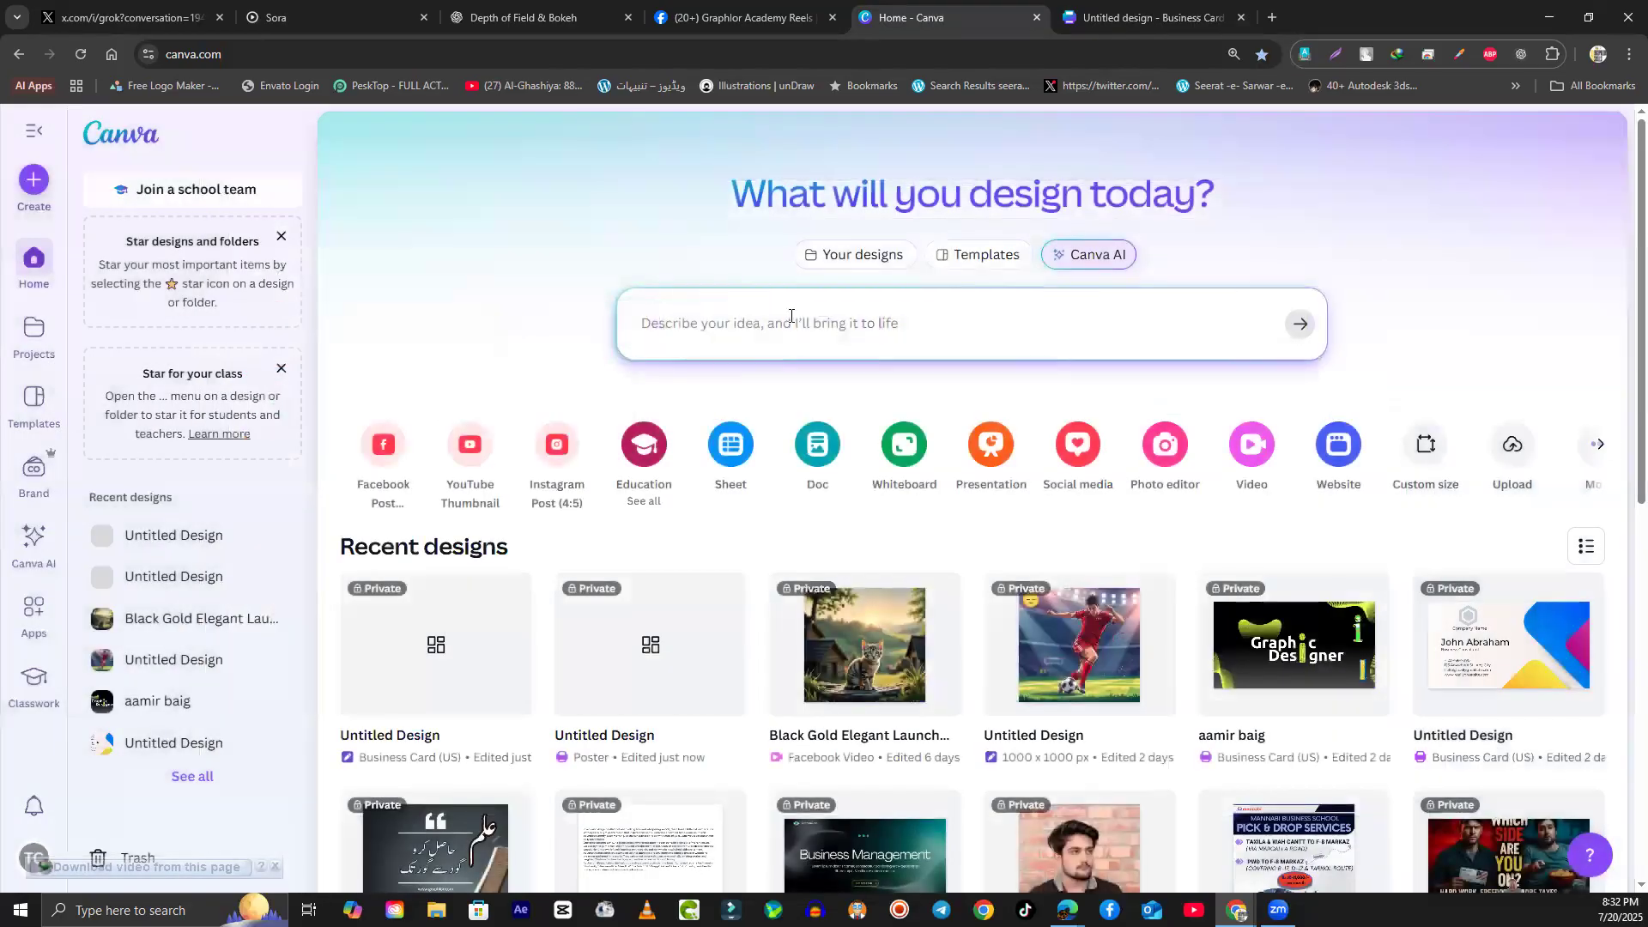
click(752, 326)
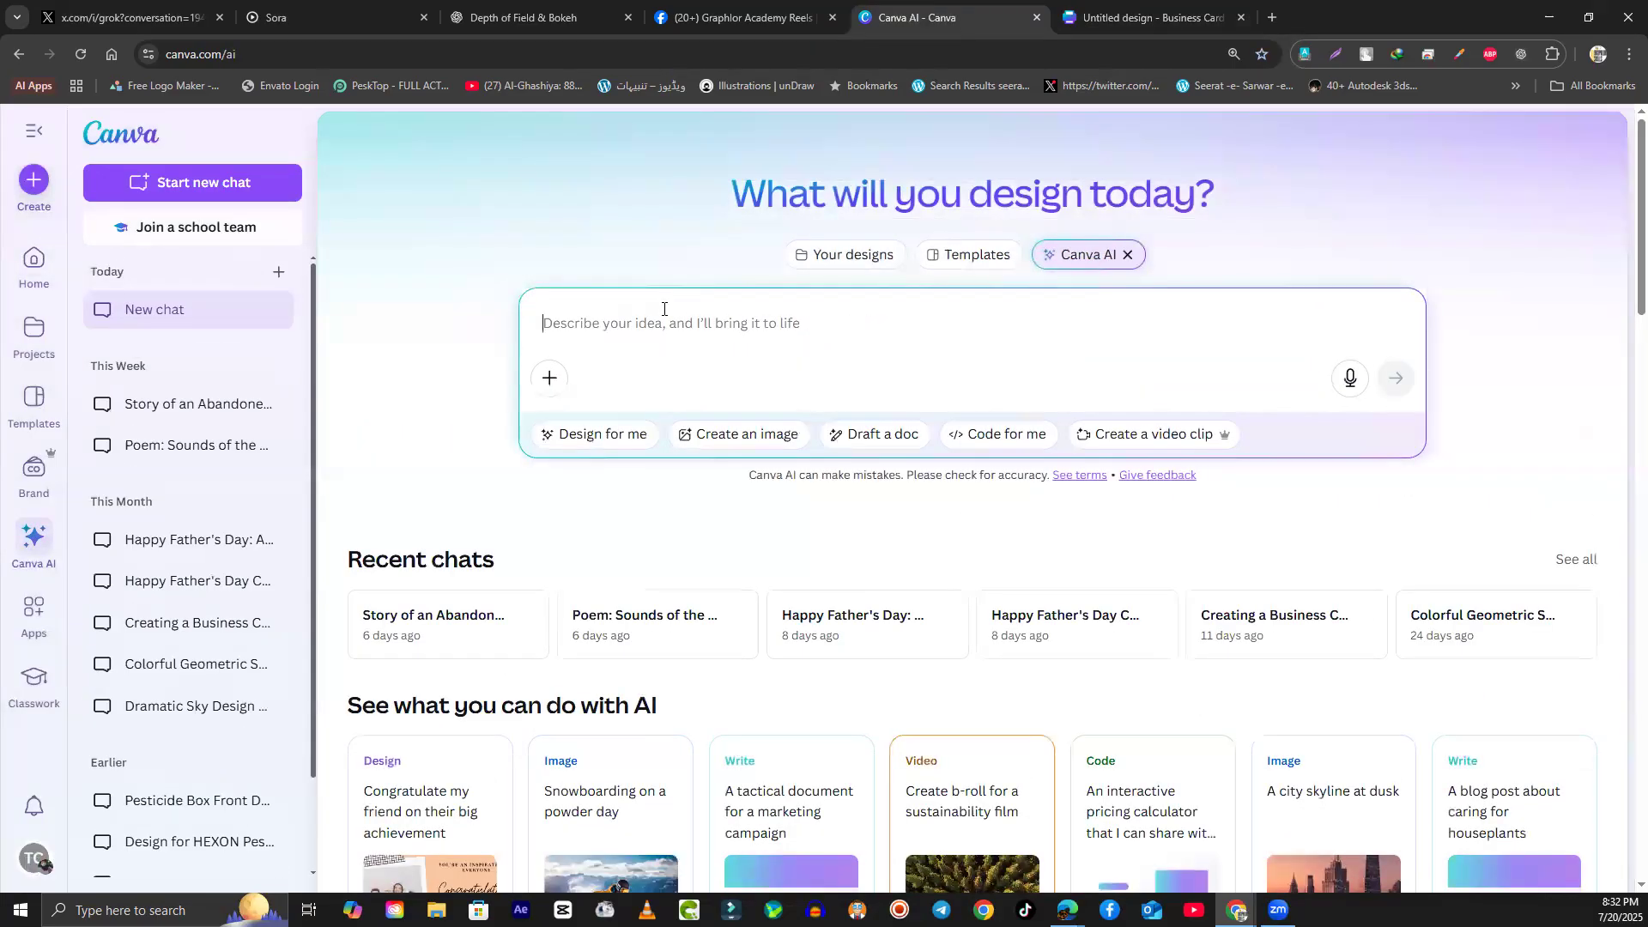
click(31, 182)
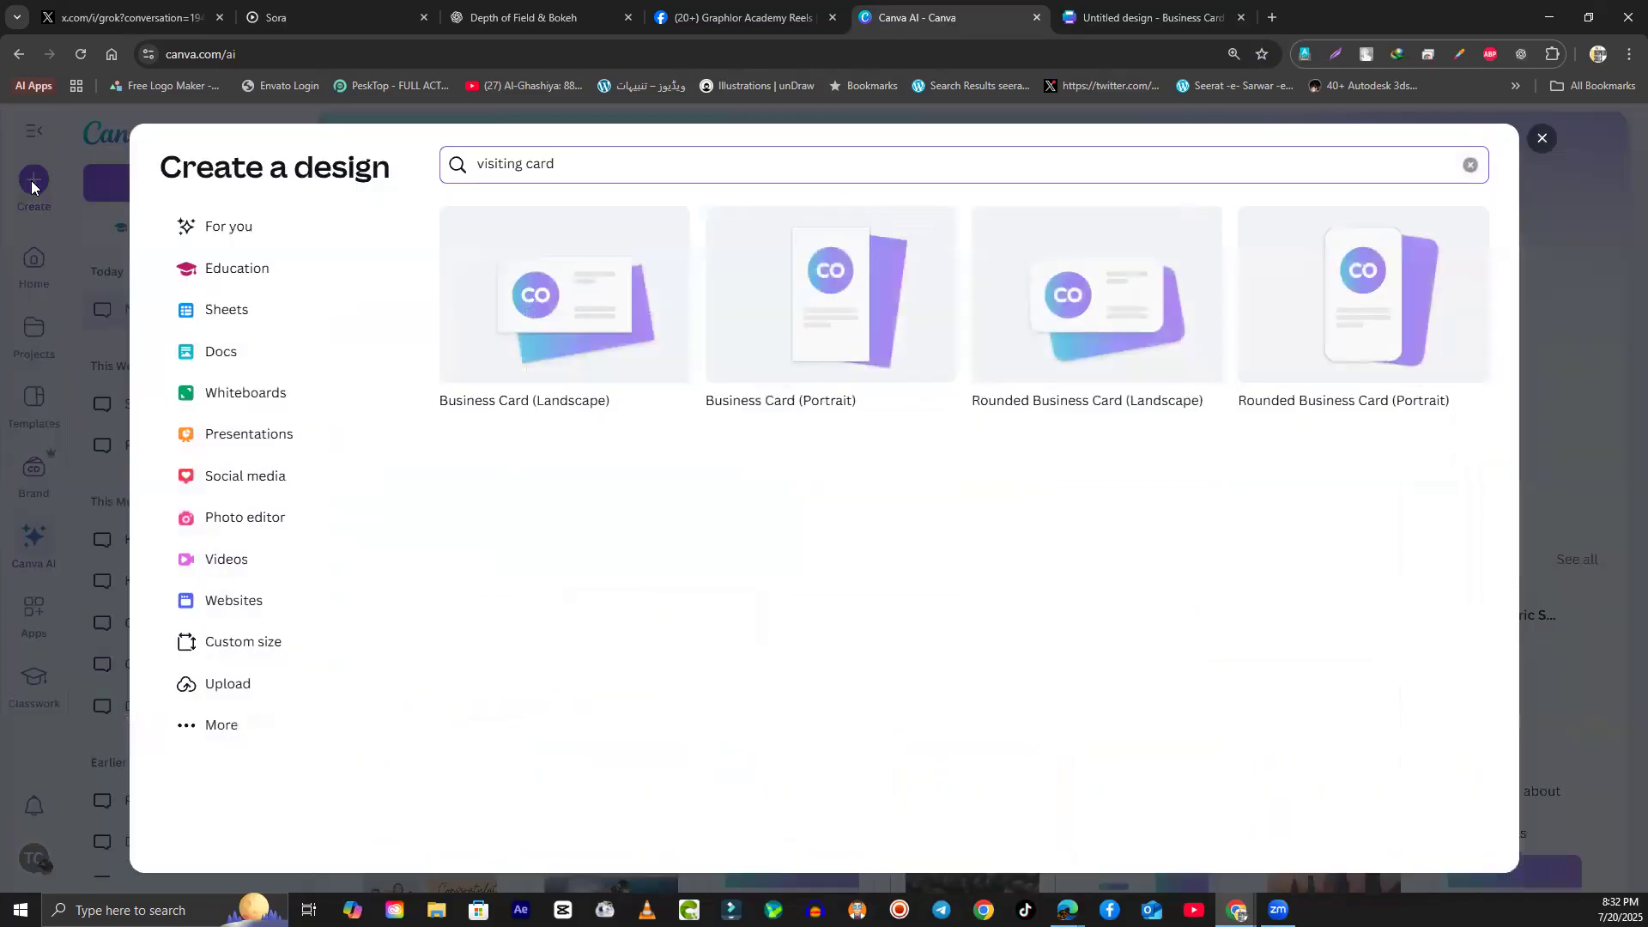
drag(588, 165, 424, 165)
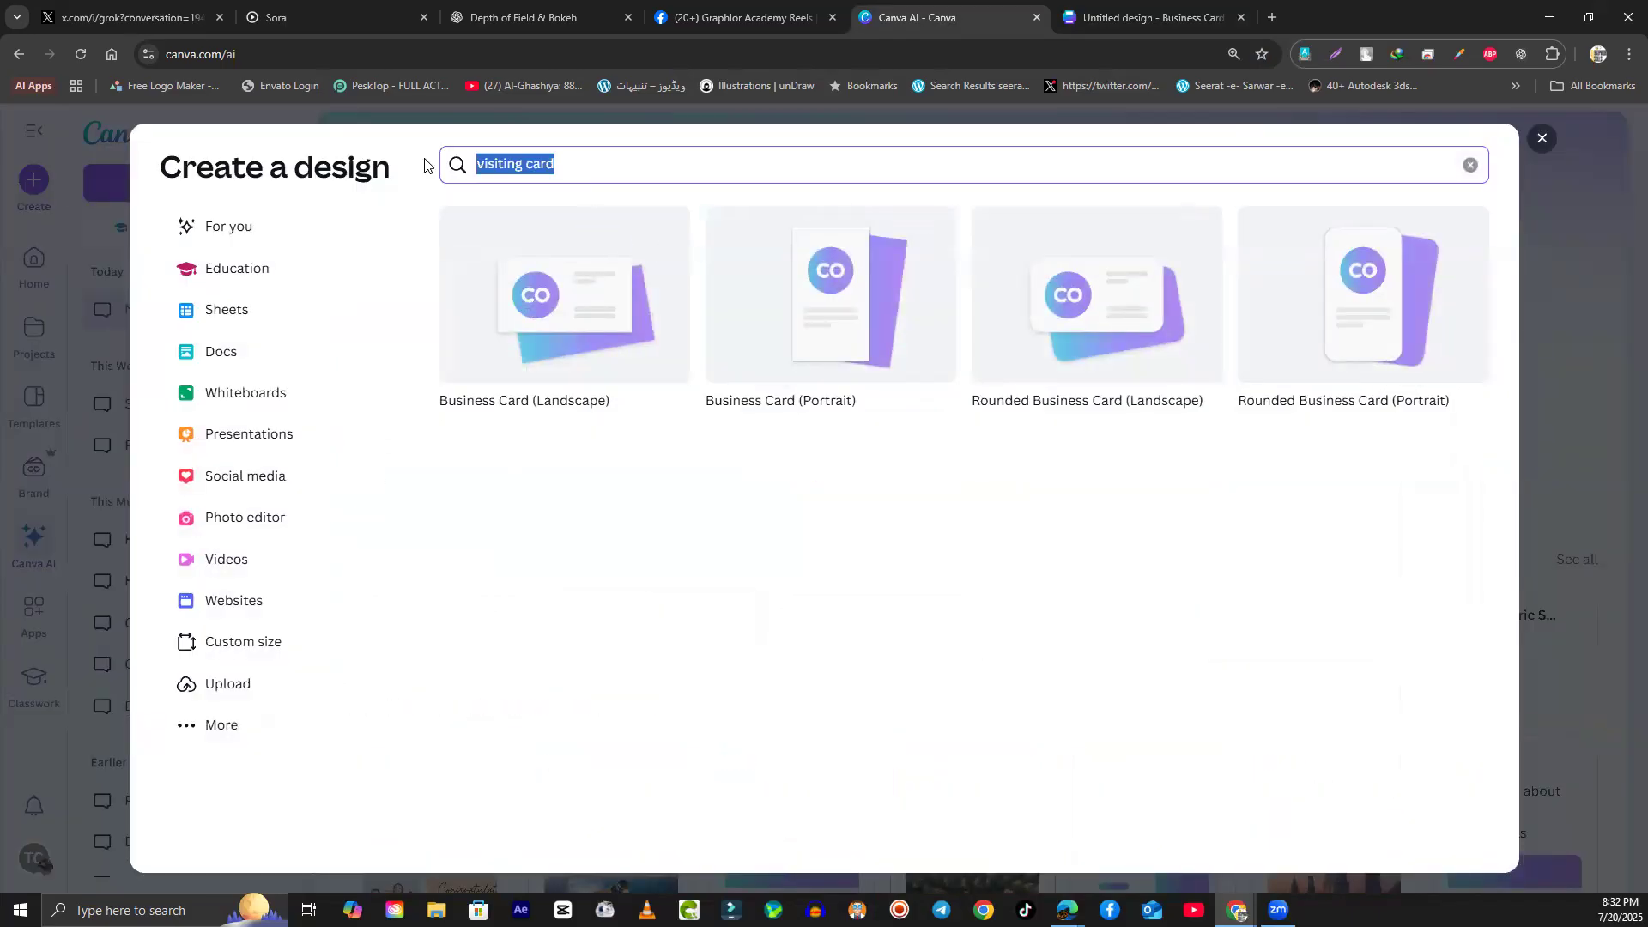
key(BackSpace)
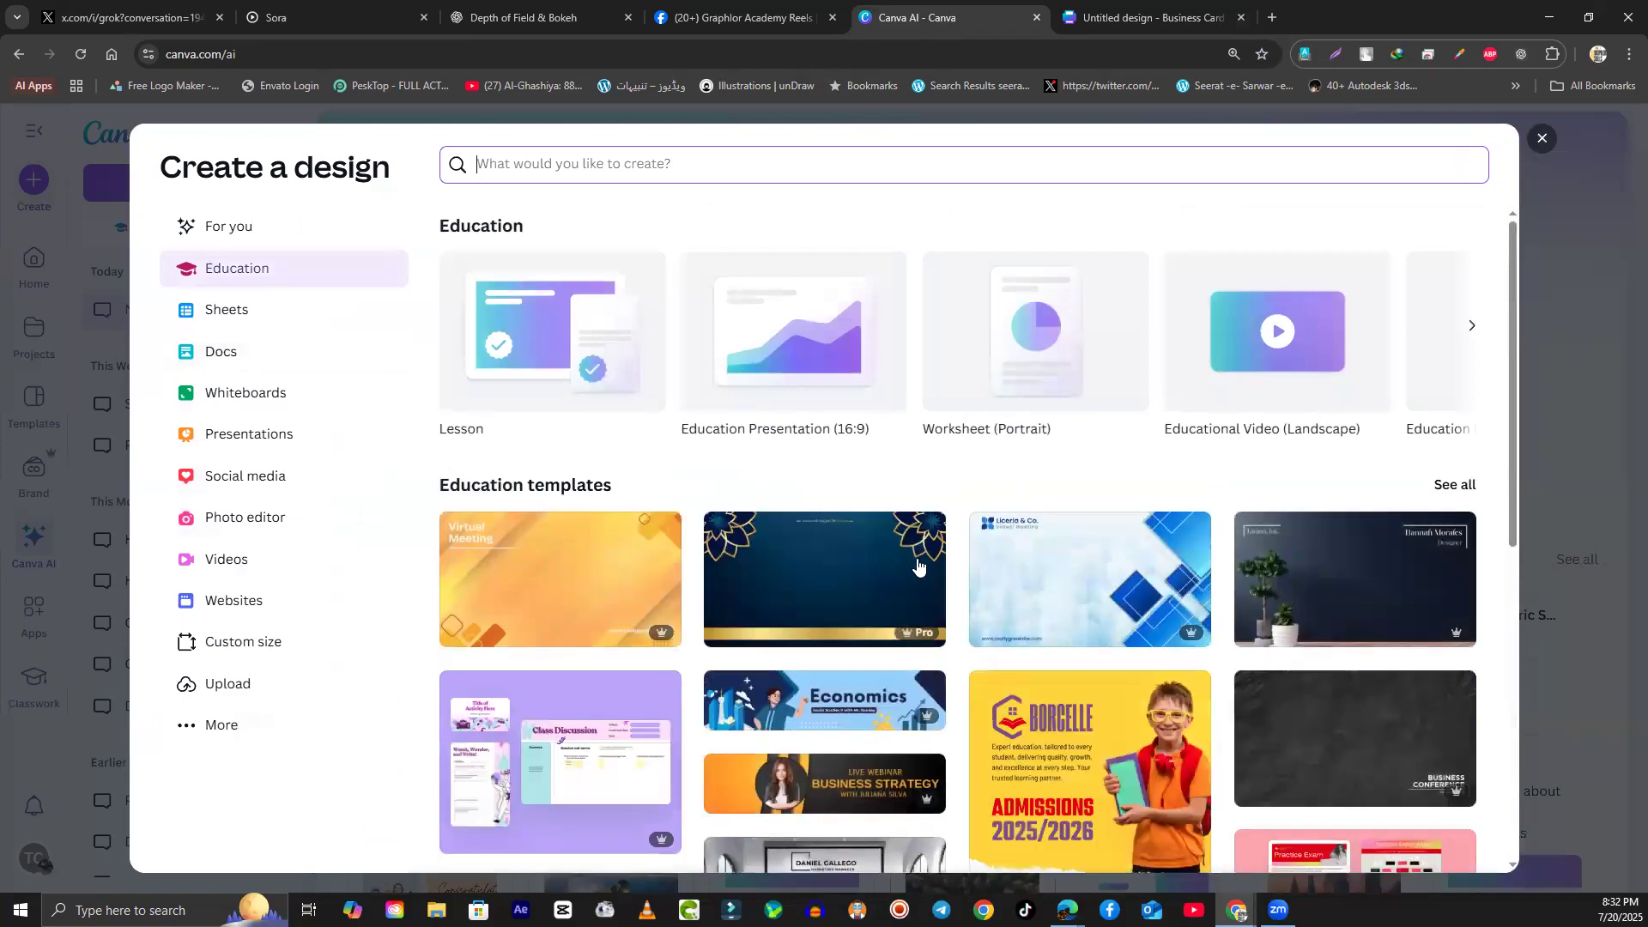
Step: Look over the Education templates and create a blank Instagram Story design from the Social media category
scroll(917, 566, down, 1)
scroll(916, 566, down, 5)
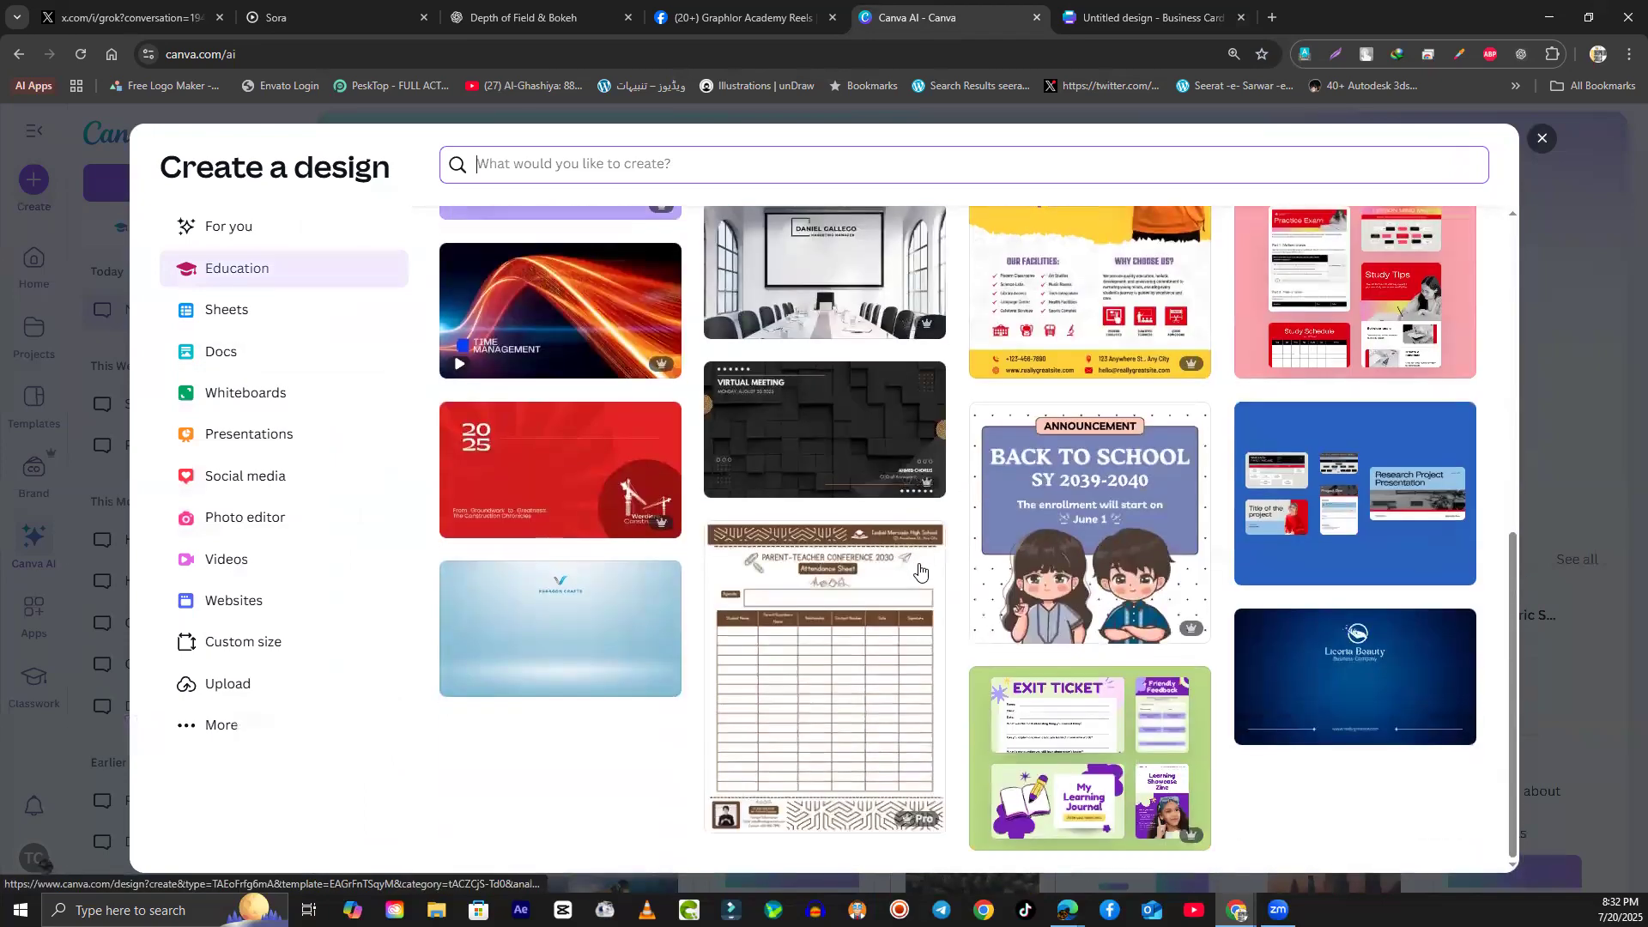
scroll(919, 571, up, 5)
scroll(1100, 515, down, 3)
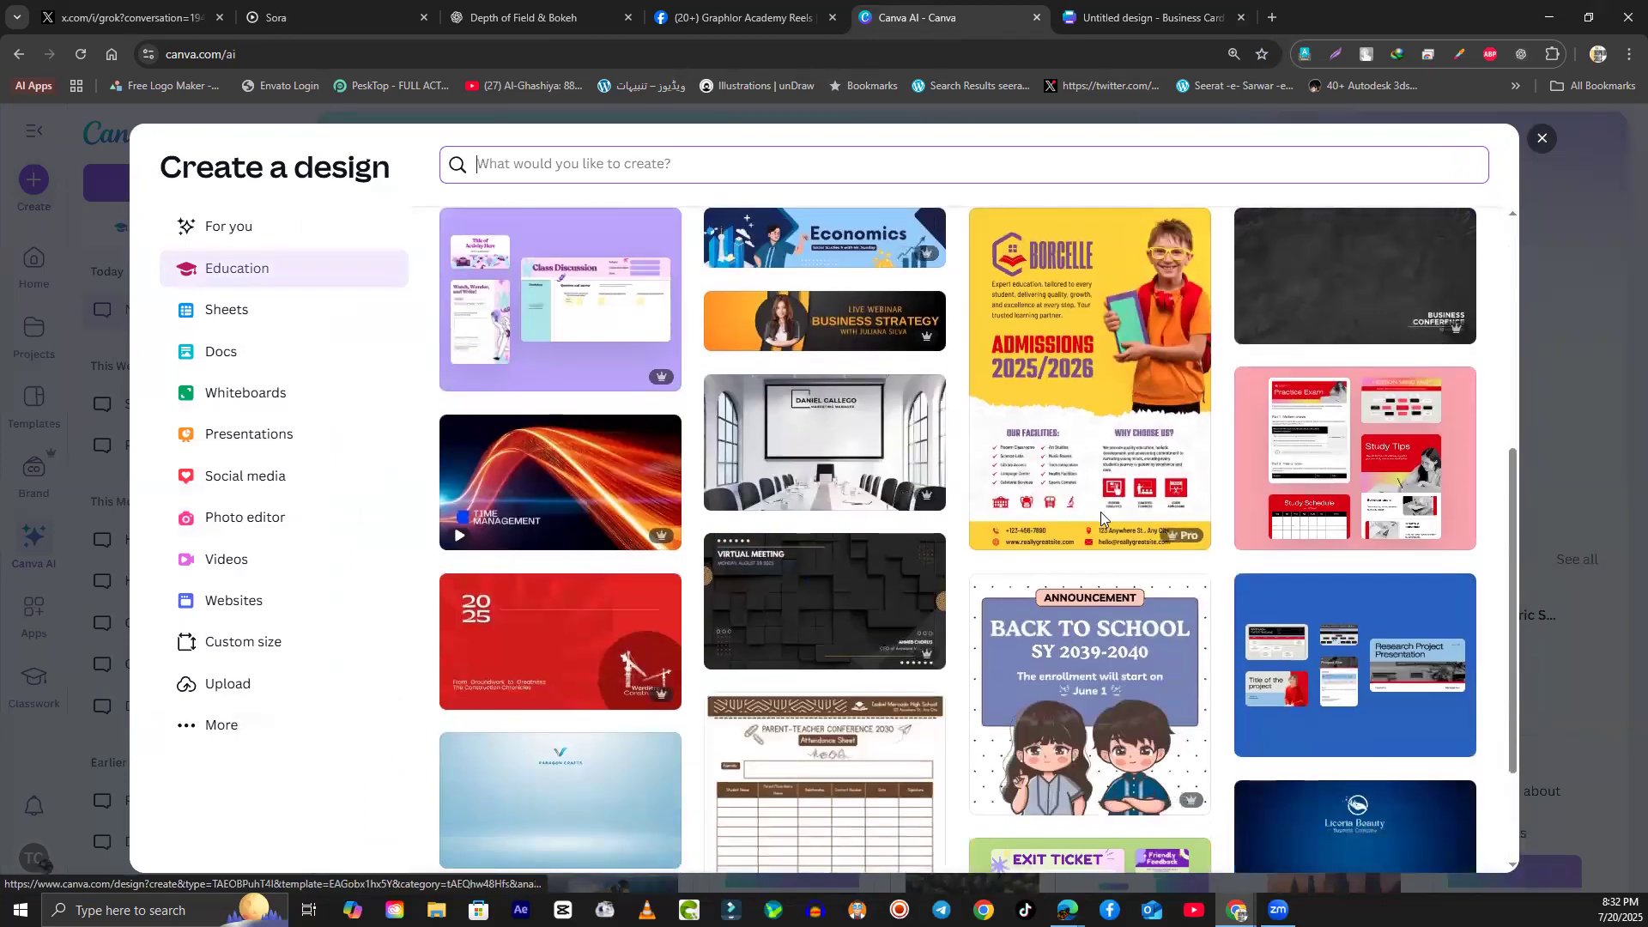
scroll(858, 472, up, 5)
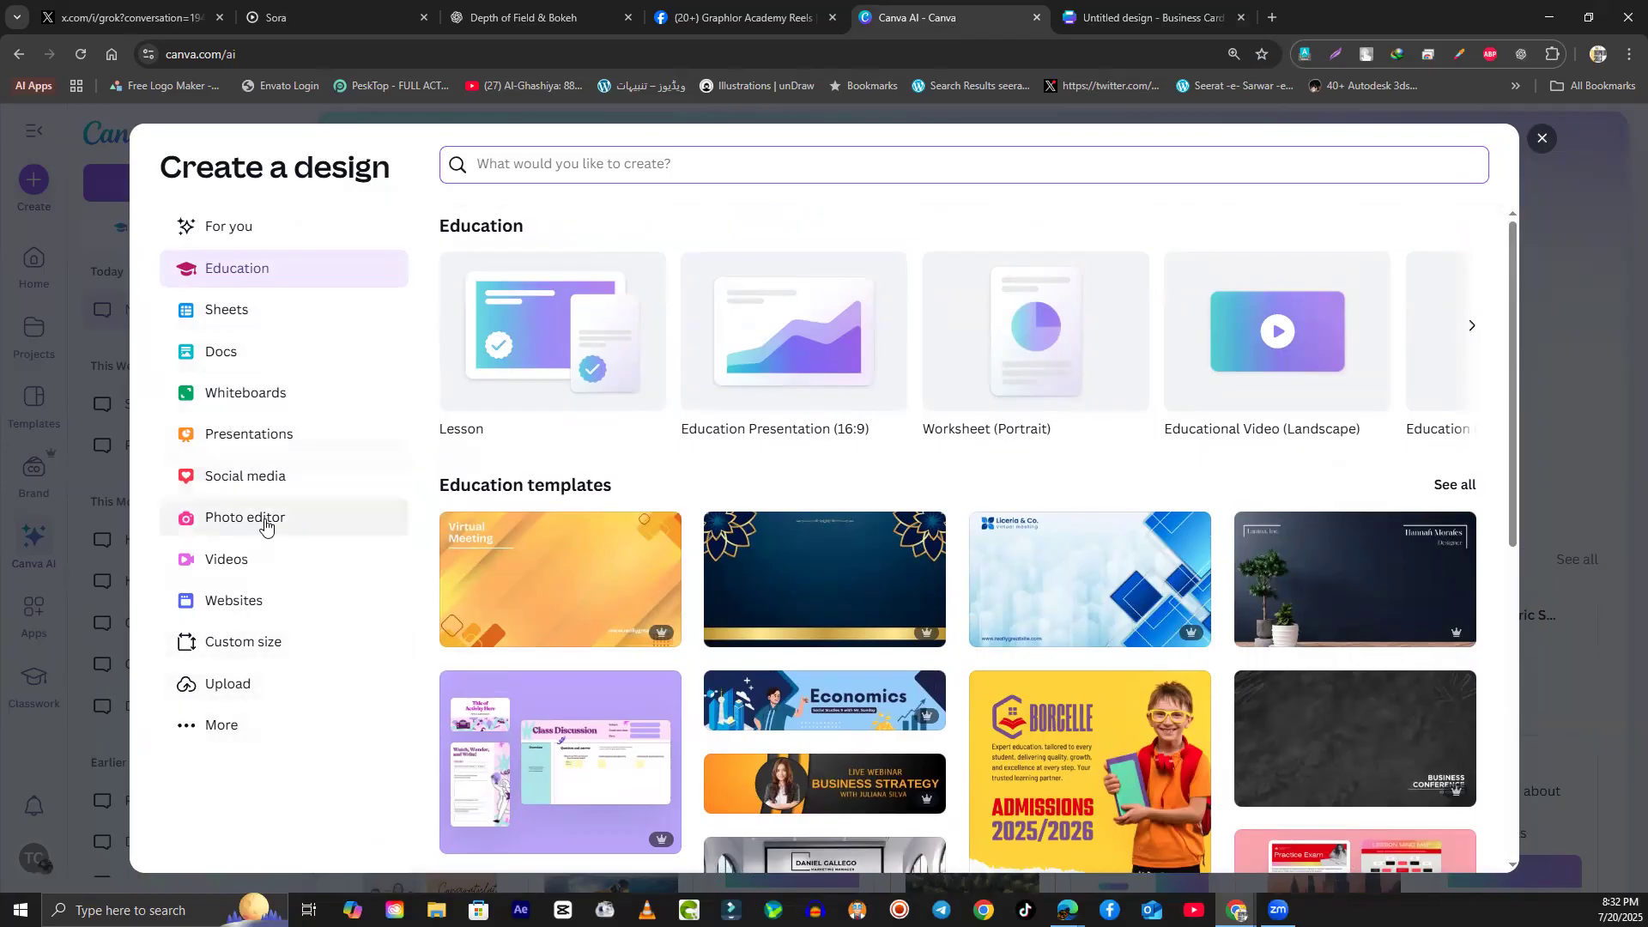
click(244, 490)
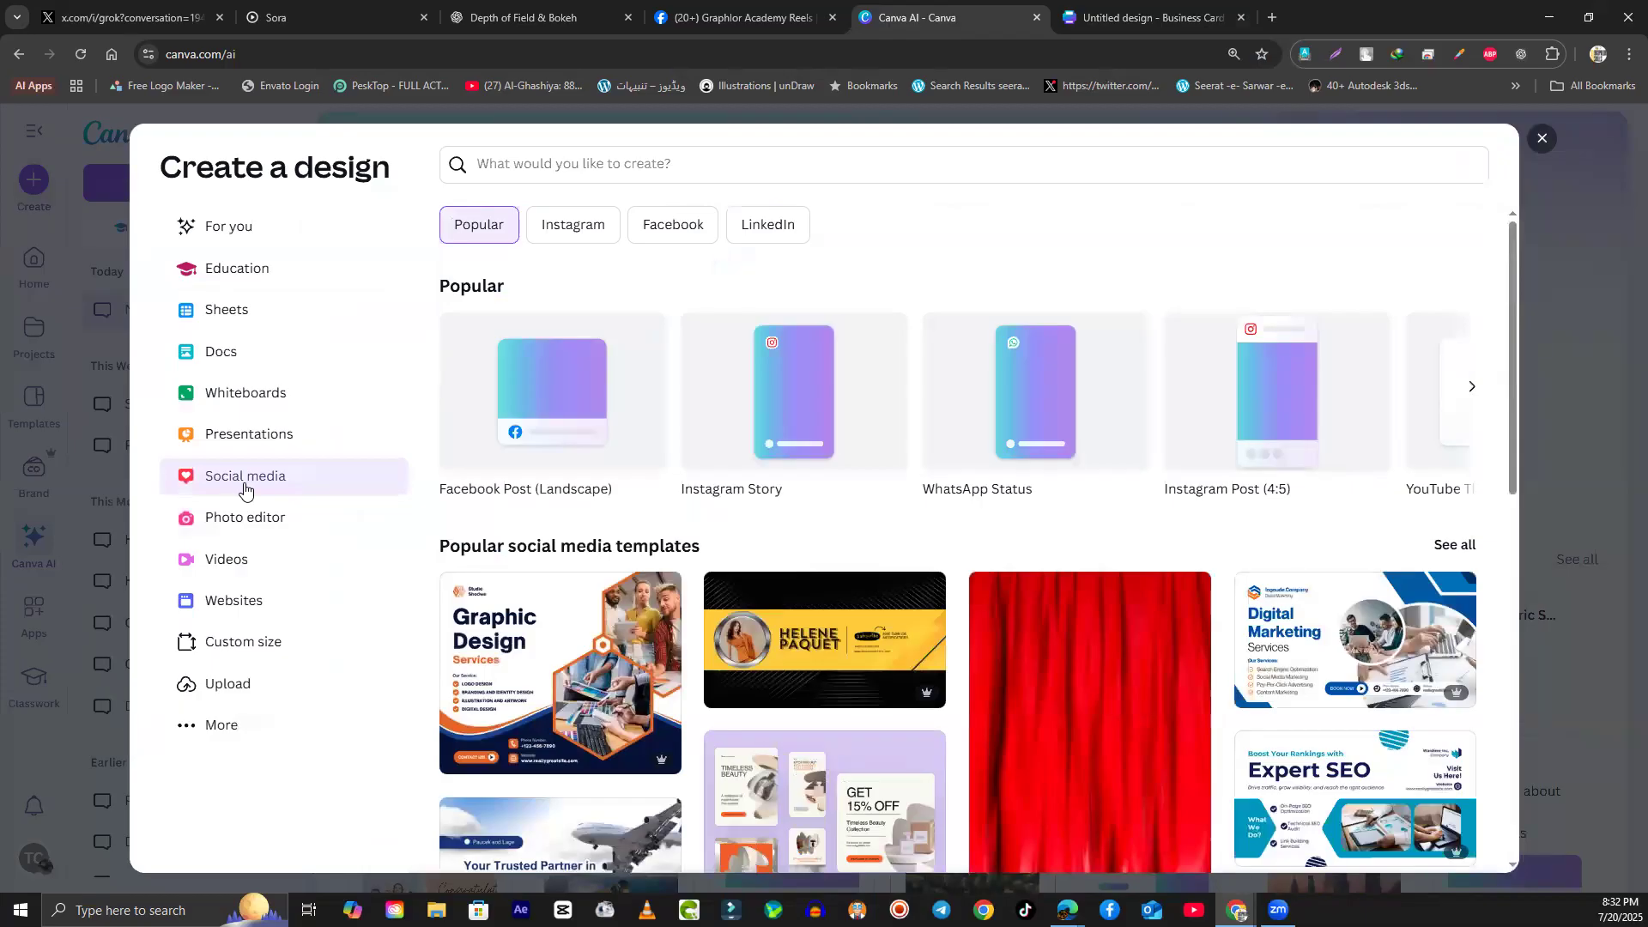
click(797, 391)
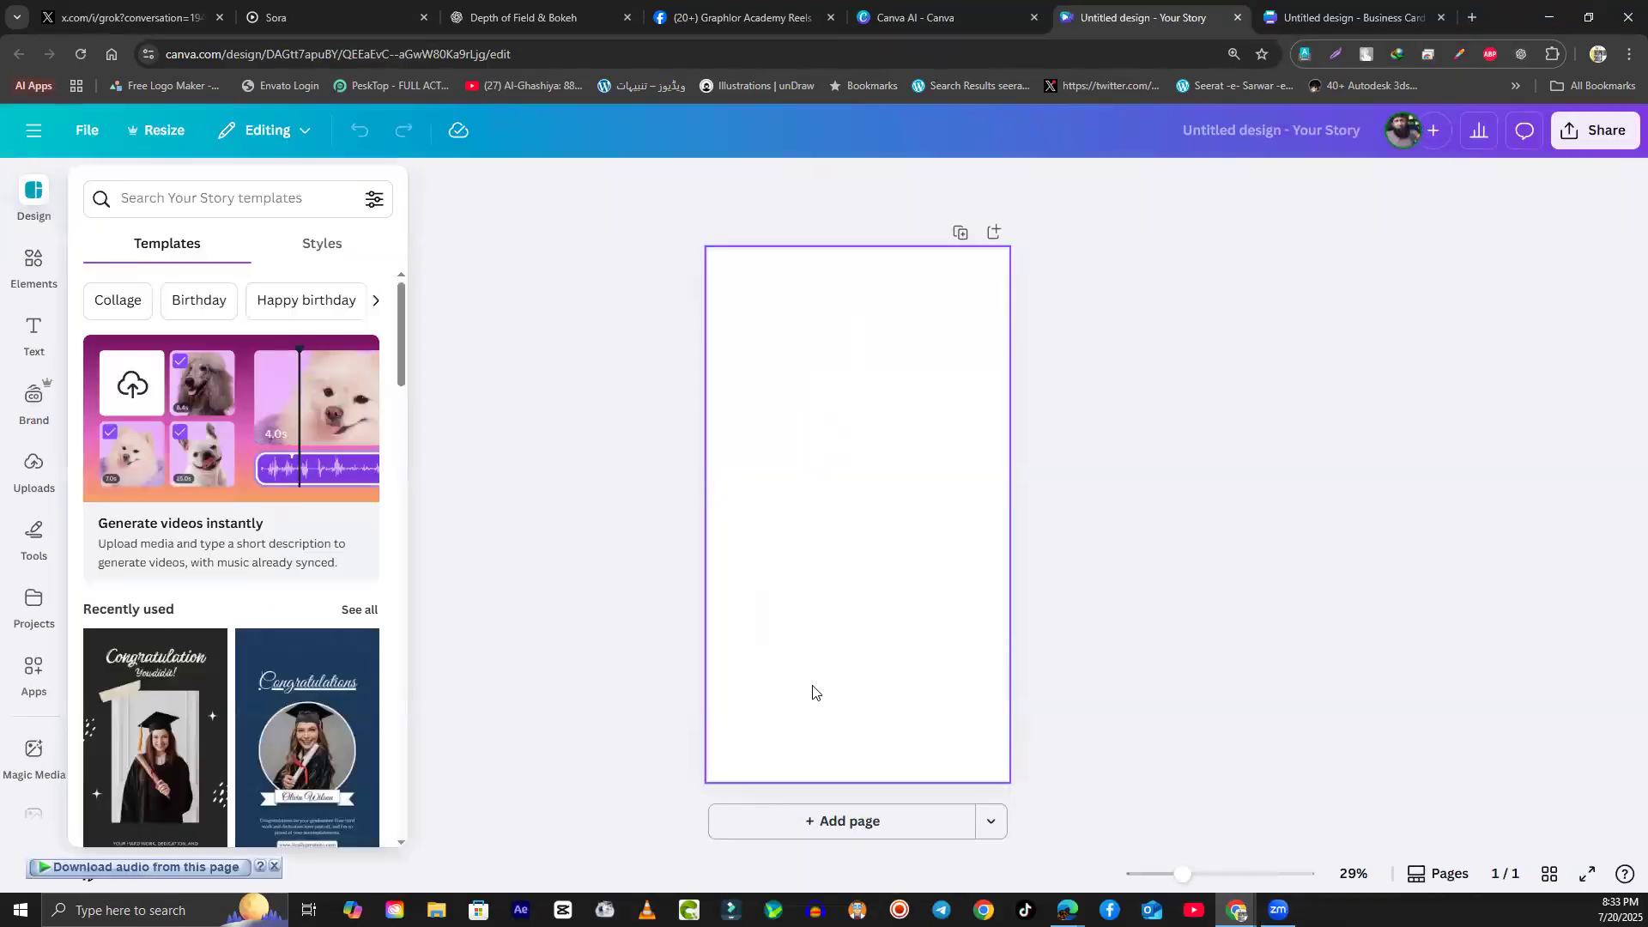
Step: Find the Black Gold Elegant Happy Birthday template among the story templates and apply it to the blank page
scroll(185, 691, down, 6)
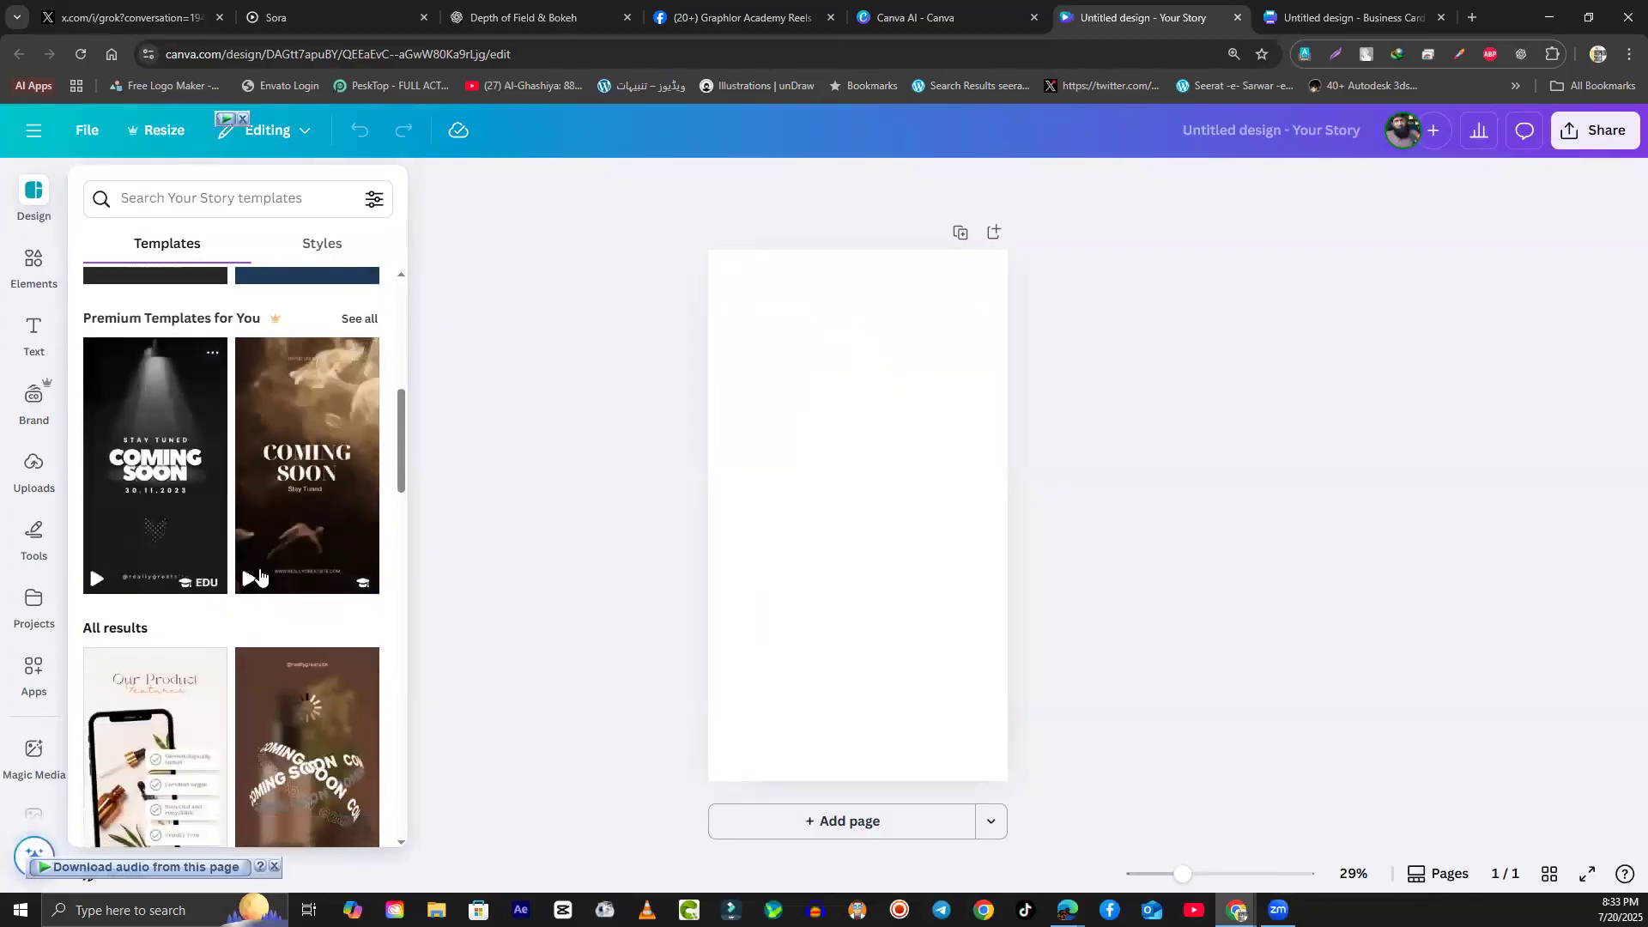
scroll(260, 580, down, 3)
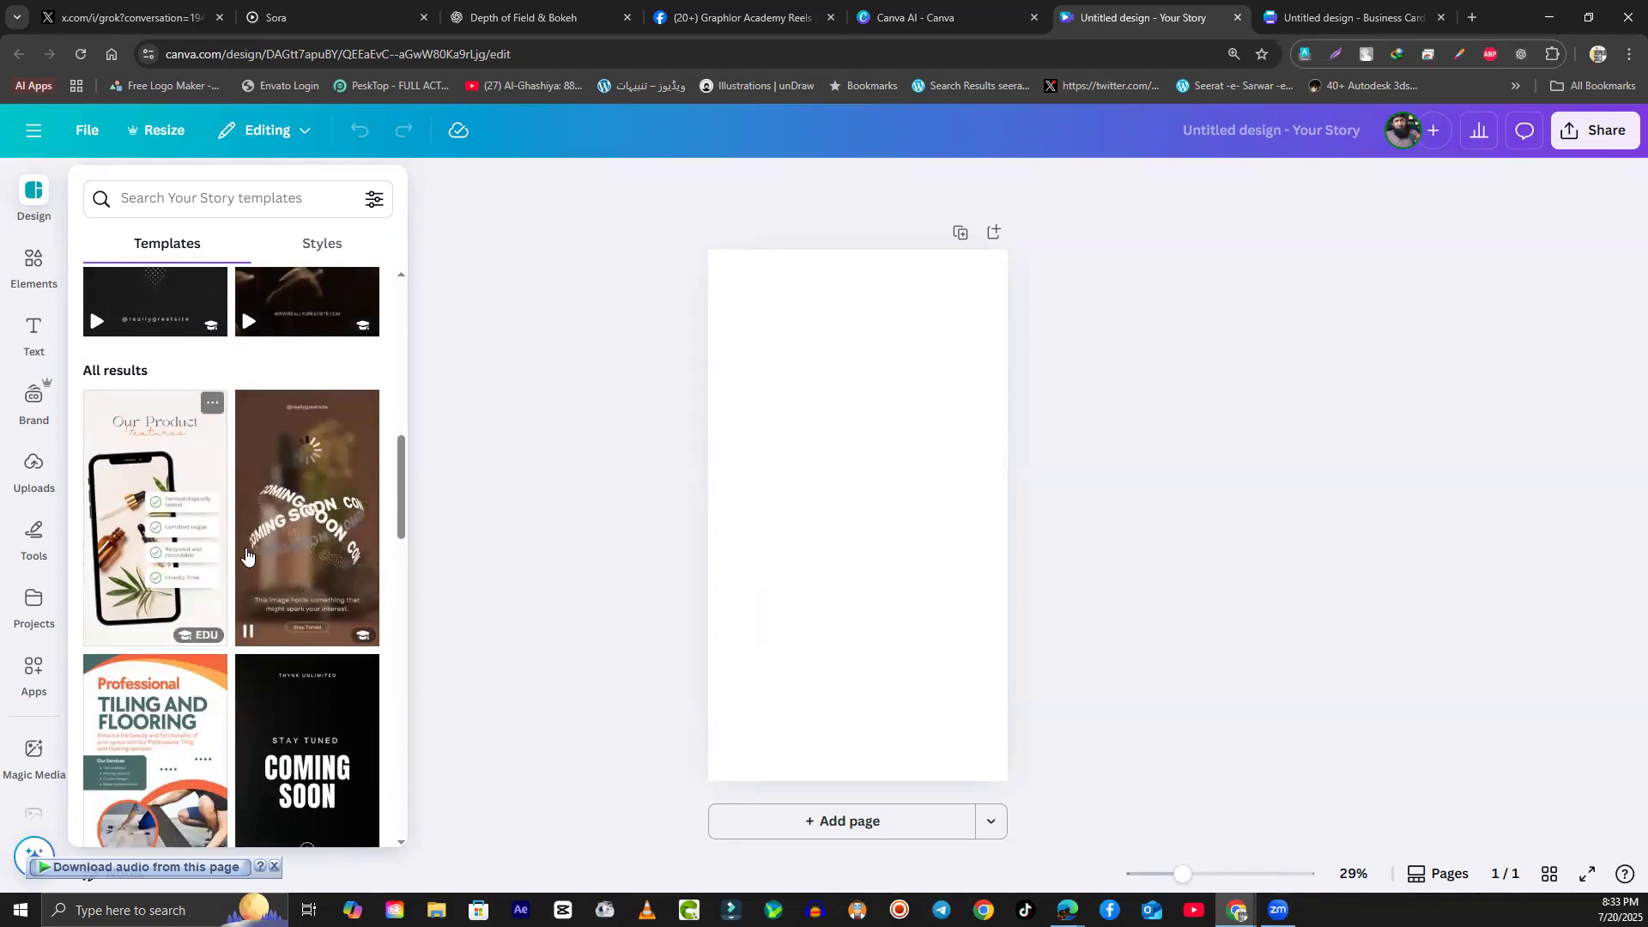
scroll(165, 554, down, 2)
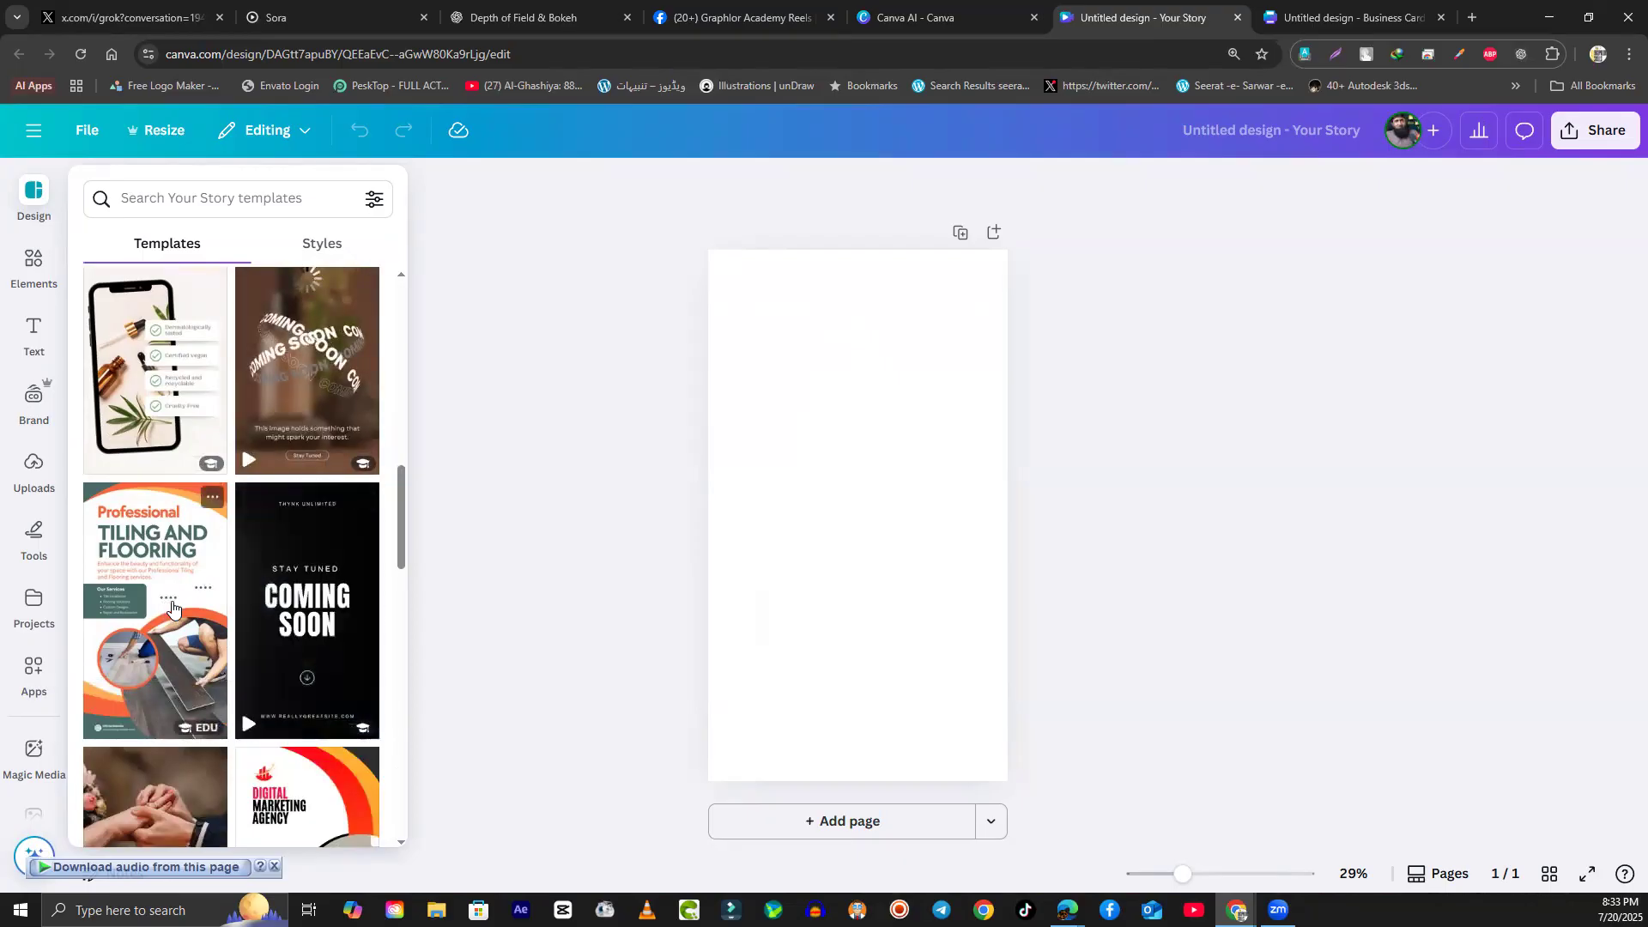
scroll(171, 608, down, 3)
scroll(327, 617, down, 3)
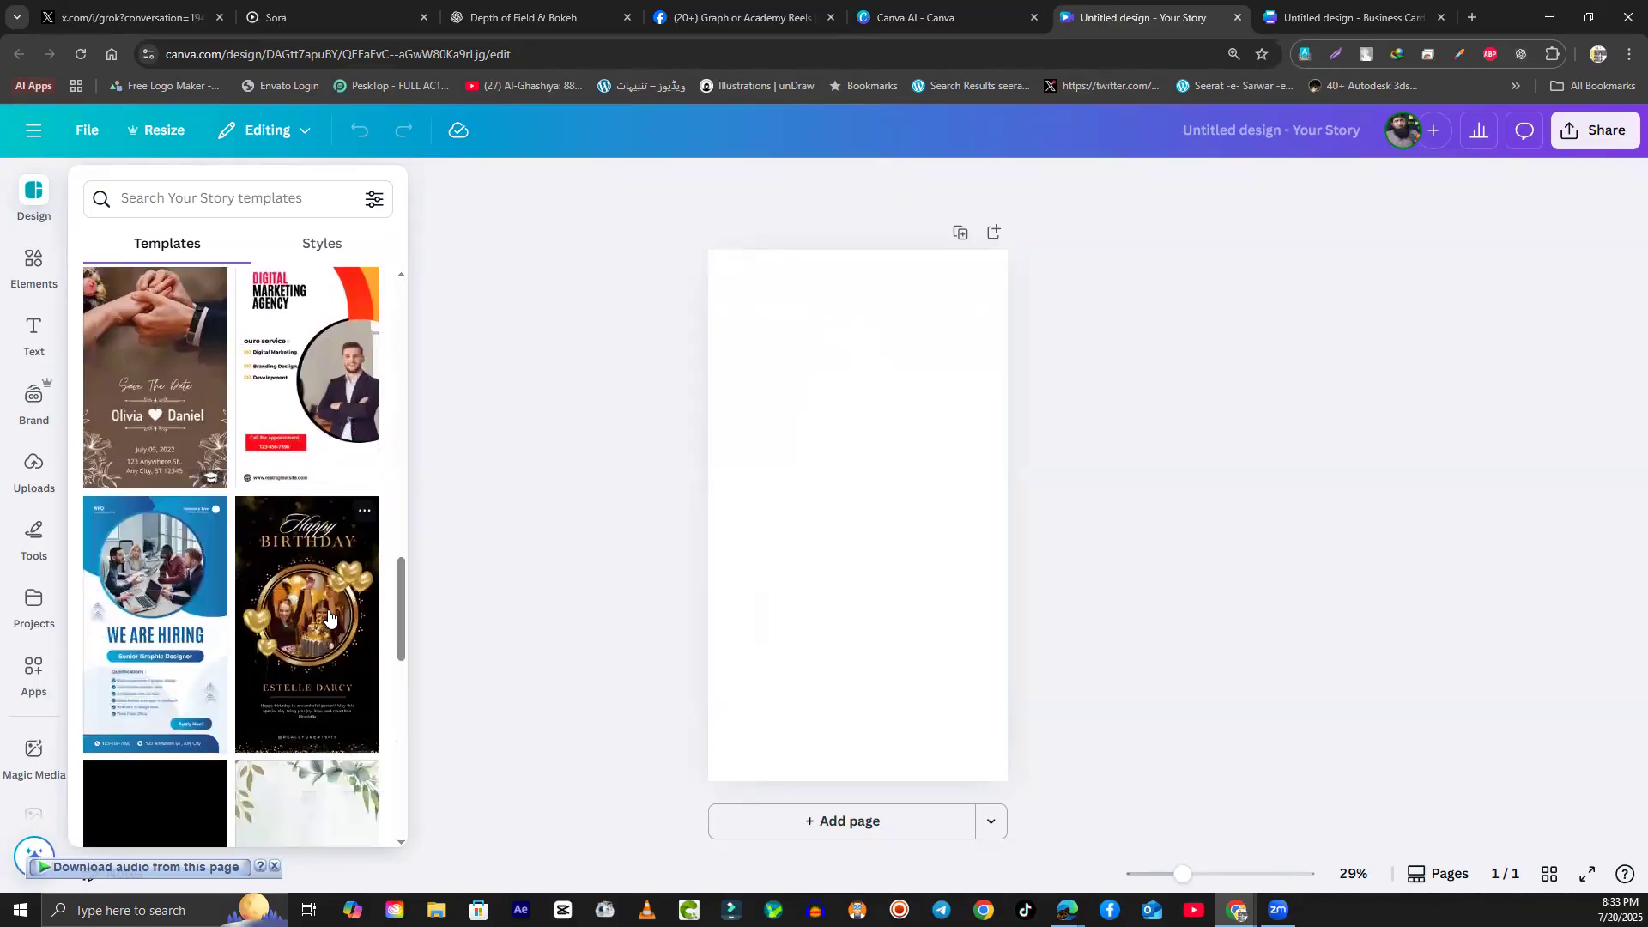
scroll(334, 616, down, 1)
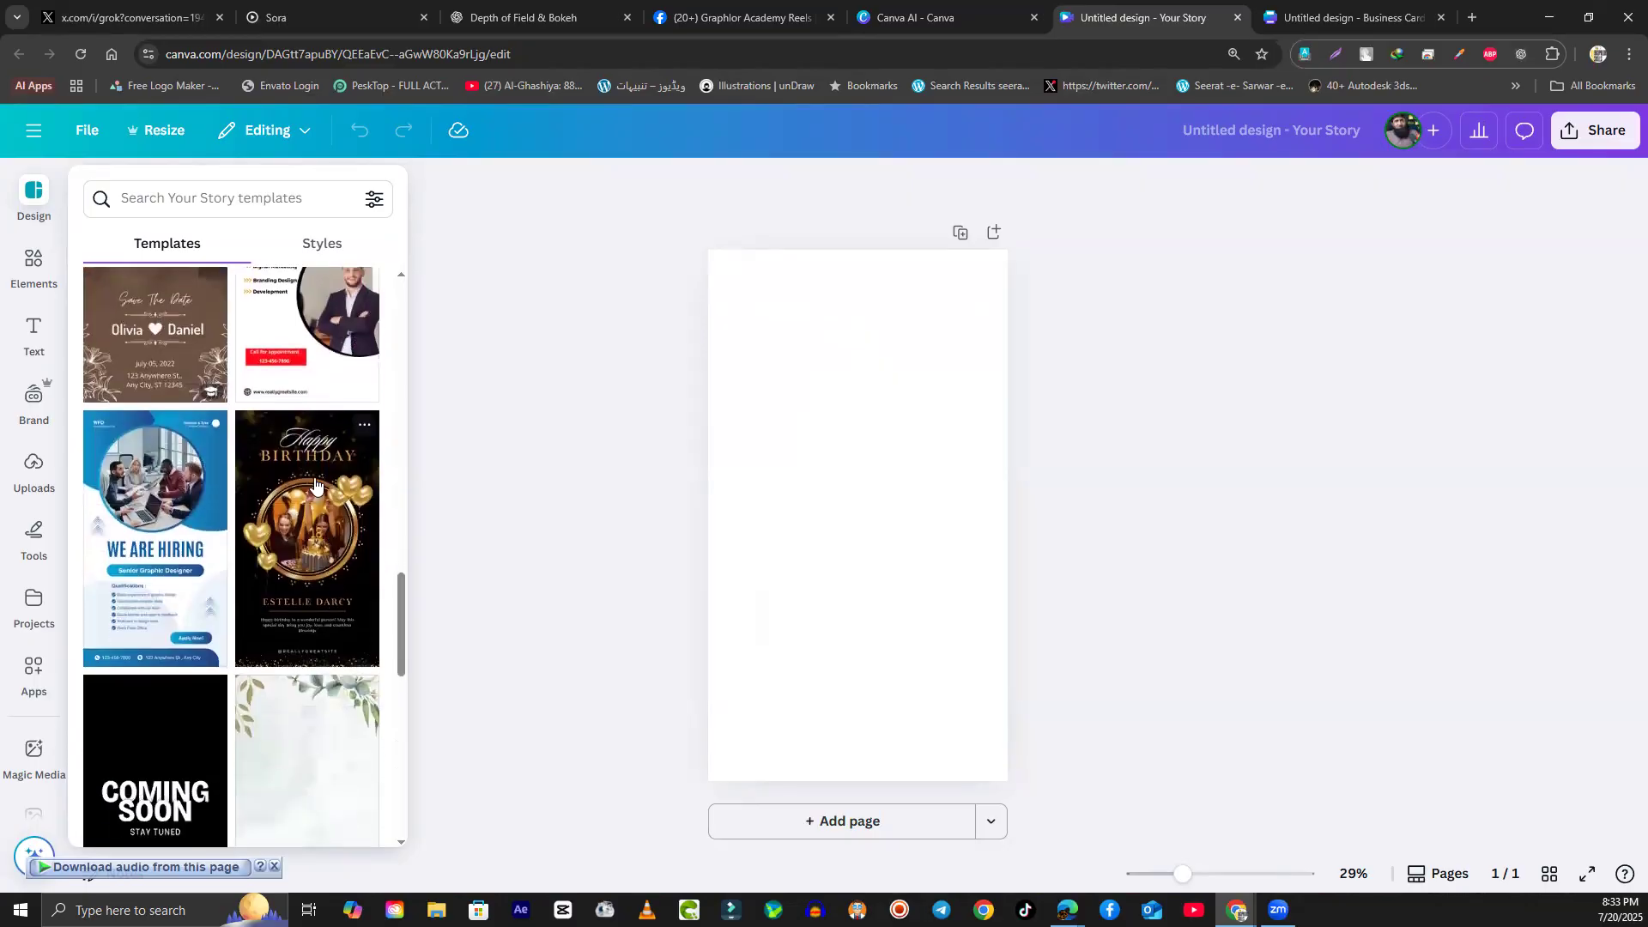
click(321, 542)
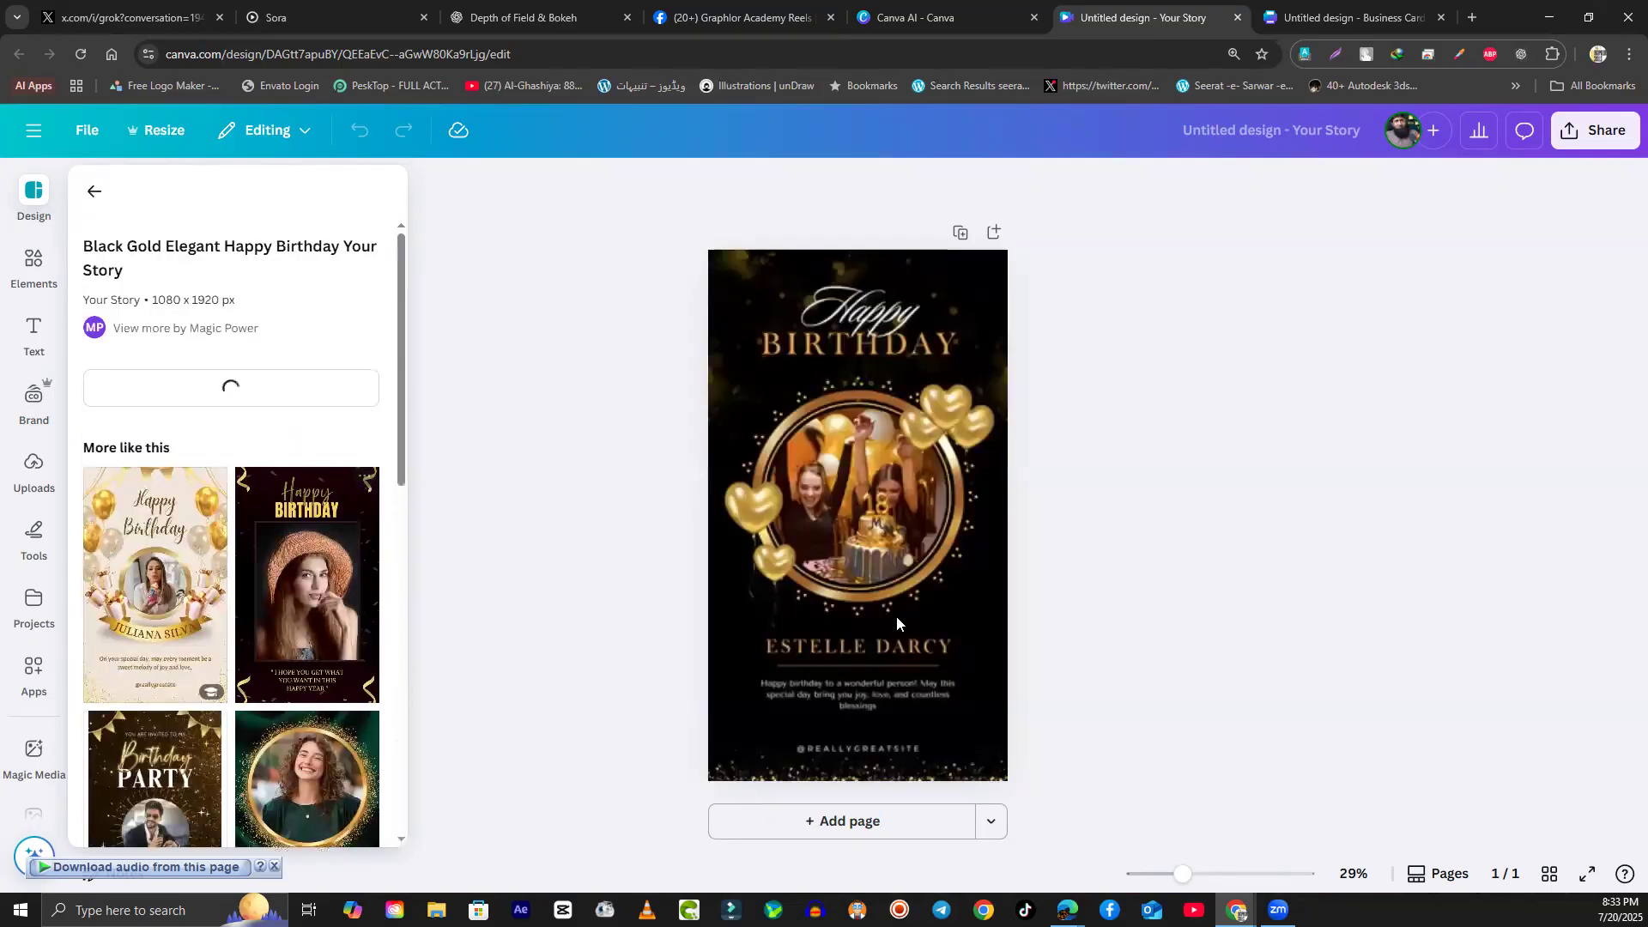
Step: Replace the party photo in the round gold frame with the uploaded portrait of the man in a black cap
click(910, 478)
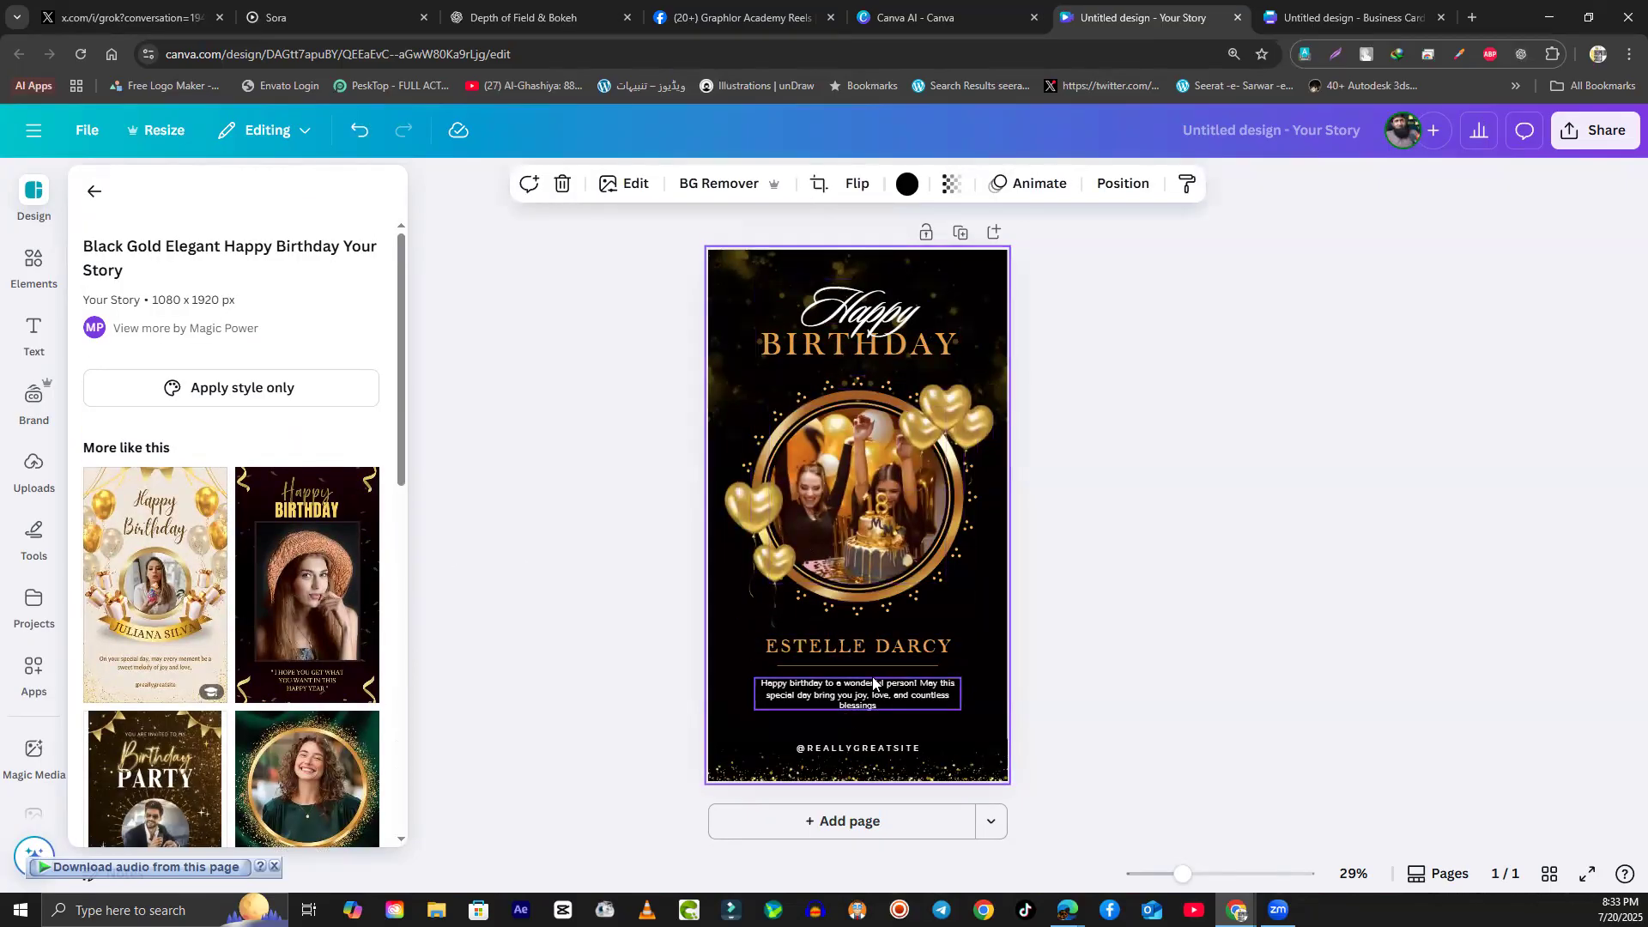
click(848, 506)
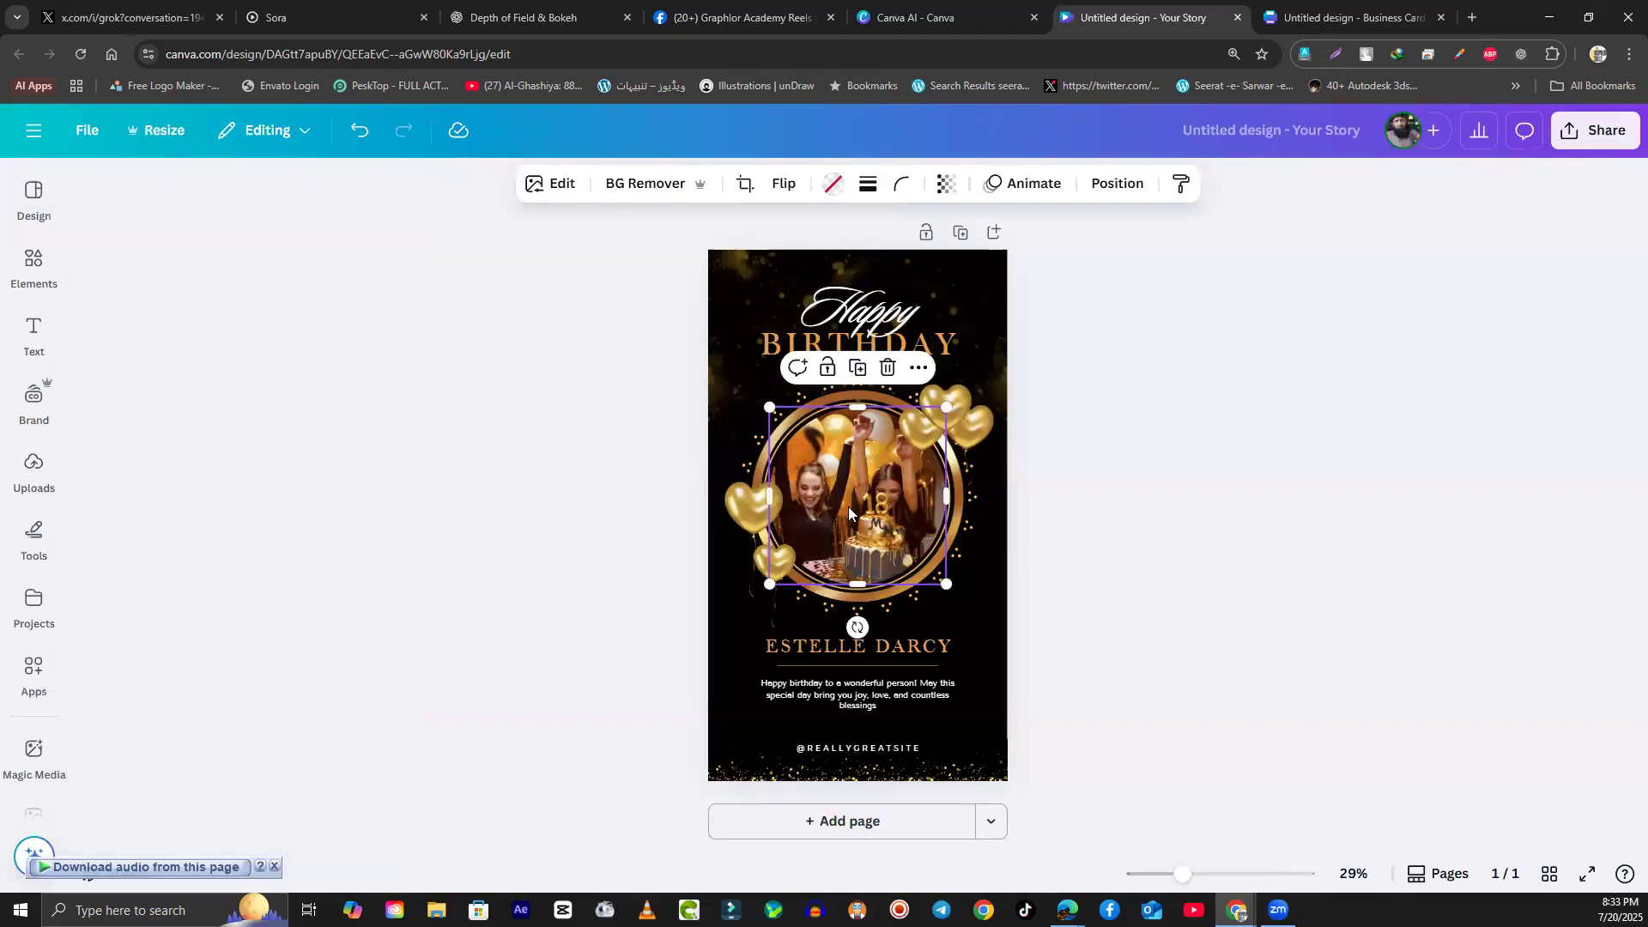
key(Delete)
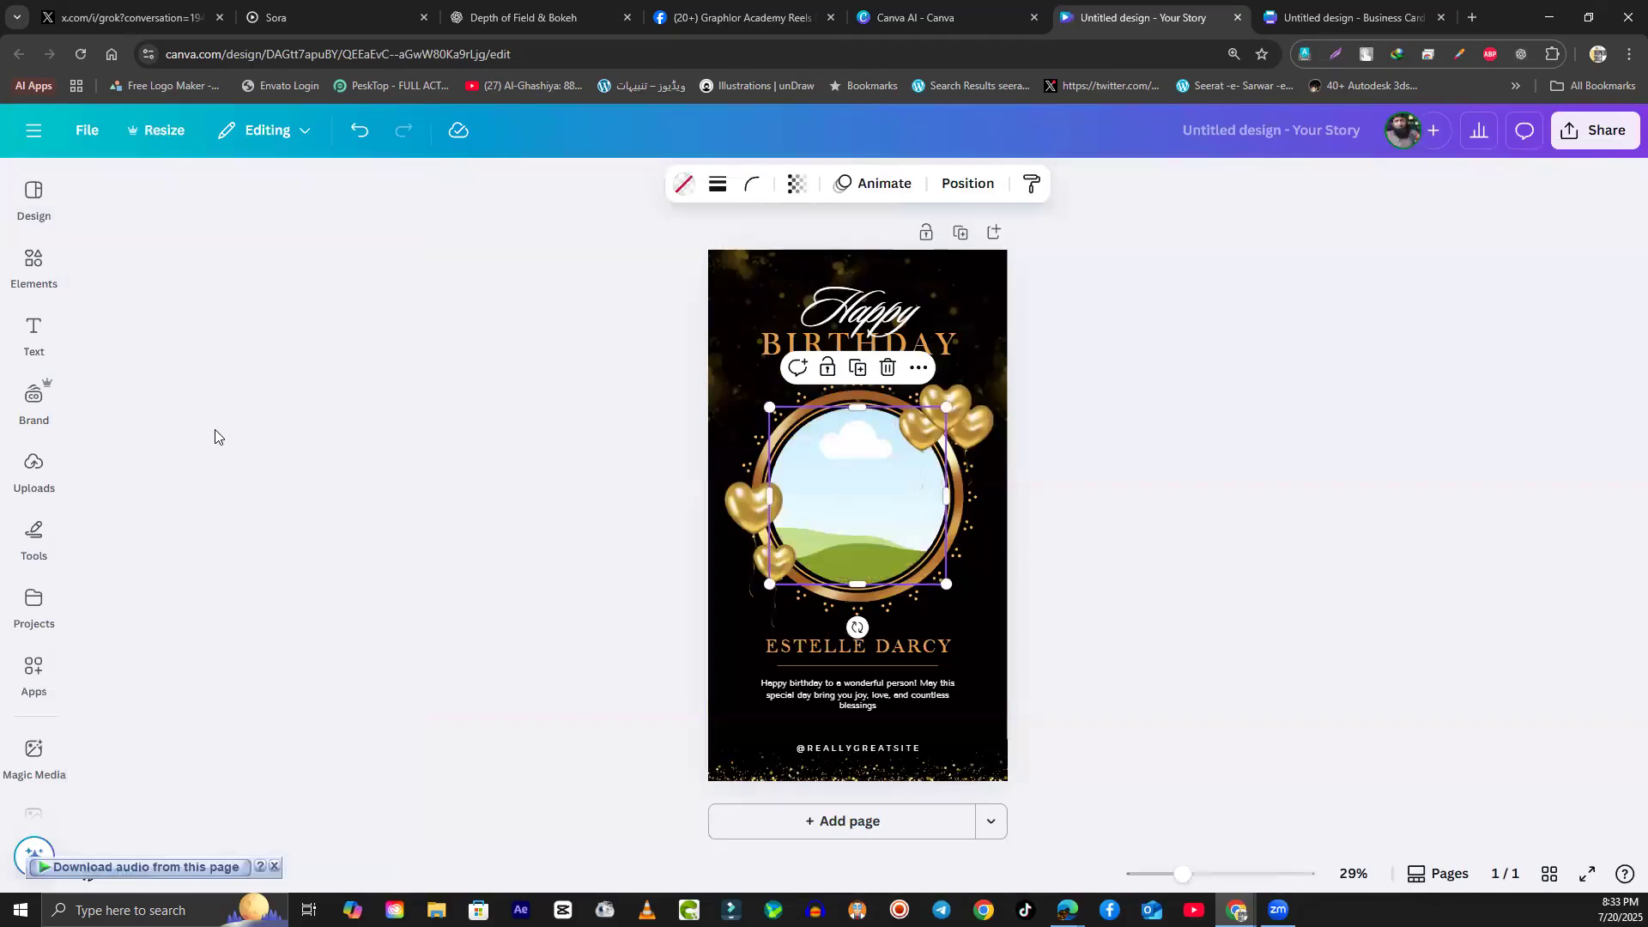
click(39, 674)
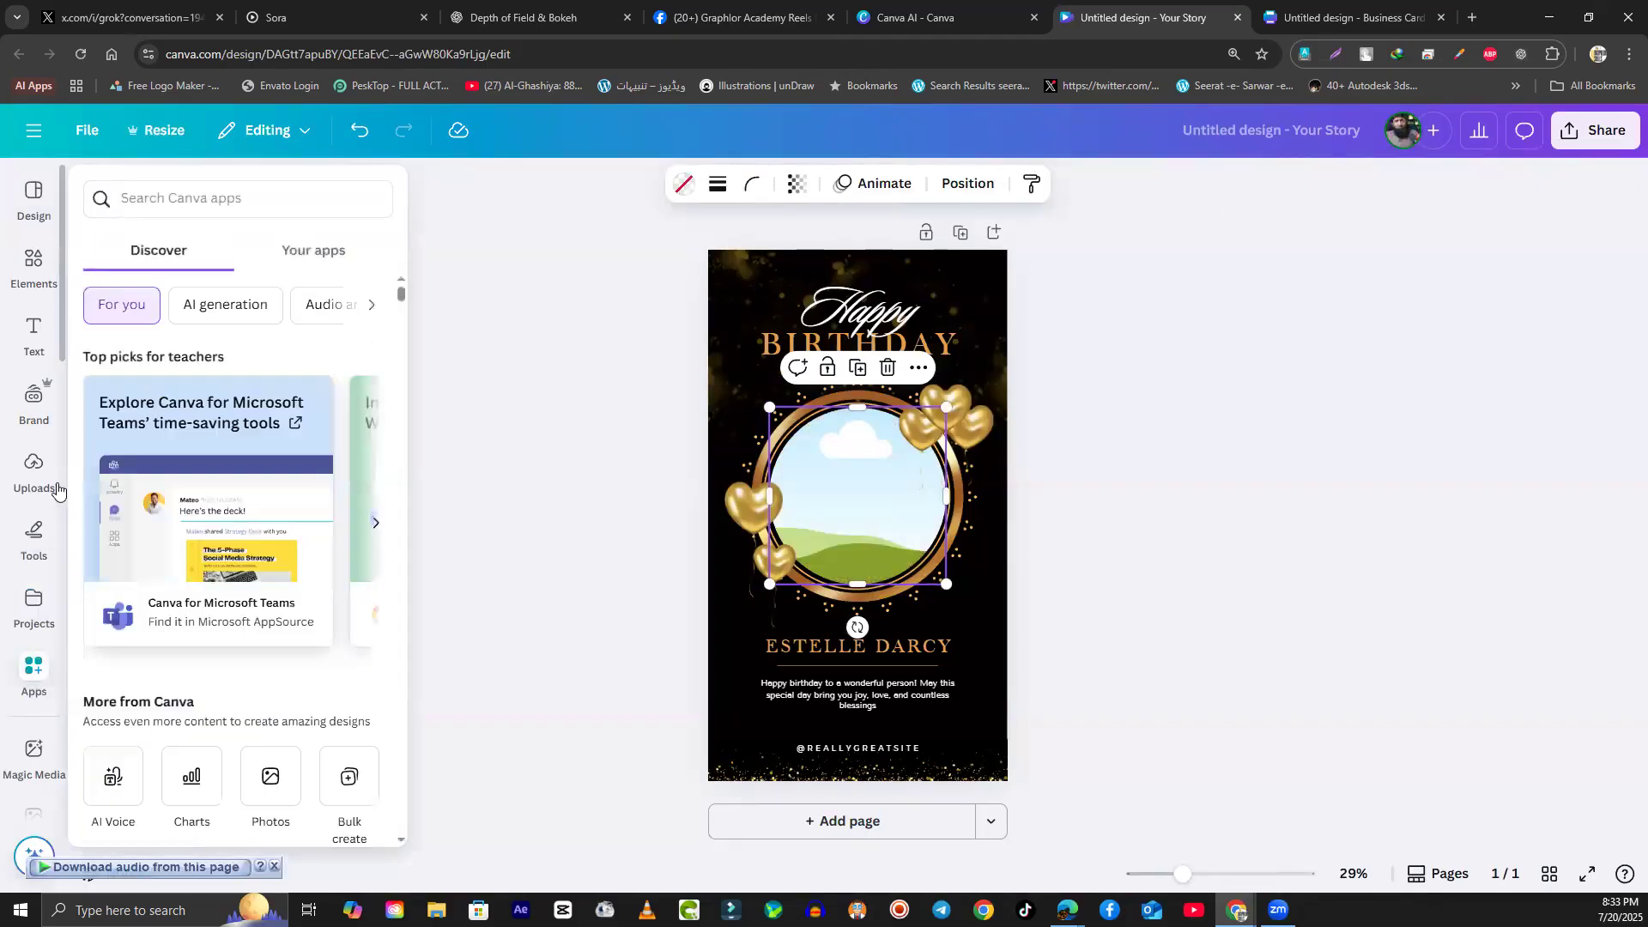
click(34, 472)
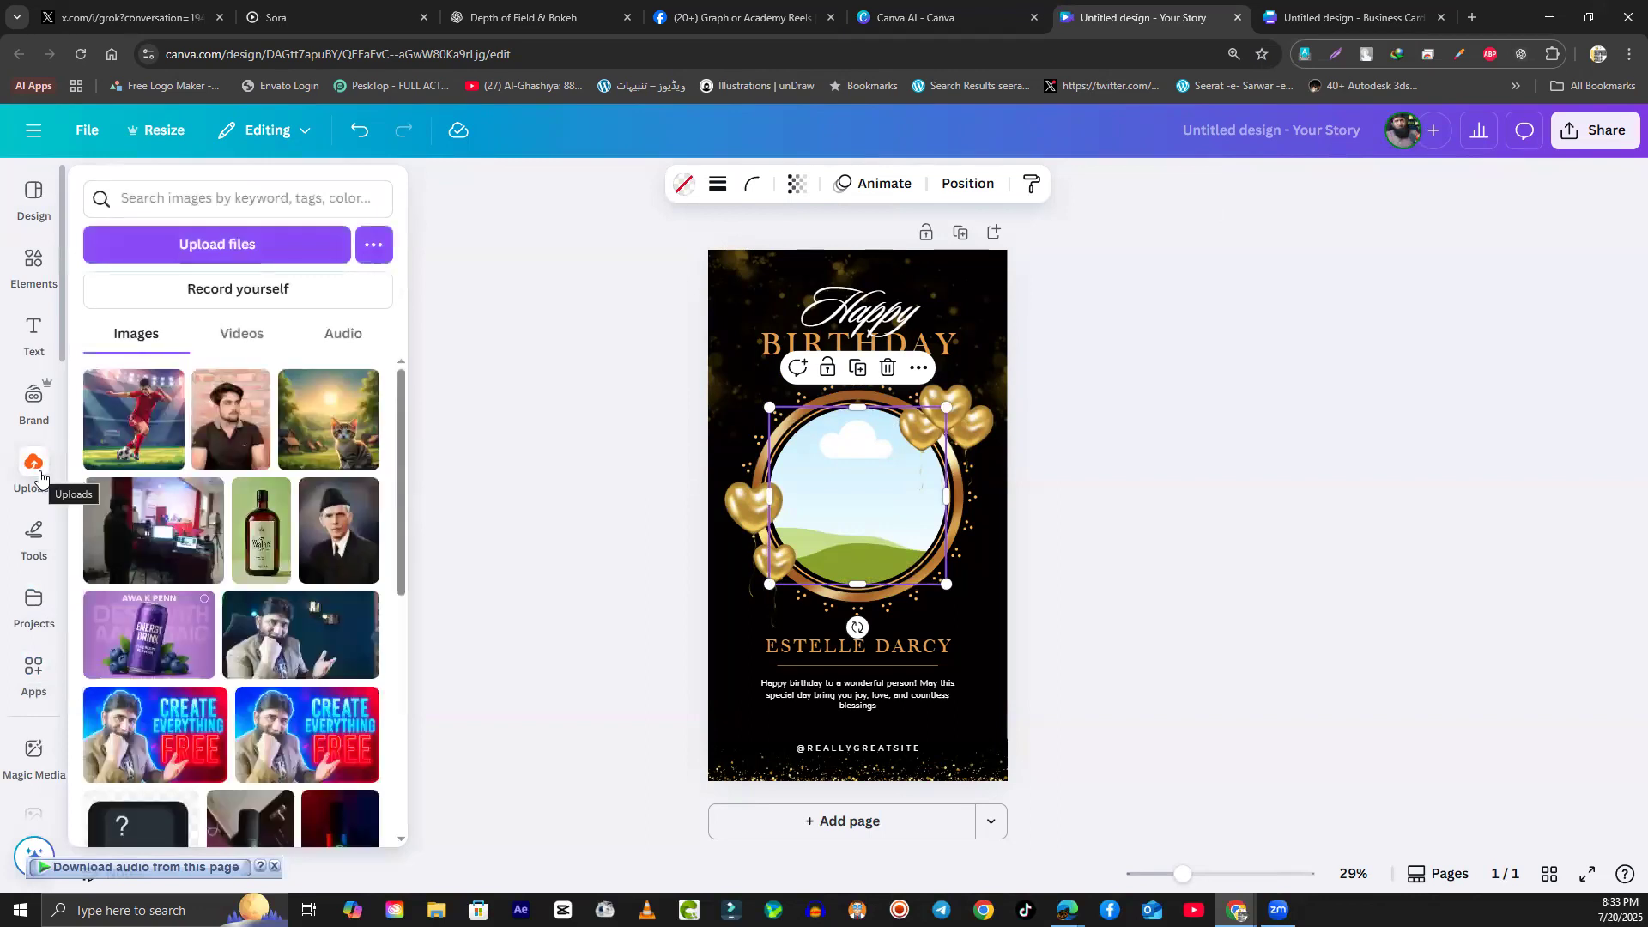
click(343, 552)
drag(858, 524, 875, 529)
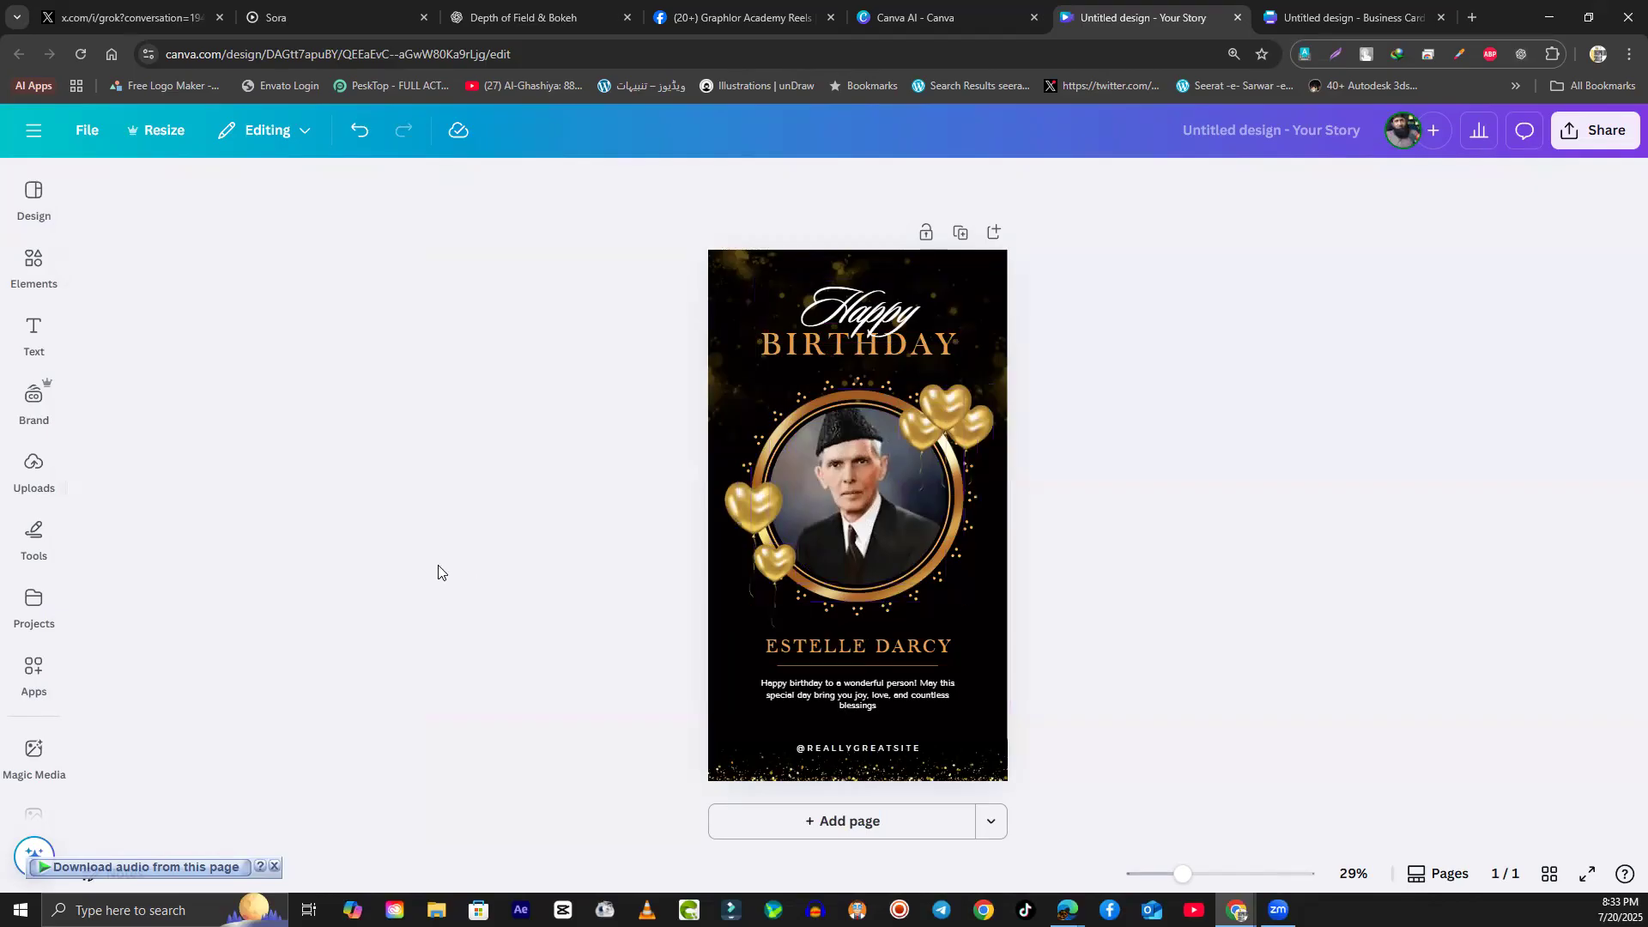
Step: Return to the full story template list and look through the birthday, collage and coming-soon designs
click(34, 199)
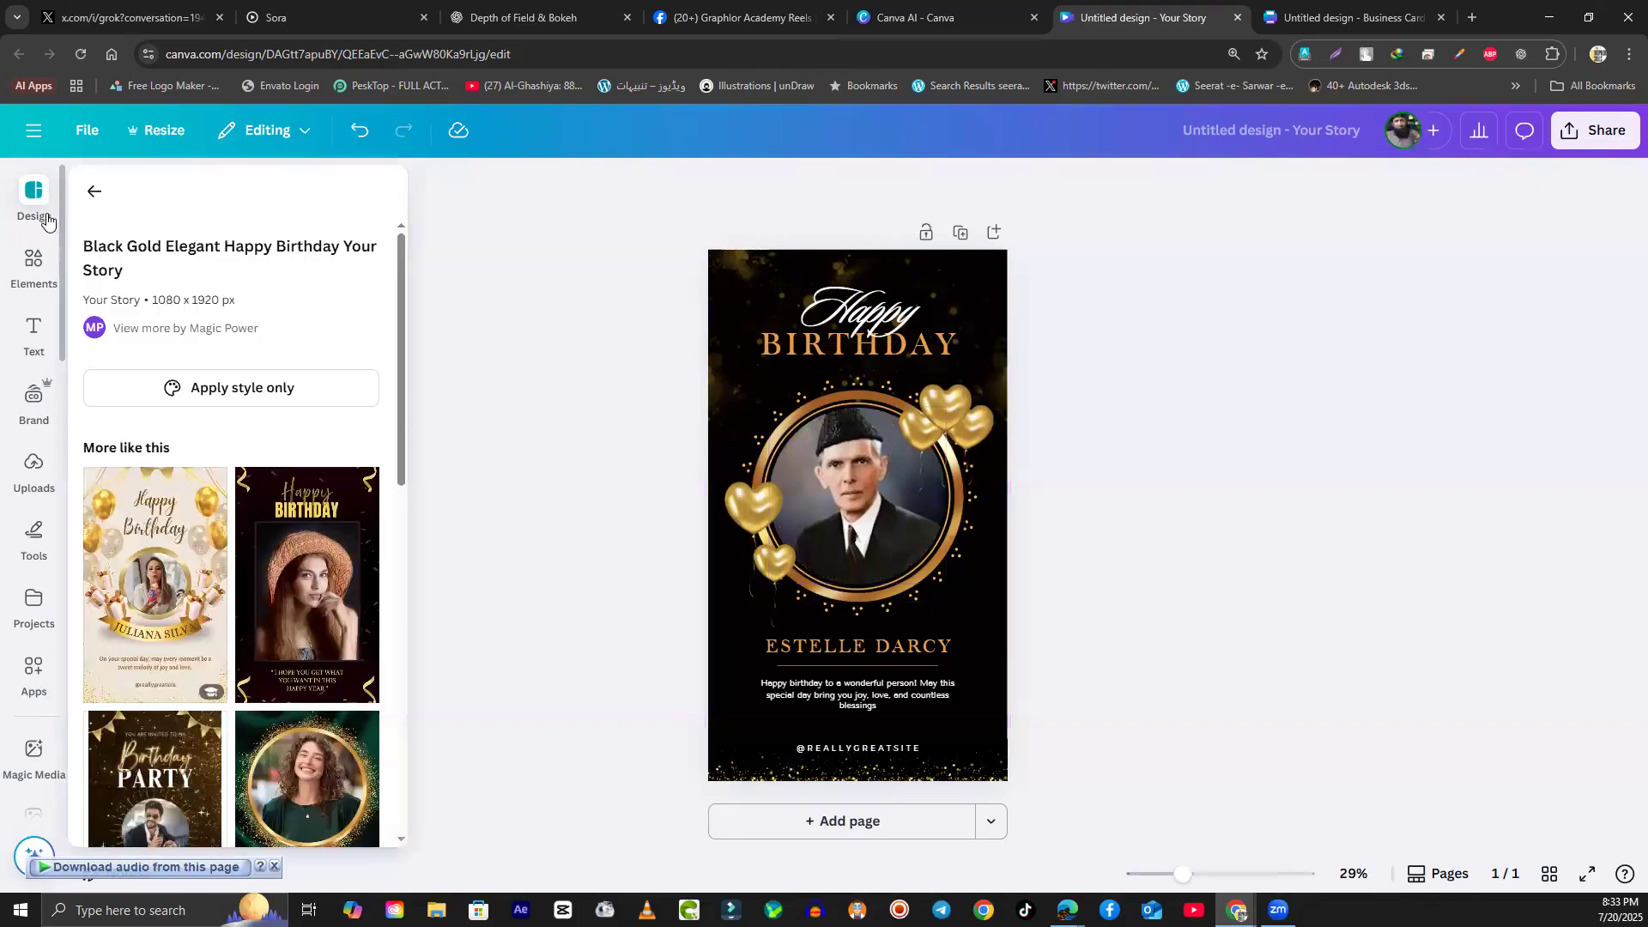
click(93, 191)
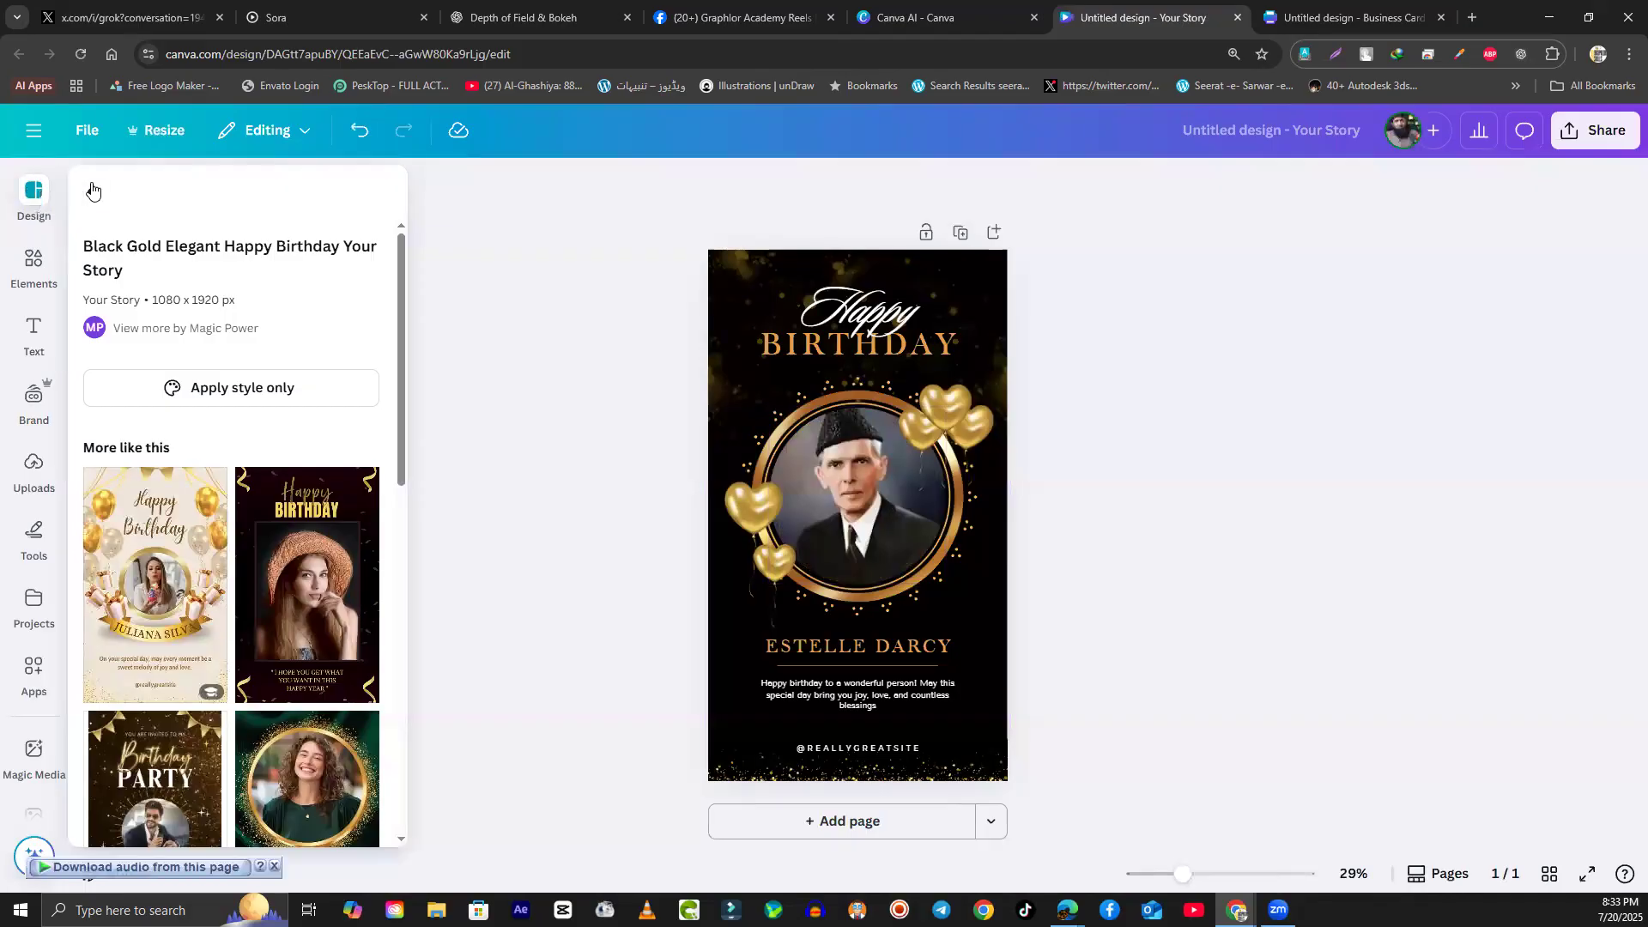
click(94, 196)
scroll(292, 681, down, 6)
scroll(292, 681, down, 10)
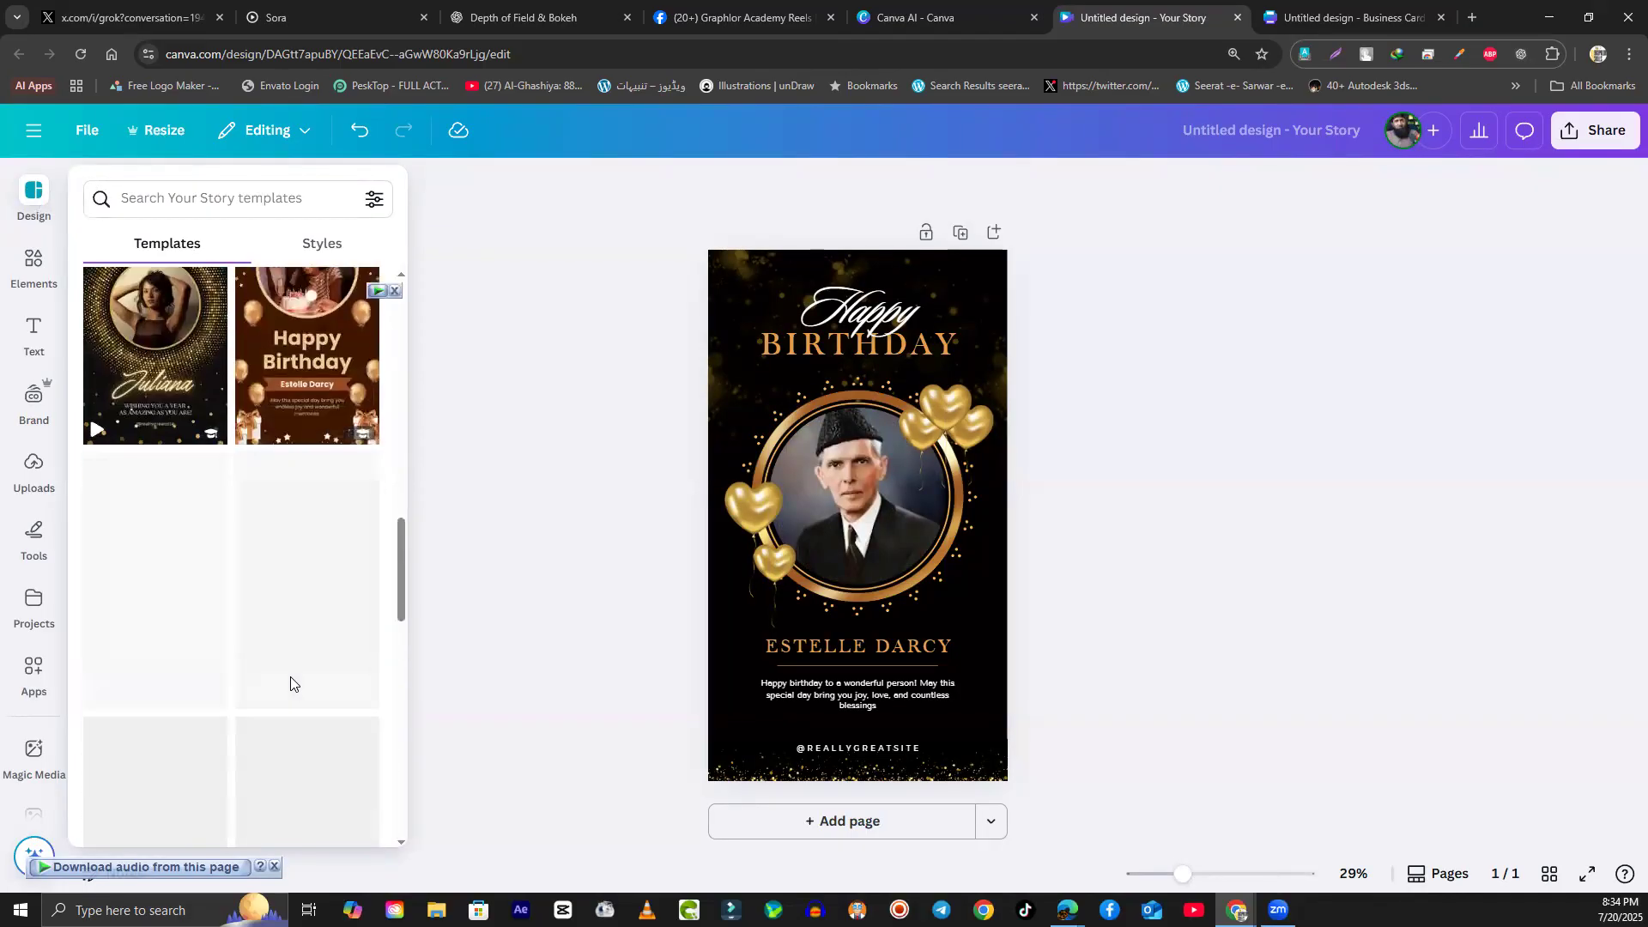
scroll(291, 684, down, 5)
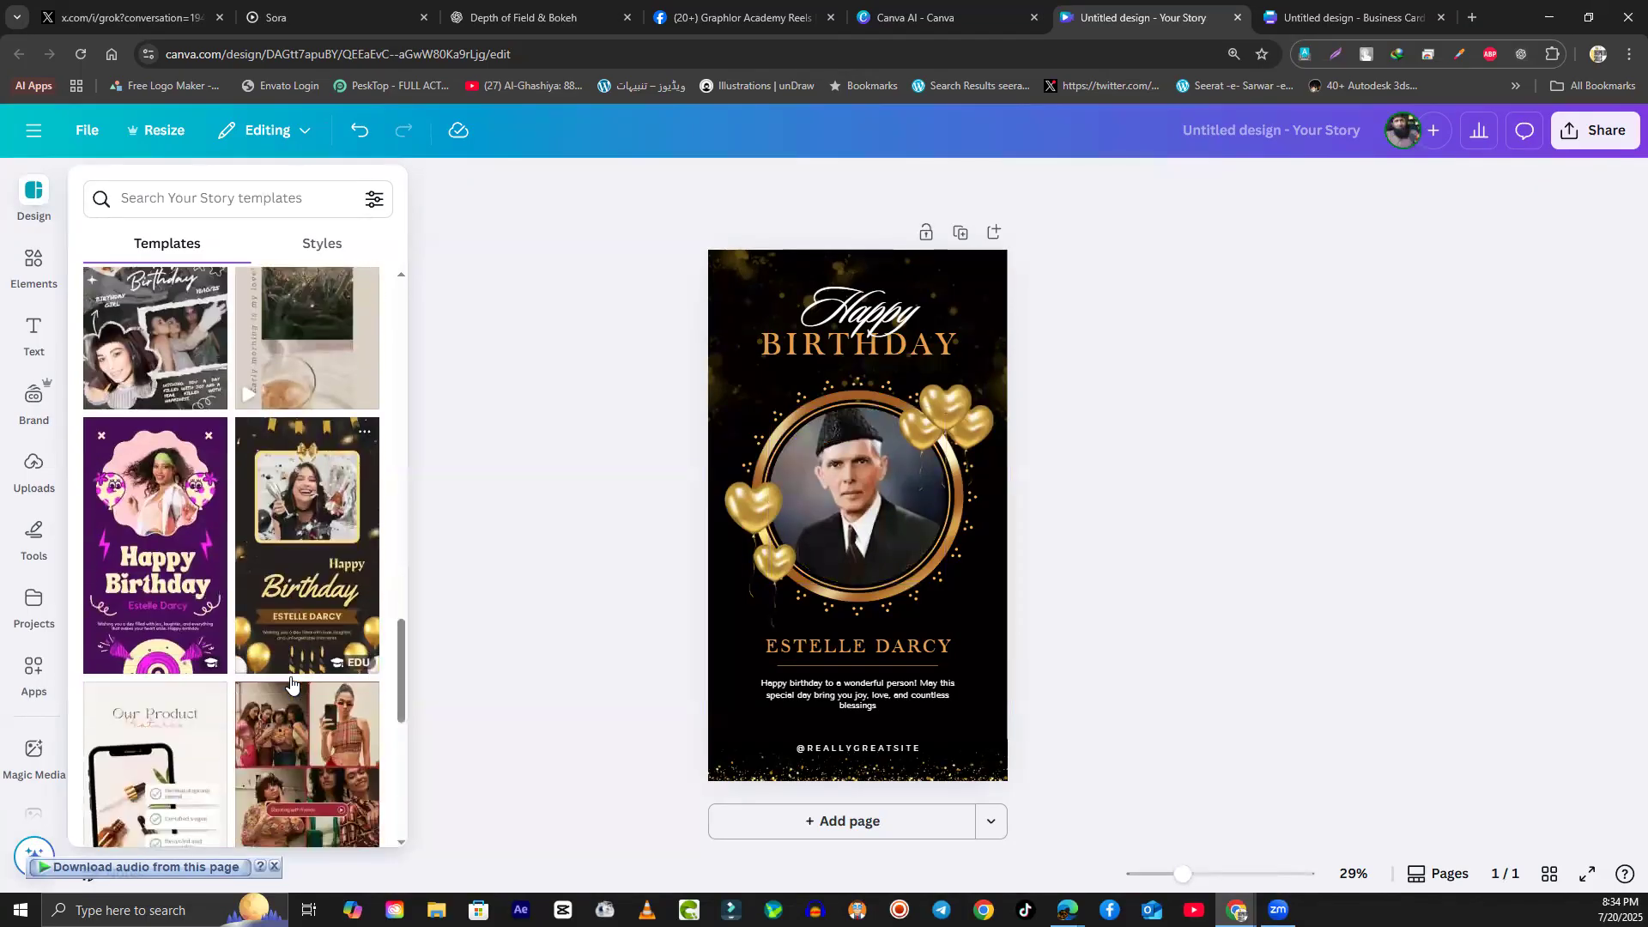
scroll(288, 695, up, 3)
scroll(288, 695, up, 1)
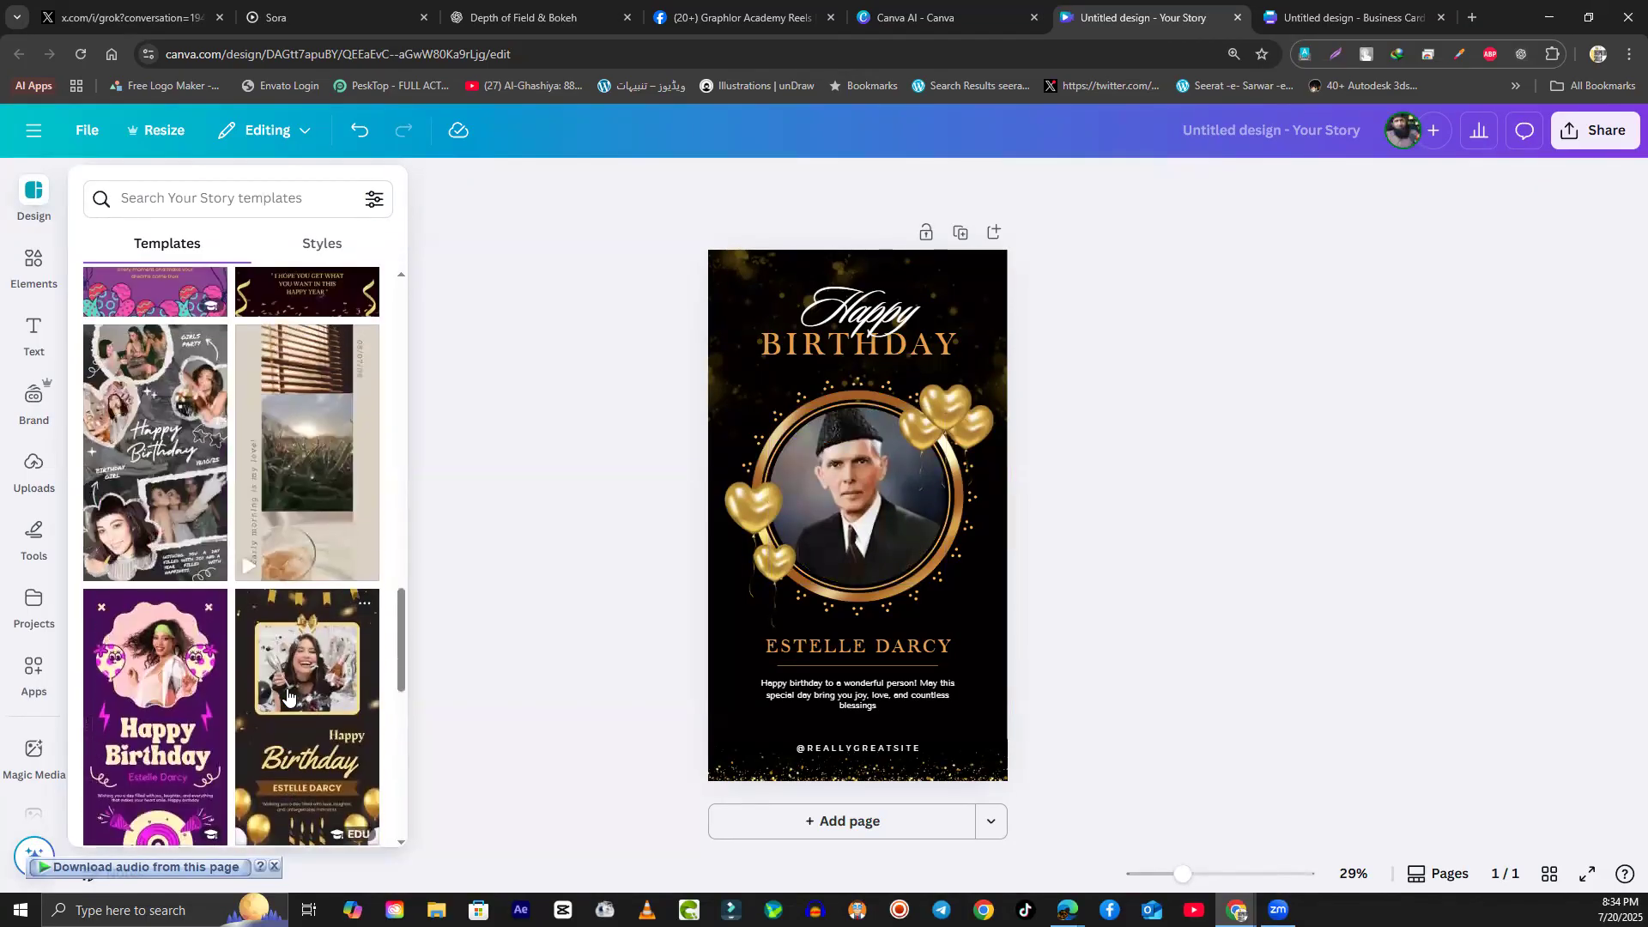
scroll(292, 701, down, 6)
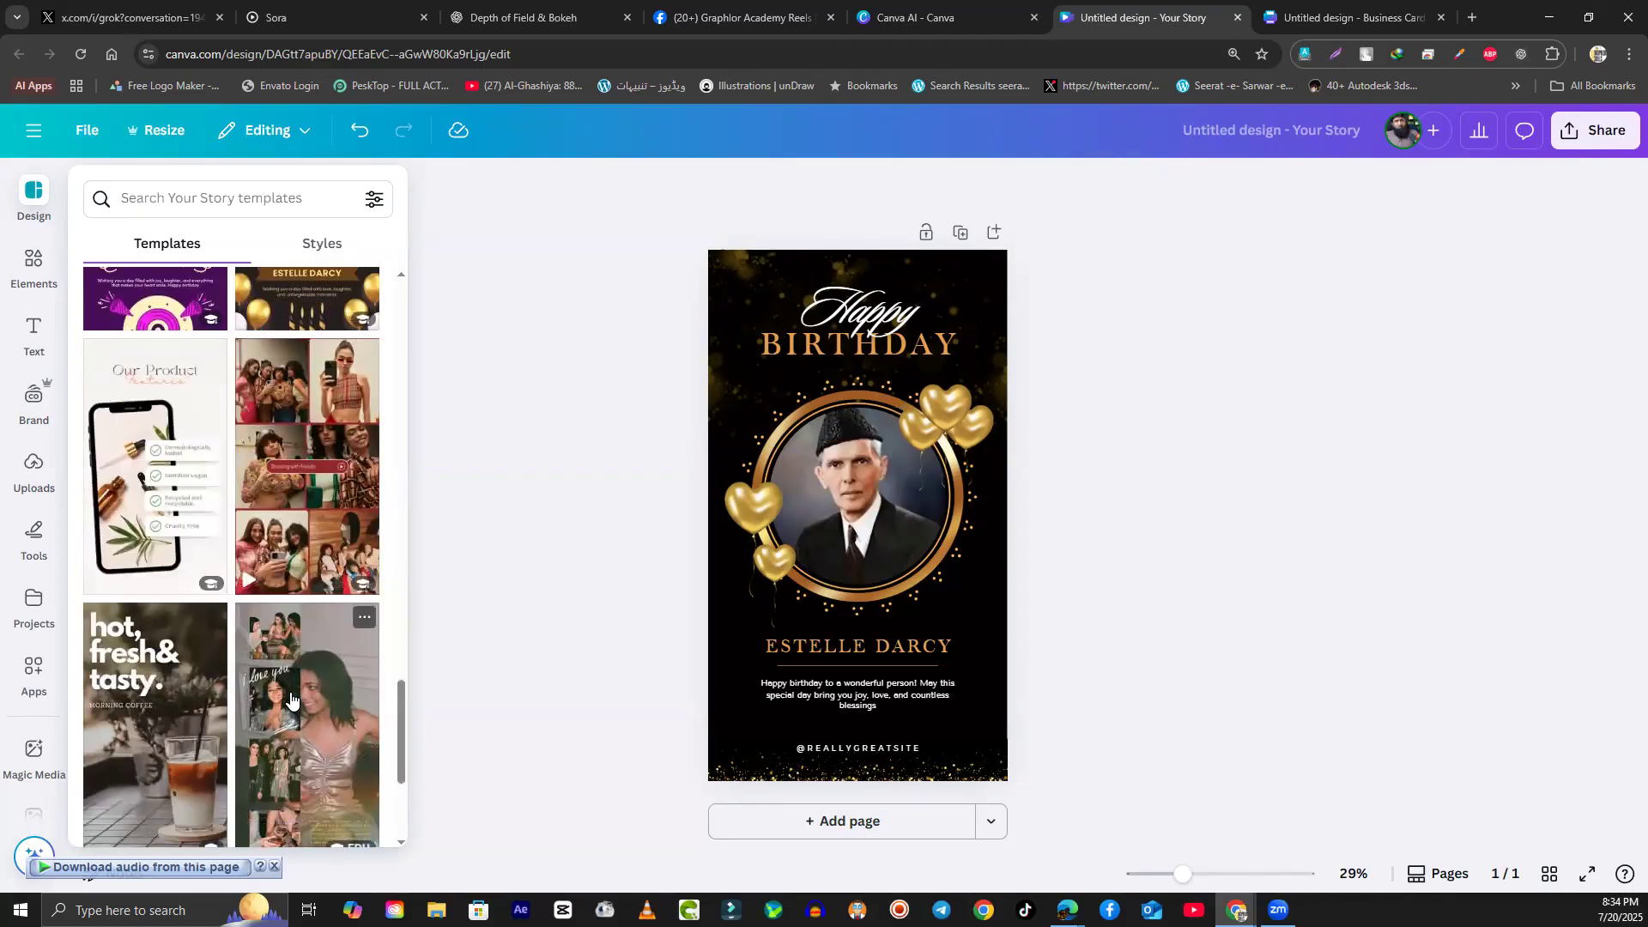
scroll(290, 699, down, 3)
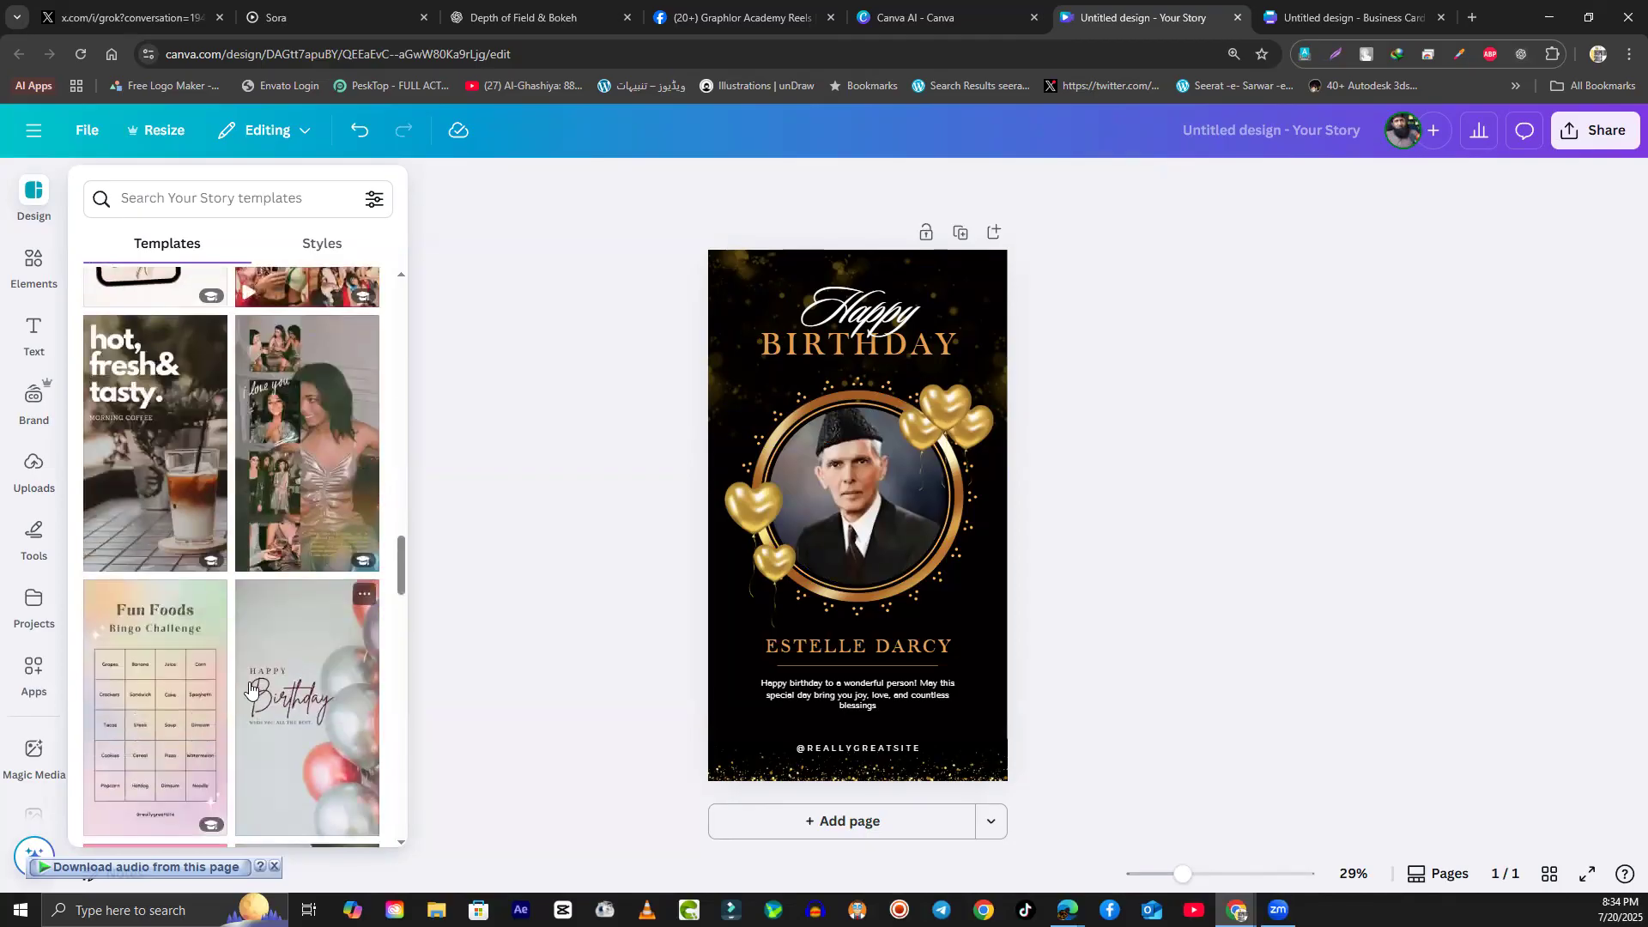
scroll(250, 687, down, 6)
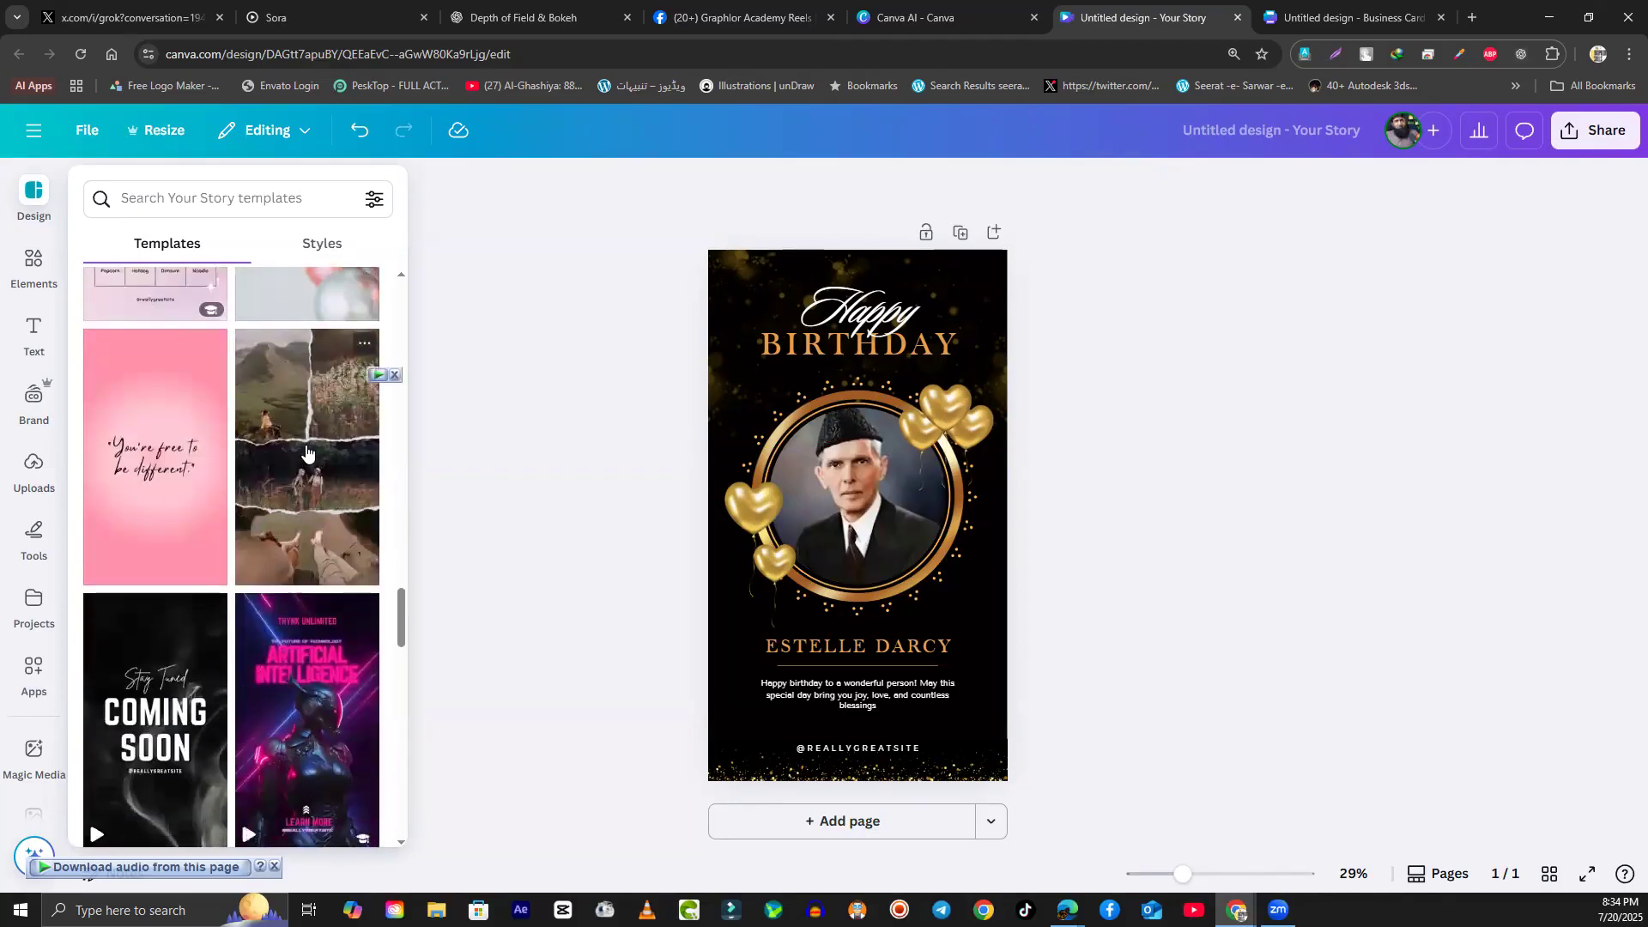
click(413, 507)
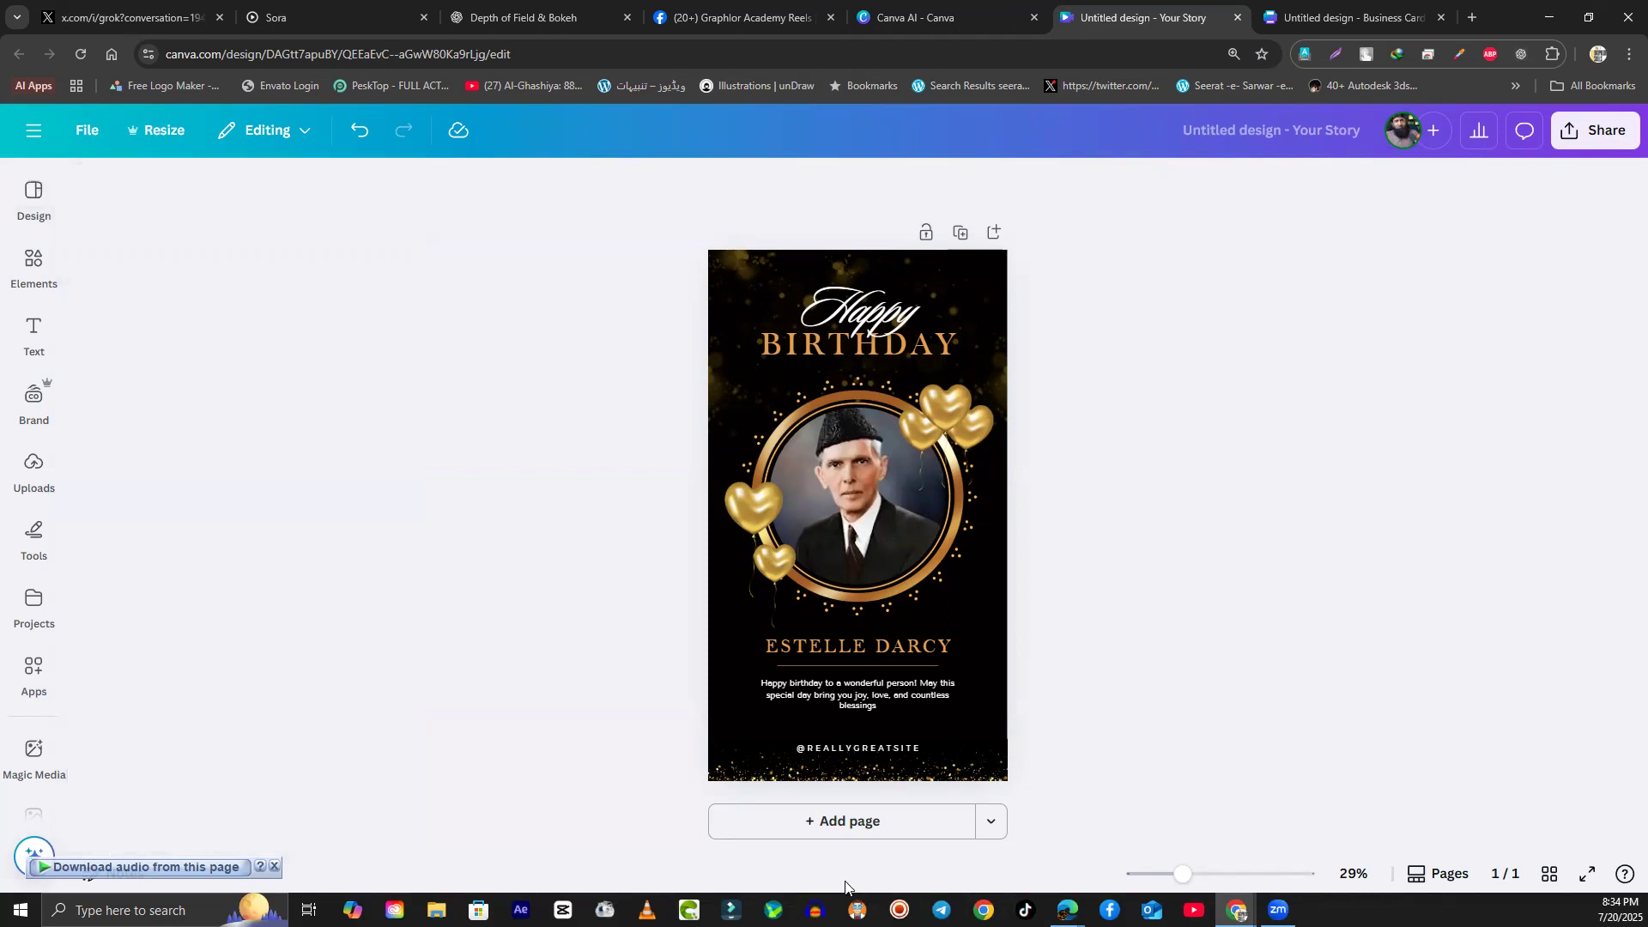
Step: Add a second page and apply the 5 Outdoor Image Collage Ripped Paper Instagram Story template to it
click(828, 822)
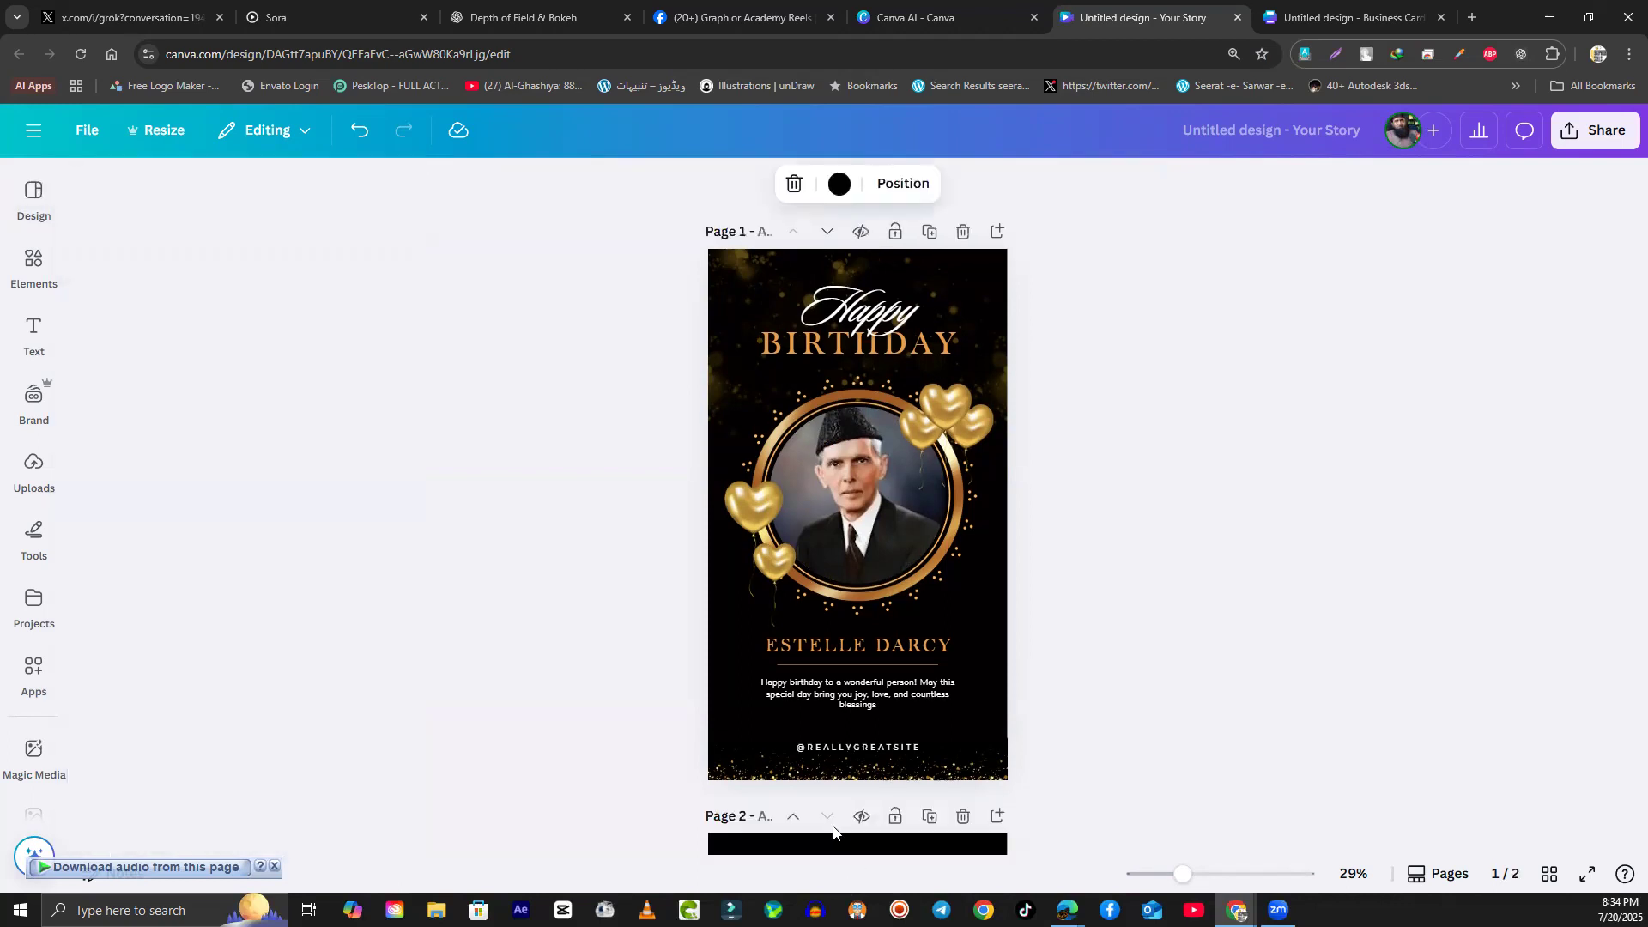
click(34, 206)
click(327, 441)
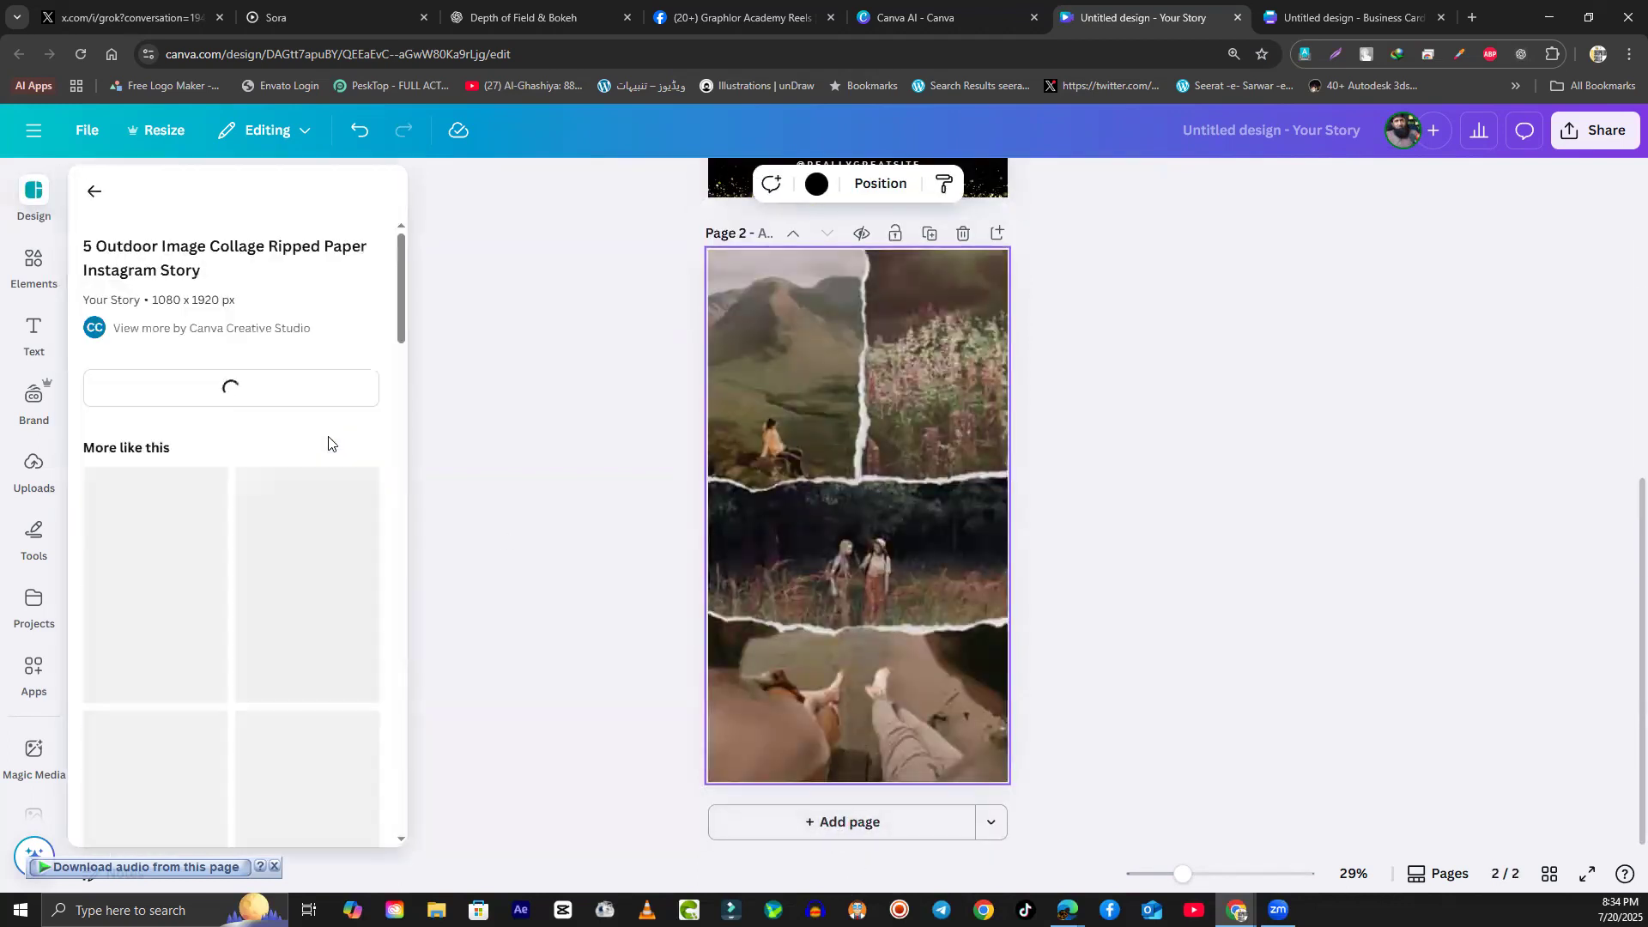
click(1038, 546)
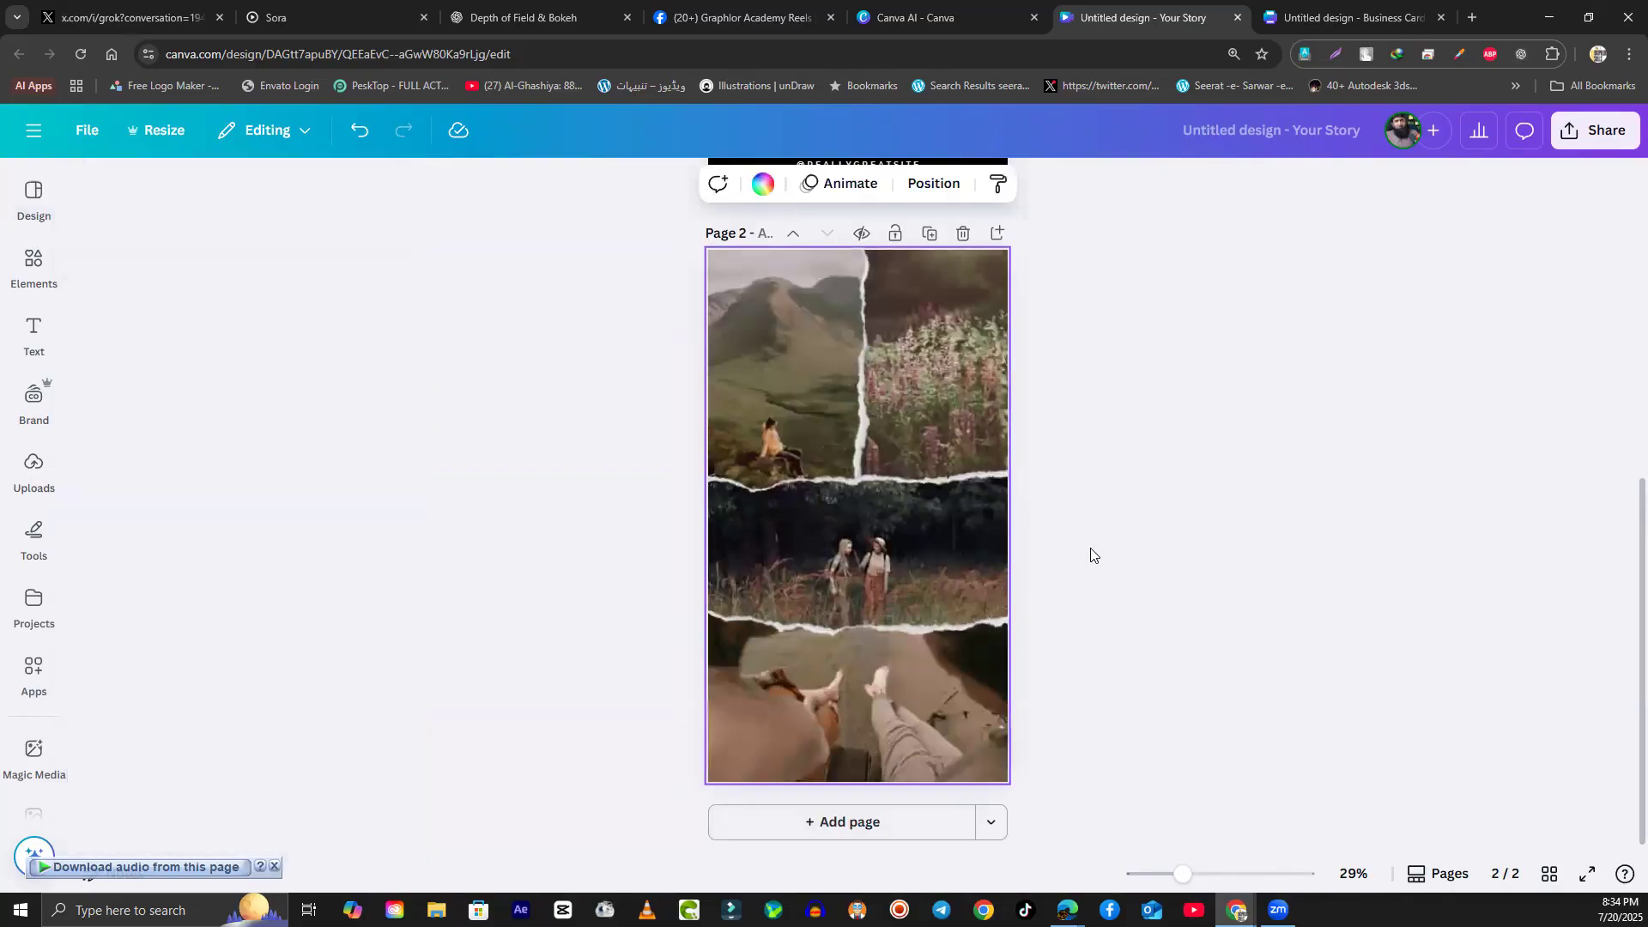
Step: Examine the separate photo frames of the ripped-paper collage on page 2 by selecting them individually
click(918, 323)
drag(917, 328, 920, 366)
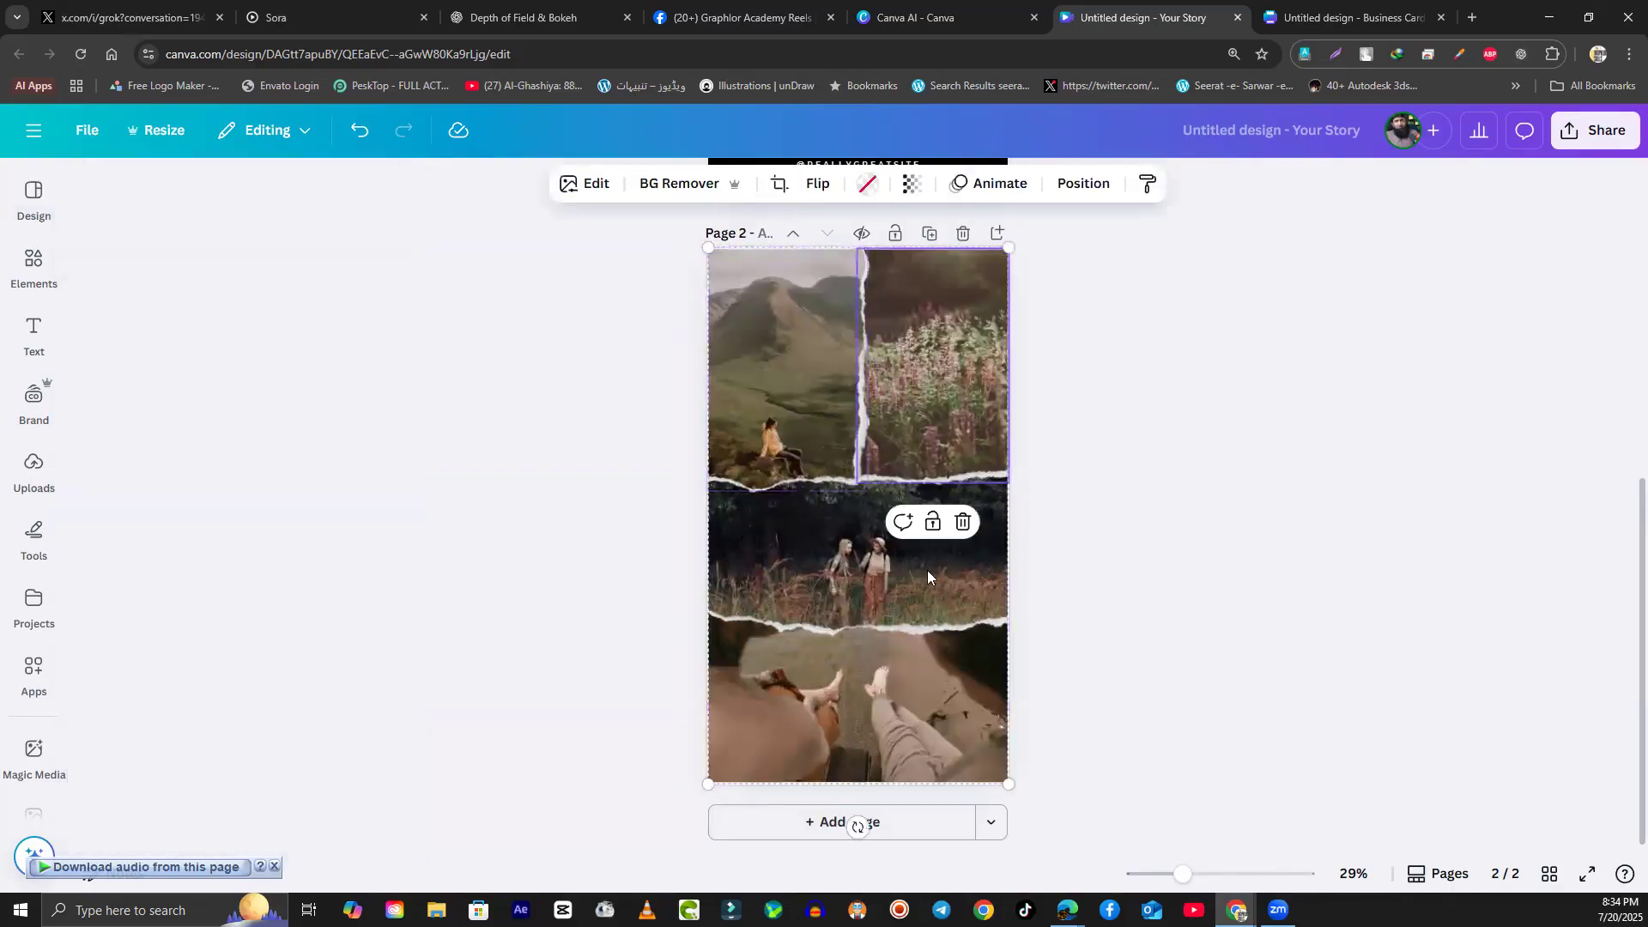
click(790, 579)
click(840, 695)
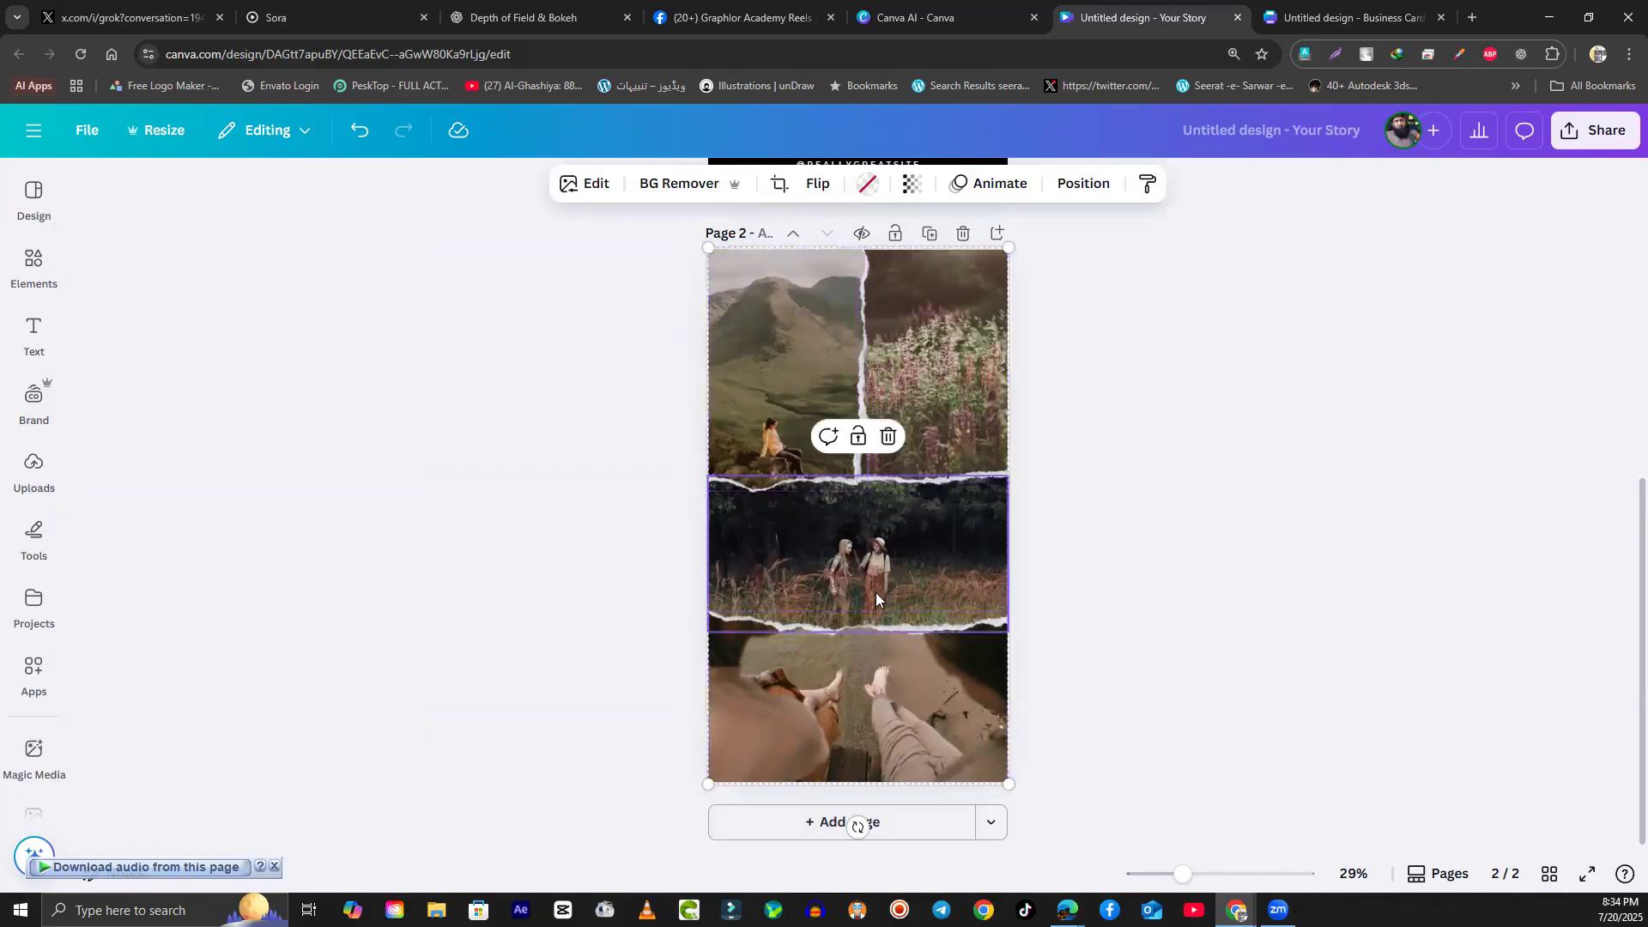
click(845, 400)
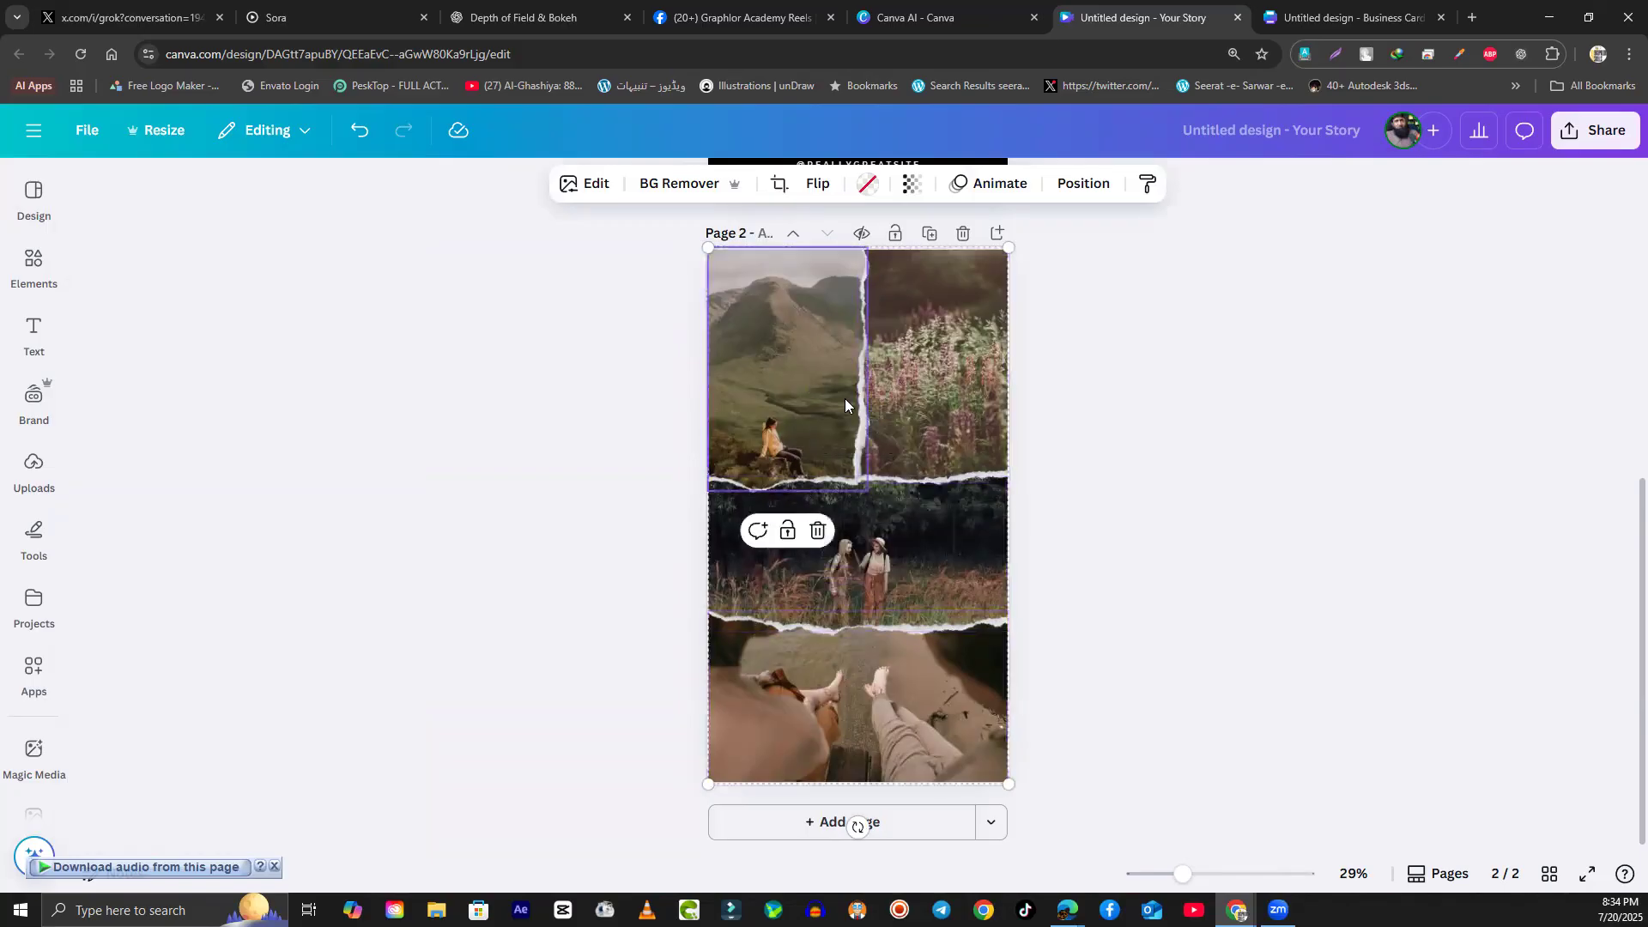
click(1085, 379)
Step: Delete the mountain image from the collage's upper-left frame and fill the frame with the uploaded red-kit footballer picture
click(793, 396)
click(818, 530)
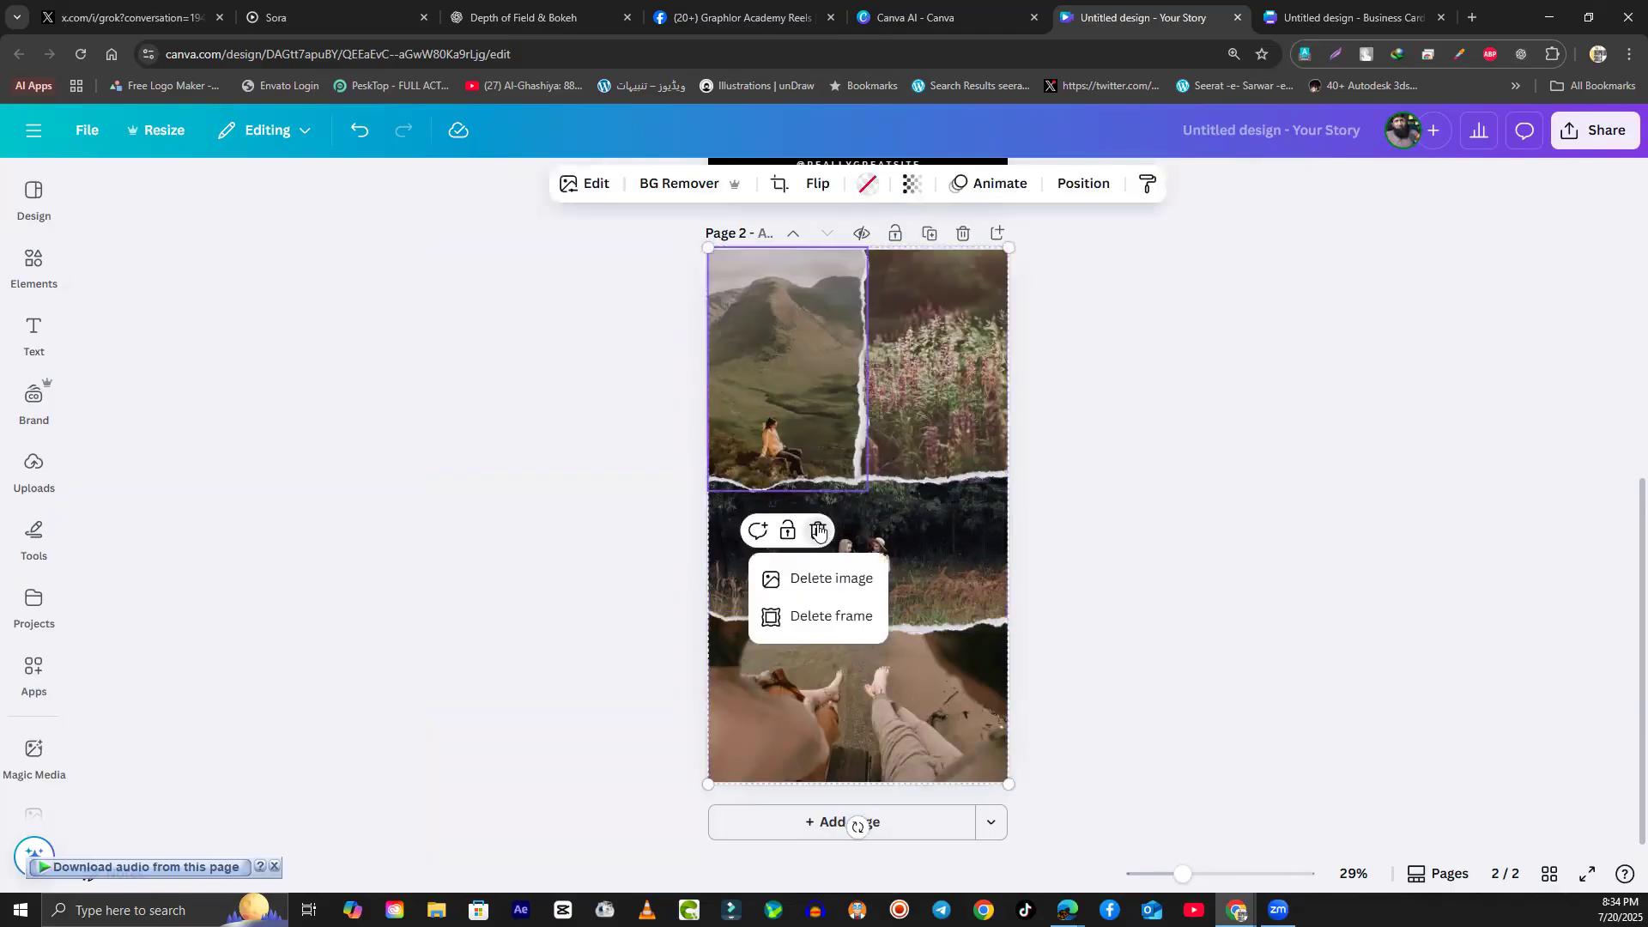
click(824, 577)
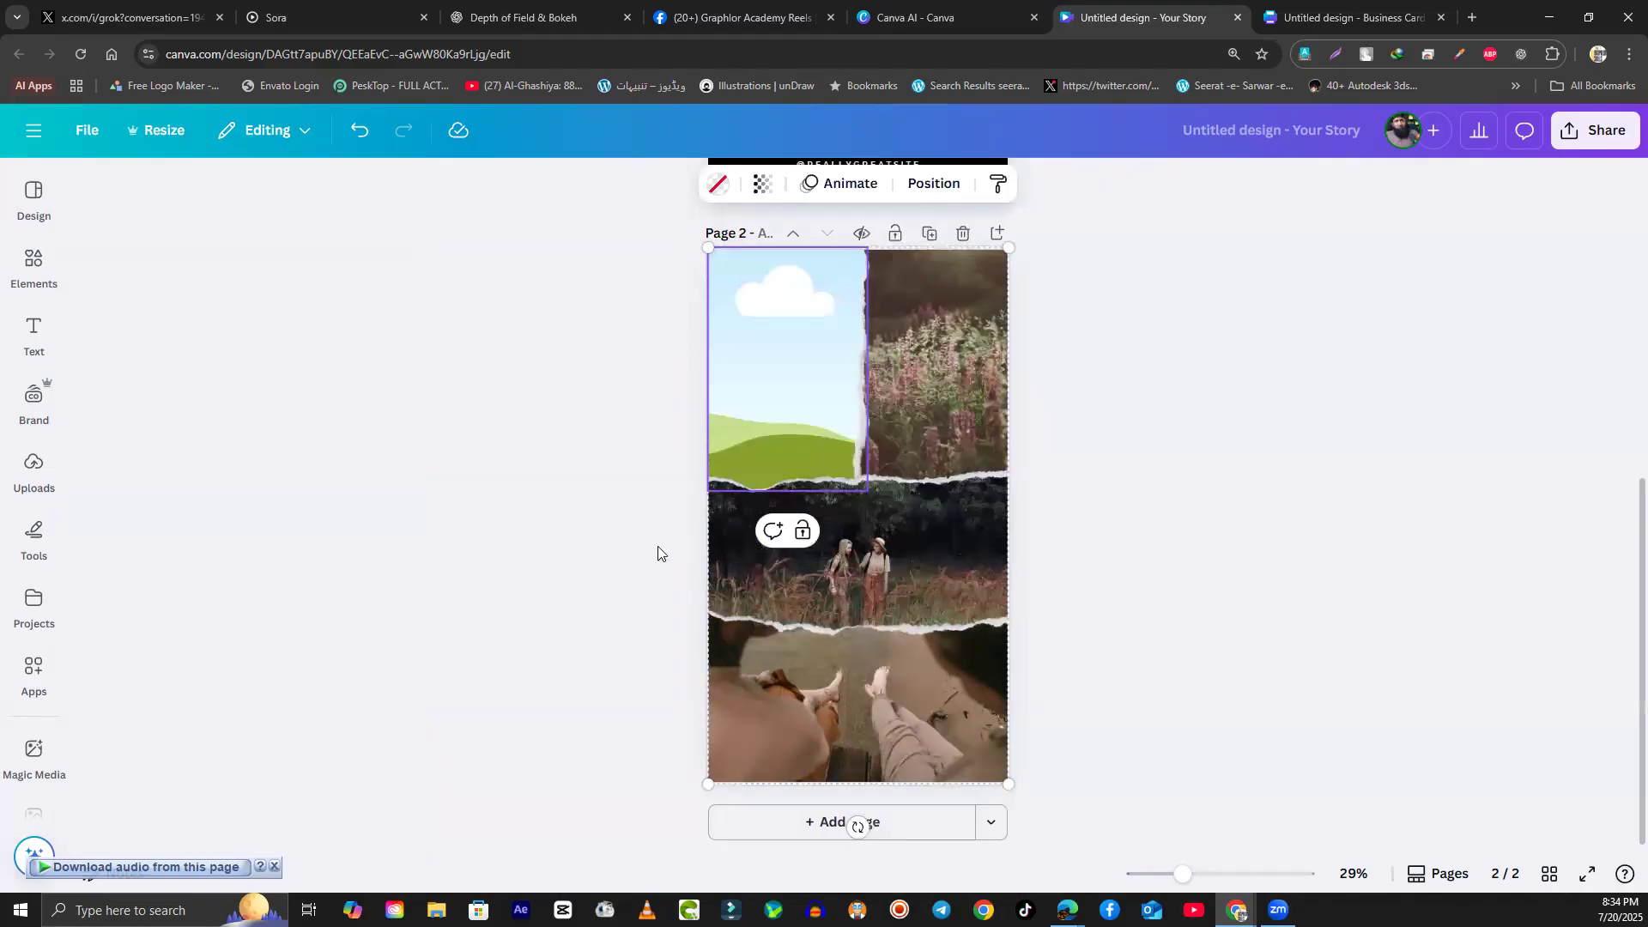
click(34, 670)
click(34, 754)
click(40, 664)
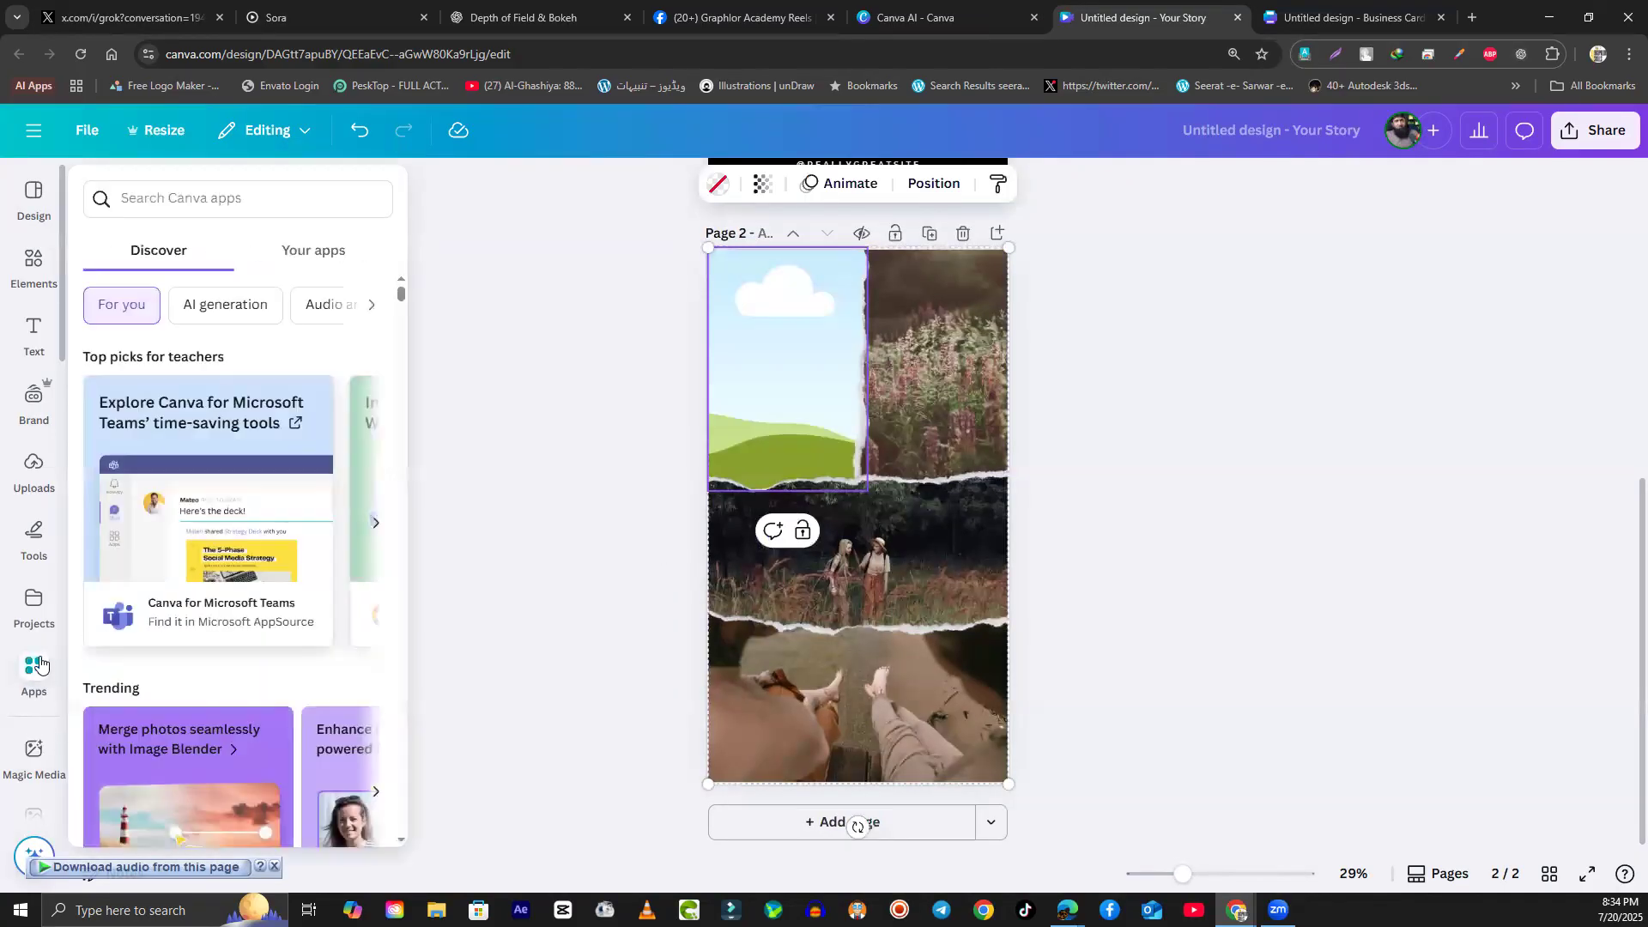
click(33, 467)
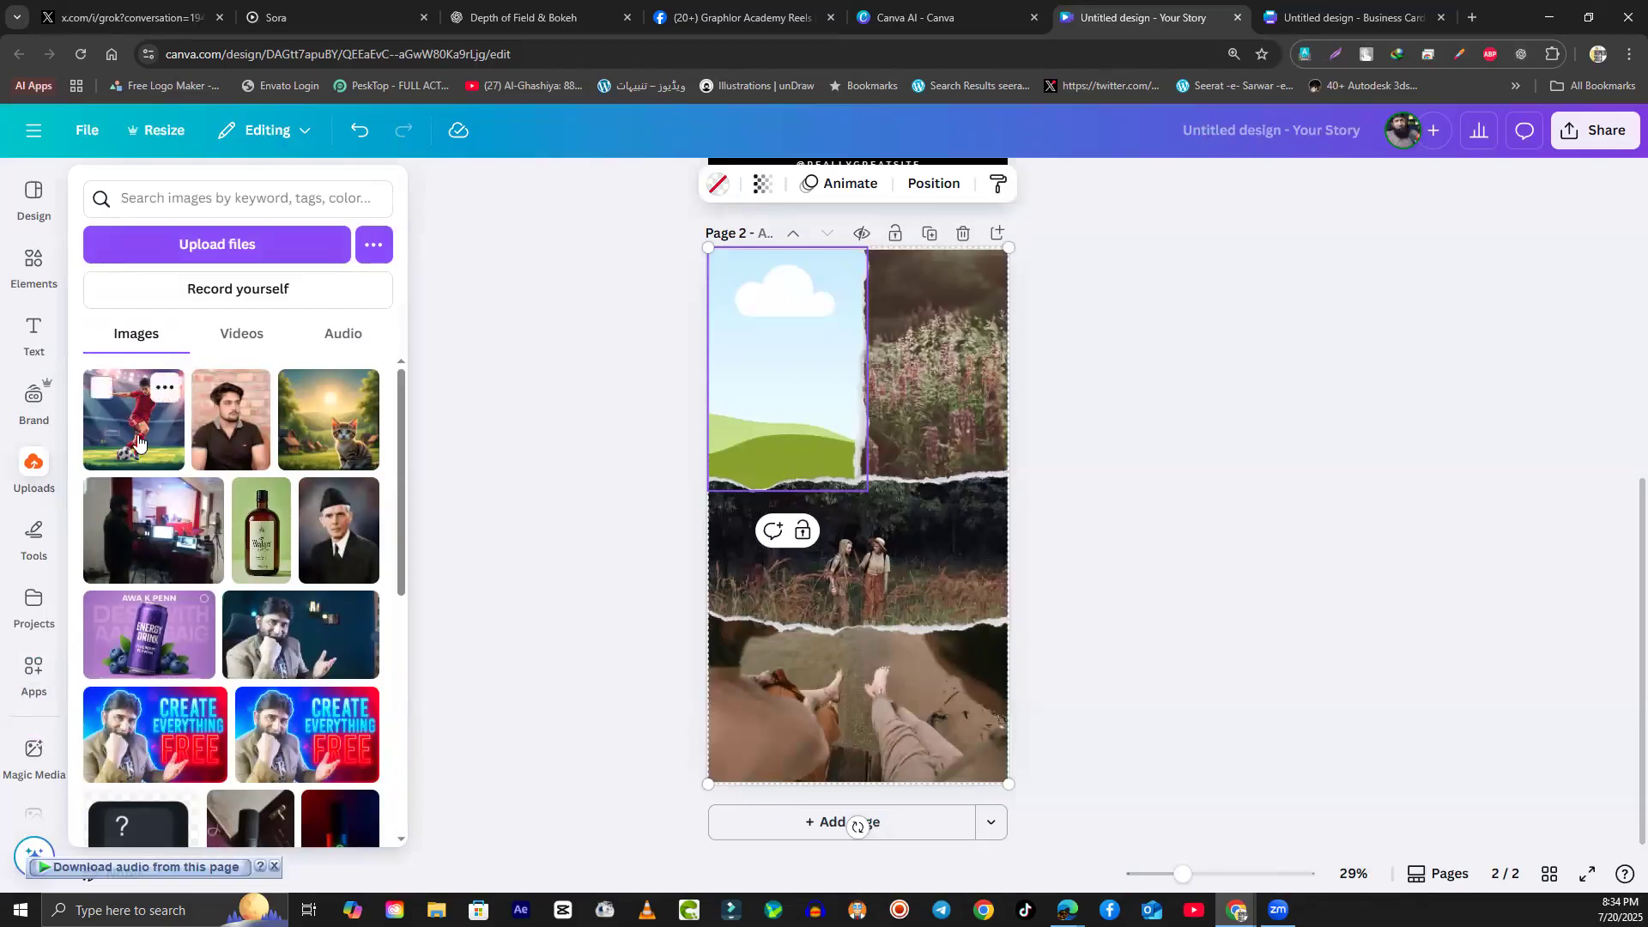
drag(138, 441, 755, 395)
Step: Replace the flower-field photo in the collage's upper-right frame with the uploaded cat-at-sunrise picture
click(934, 380)
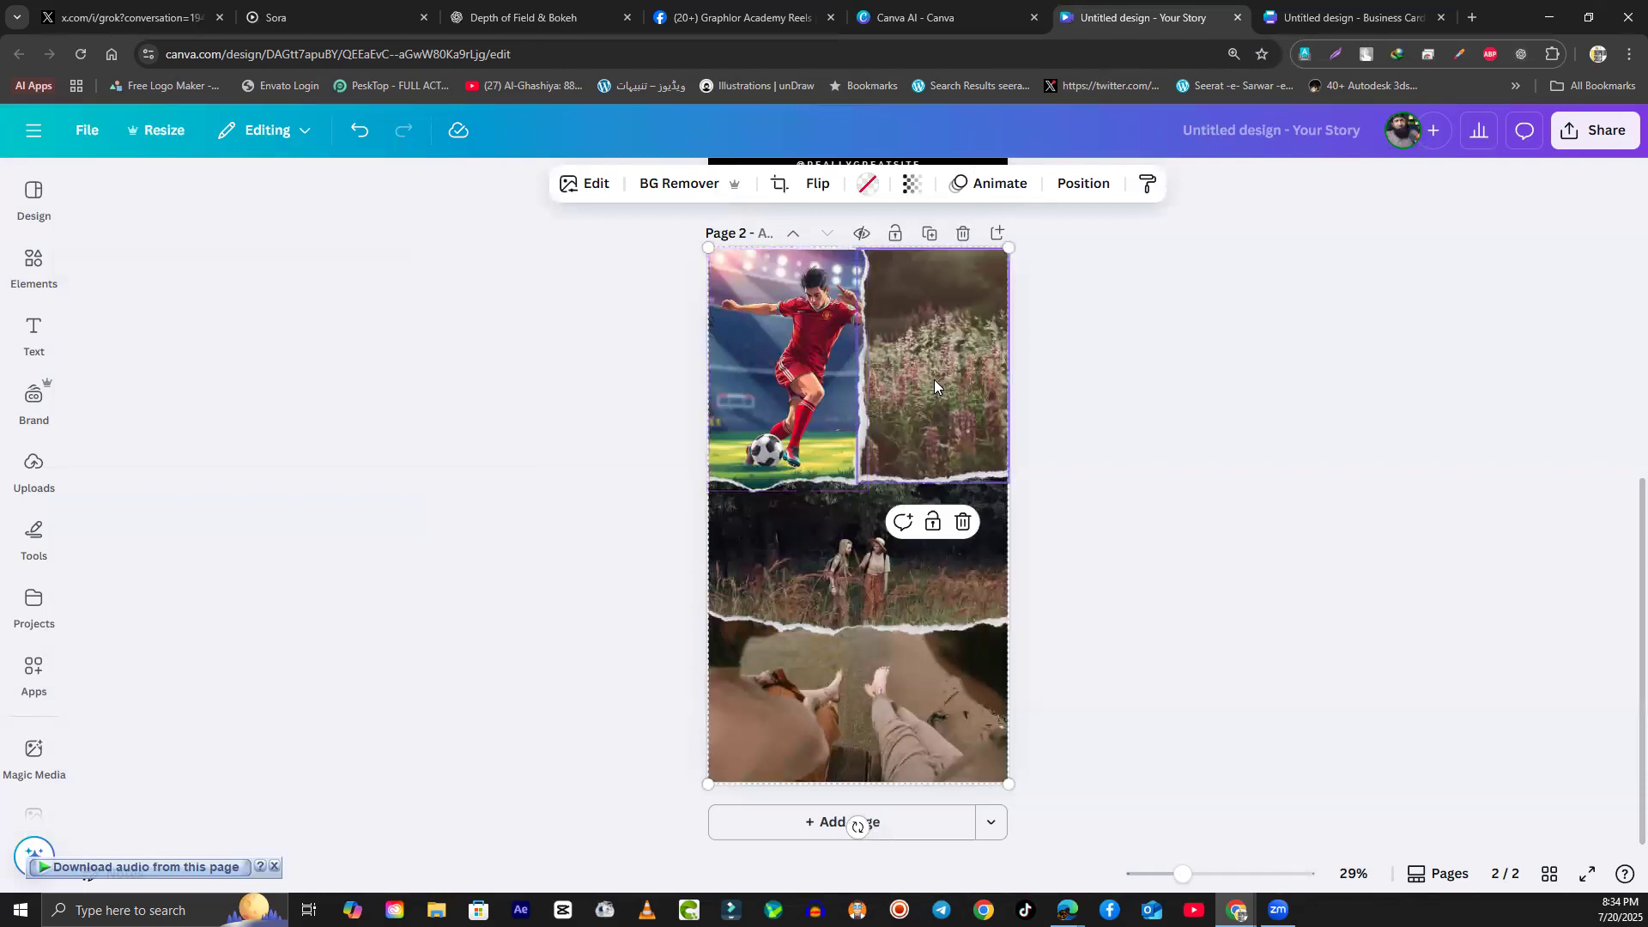
click(38, 470)
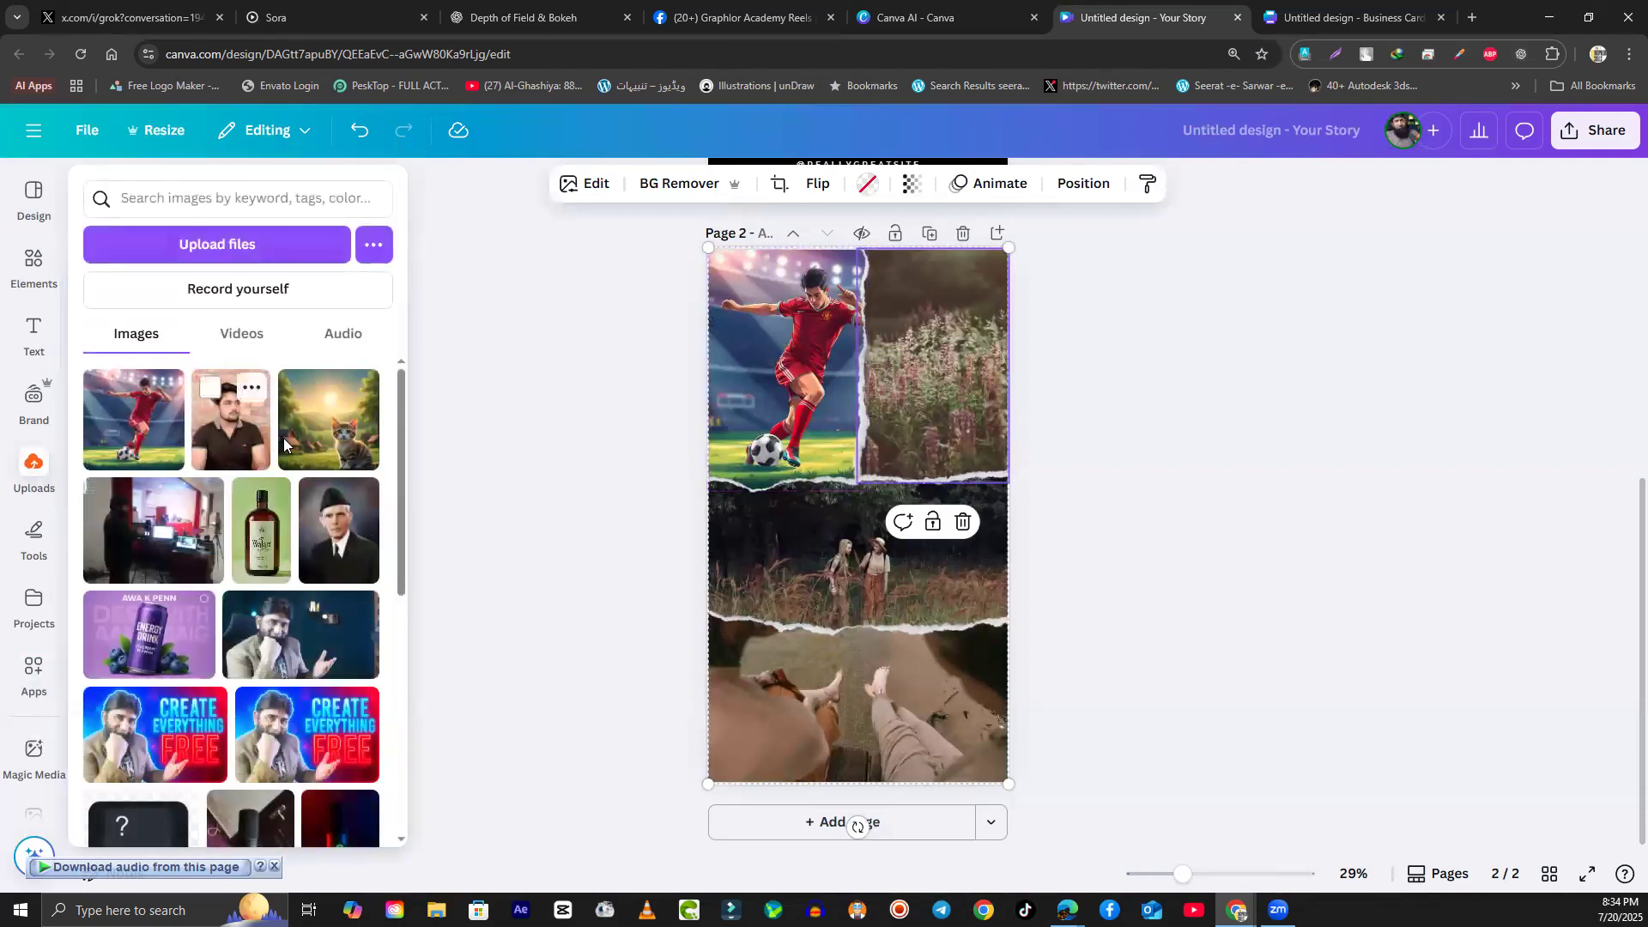
drag(333, 422, 888, 414)
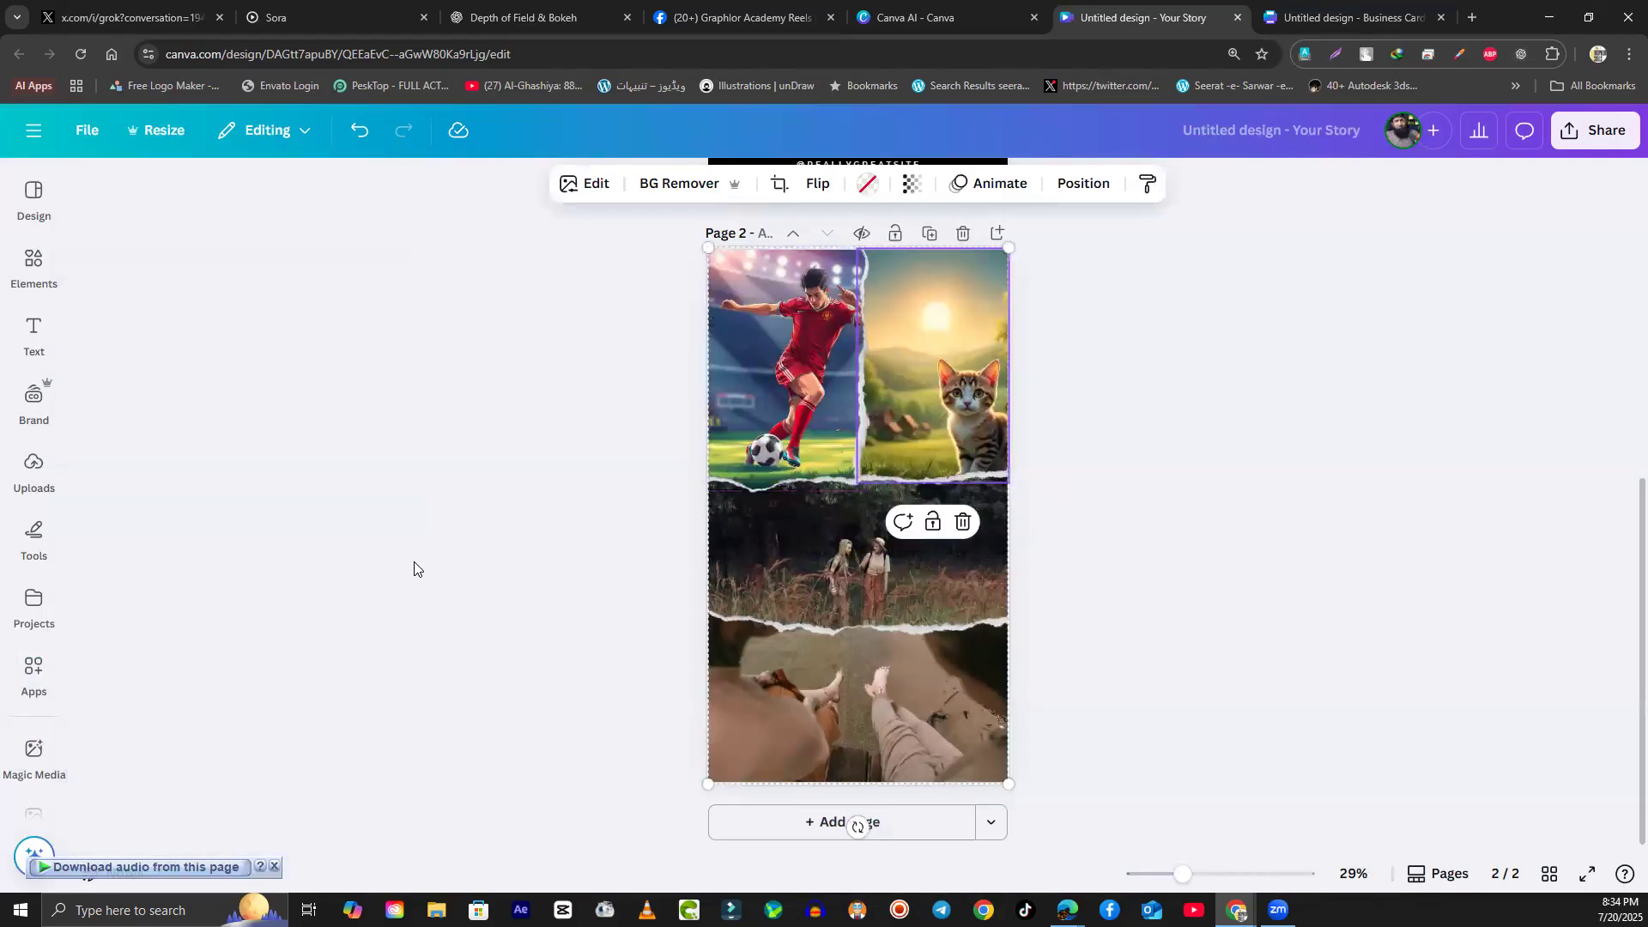
Step: Replace the forest photo in the middle frame of the page 2 collage with the uploaded purple energy drink picture
click(810, 560)
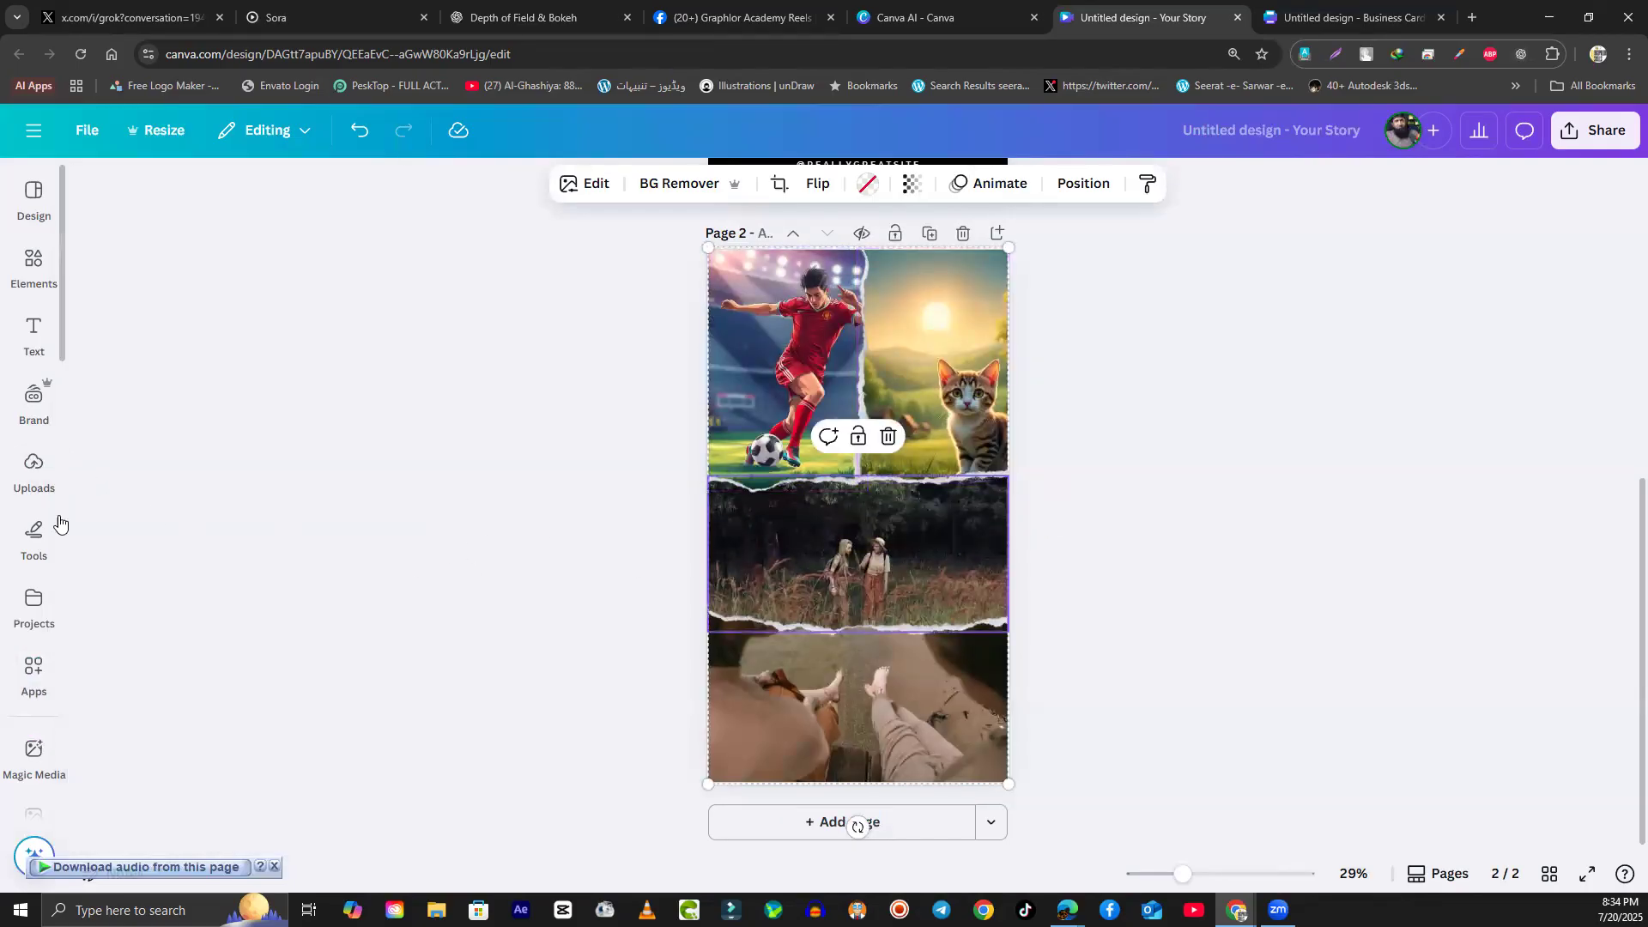
click(34, 550)
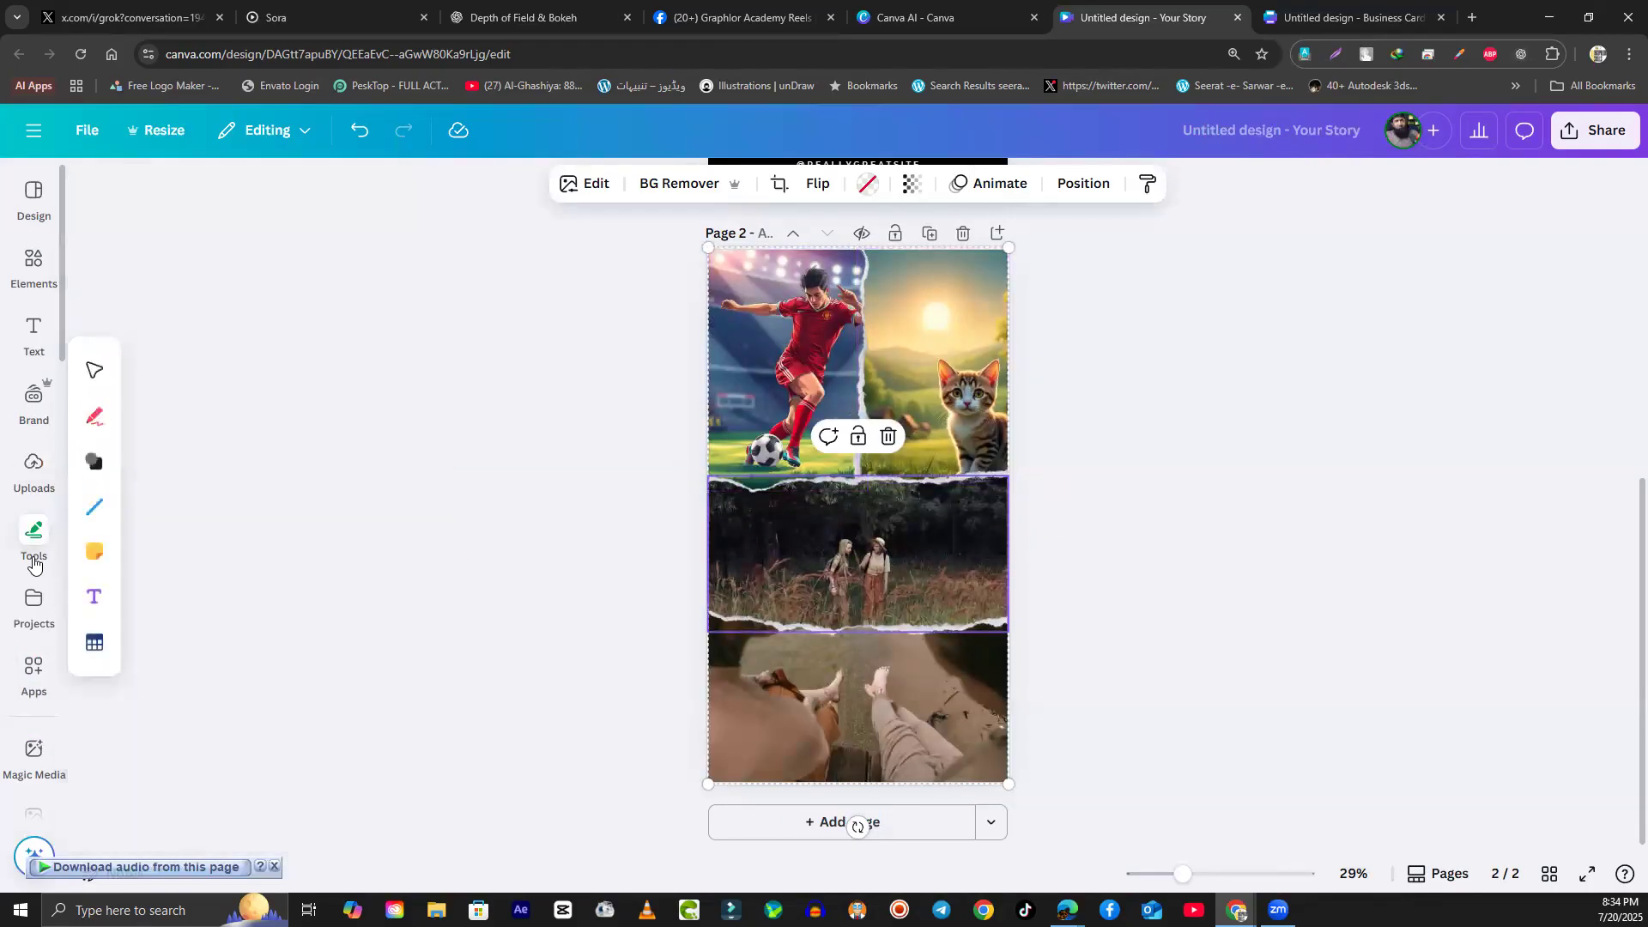
click(25, 485)
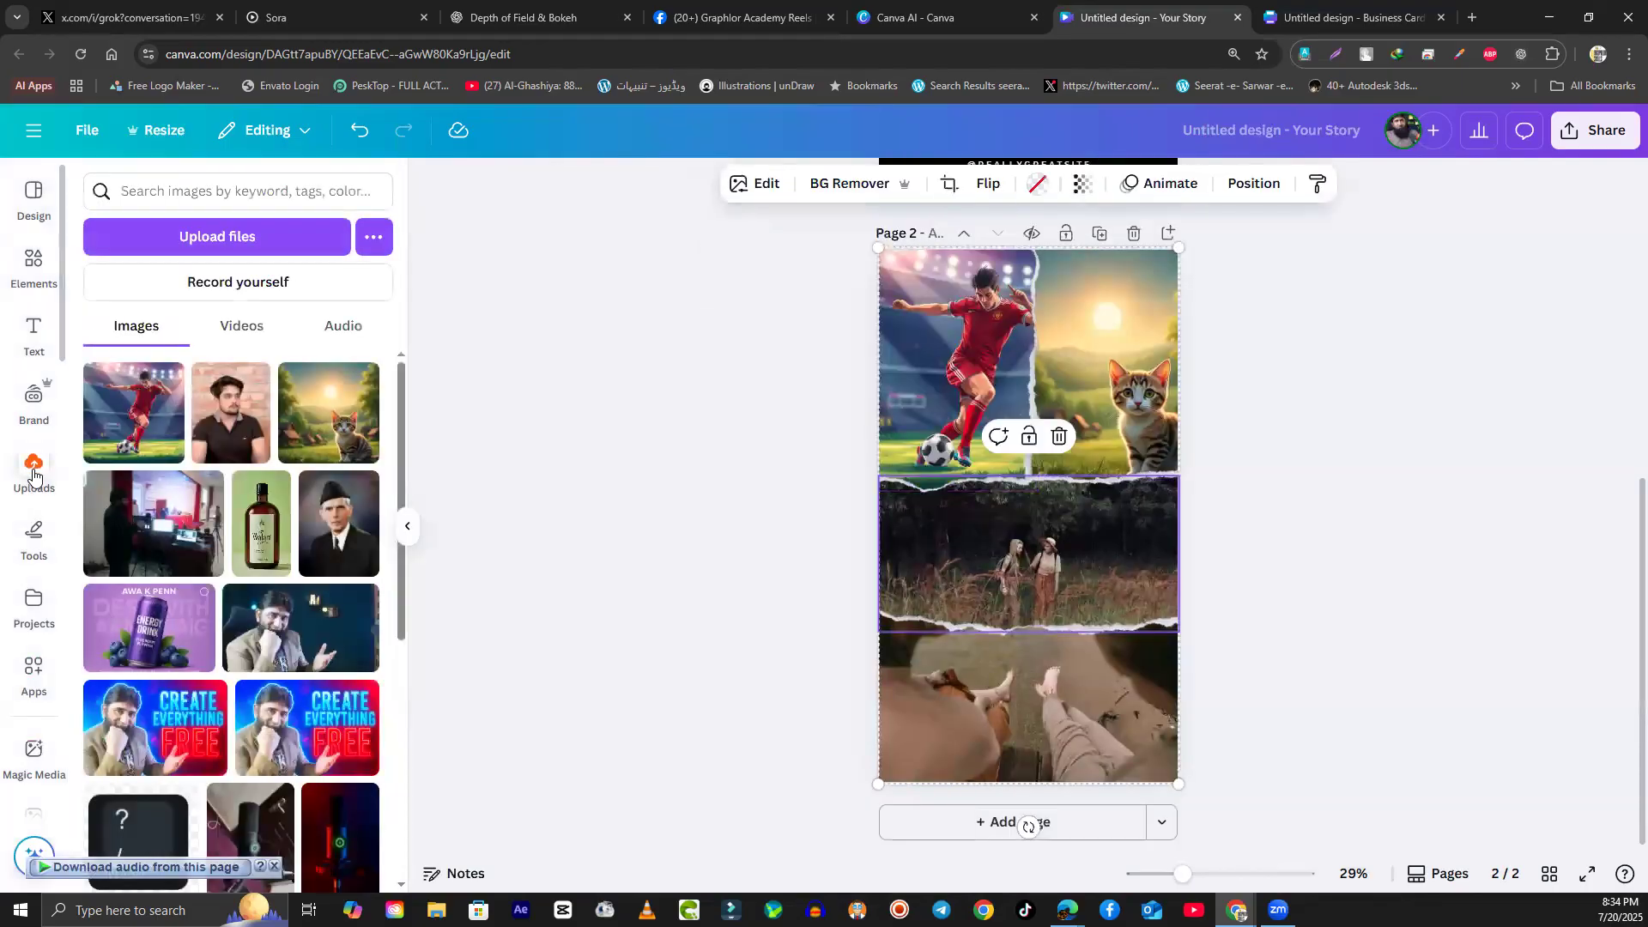
drag(163, 623, 1120, 588)
Step: Fill the bottom frame of the page 2 collage with the uploaded "I JUST DON'T GET IT..." picture
scroll(332, 708, down, 3)
scroll(331, 709, down, 4)
drag(274, 573, 1013, 687)
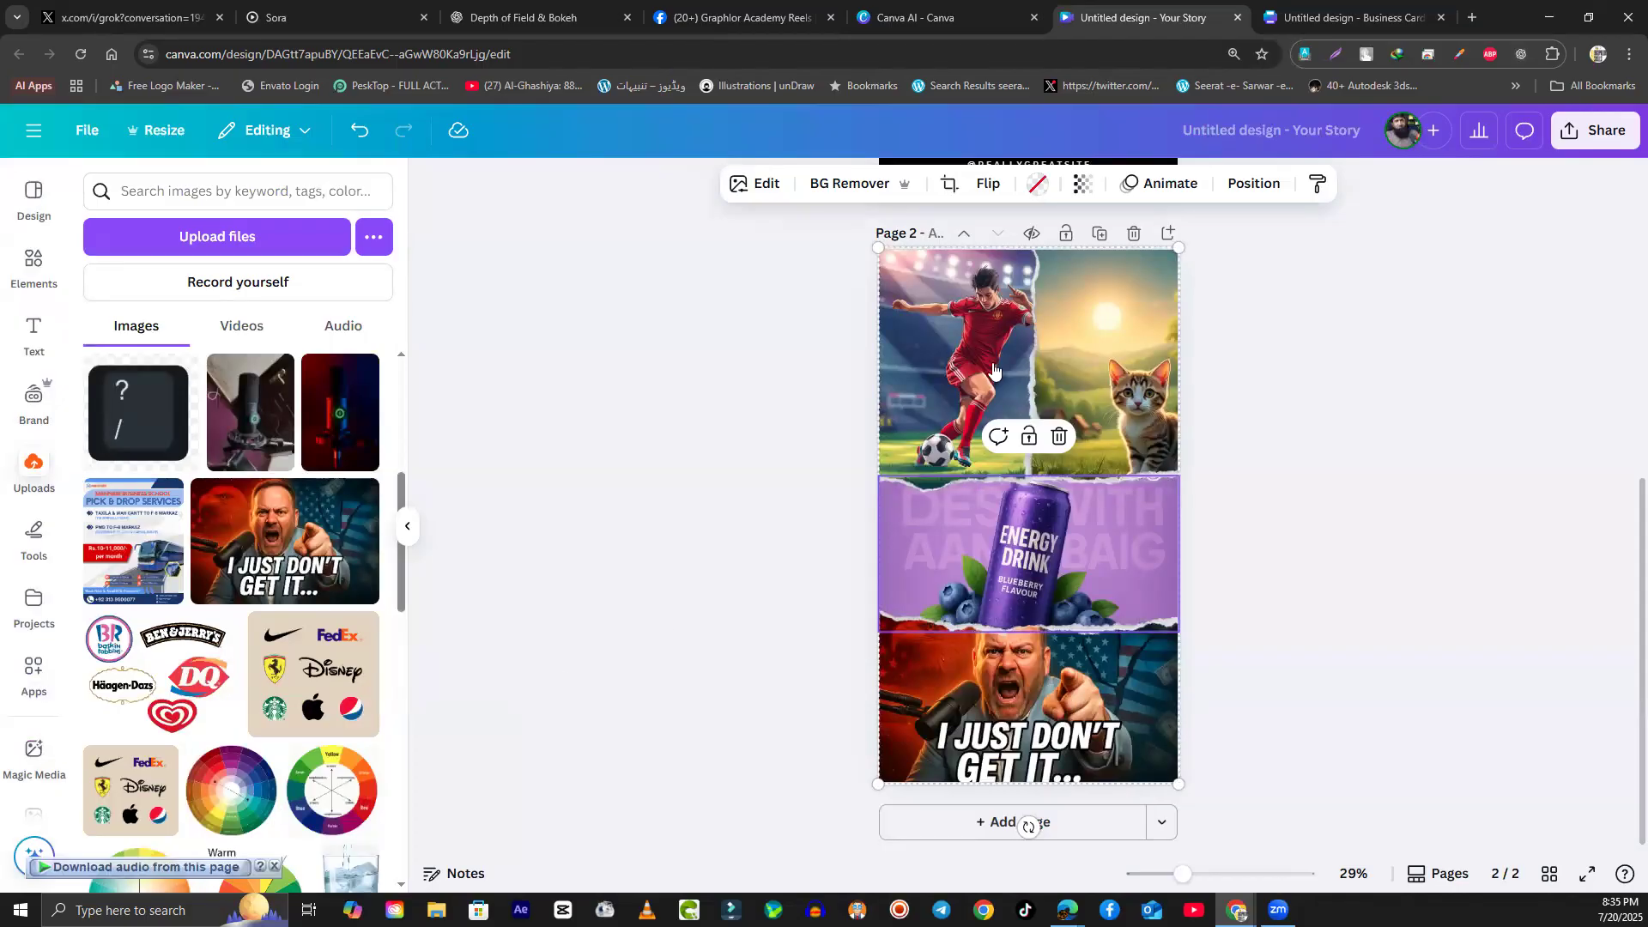
Step: Add a third page and apply the Neutral Minimal Flower Bouquet Photo Collage Your Story template to it
scroll(805, 626, up, 5)
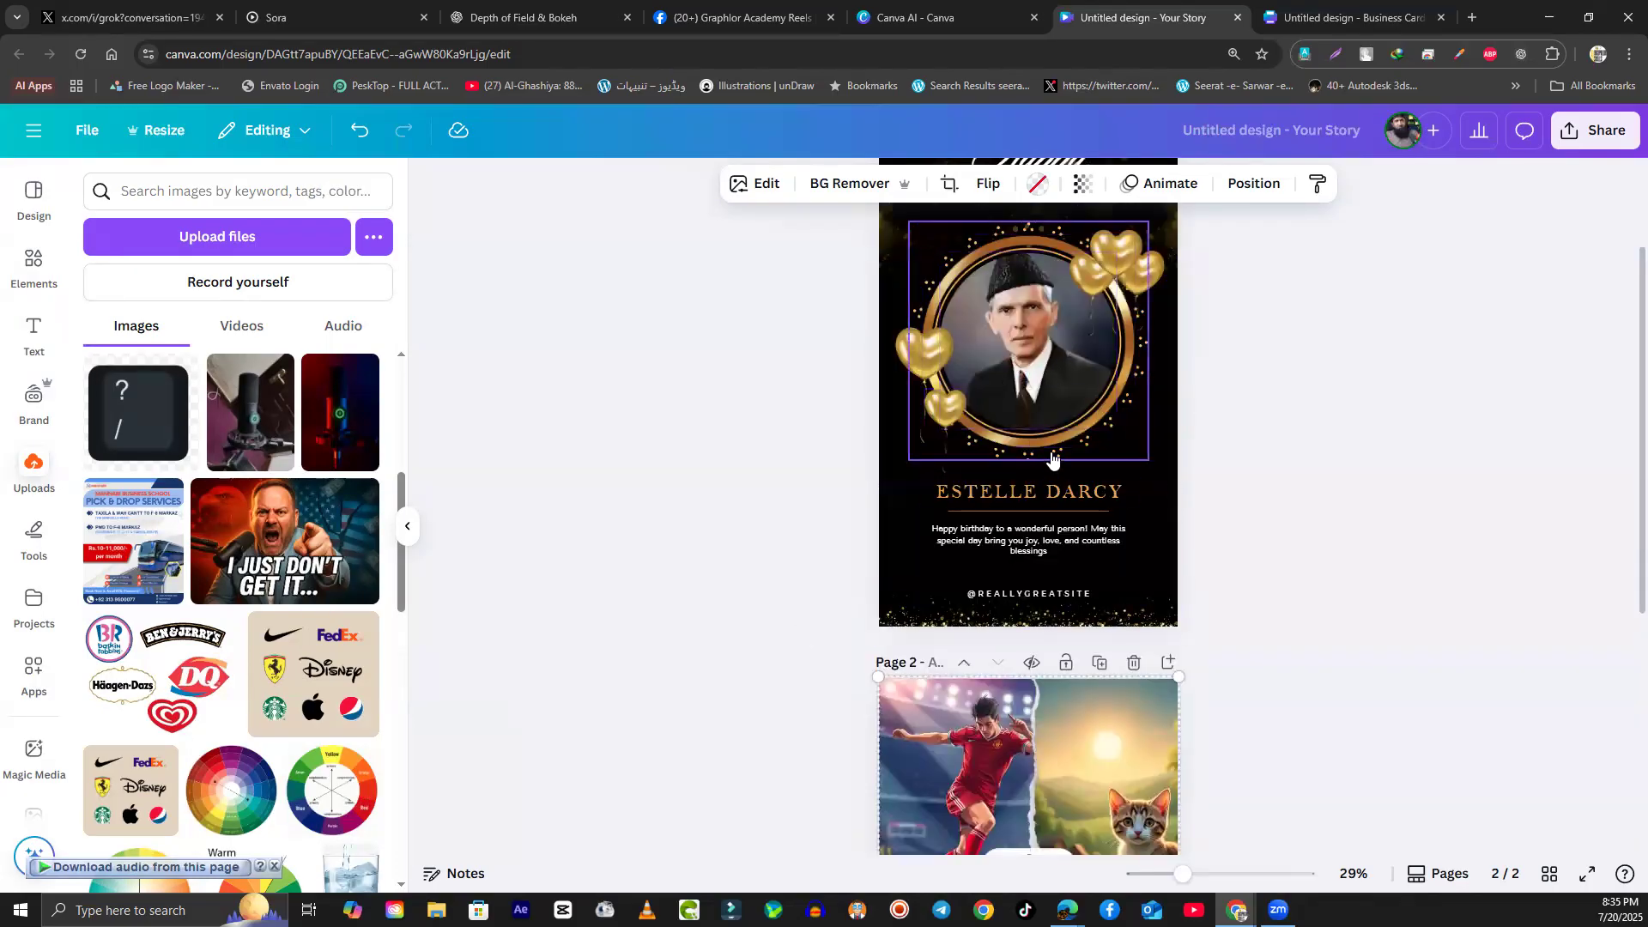
scroll(1021, 627, down, 3)
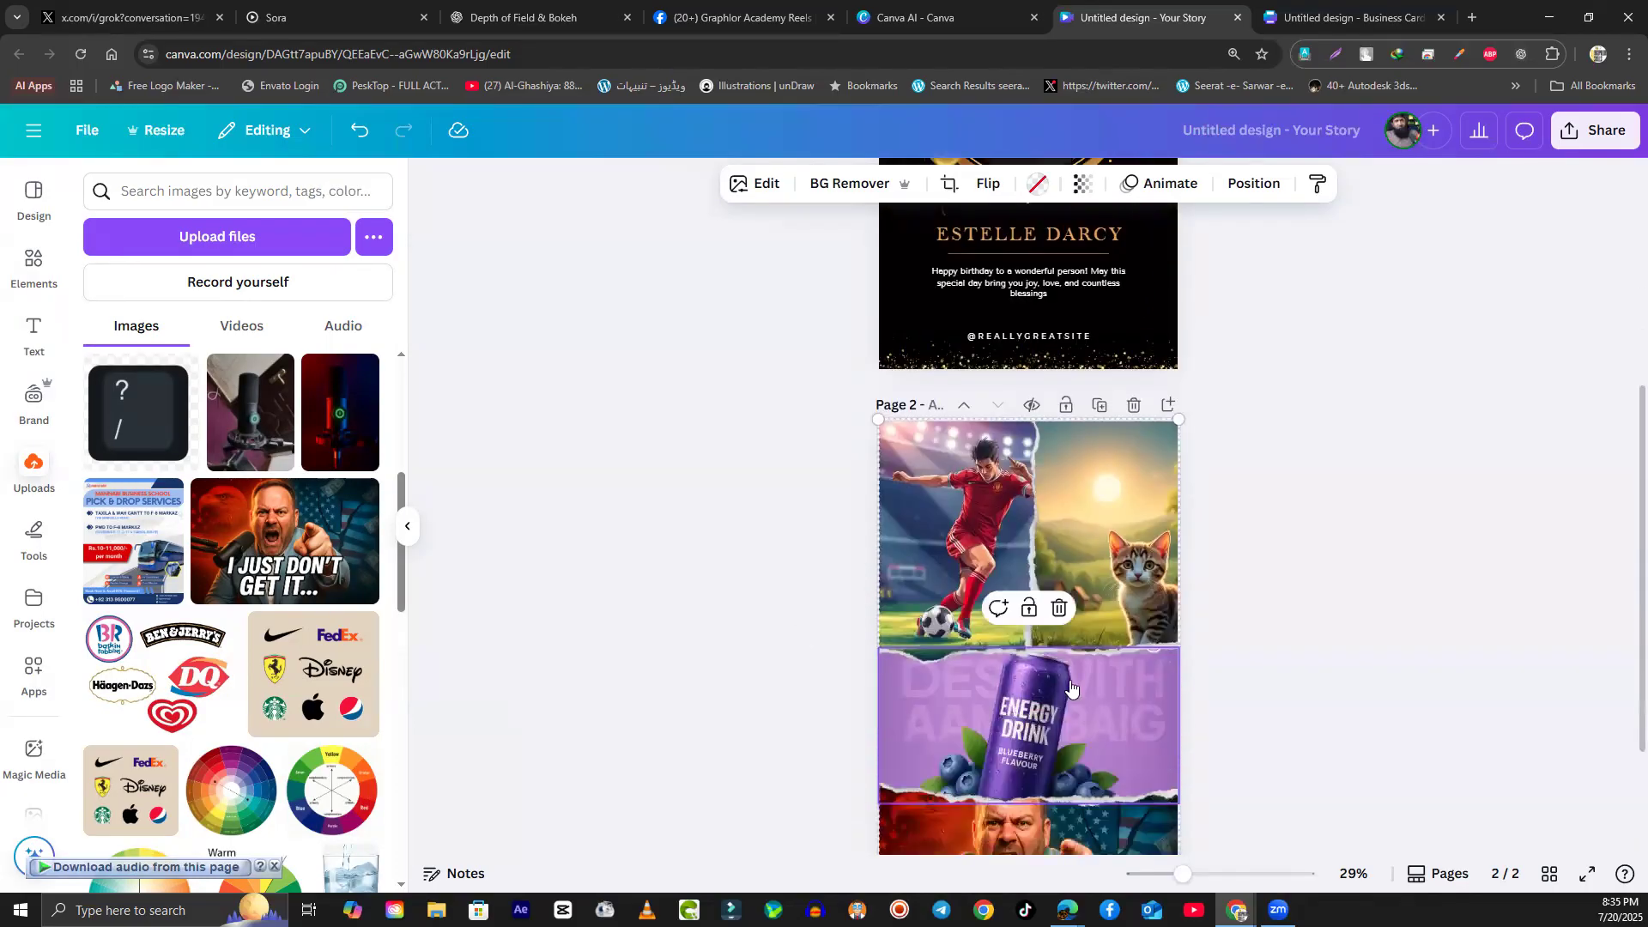
scroll(1063, 822, down, 2)
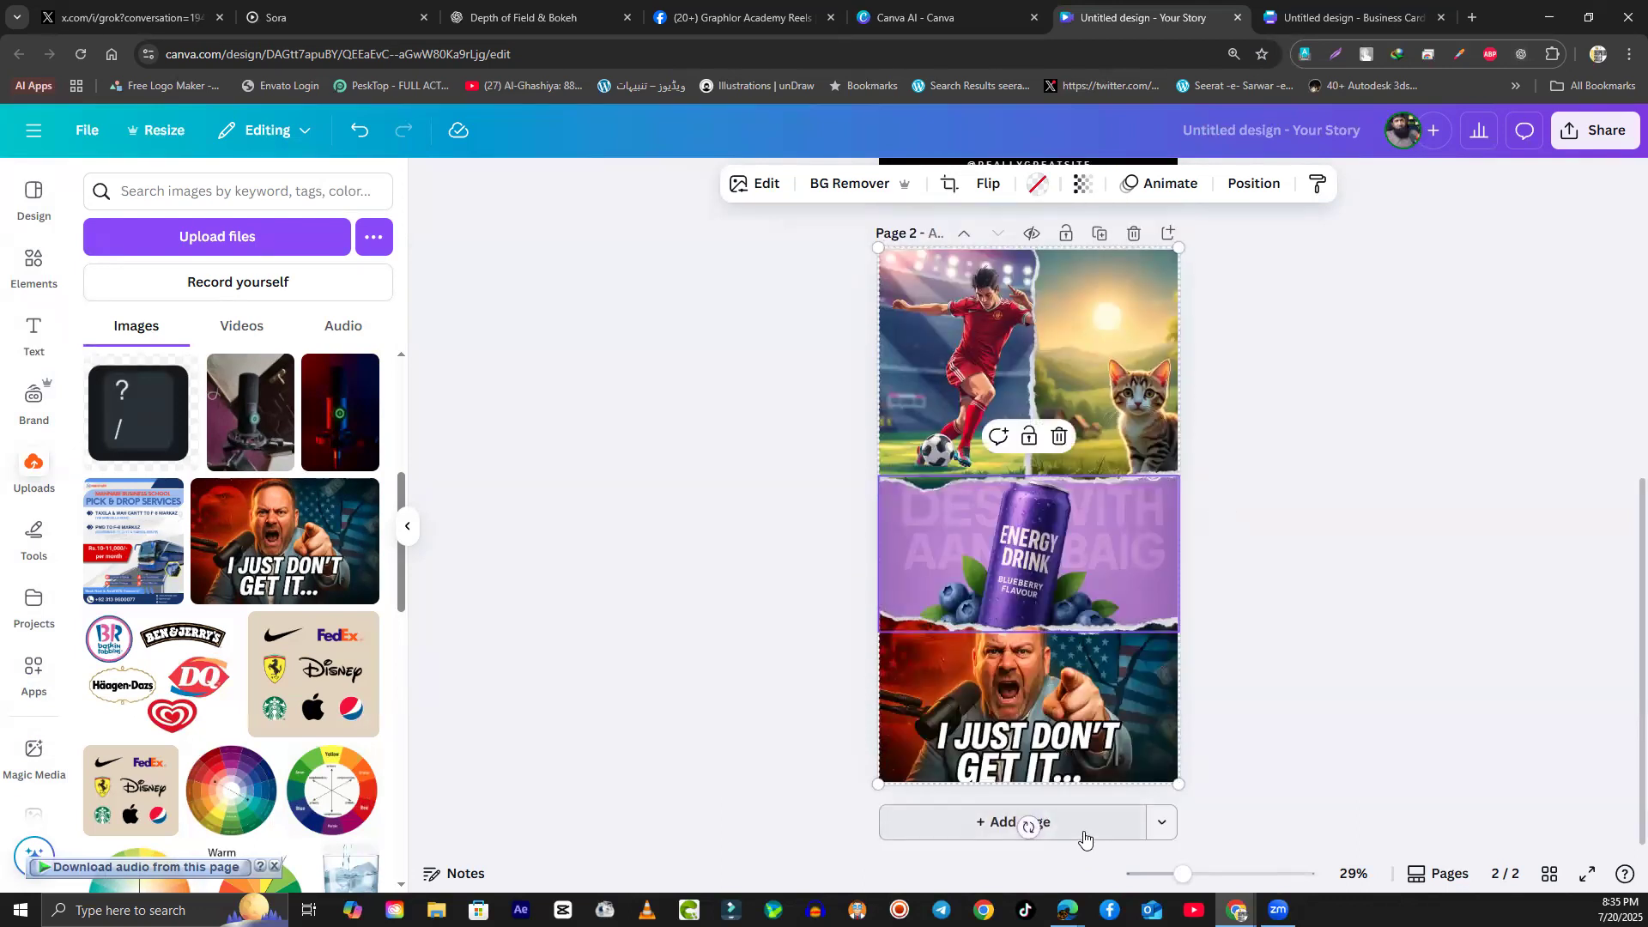
click(1078, 831)
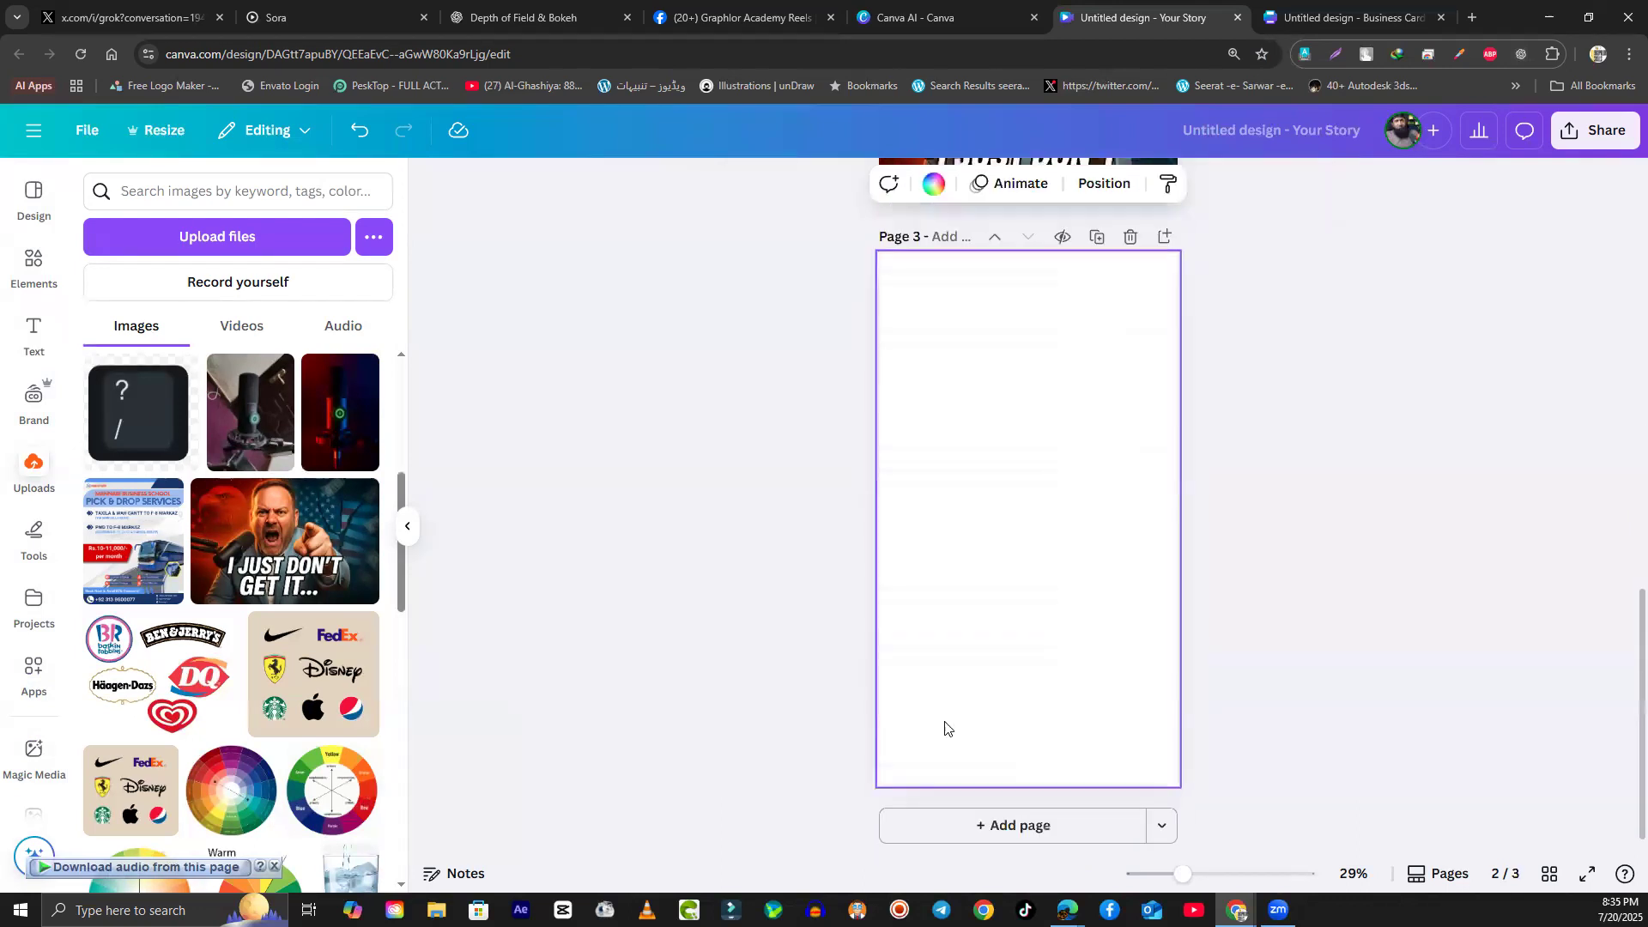
click(33, 199)
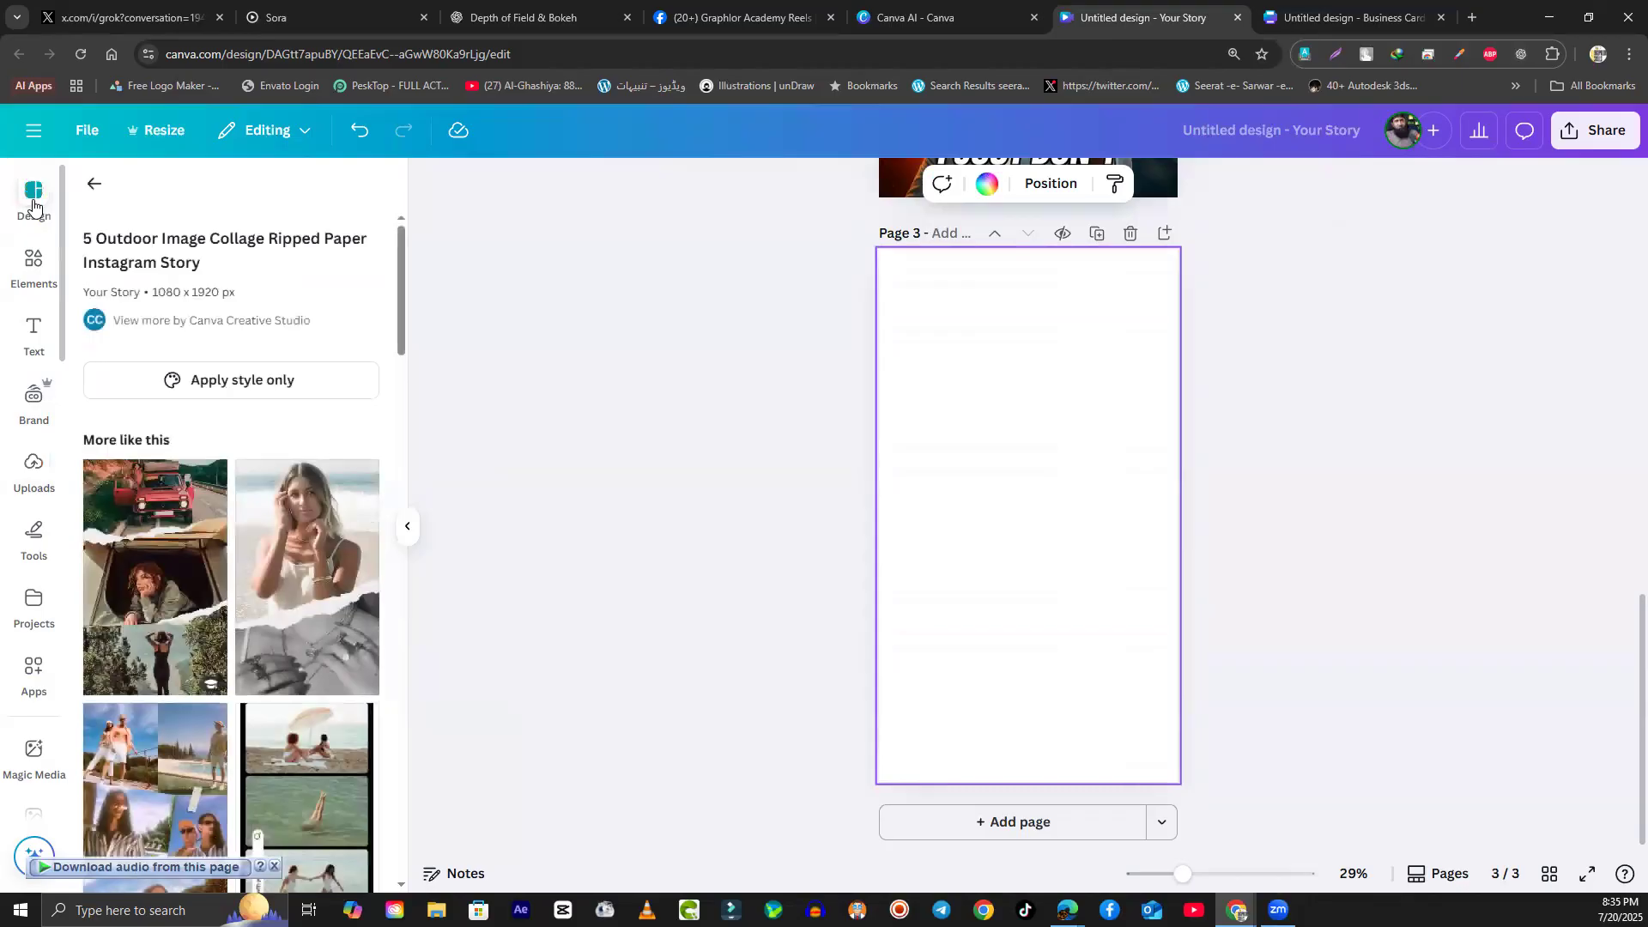
scroll(211, 710, down, 4)
scroll(210, 711, down, 4)
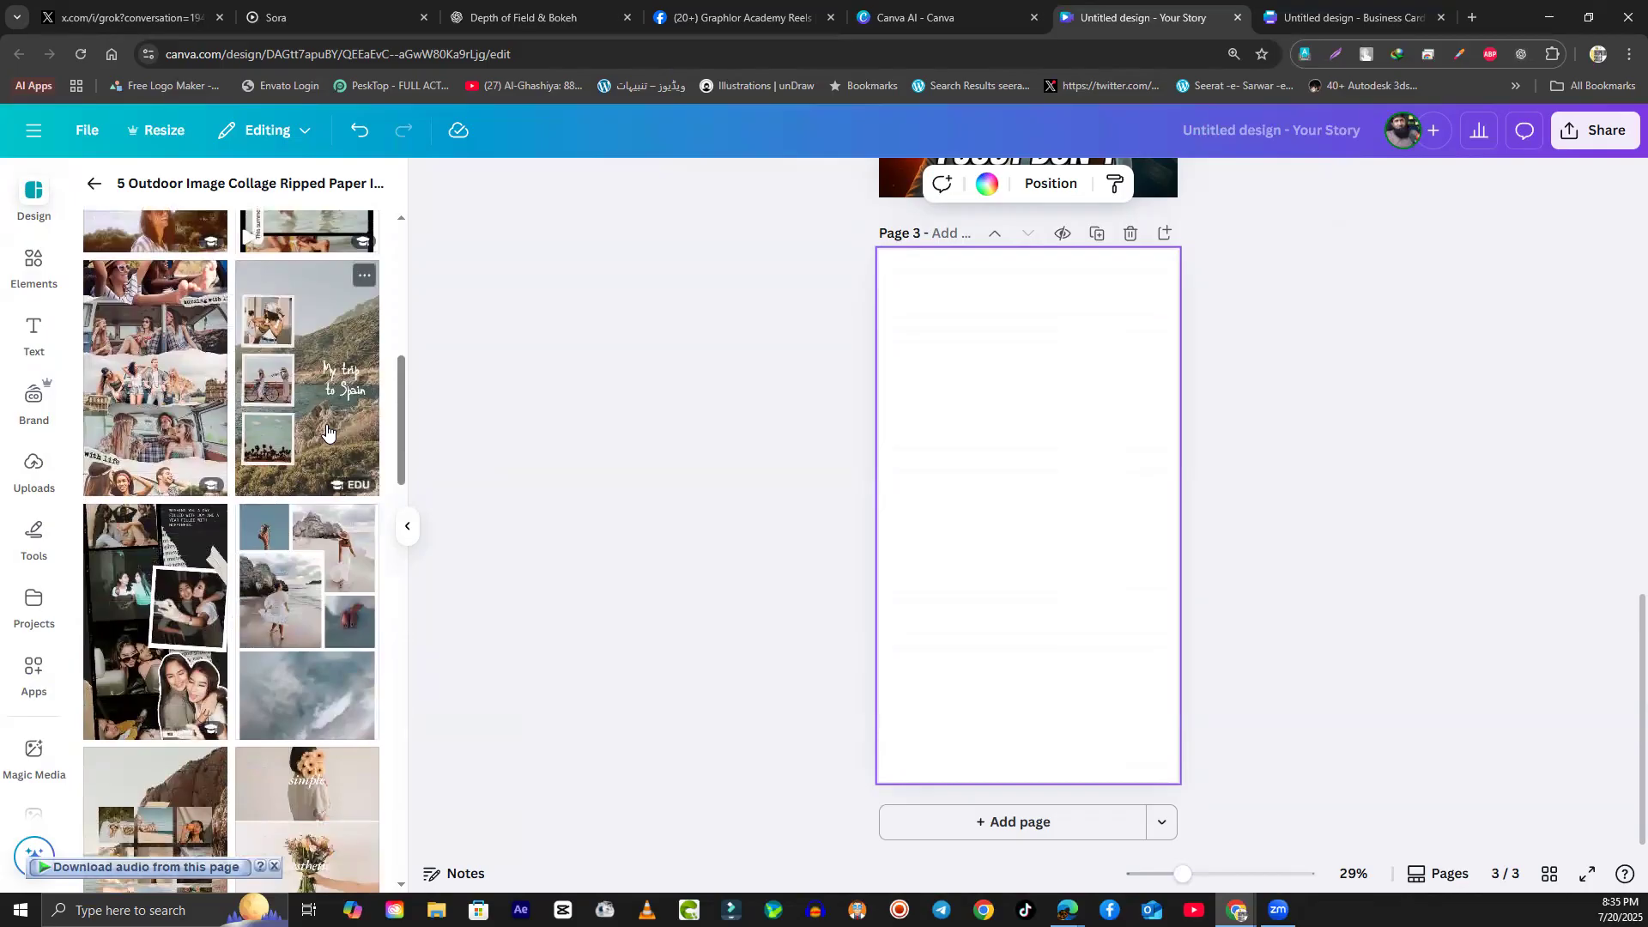
scroll(352, 553, down, 3)
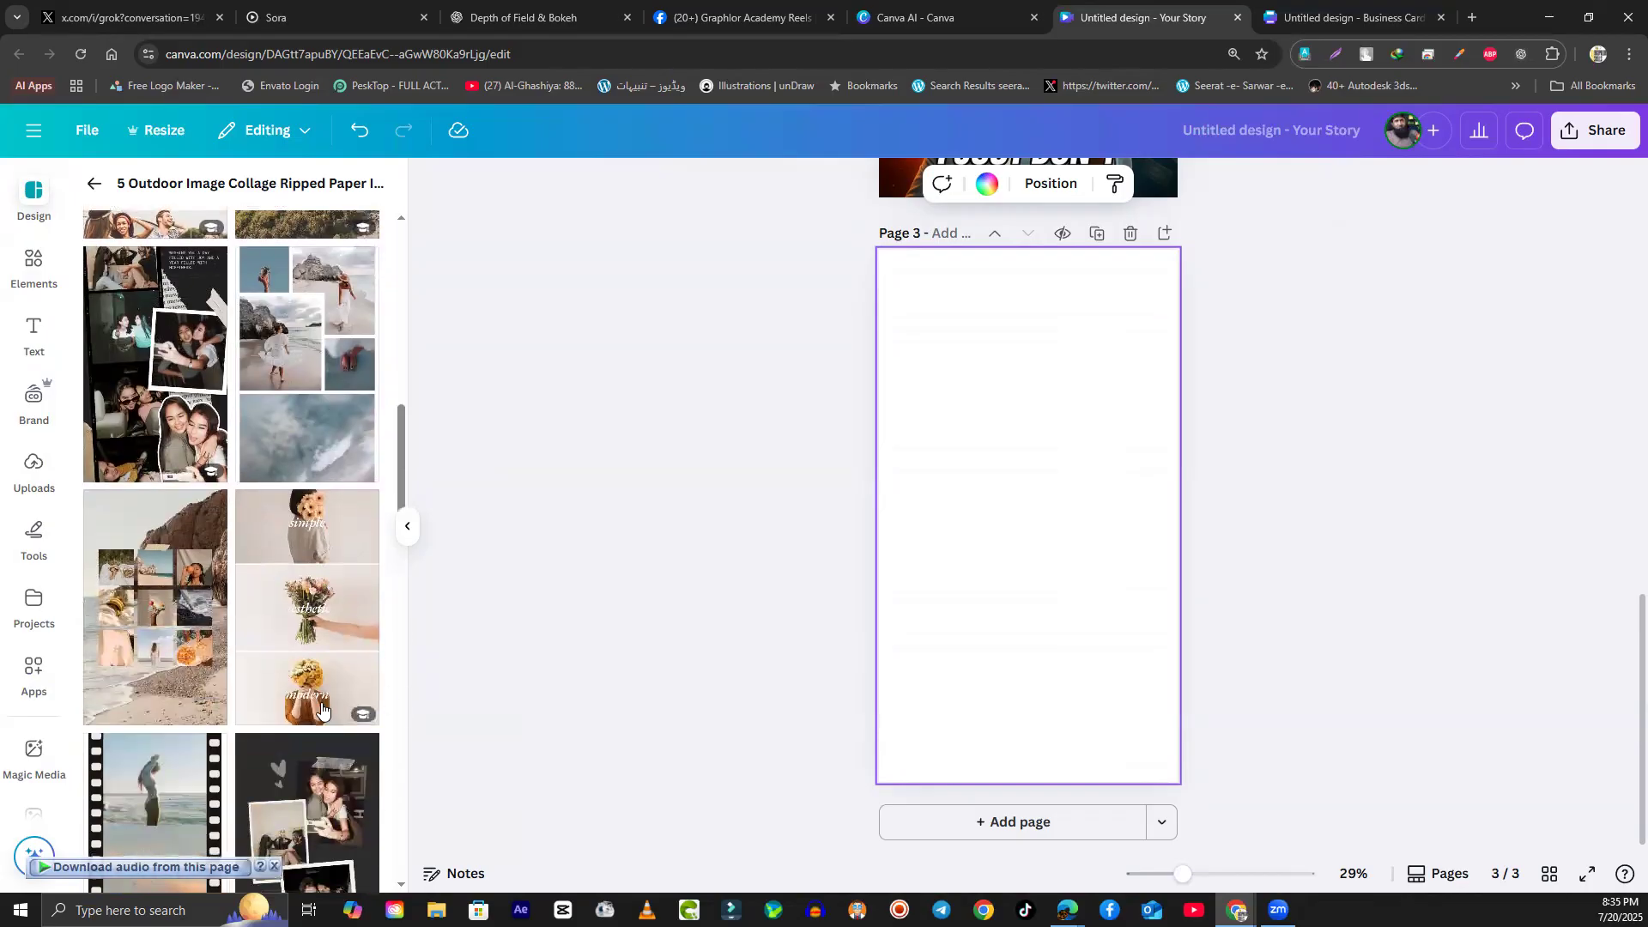
click(340, 639)
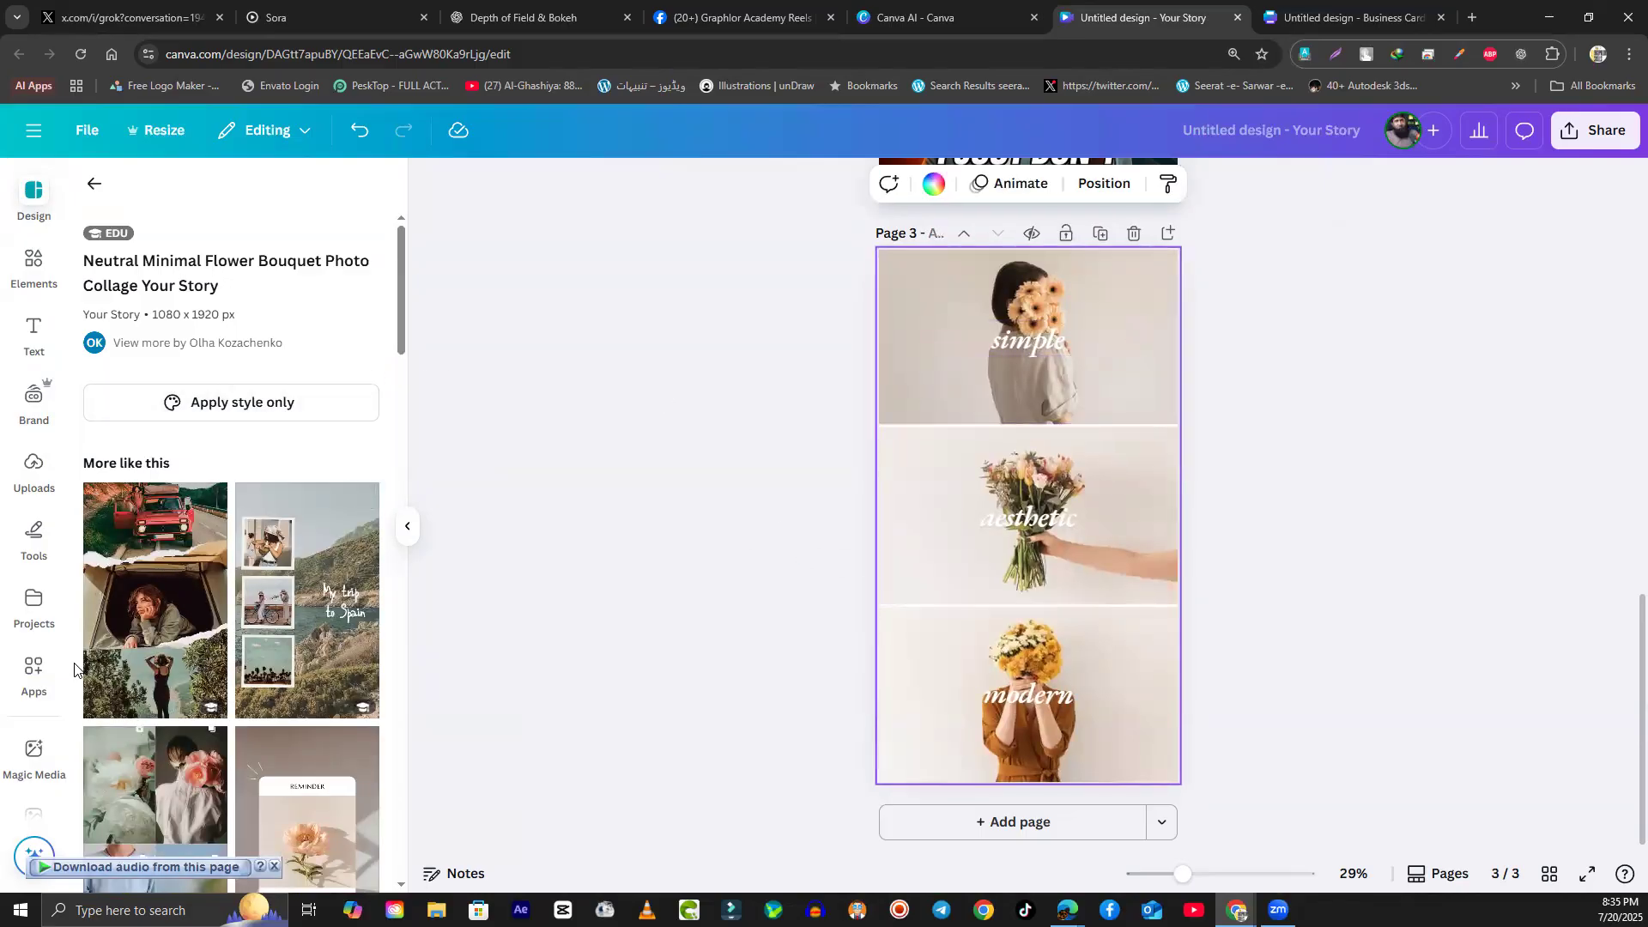
Step: Upload Asset 1.png from the desktop's 1x folder and place it in the top photo frame of page 3
click(33, 470)
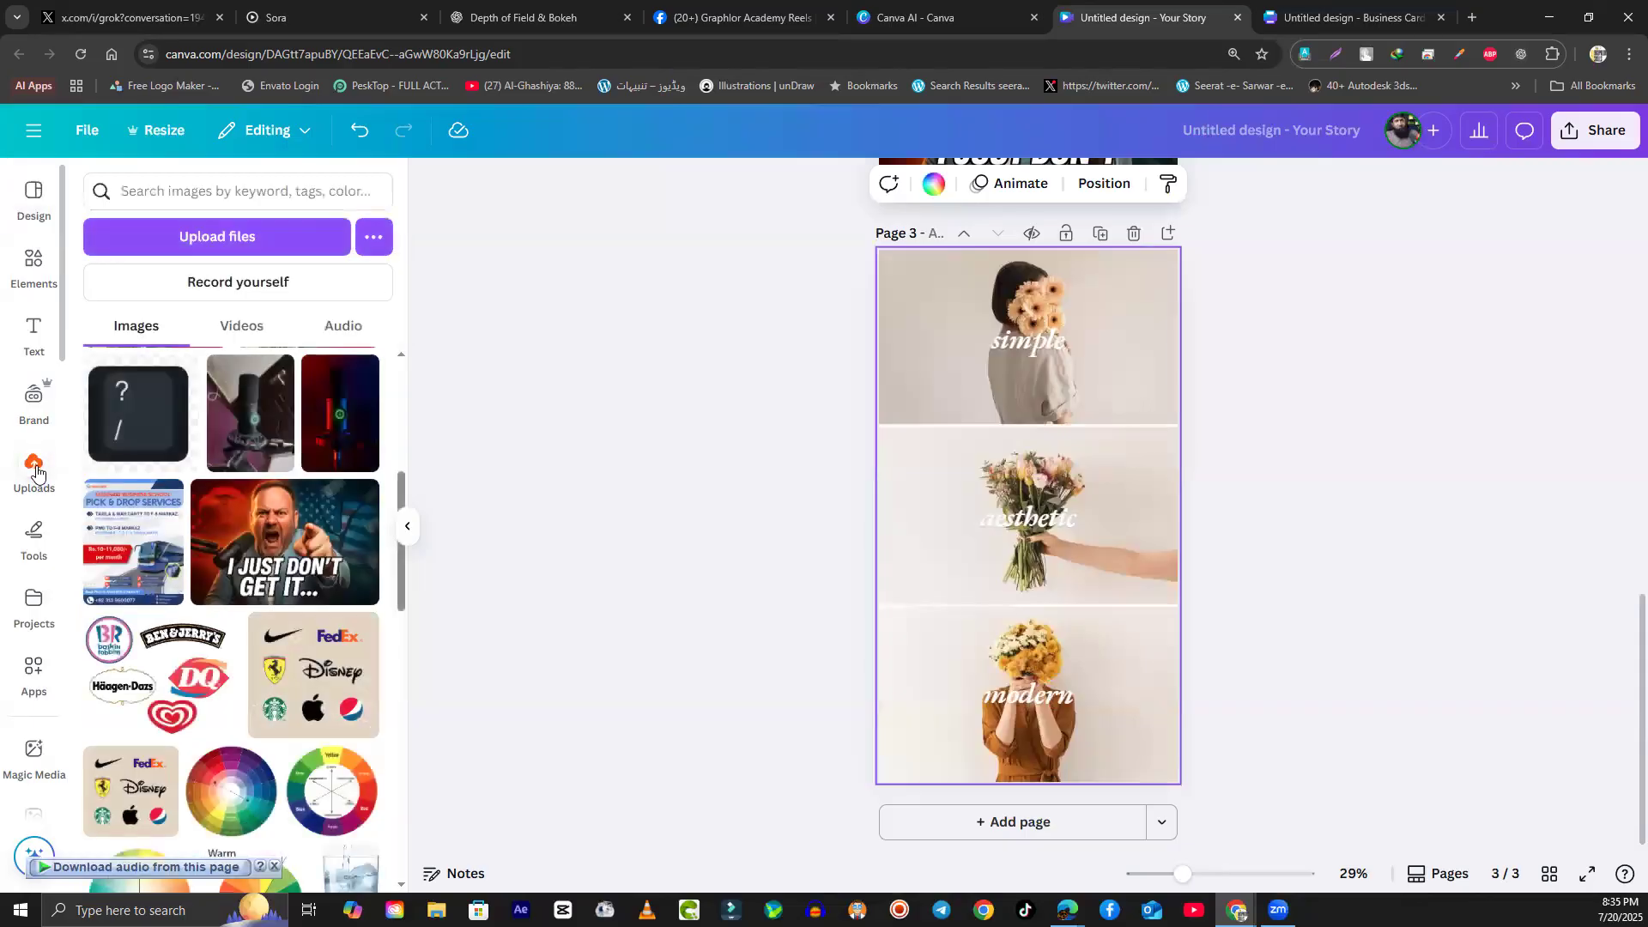
scroll(283, 687, down, 1)
scroll(282, 687, down, 10)
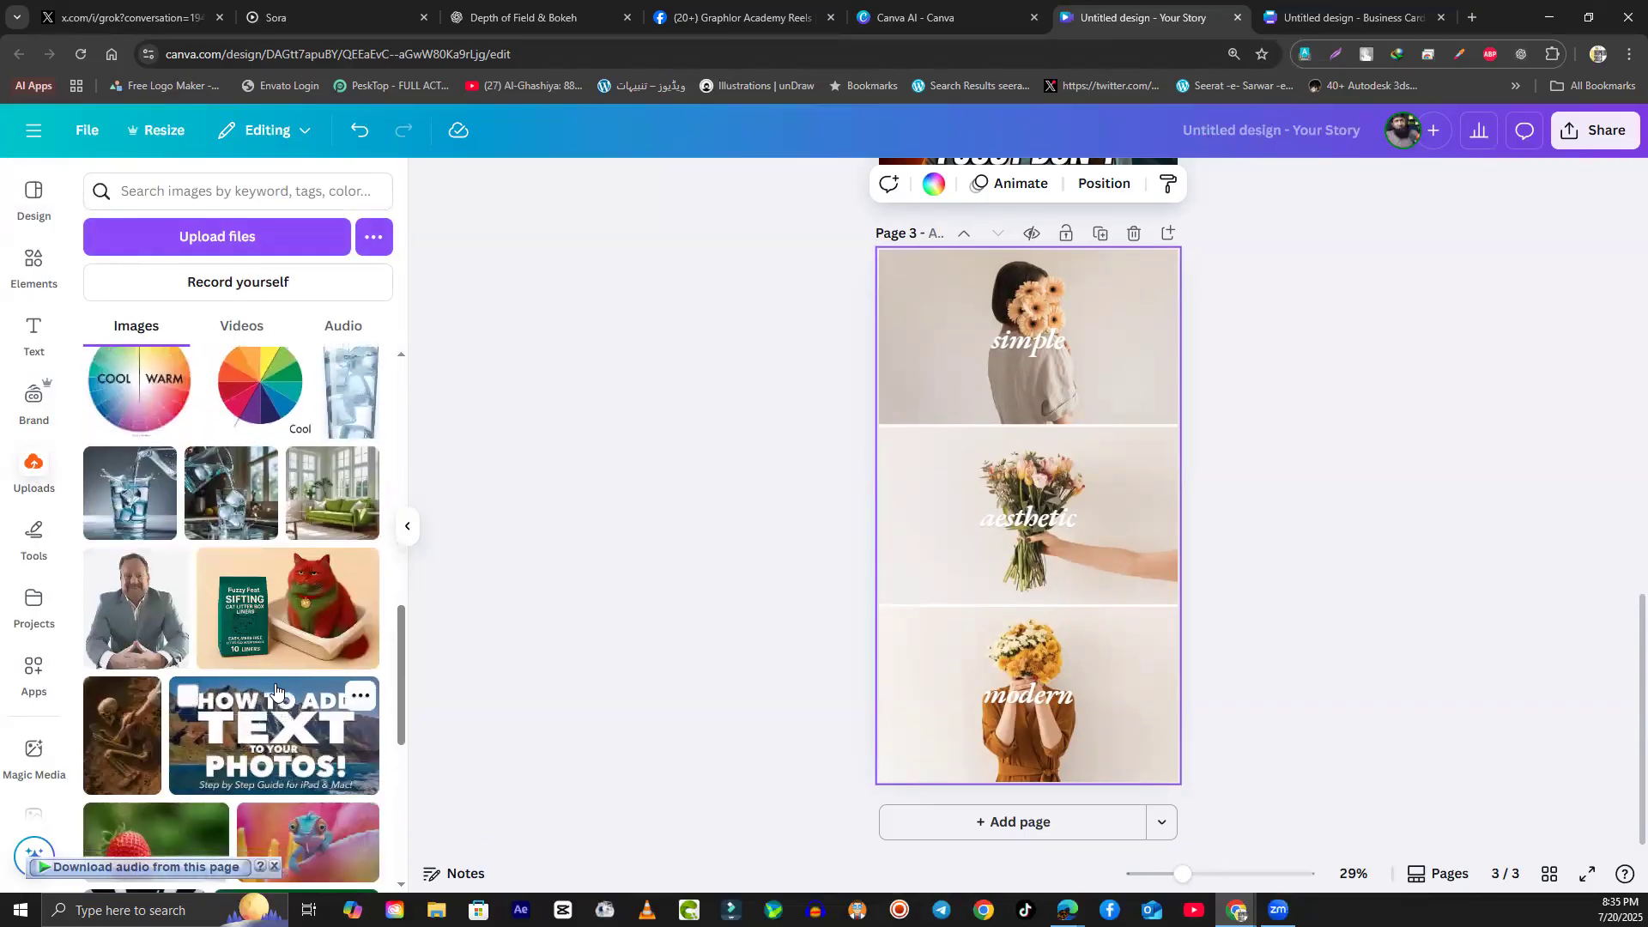
scroll(276, 686, up, 12)
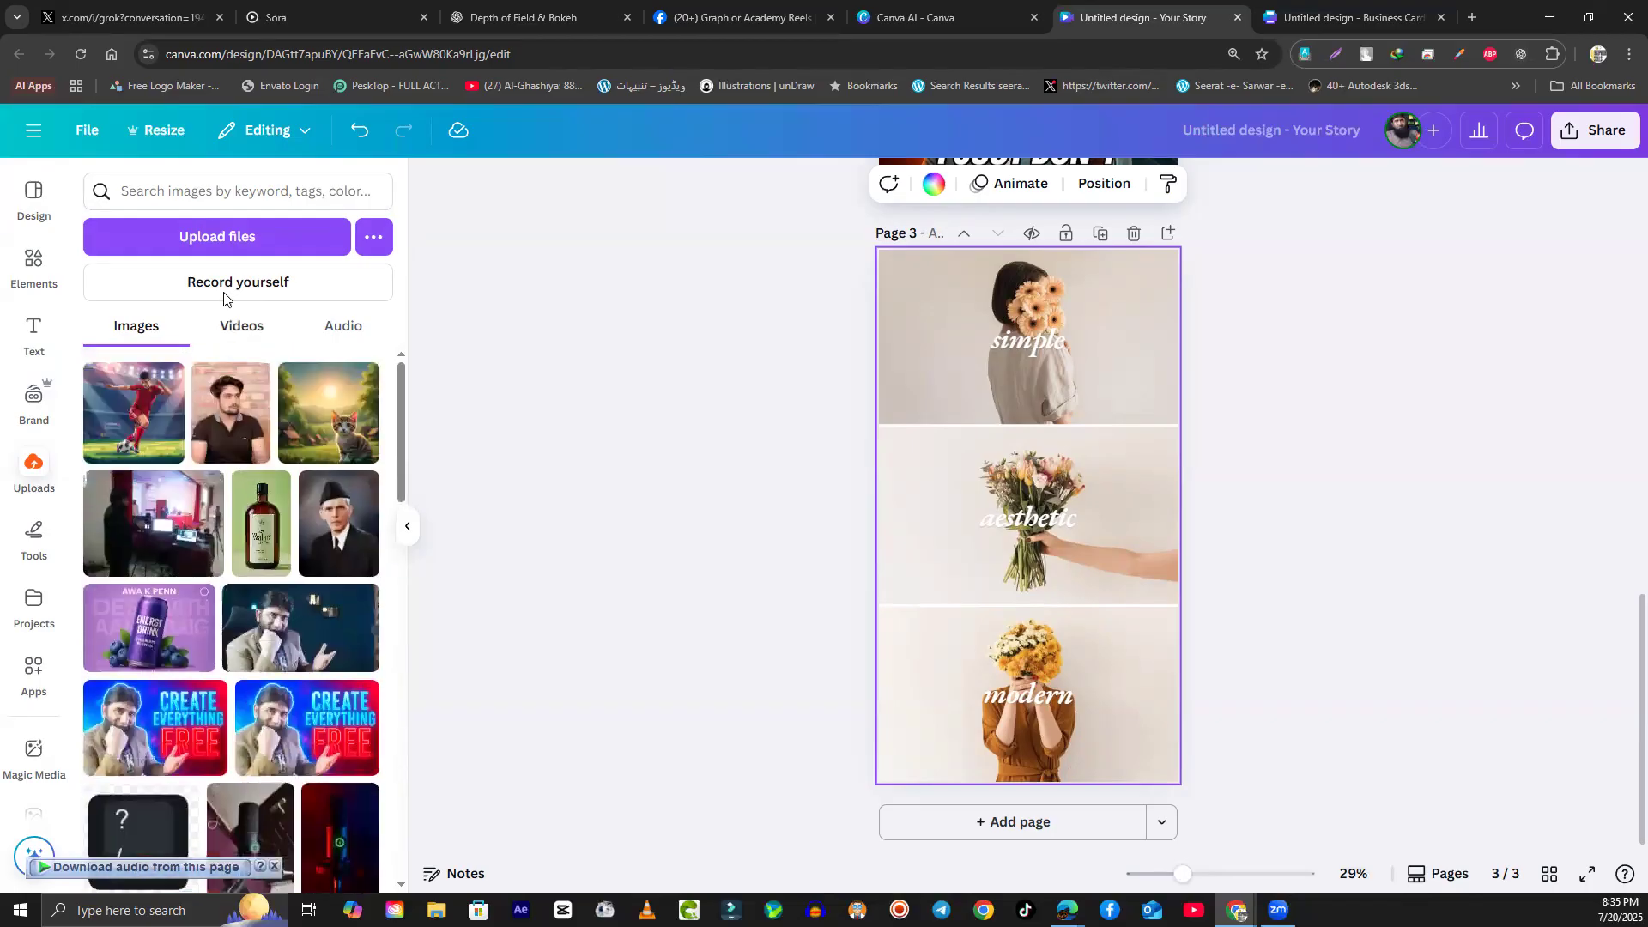
click(214, 244)
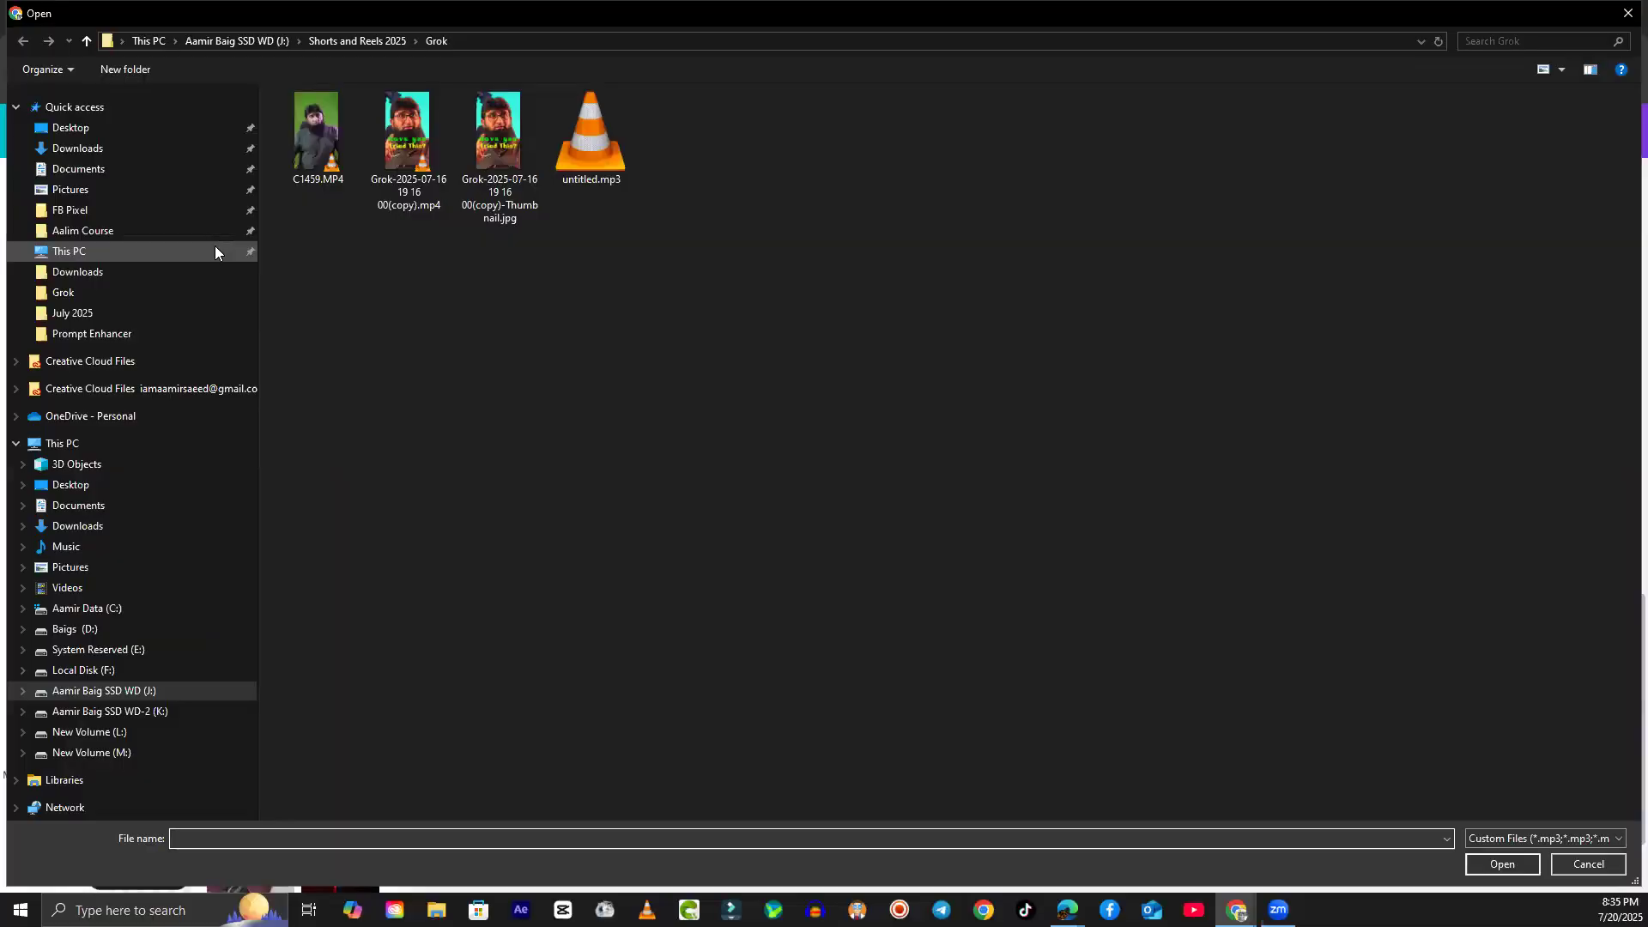
click(151, 40)
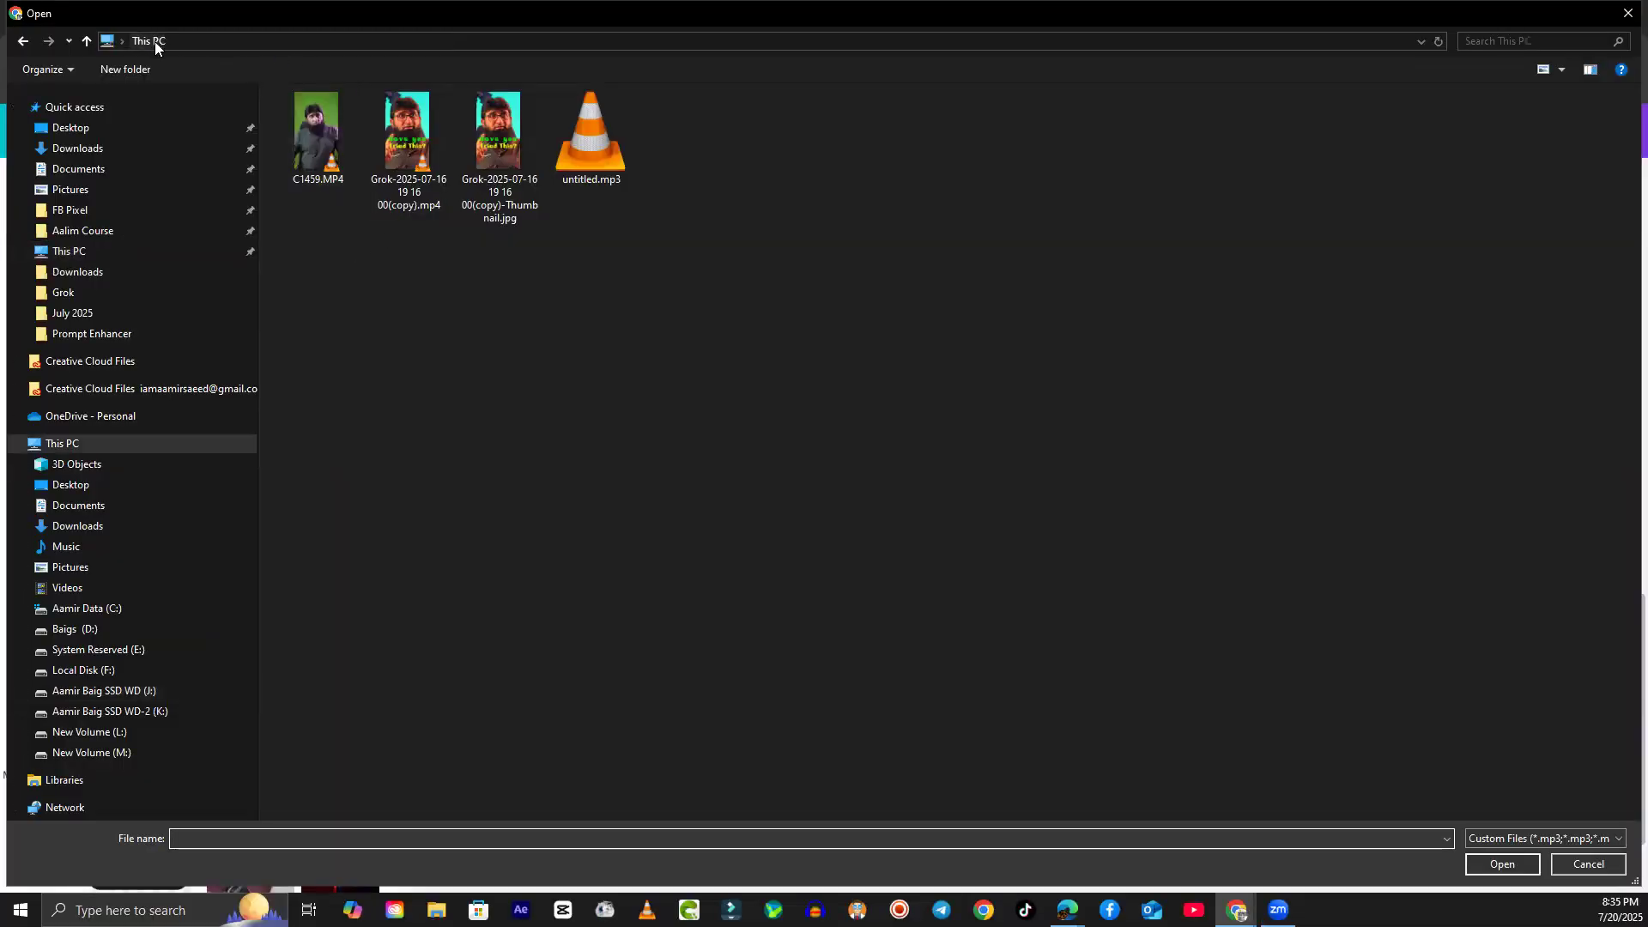
double_click(542, 131)
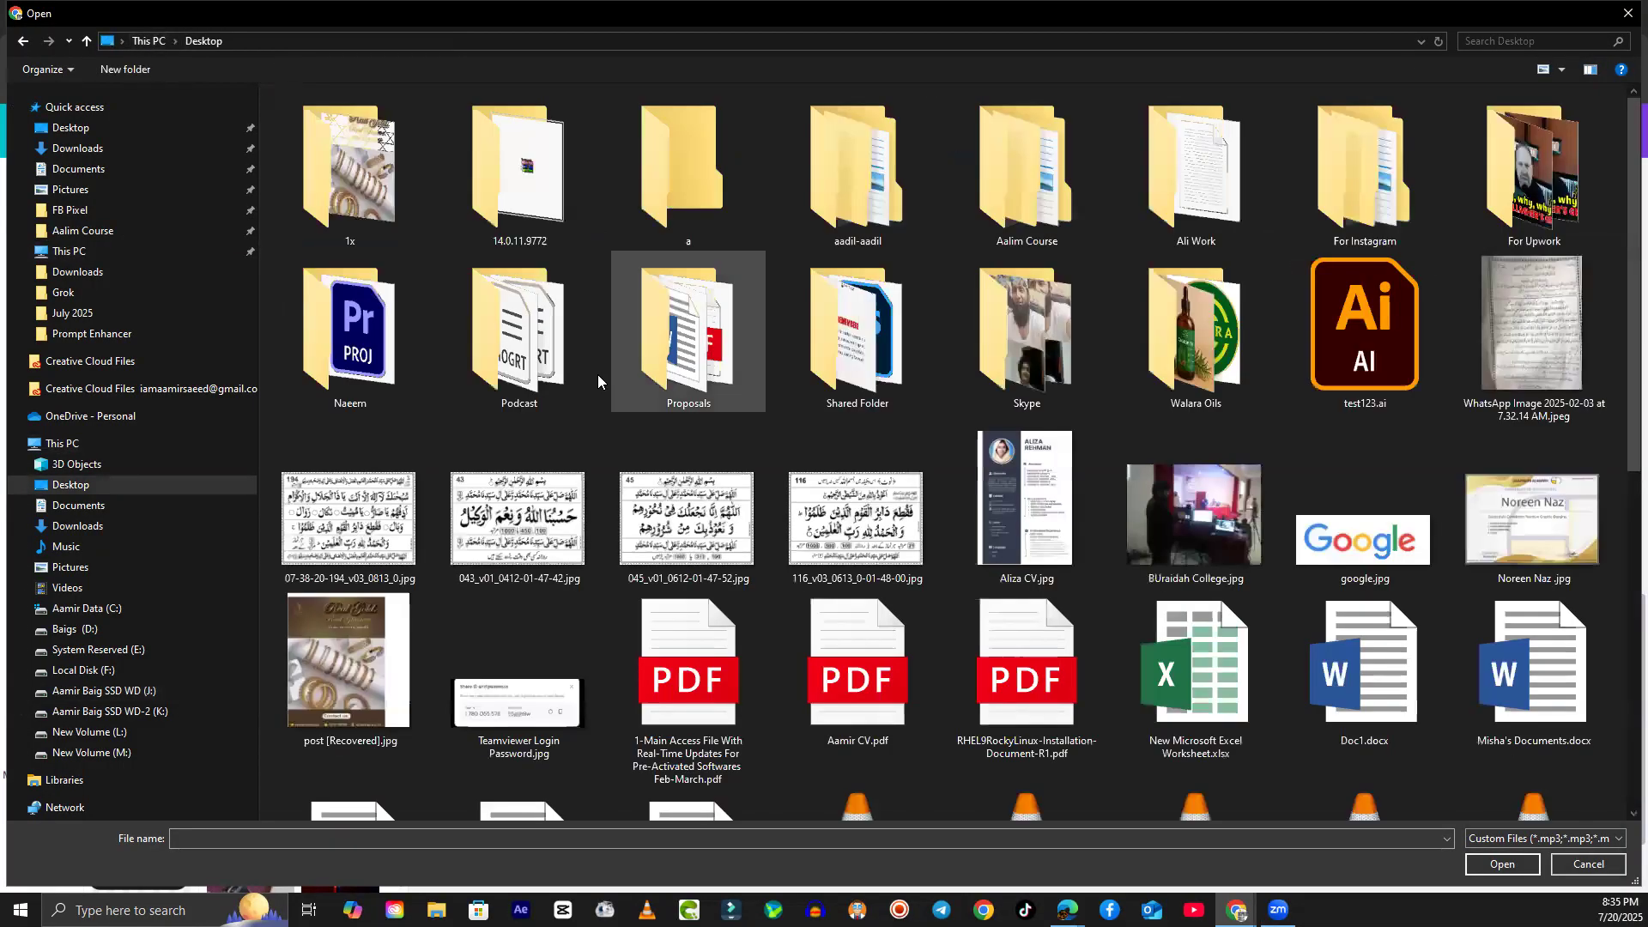
scroll(709, 504, down, 5)
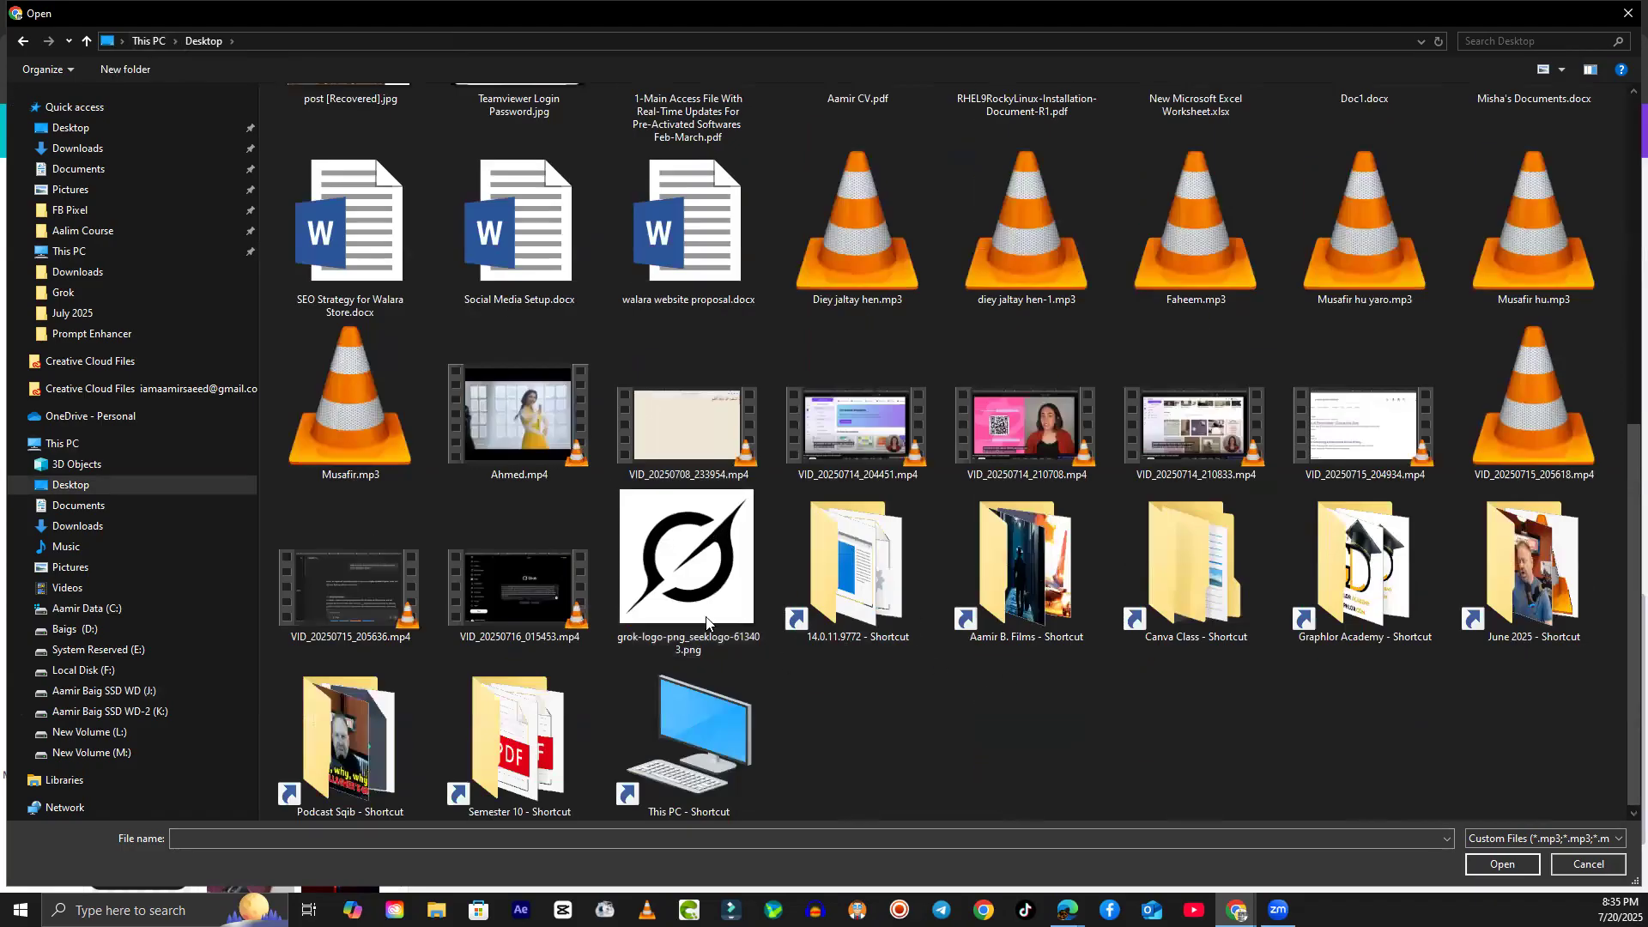
scroll(777, 653, up, 5)
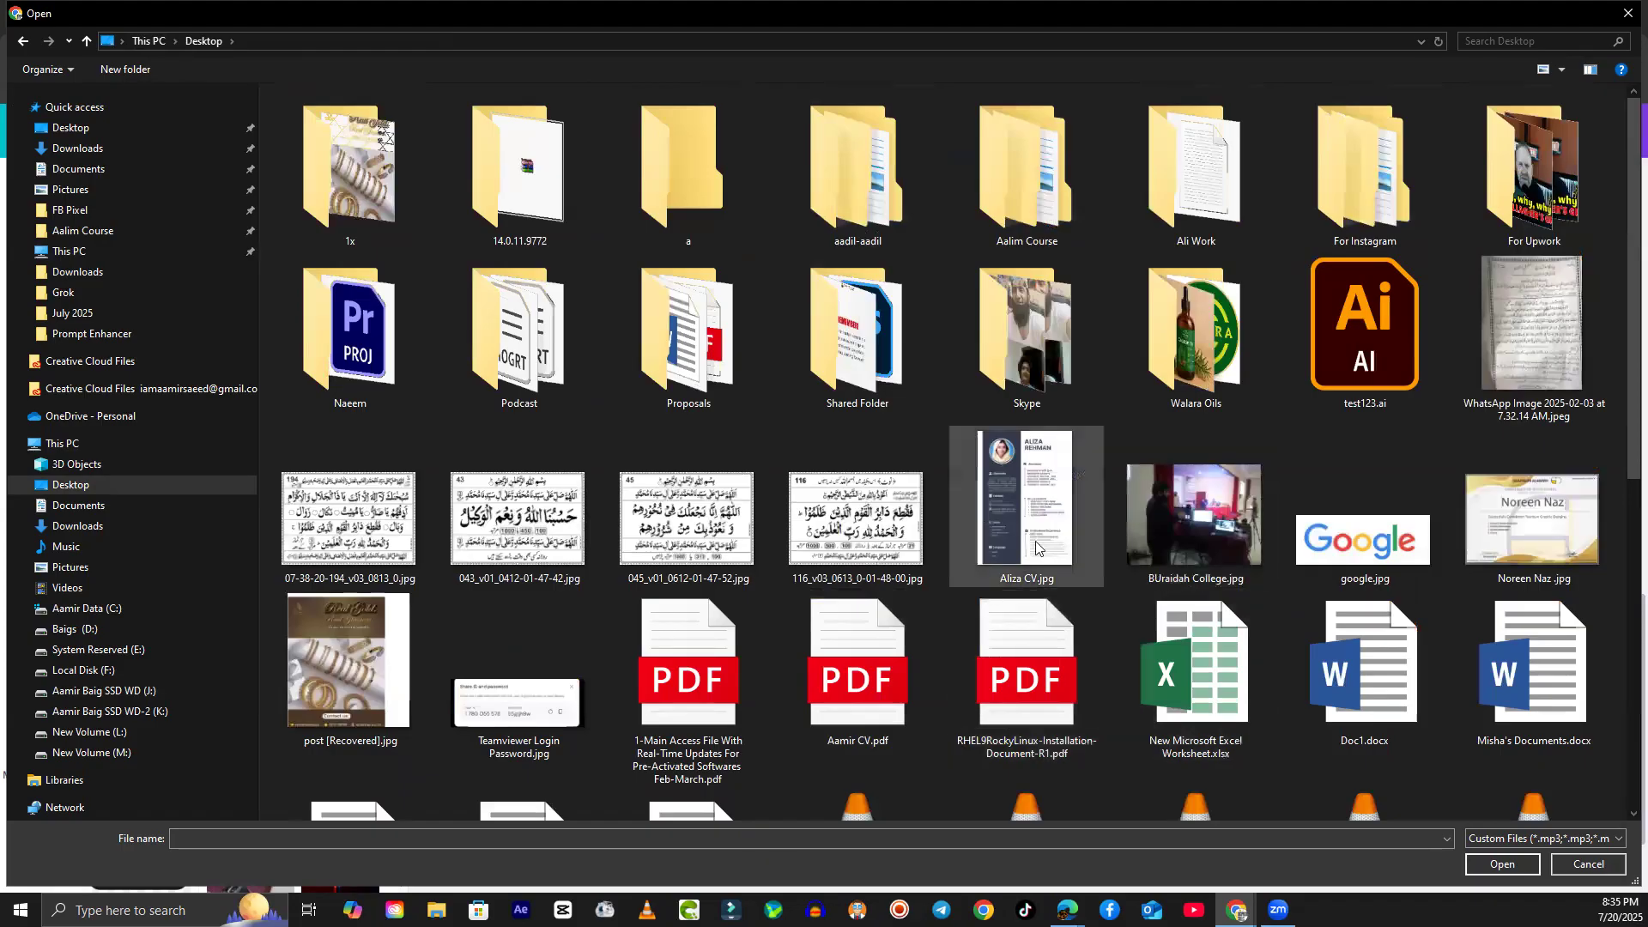
double_click(360, 165)
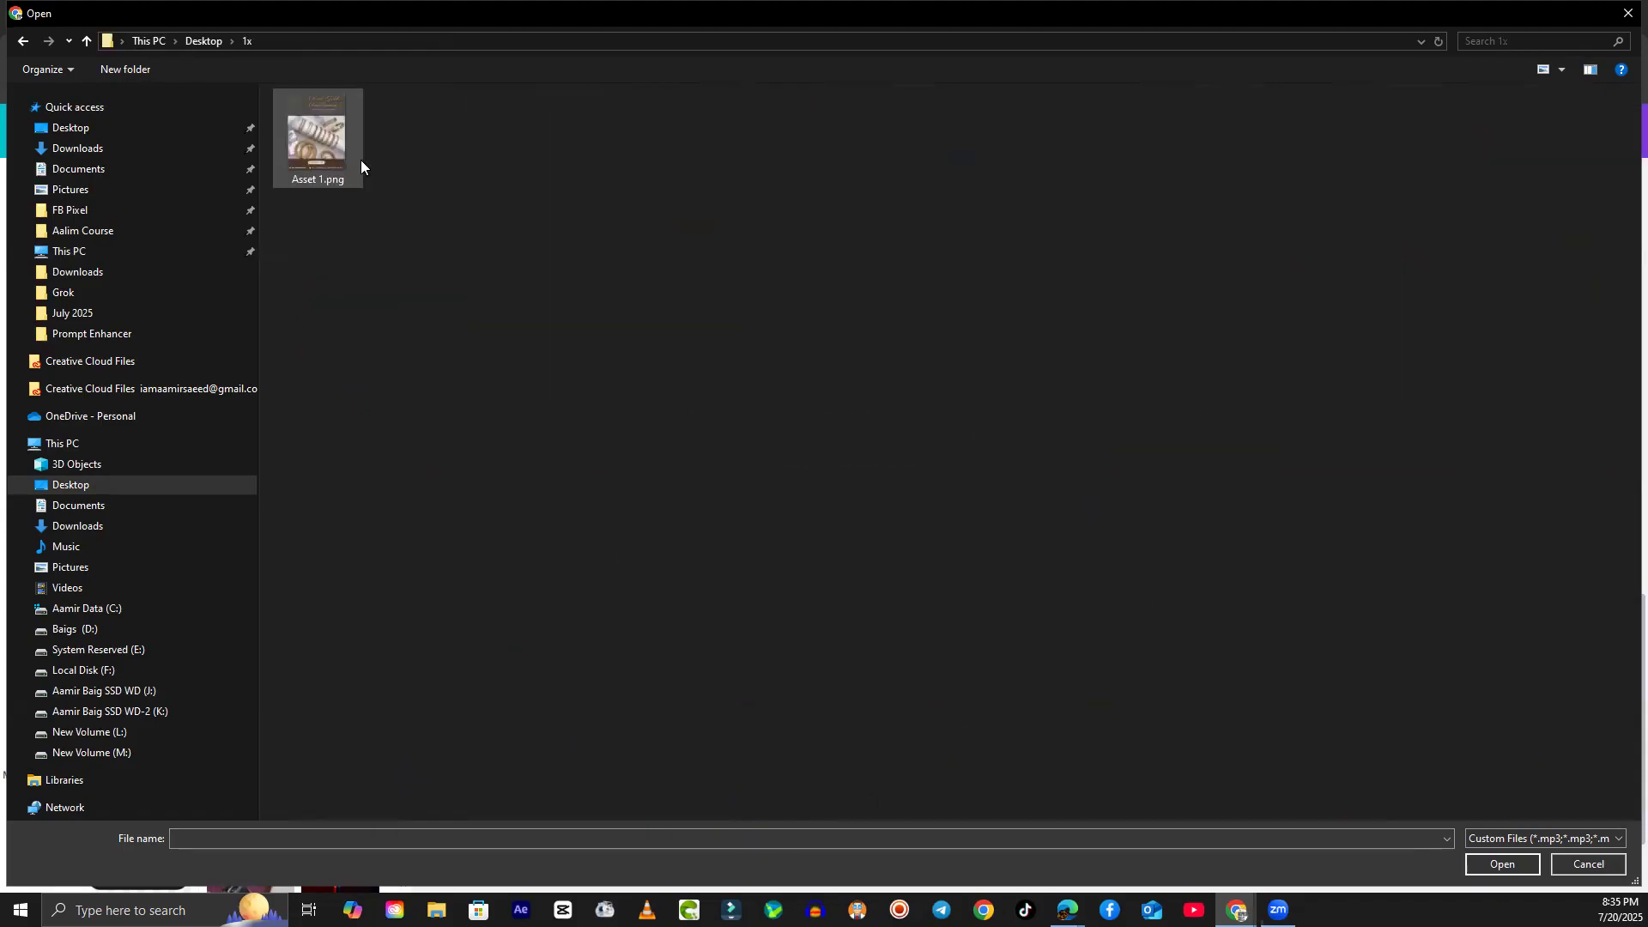
double_click(322, 153)
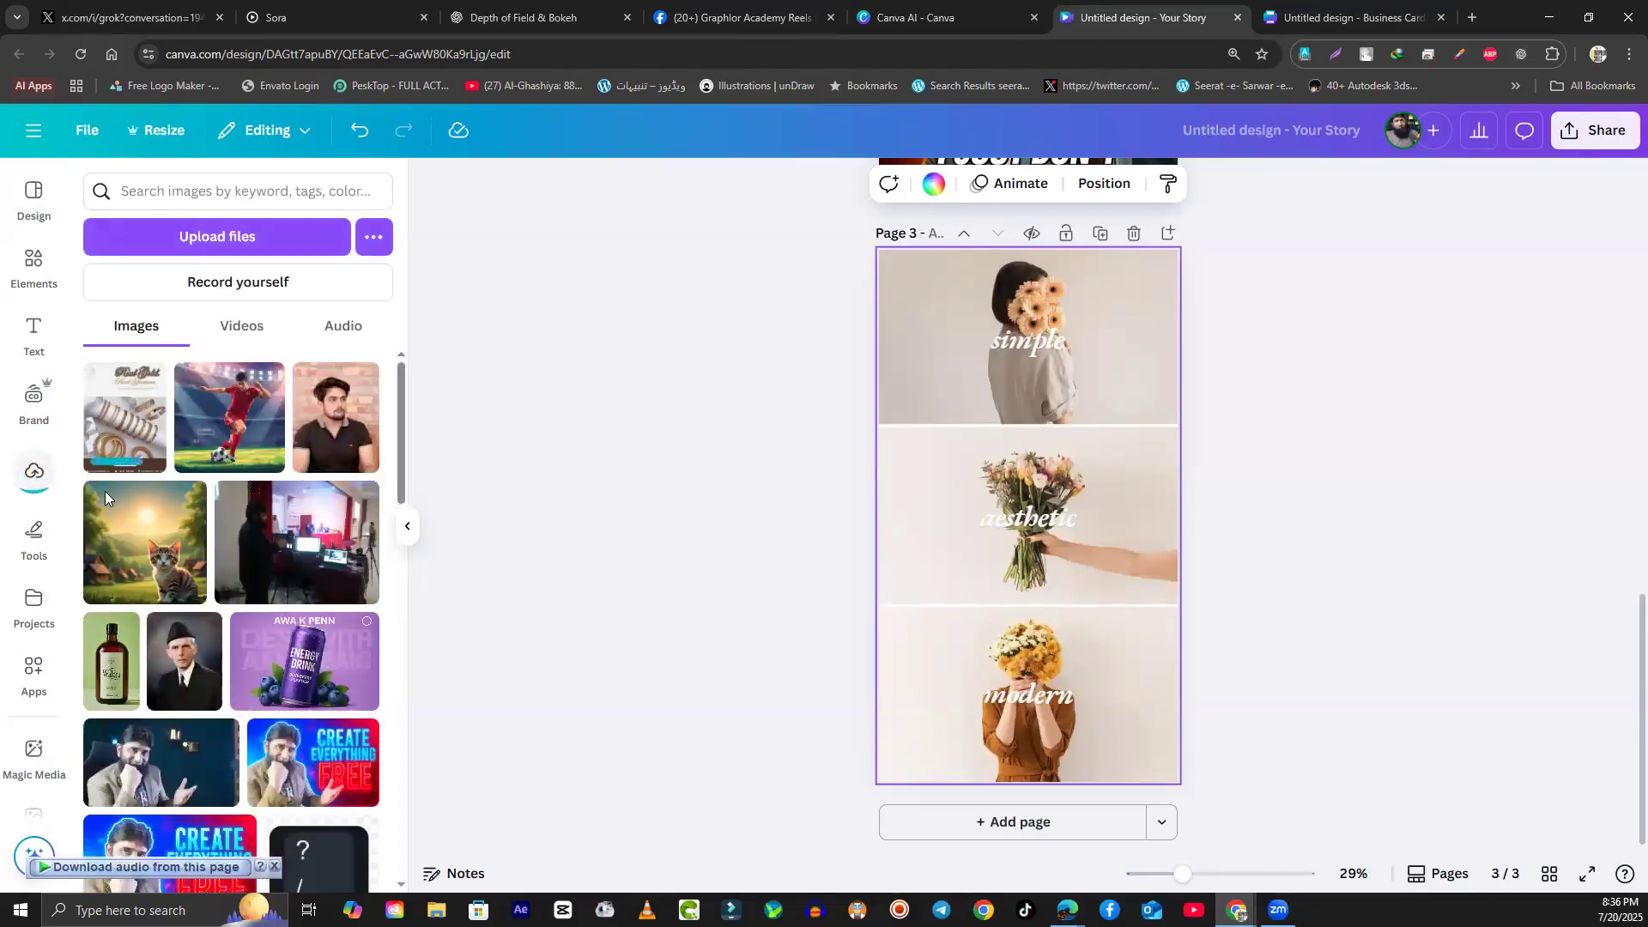
drag(134, 415, 964, 295)
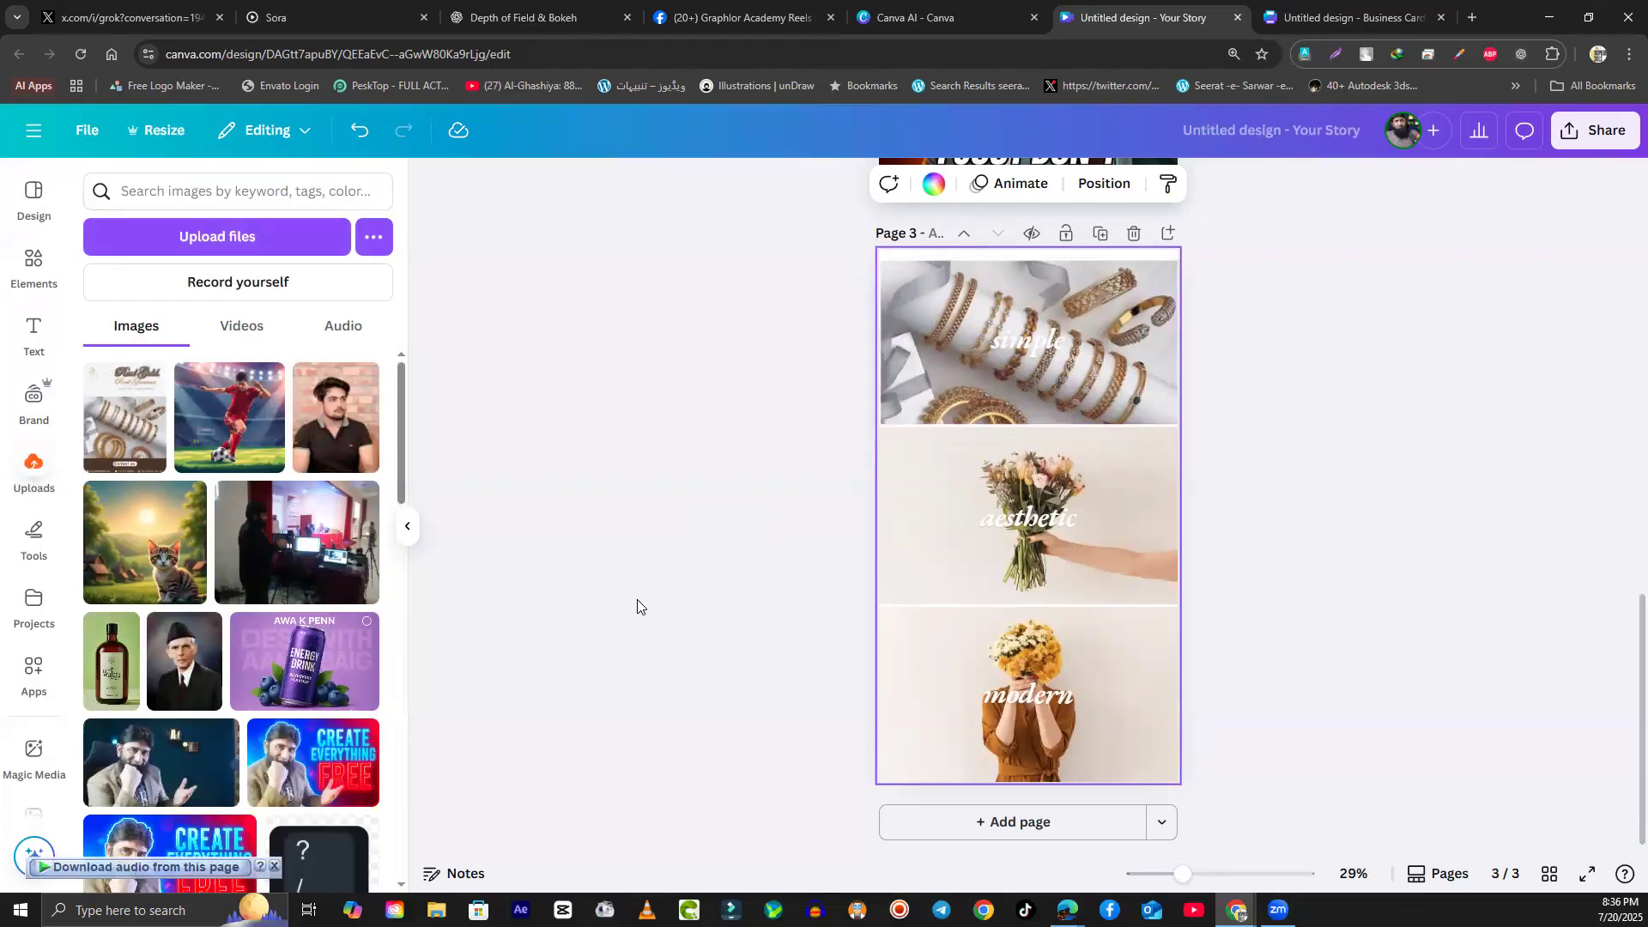
Step: Choose image.jpg, image (2).jpg, image (4).jpg and learn from craded to grave (1).png in the Downloads folder for upload
click(256, 244)
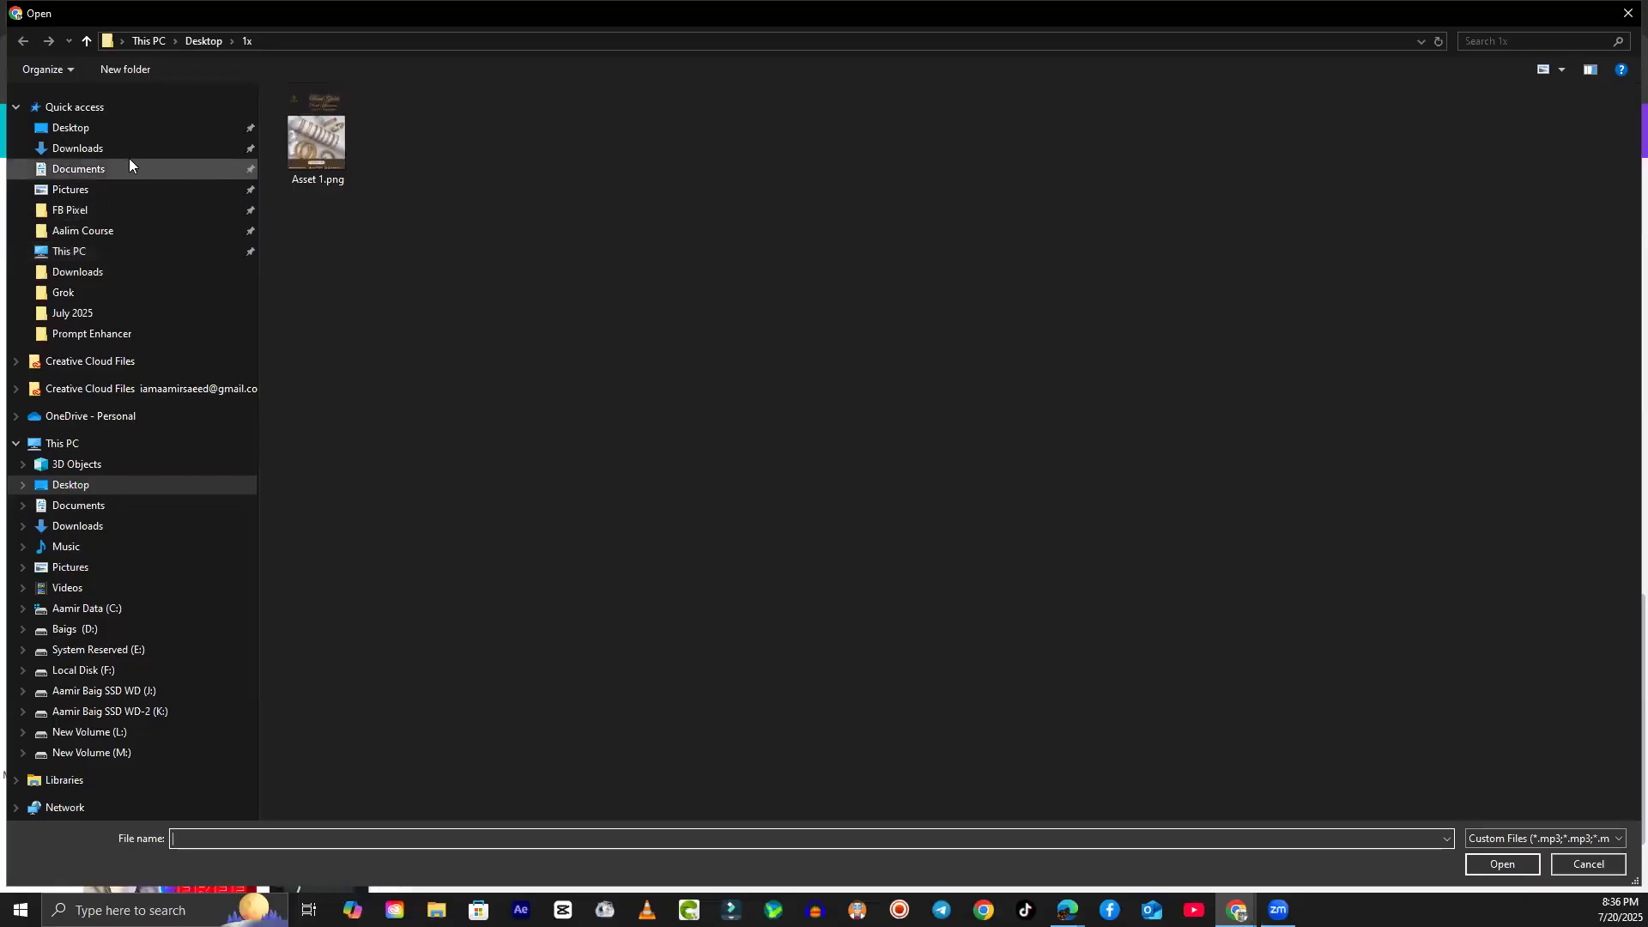
click(110, 150)
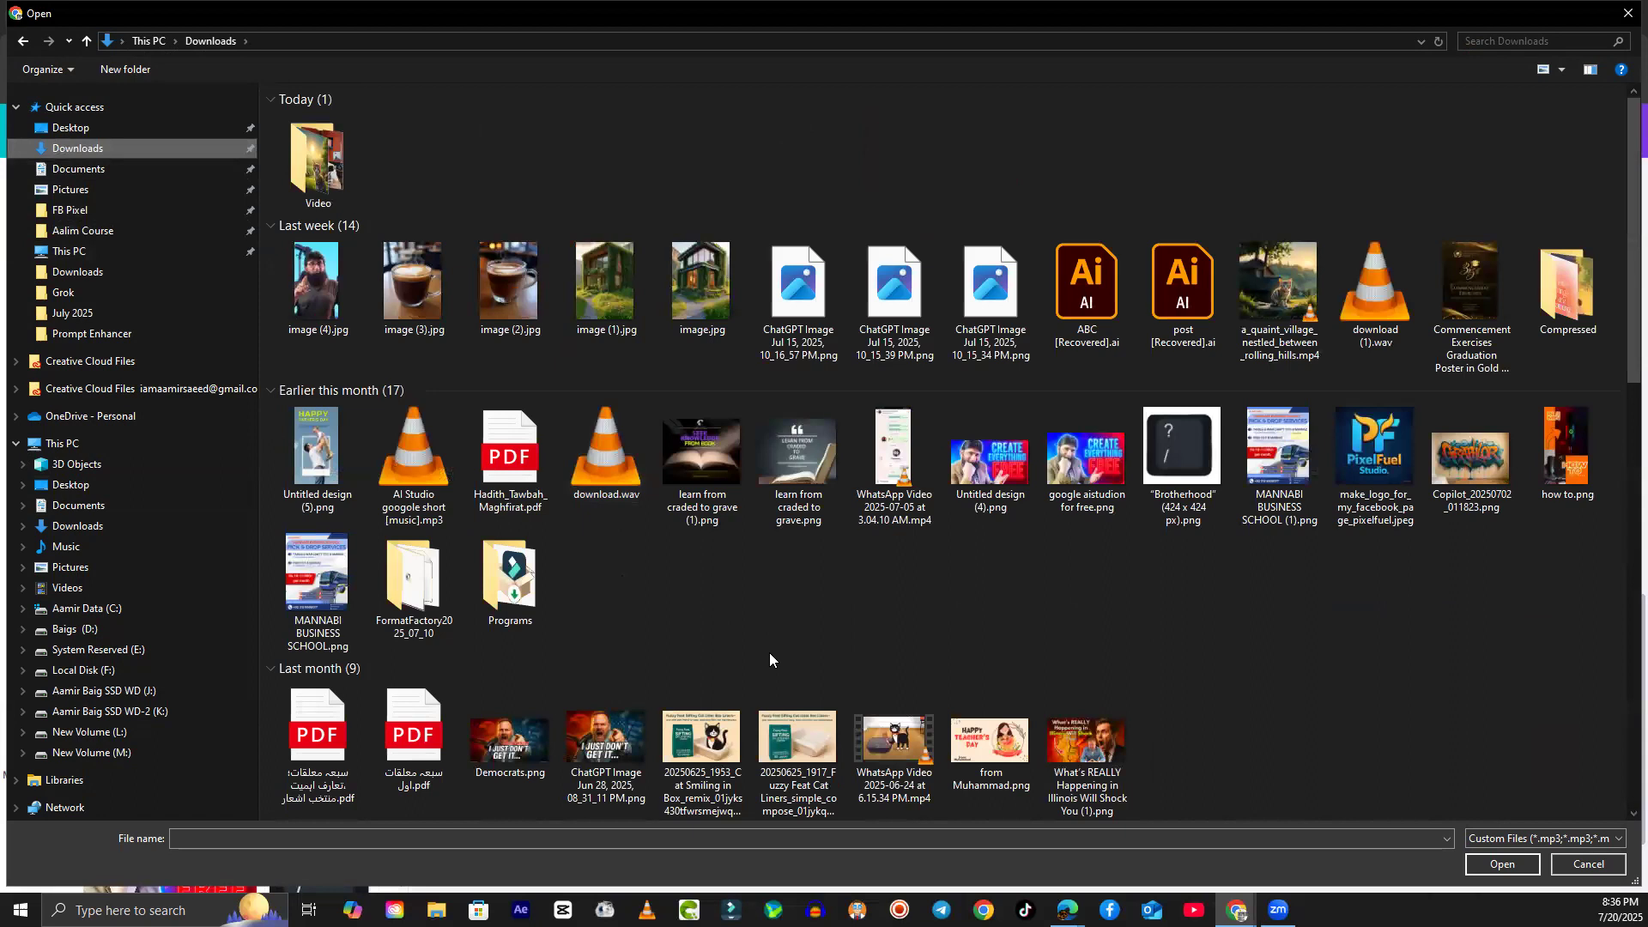
click(700, 476)
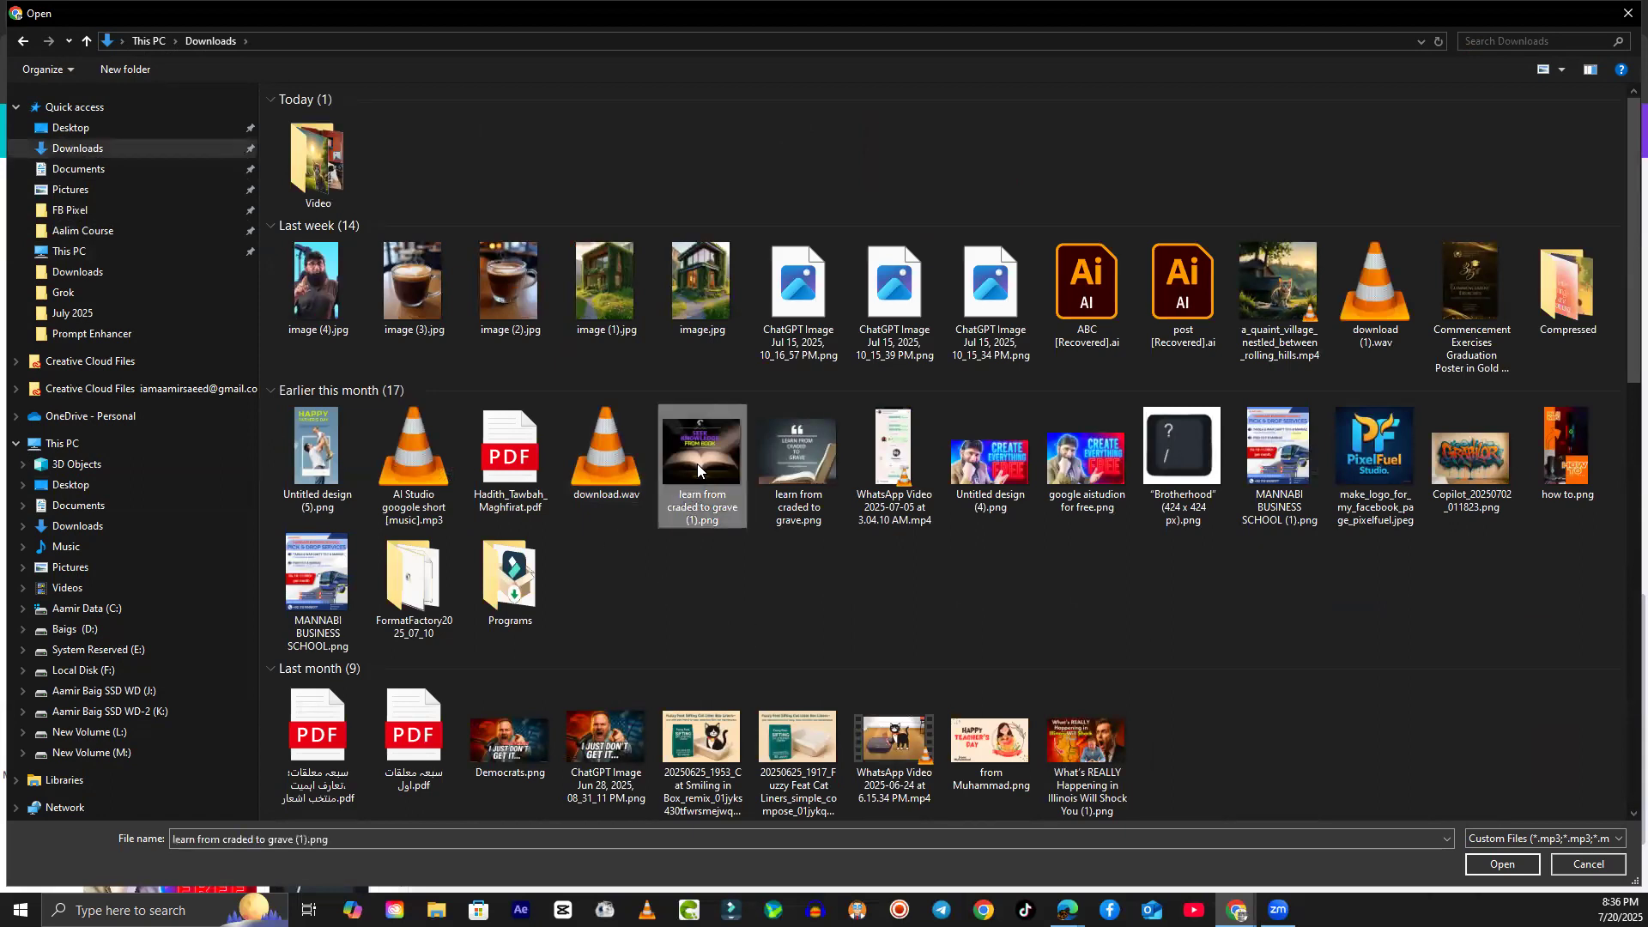
ctrl+click(497, 298)
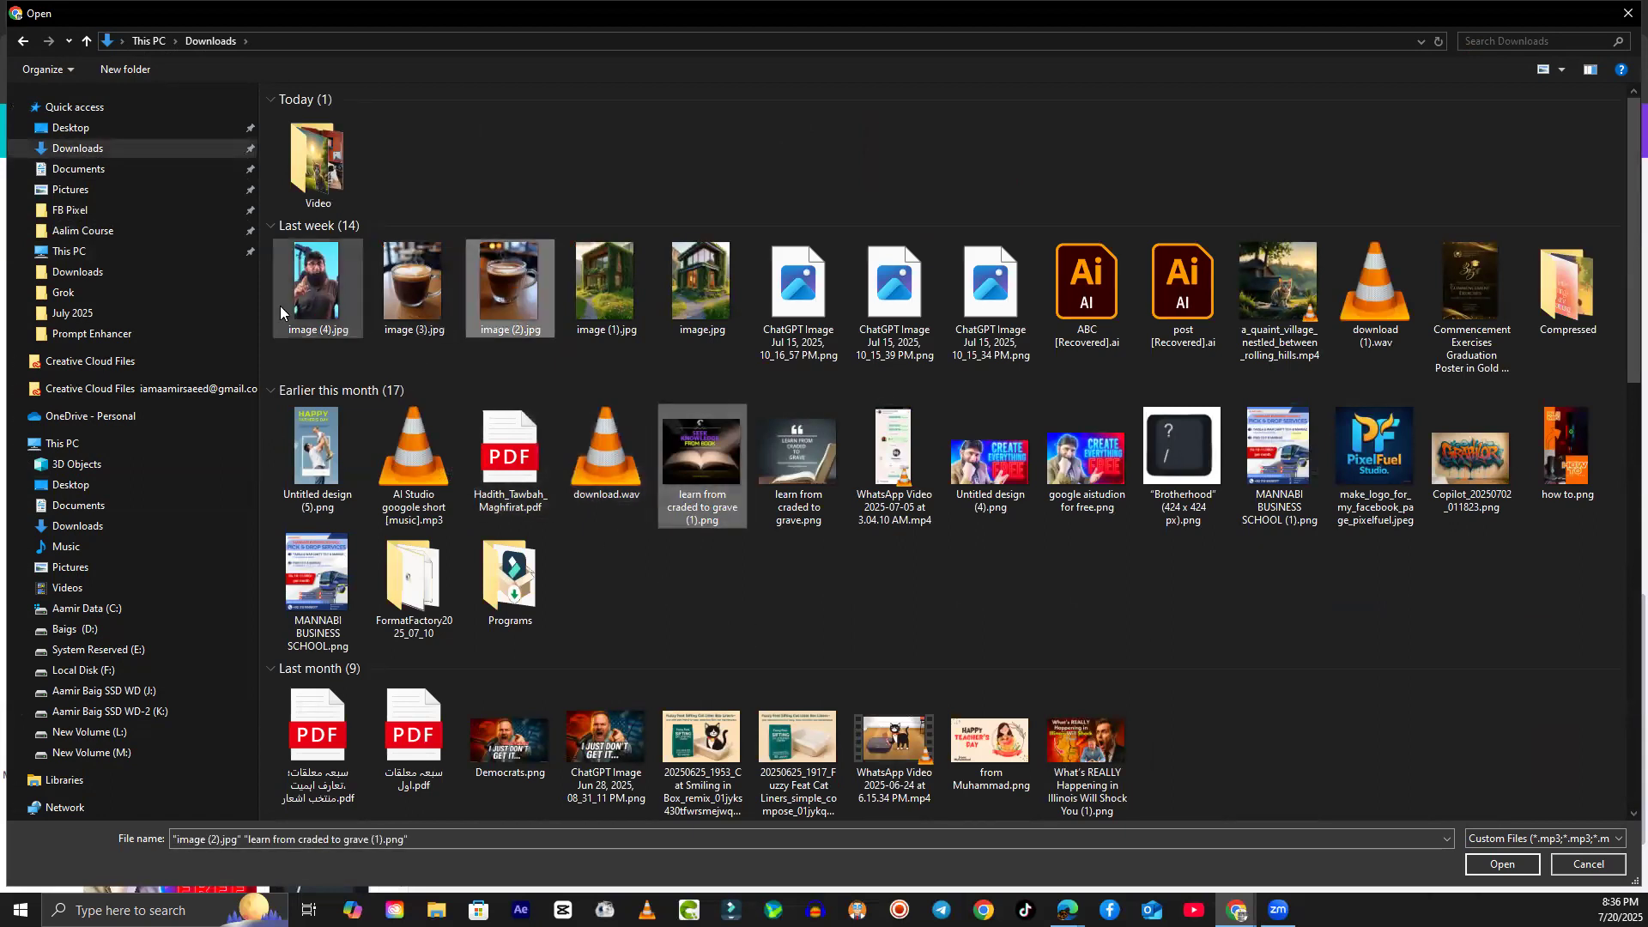
ctrl+click(309, 291)
ctrl+click(700, 287)
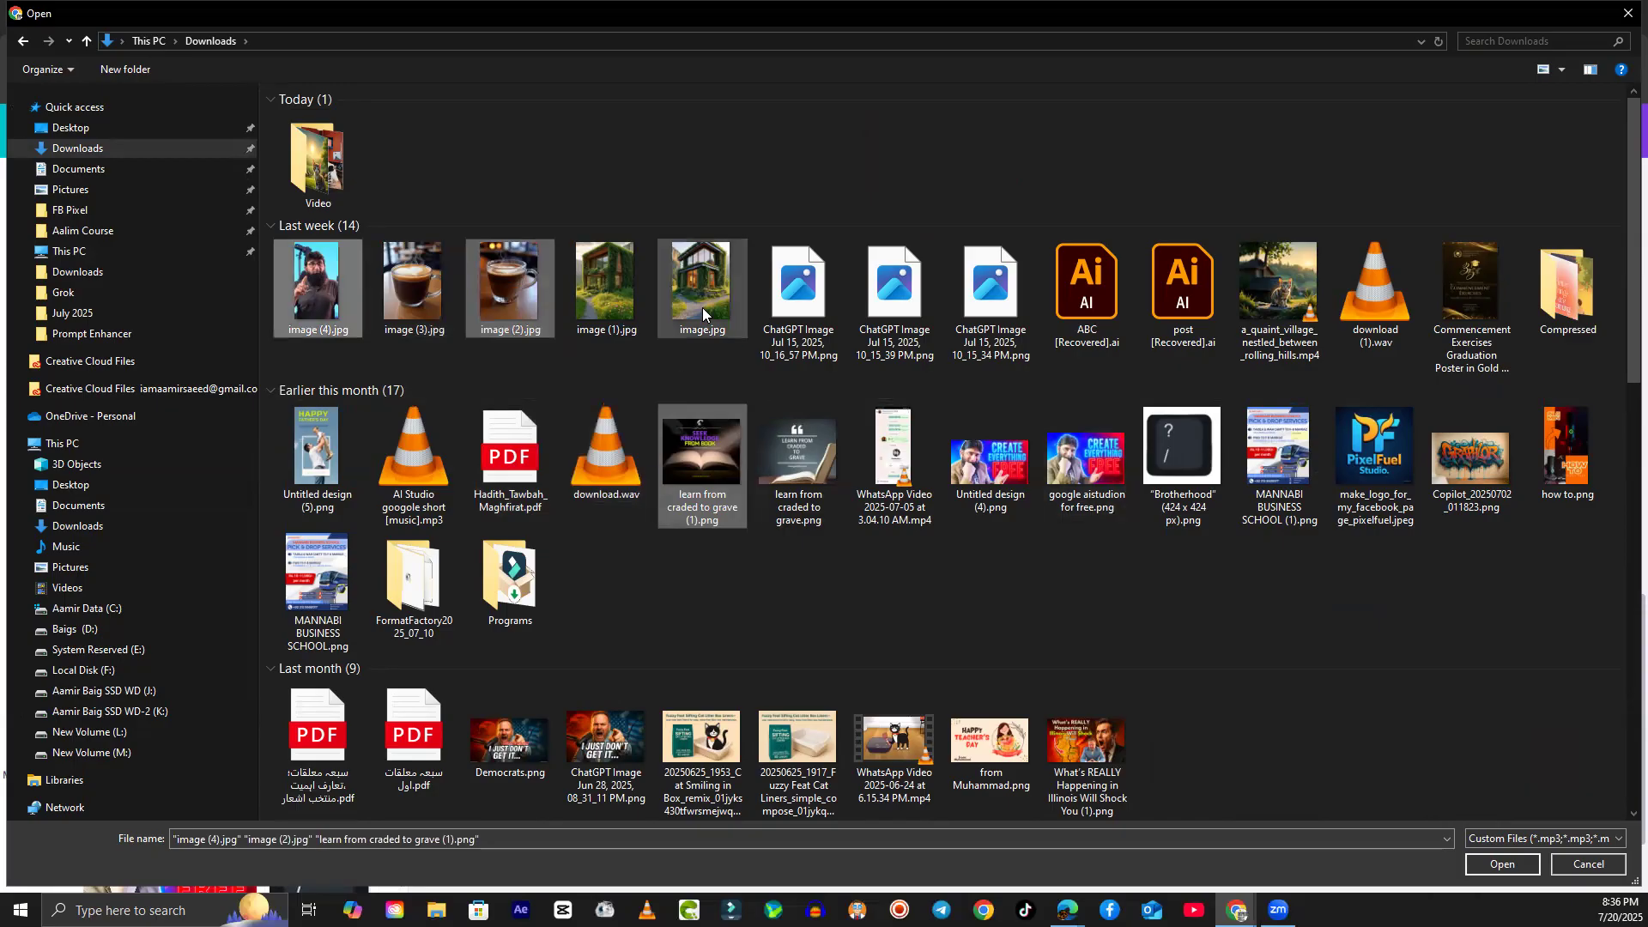
Step: Add image.jpg and image (1).jpg to the selected image (4).jpg, image (2).jpg and learn from craded to grave (1).png, and upload them all
ctrl+click(642, 311)
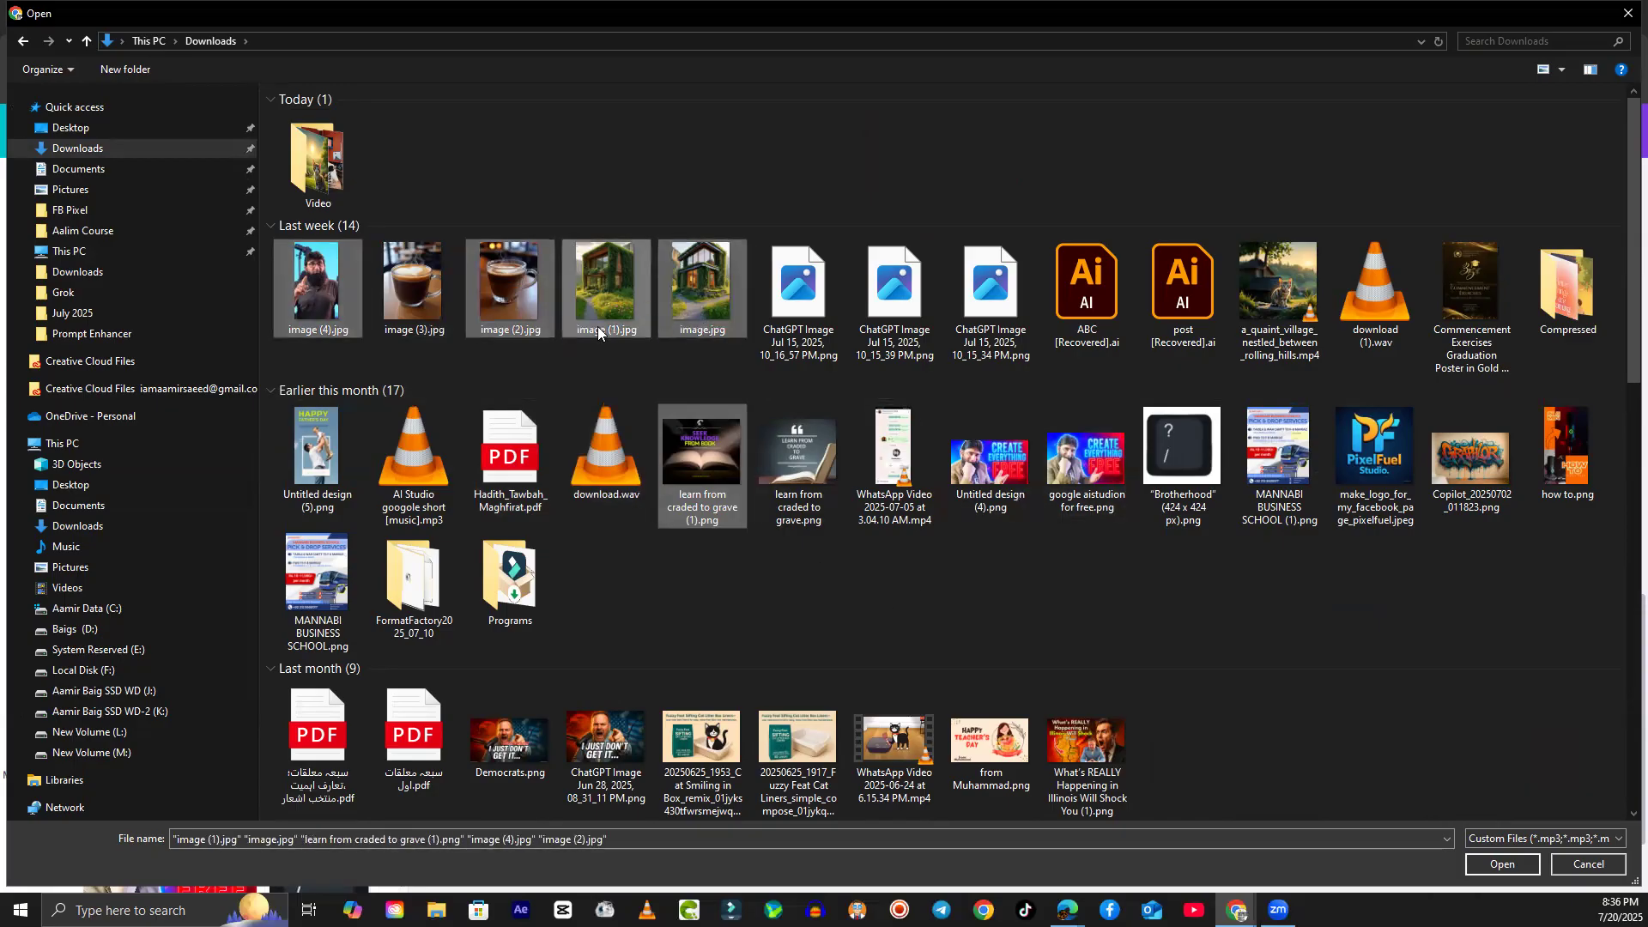
click(1483, 864)
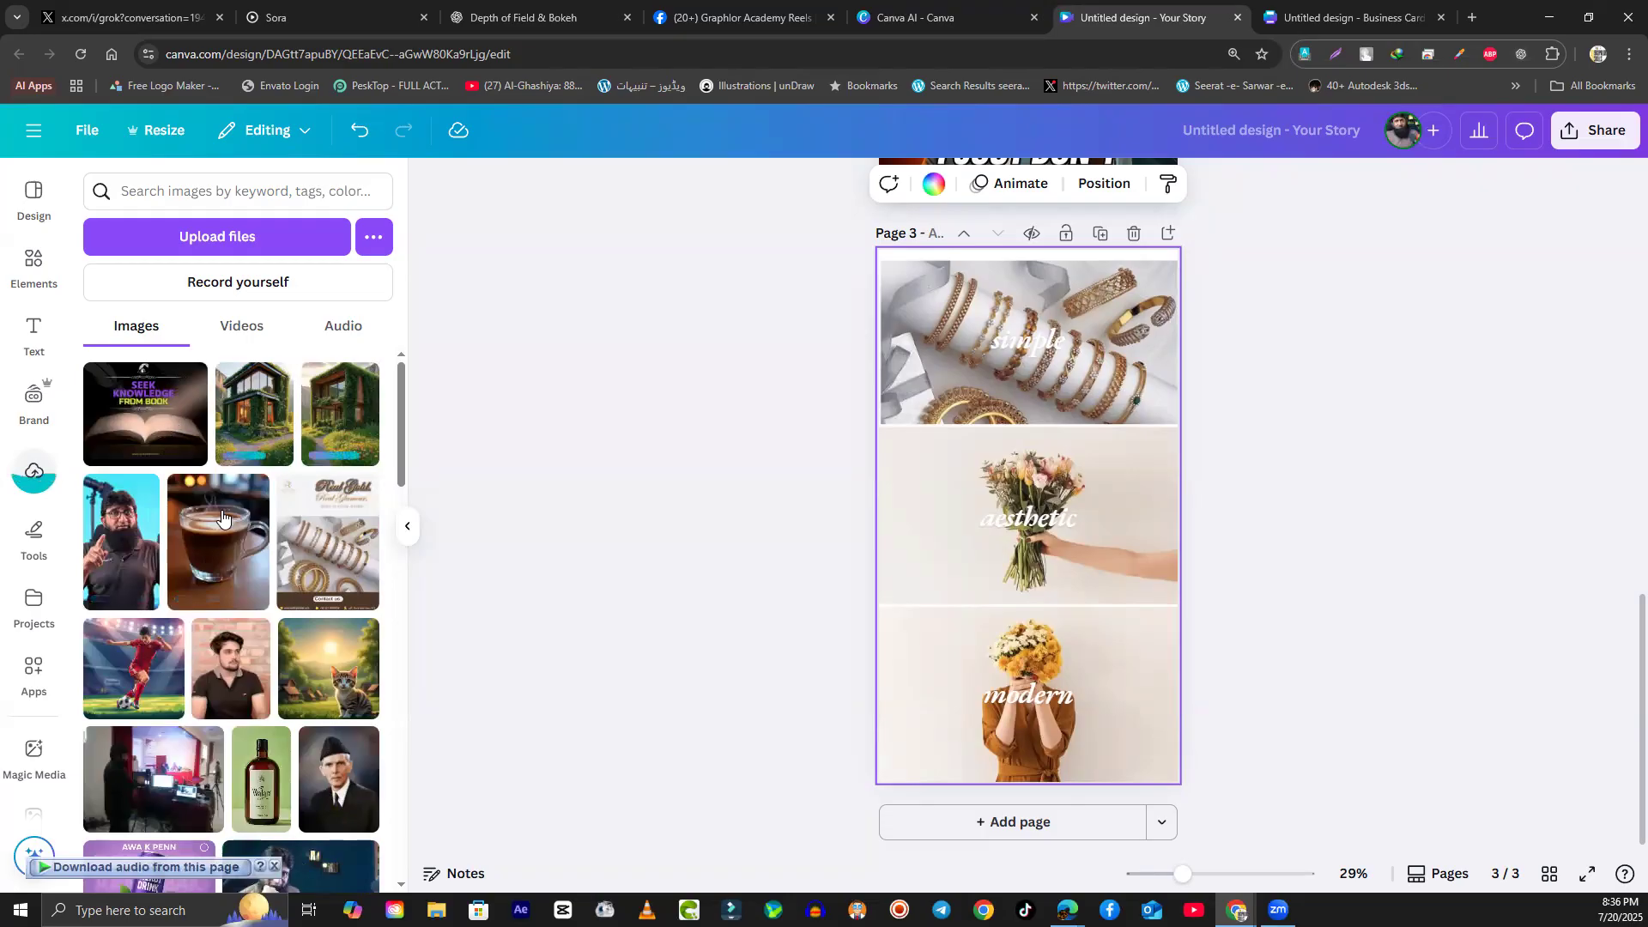
Step: Try the bearded man's photo and the Seek Knowledge From Book image in page 3's middle "aesthetic" frame, removing the loose misplaced copy
drag(156, 519, 1011, 476)
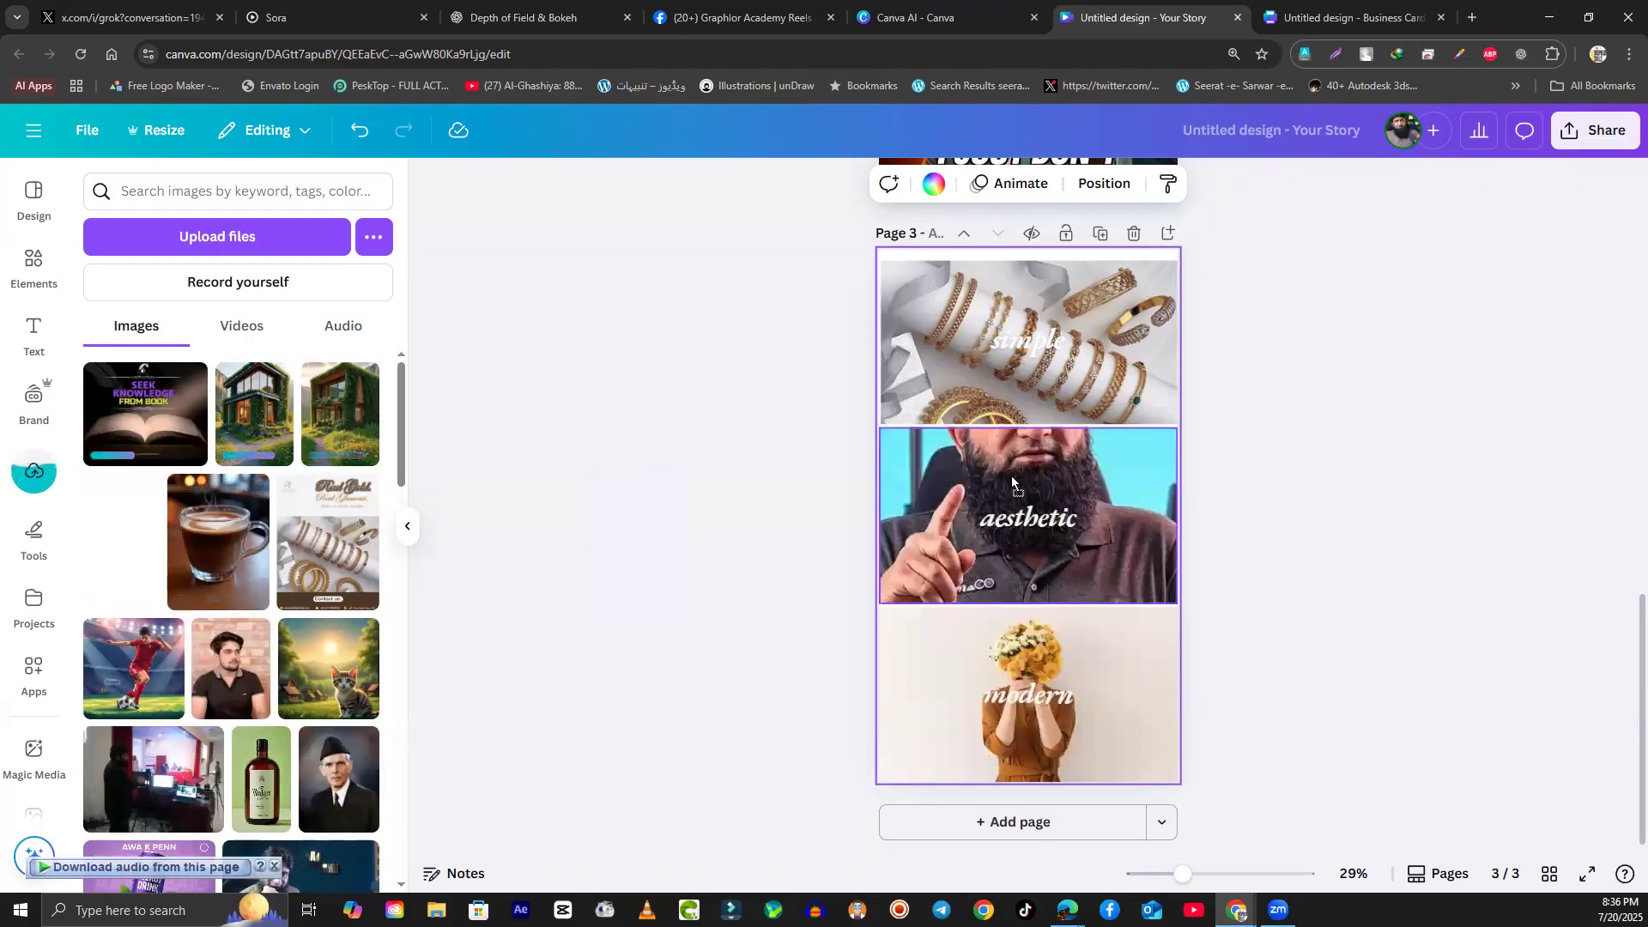
drag(144, 424, 957, 507)
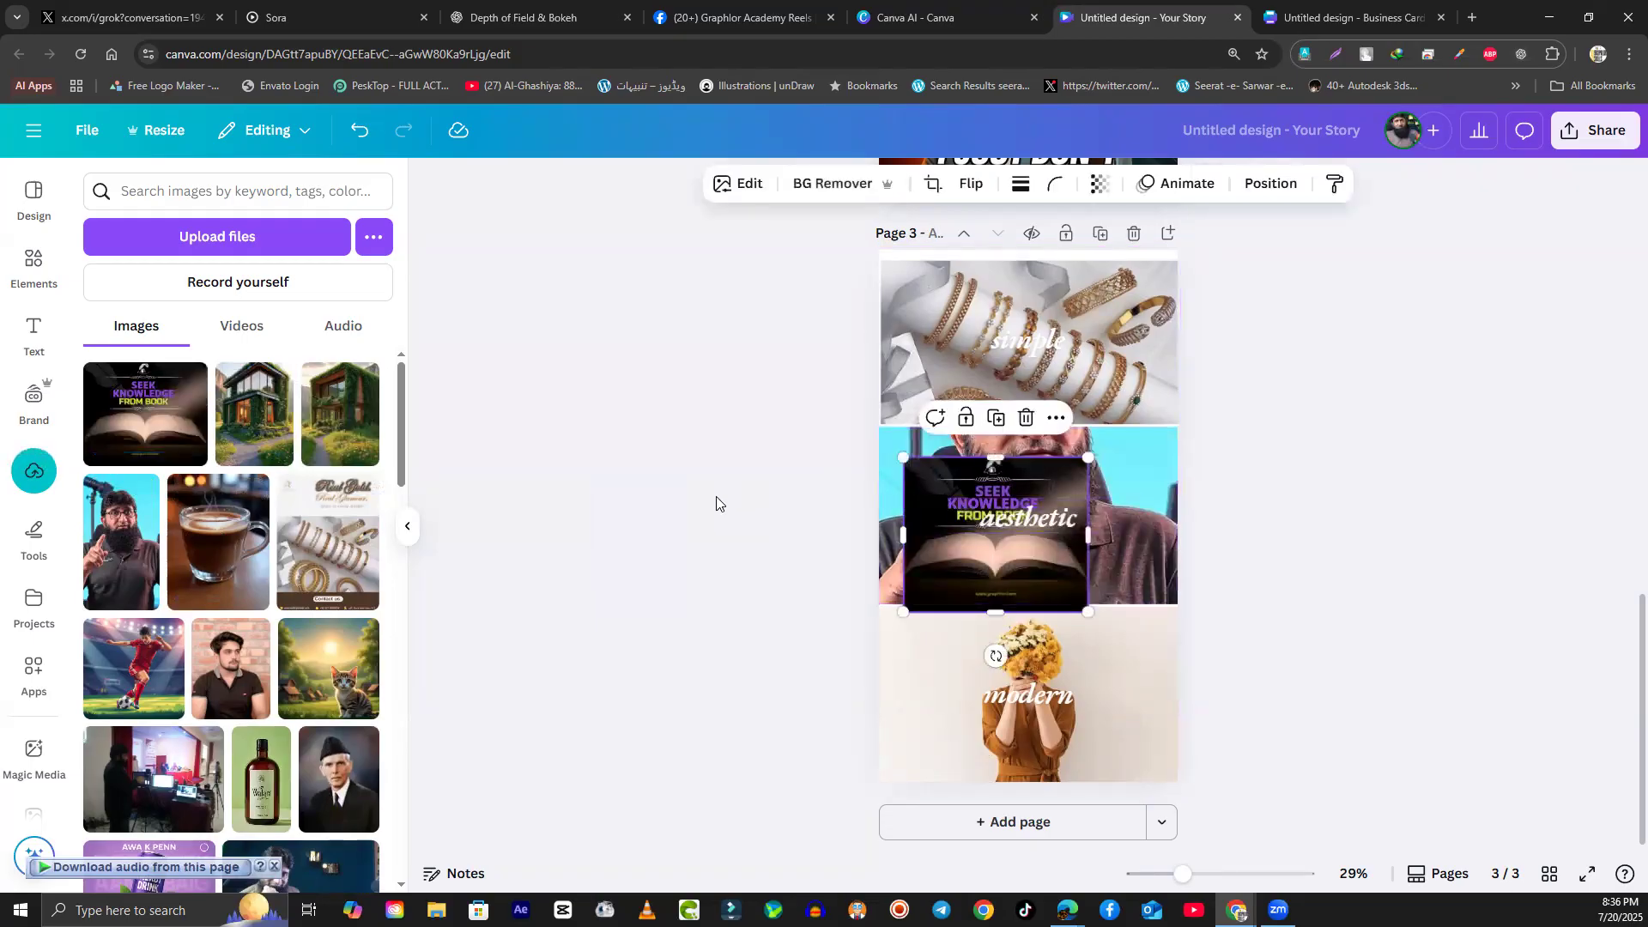
key(Delete)
drag(144, 412, 861, 493)
Step: Open the file picker on the Downloads folder for uploading more images
click(218, 249)
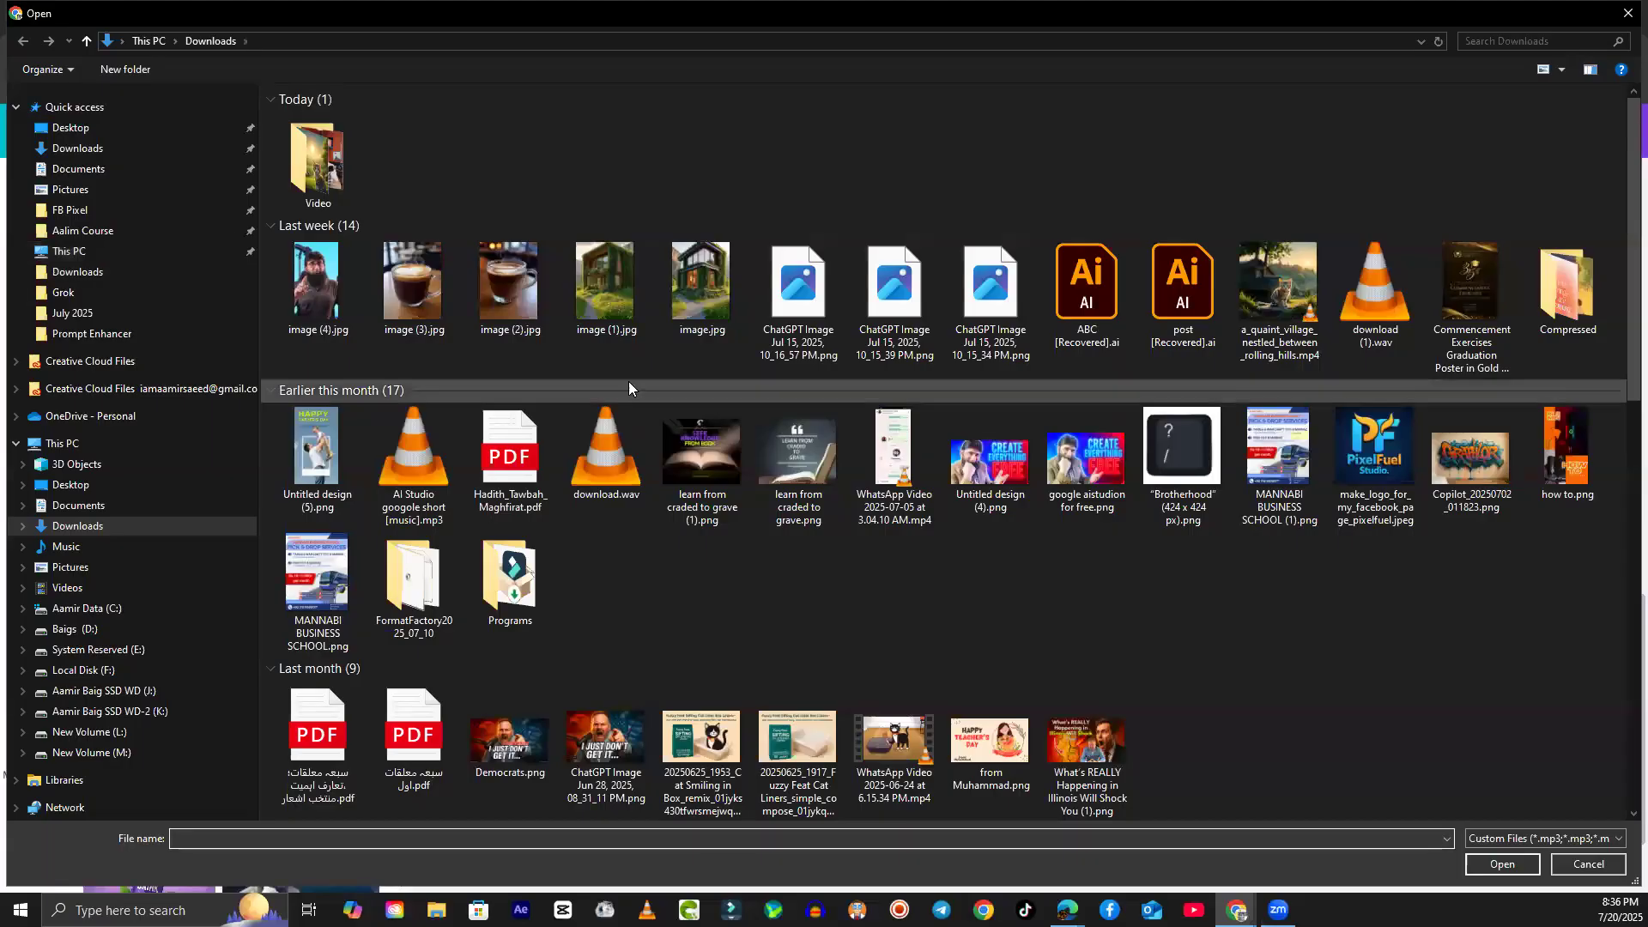
Step: Select both "learn from craded to grave" images together with the quaint village video, MANNABI BUSINESS SCHOOL (1).png, the PixelFuel logo and Copilot_20250702_011823.png
click(695, 297)
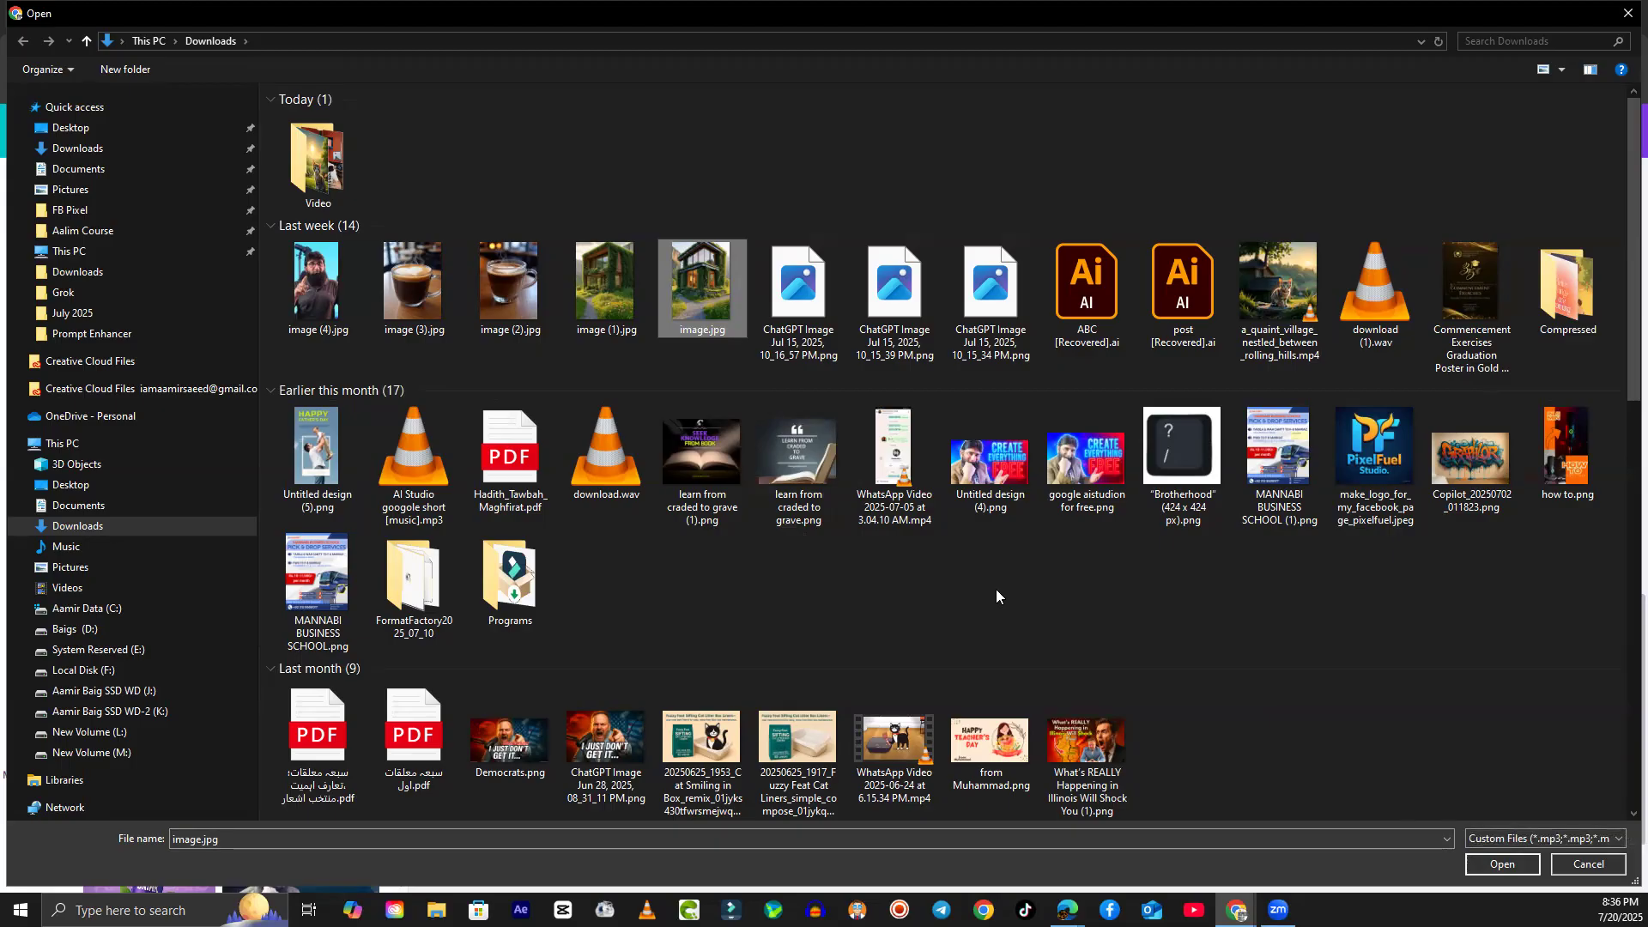
click(818, 478)
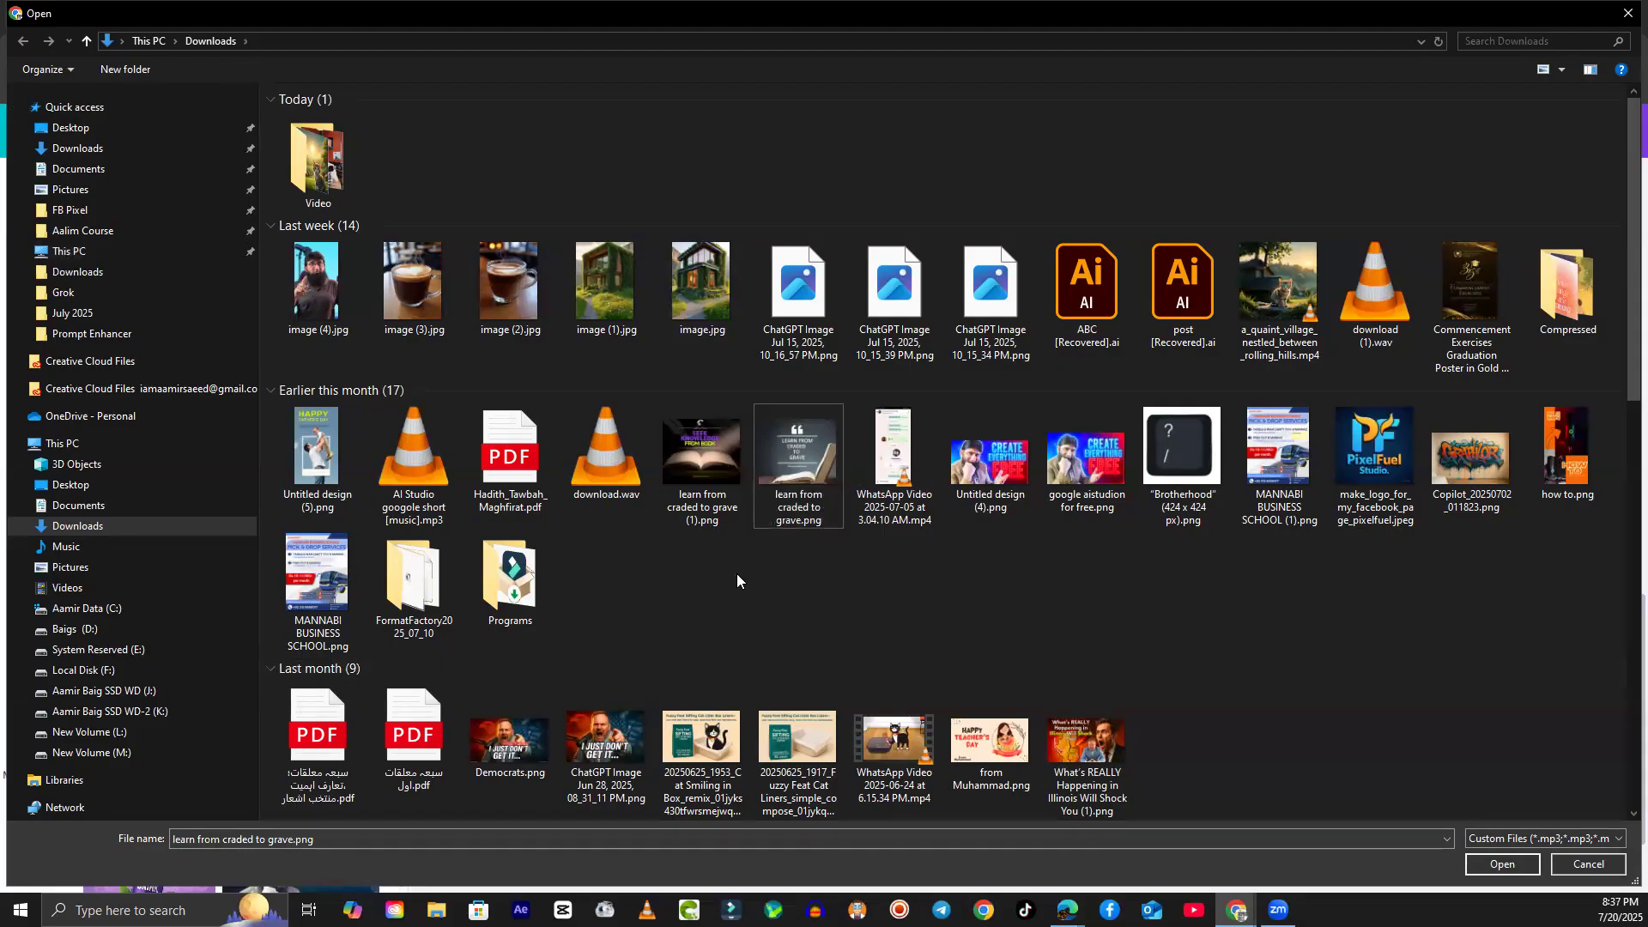
click(701, 472)
ctrl+click(780, 472)
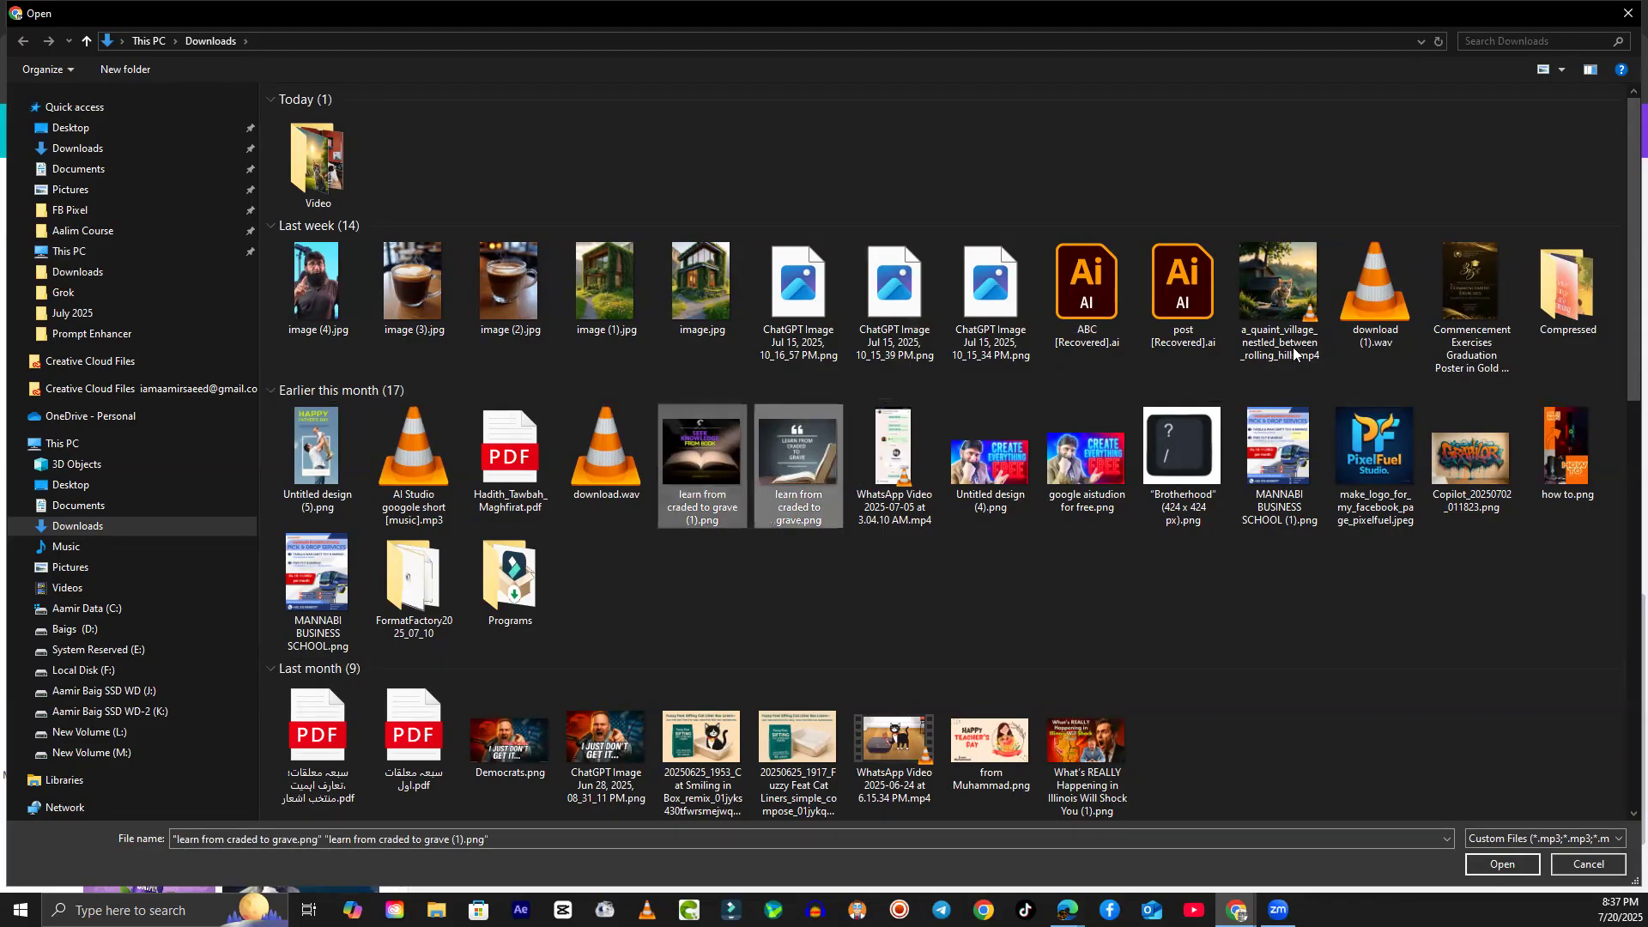
ctrl+click(1279, 296)
ctrl+click(1304, 460)
ctrl+click(1374, 464)
ctrl+click(1471, 472)
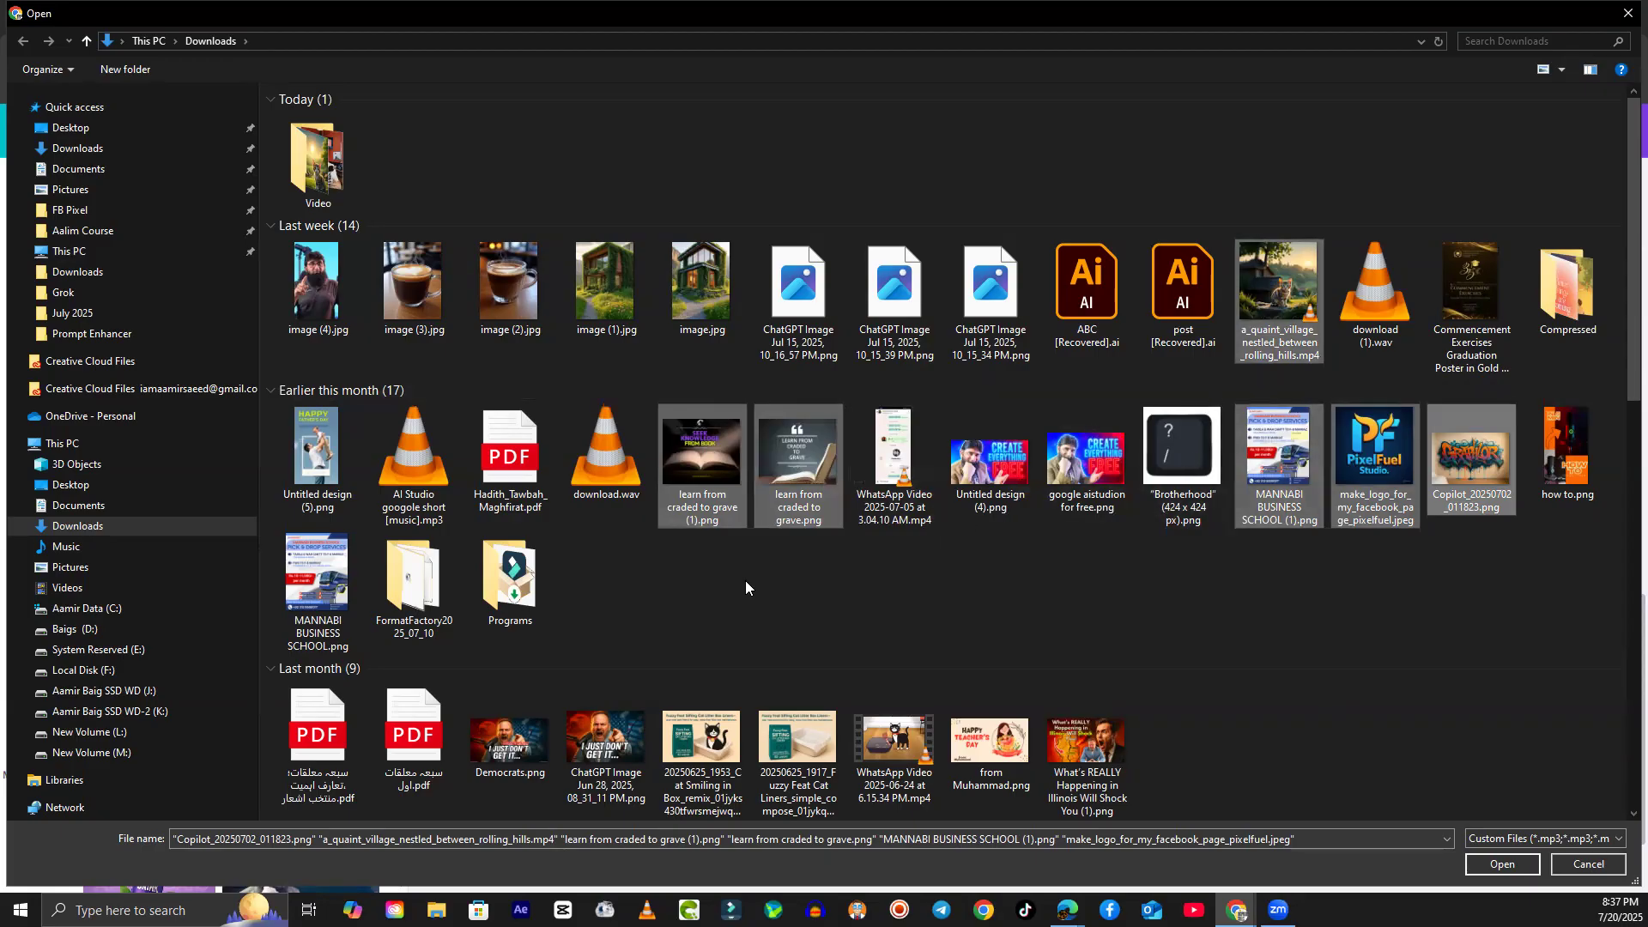
Step: Select single files one after another, ending with only learn from craded to grave (1).png selected
click(693, 454)
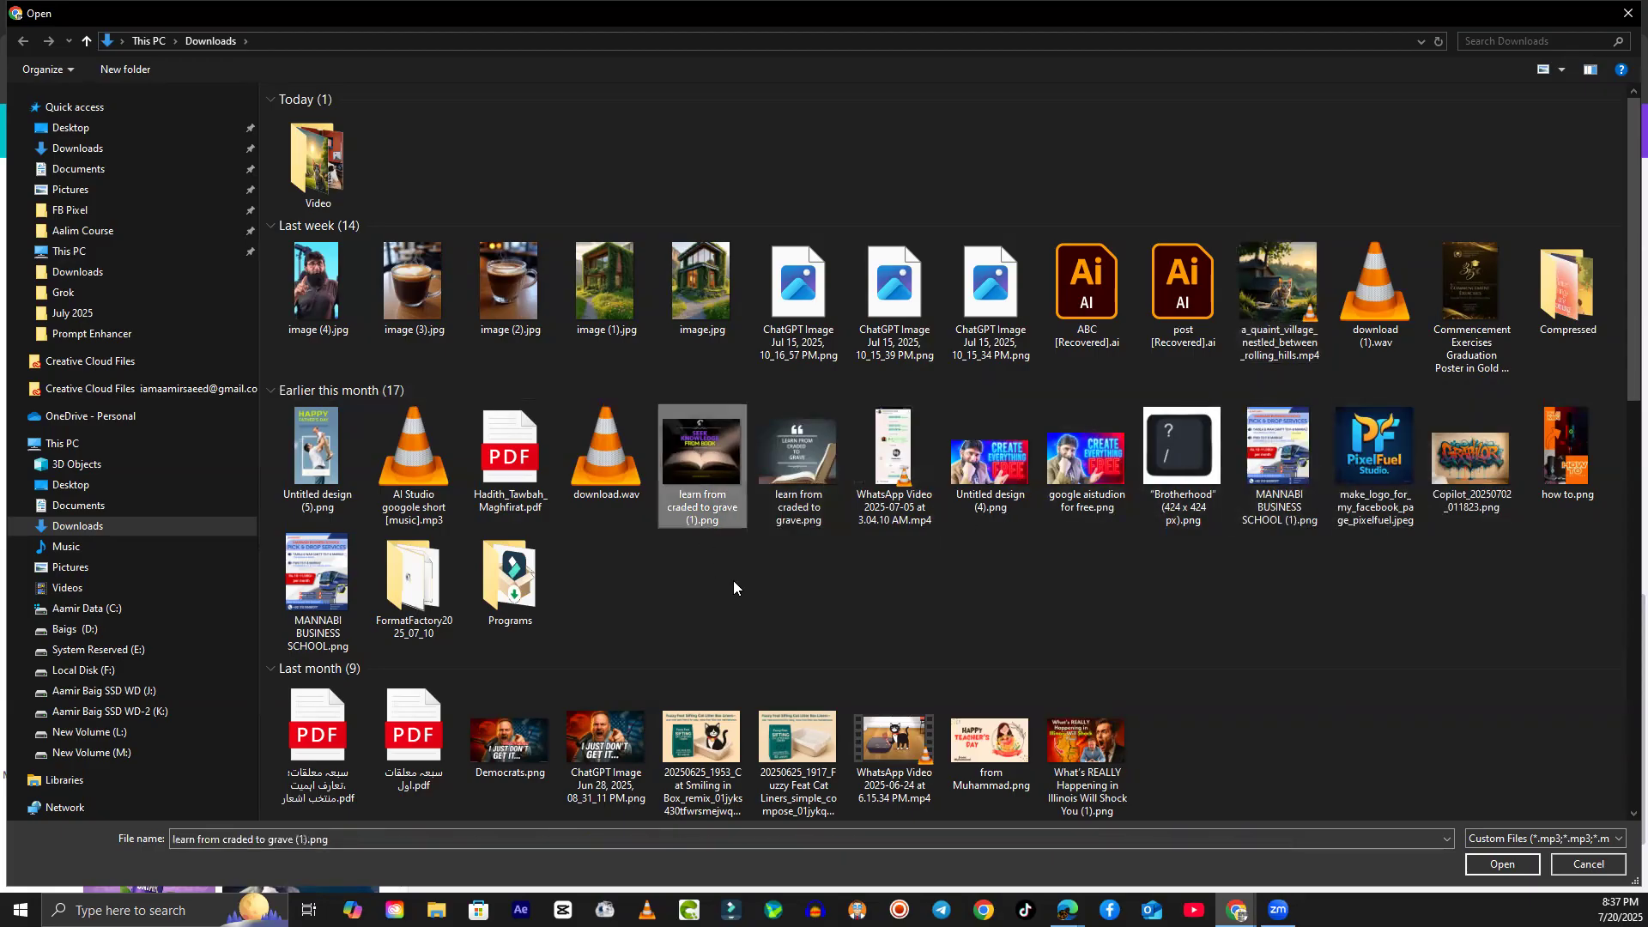
click(799, 464)
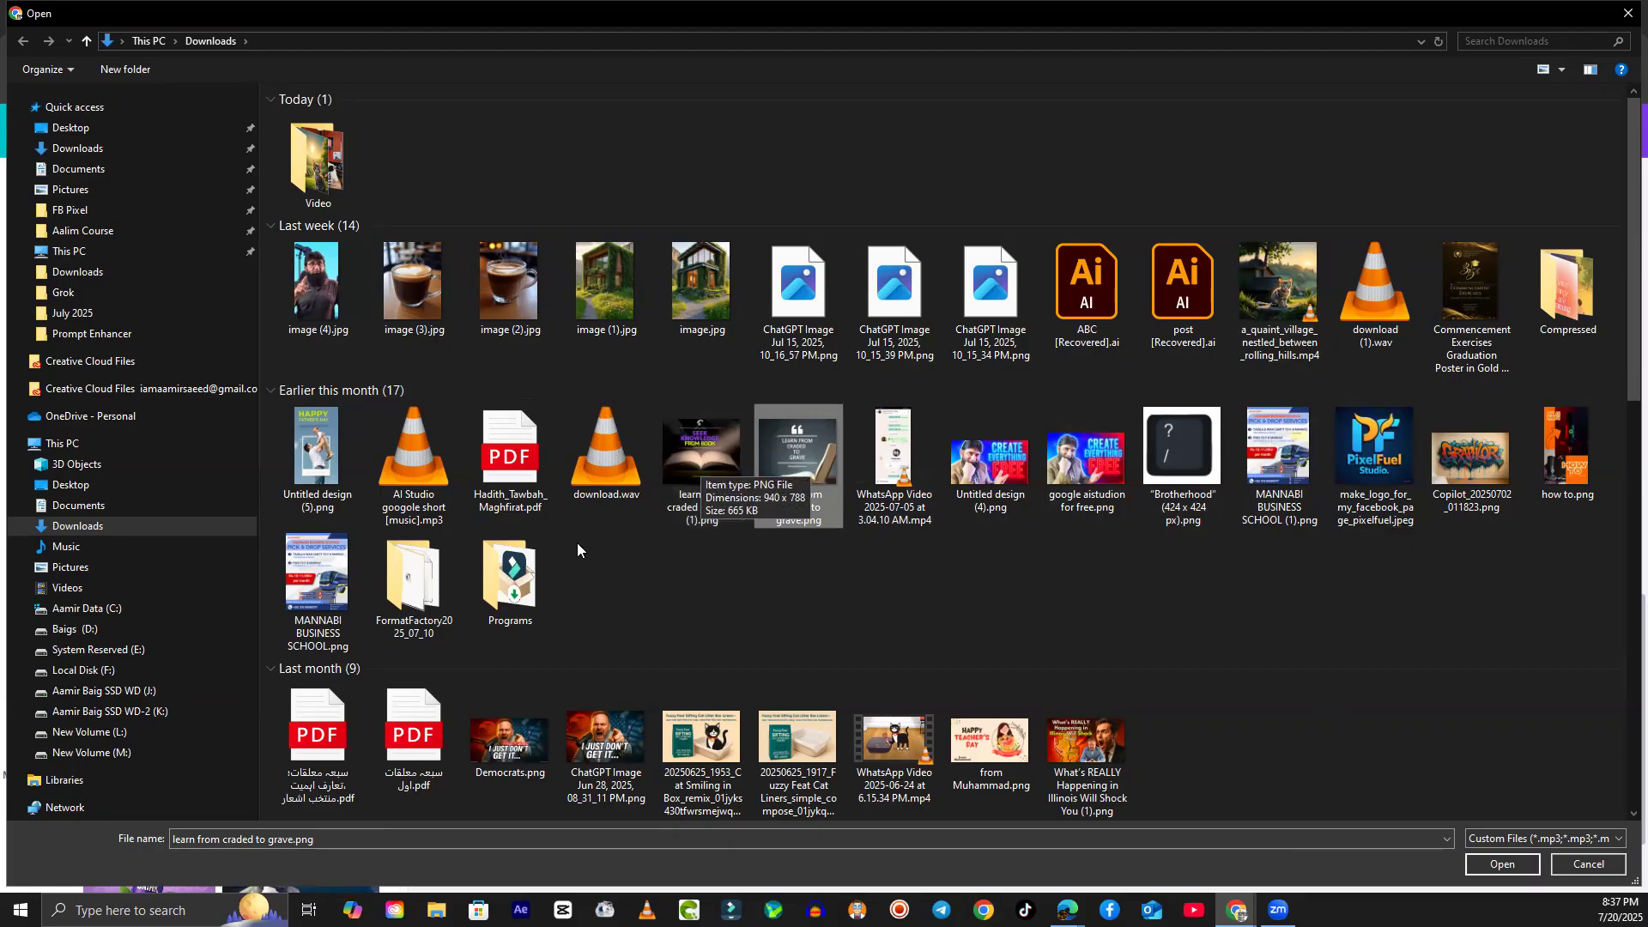
click(881, 464)
click(953, 468)
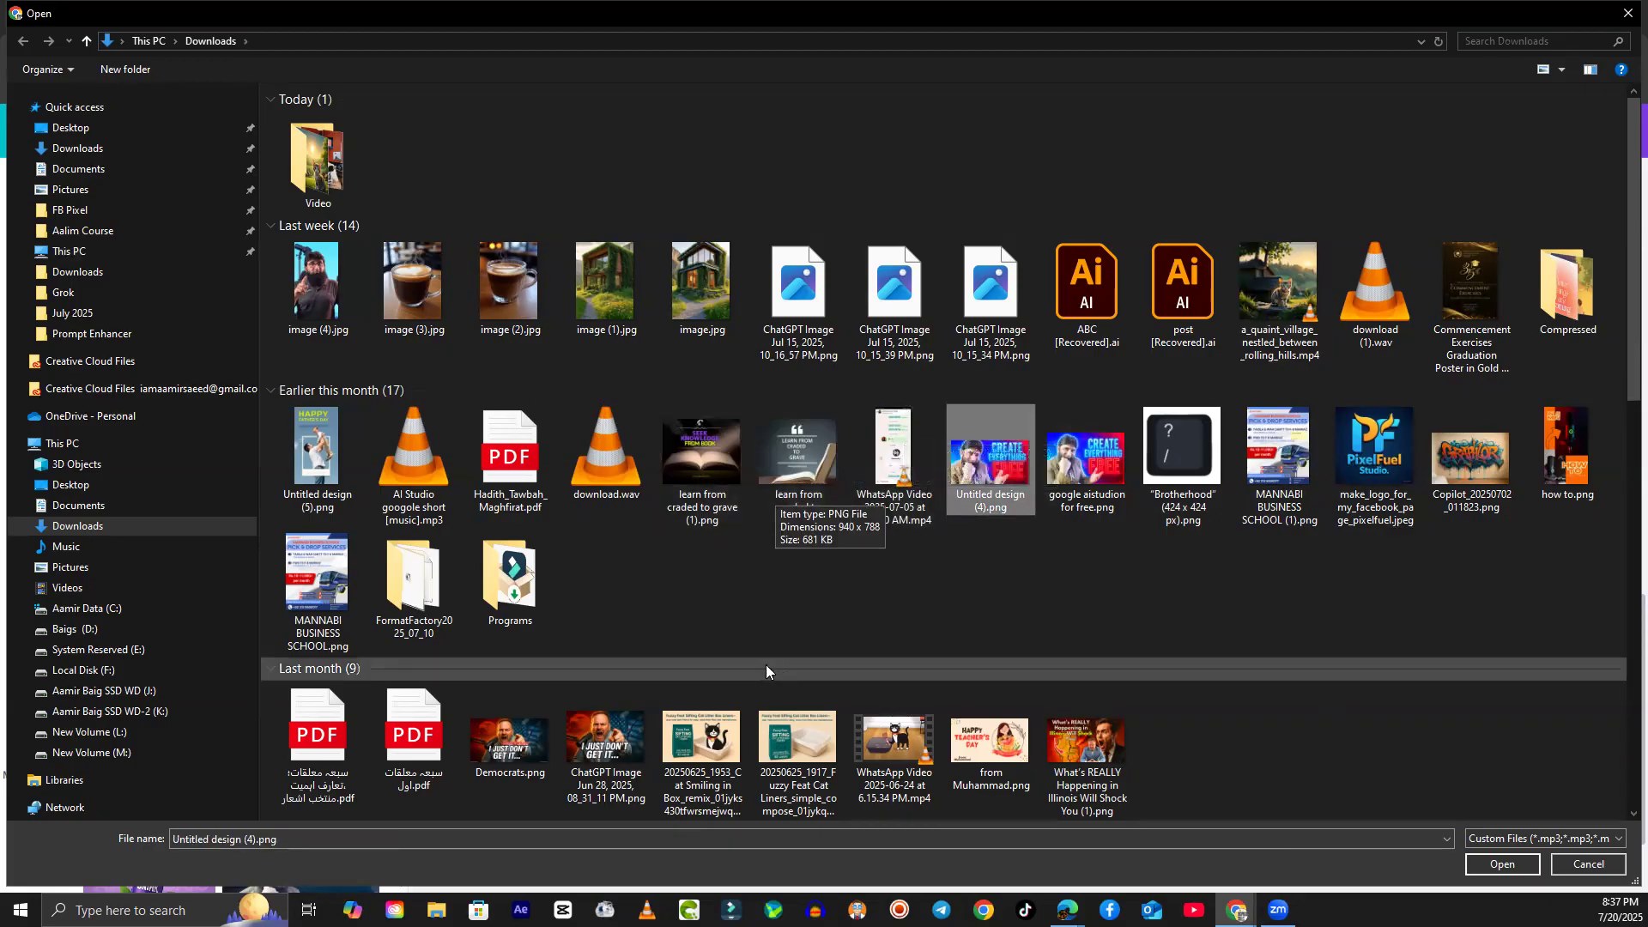
click(700, 491)
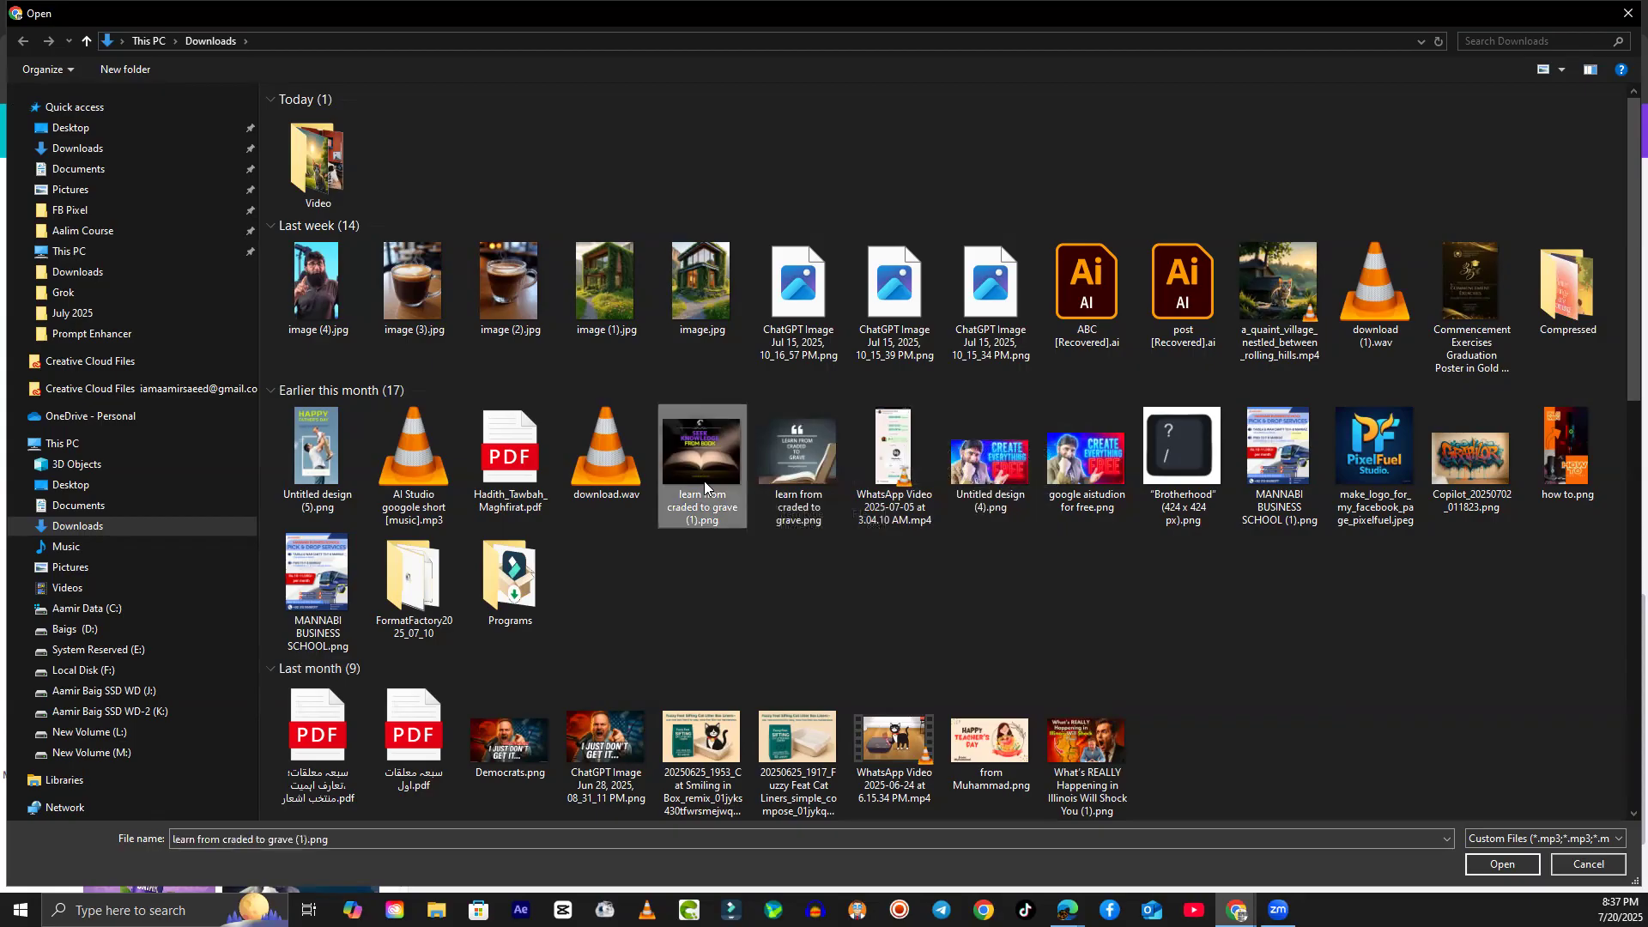
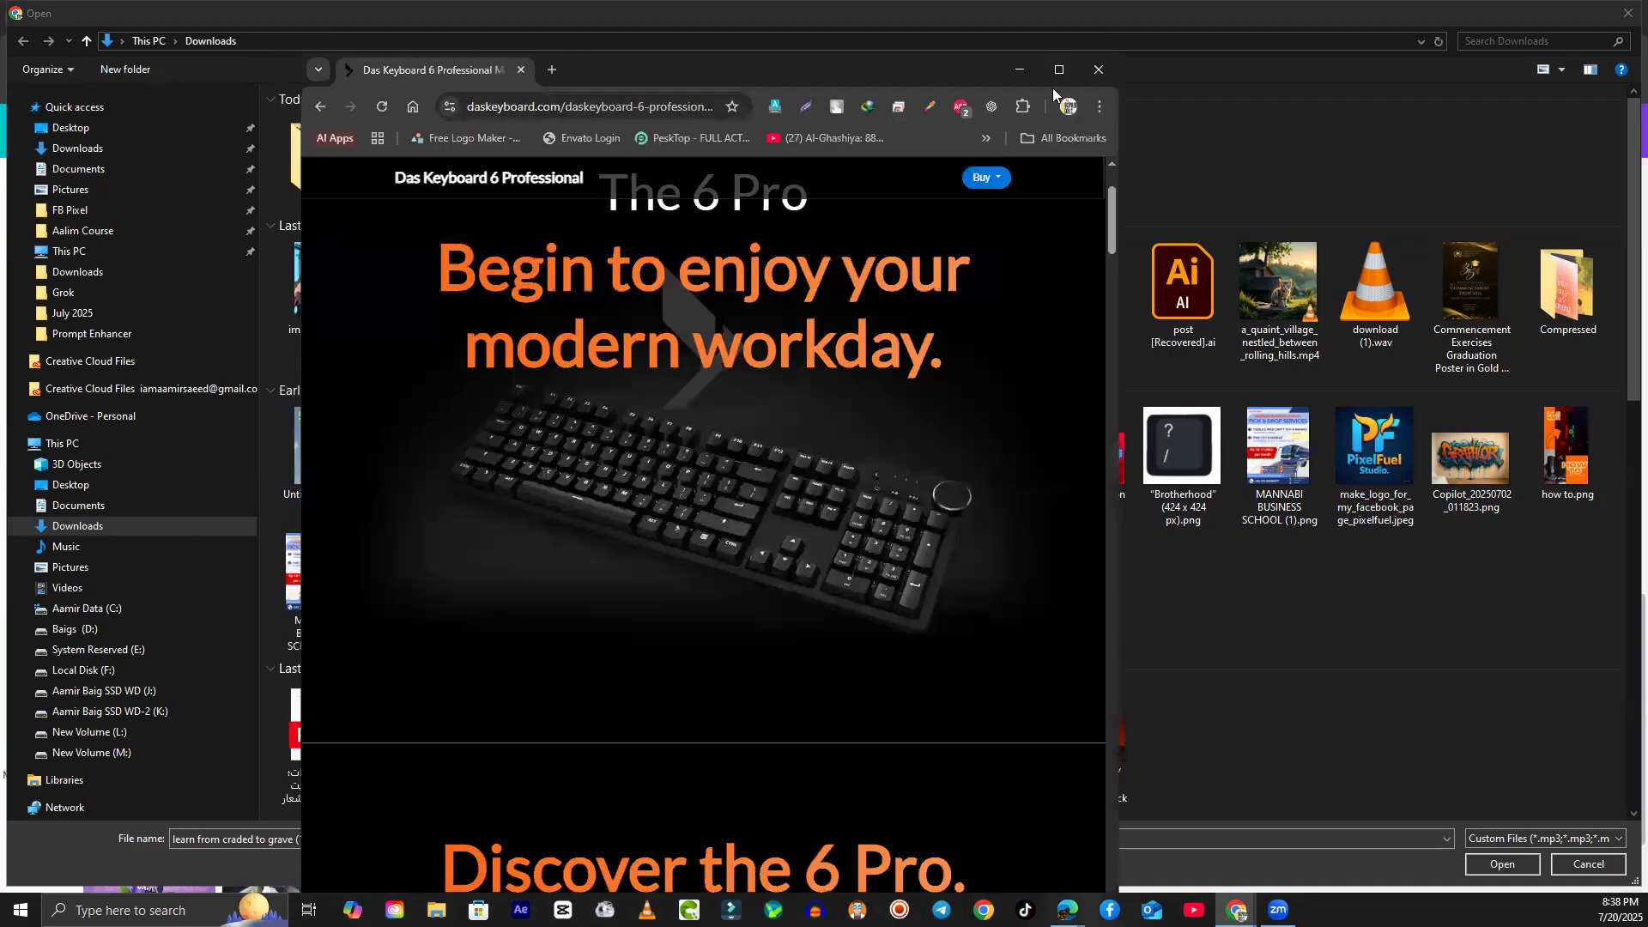
Step: View the keyboard picture on the Das Keyboard 6 Professional page in a maximised window and return to the file picker
click(1054, 69)
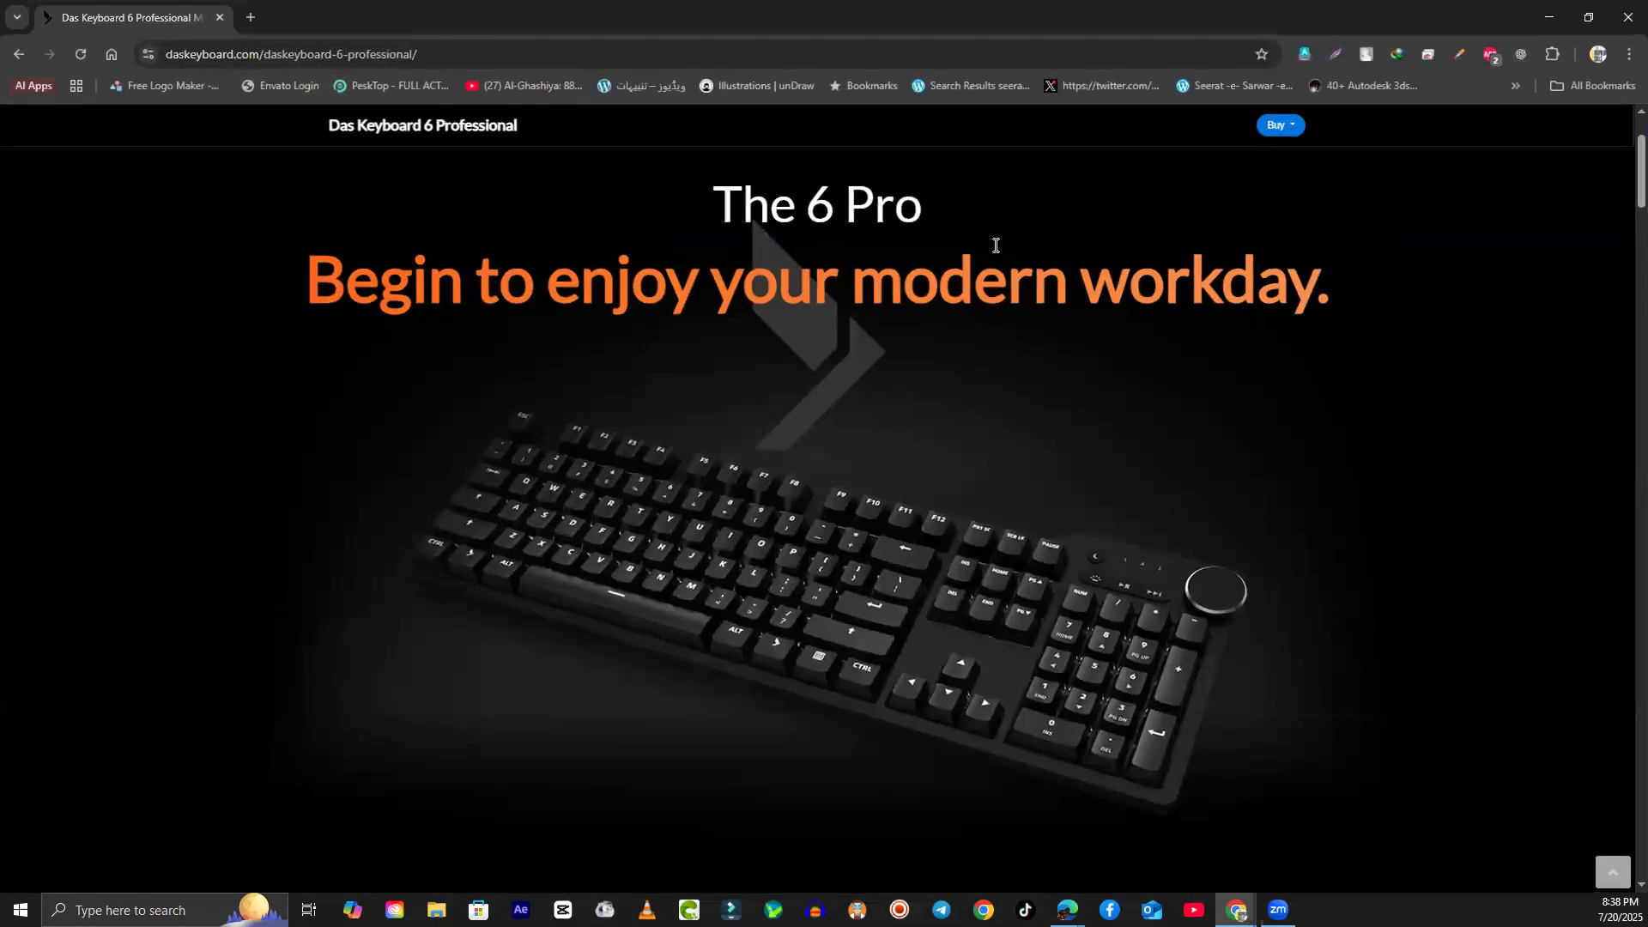
key(ctrl+0)
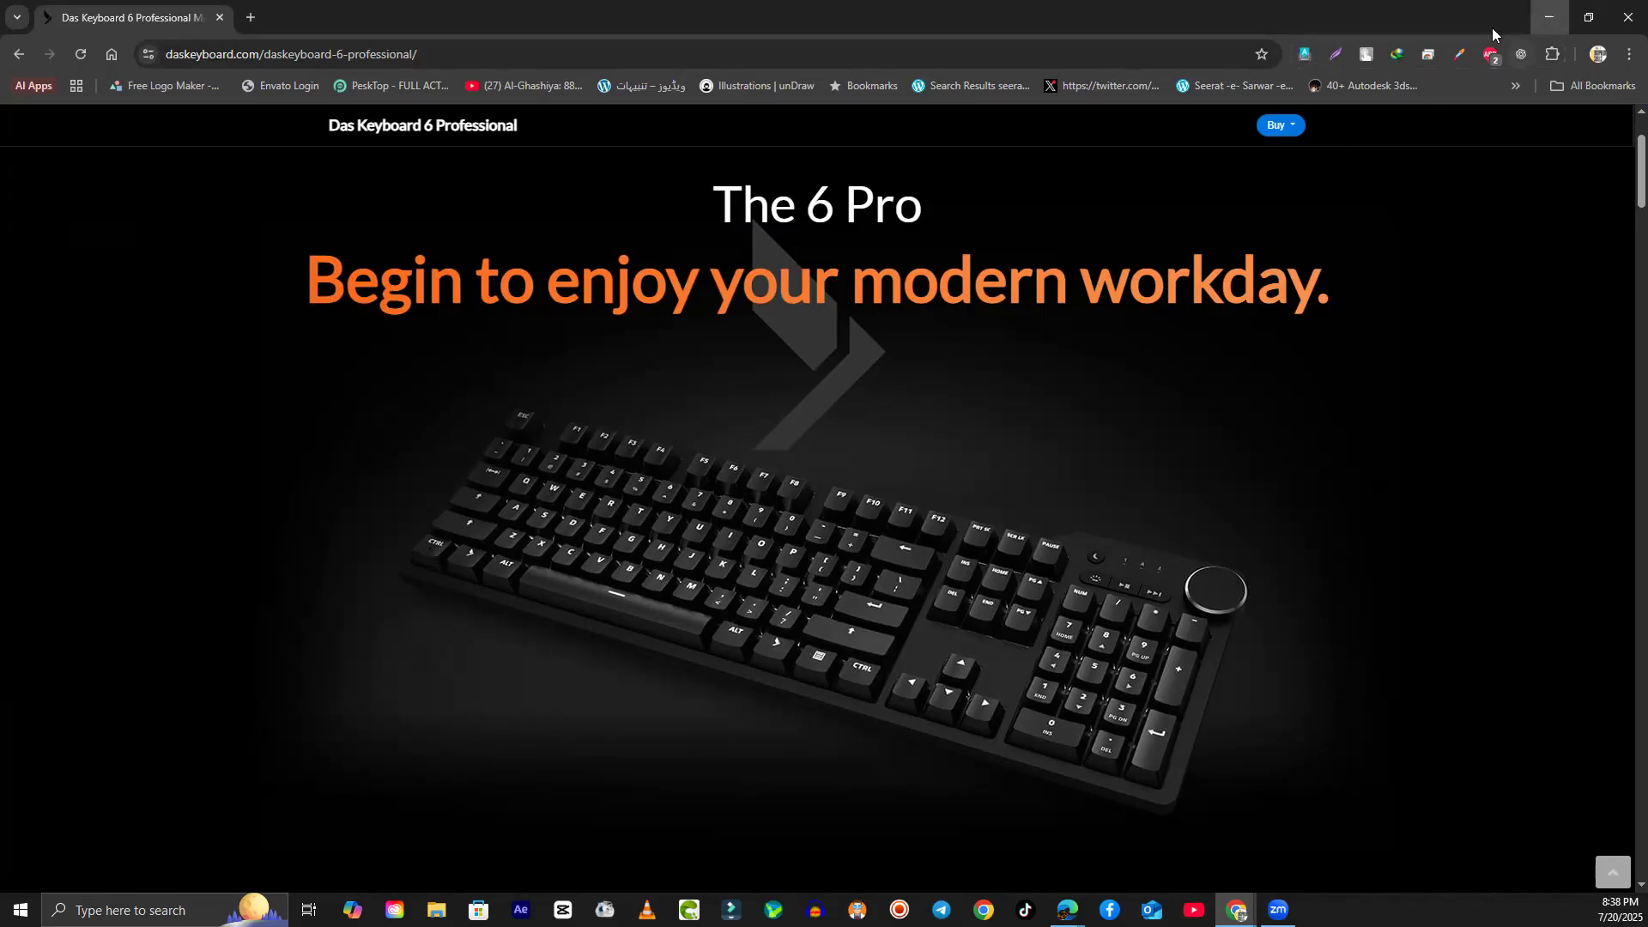
click(1548, 17)
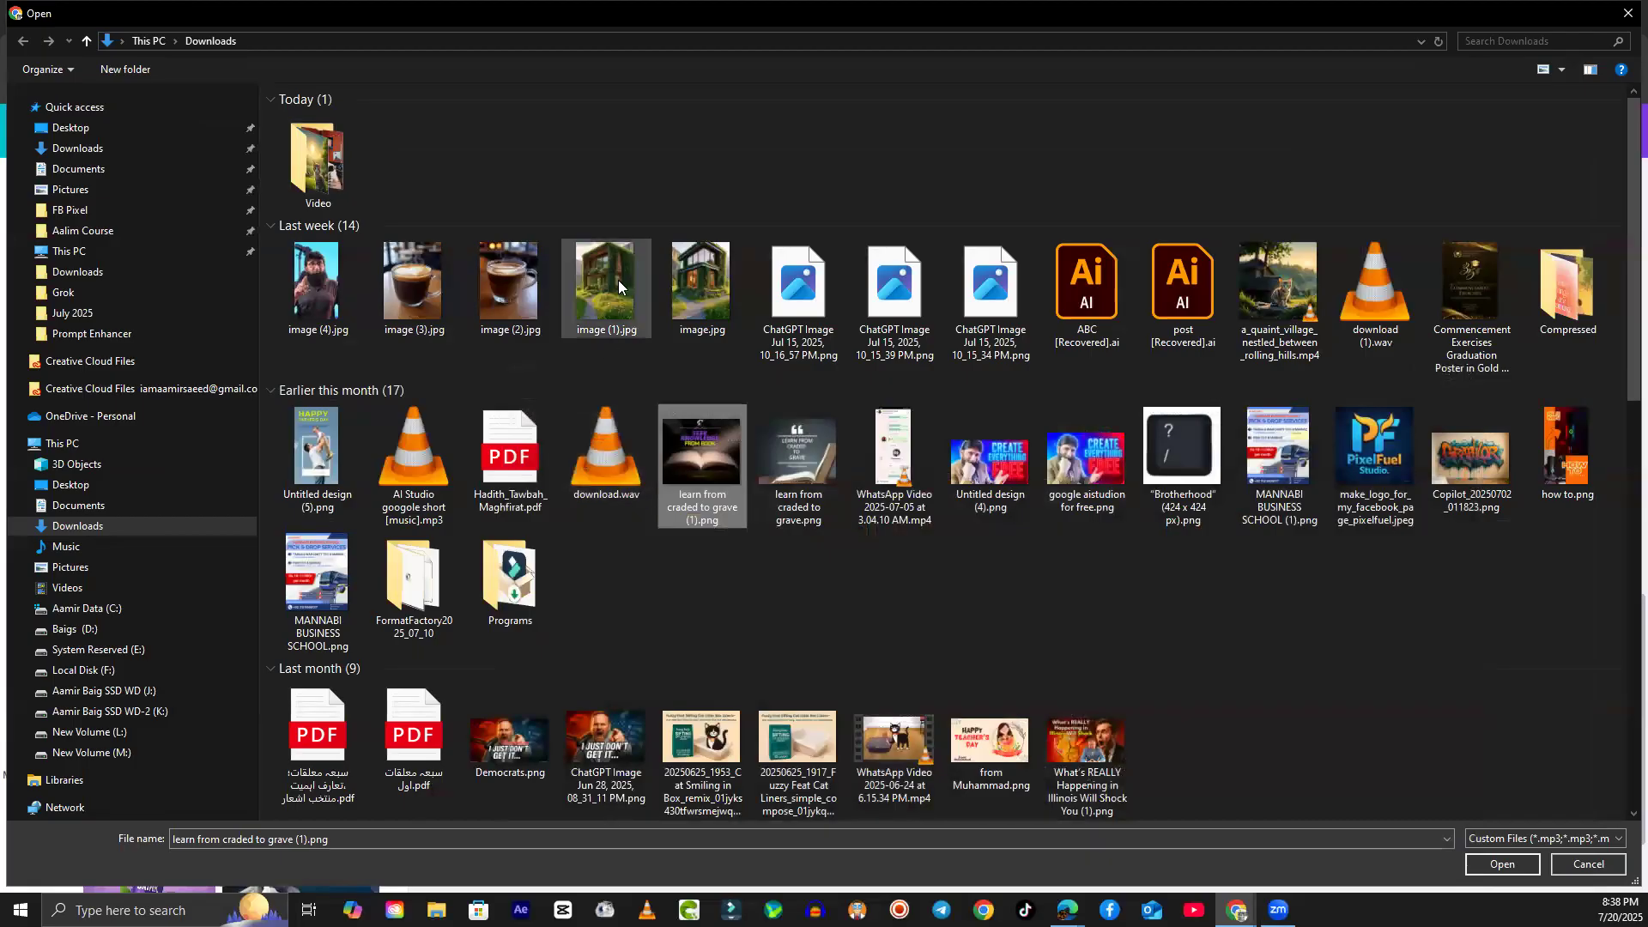
Step: Add image (1).jpg, image.jpg, the quaint village video, the Commencement poster, Copilot_20250702_011823.png, how to.png and Untitled design (4).png to the selection and upload them all
ctrl+click(618, 286)
ctrl+click(702, 283)
ctrl+click(1270, 315)
ctrl+click(1495, 313)
ctrl+click(1489, 468)
ctrl+click(1559, 461)
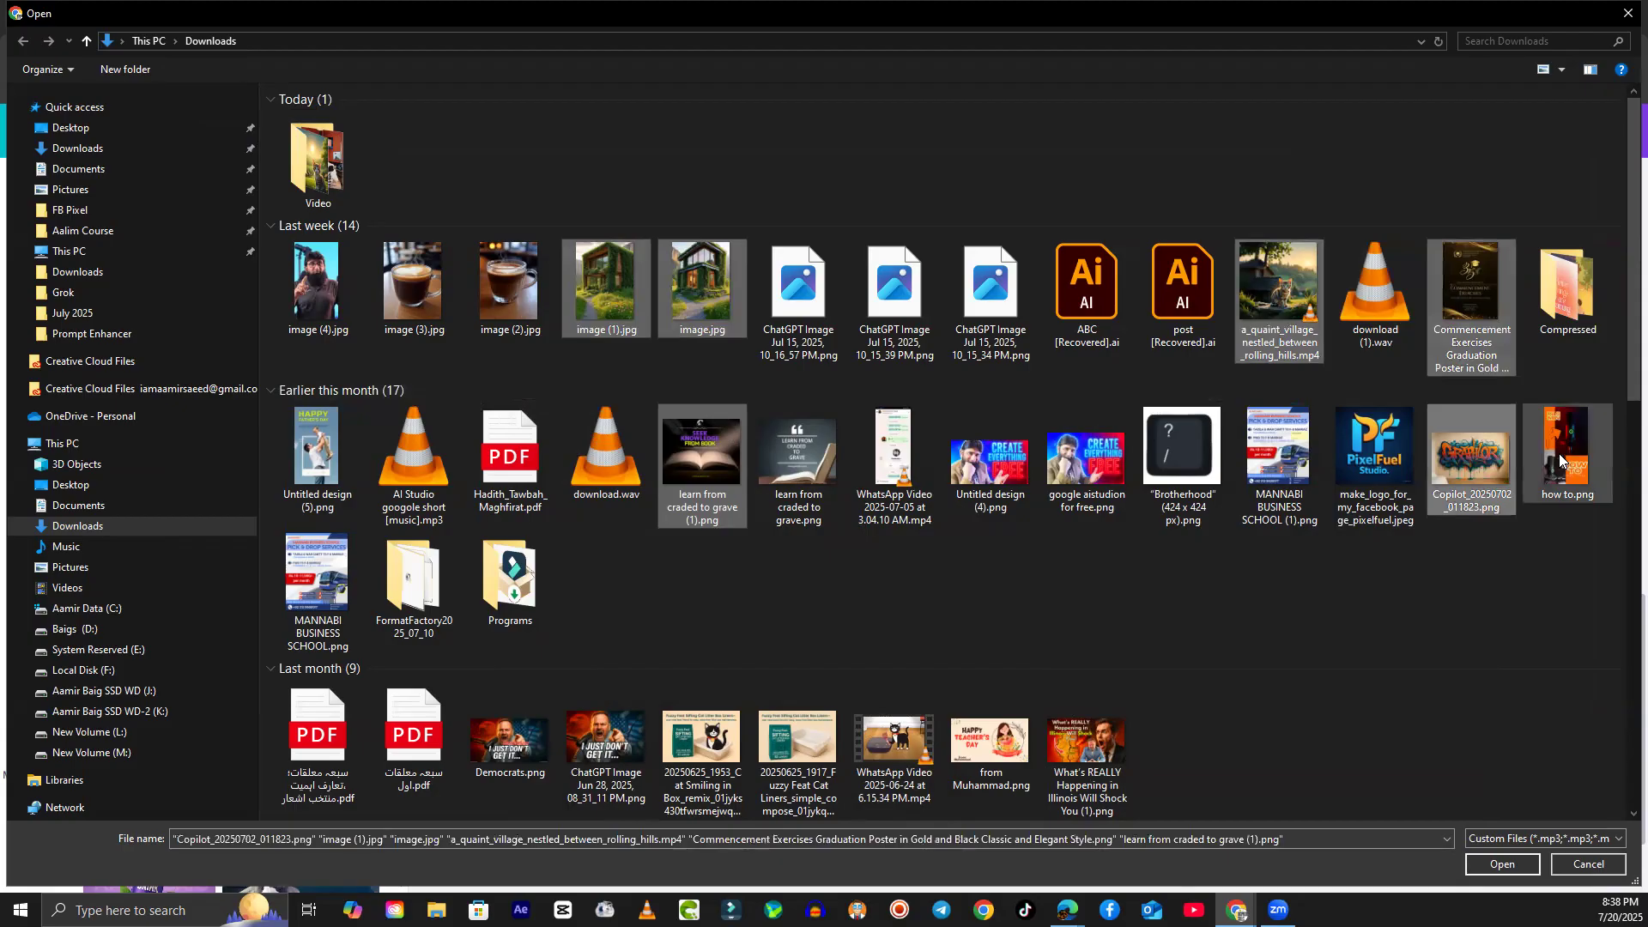
ctrl+click(1013, 483)
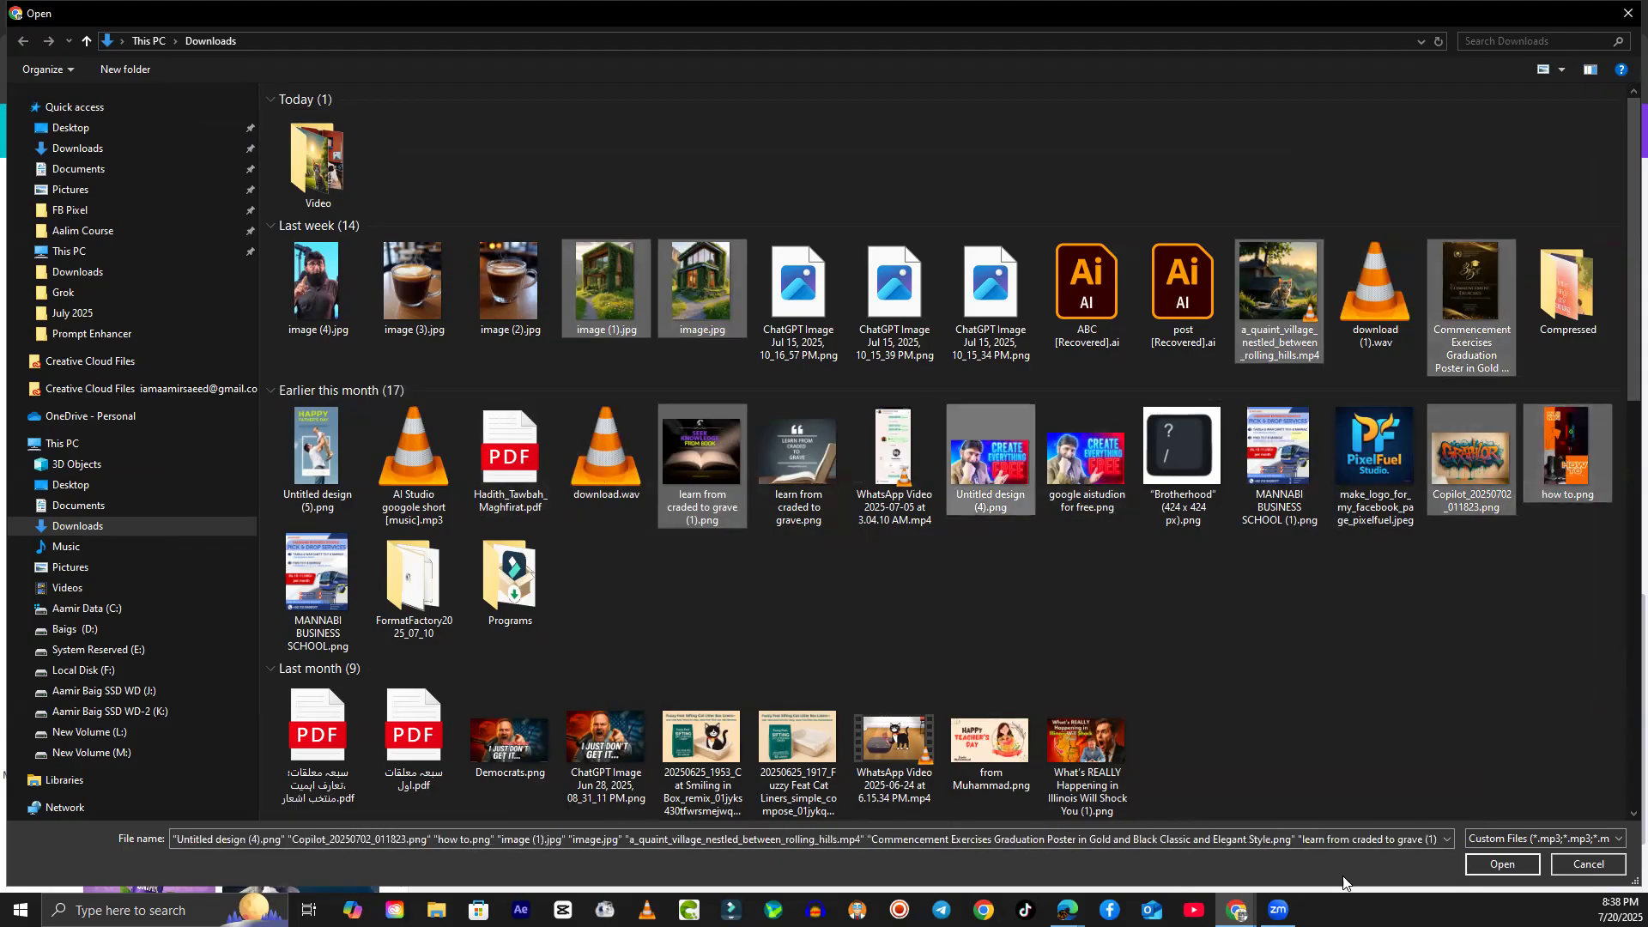
click(1502, 866)
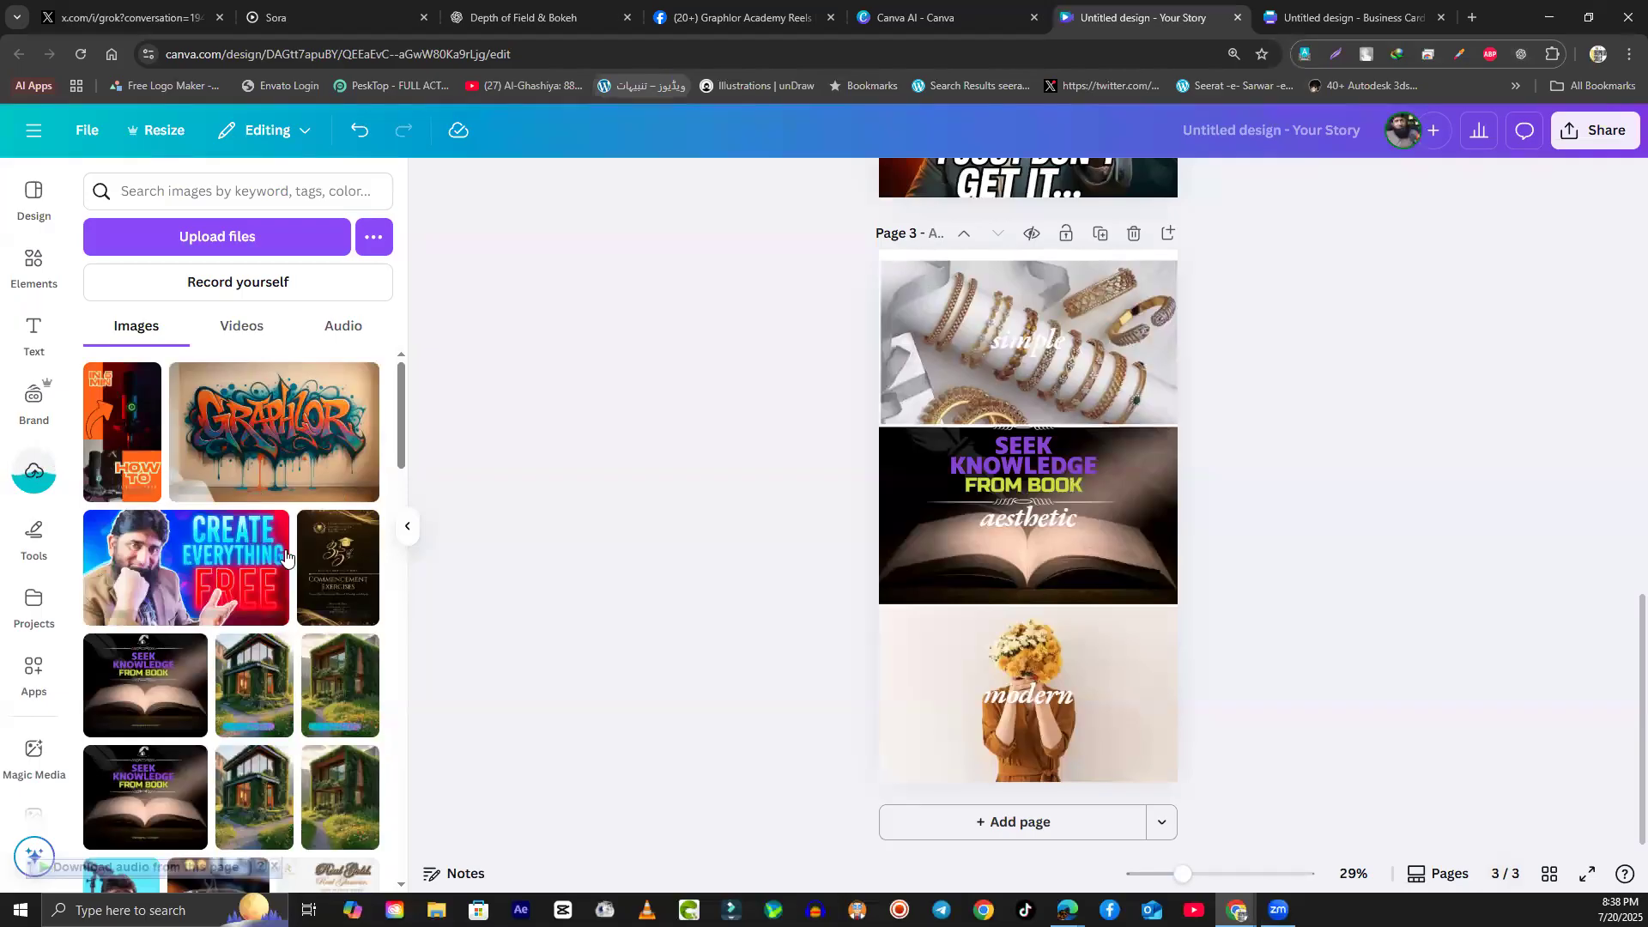
Step: Fill page 3's frames with the Seek Knowledge image on top, Create Everything Free in the middle and the Graphlor graffiti at the bottom
scroll(242, 577, down, 2)
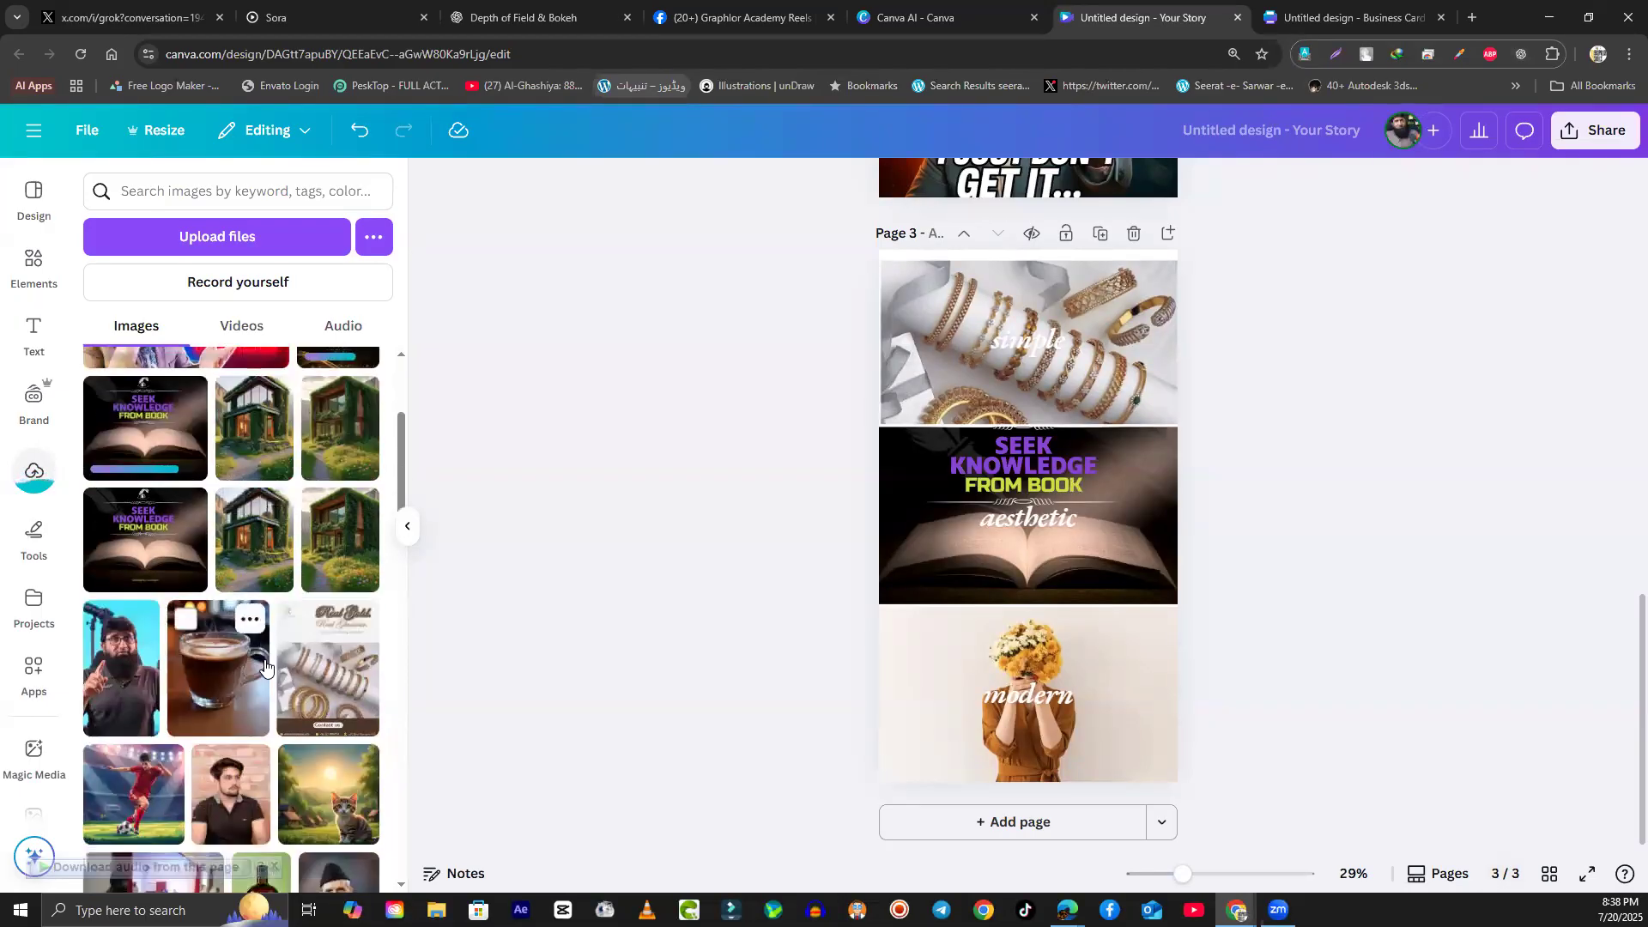
scroll(266, 666, up, 2)
scroll(754, 702, up, 1)
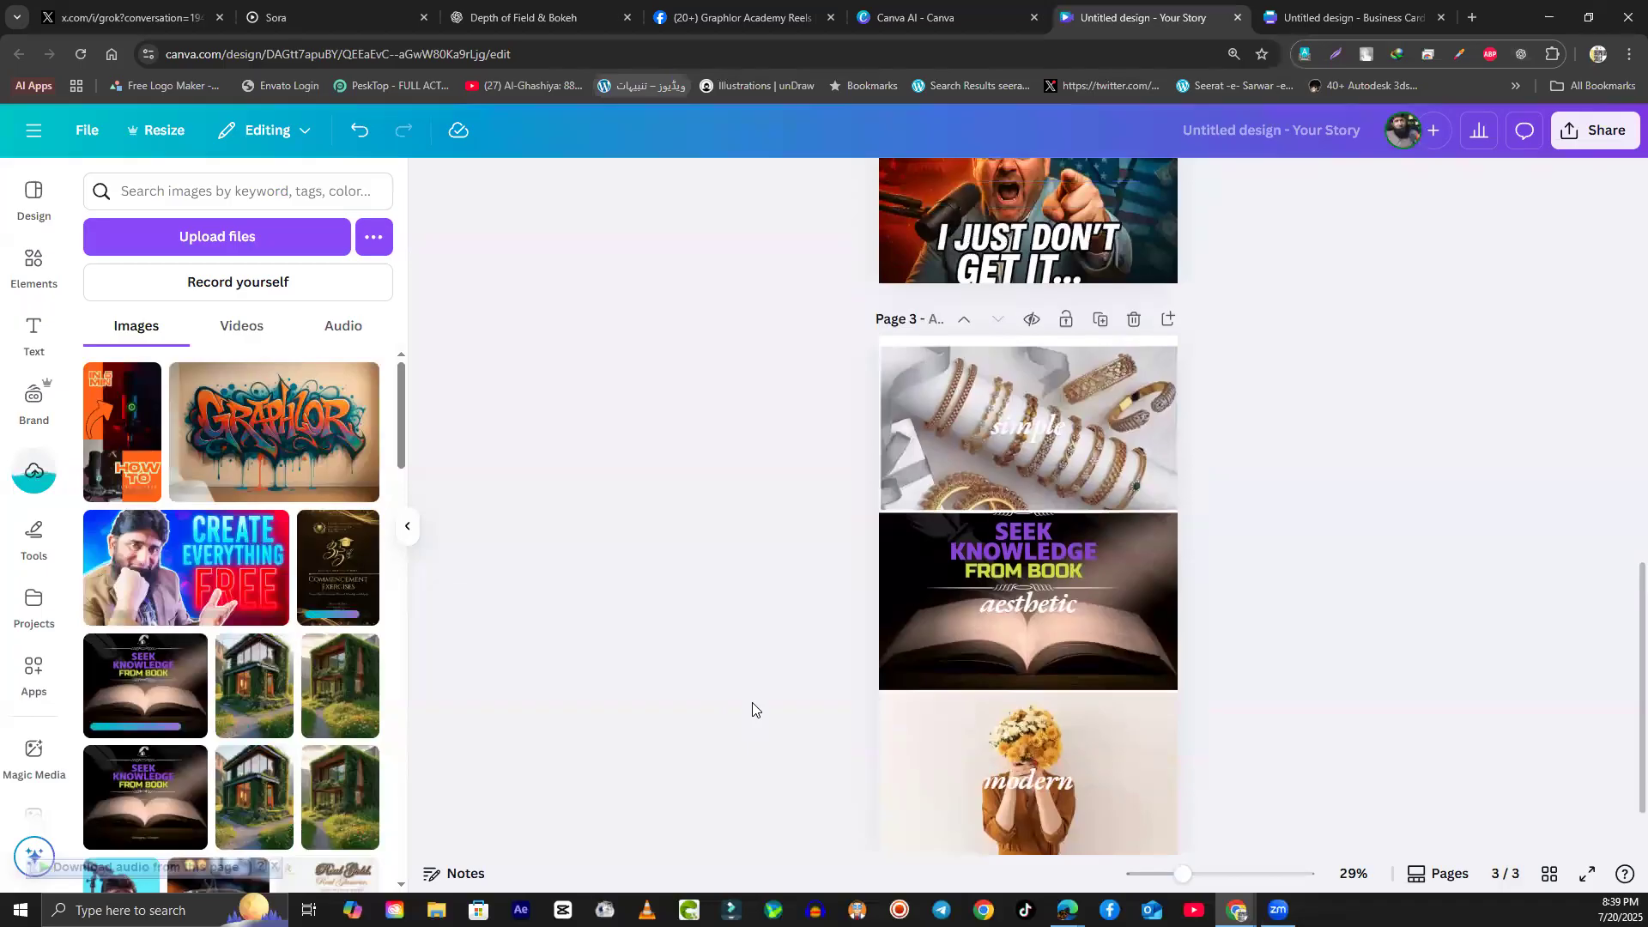
scroll(753, 708, down, 1)
drag(283, 446, 968, 723)
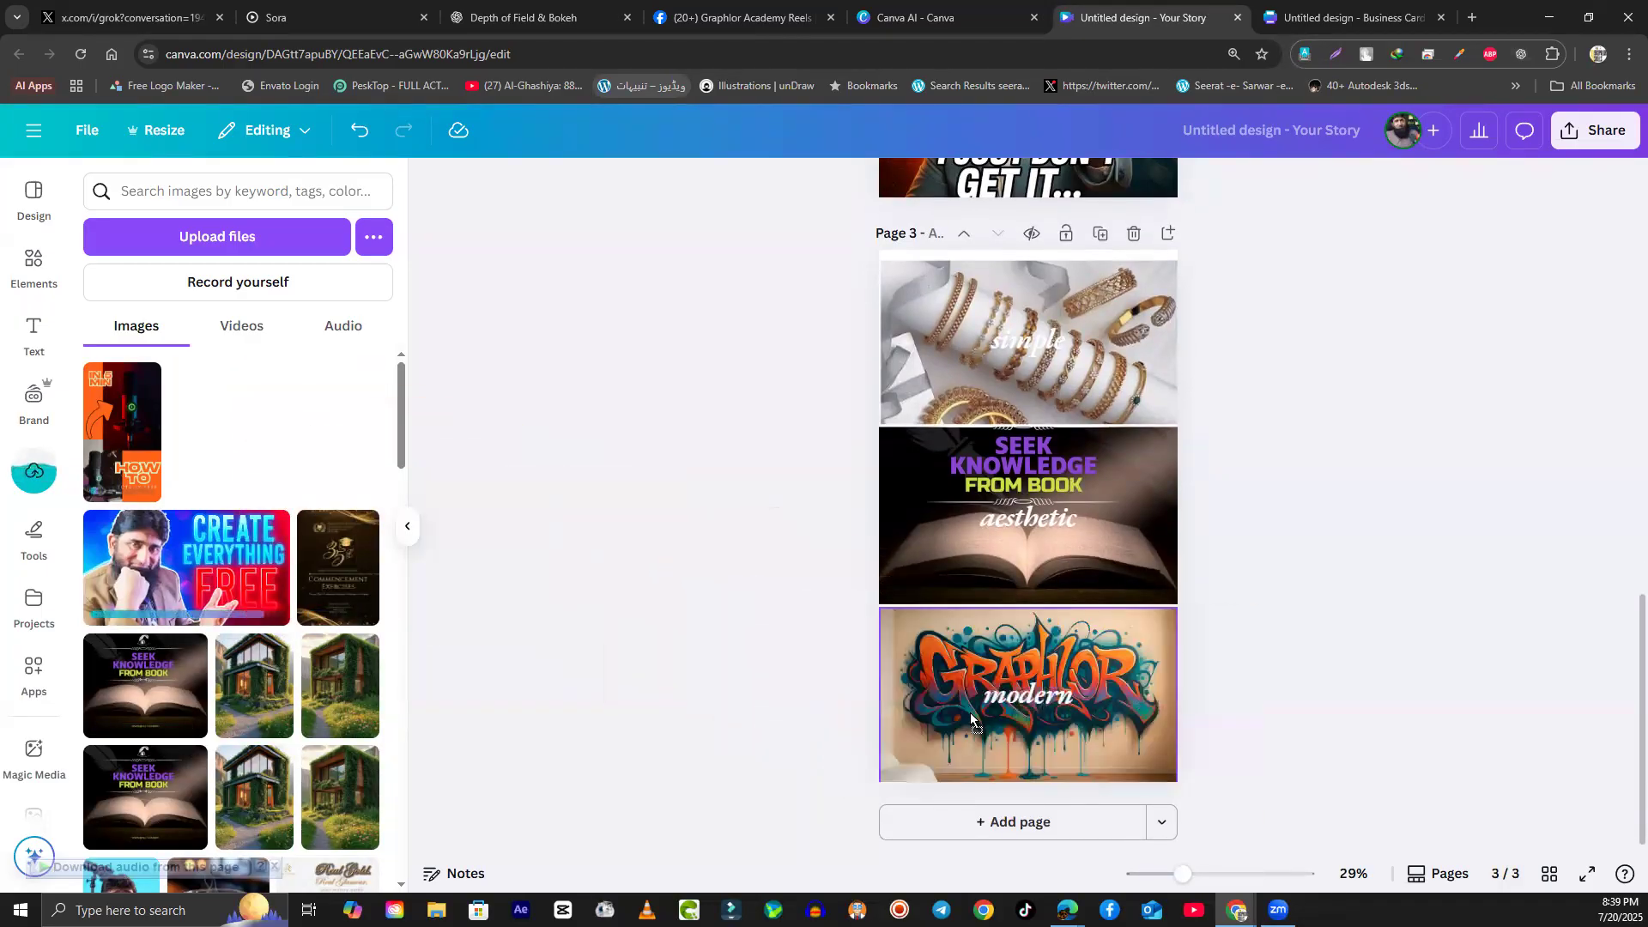
drag(186, 567, 896, 550)
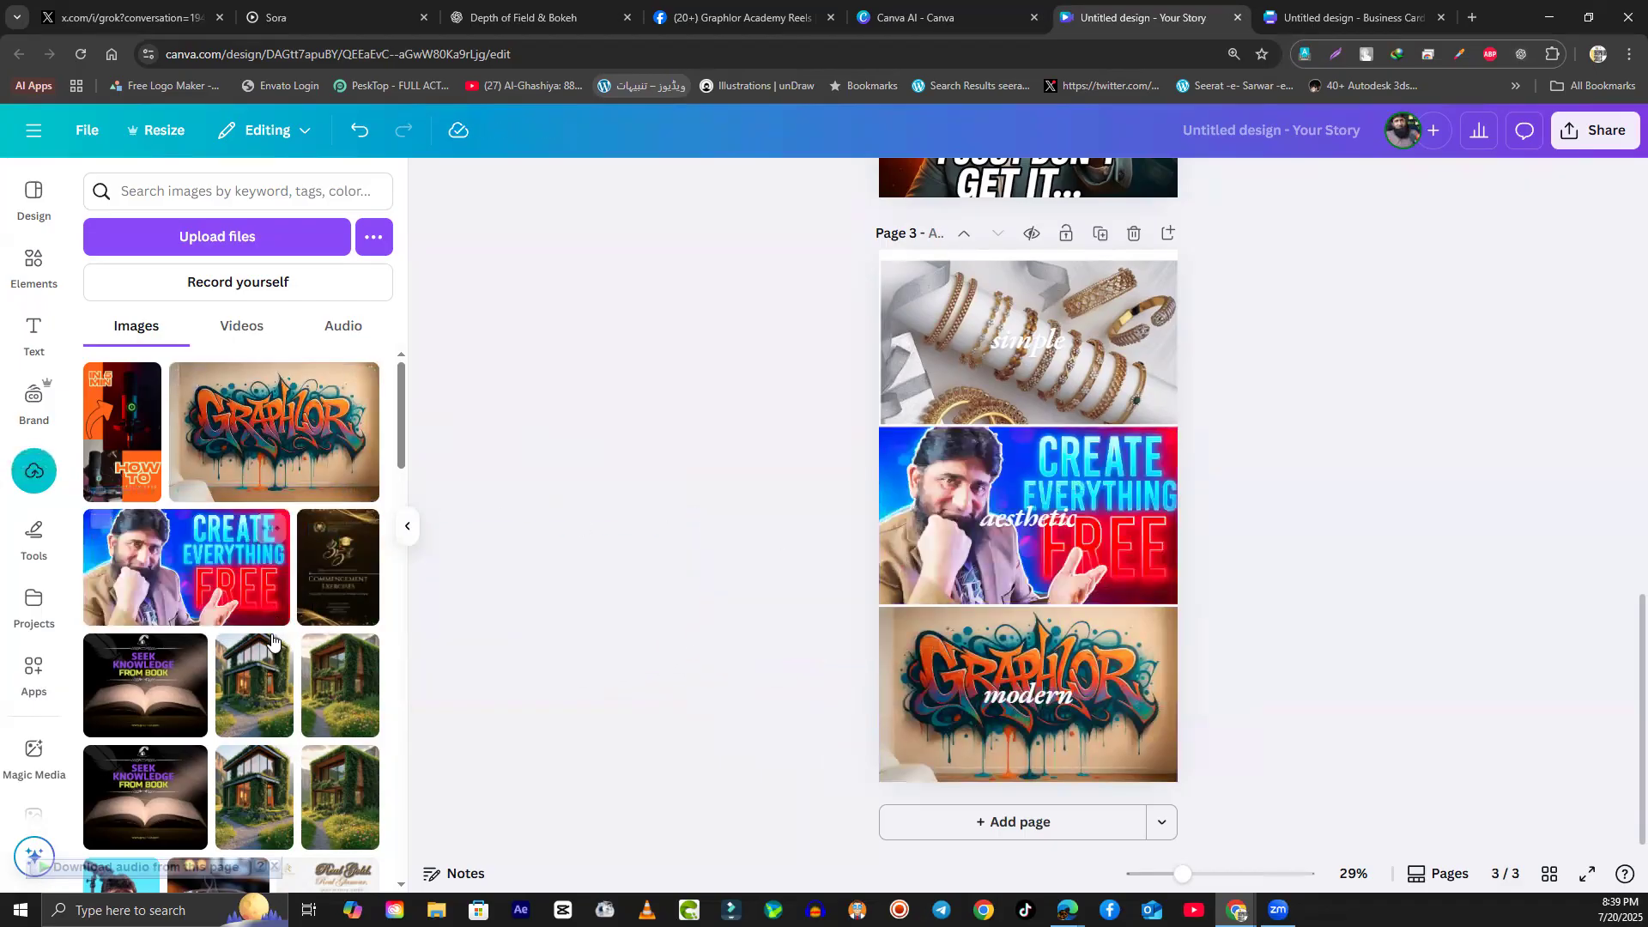
scroll(160, 500, down, 3)
drag(137, 450, 913, 386)
scroll(742, 652, up, 3)
scroll(721, 663, down, 3)
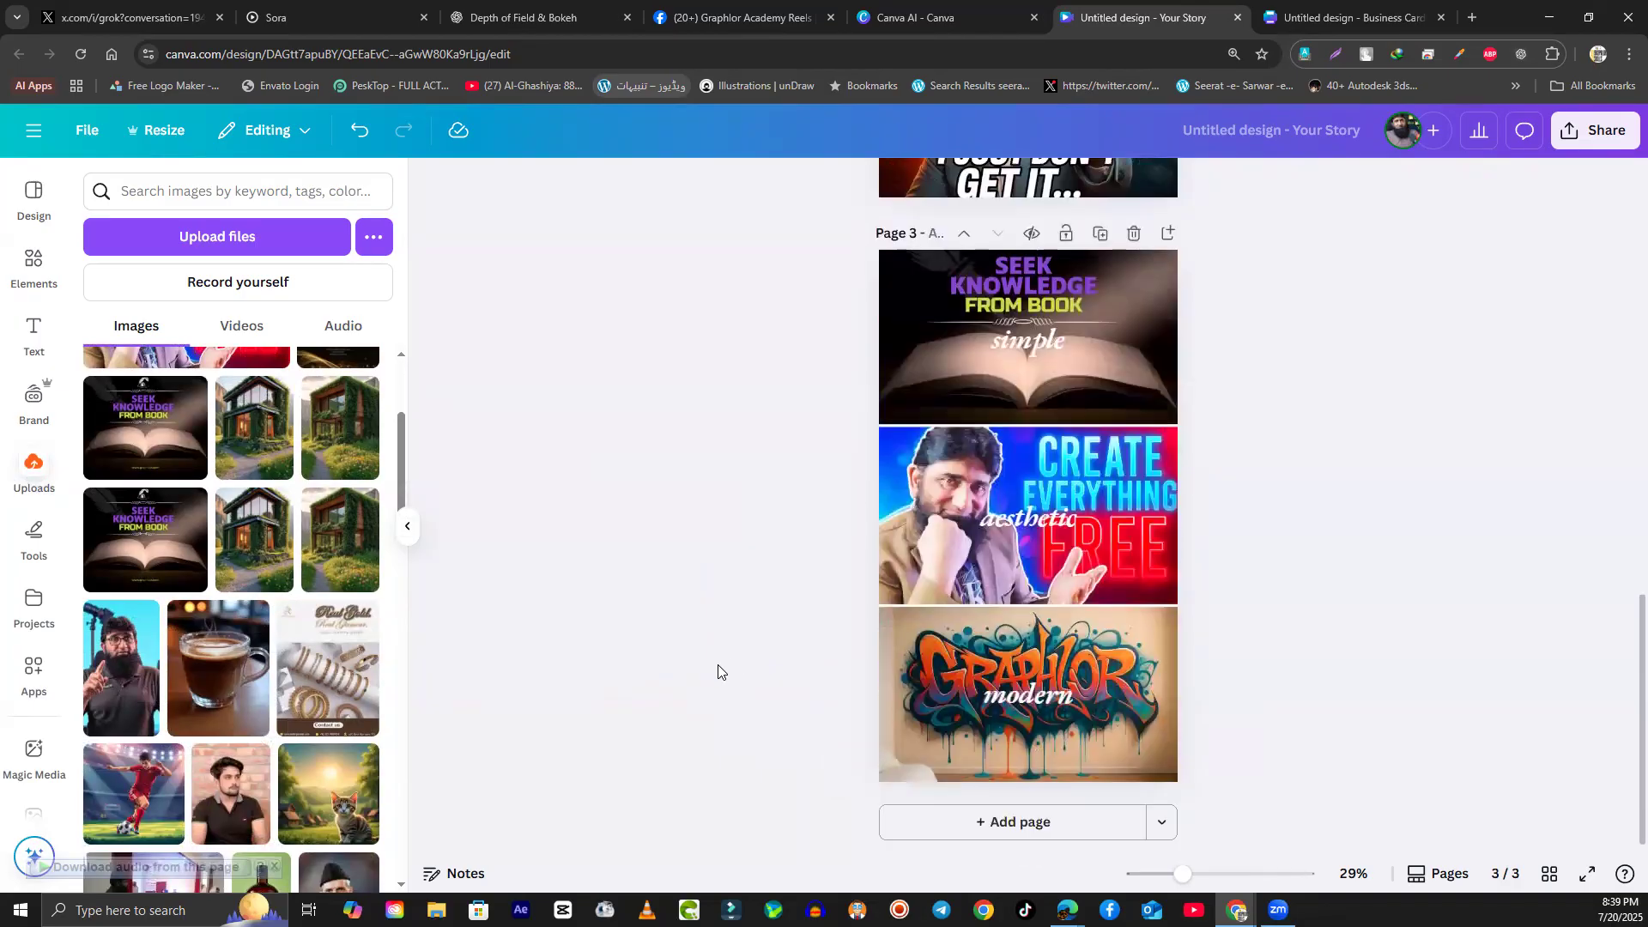
Step: Add page 4 and apply the Beige Minimalist Interior Design Moodboard Photo Collage template to it
click(1019, 823)
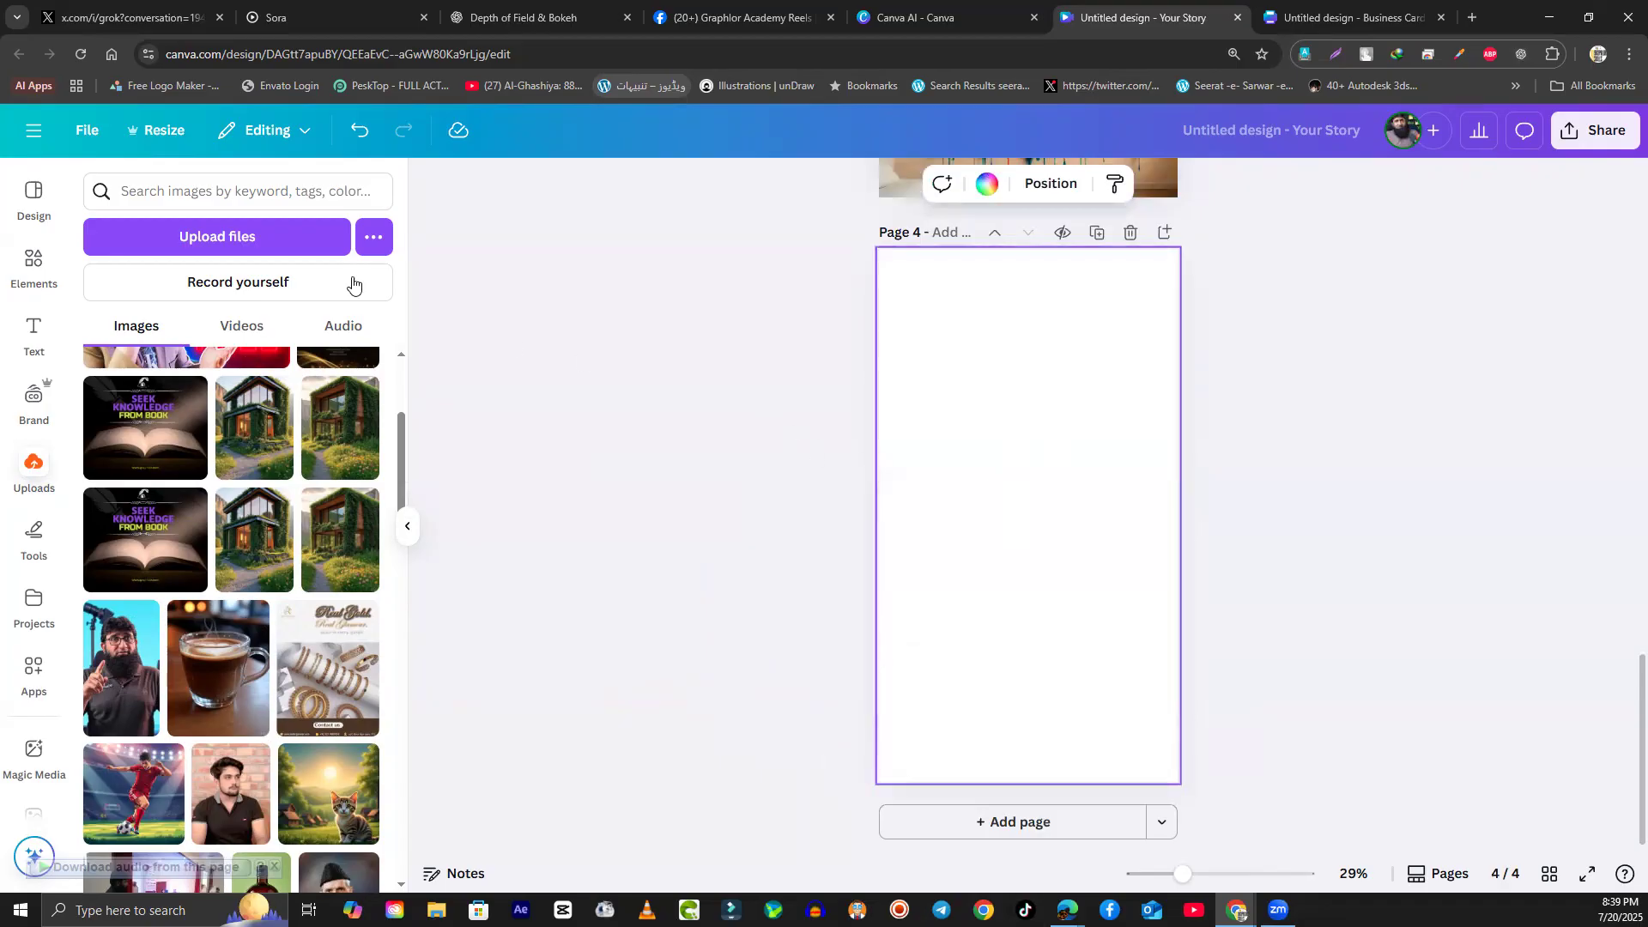
click(17, 206)
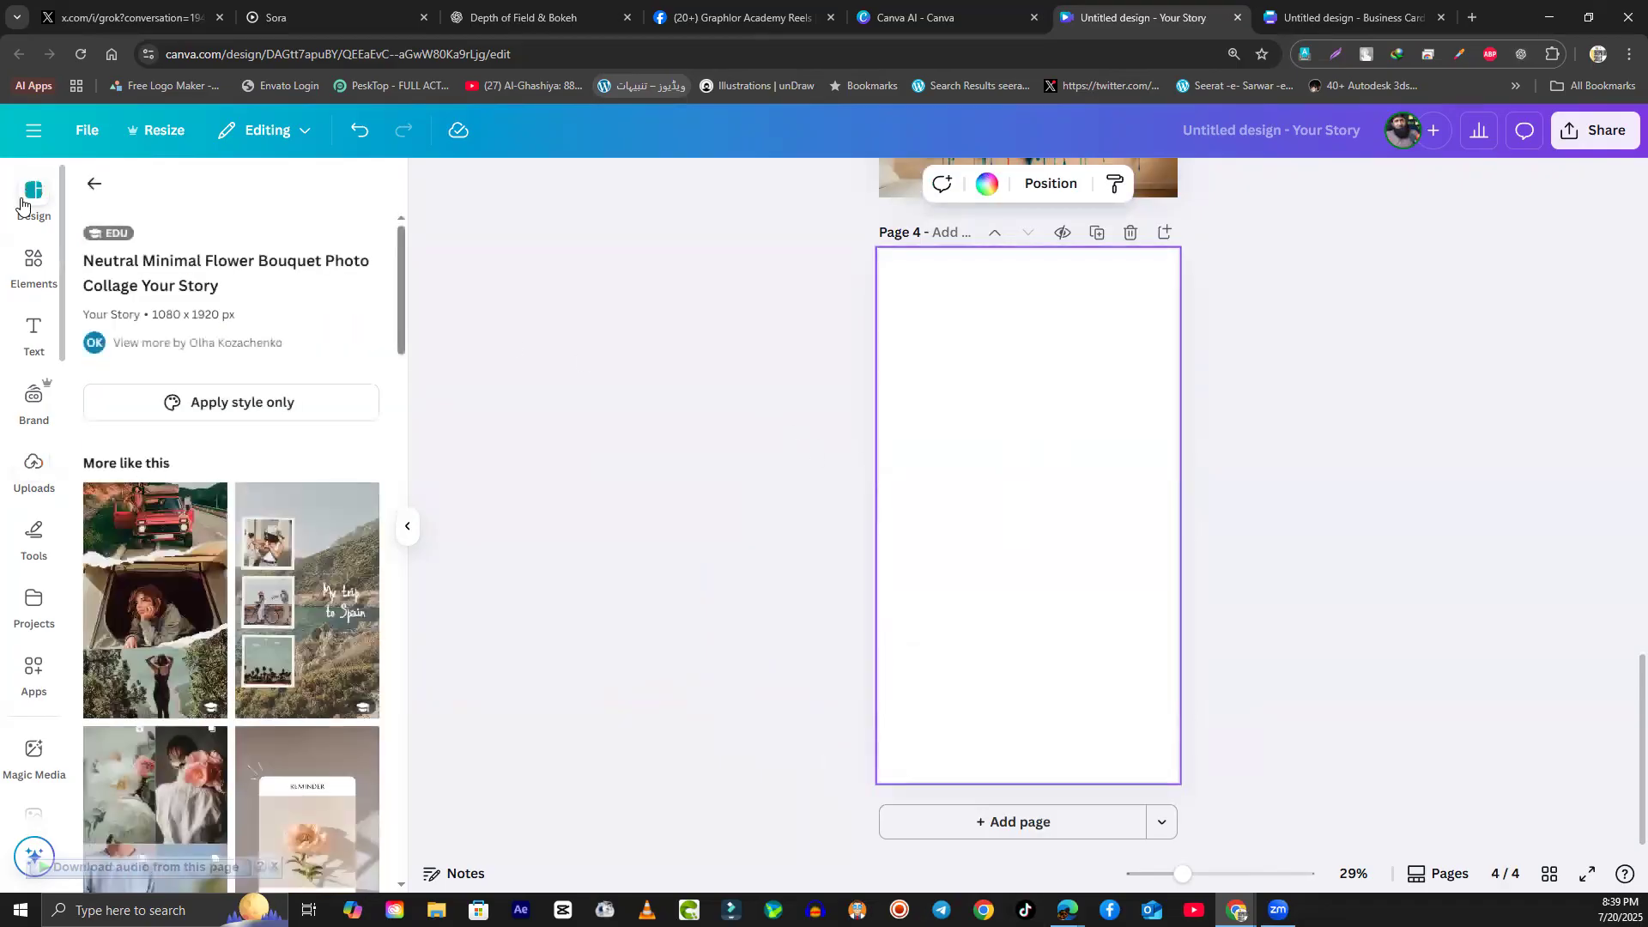
scroll(329, 684, down, 4)
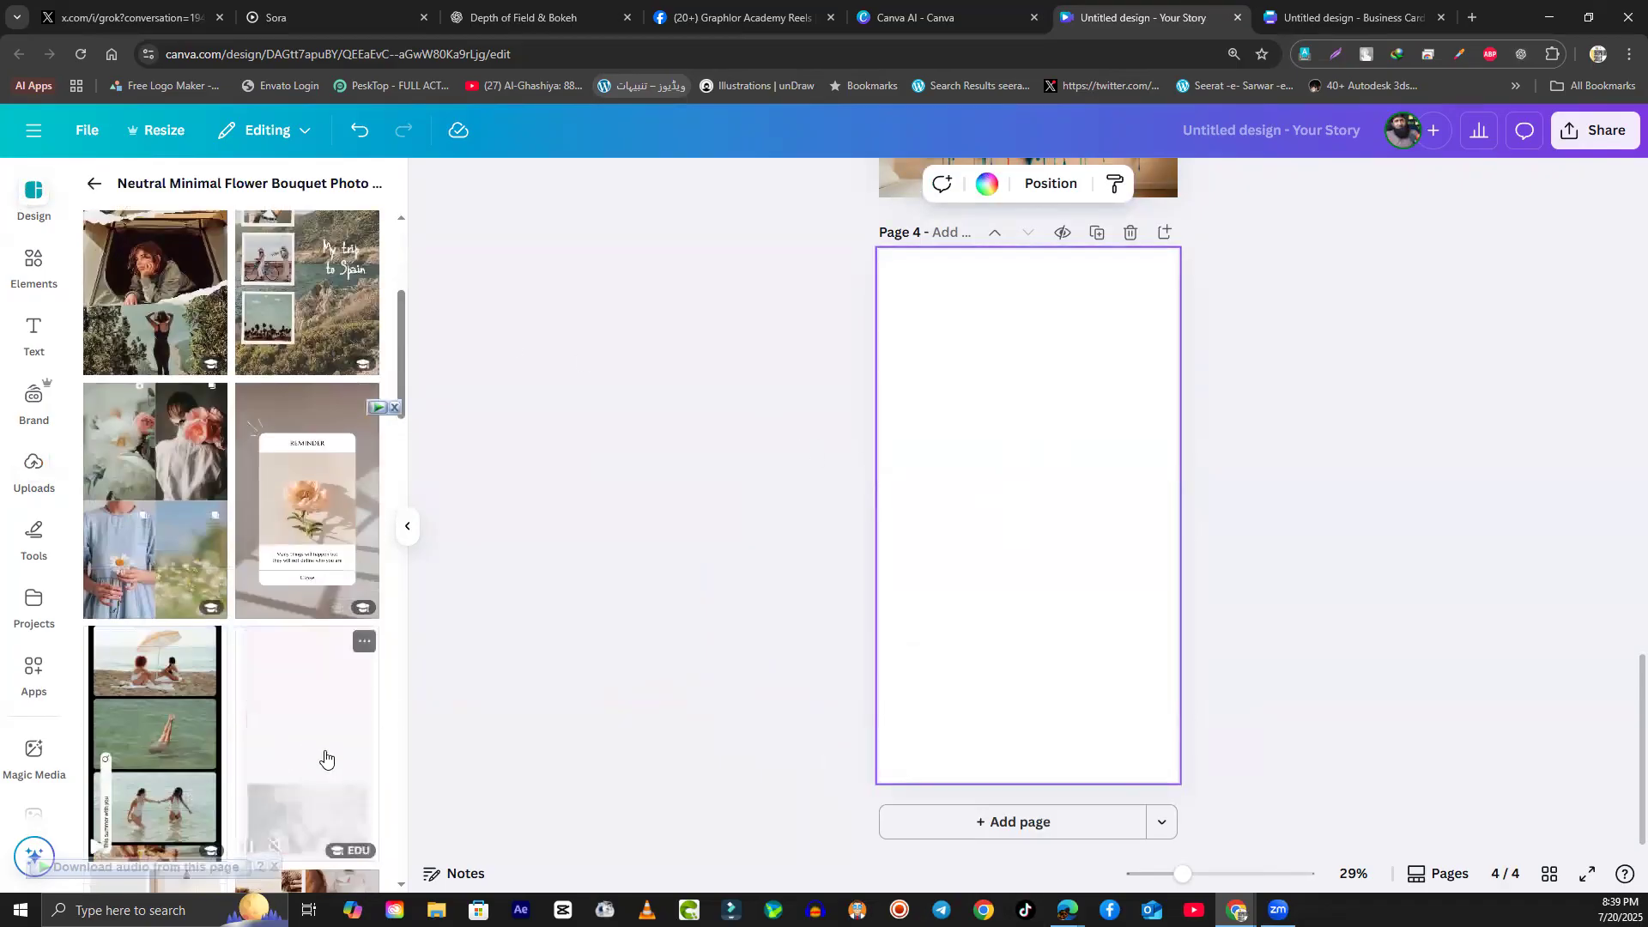
scroll(257, 759, down, 5)
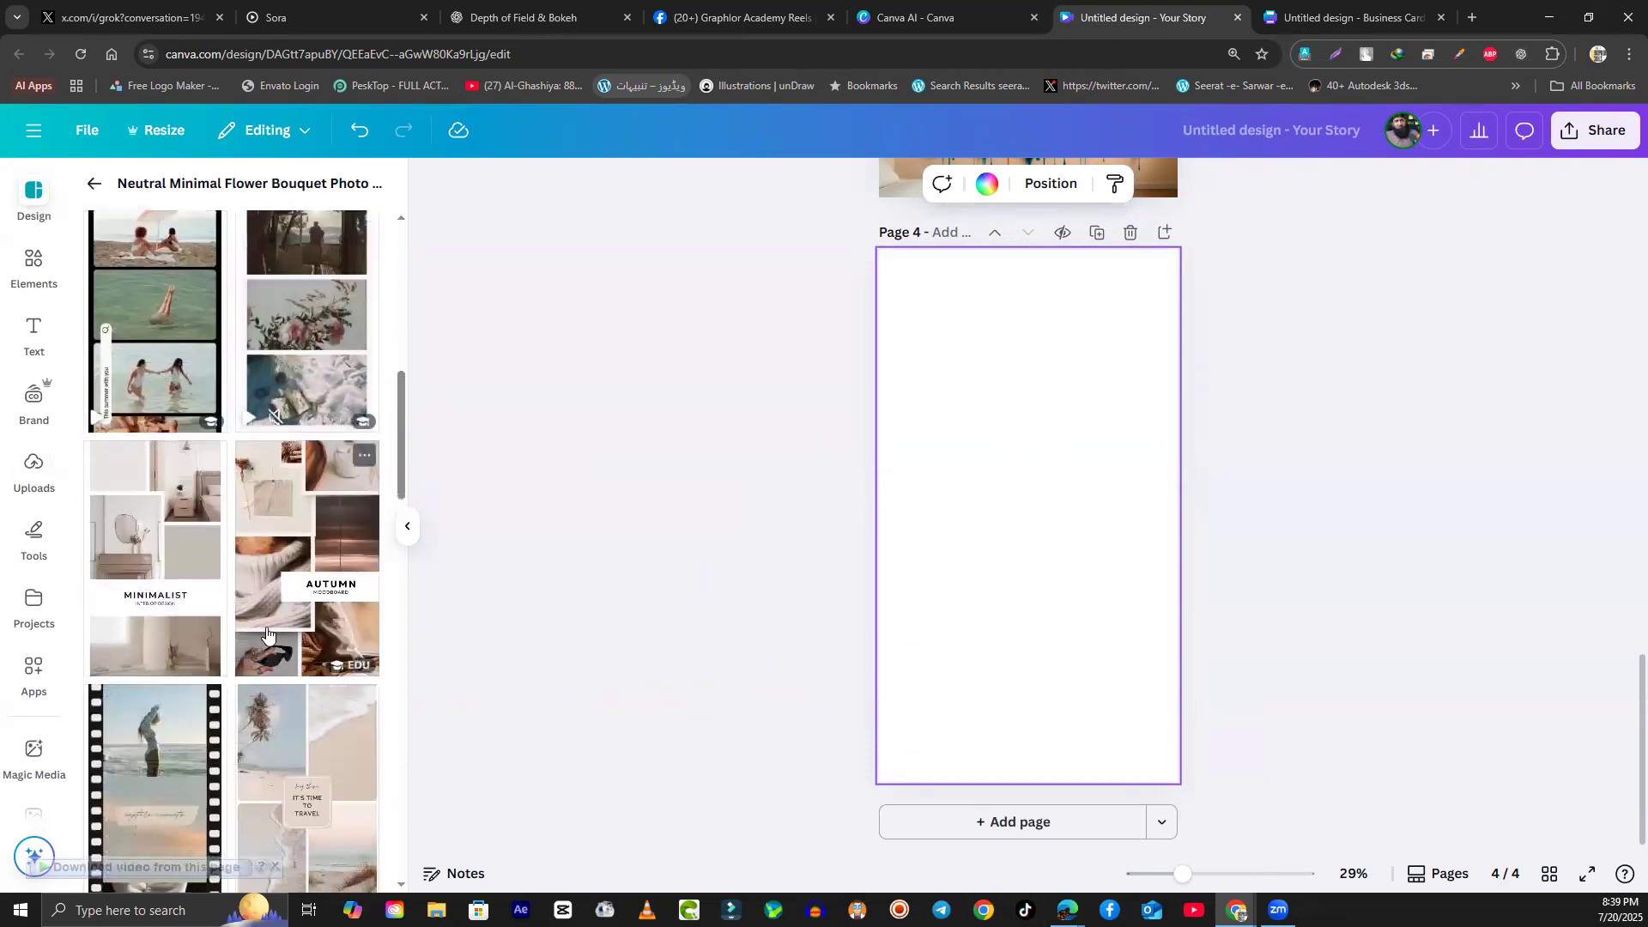
click(177, 510)
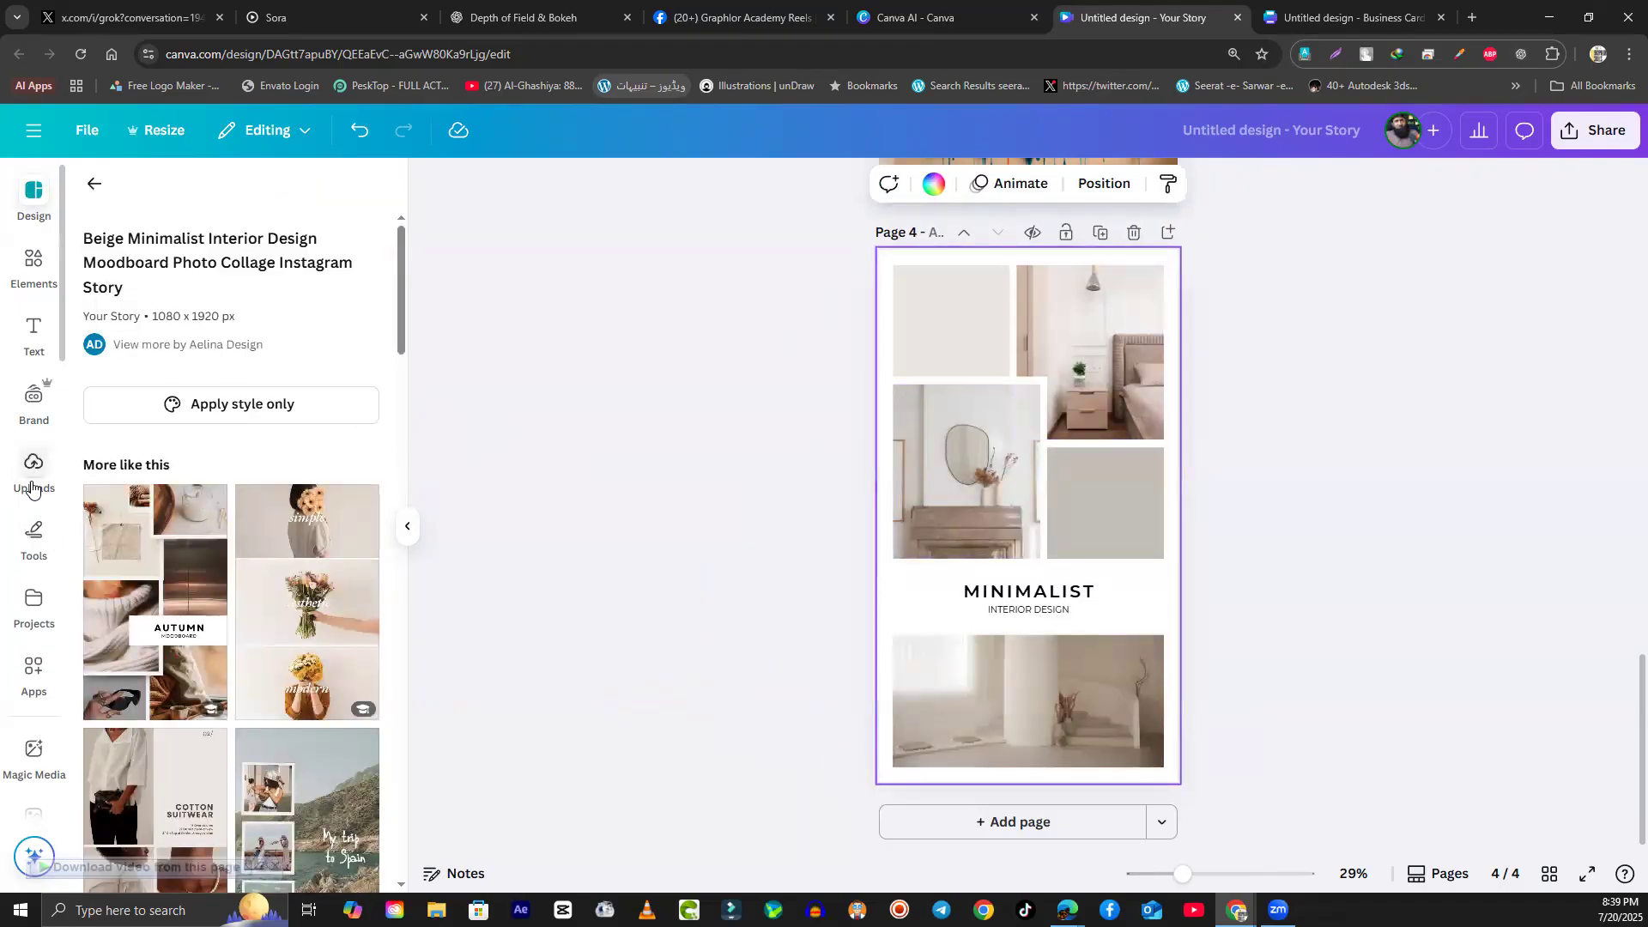
Step: Replace page 4's upper photo with the Seek Knowledge image, the middle one with the ivy-covered house and the bottom one with the coffee cup
click(32, 488)
drag(152, 446, 1090, 384)
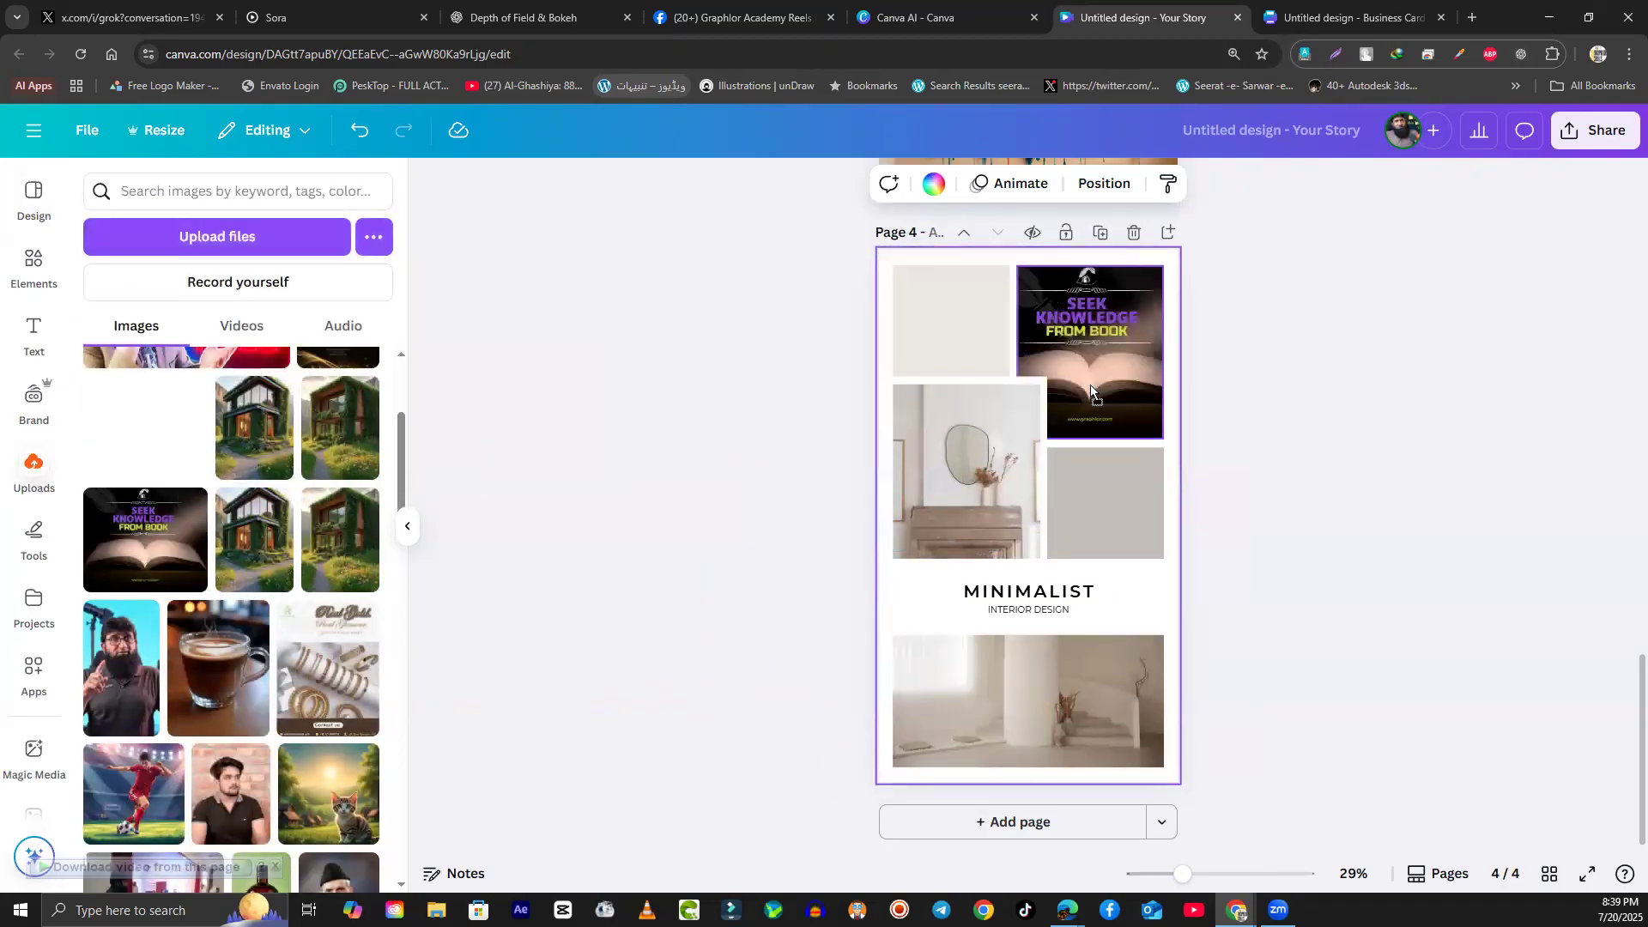
drag(257, 524, 985, 452)
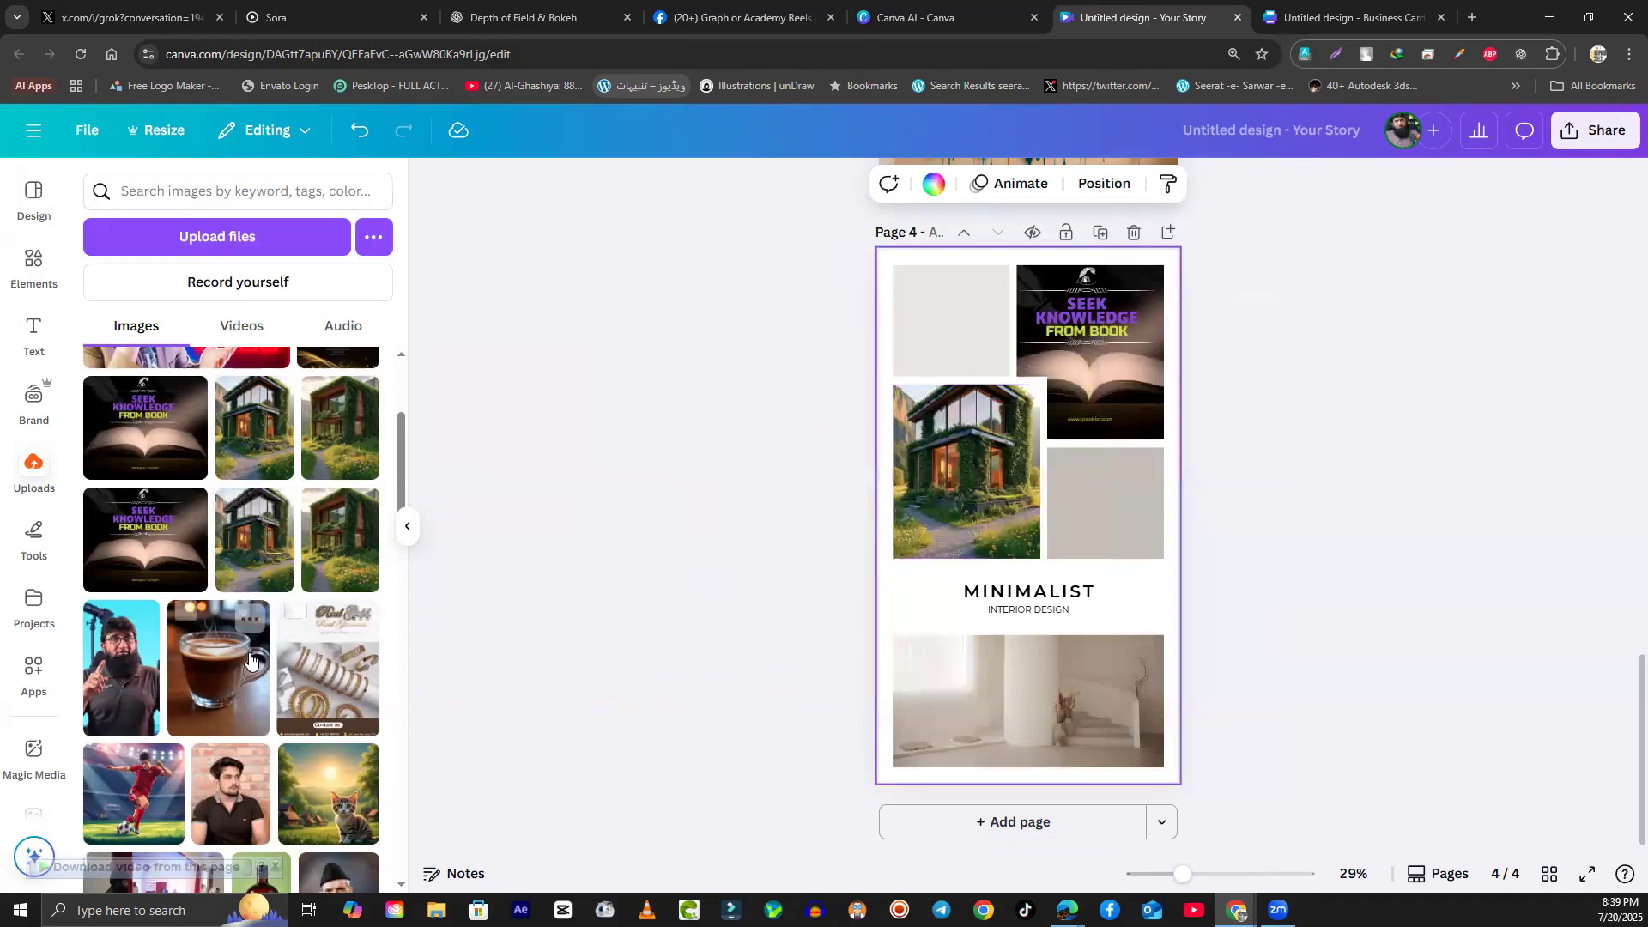
drag(250, 659, 1054, 677)
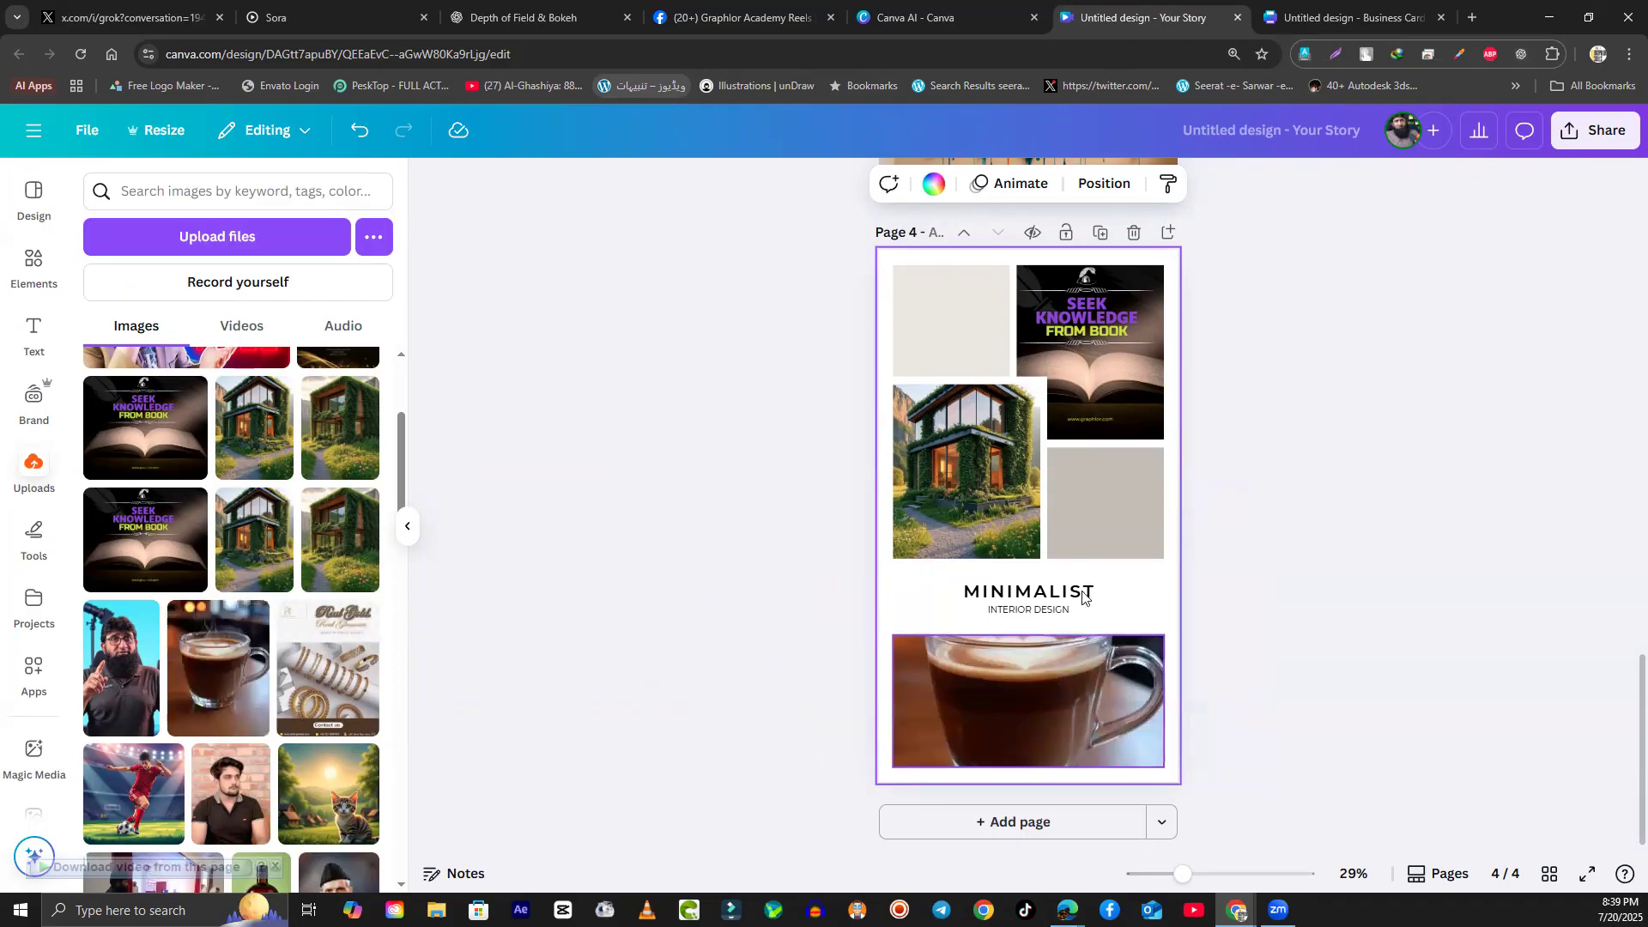
Step: Try deleting a plain colour block from the collage on page 4
click(1105, 534)
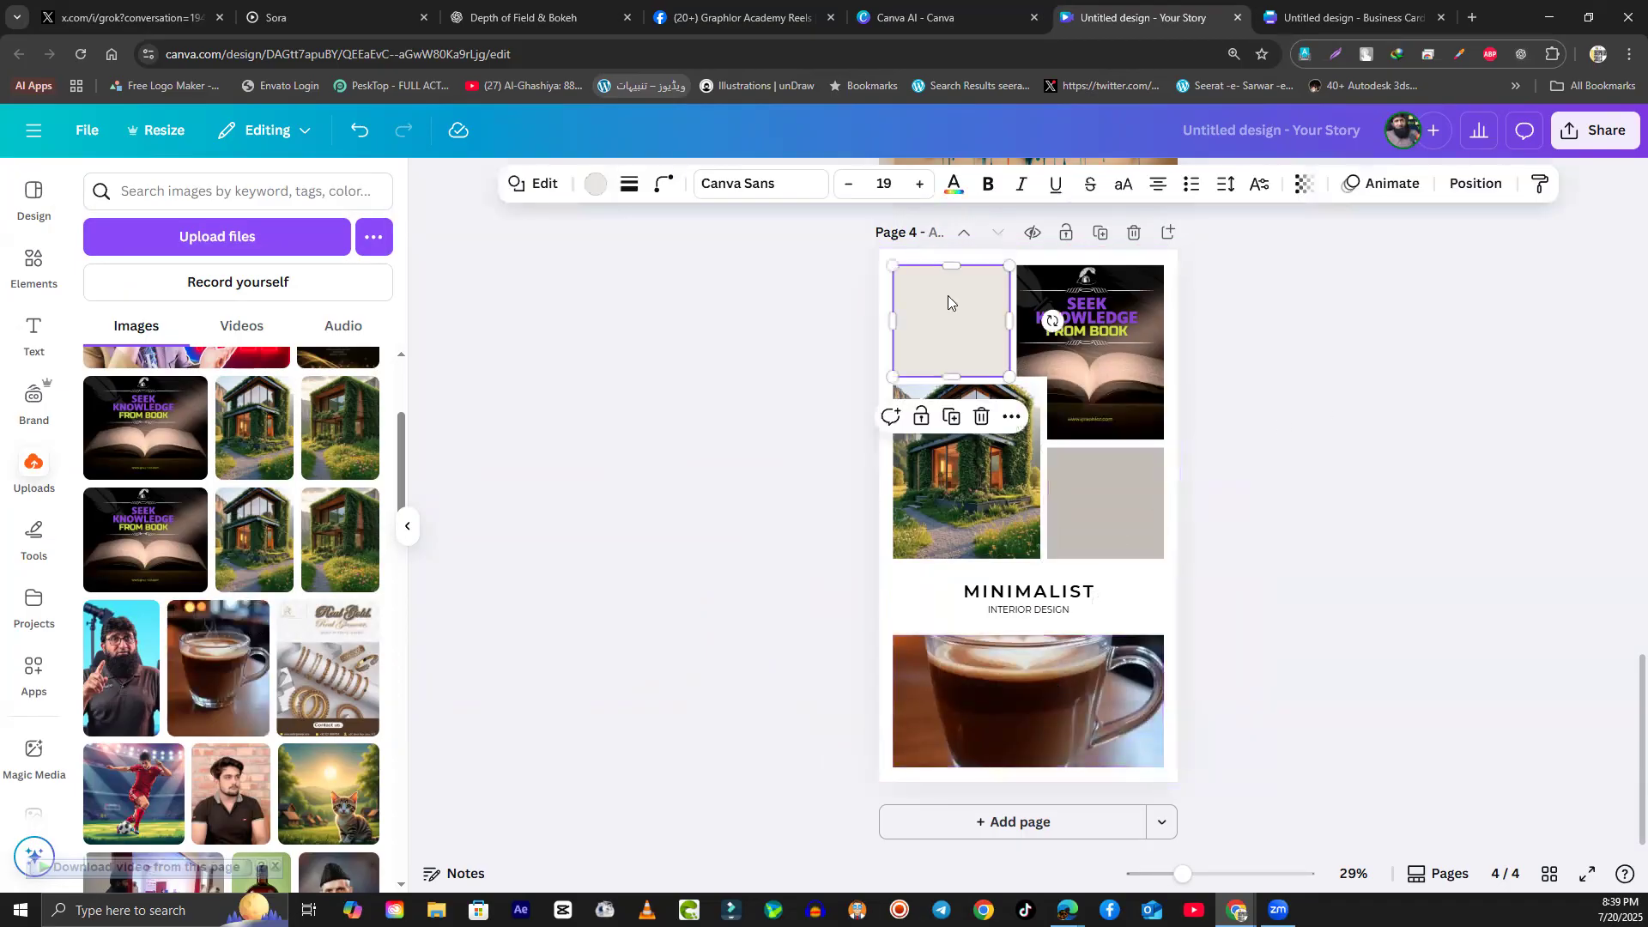
key(Delete)
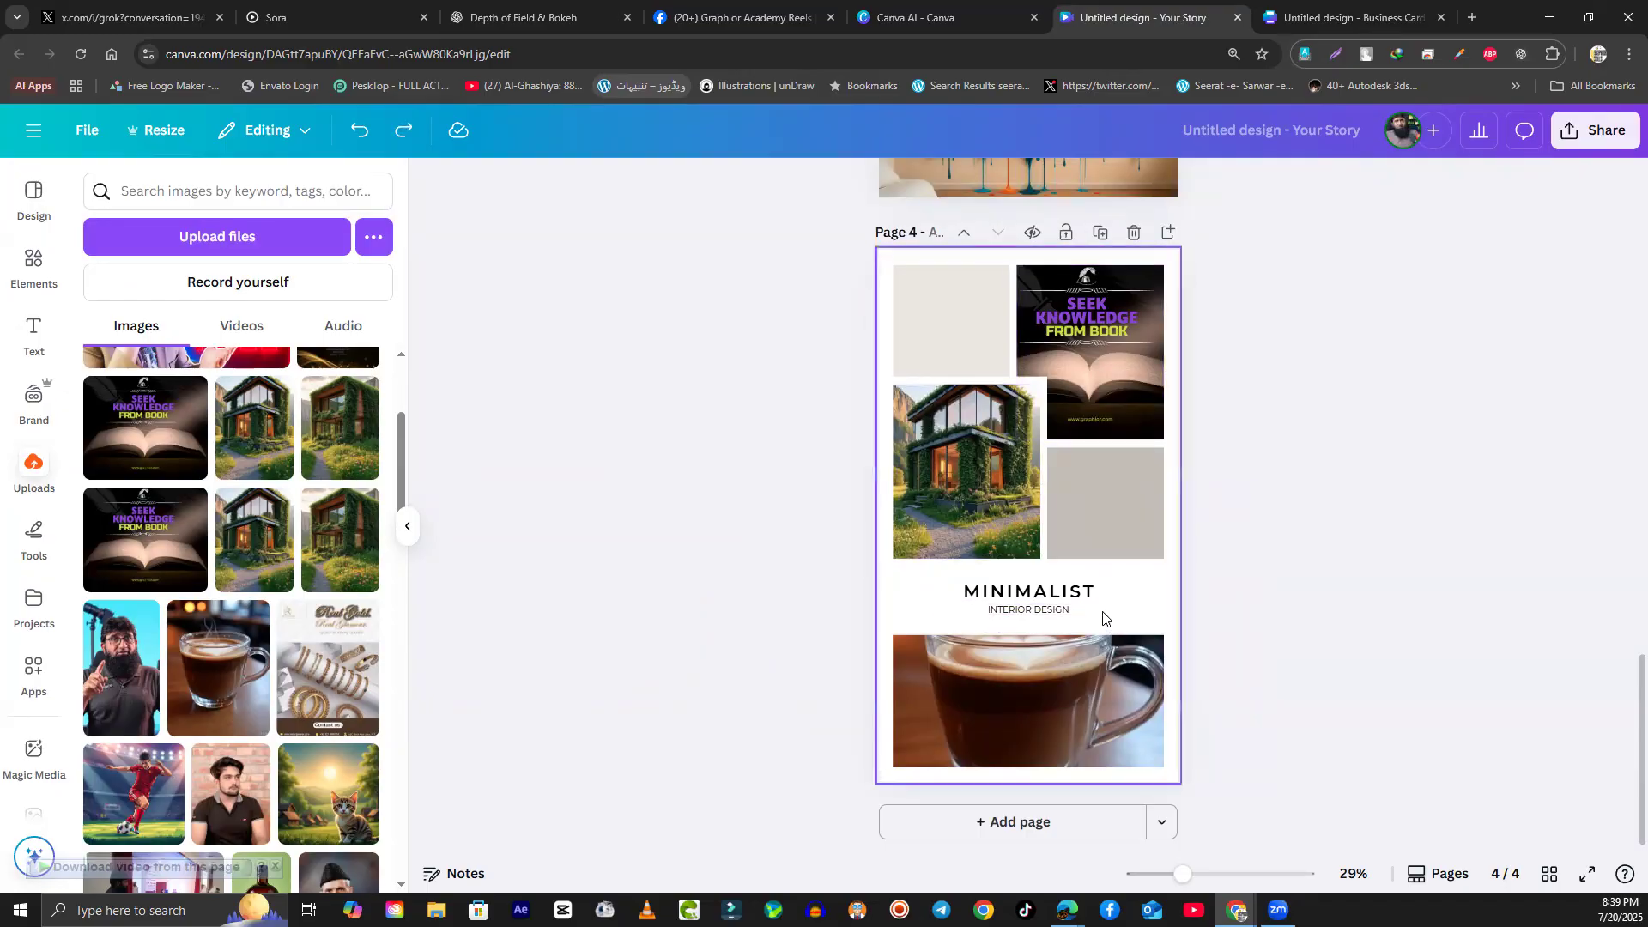
Step: Recolour page 4's two plain collage blocks using the document colours: light orange for the upper block and darker orange for the lower one
click(1121, 500)
click(964, 343)
click(1090, 465)
click(946, 343)
click(1098, 524)
click(944, 335)
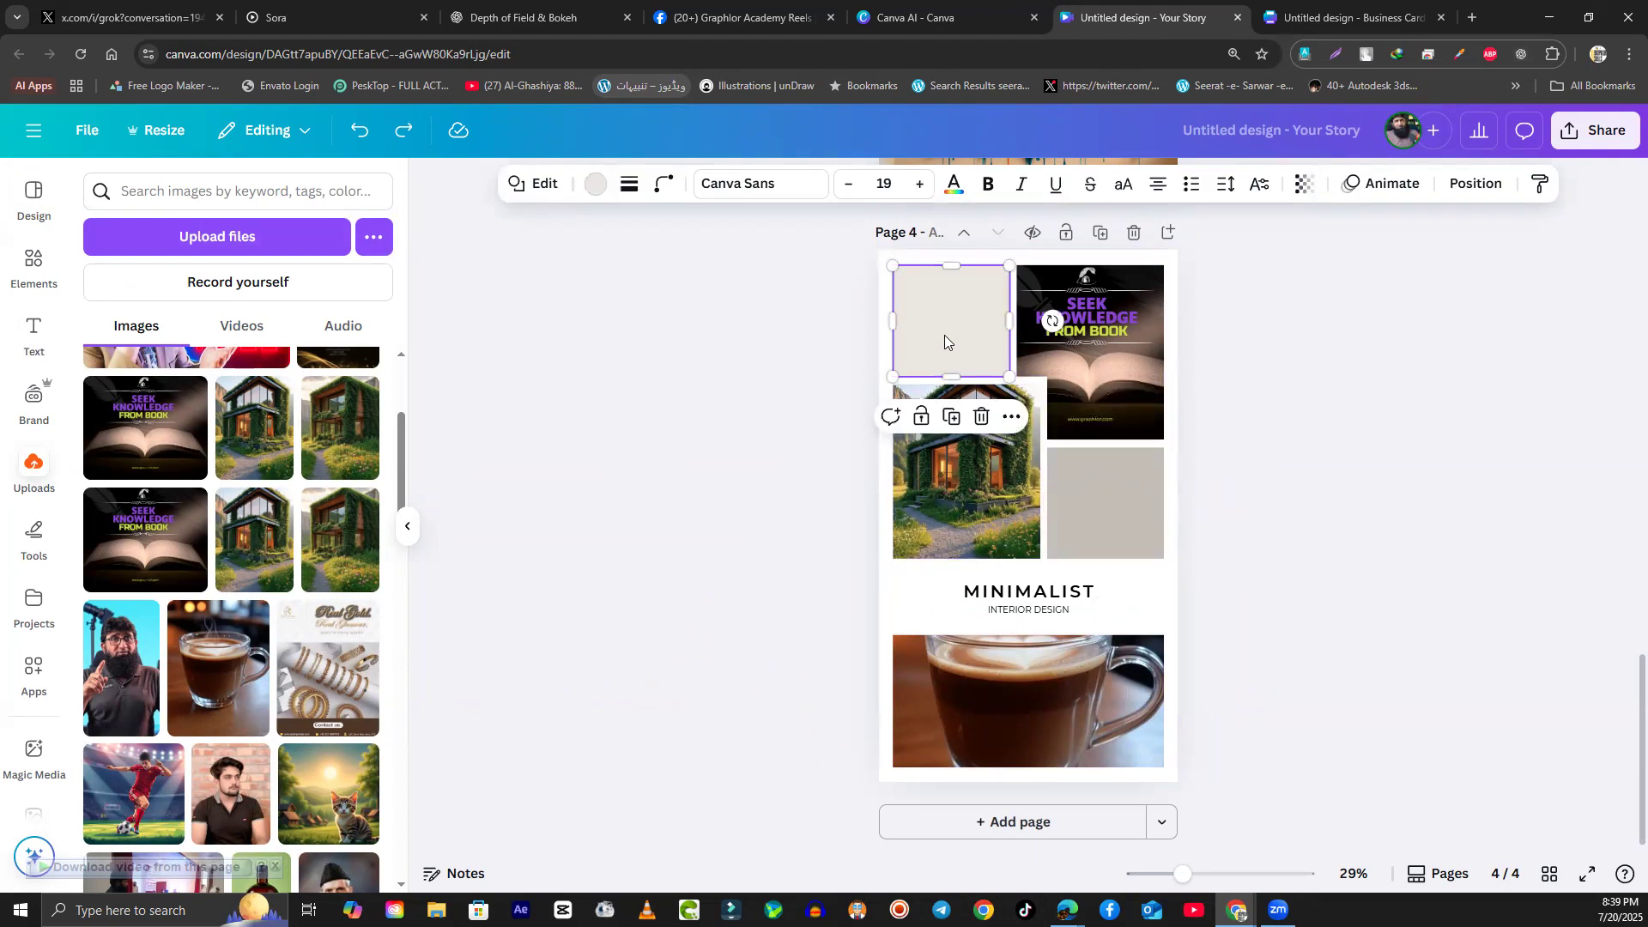
click(592, 187)
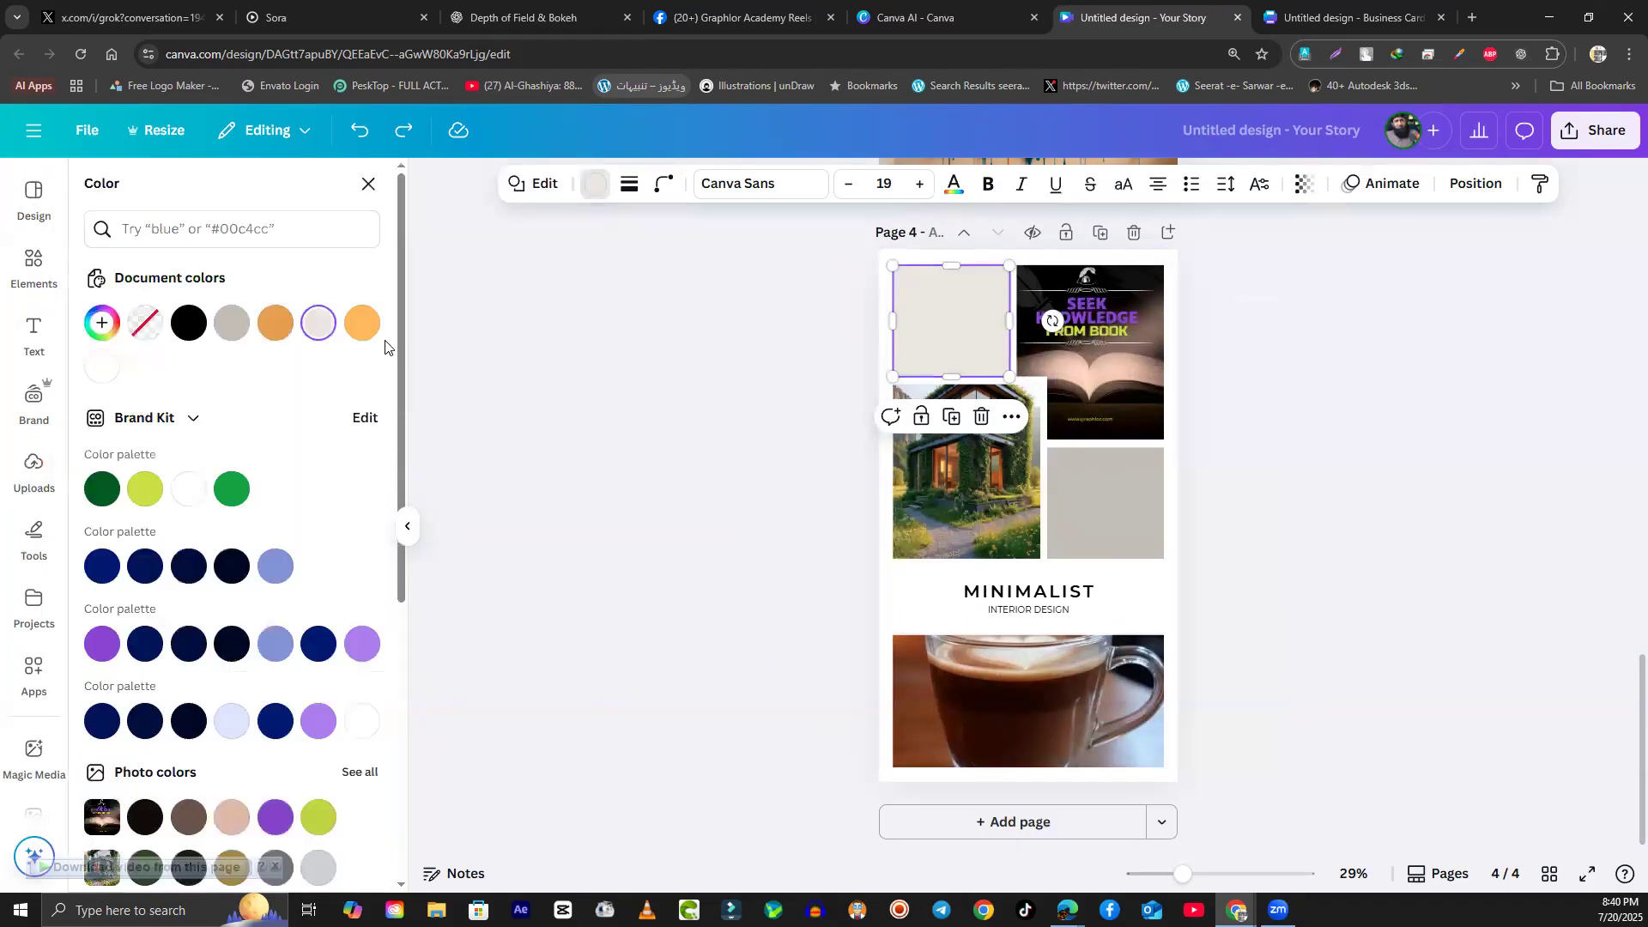
click(362, 331)
click(1112, 501)
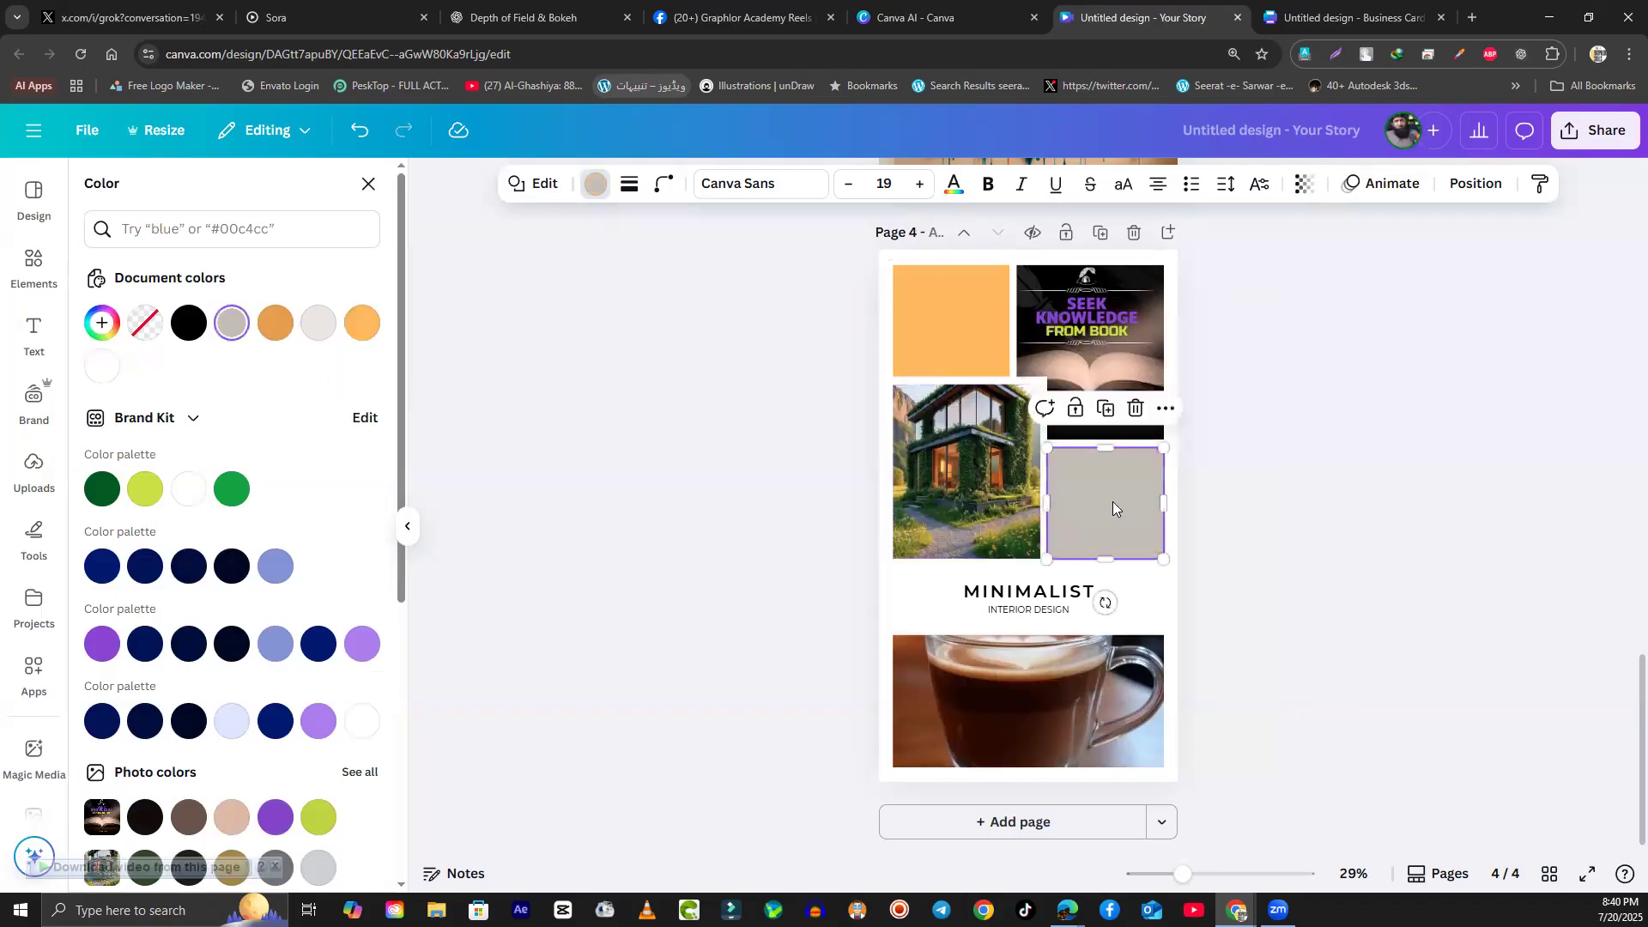
click(276, 323)
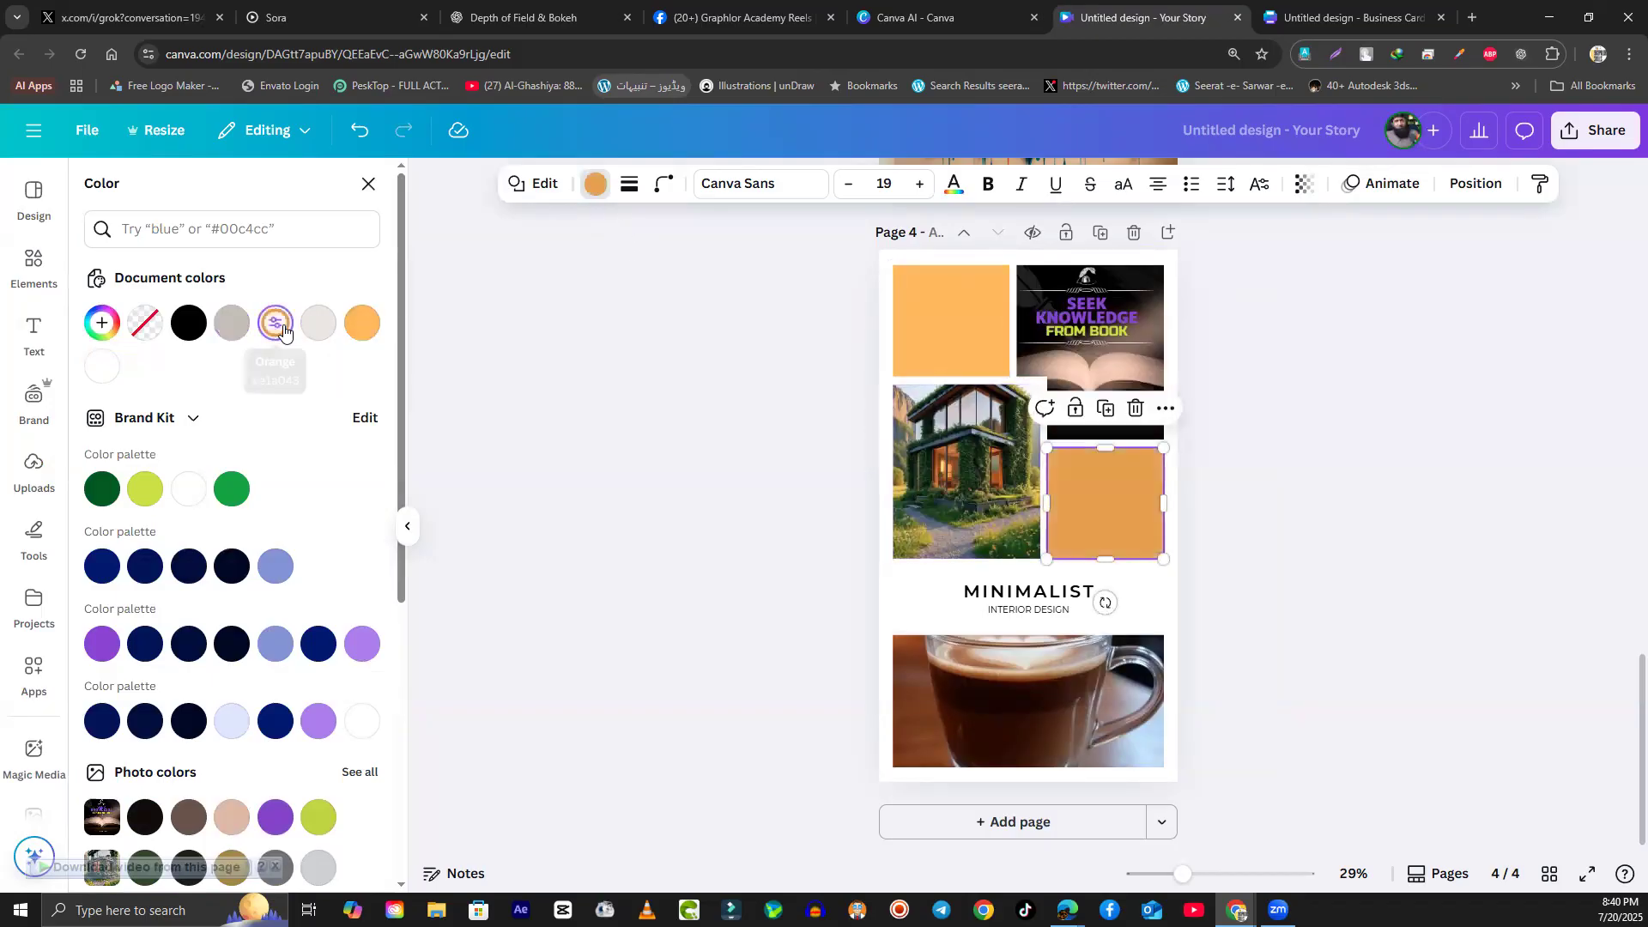
click(694, 408)
click(693, 408)
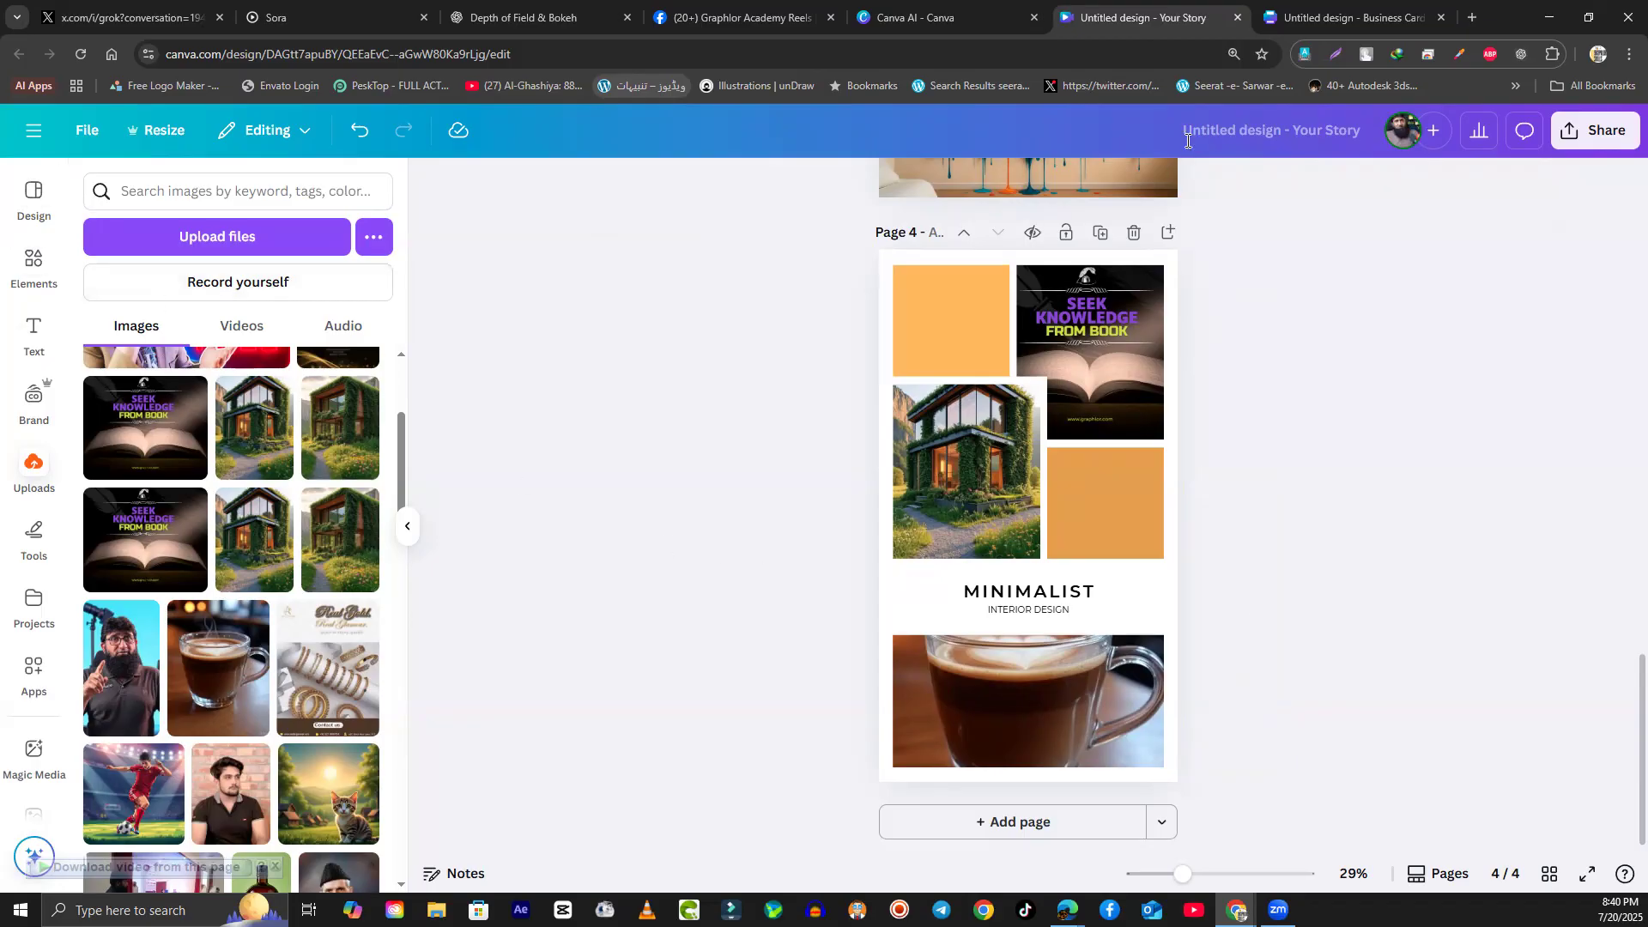
Step: Create a new TikTok Video design from the popular social media formats
click(901, 21)
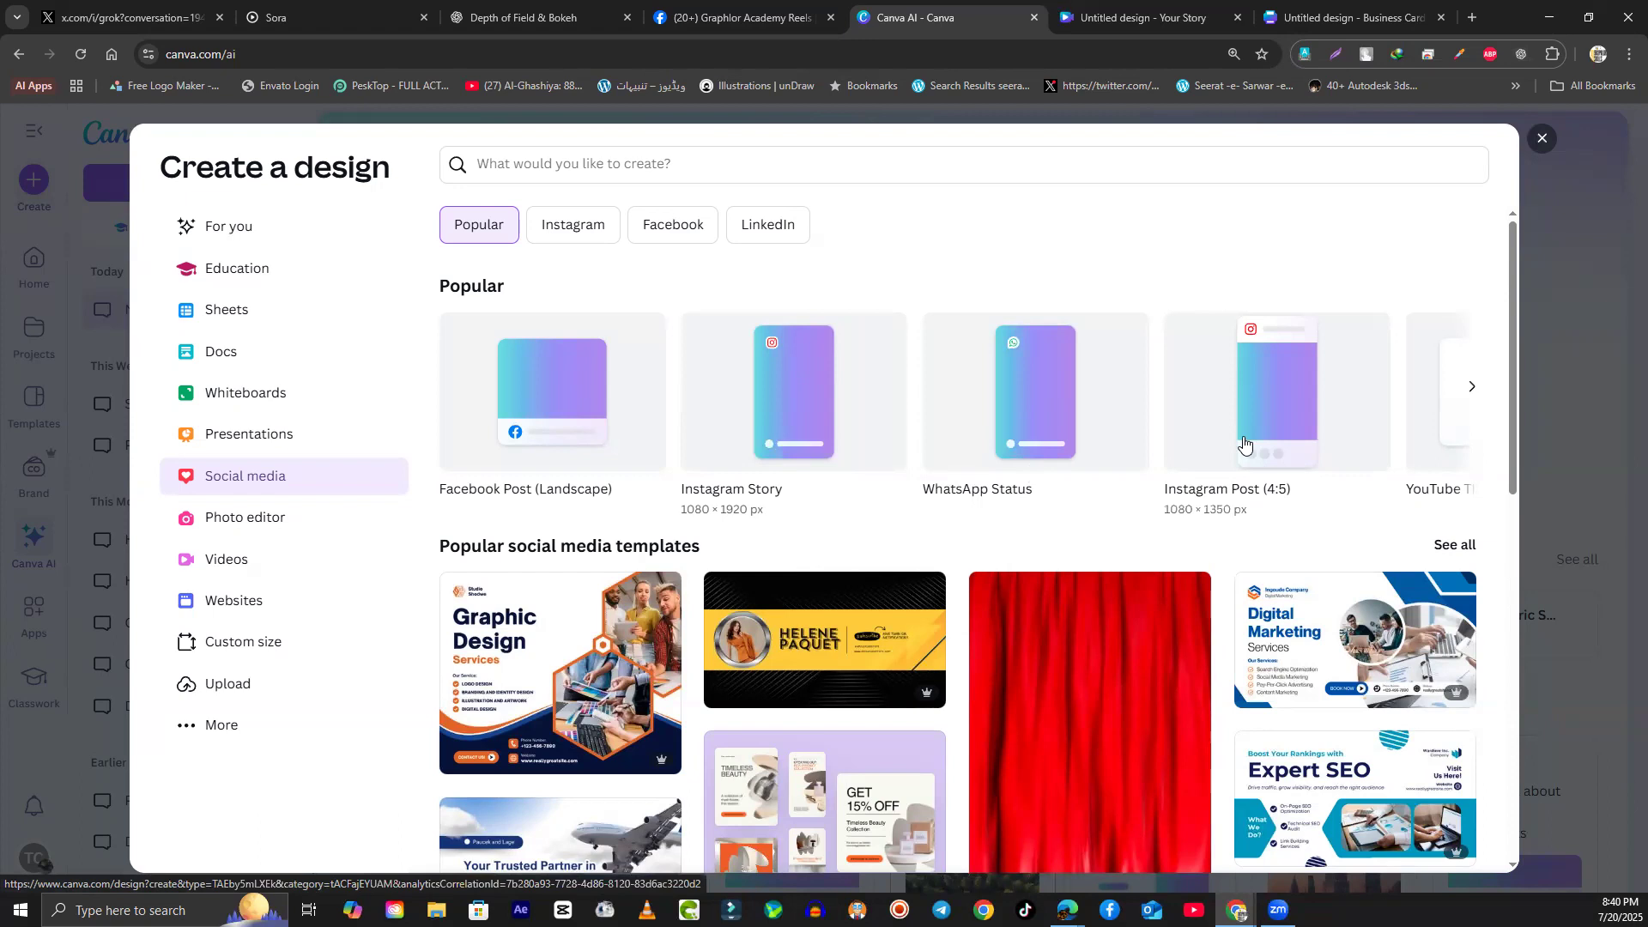
click(1471, 388)
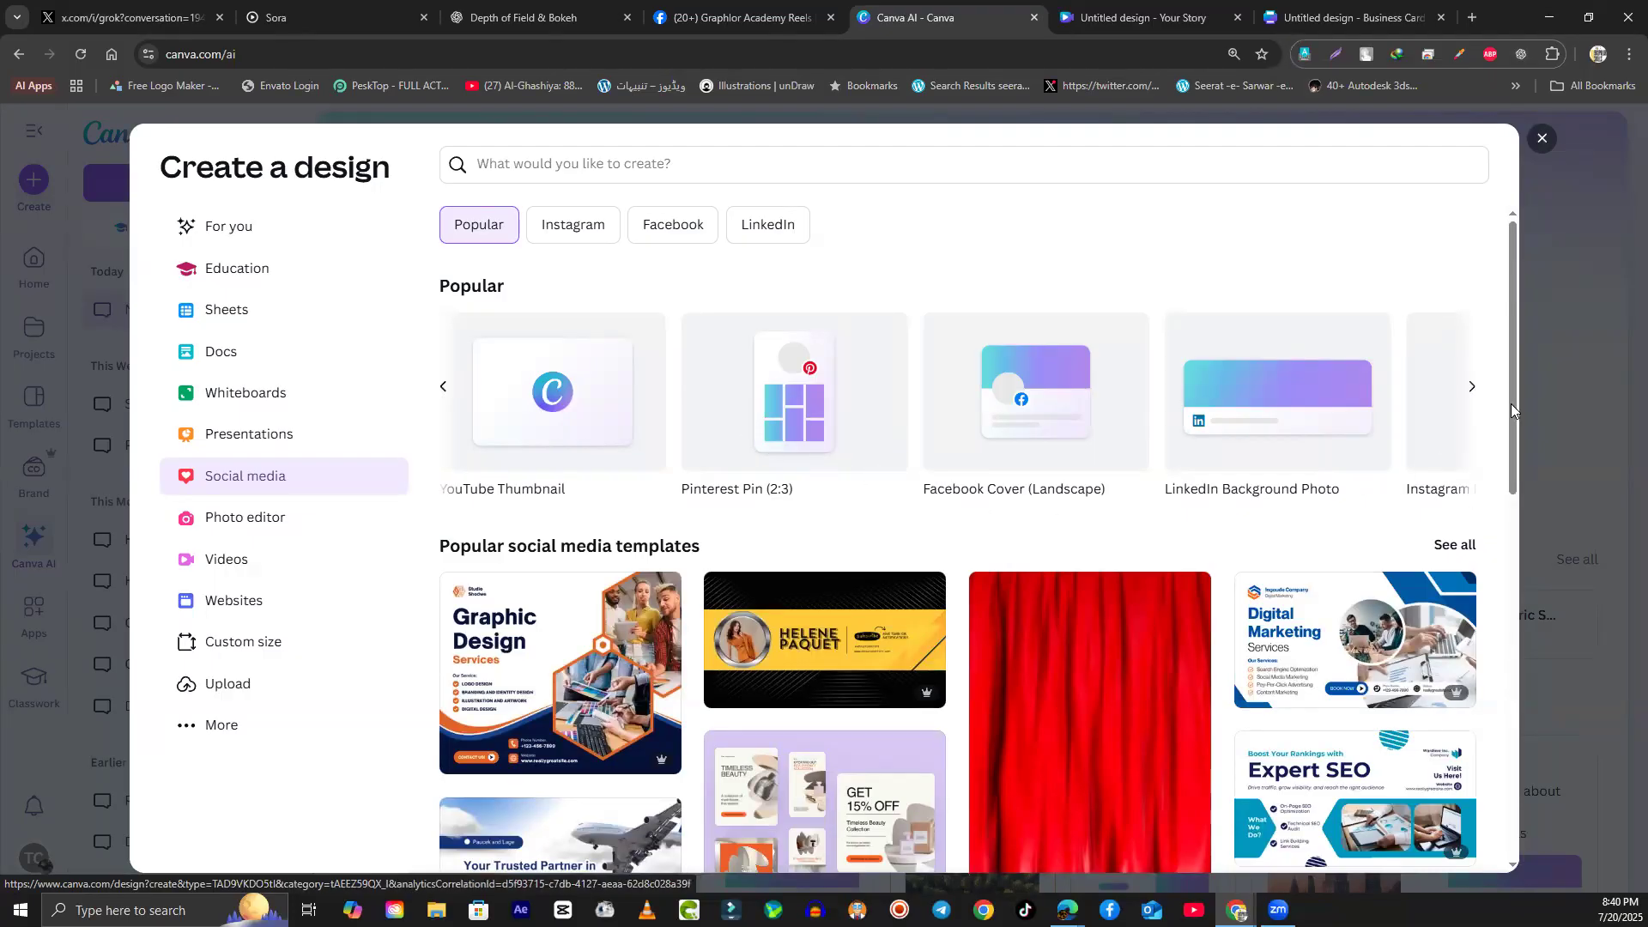
click(1471, 386)
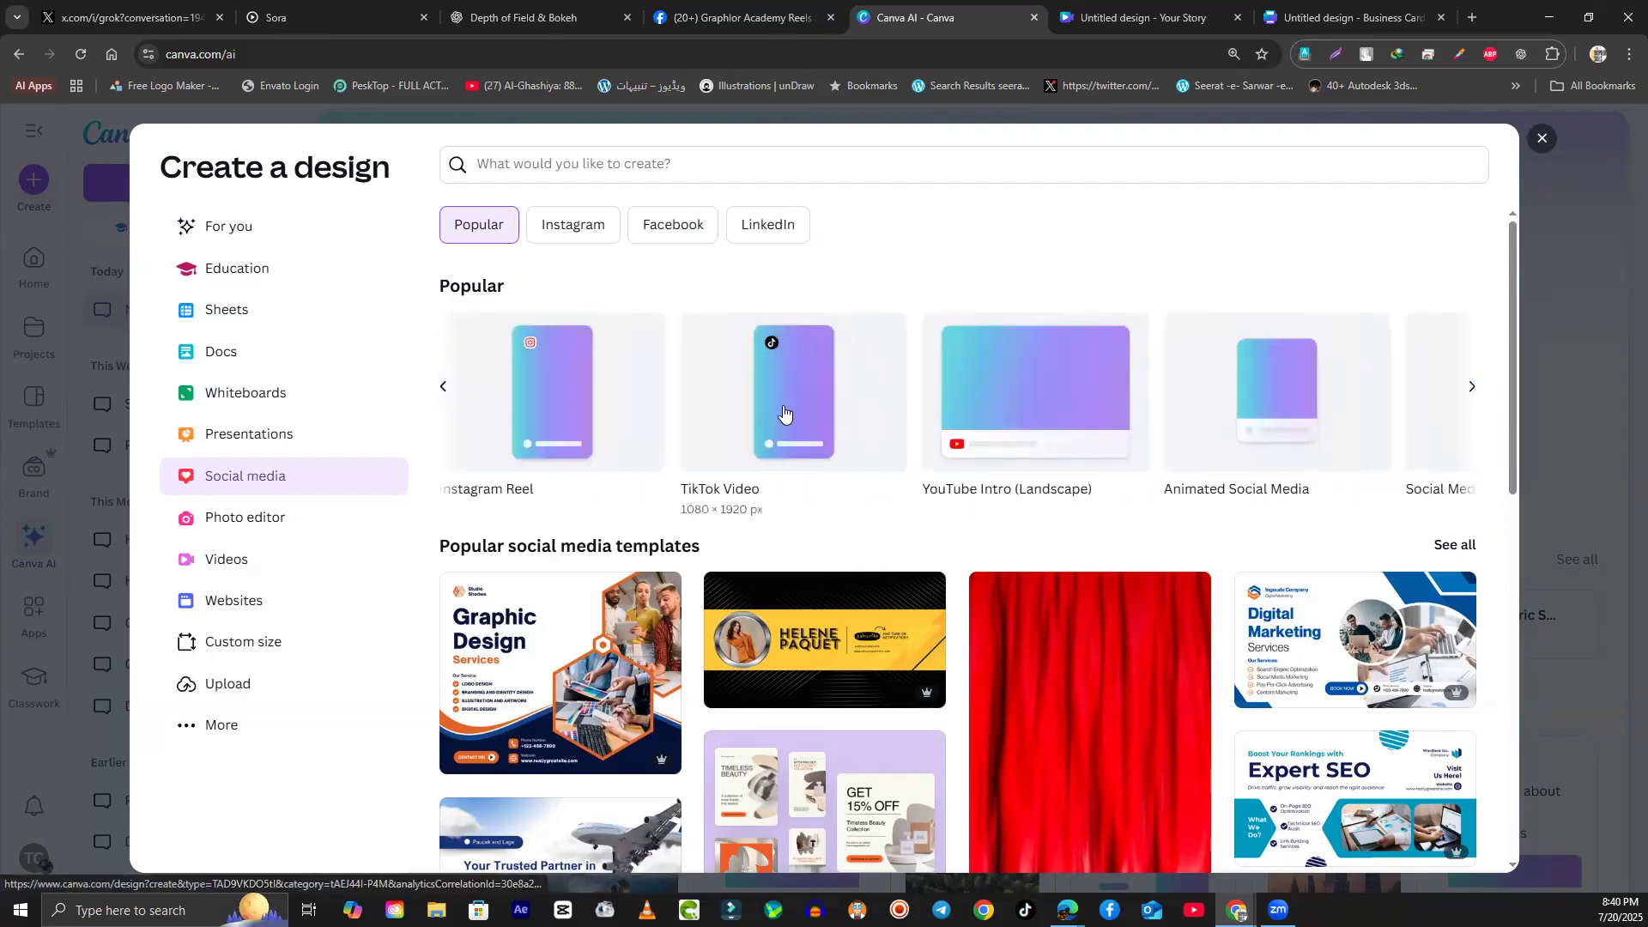
click(812, 391)
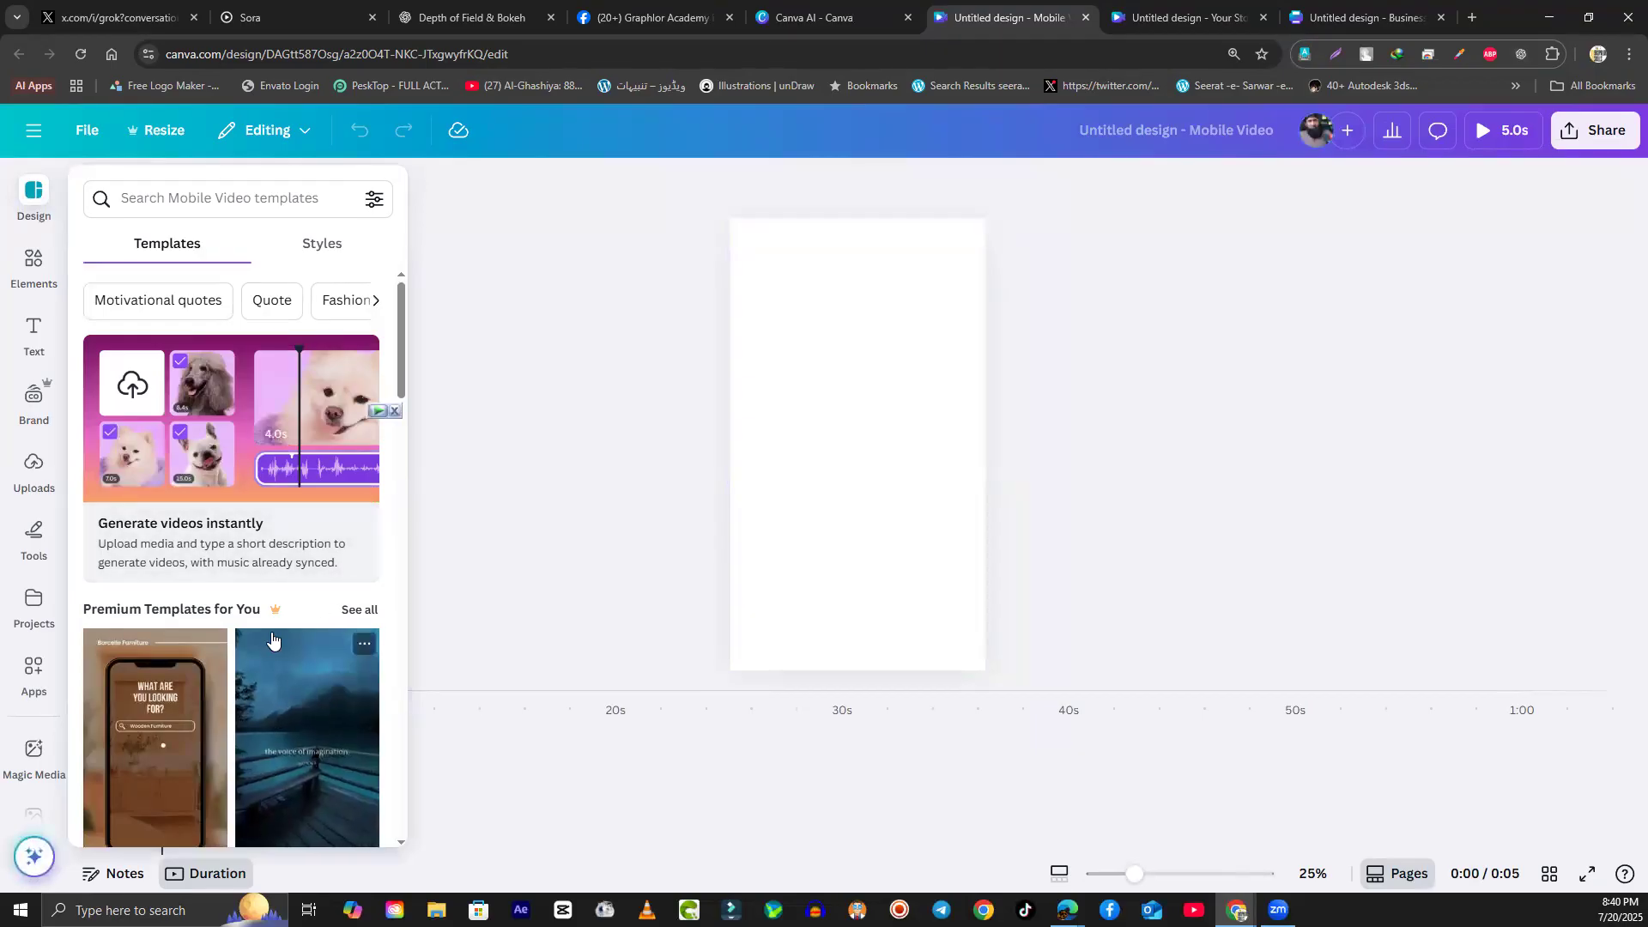
Step: Browse the mobile video templates and apply the Blue Modern Minimalist Inspirational TikTok Video template to the blank page
scroll(273, 639, down, 4)
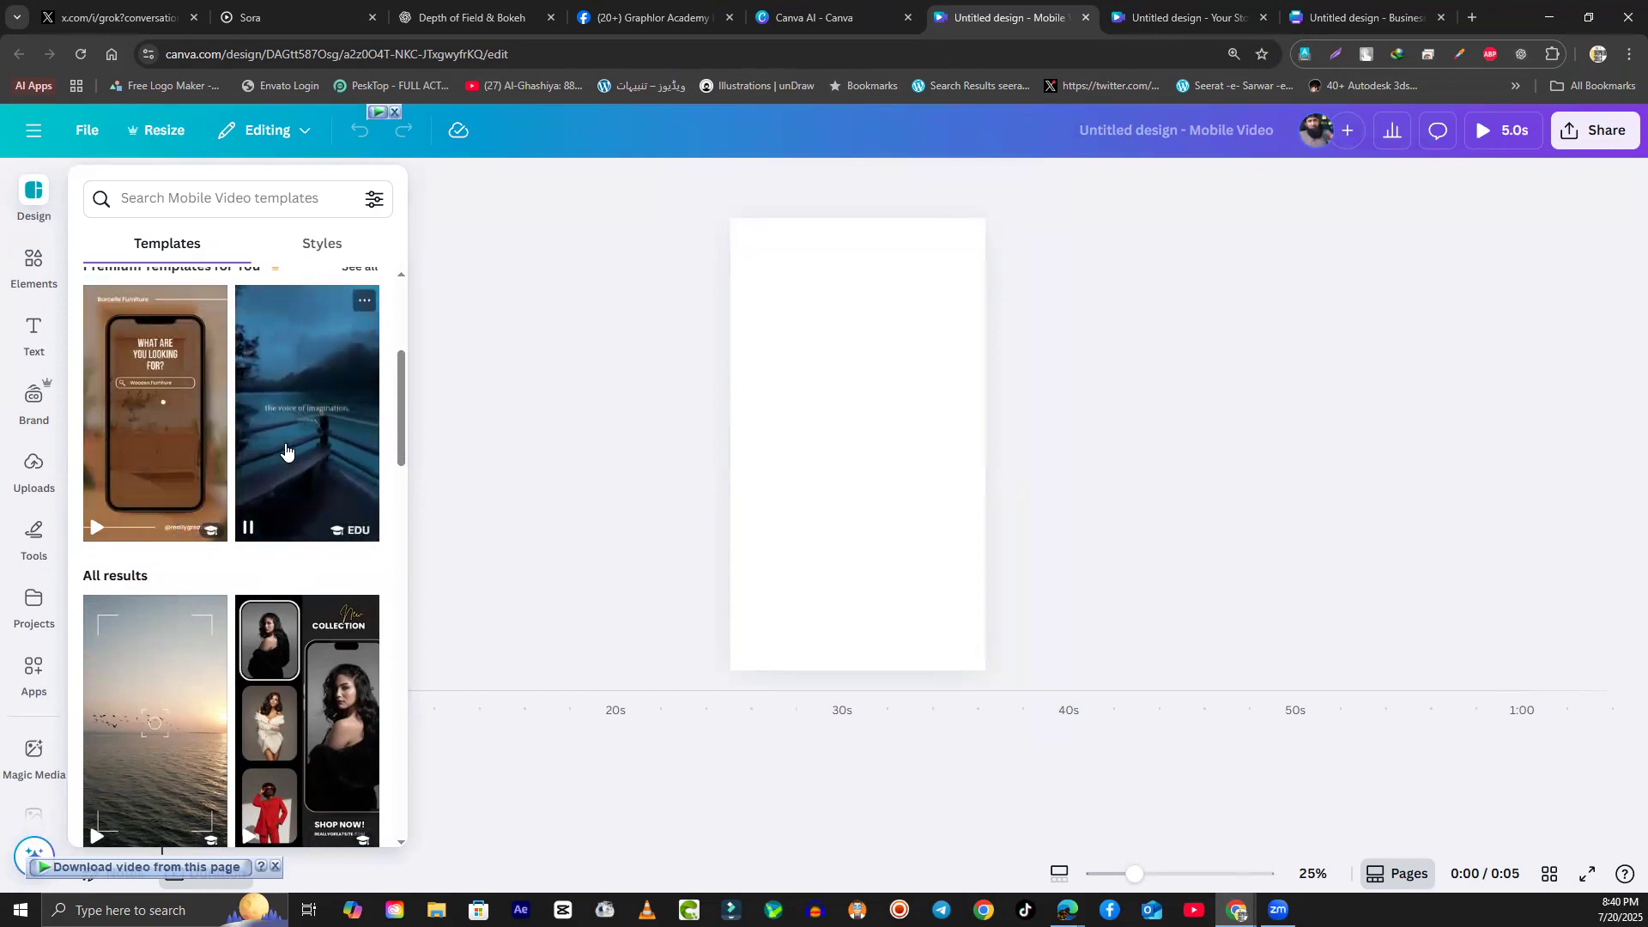
scroll(286, 448, down, 2)
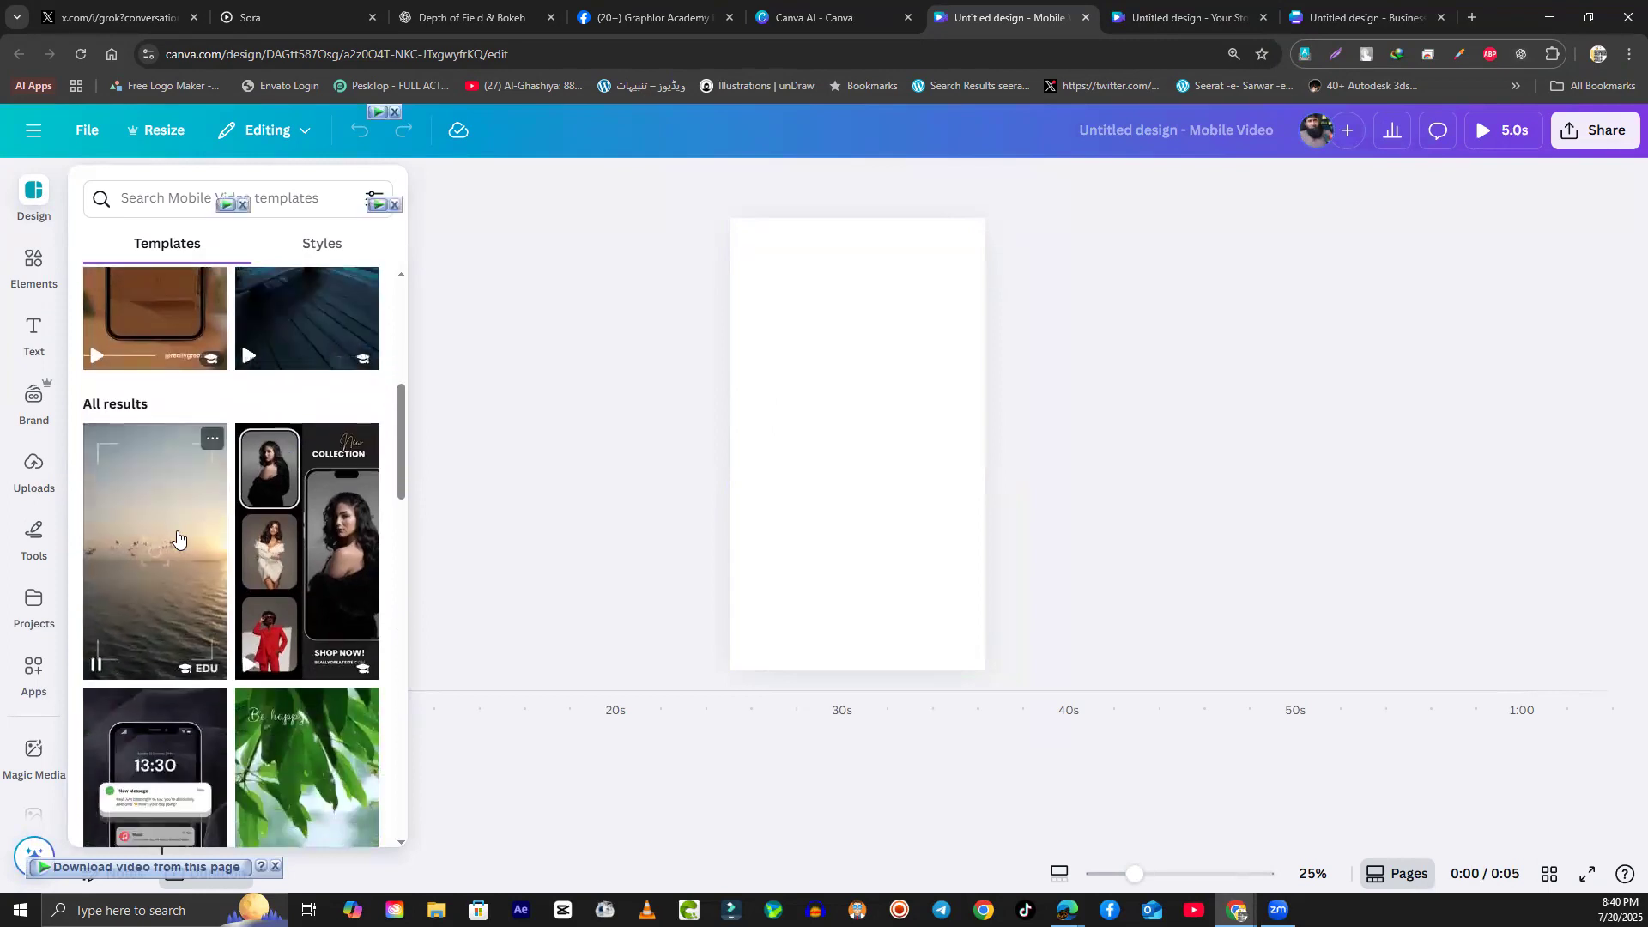
scroll(178, 538, down, 3)
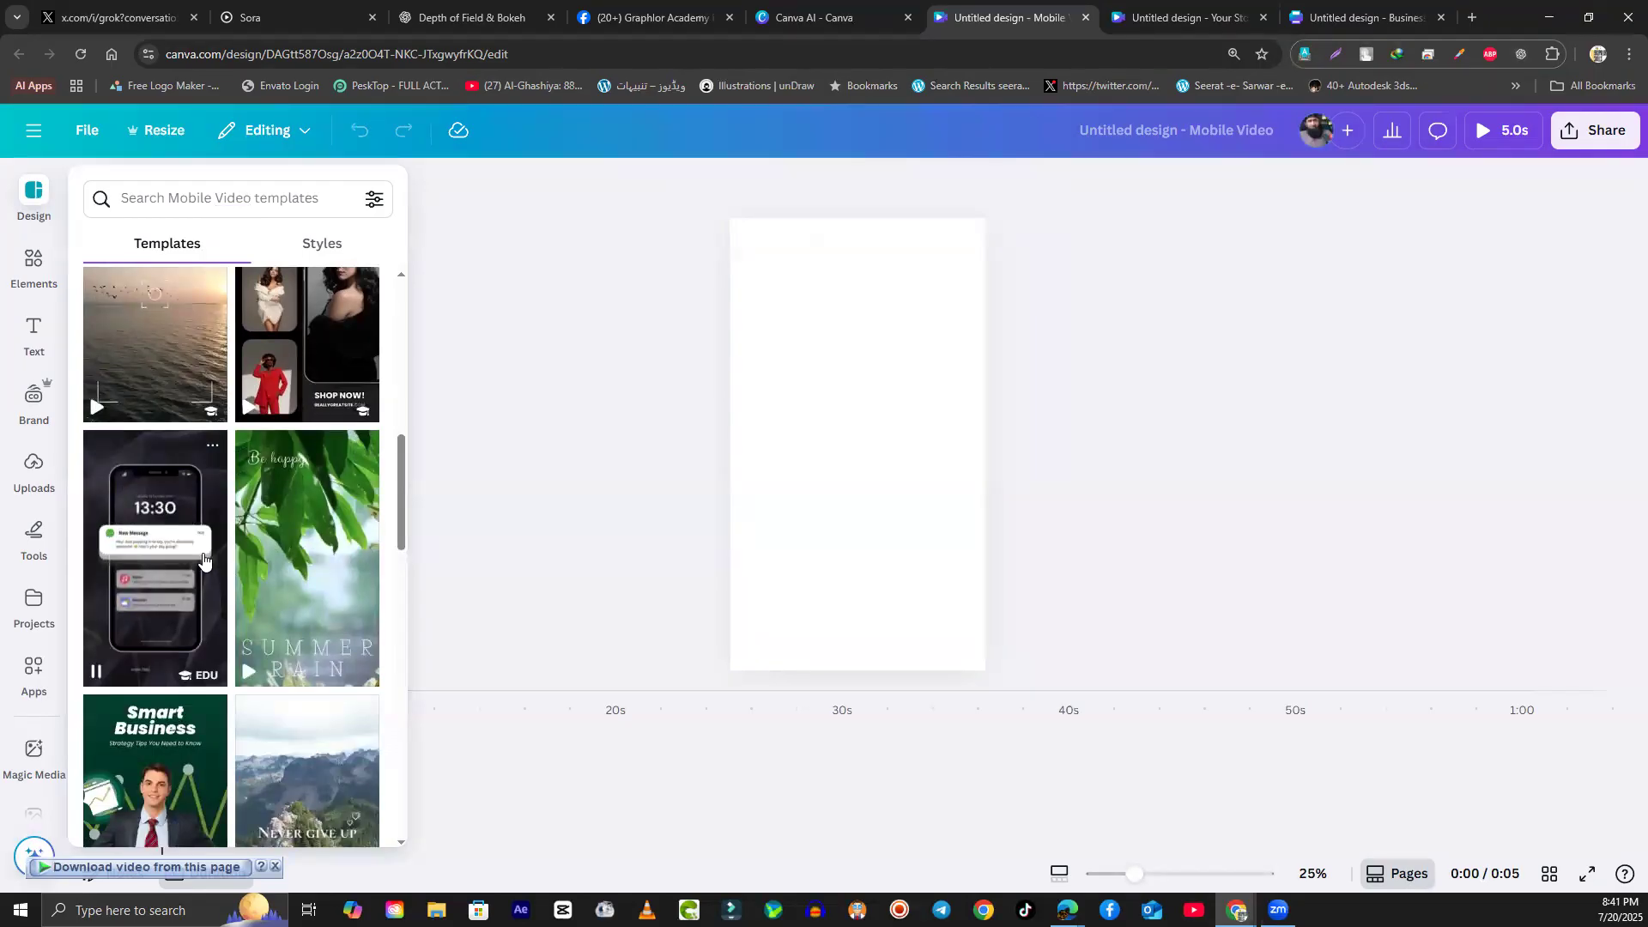
scroll(204, 559, down, 3)
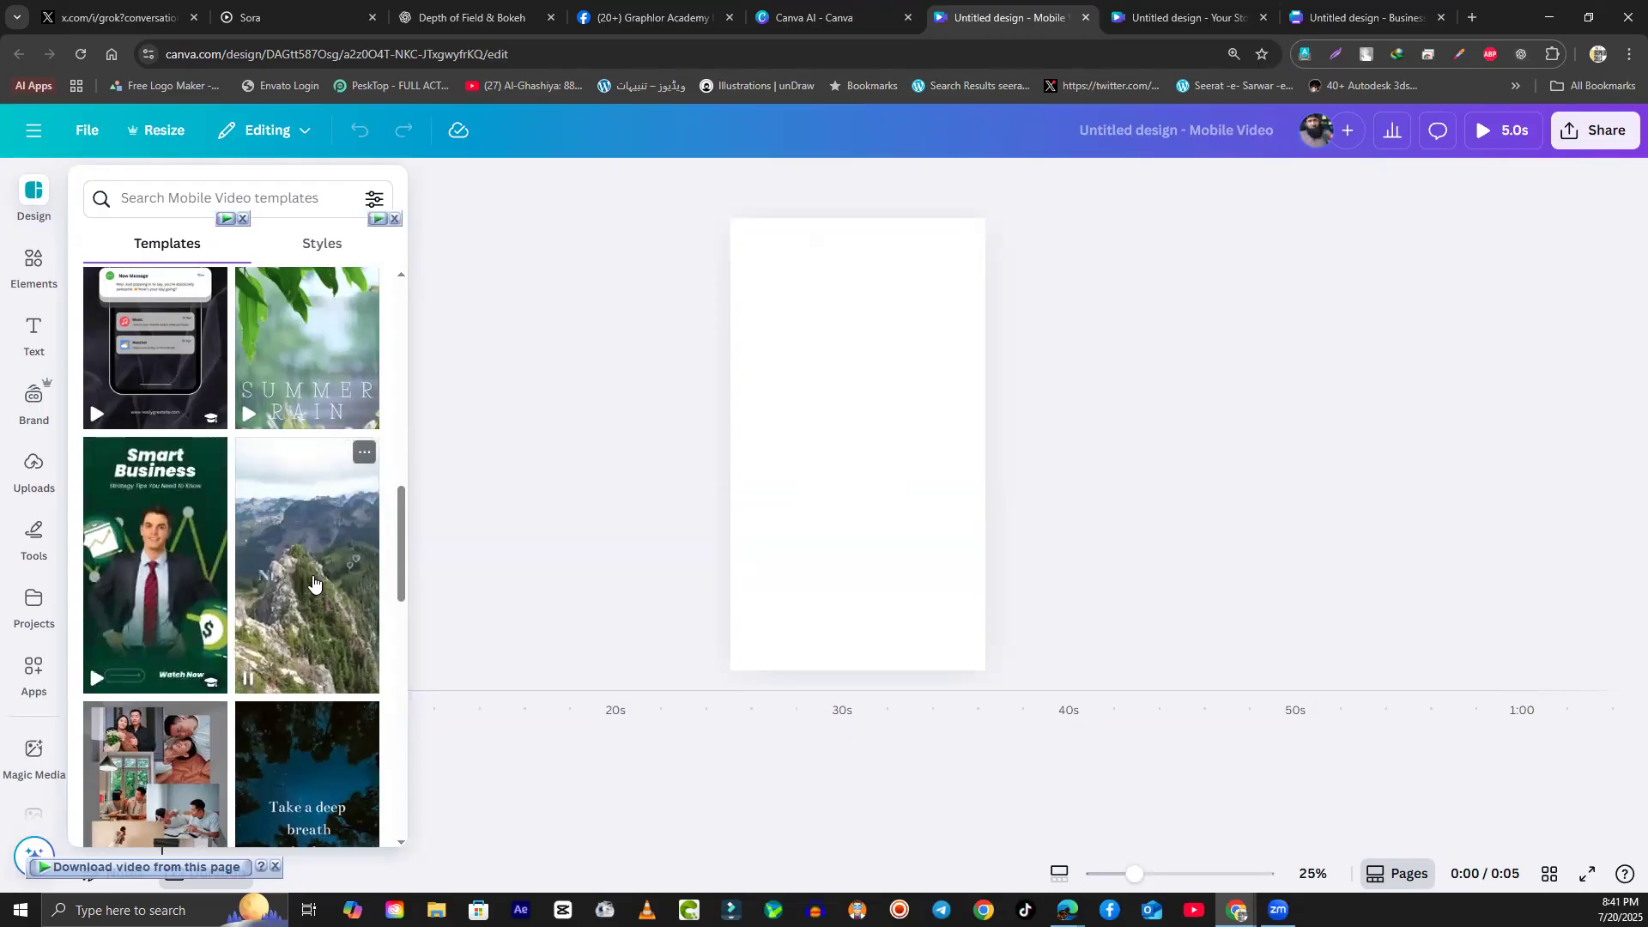
scroll(309, 620, up, 8)
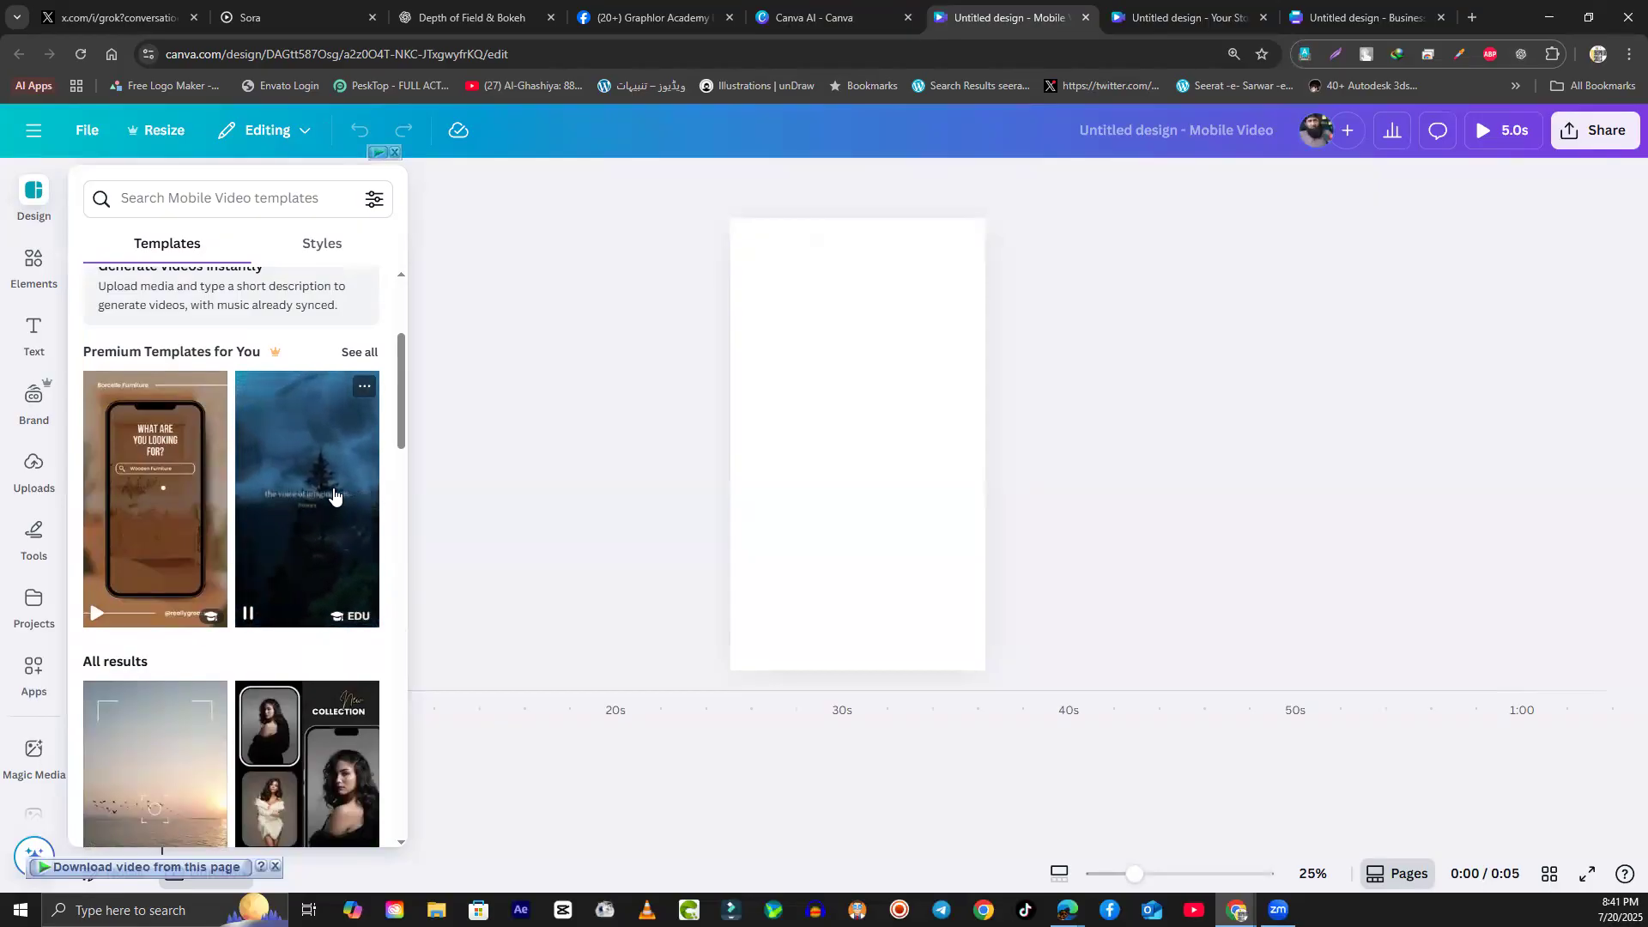
click(305, 513)
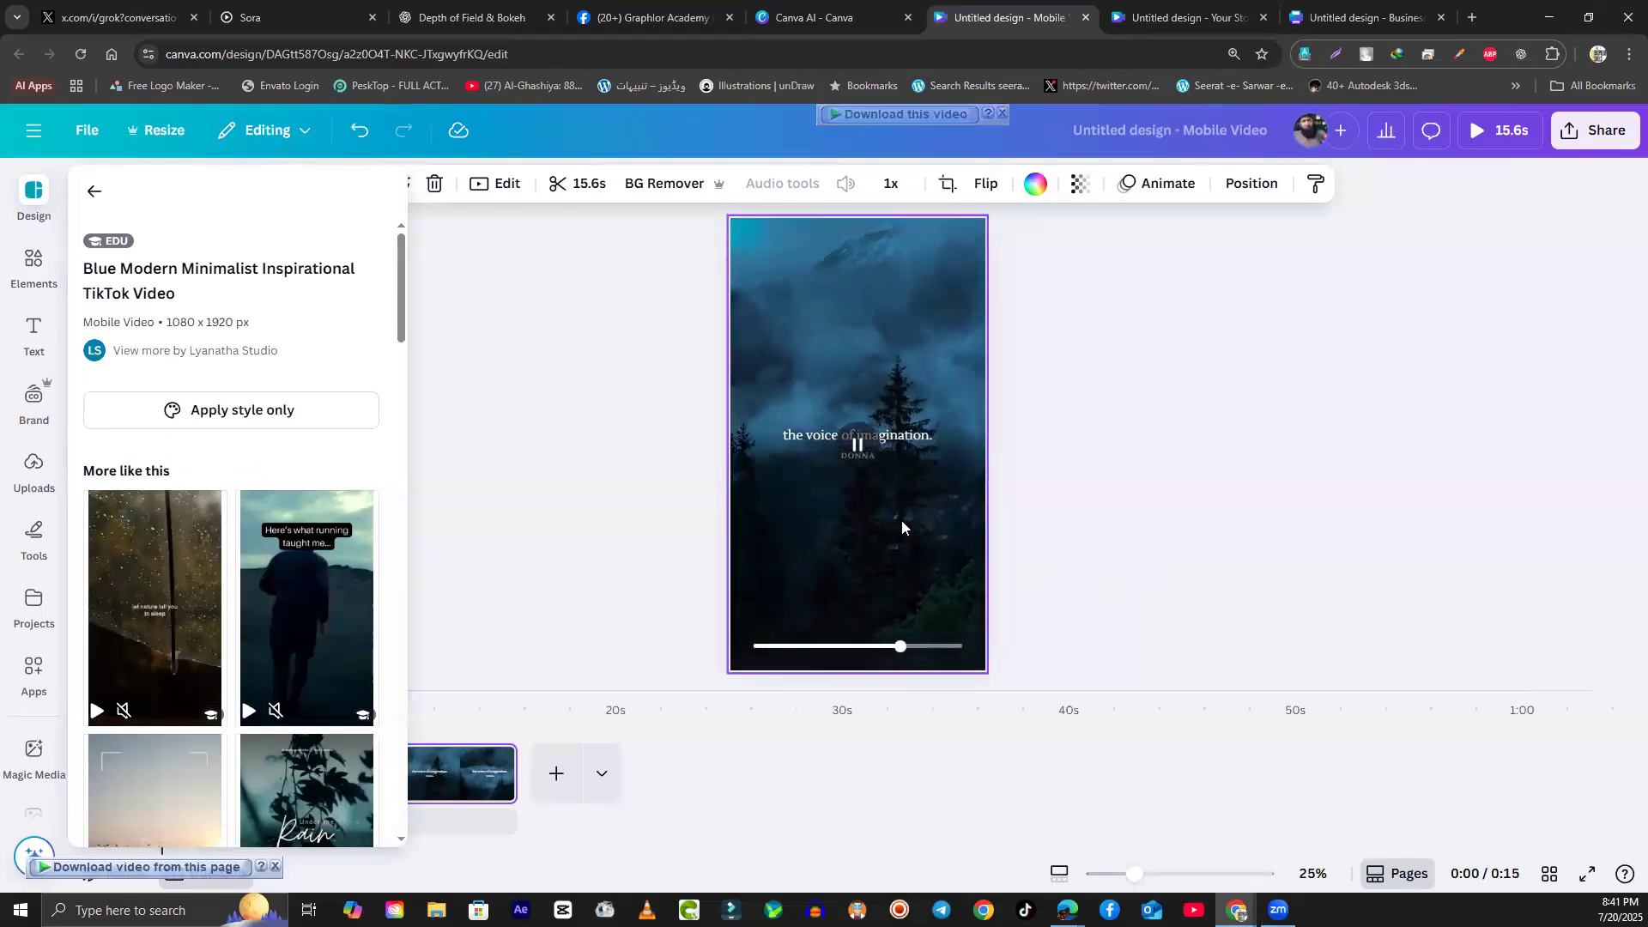
Step: Replace the template's quote text with "Be always positive and be energized"
click(817, 435)
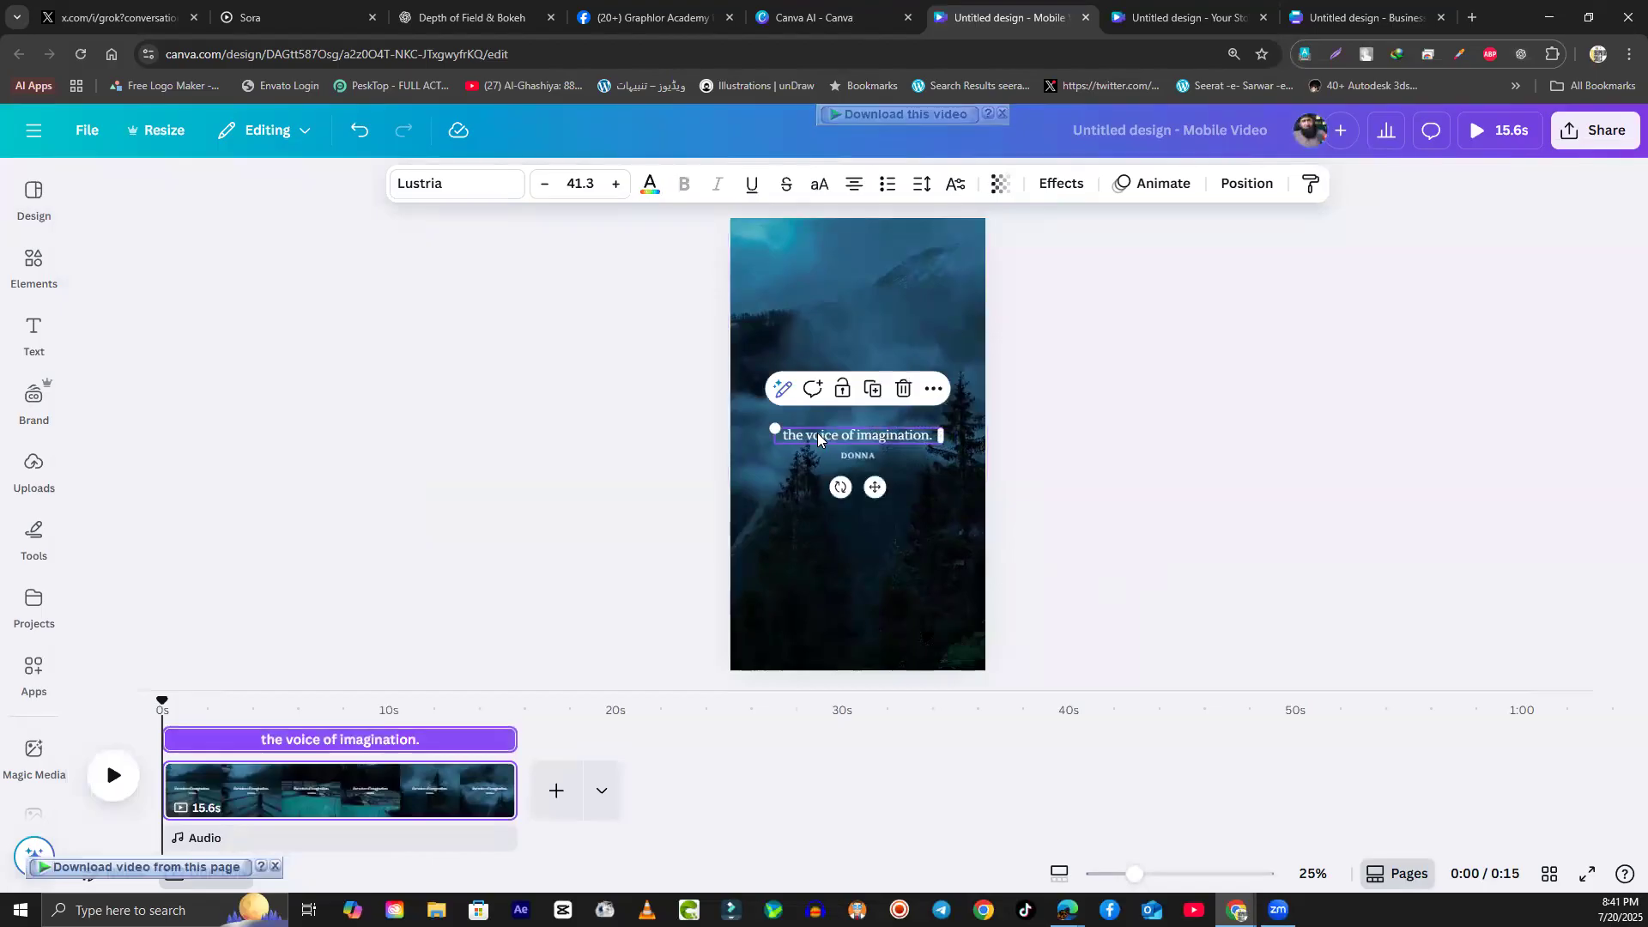
double_click(818, 436)
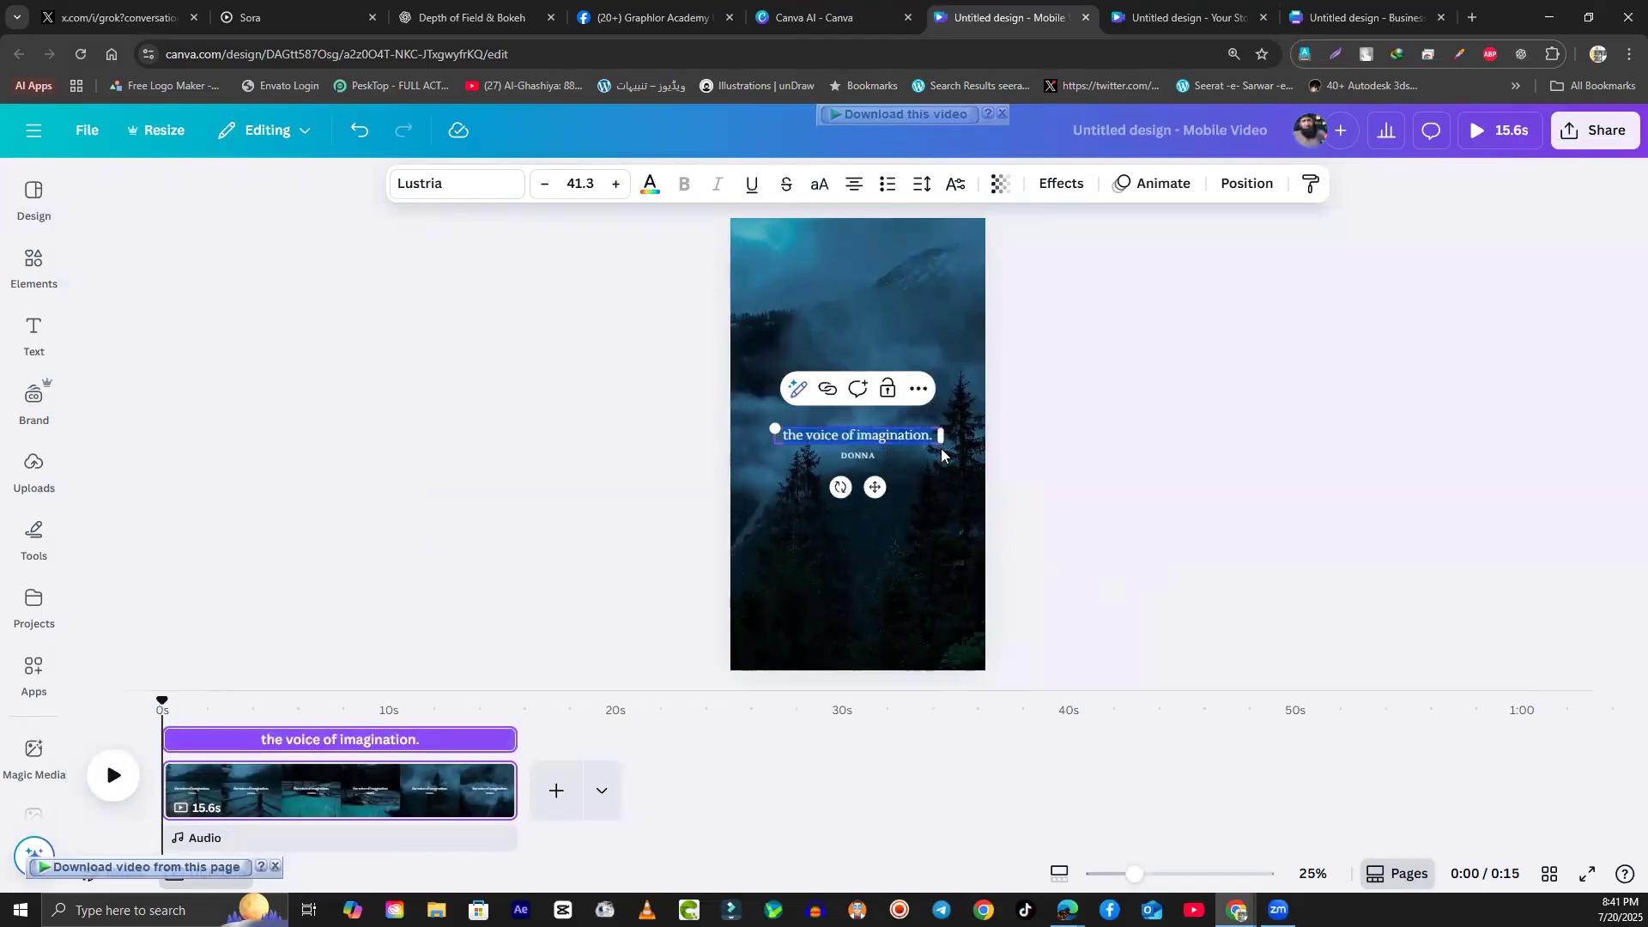
key(BackSpace)
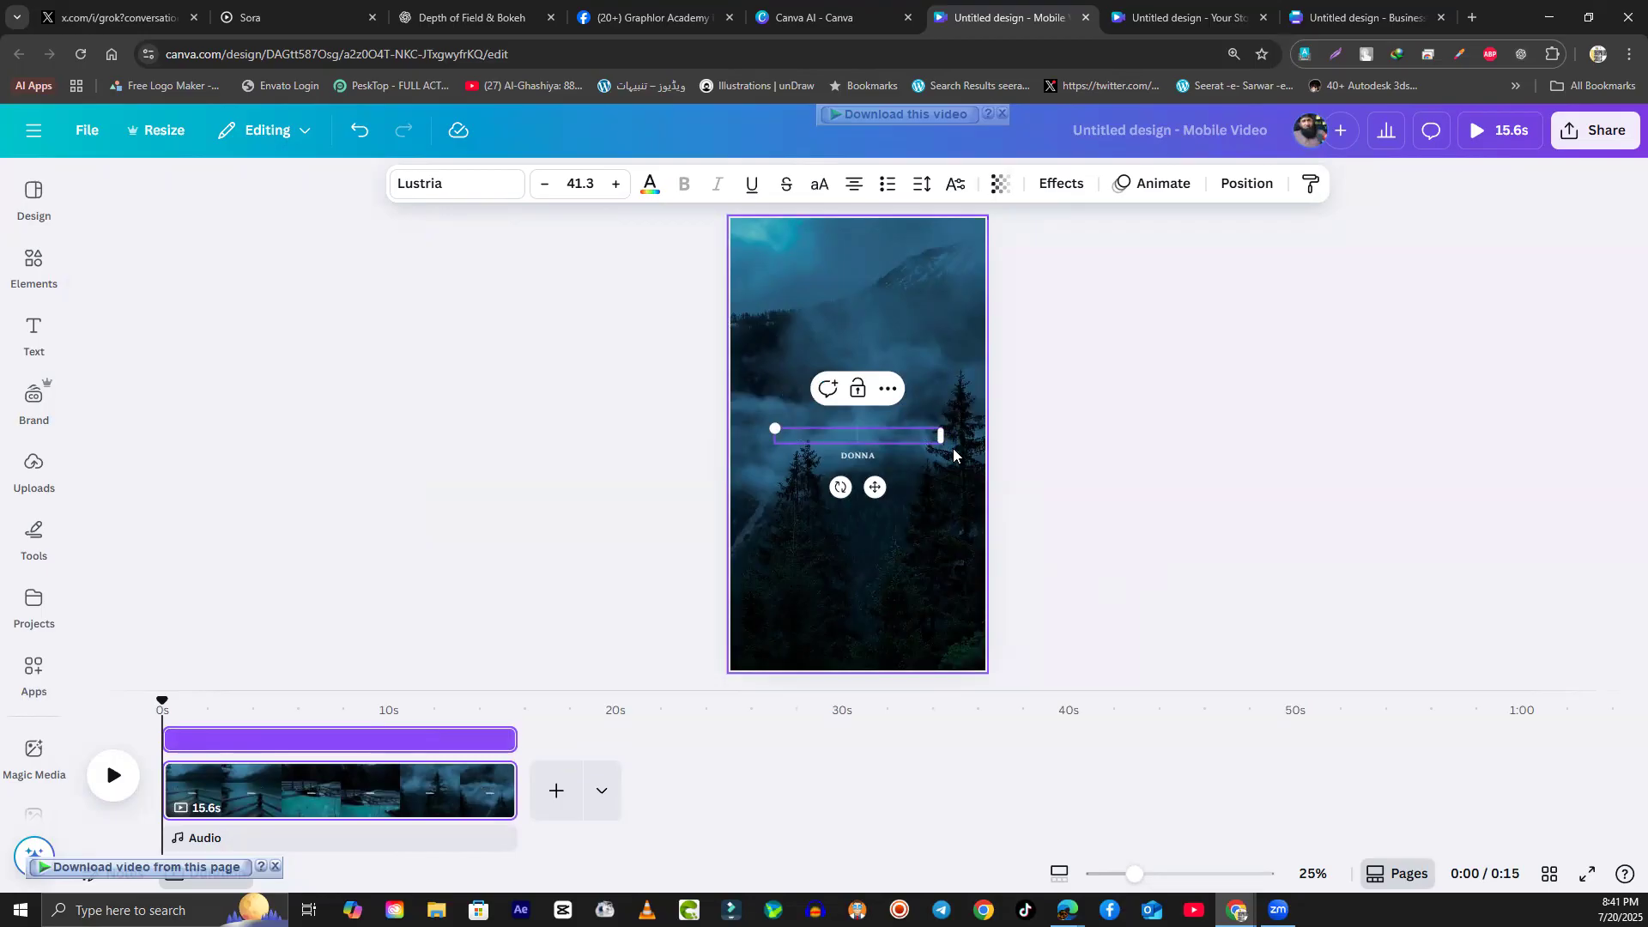
text(Be always)
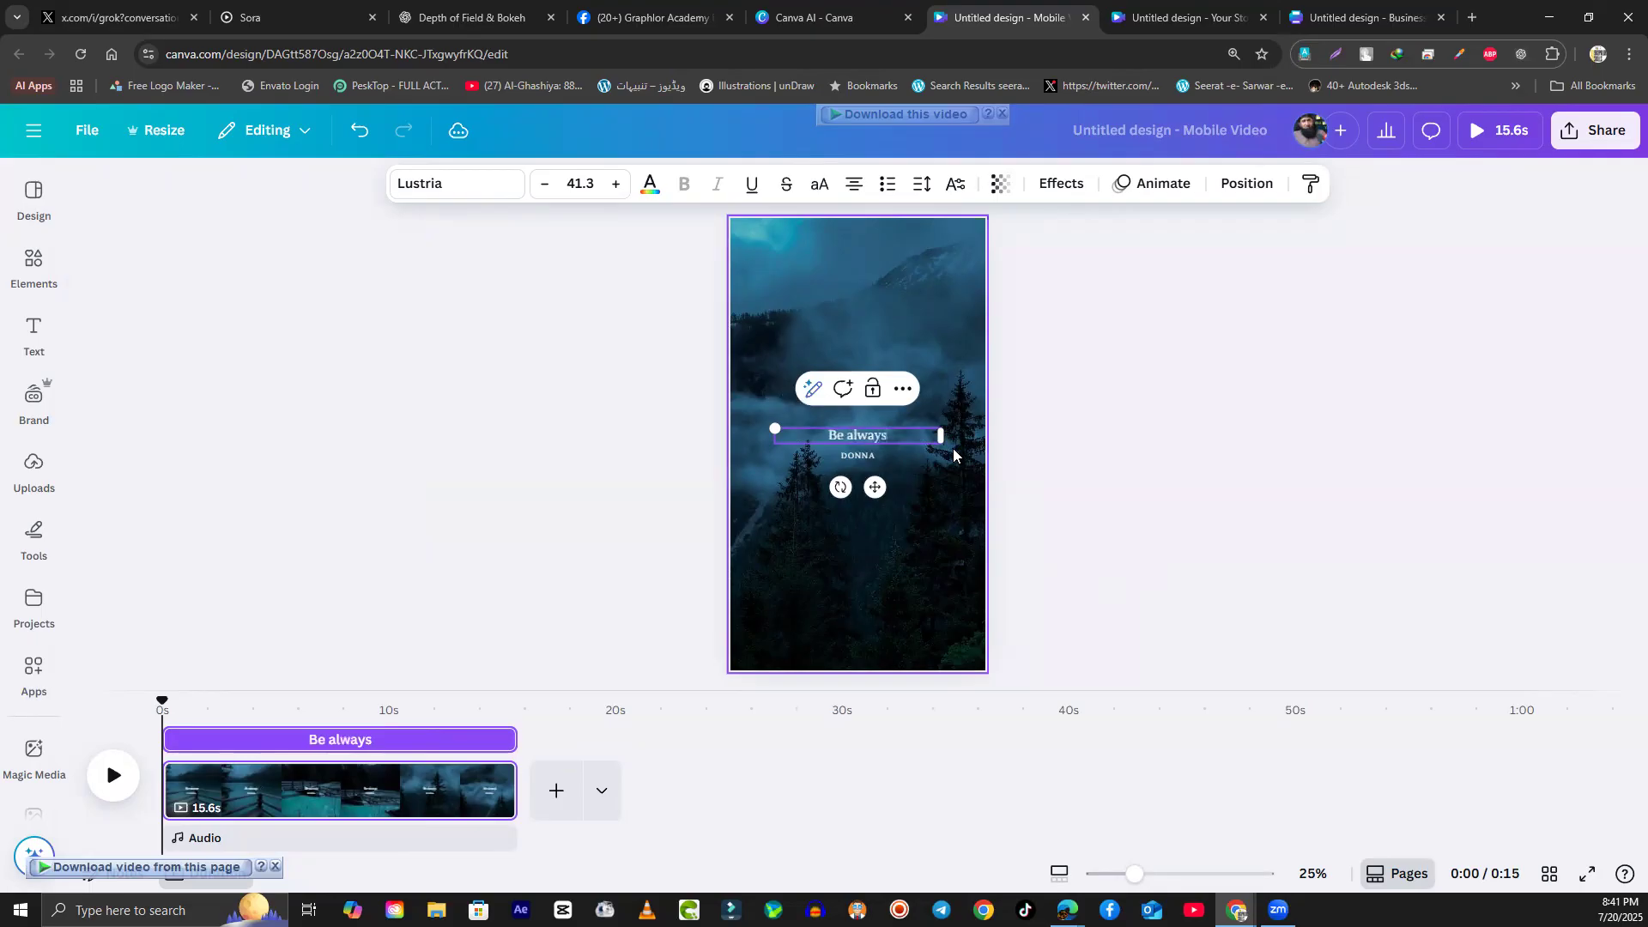
text( posi)
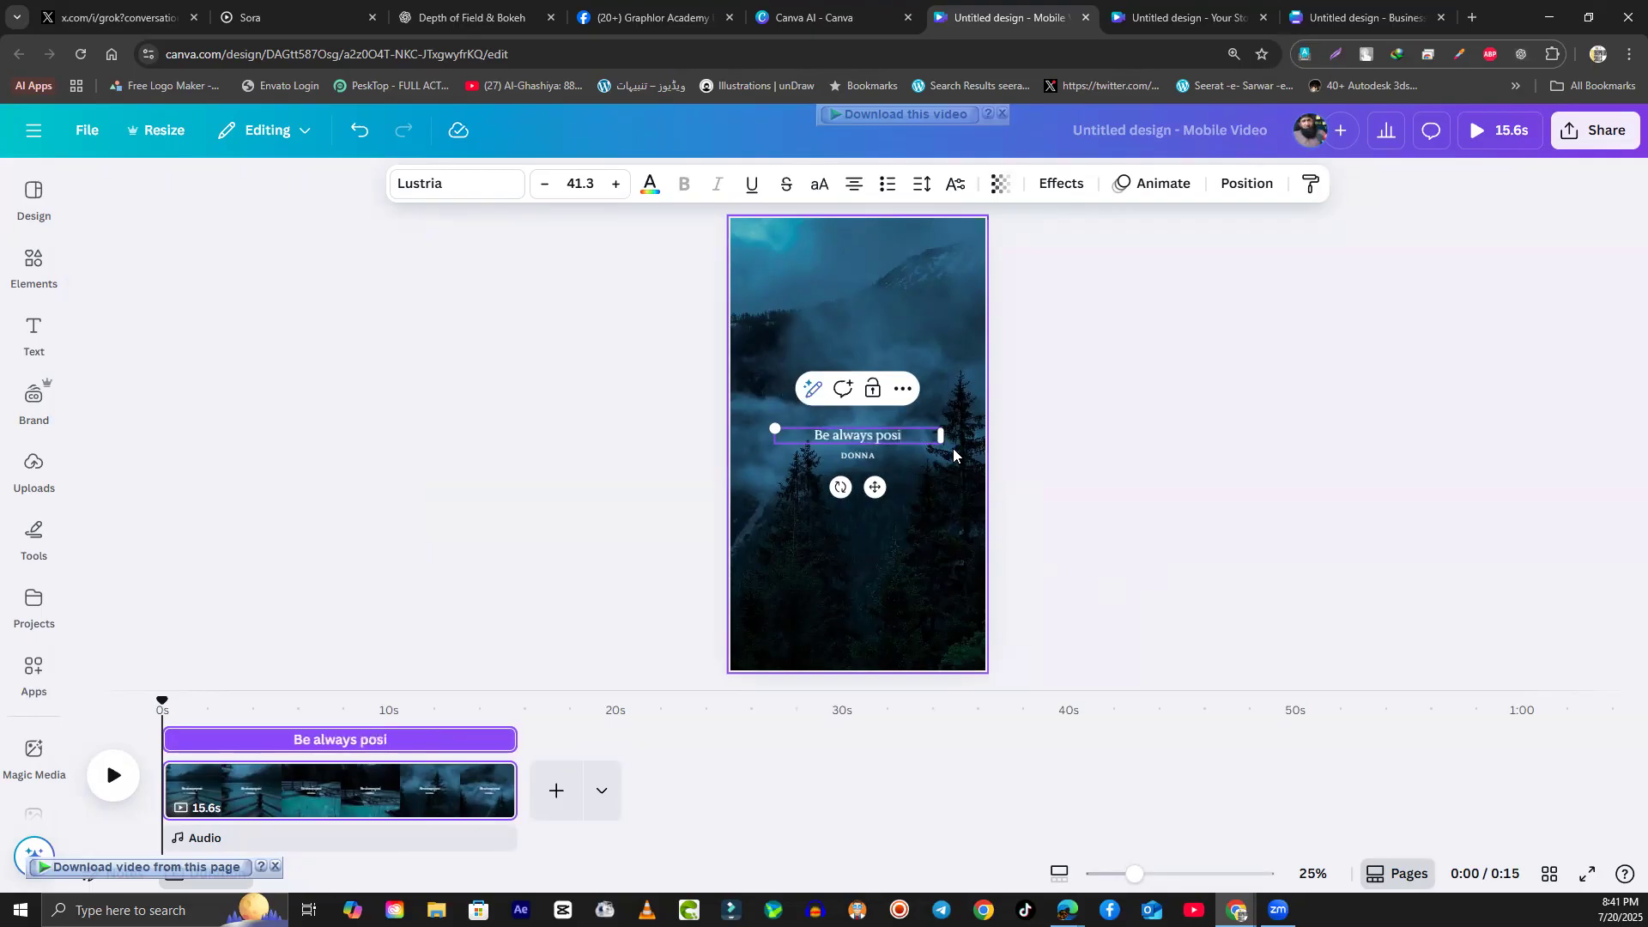
text(tive)
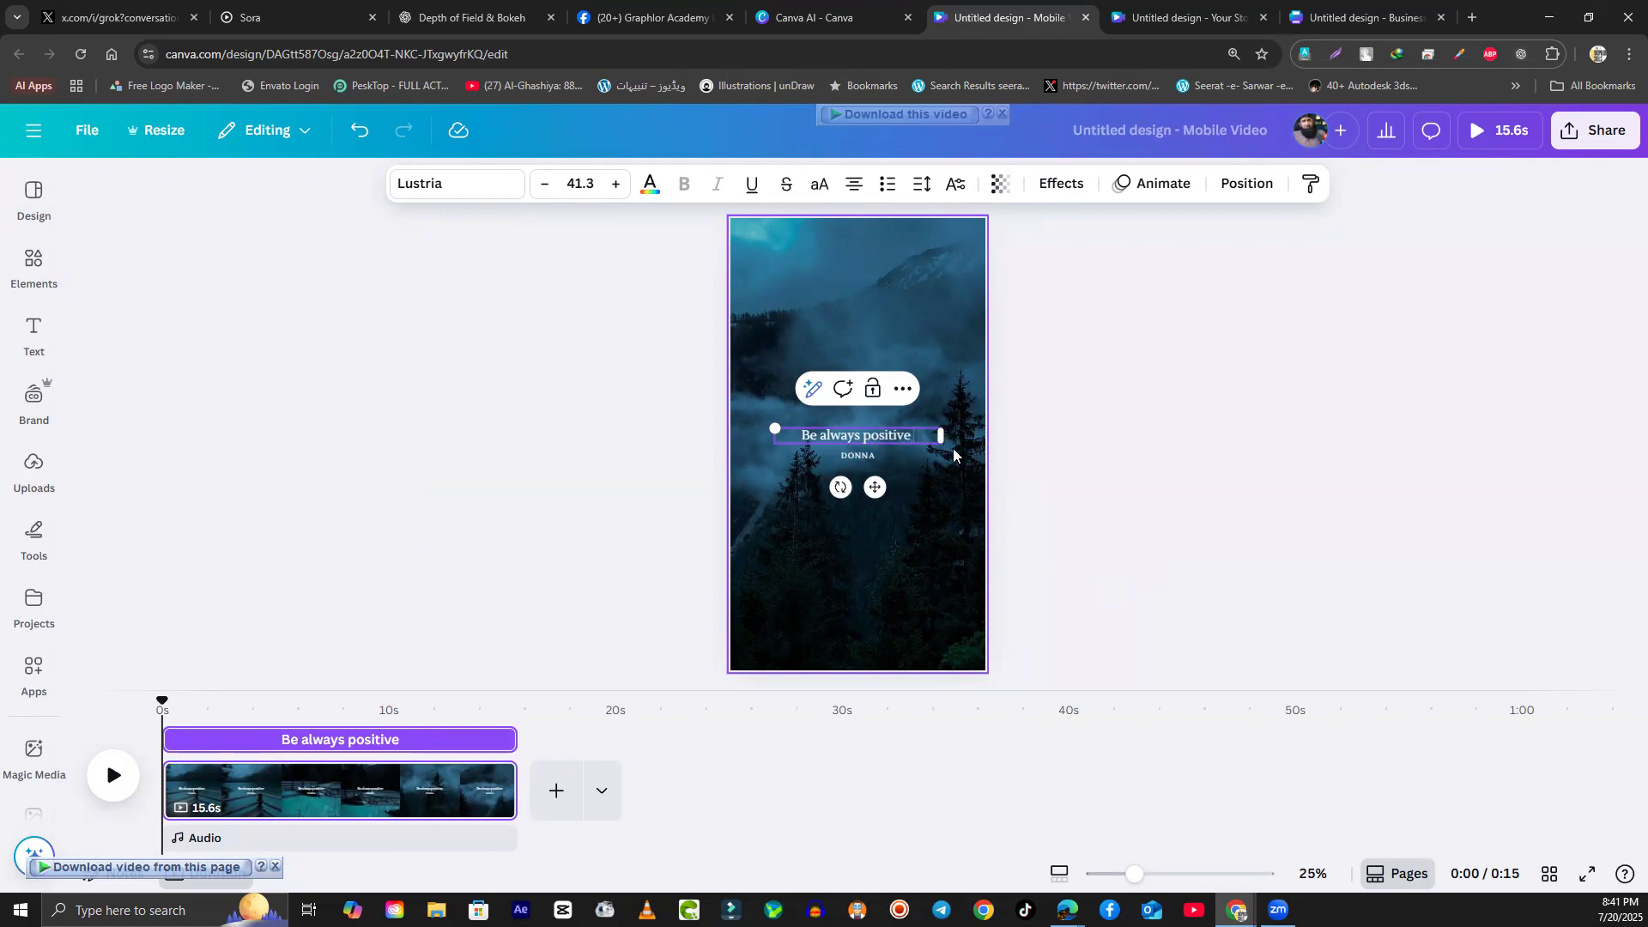
text(and)
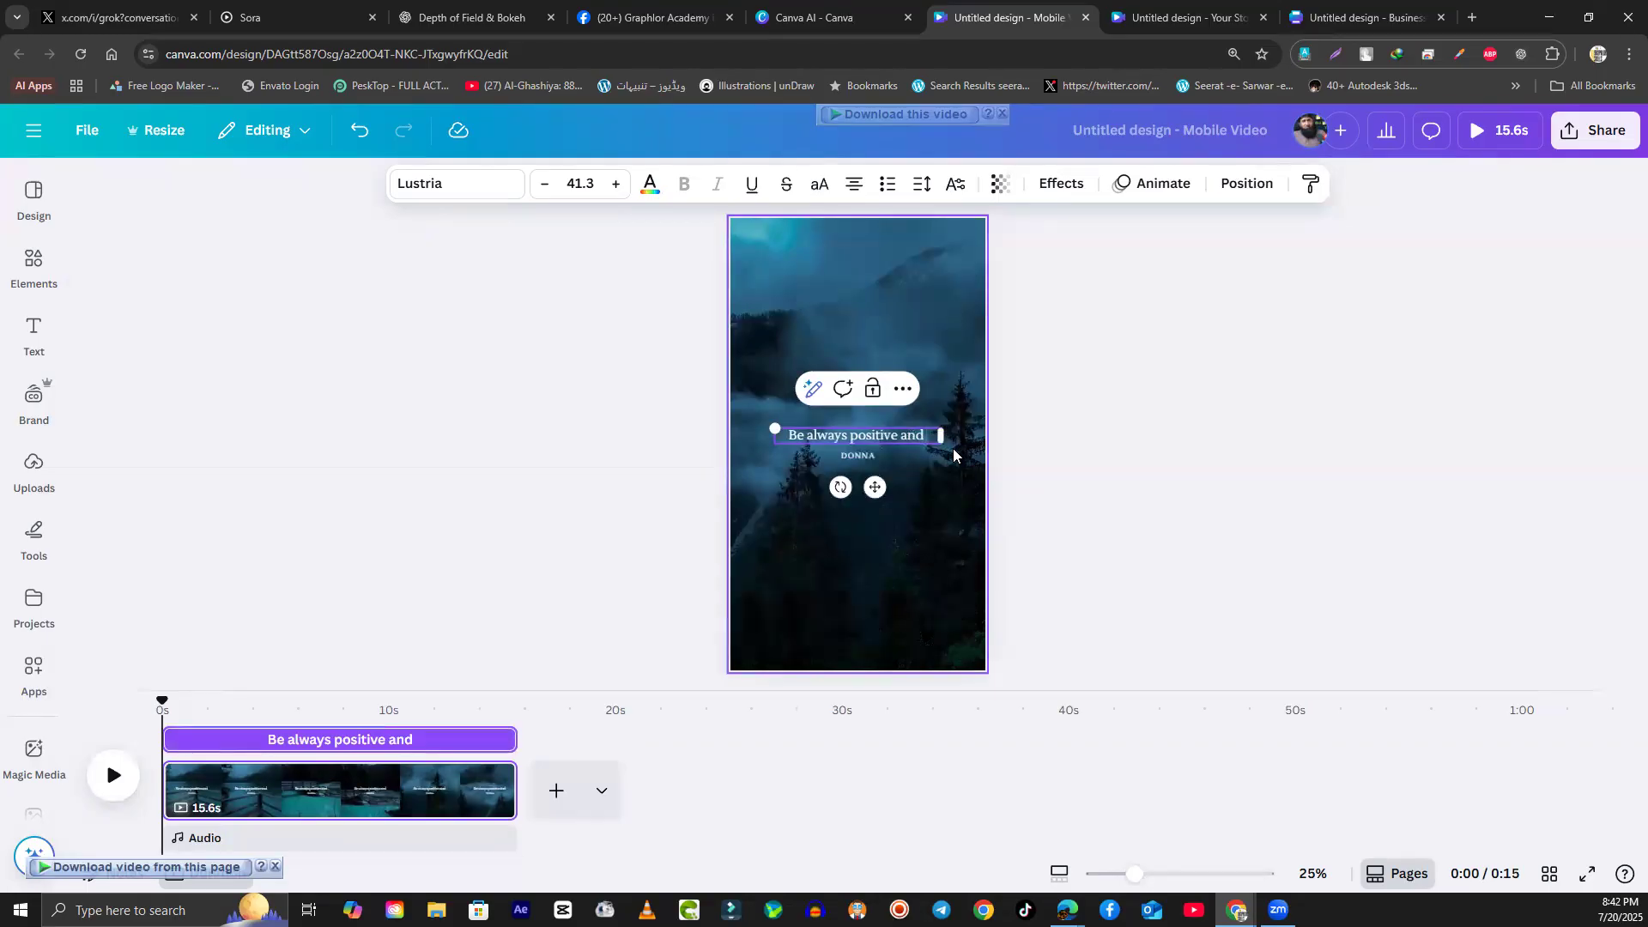
text(be energised)
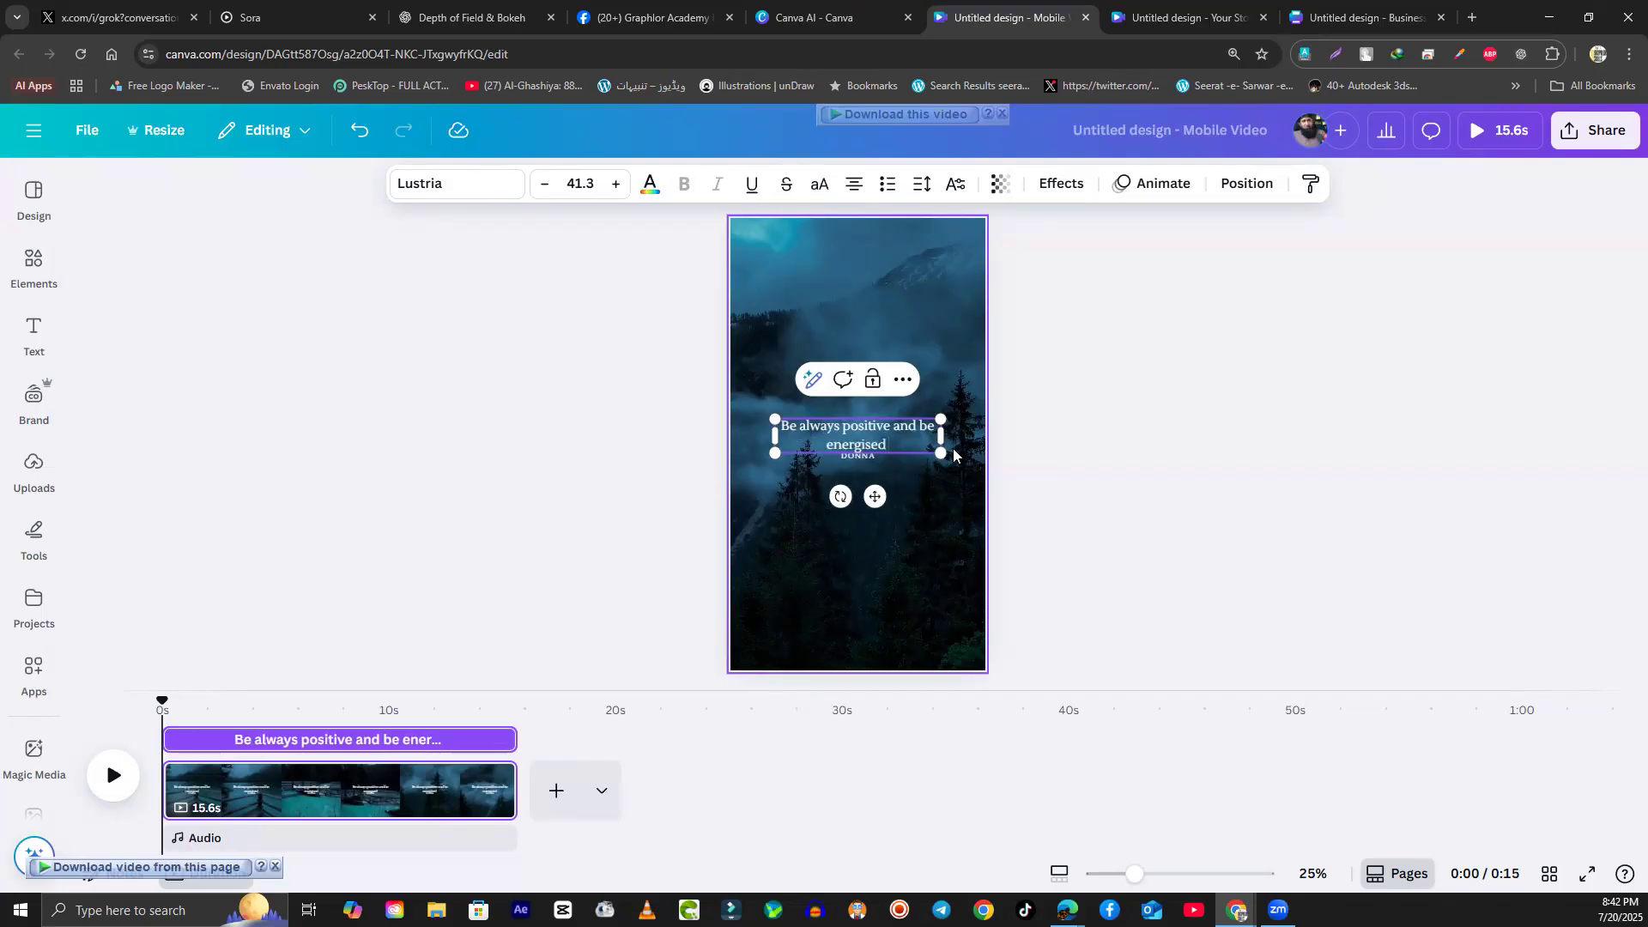
key(BackSpace)
key(BackSpace)
key(BackSpace)
text(zed)
click(1059, 449)
Step: Move the name line slightly down, clear of the quote, and replace the placeholder with the new author's first name
click(857, 459)
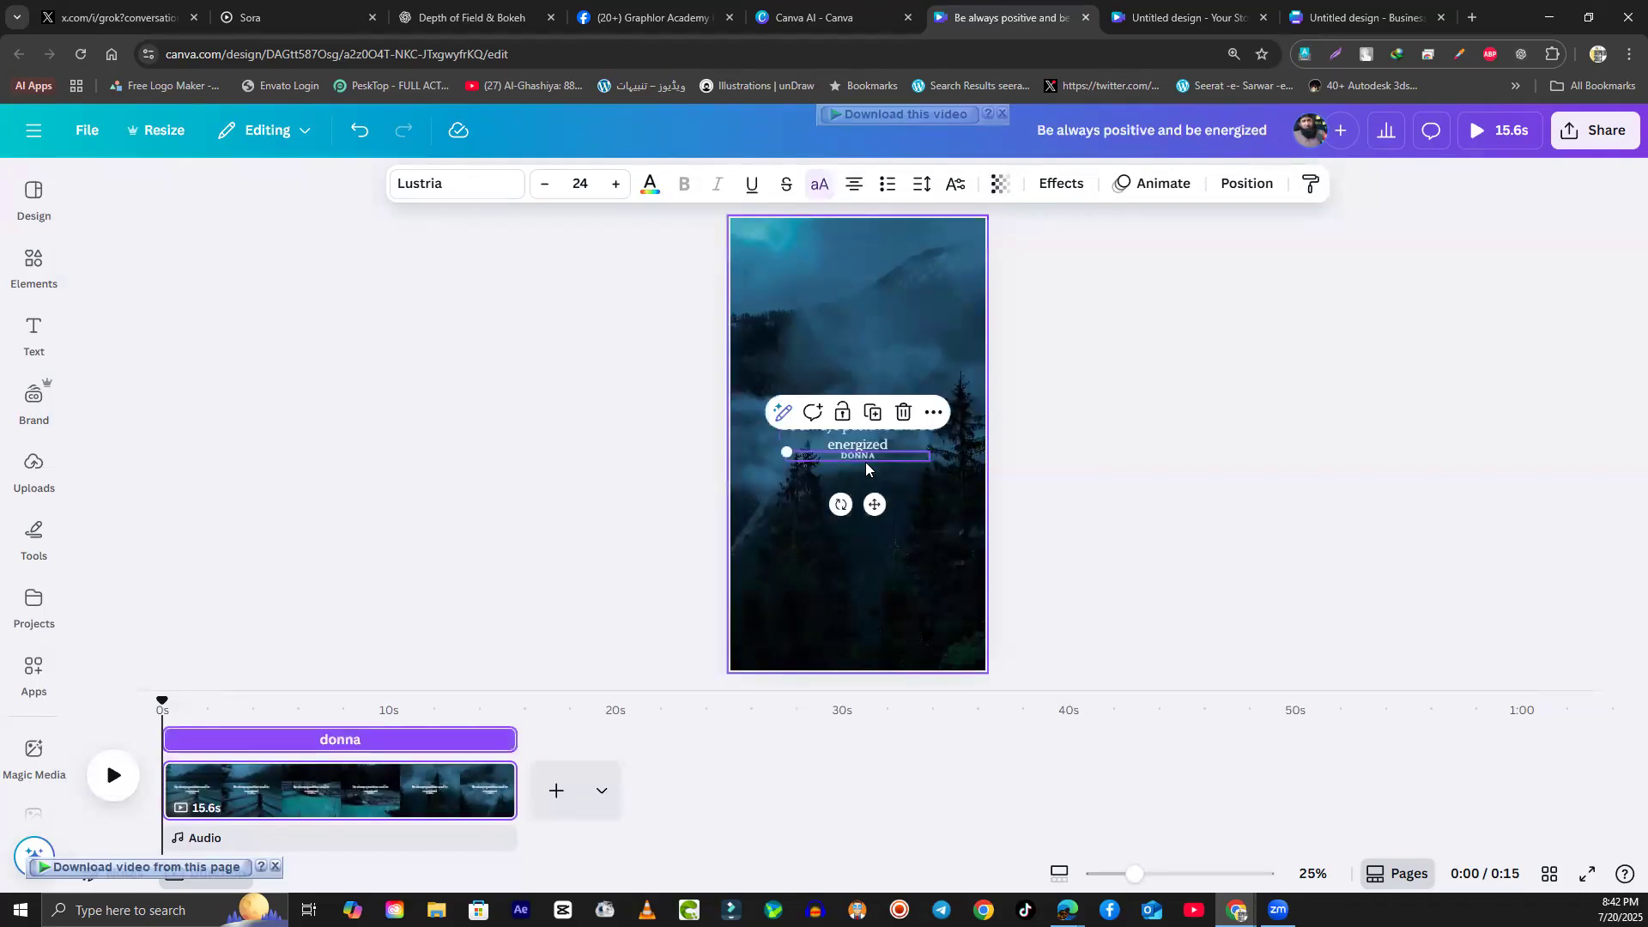
scroll(861, 463, up, 3)
drag(864, 463, 856, 481)
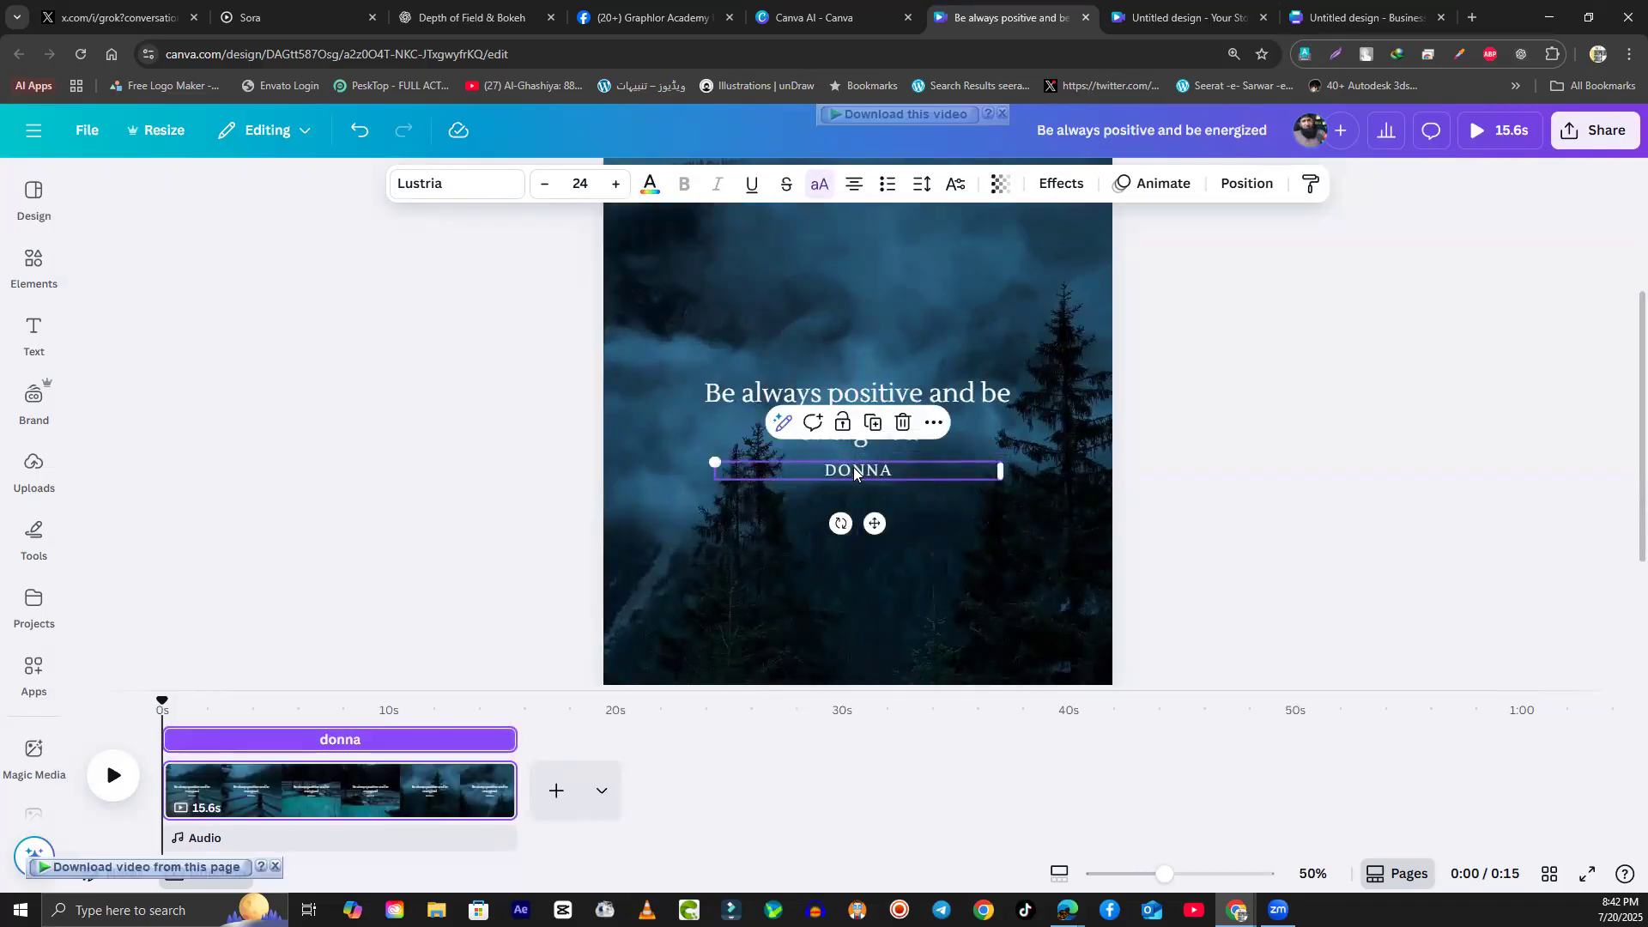
click(854, 472)
key(BackSpace)
key(BackSpace)
text(ATI)
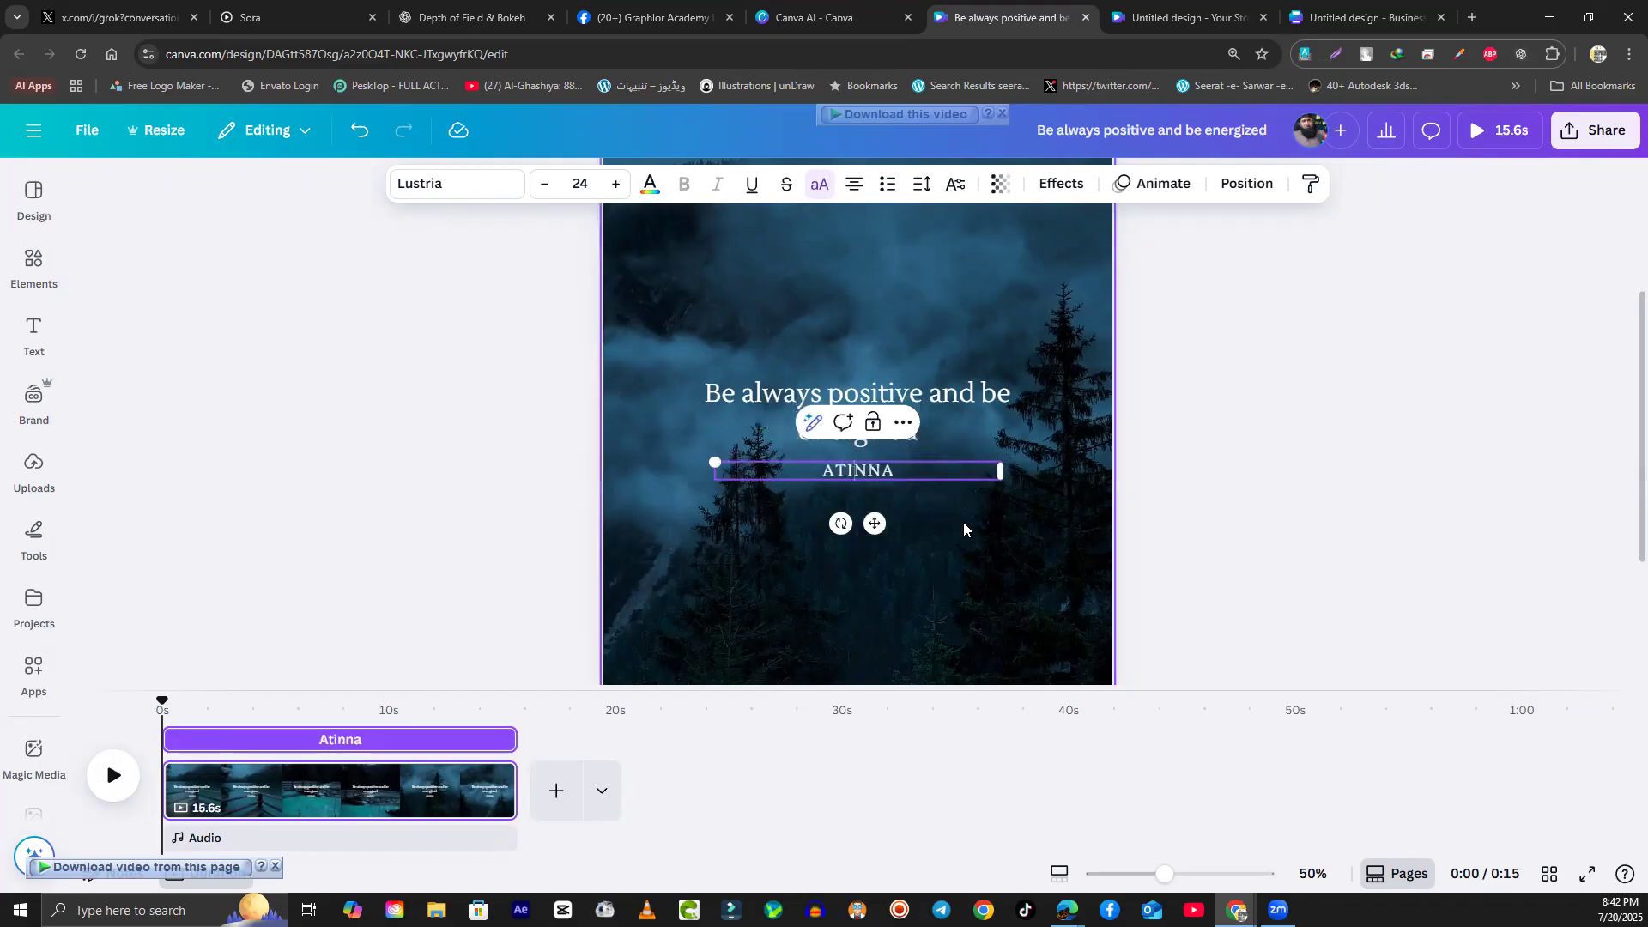
text(KA)
key(Delete)
key(Delete)
key(Delete)
click(1192, 493)
scroll(984, 483, down, 5)
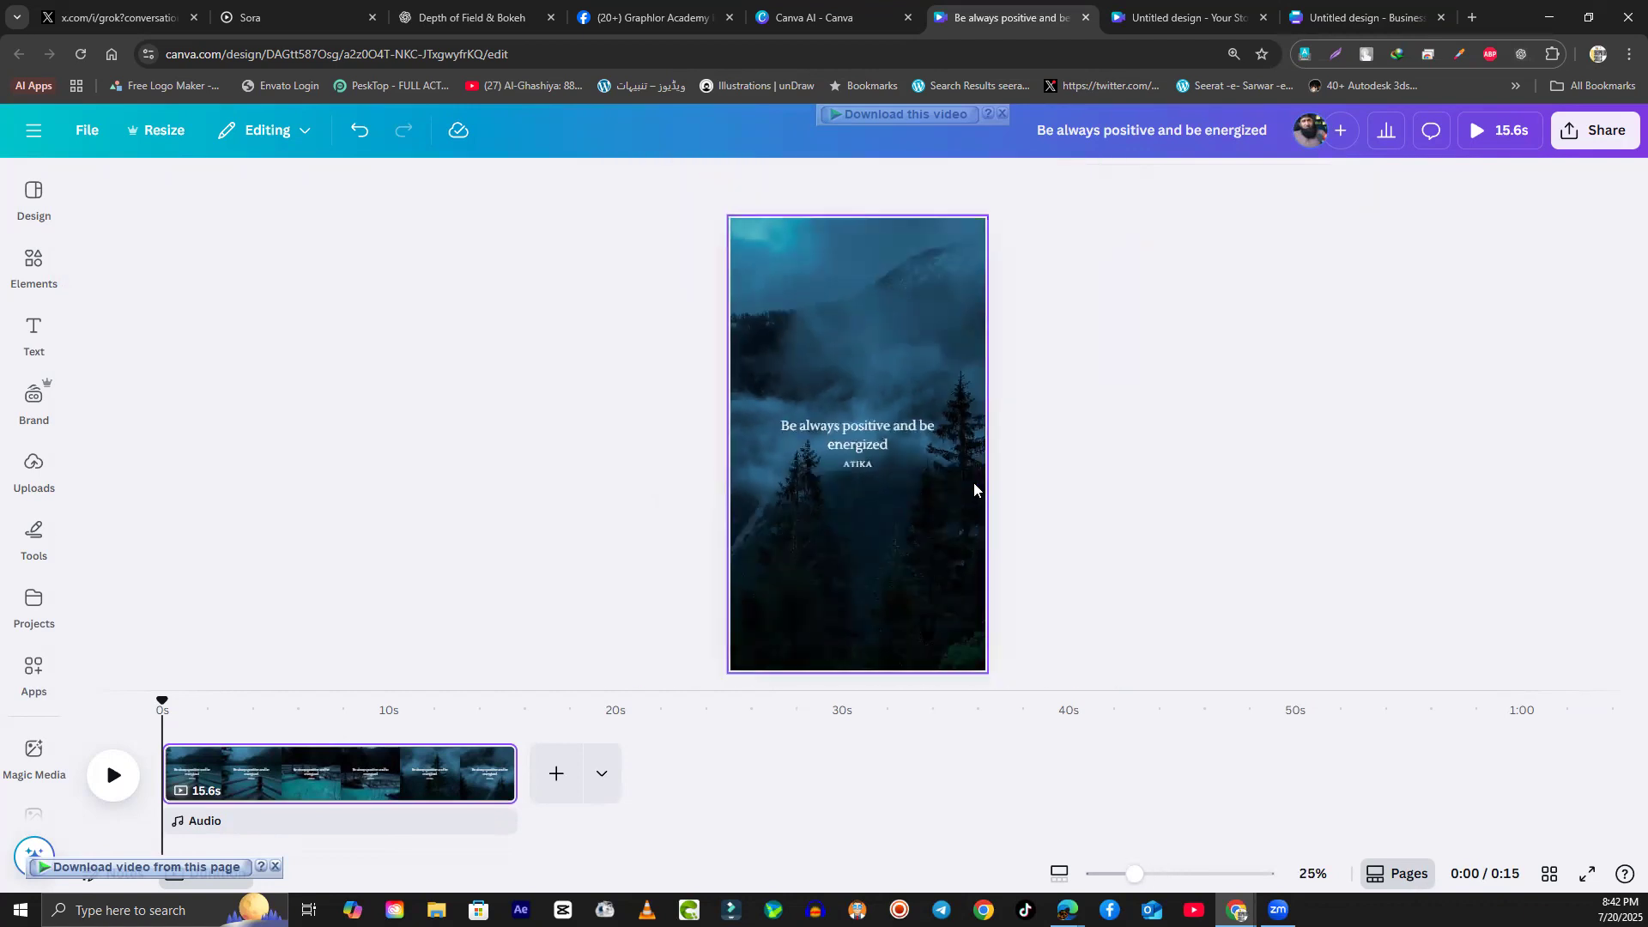
Step: Open the audio library and preview Popular music and Happy tracks, including Starry Eyed, Push The Pedal, Real Love and Smileyface
scroll(971, 490, up, 4)
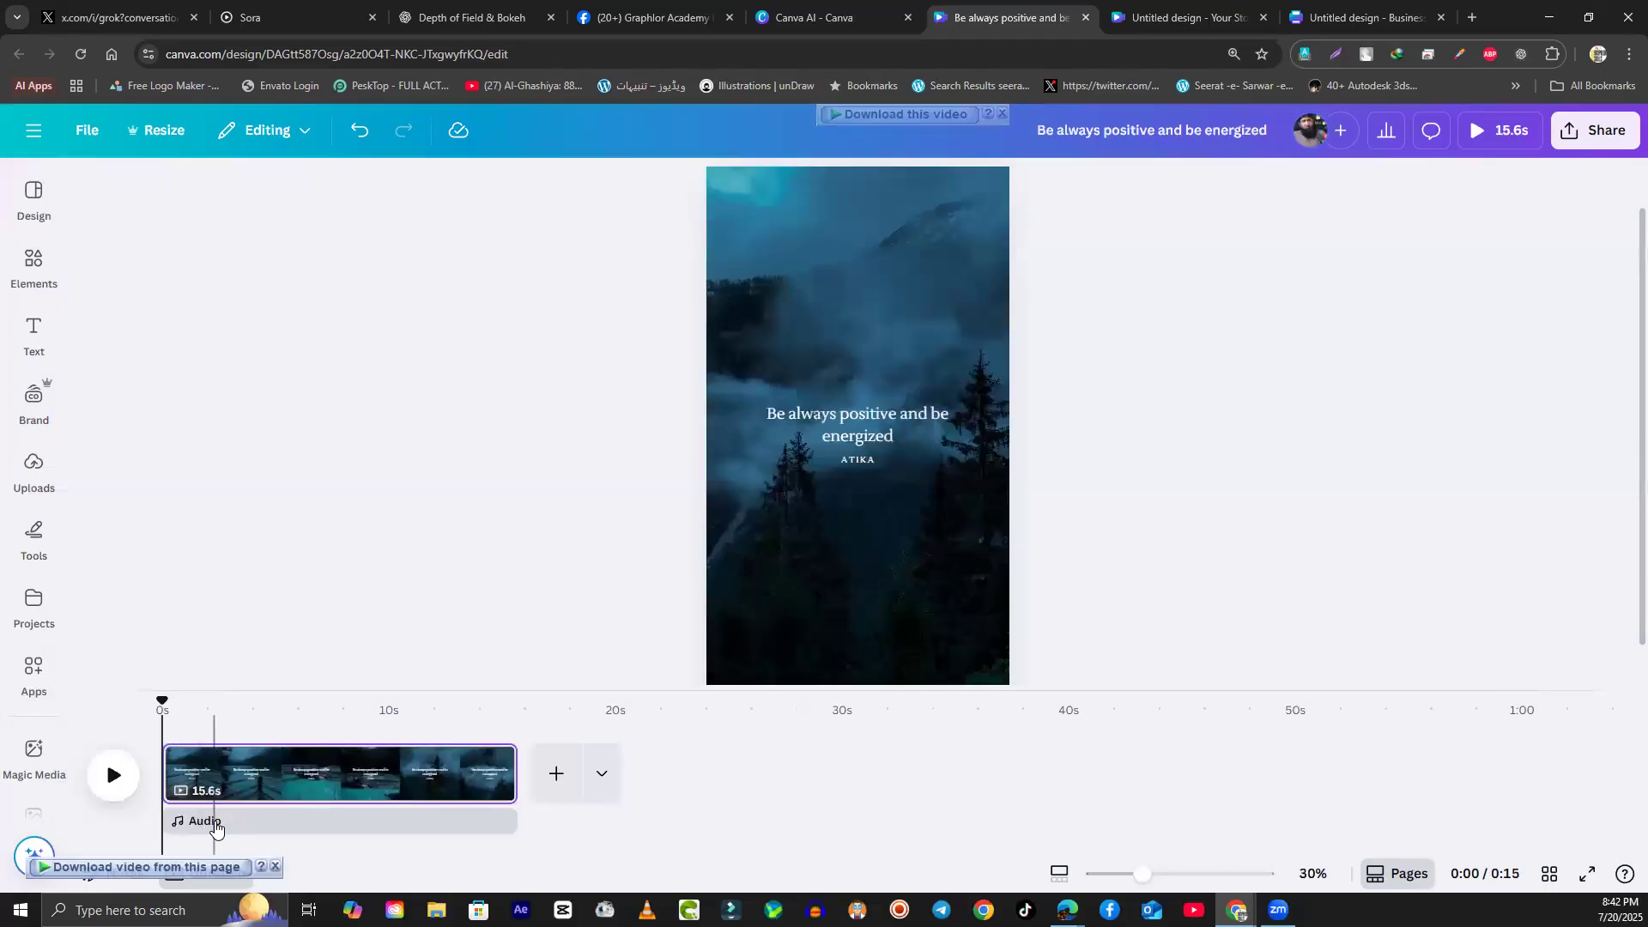
click(209, 821)
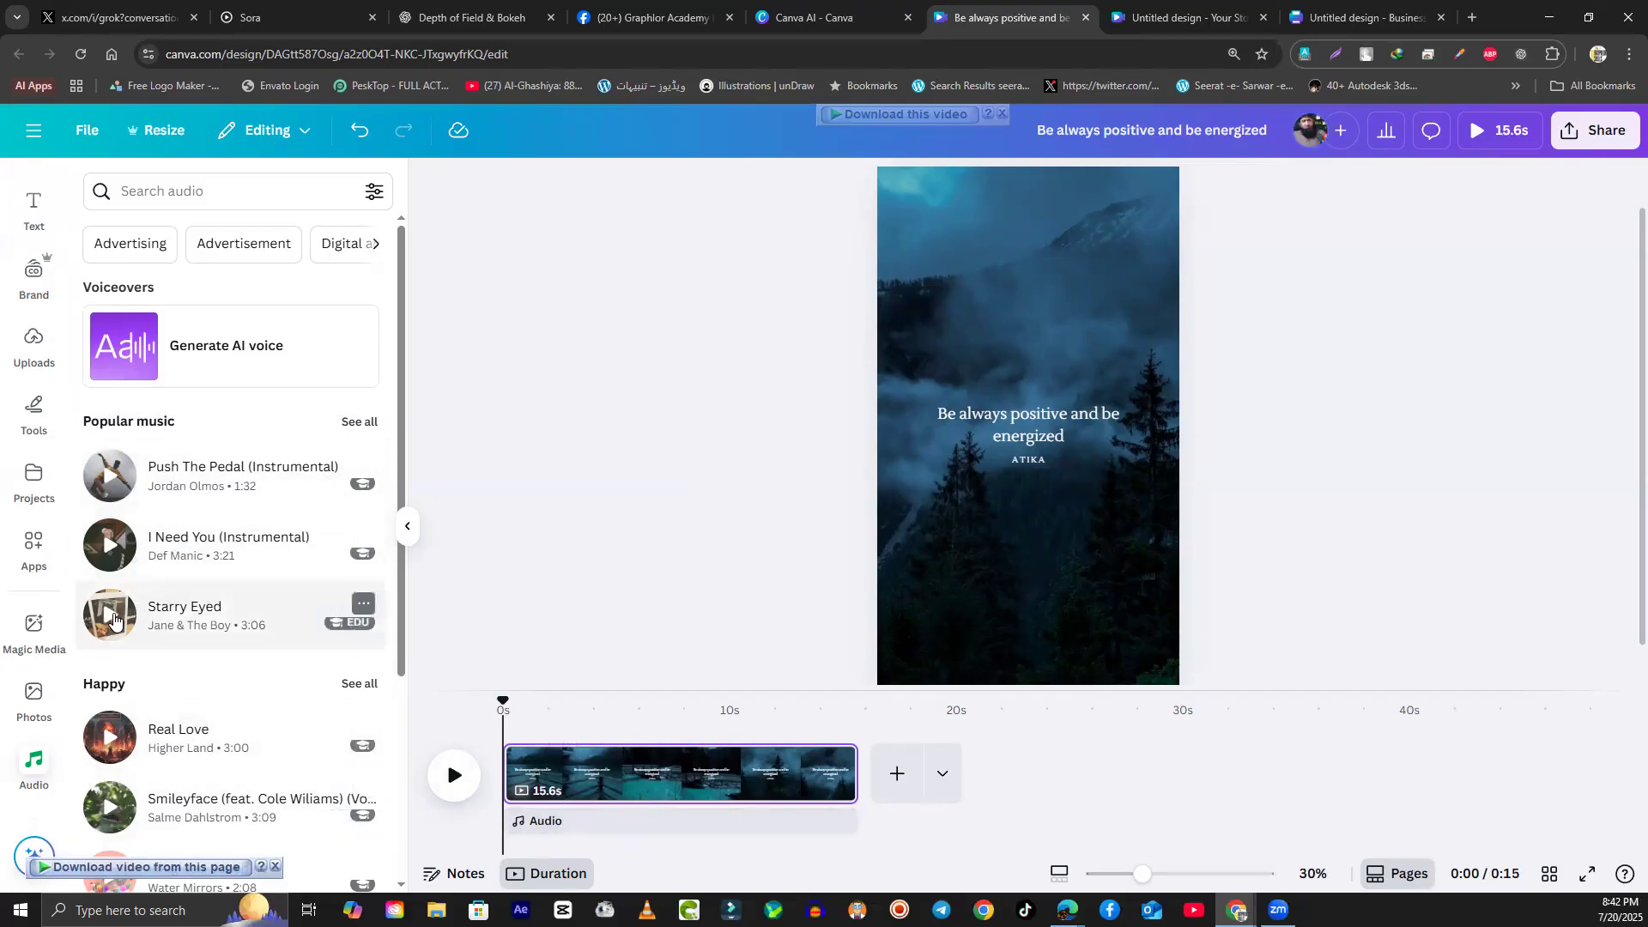
click(110, 616)
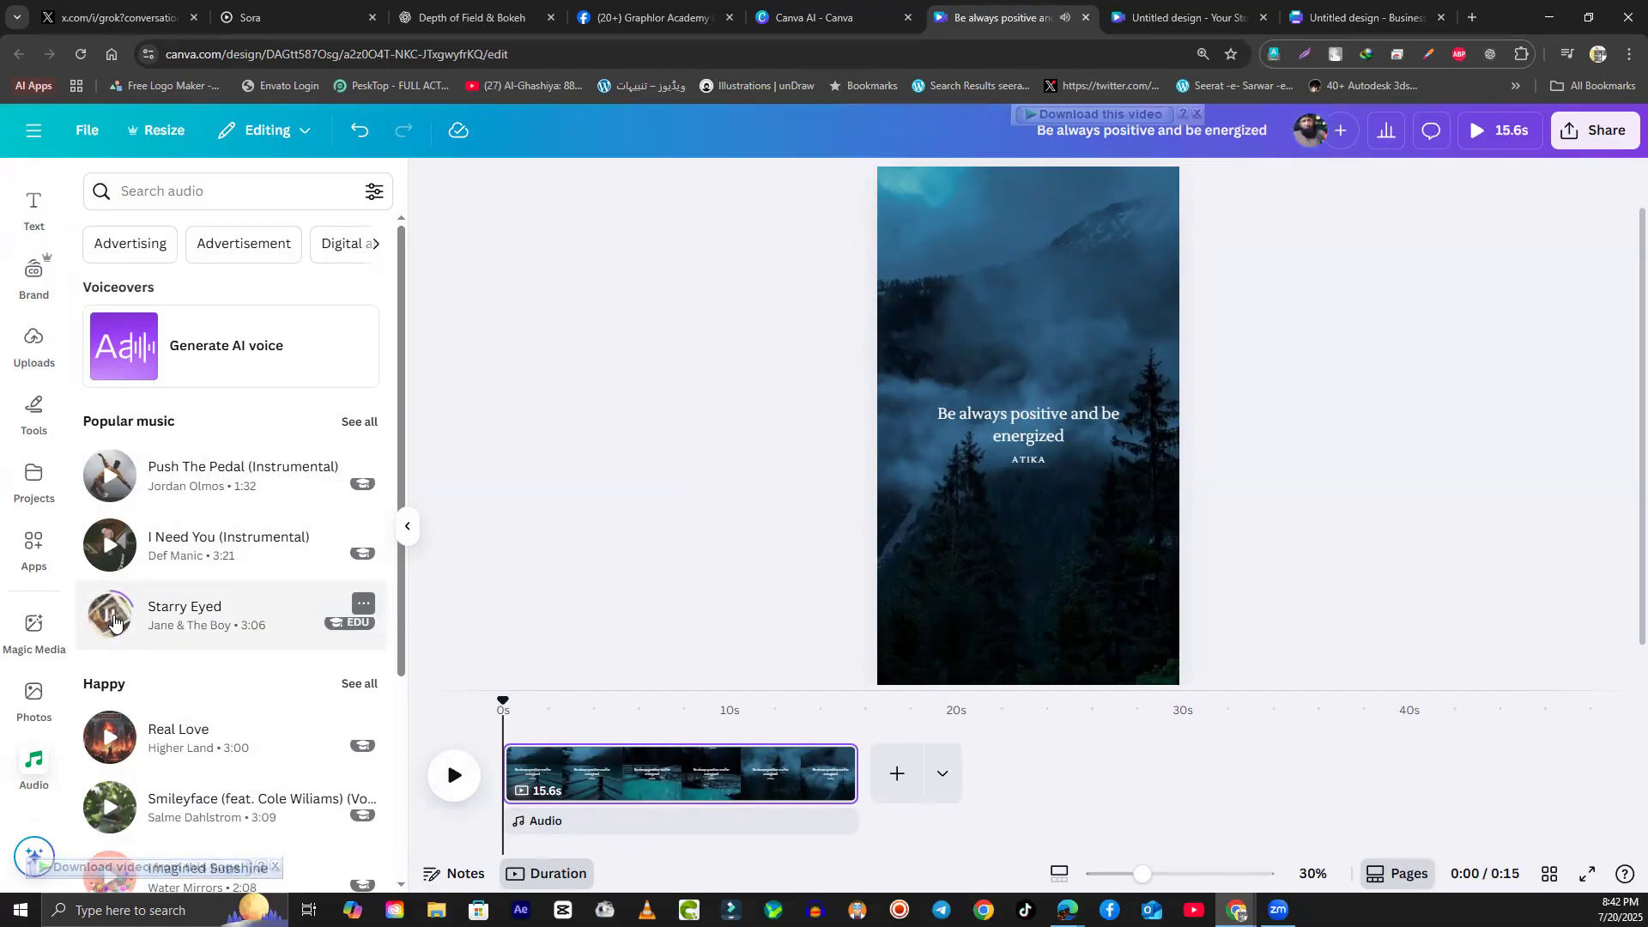
click(111, 545)
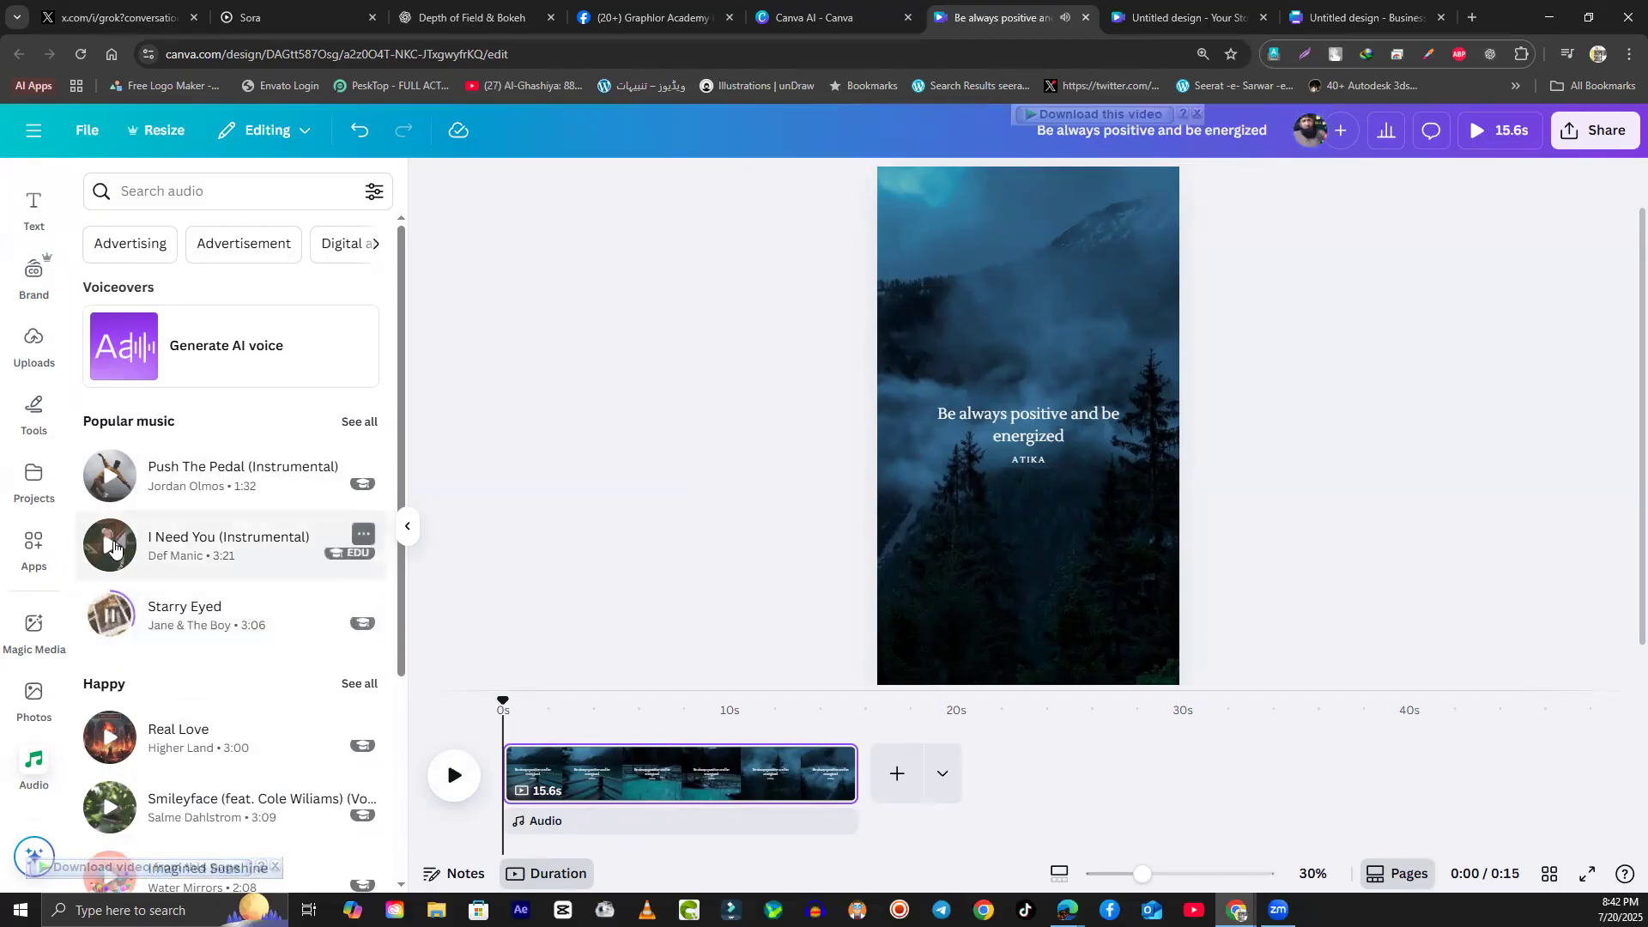
click(109, 477)
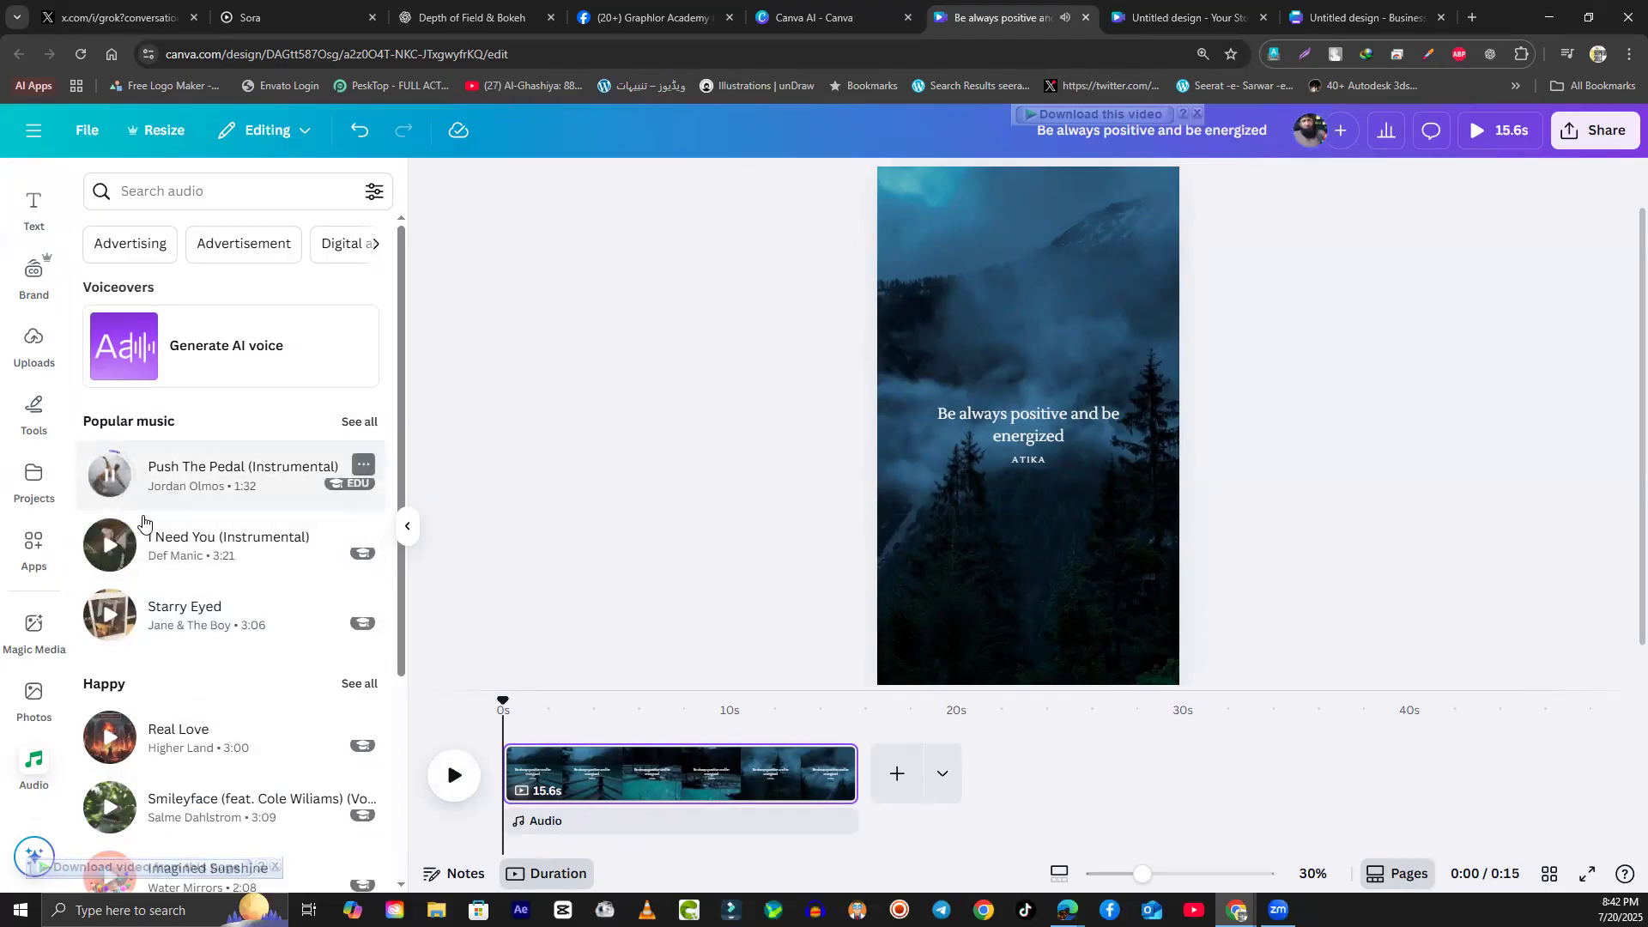
scroll(120, 567, down, 2)
click(112, 566)
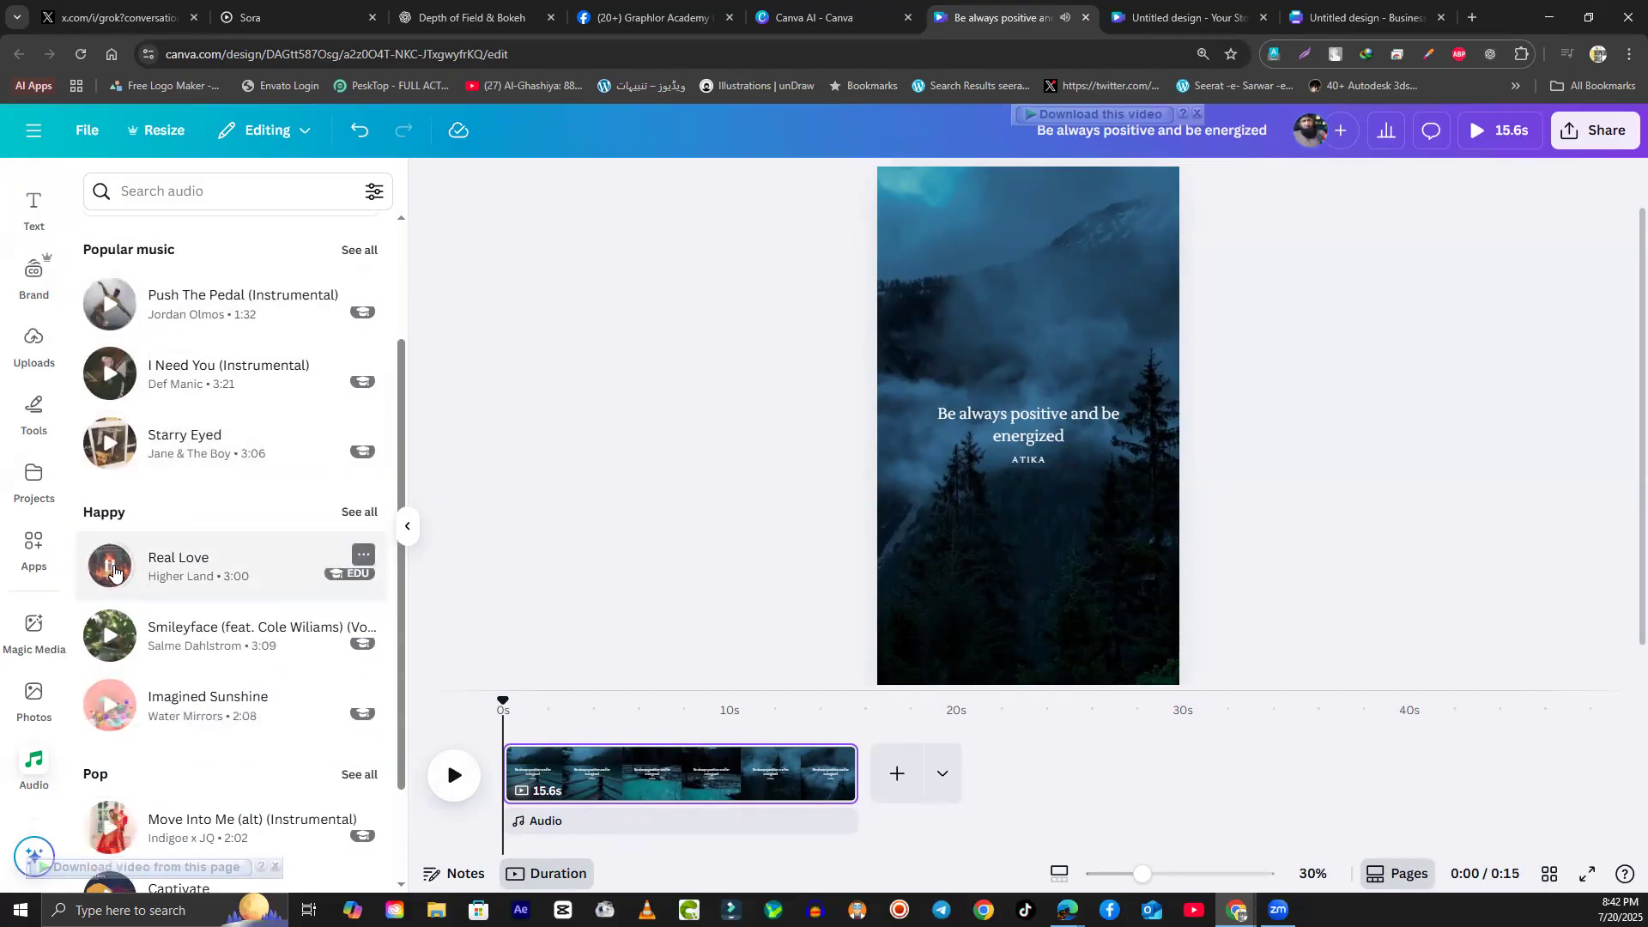
scroll(111, 633, down, 1)
click(110, 549)
Step: Preview a track from the Epic section and Flourishing Views from the Instrumental section
scroll(154, 610, down, 3)
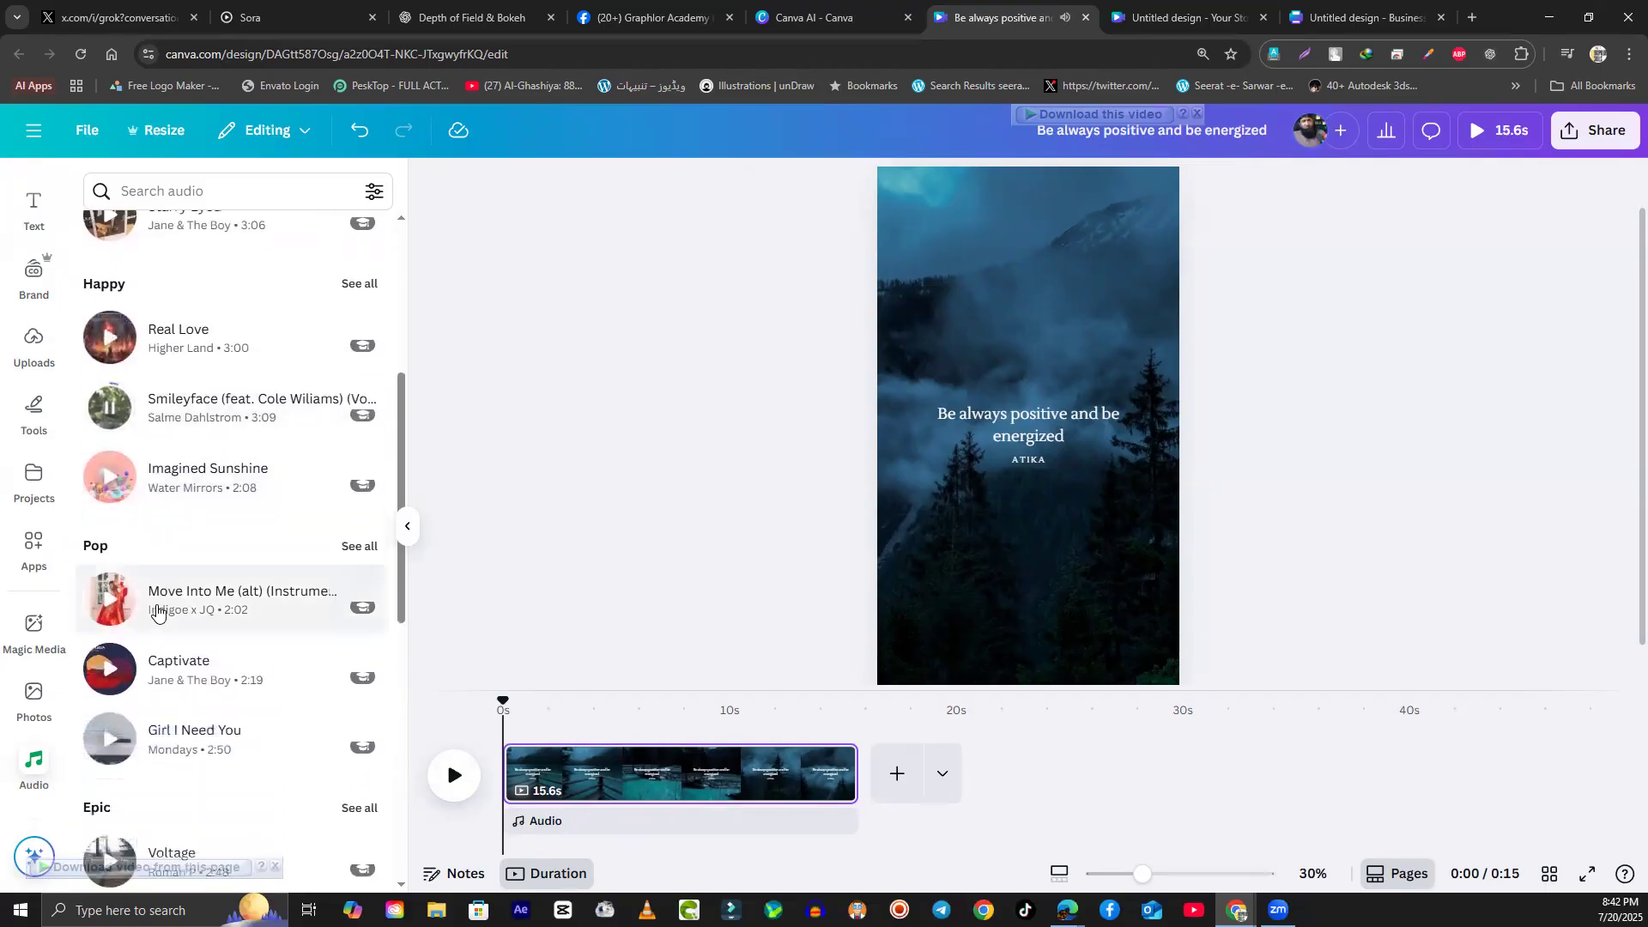
scroll(239, 708, down, 5)
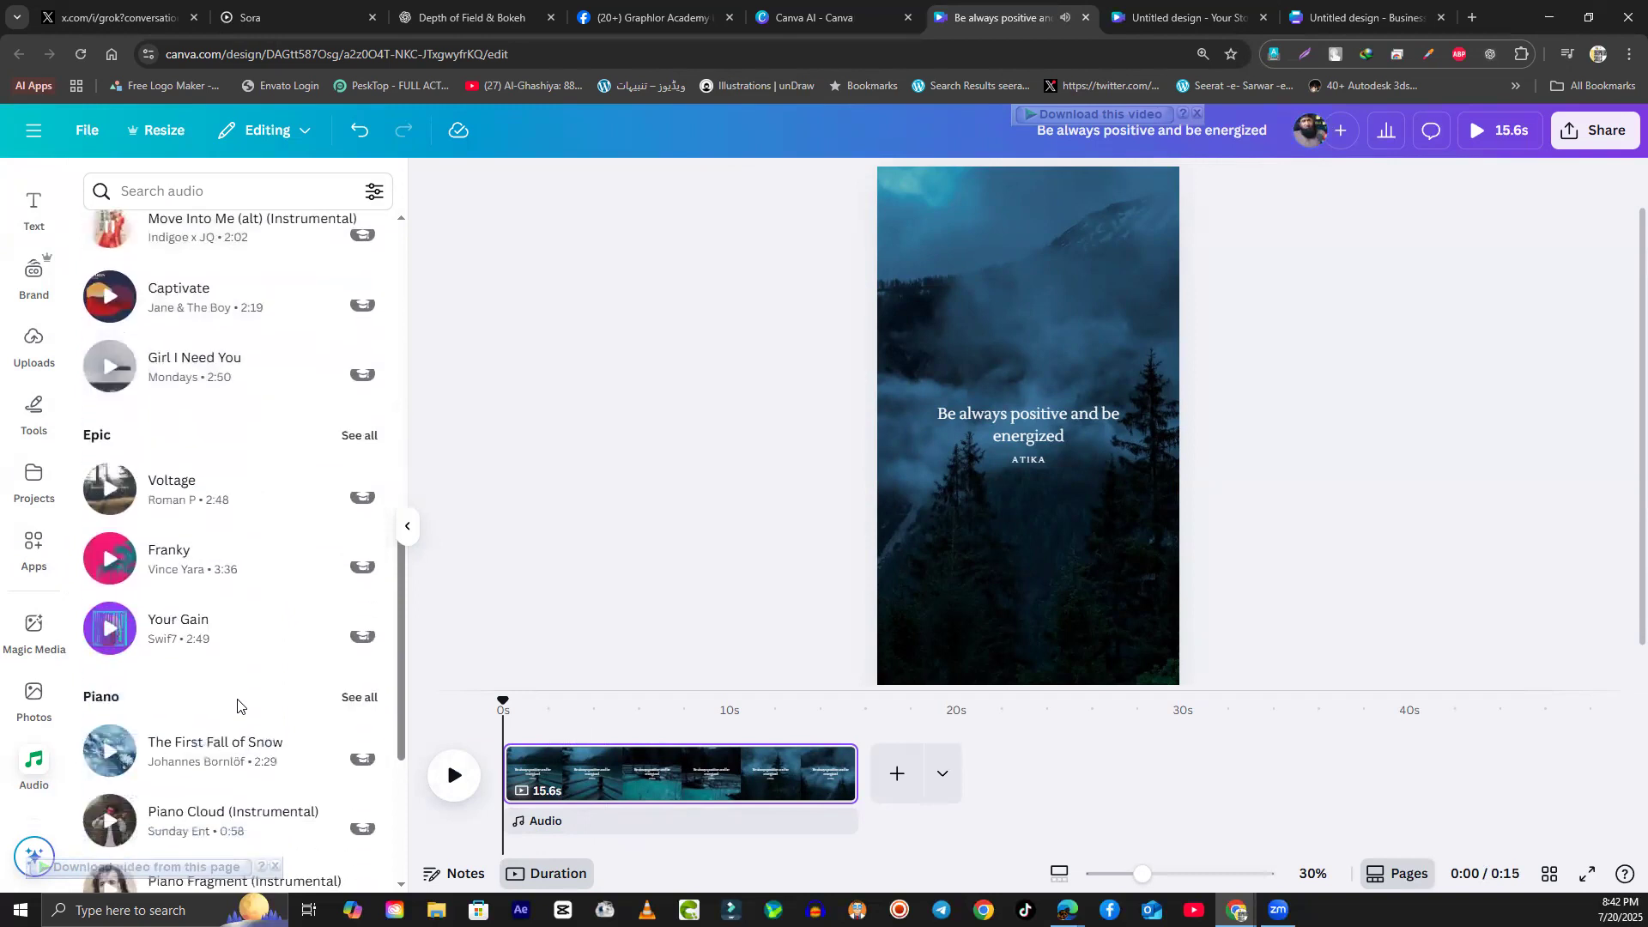
scroll(171, 684, up, 1)
click(110, 657)
scroll(200, 666, down, 1)
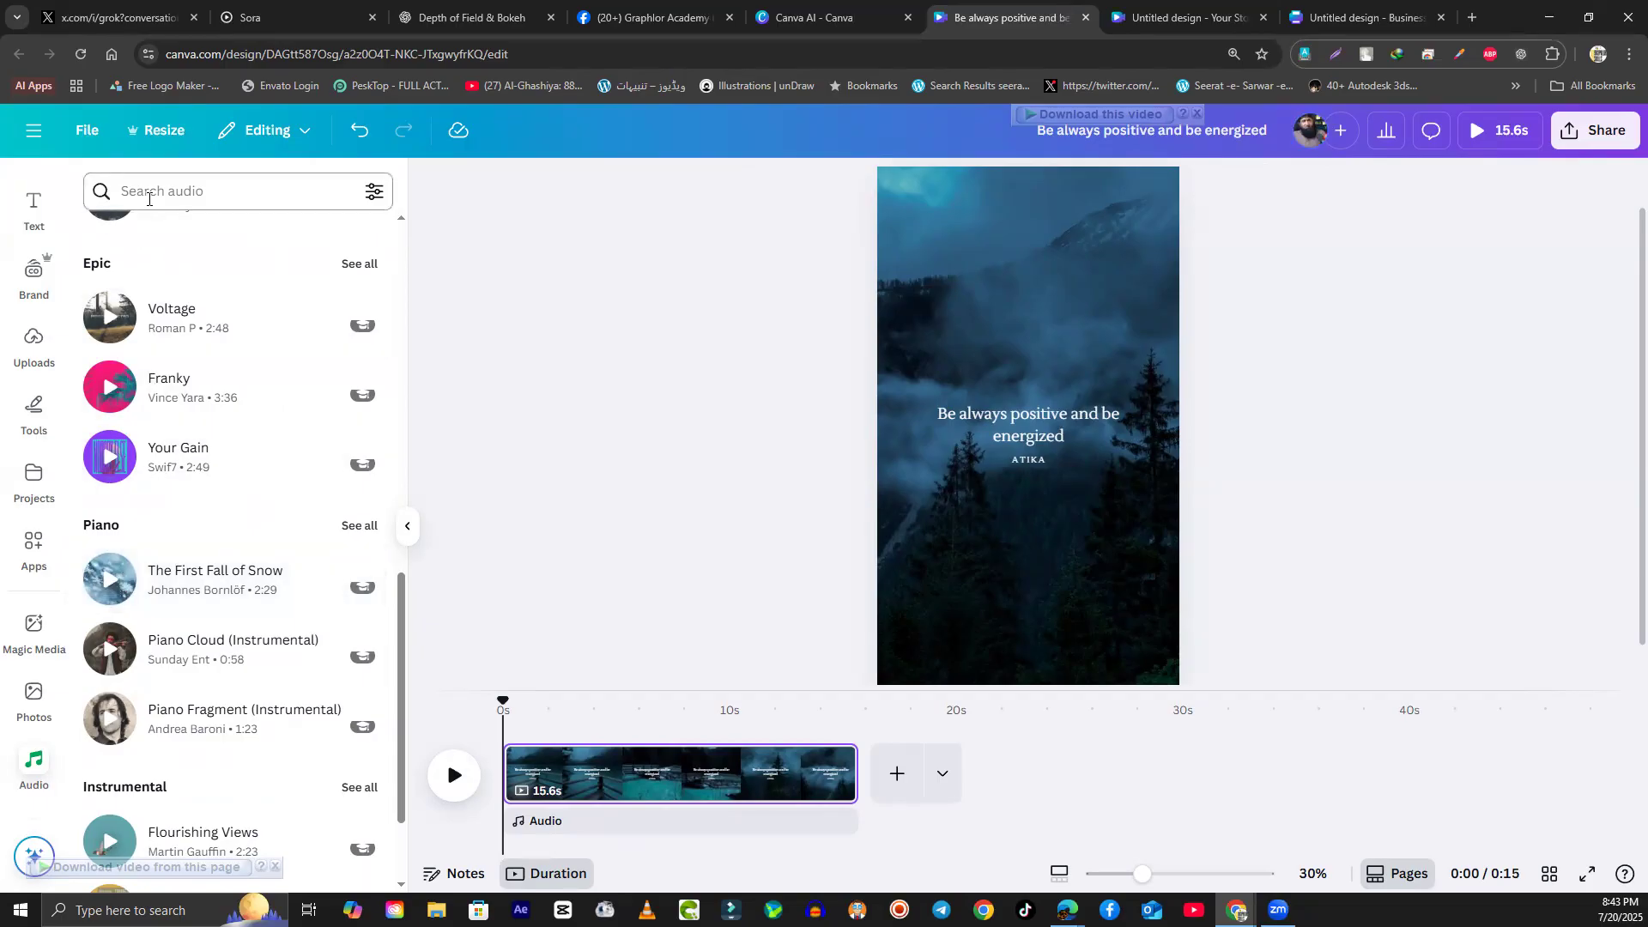
scroll(247, 725, down, 5)
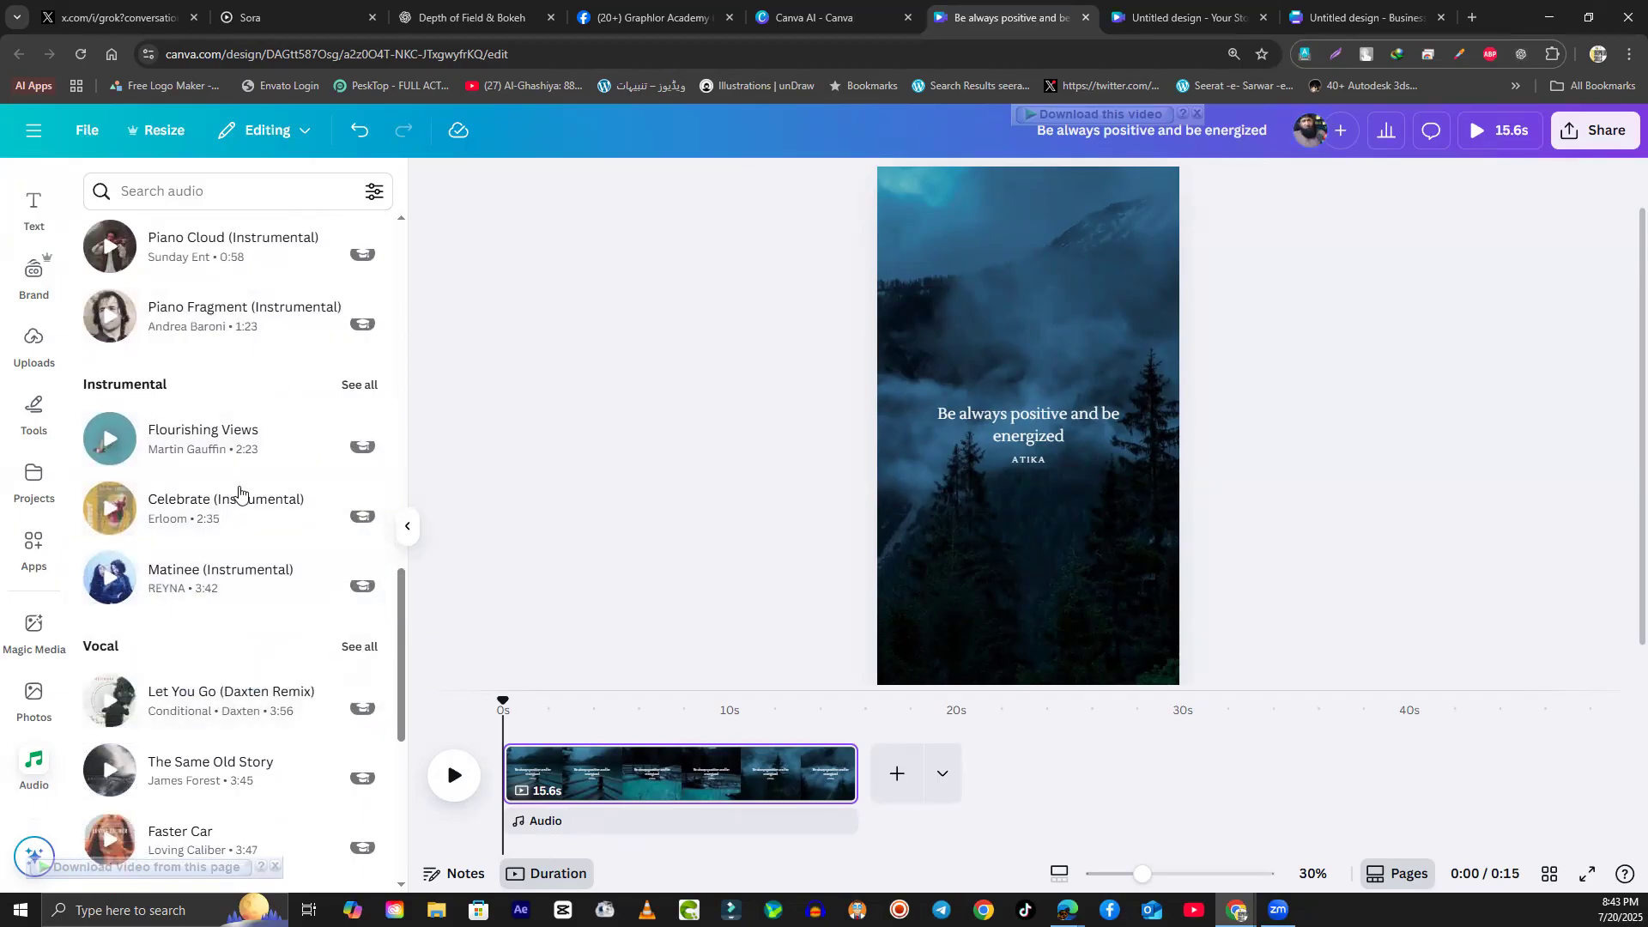
click(110, 444)
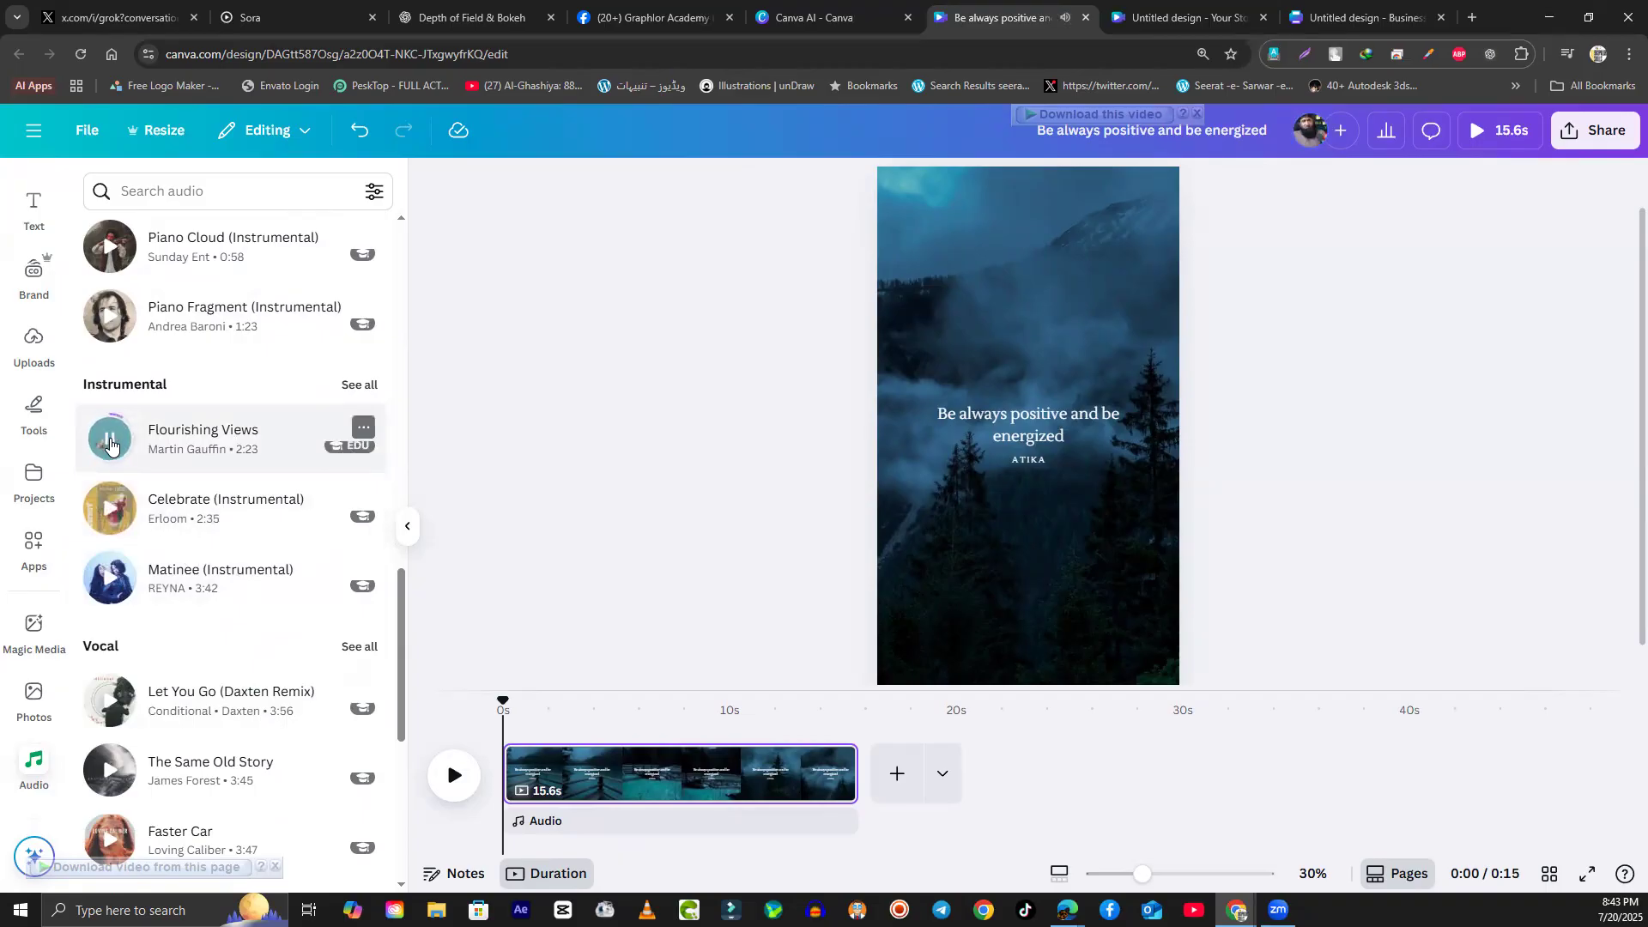
click(110, 443)
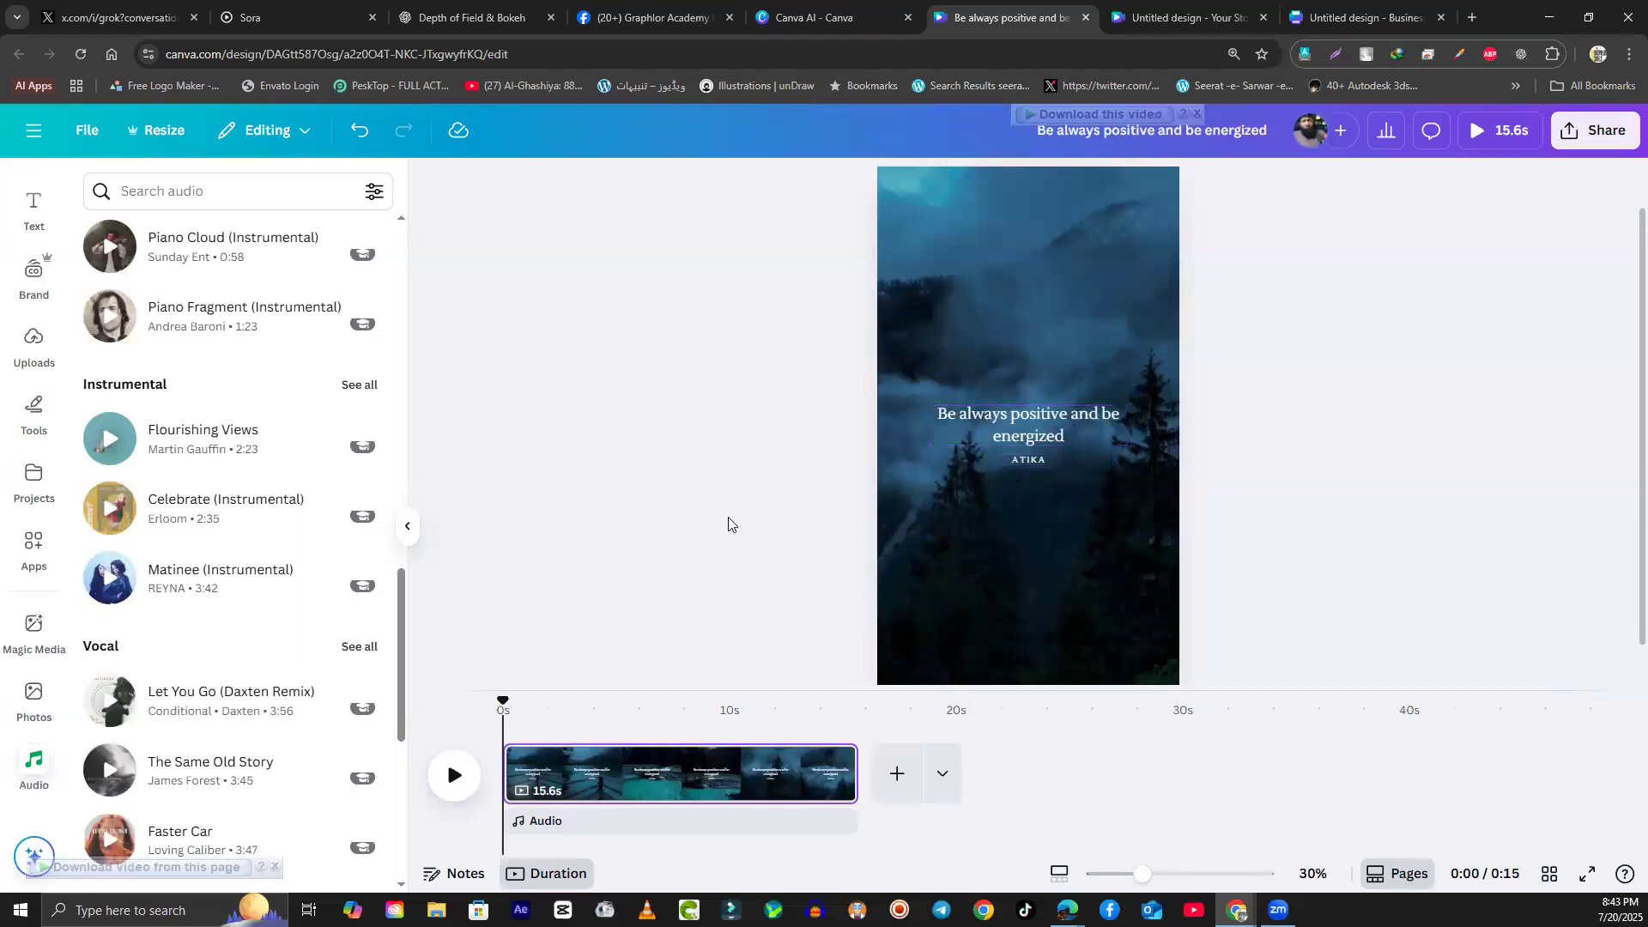
Step: Compare Push The Pedal with I Need You (Instrumental) and add I Need You (Instrumental) to the video's audio track
scroll(192, 650, down, 10)
scroll(192, 654, up, 3)
scroll(192, 653, up, 5)
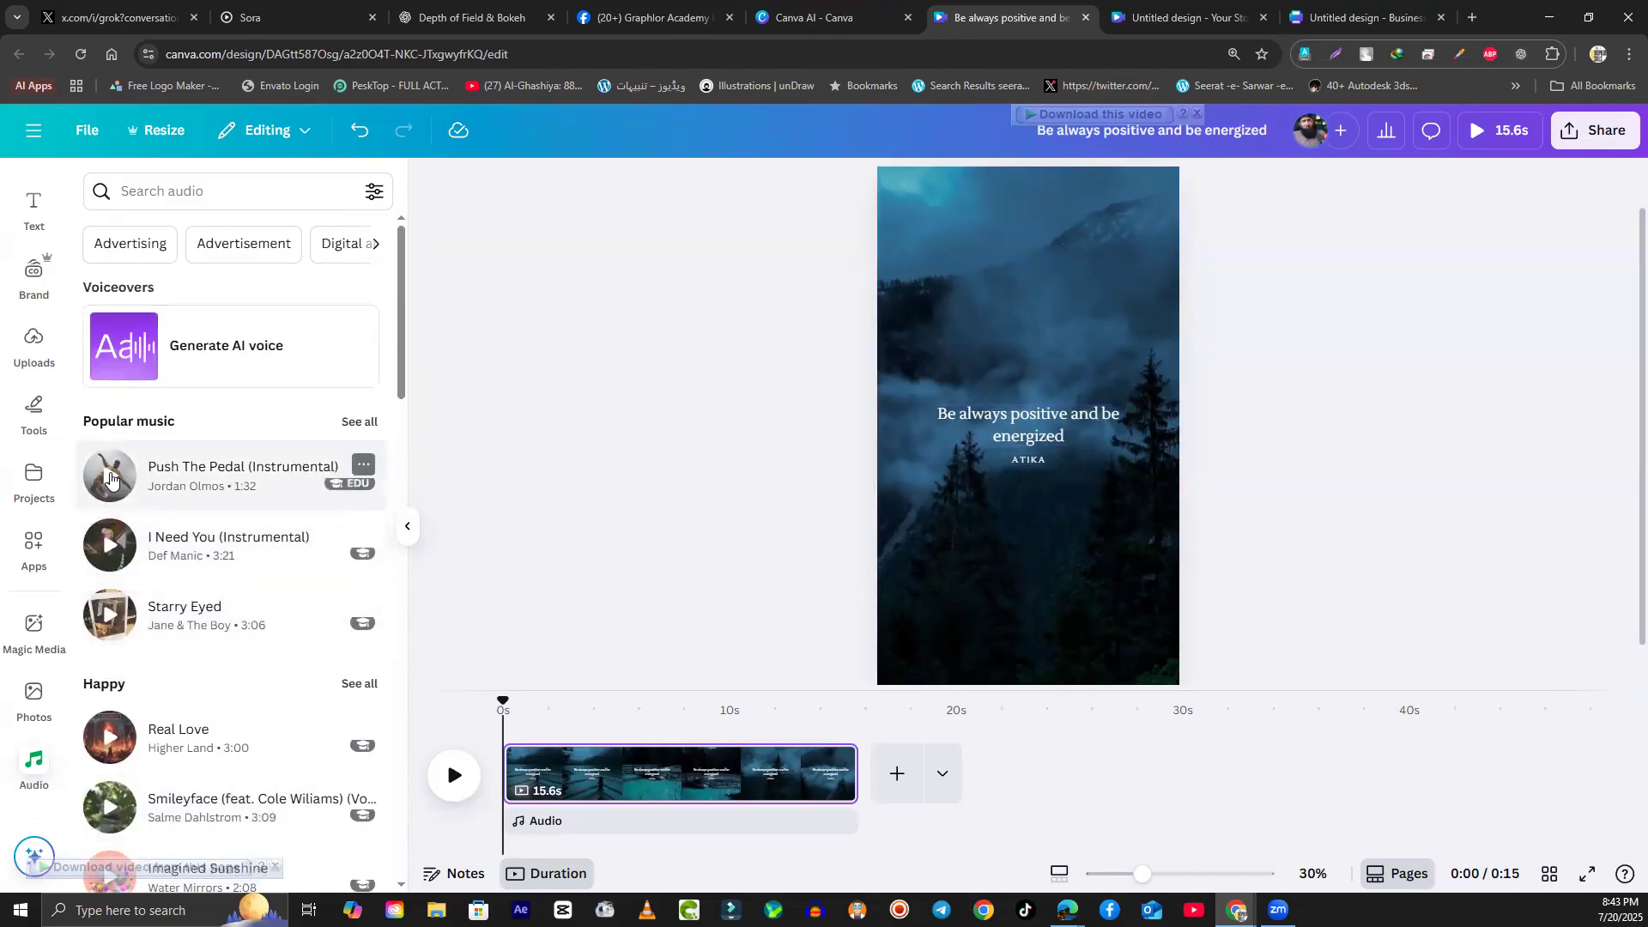
click(109, 479)
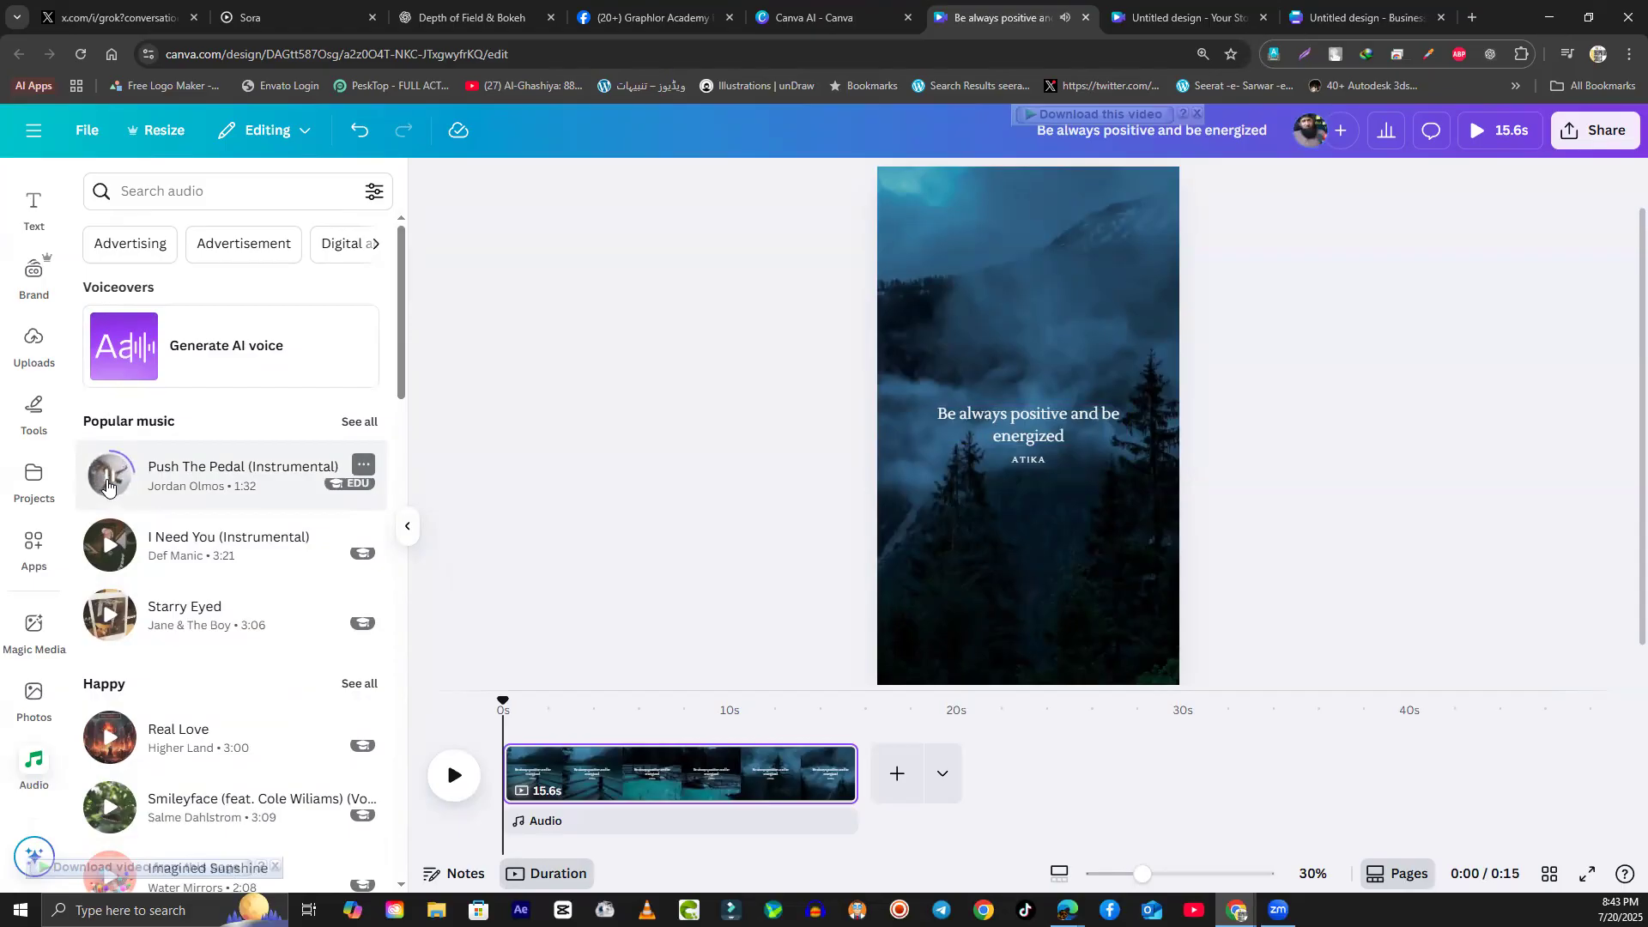
click(107, 482)
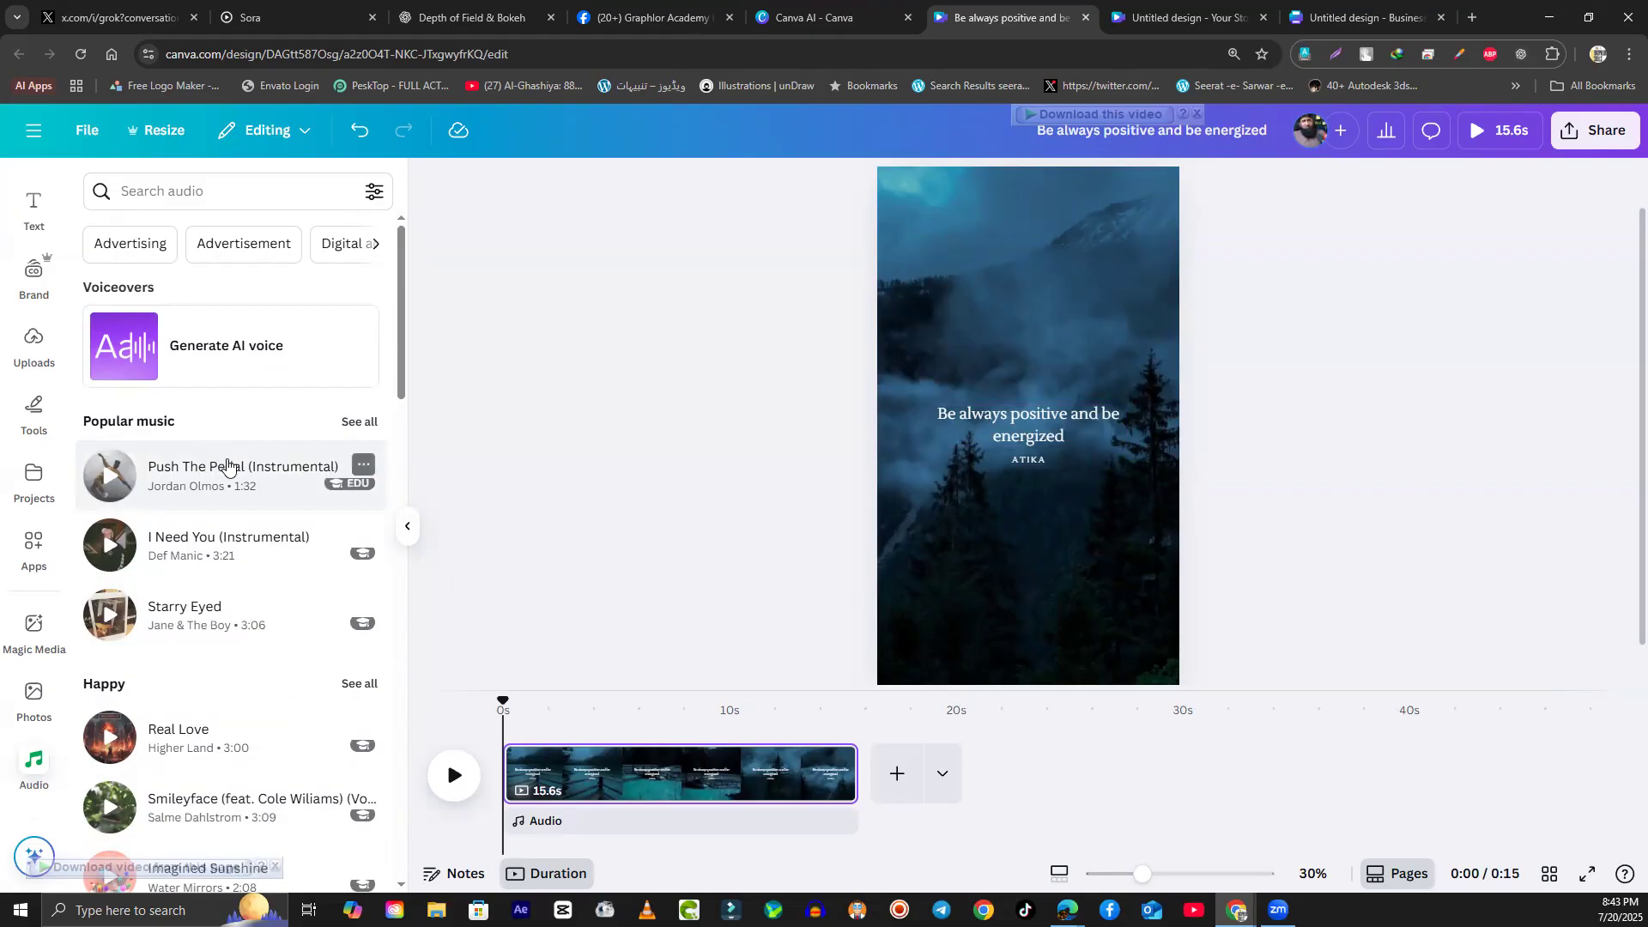
click(107, 550)
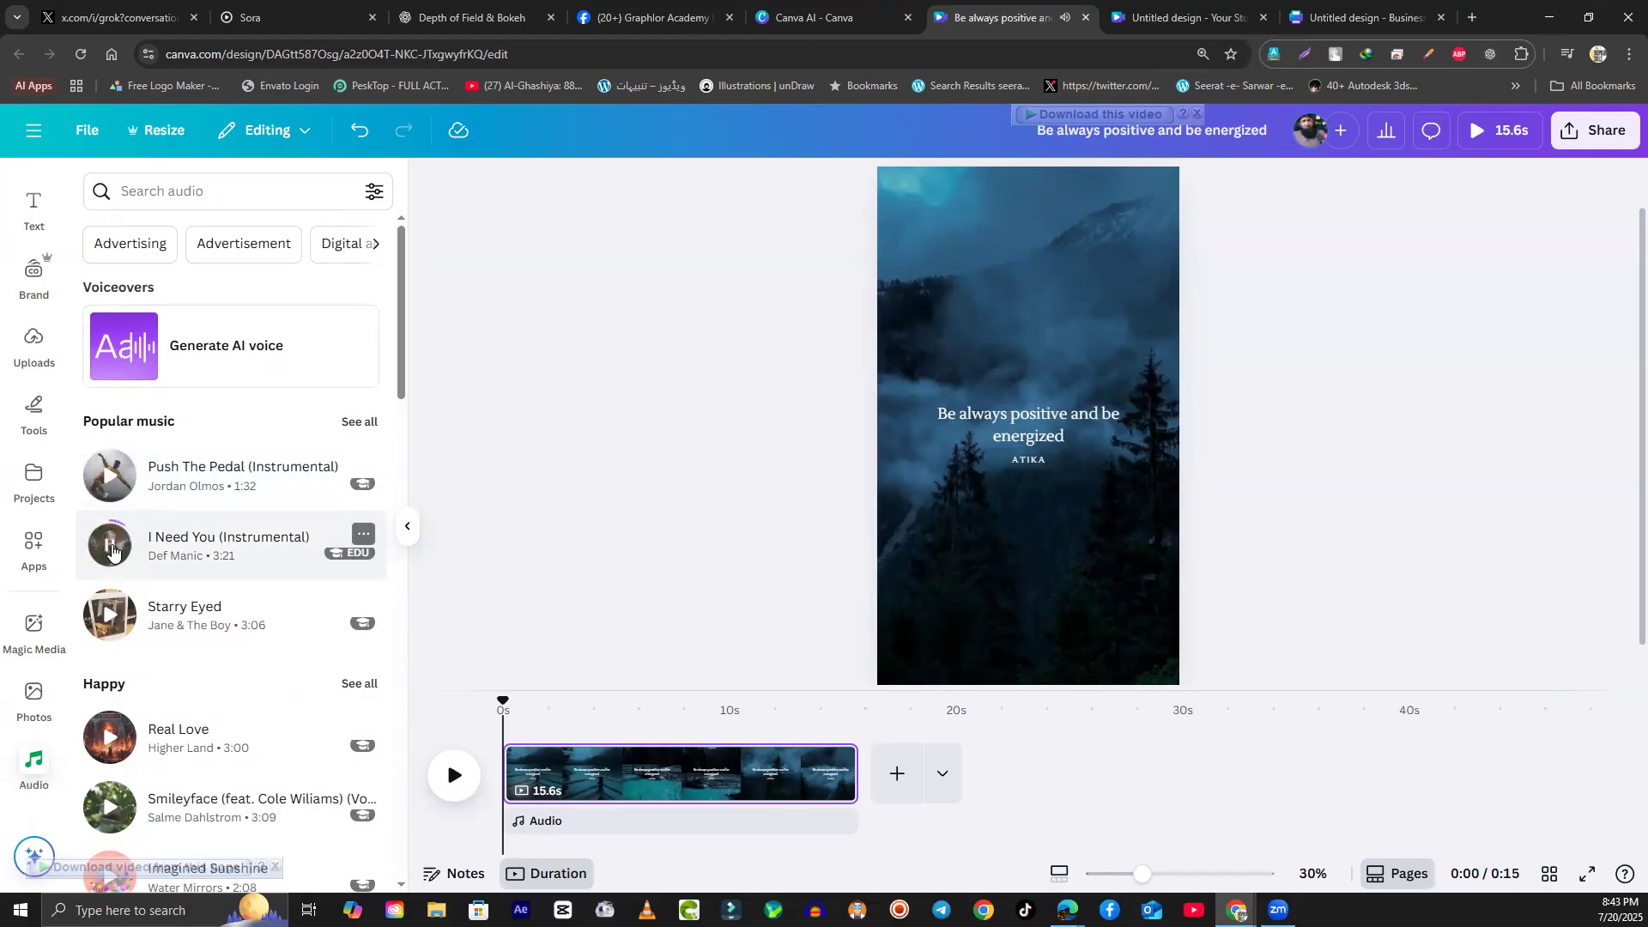
click(112, 550)
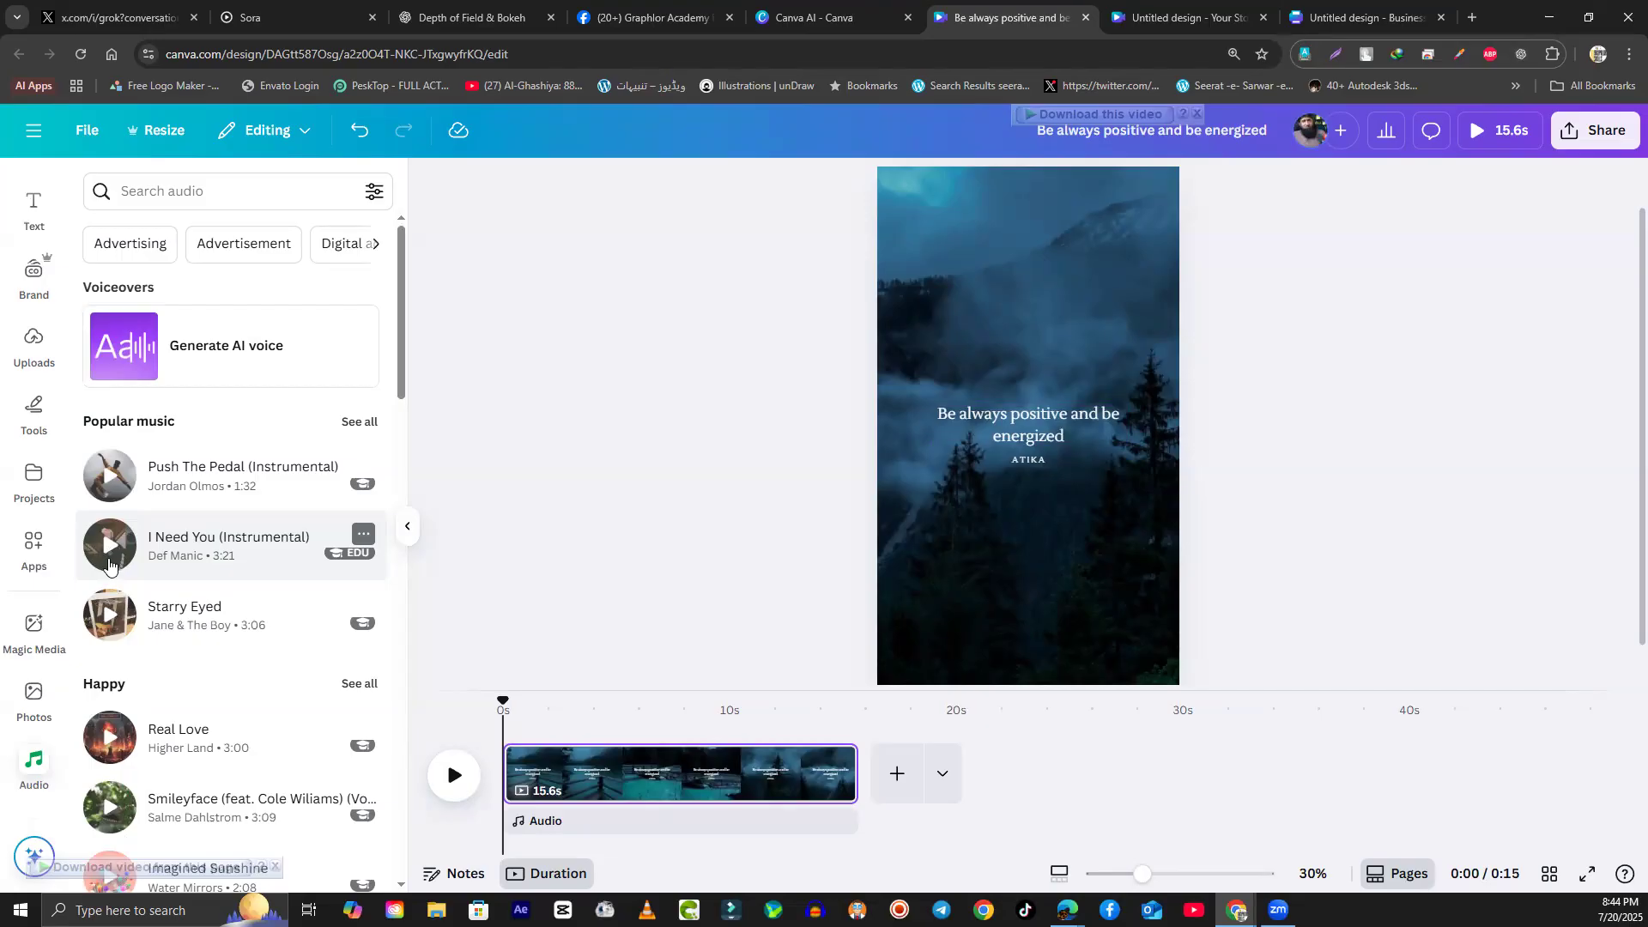
drag(173, 554, 511, 824)
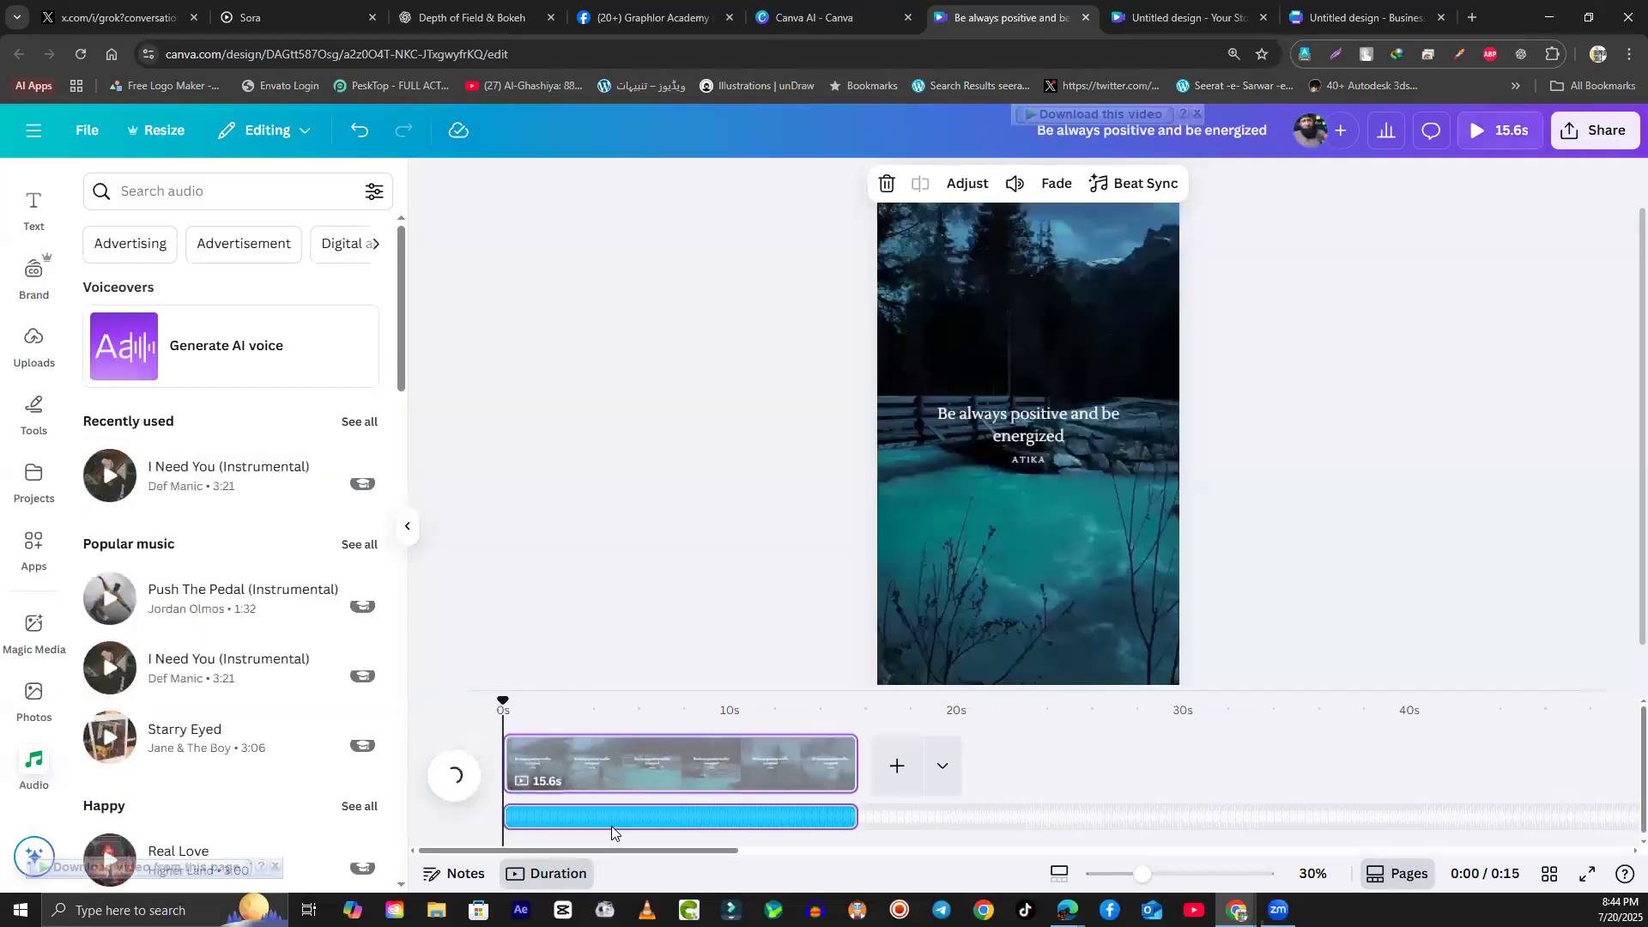
Step: Play the video with its added music, checking the beginning, middle and final seconds
click(455, 777)
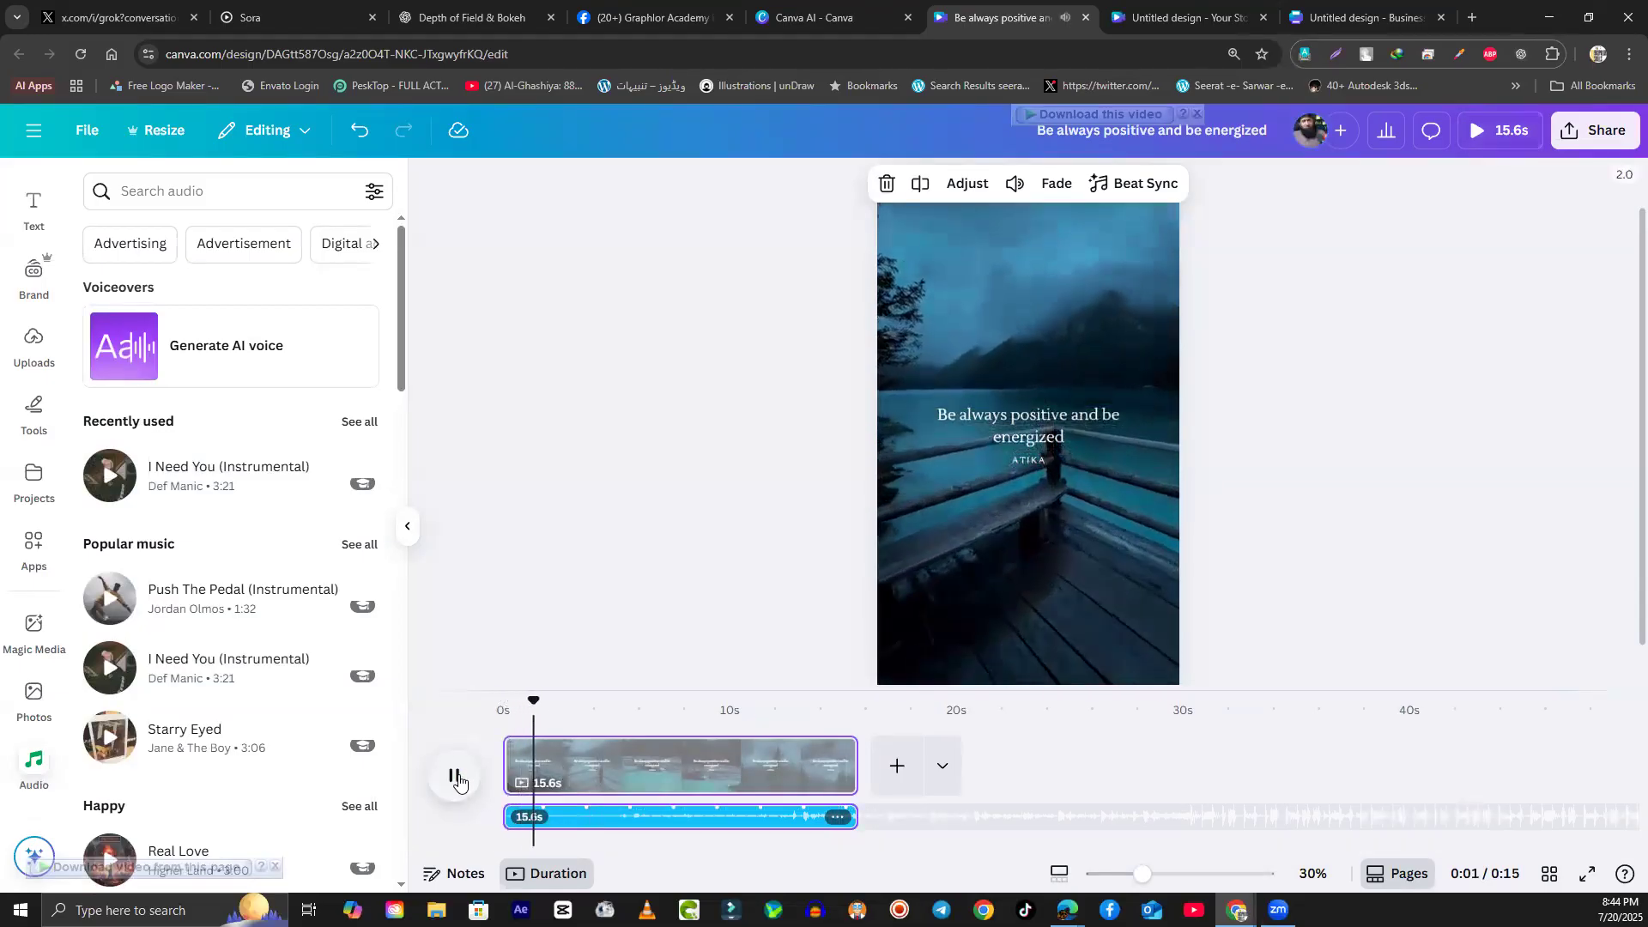
click(455, 776)
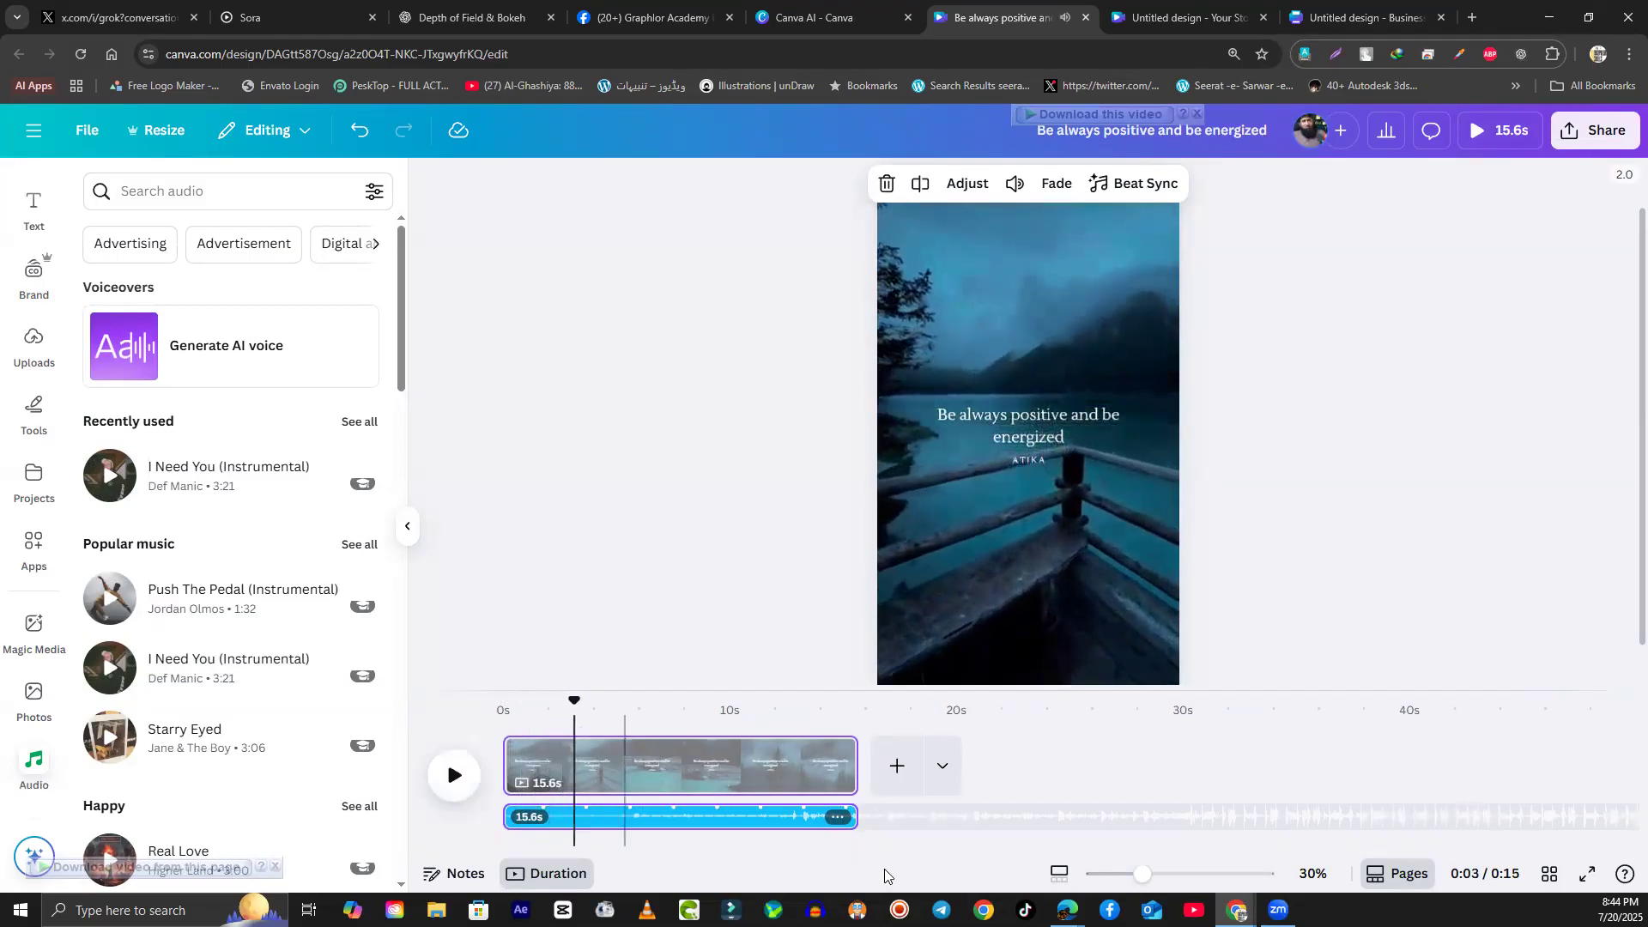
click(610, 818)
key(space)
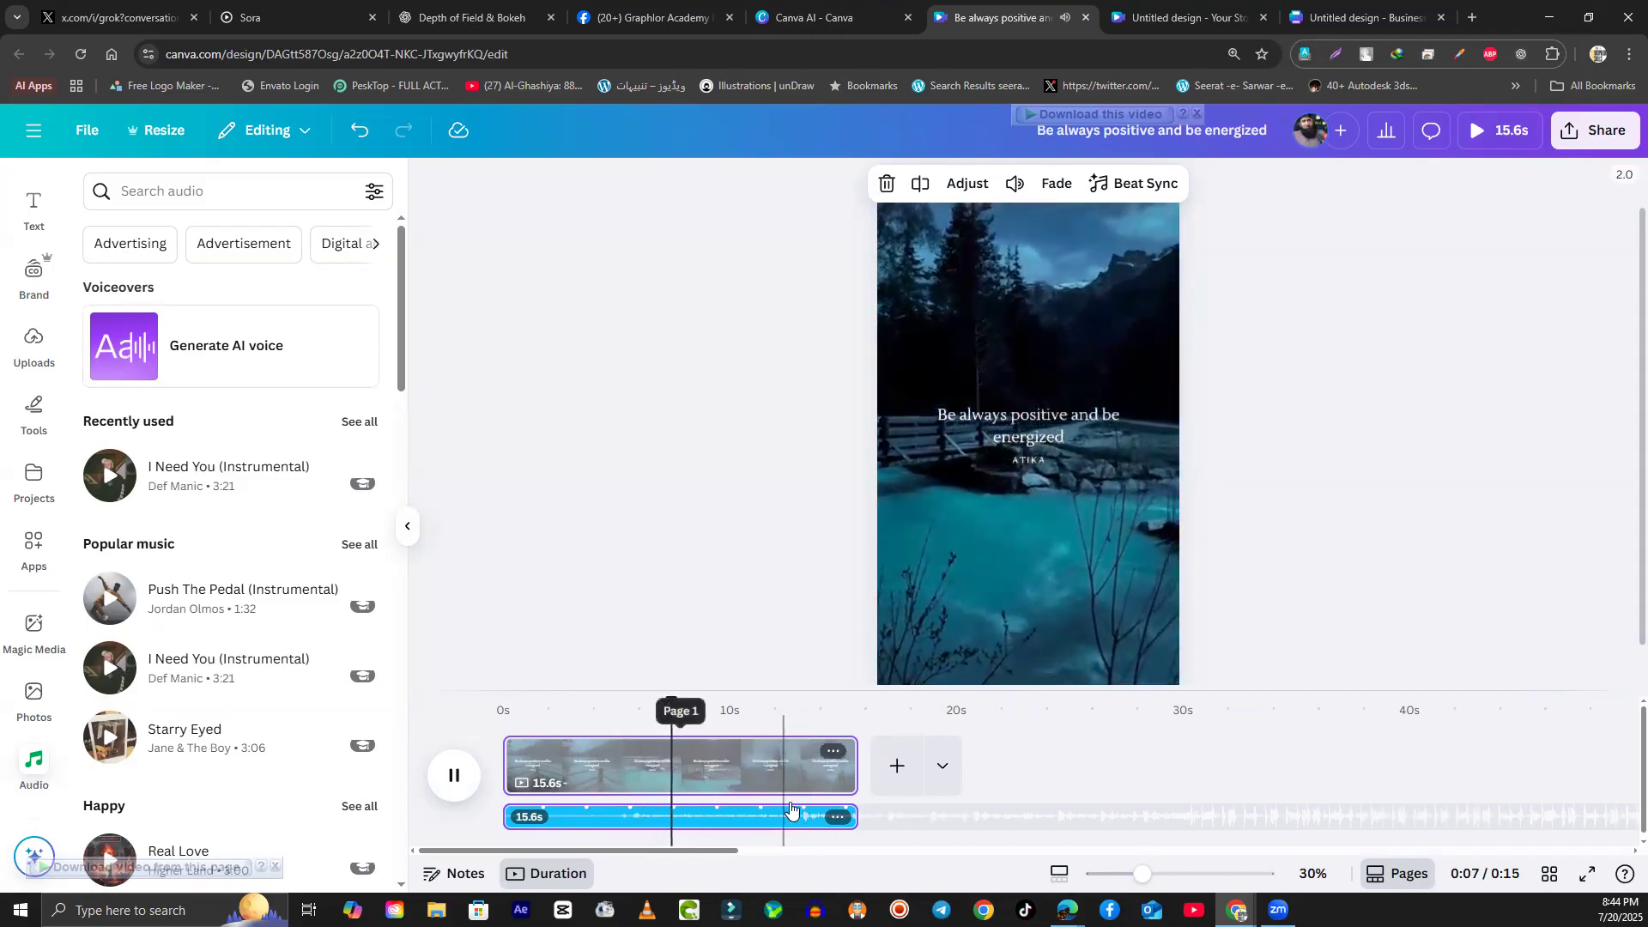
click(787, 738)
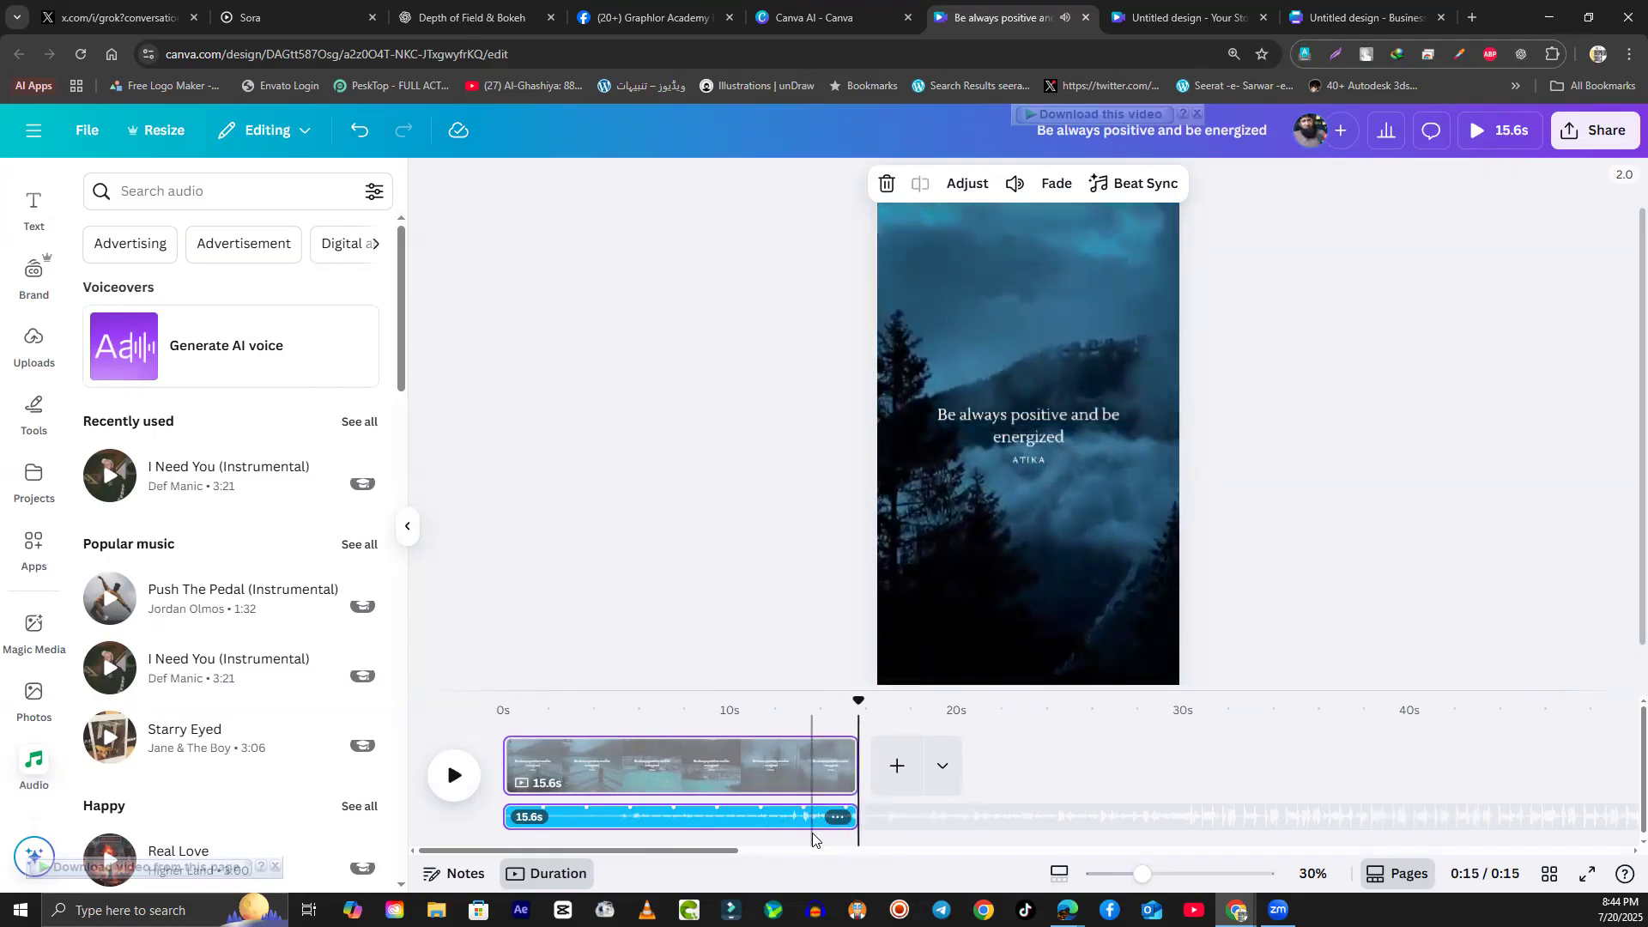
click(805, 723)
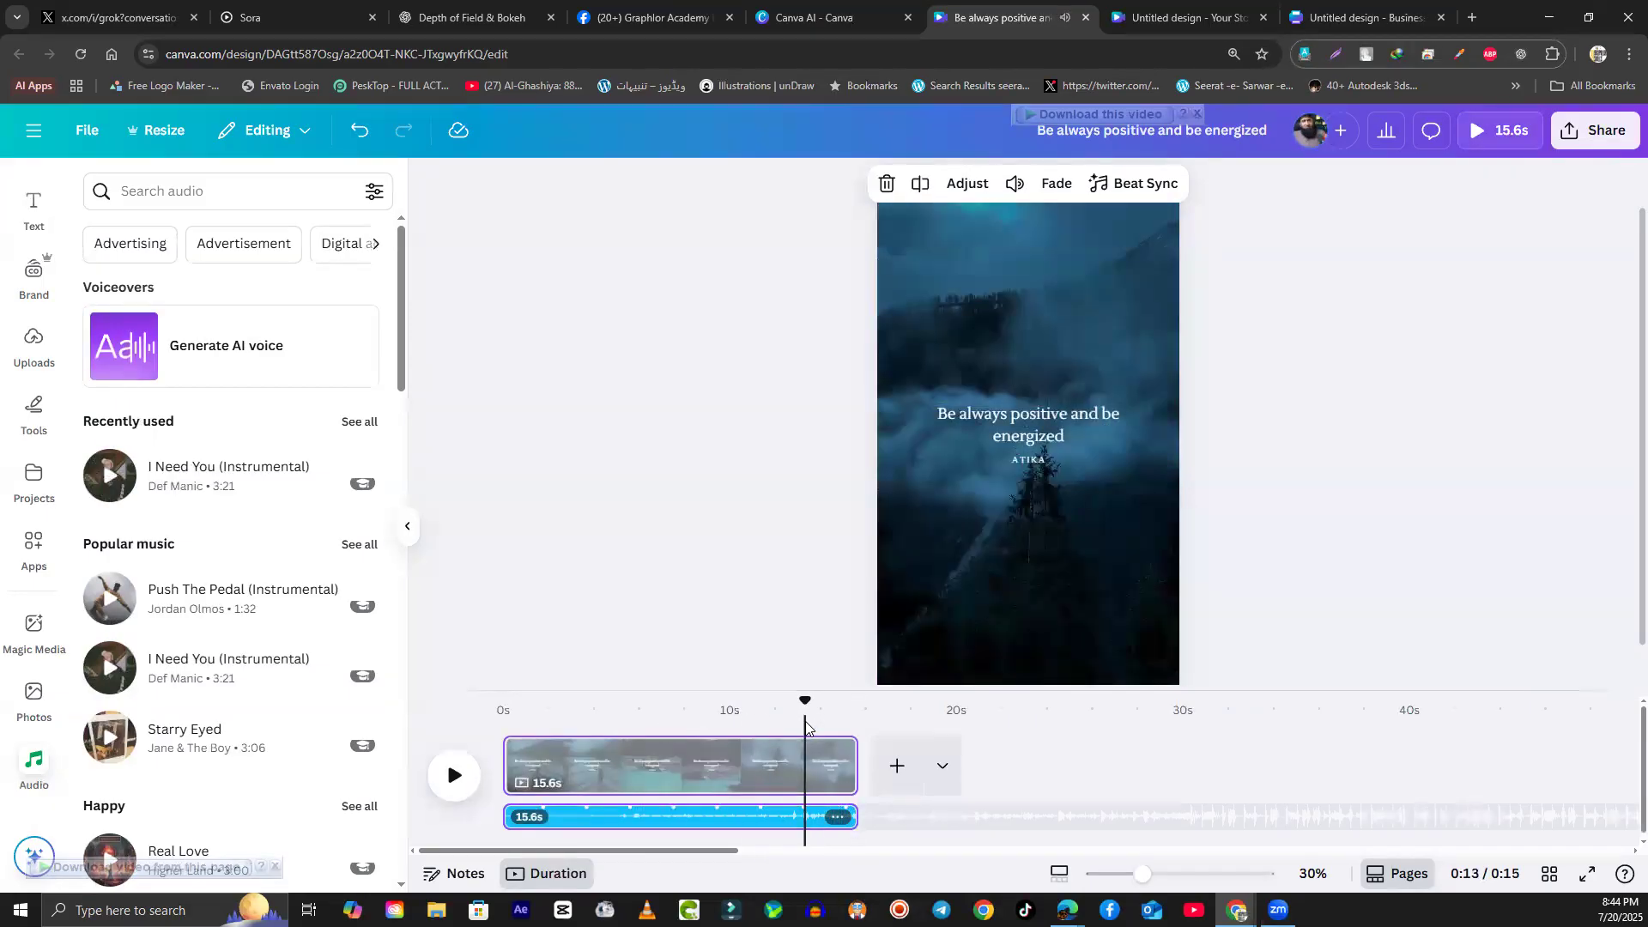
key(space)
key(space)
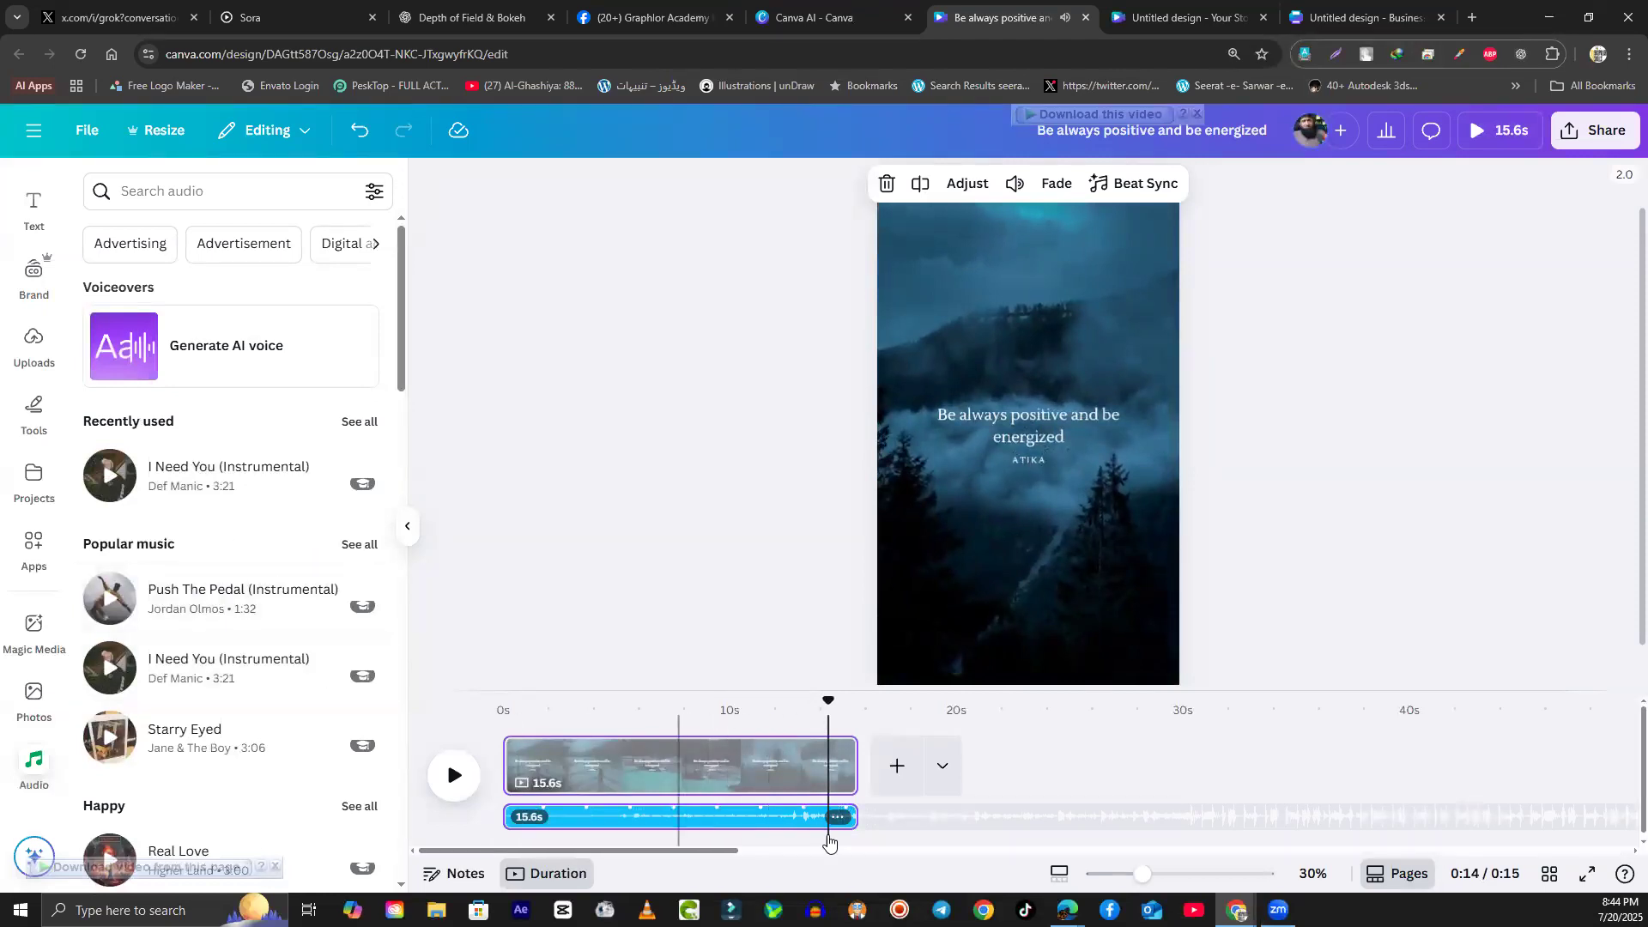
Step: Remove the added music from the timeline and browse the Epic, Piano and Instrumental tracks
click(759, 825)
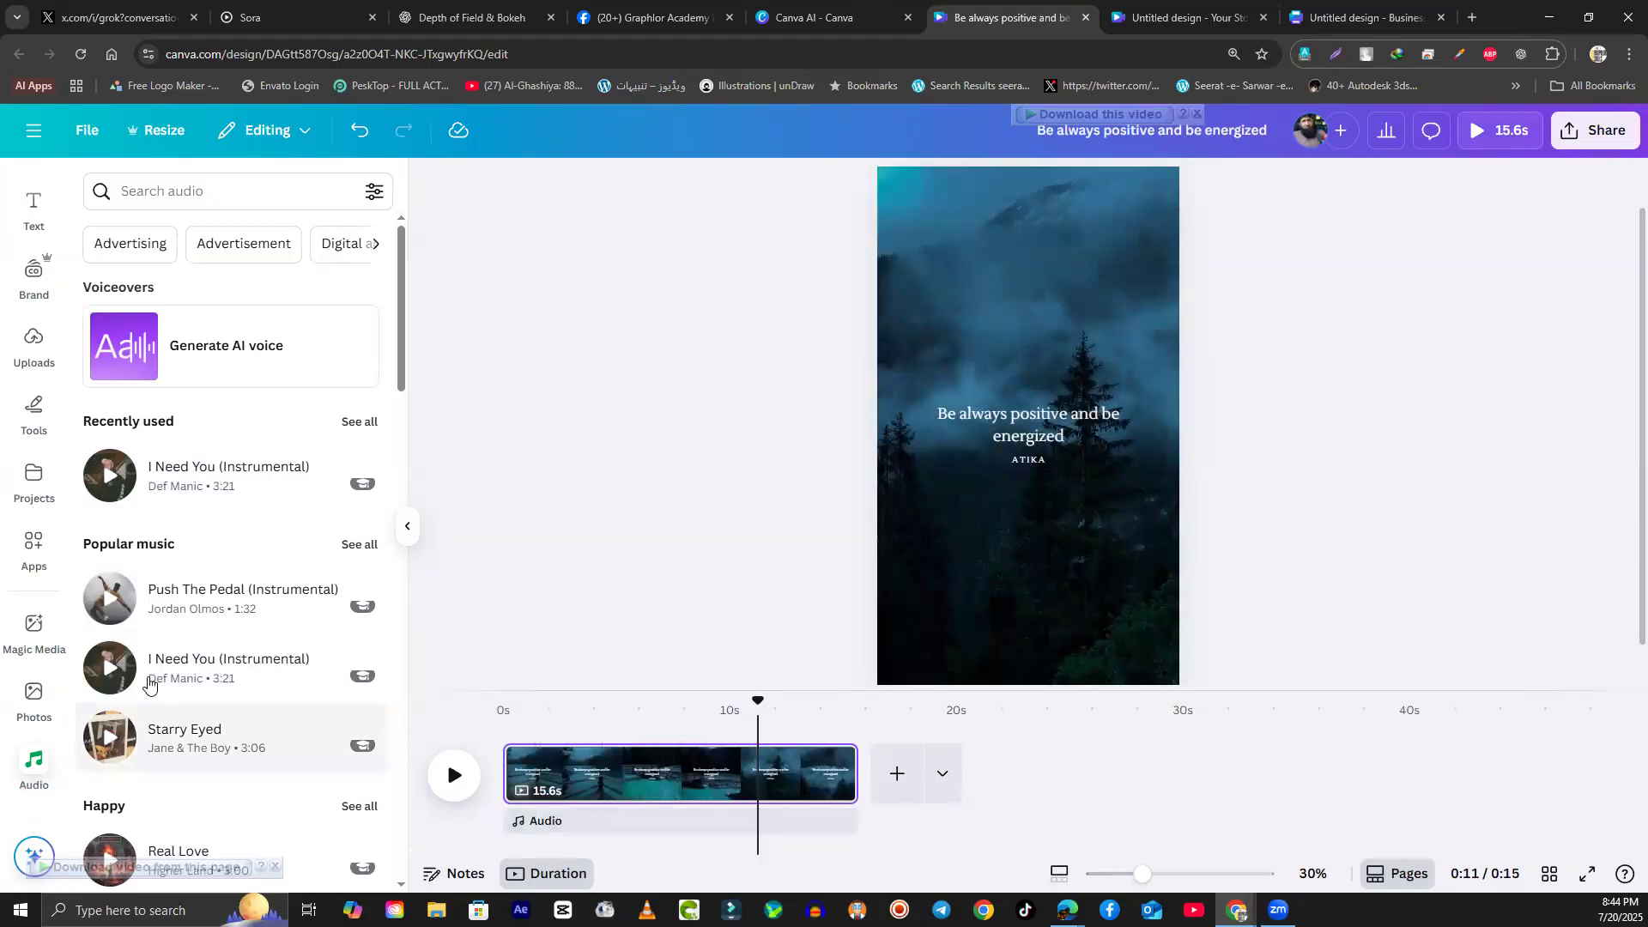
scroll(172, 645, down, 2)
scroll(173, 646, down, 10)
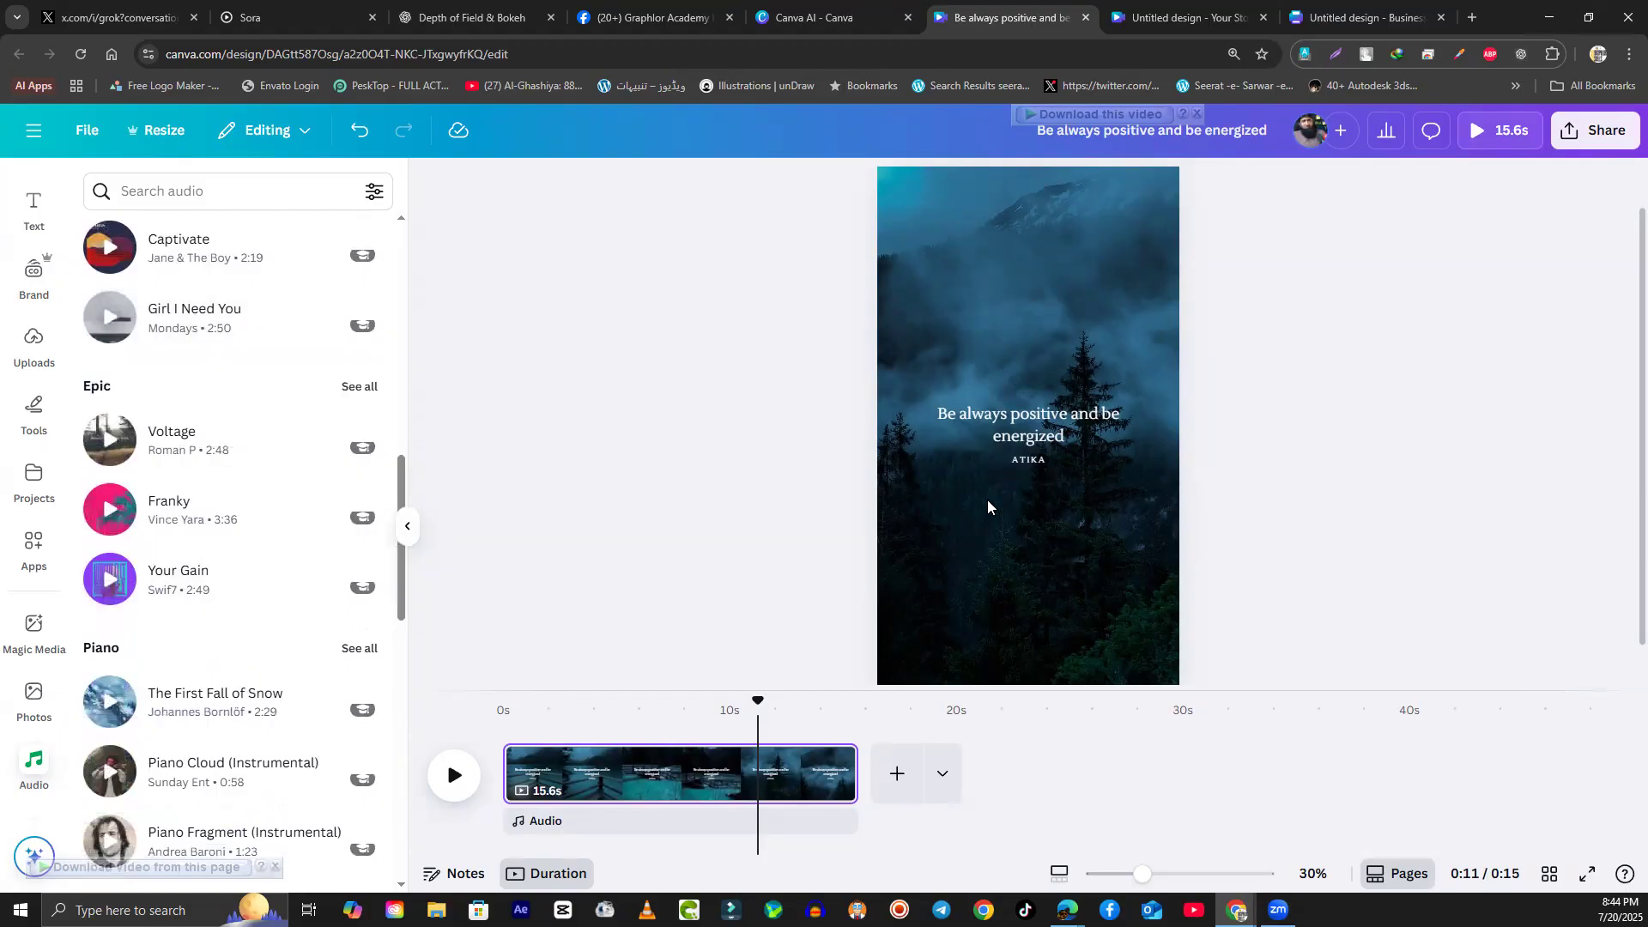
scroll(165, 761, down, 3)
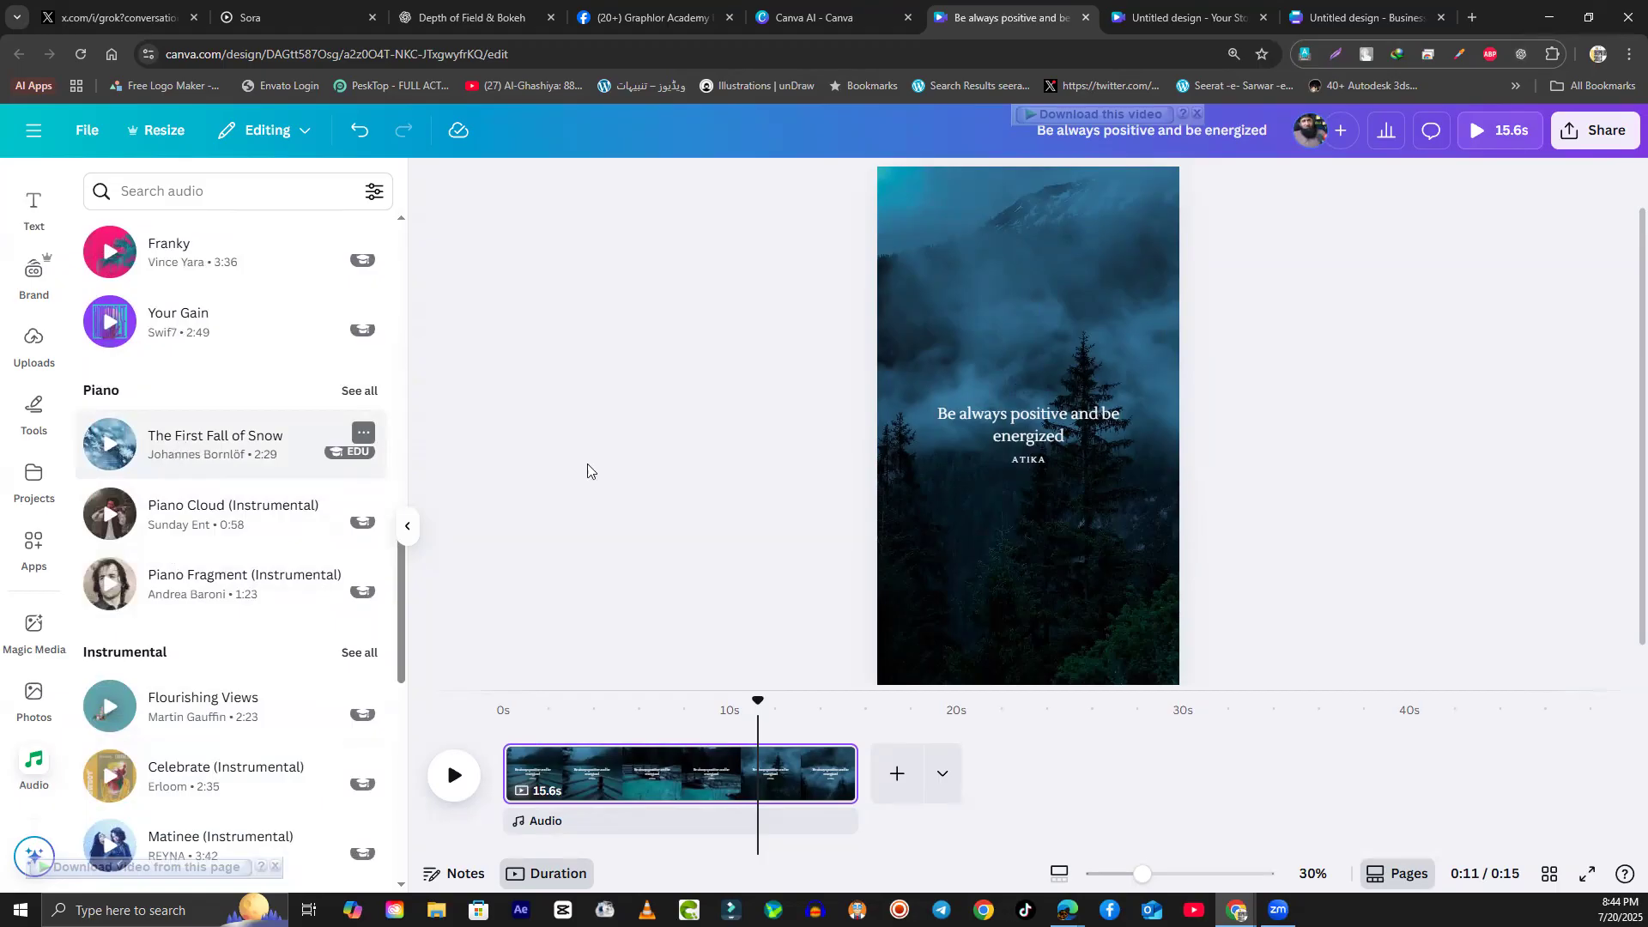
Step: Enlarge the quote text to about size 59.9, spanning nearly the full page width above the author's name
click(1016, 421)
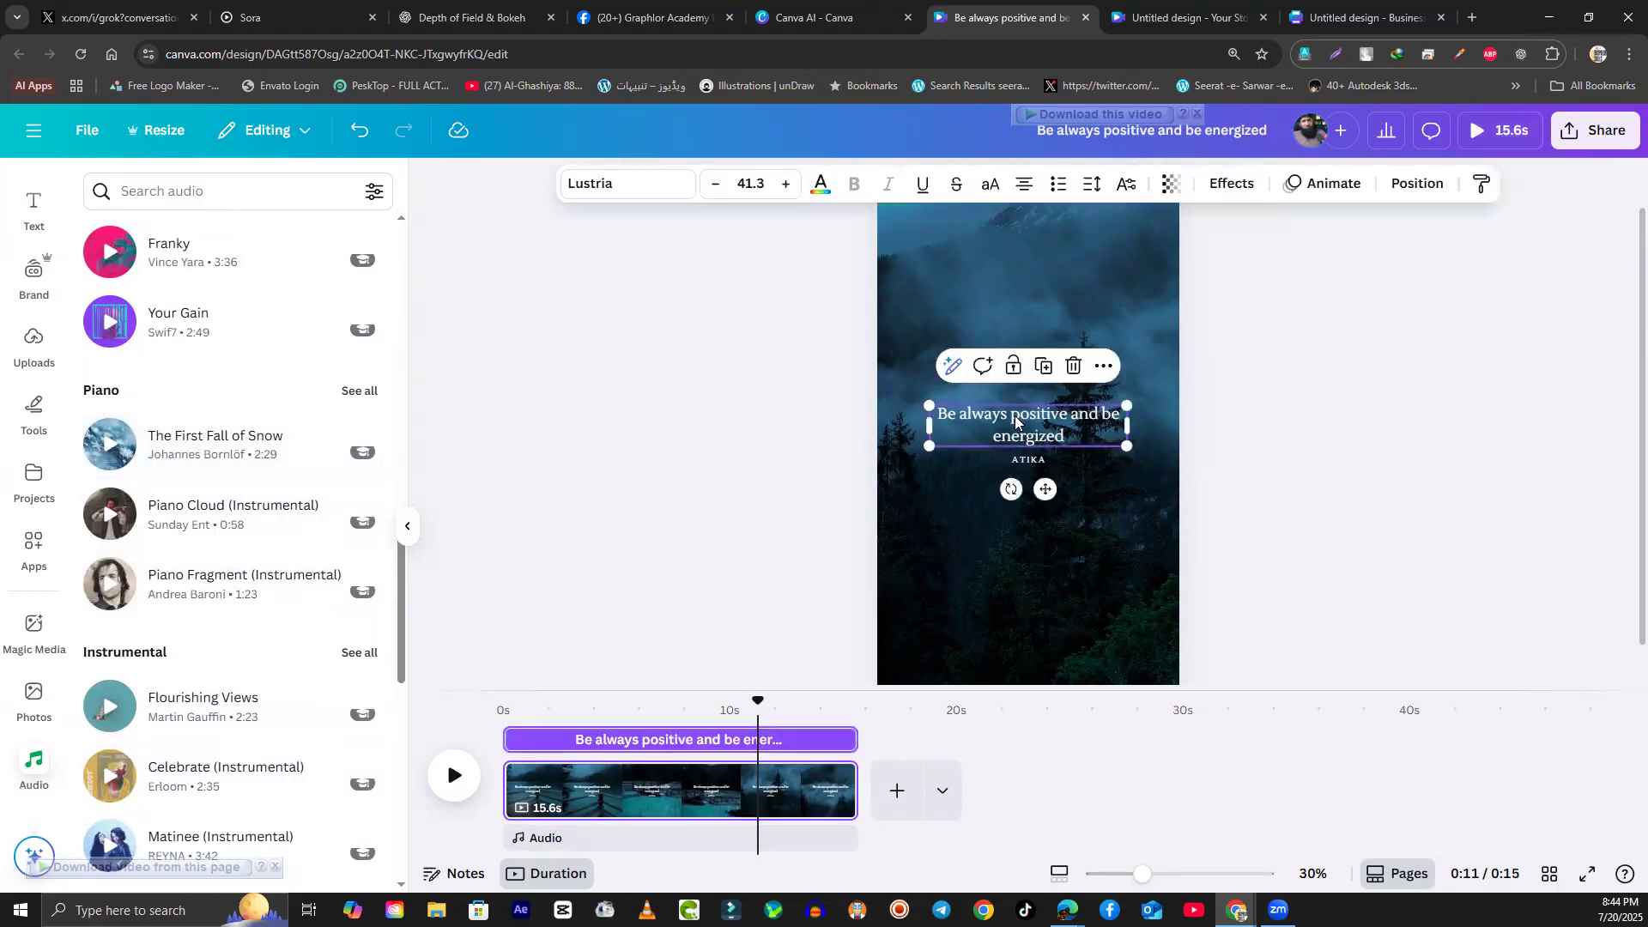
drag(930, 403, 876, 395)
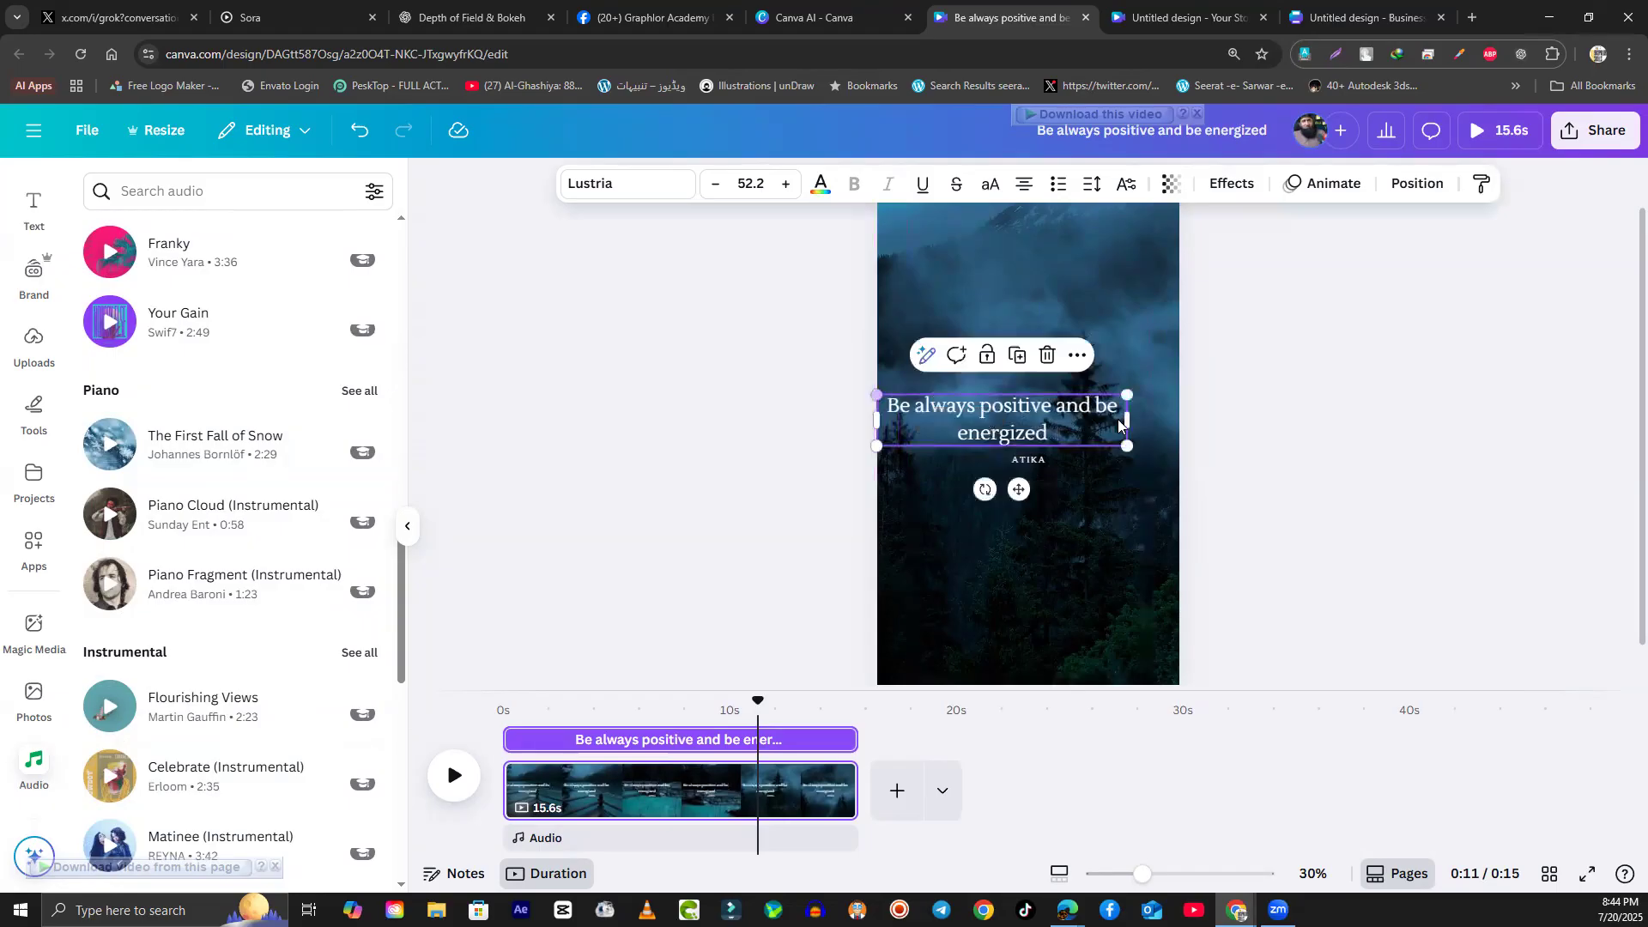
drag(1125, 439, 1163, 453)
drag(1070, 403, 1077, 395)
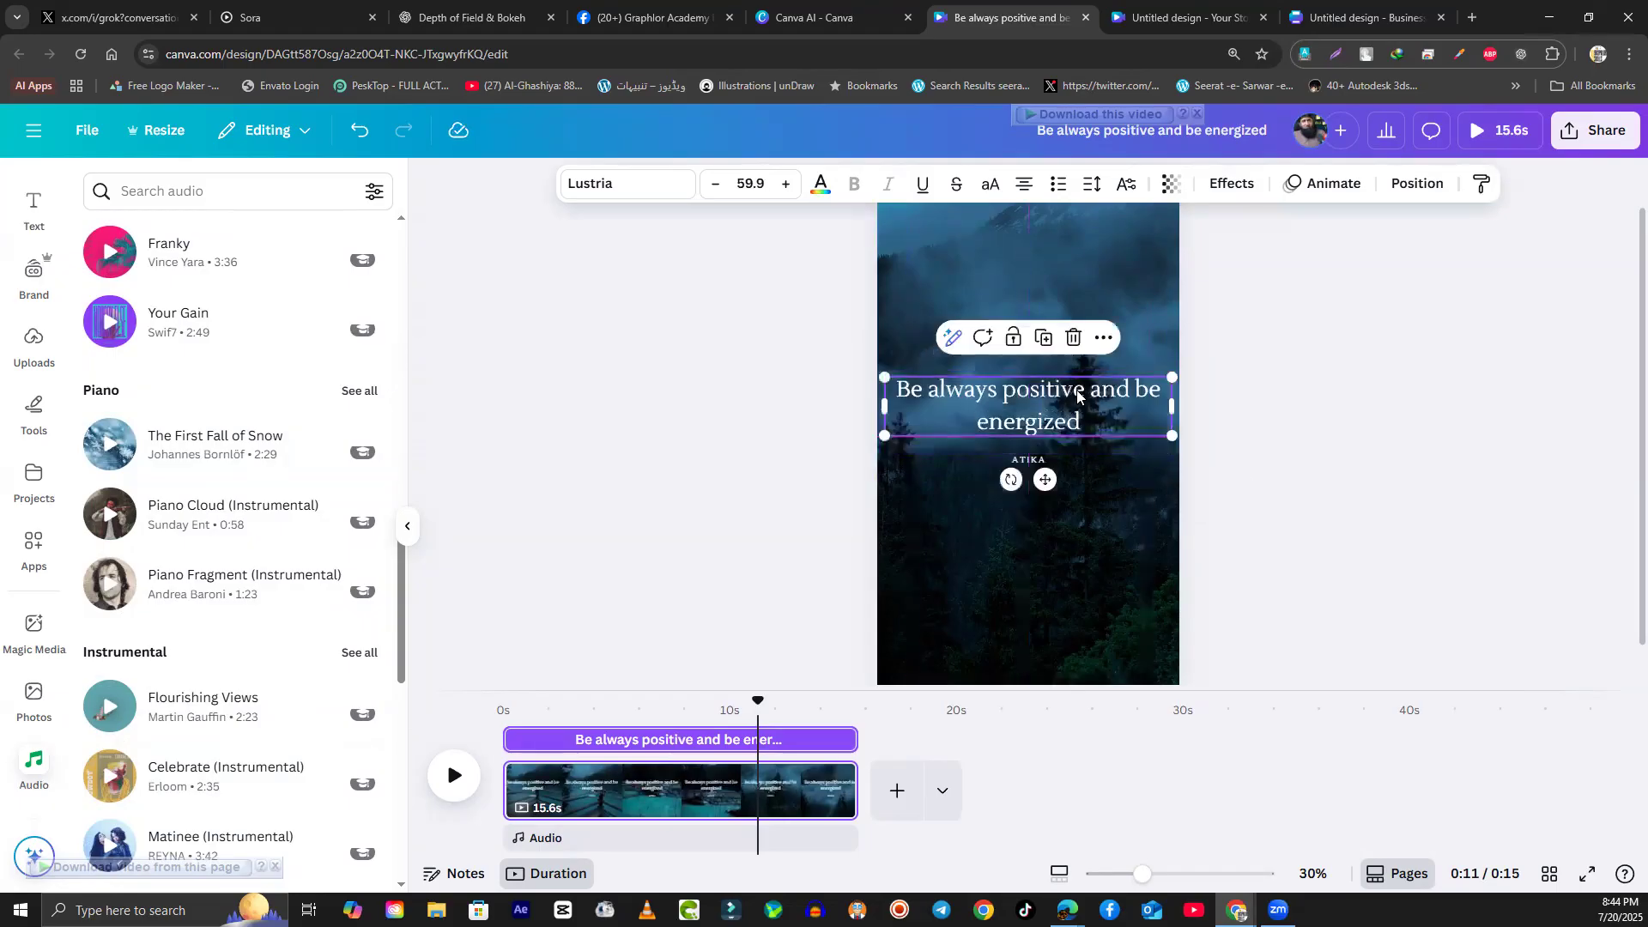
click(1223, 493)
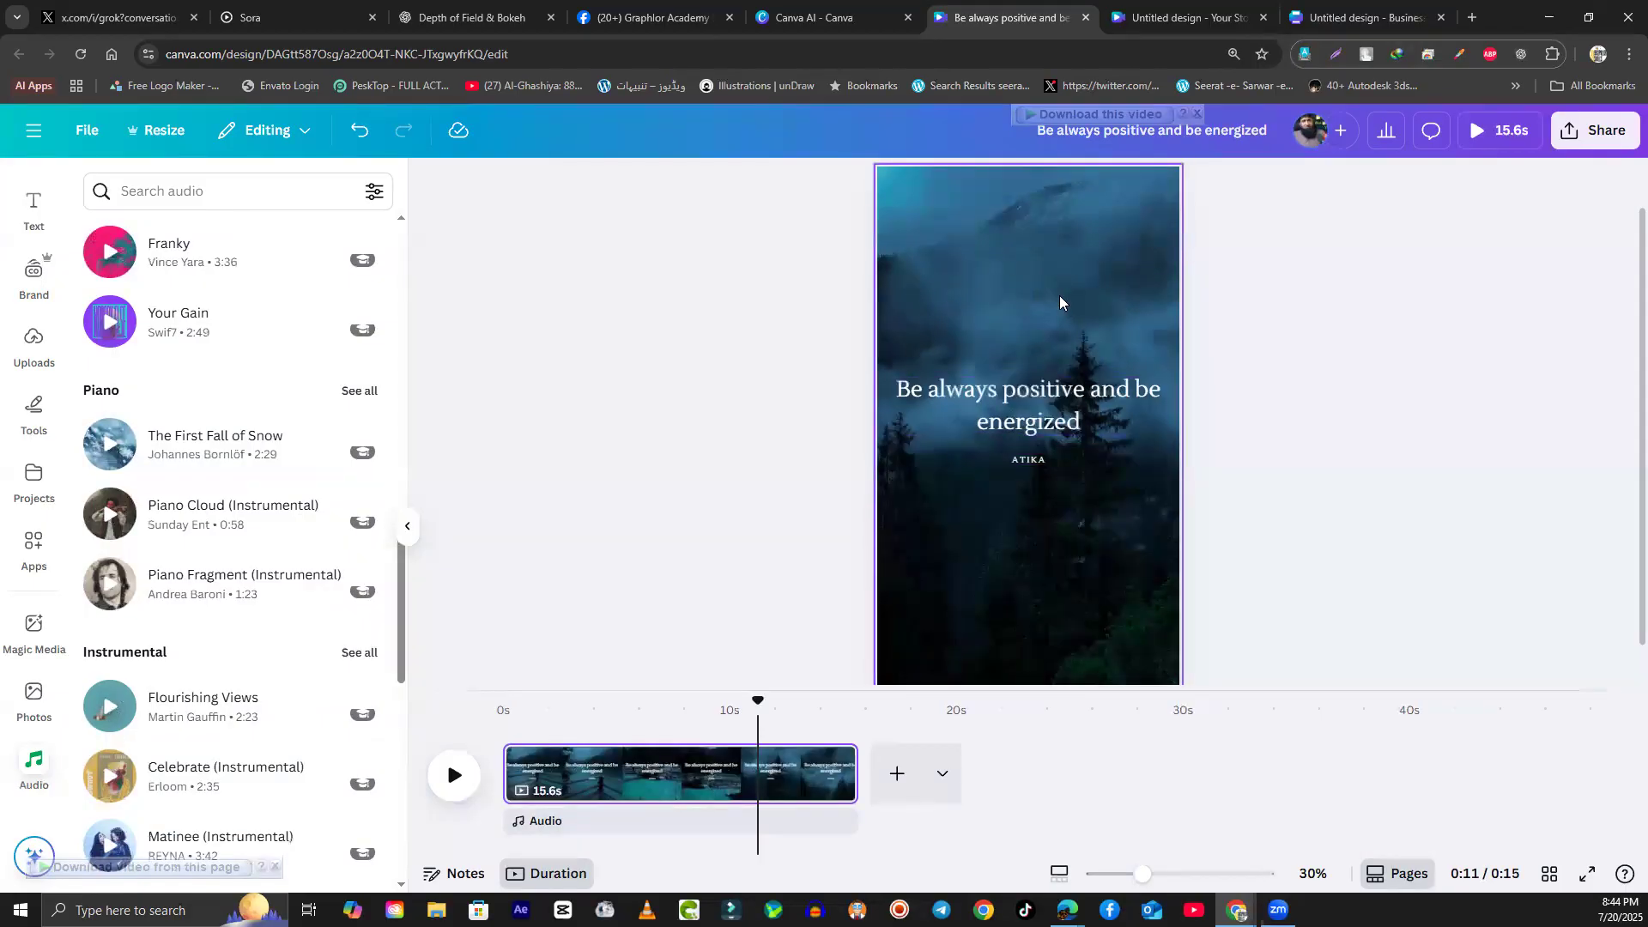
Step: Play the video from near the start to check how the enlarged quote looks over the footage
click(516, 713)
click(475, 775)
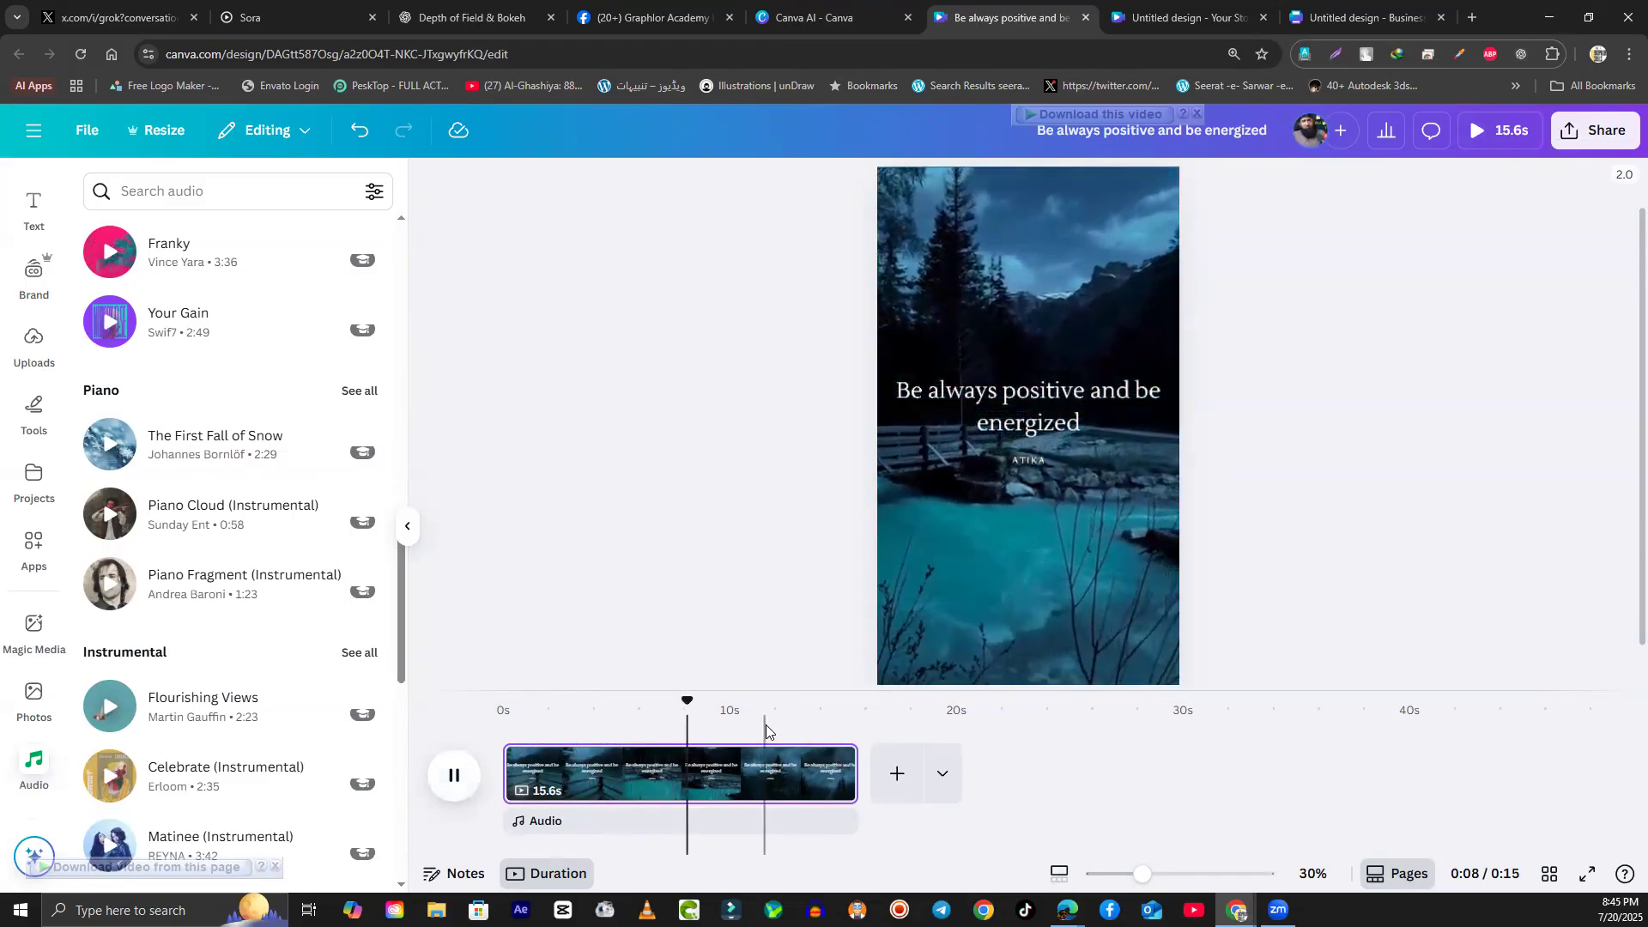
click(466, 788)
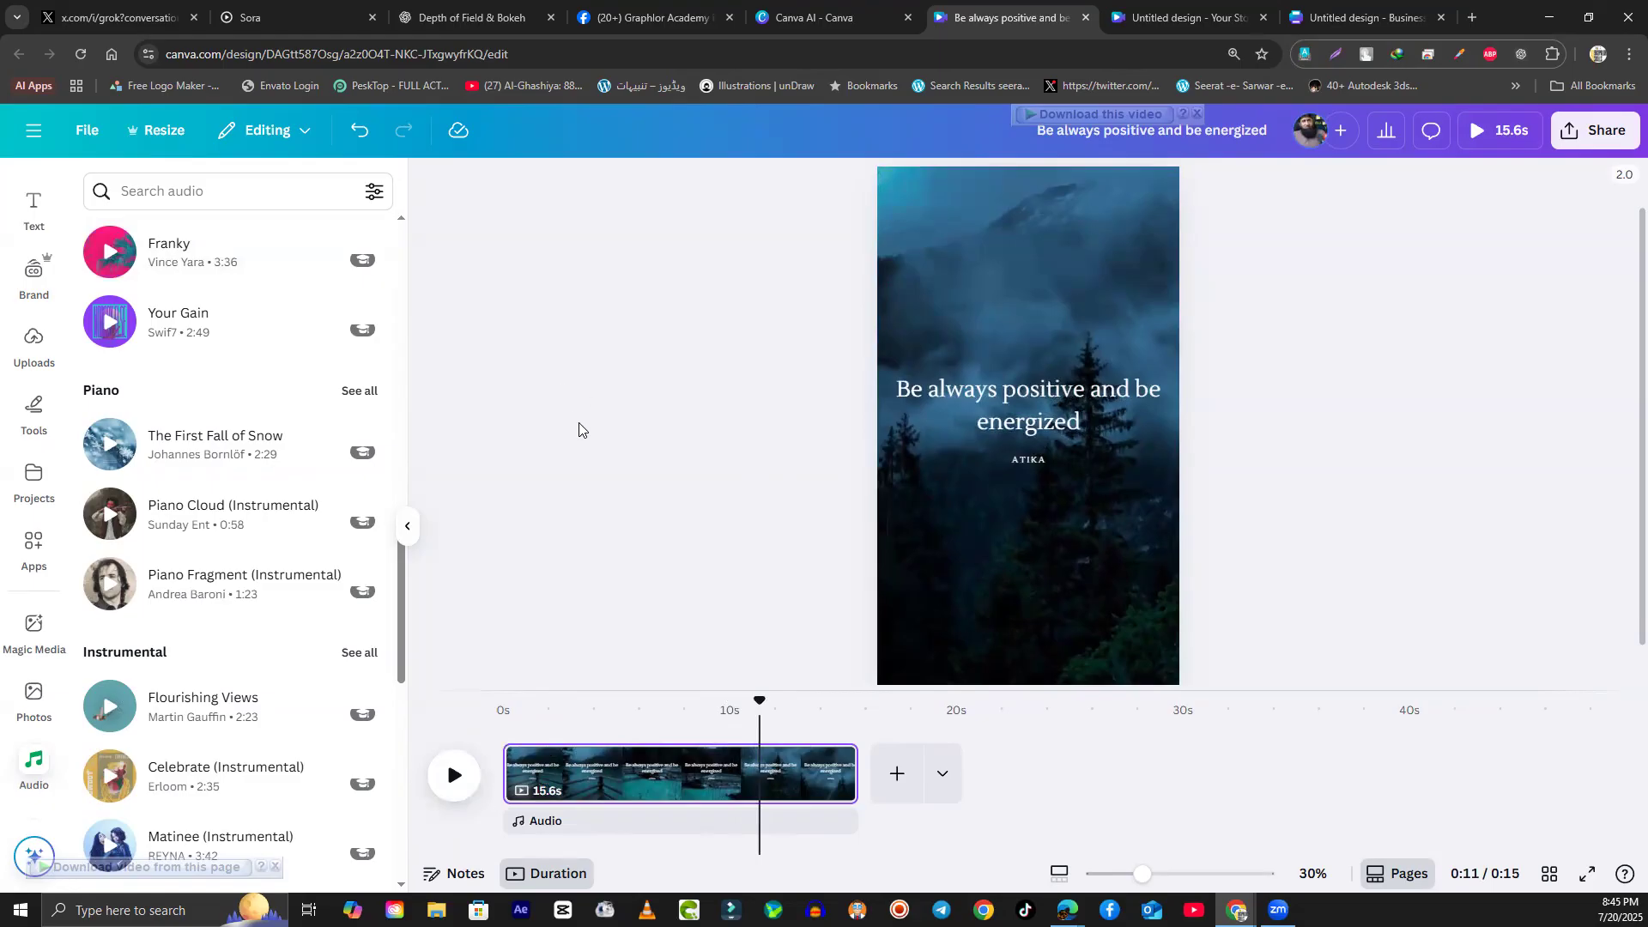
click(975, 479)
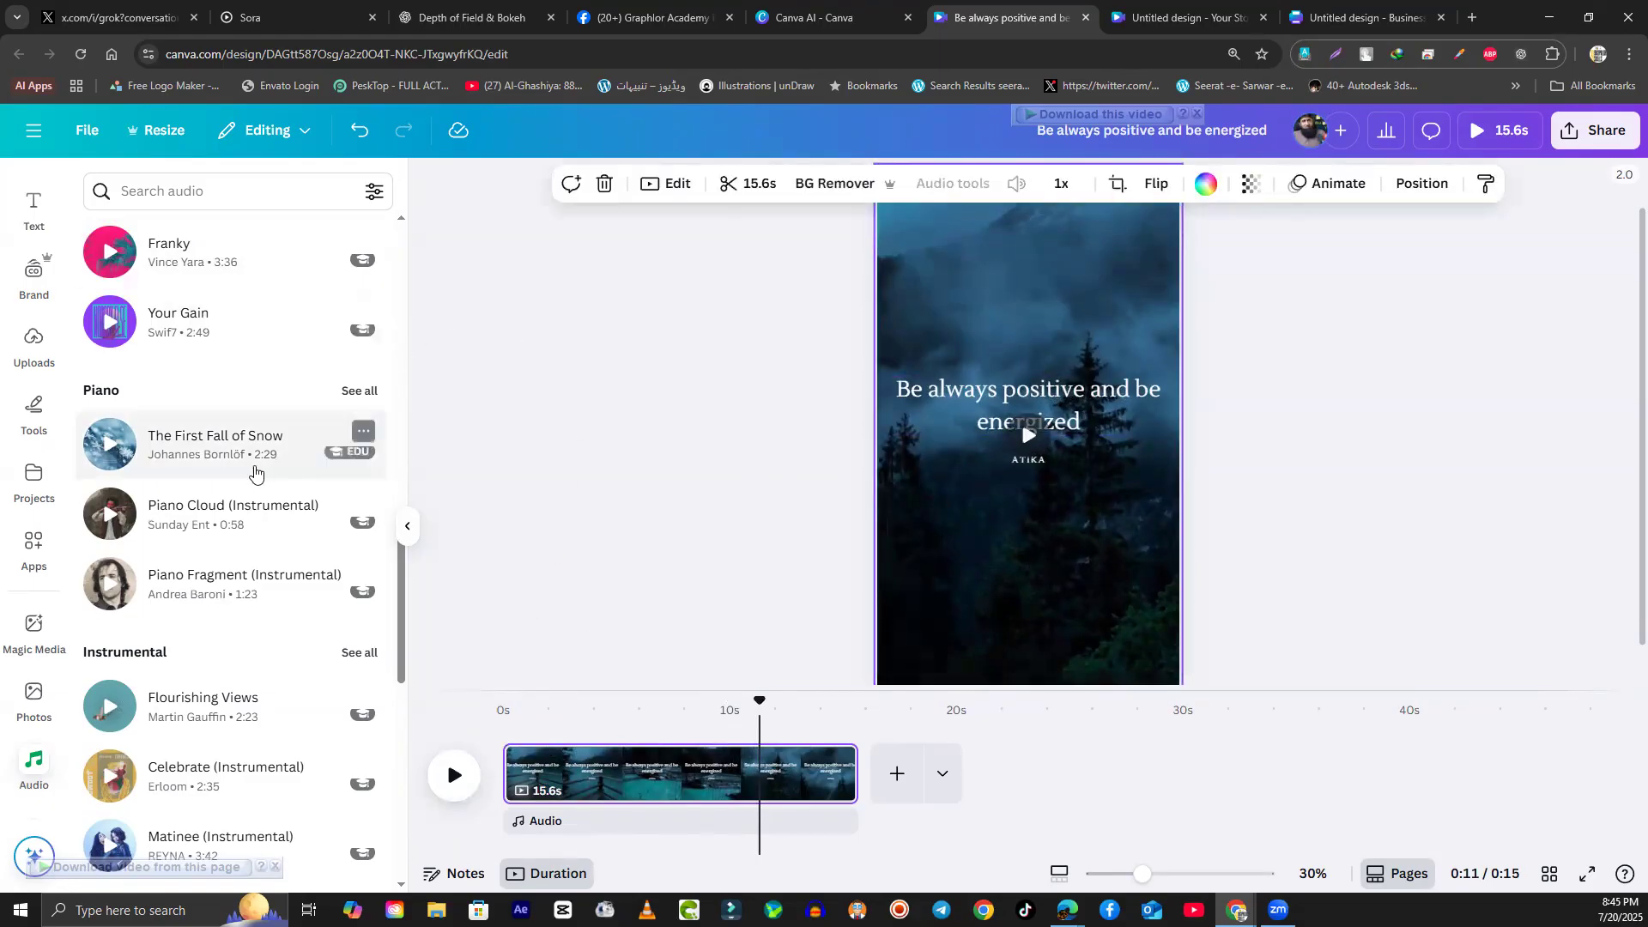
scroll(257, 507, up, 5)
scroll(249, 542, up, 5)
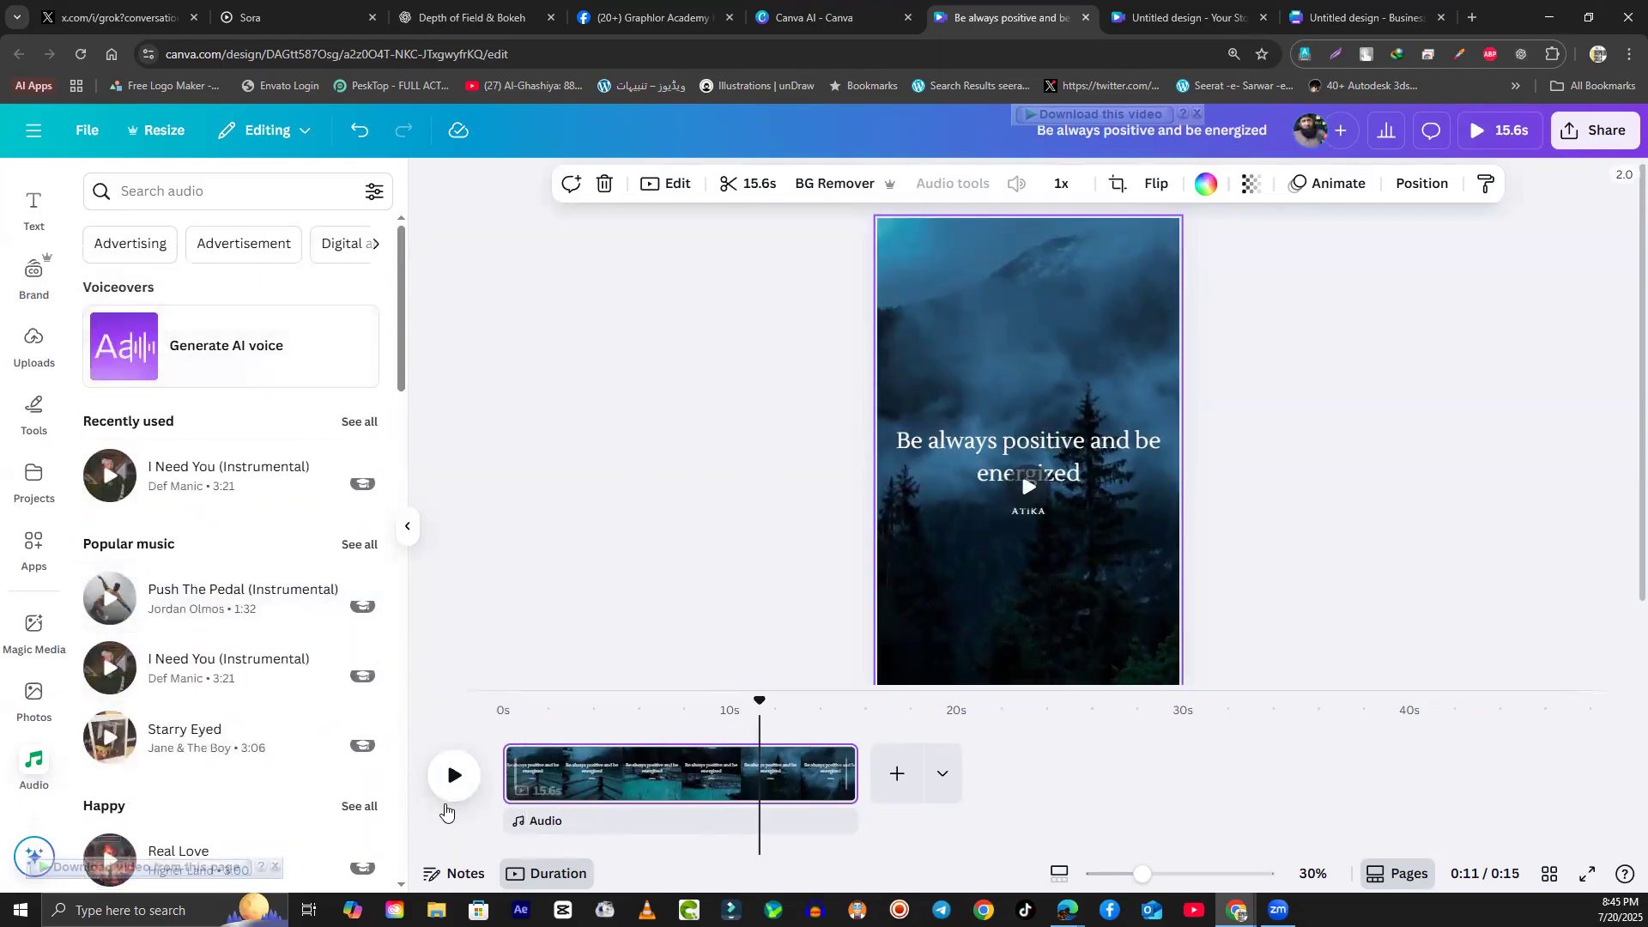
click(595, 781)
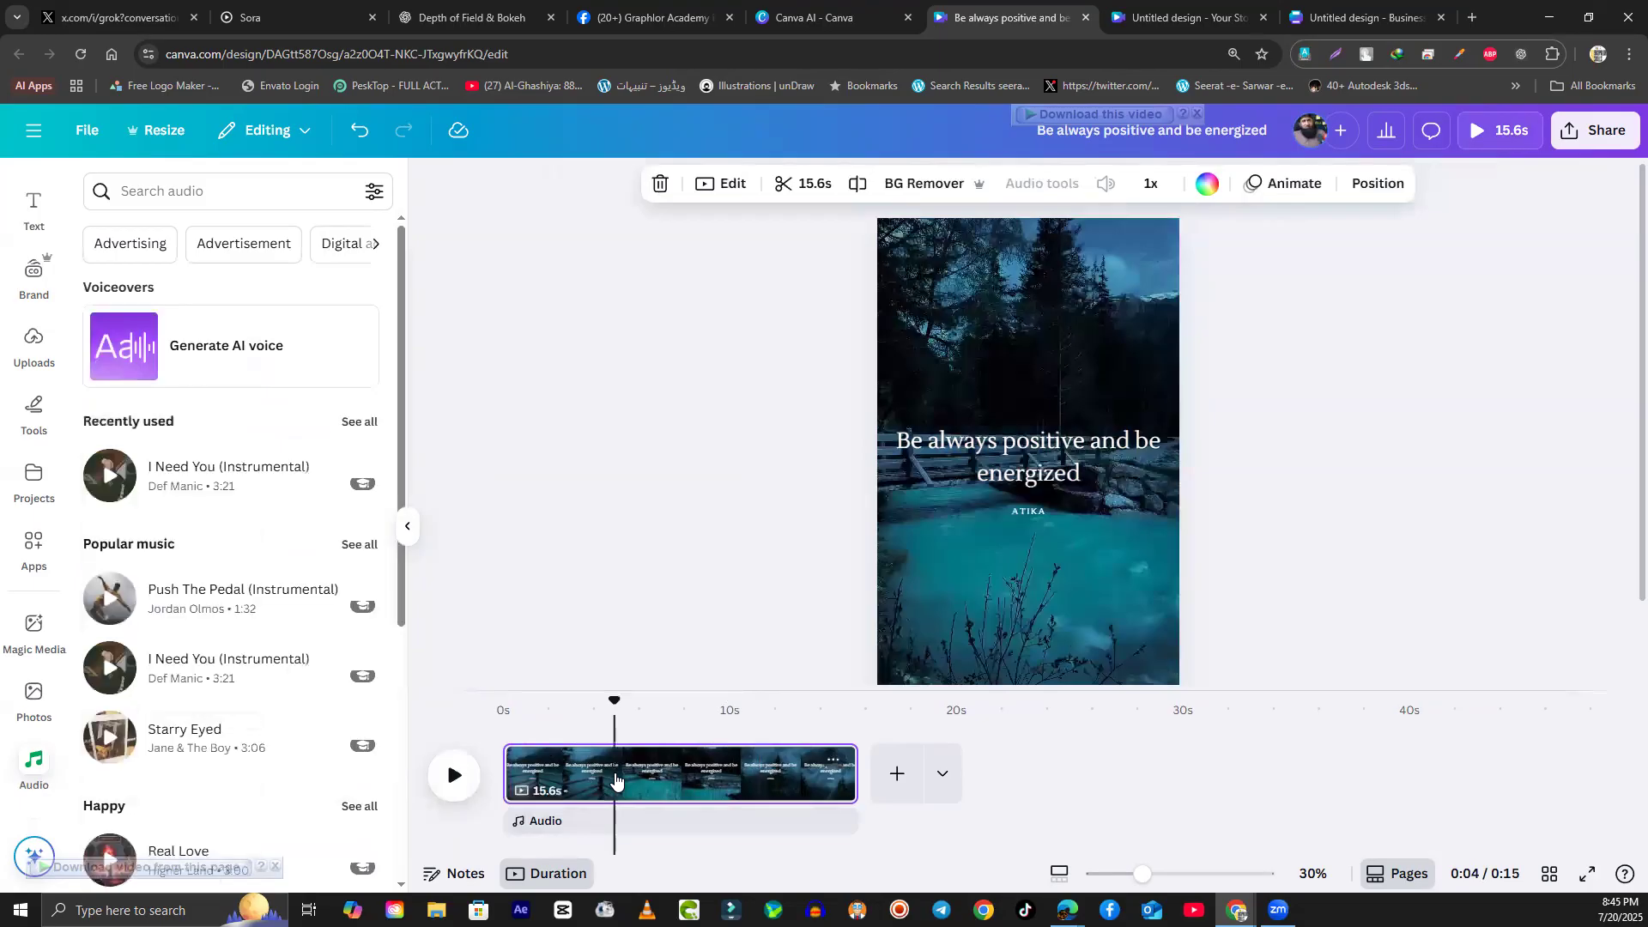
click(994, 657)
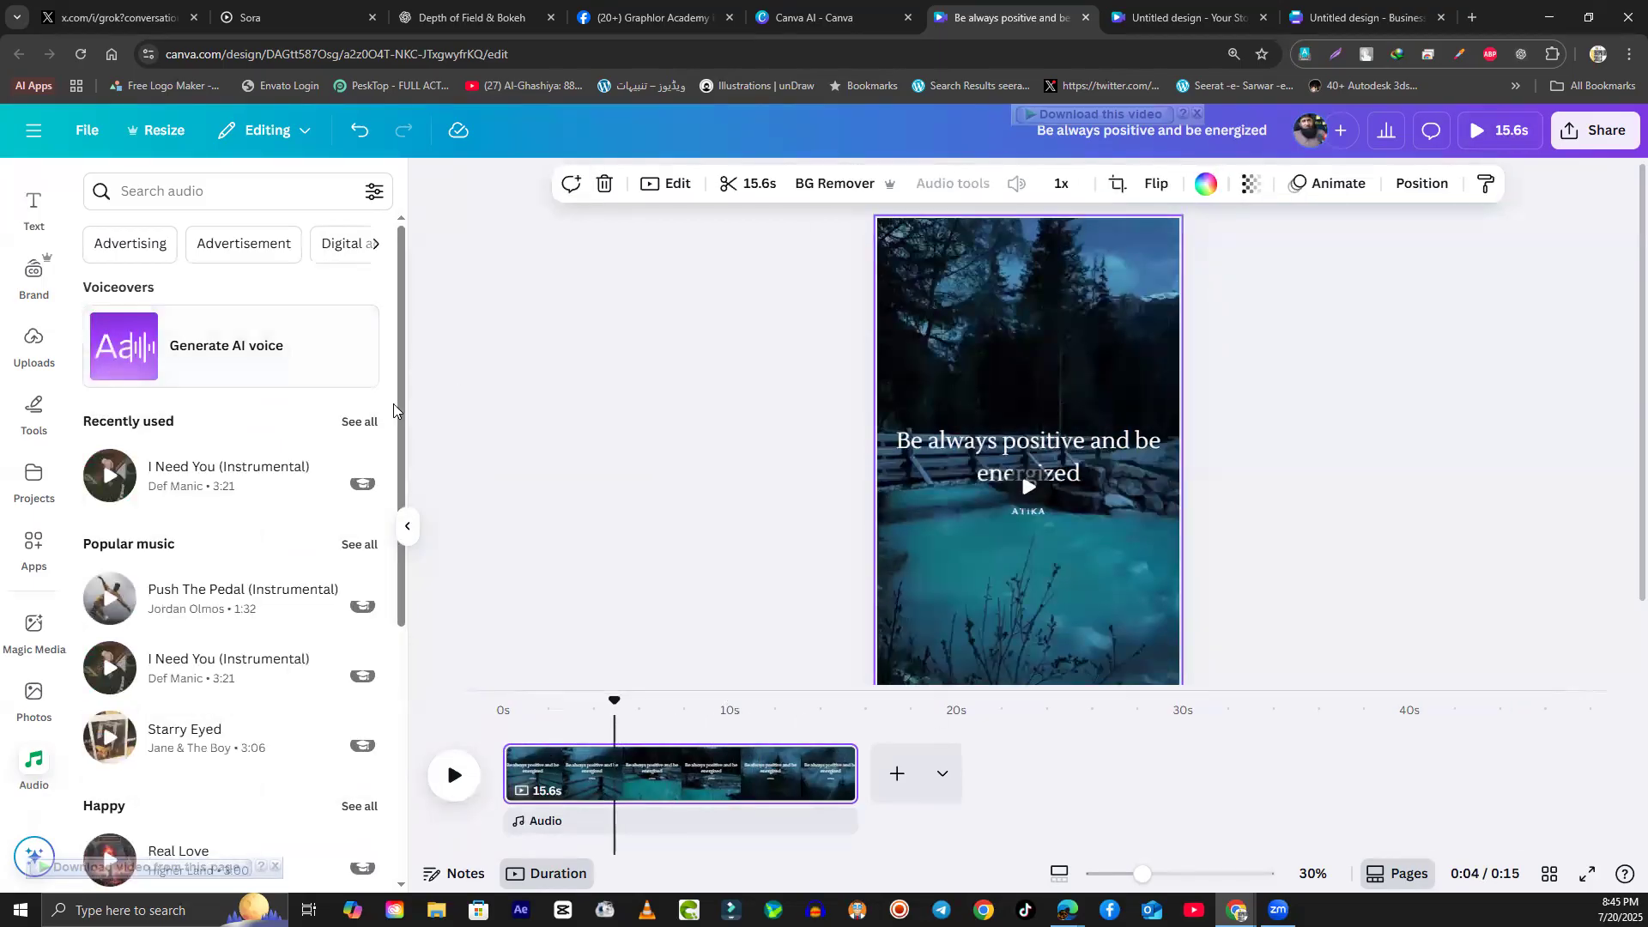
scroll(33, 661, down, 4)
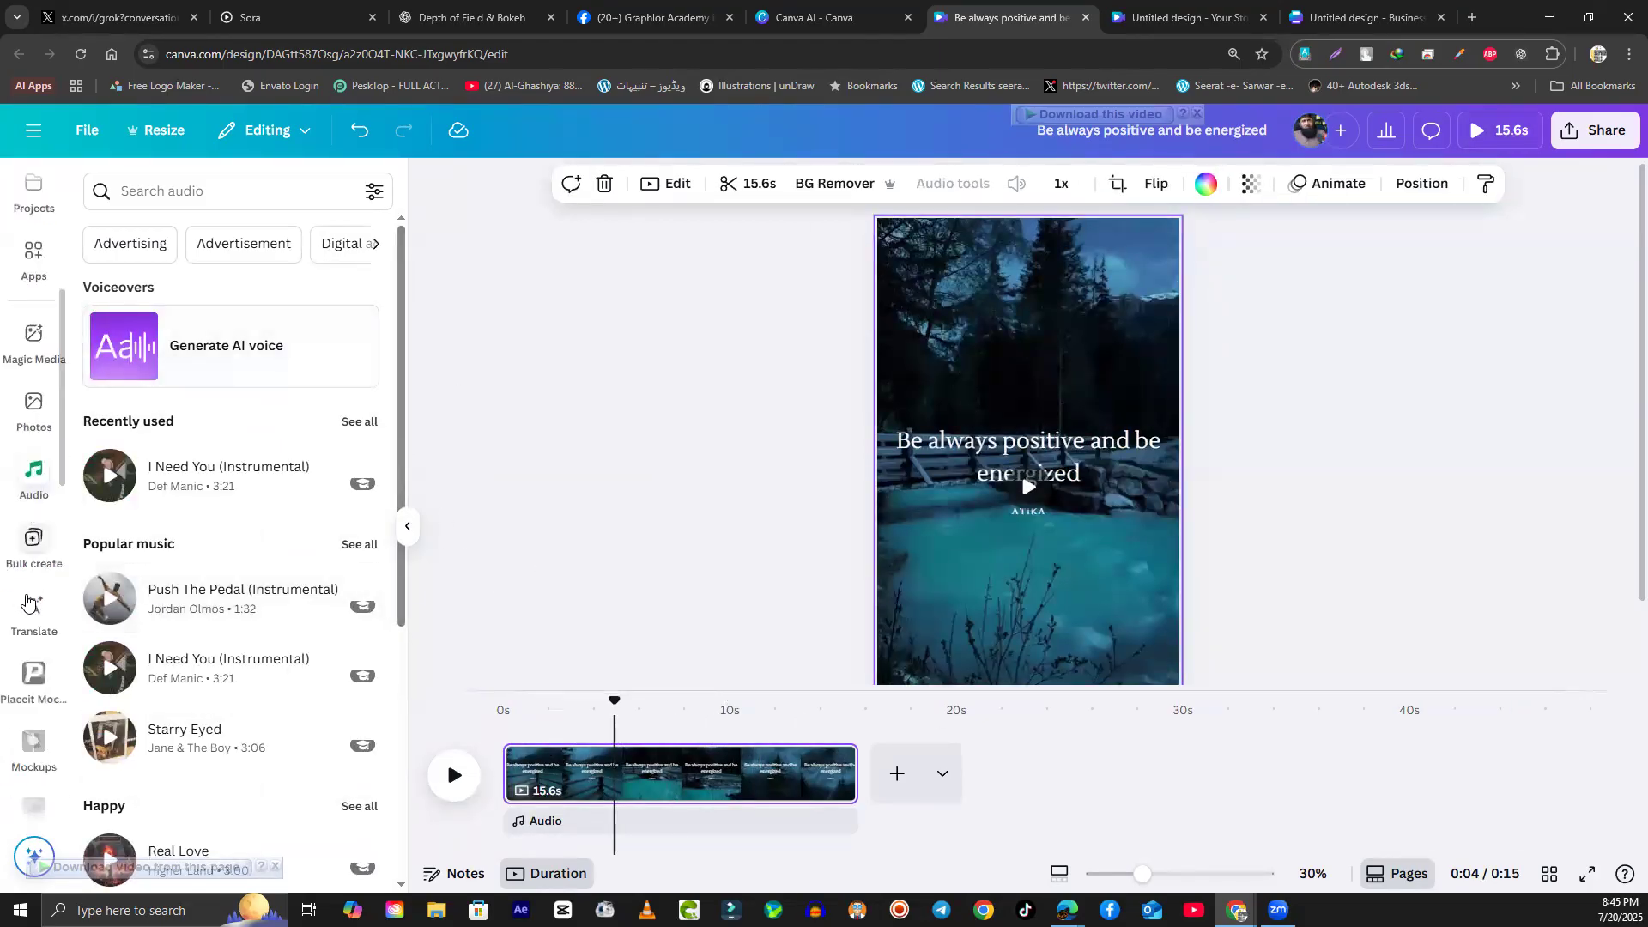
scroll(32, 661, up, 5)
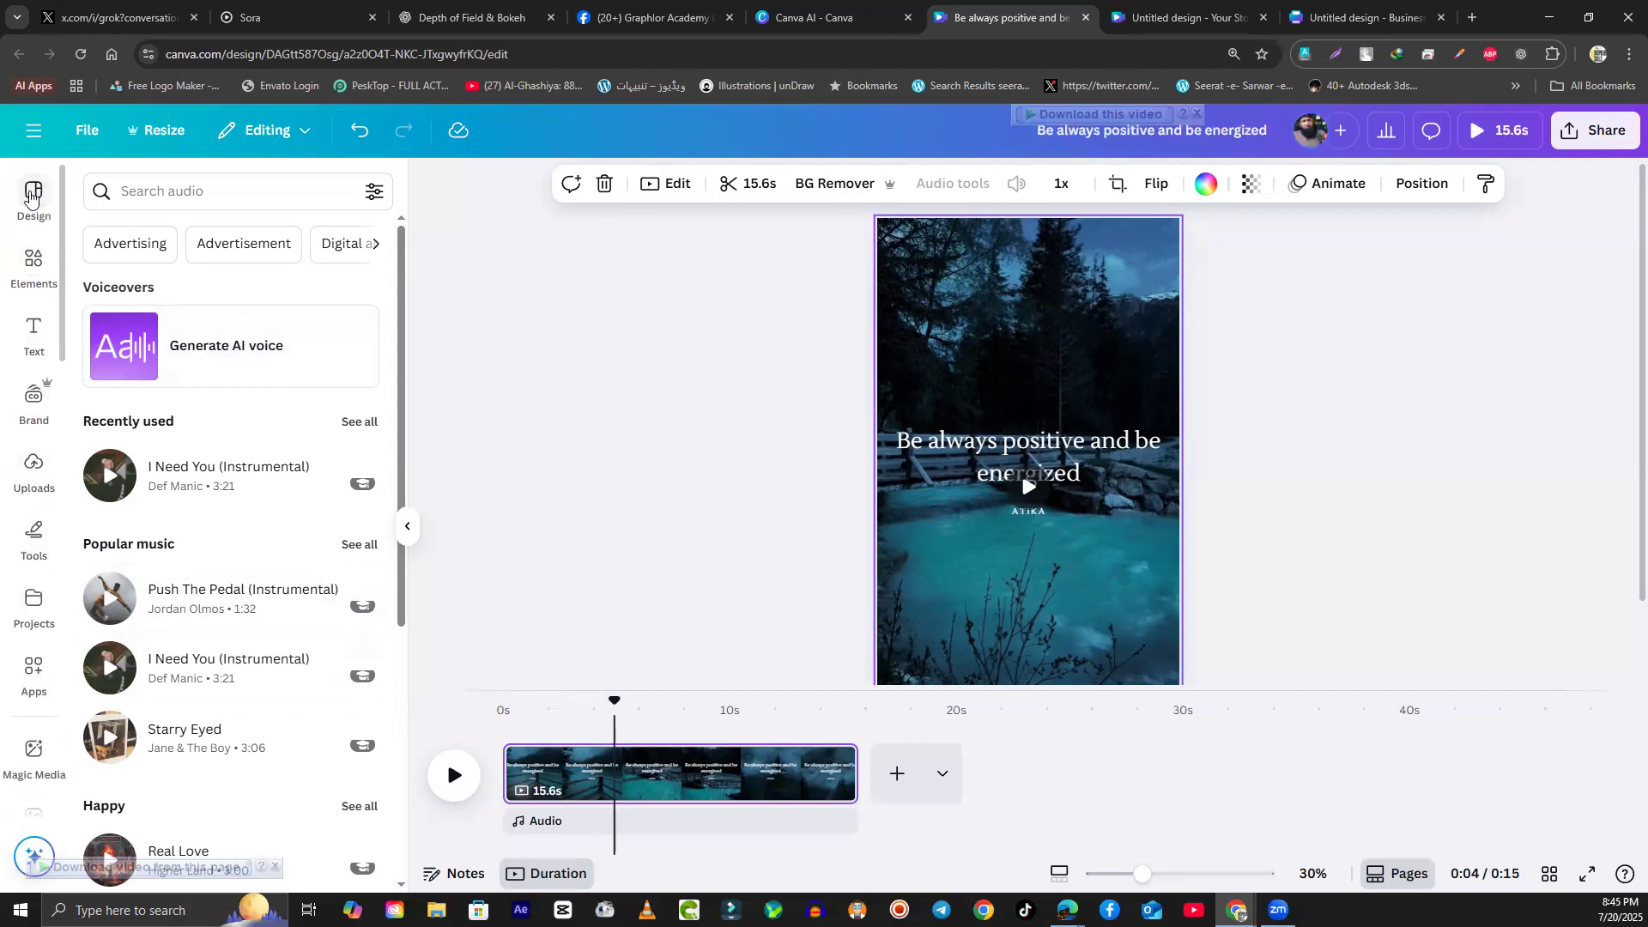
Step: Add a second page and fill it with the rainy-window page of the ASMR Sleep Aid Nature Sounds Rain template
click(26, 198)
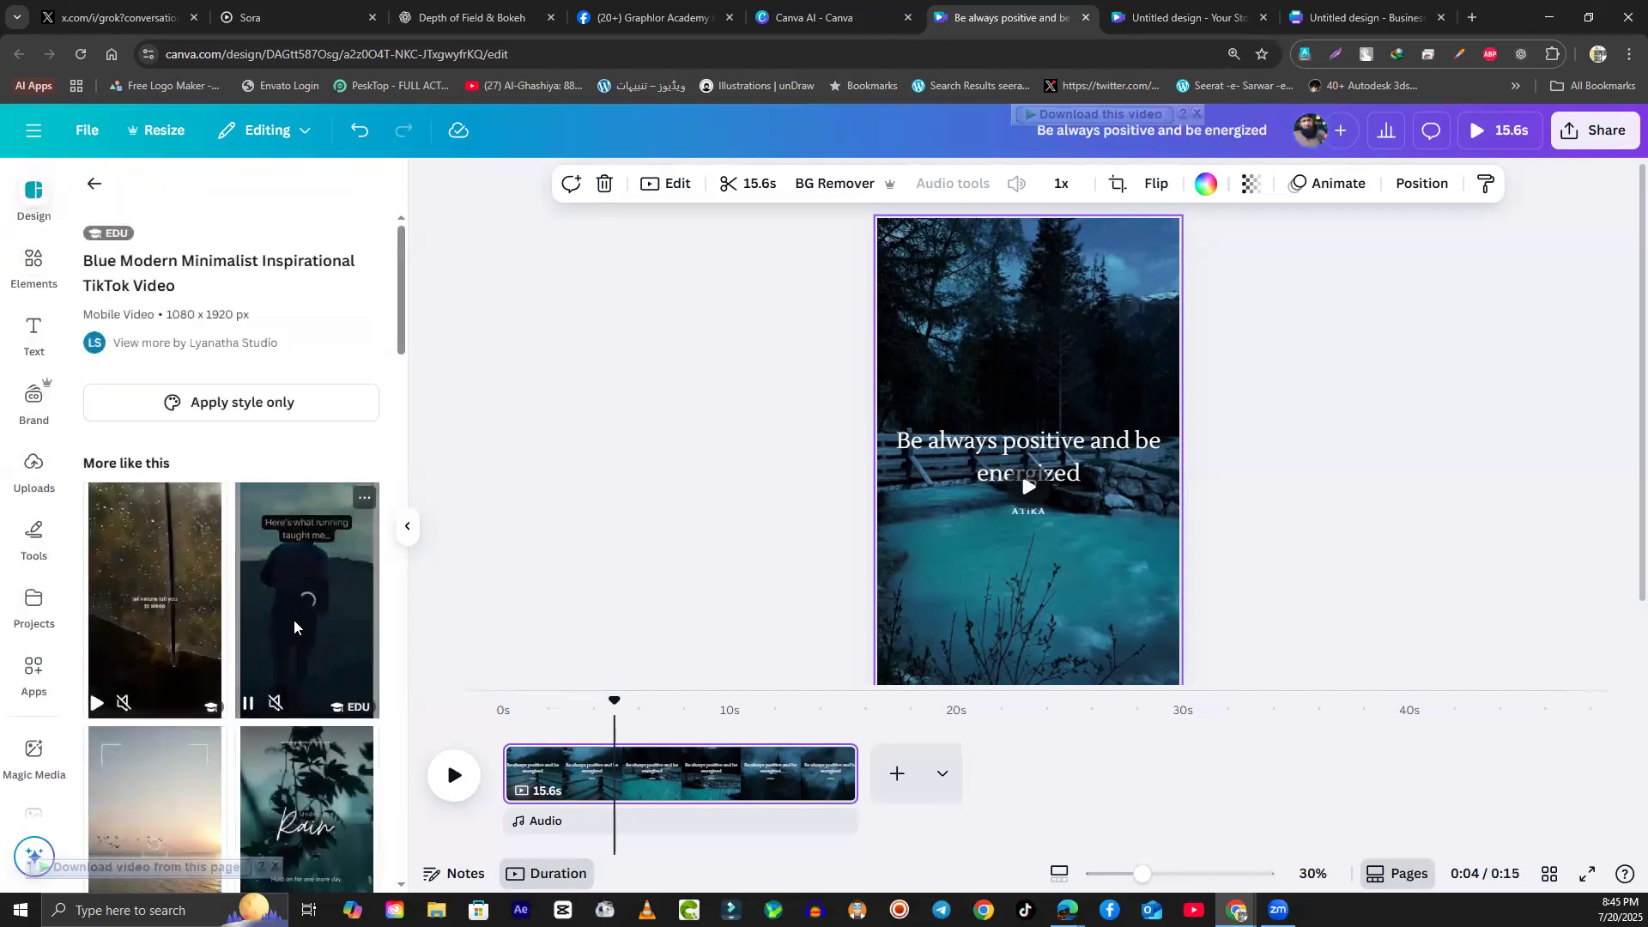
click(898, 775)
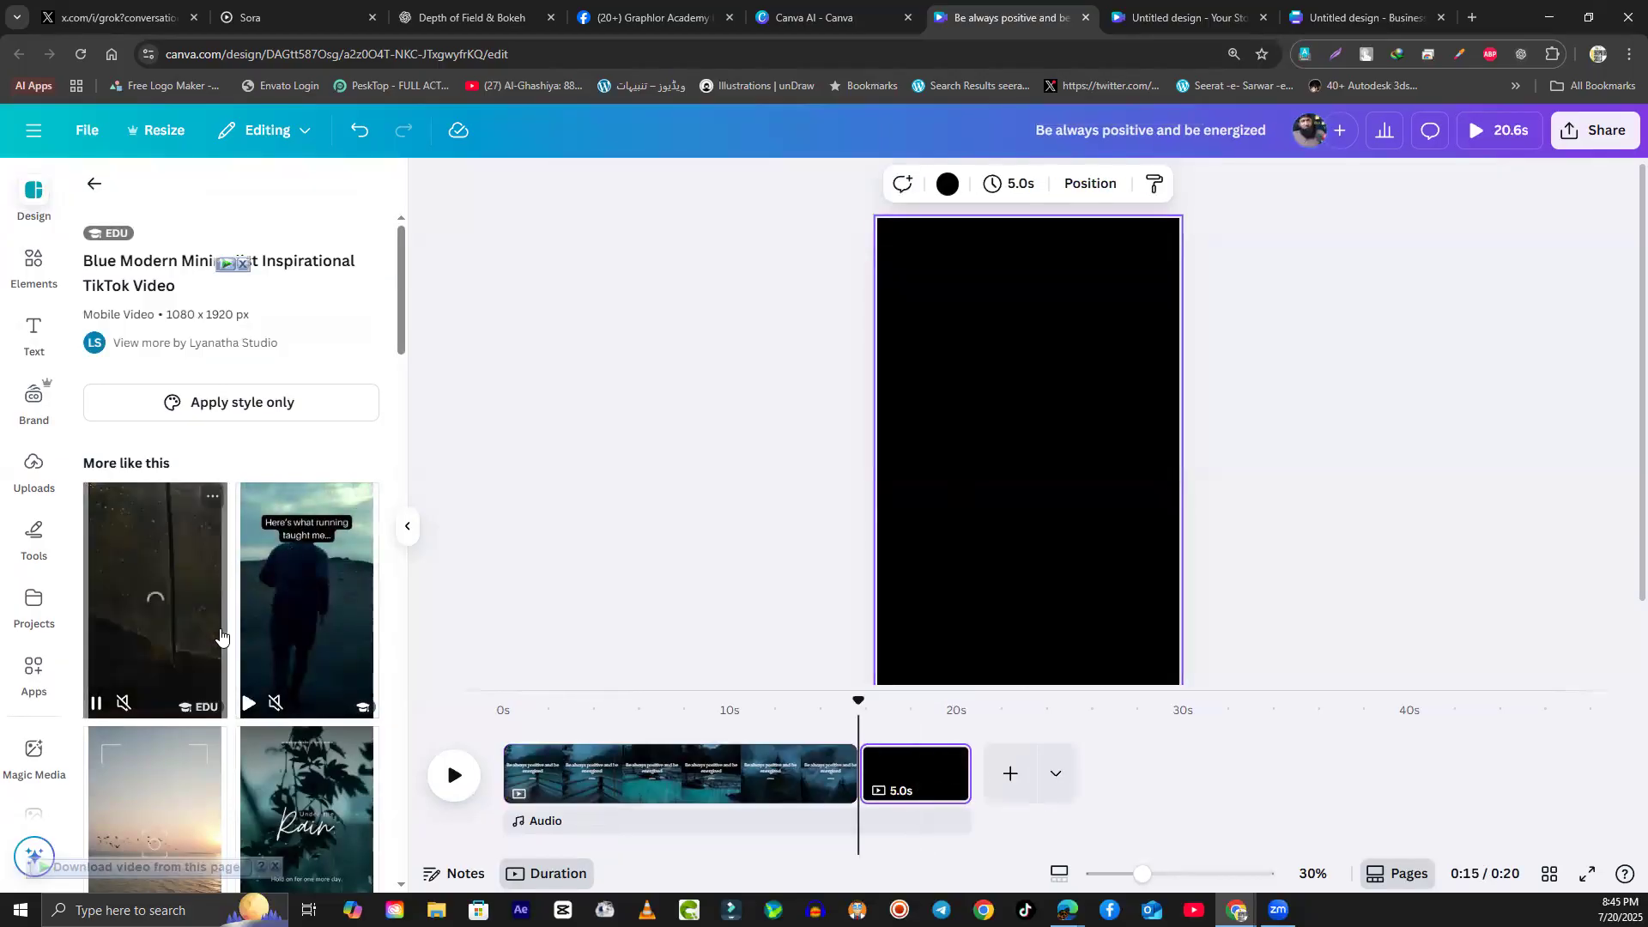
scroll(146, 442, down, 2)
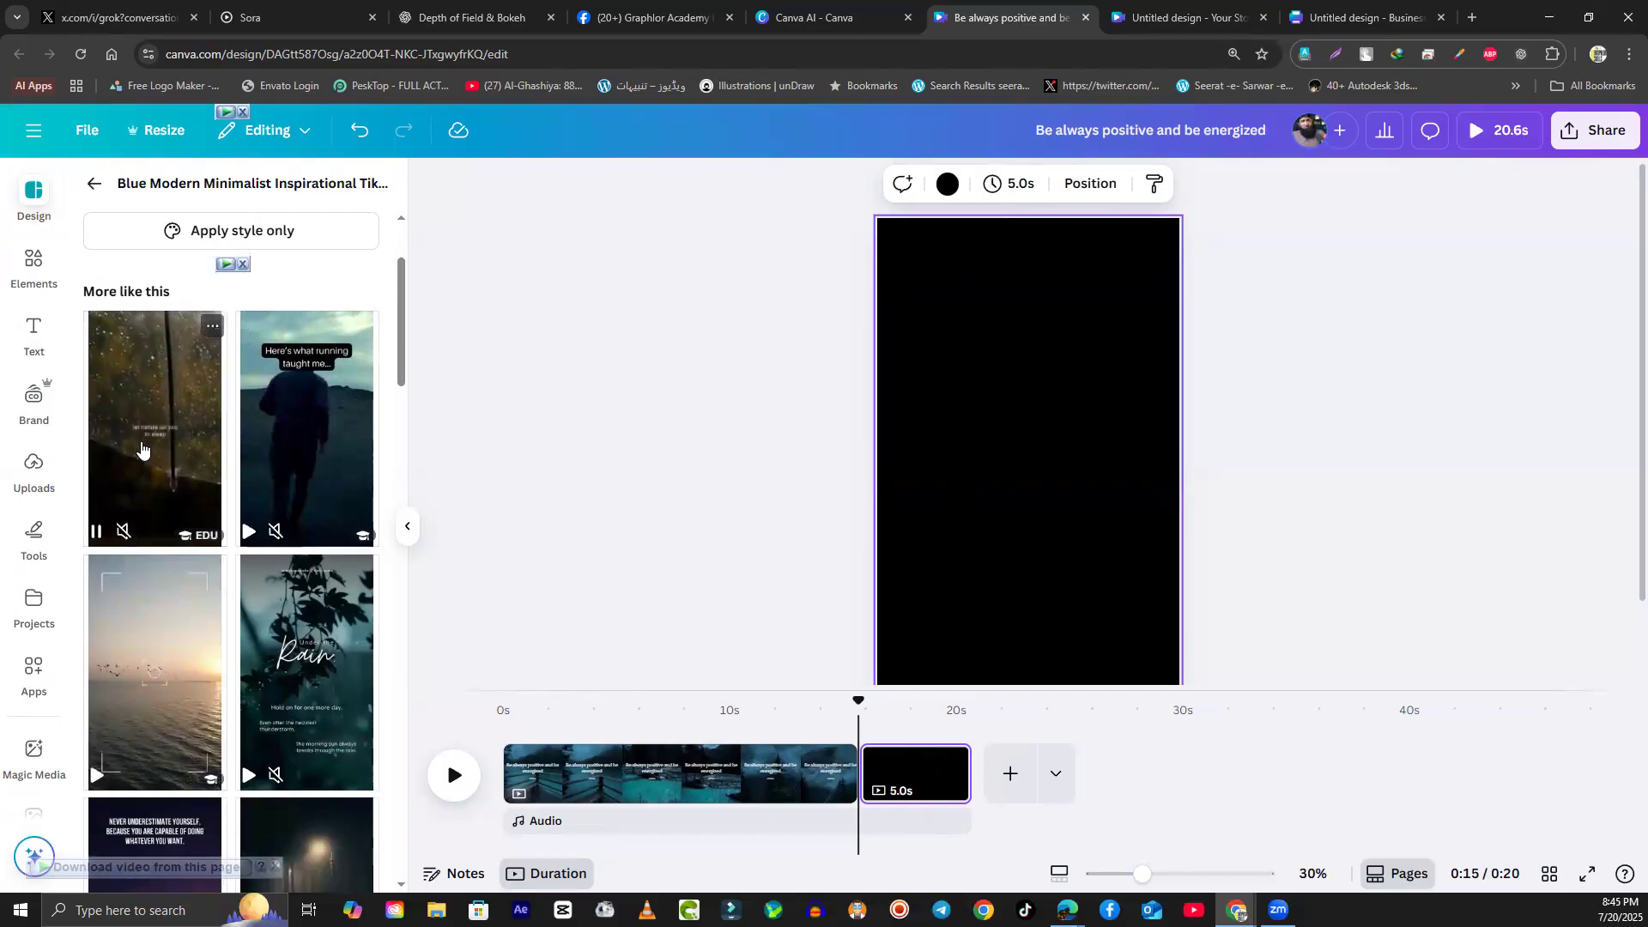
click(143, 459)
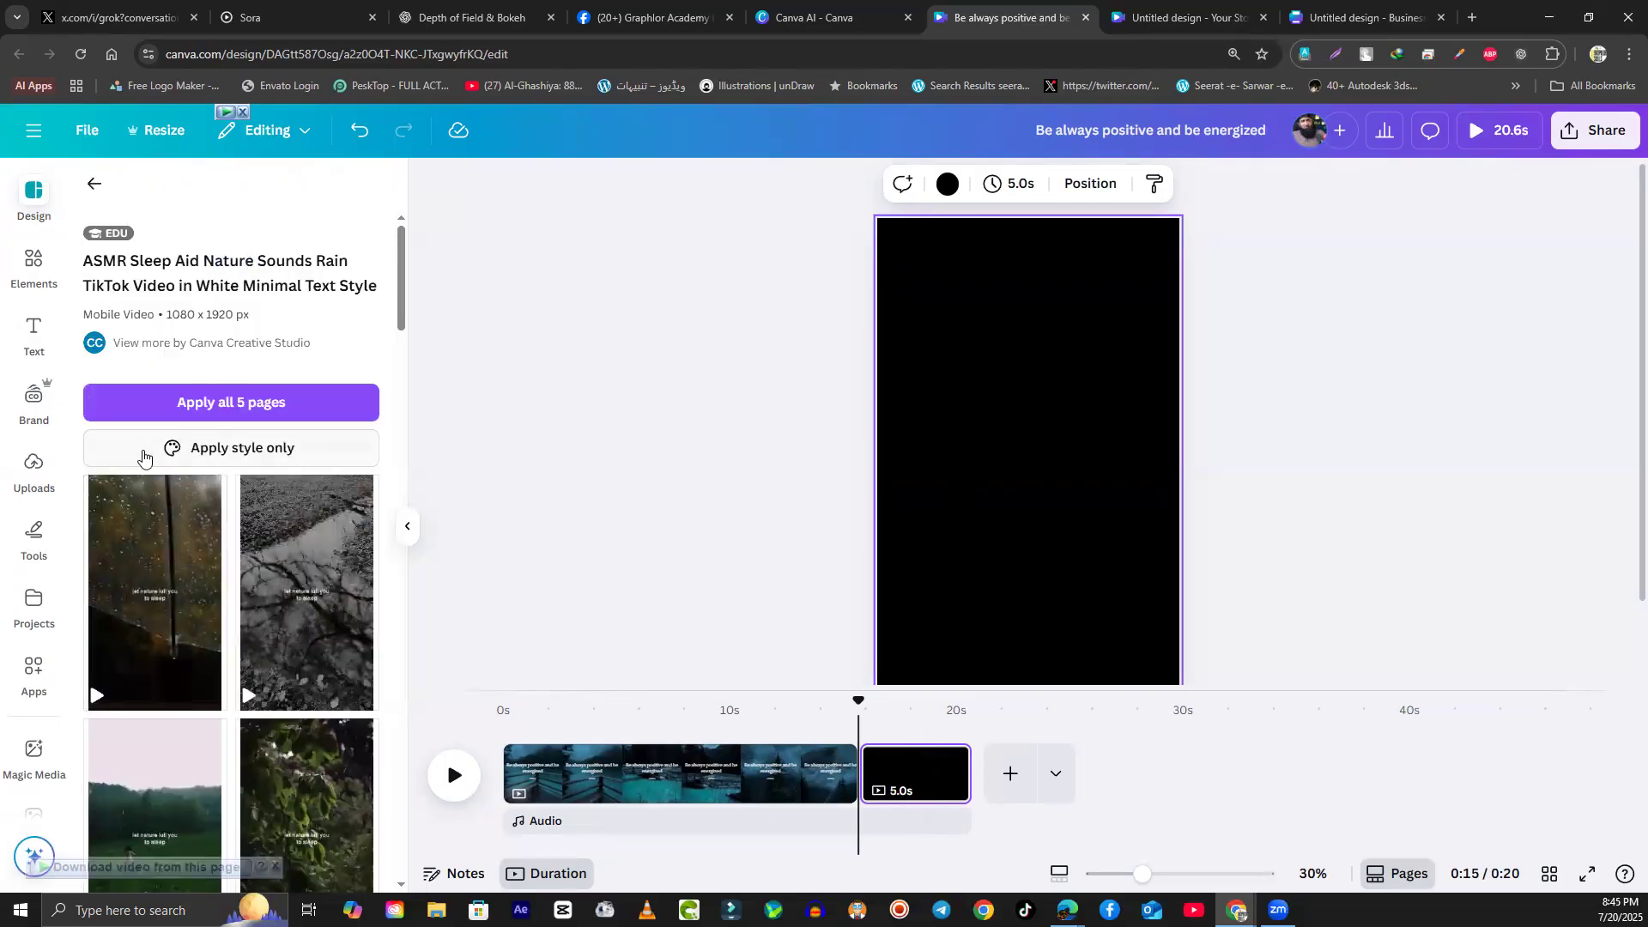
click(157, 680)
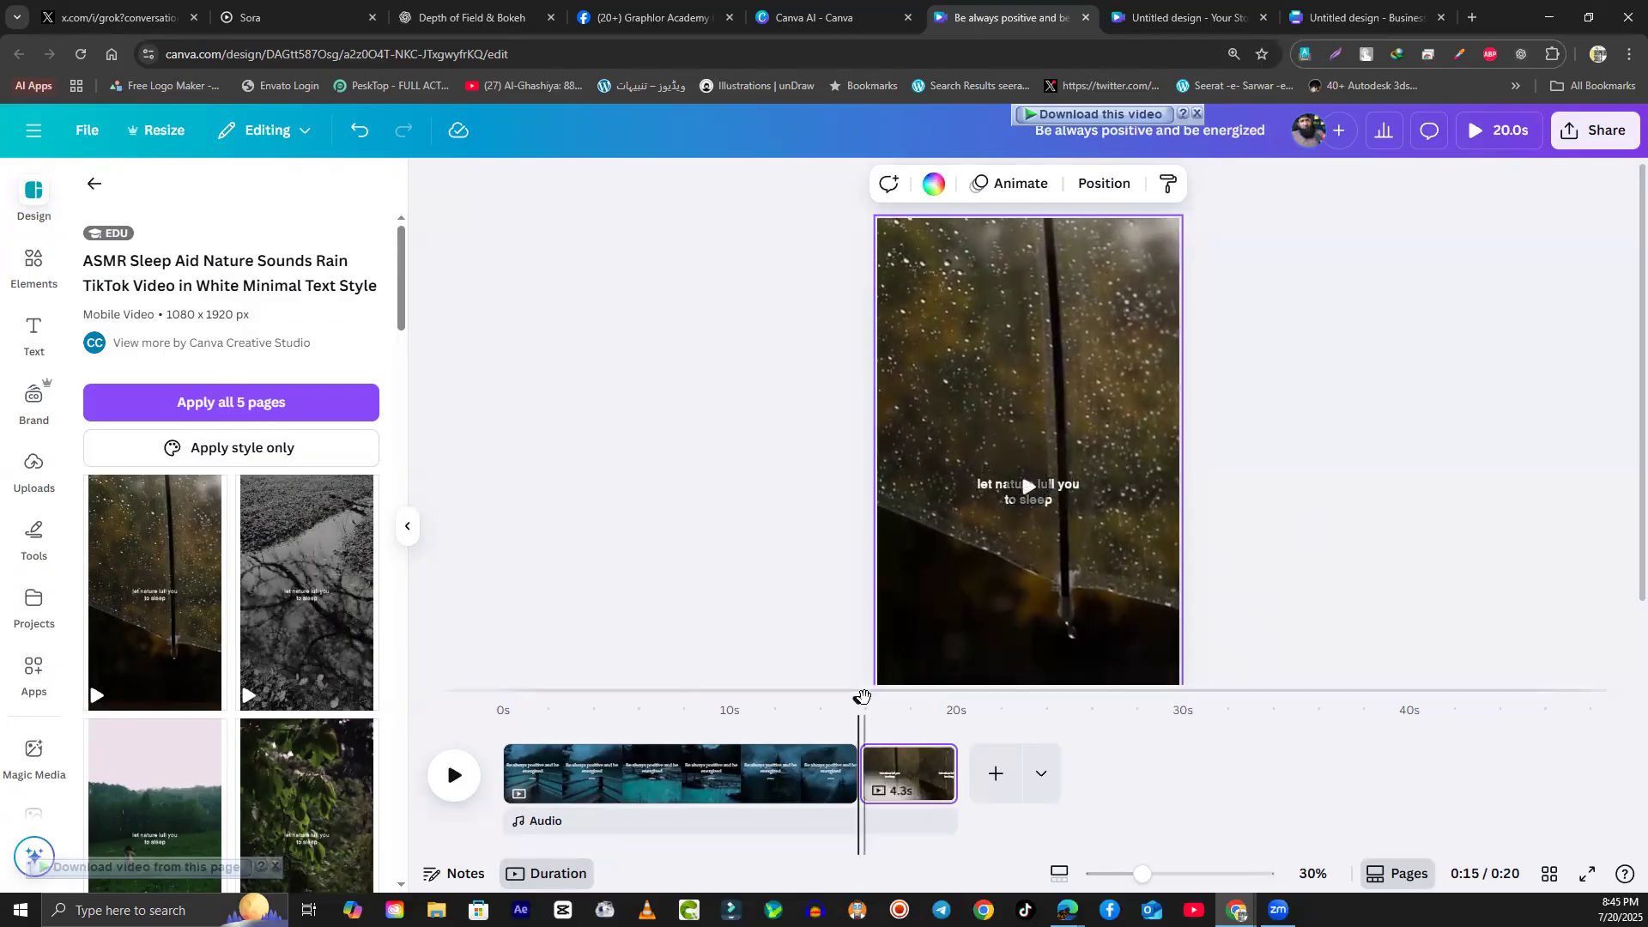
Step: Check the transition into the rainy-window page and delete that page from the timeline
drag(859, 702, 816, 704)
click(924, 780)
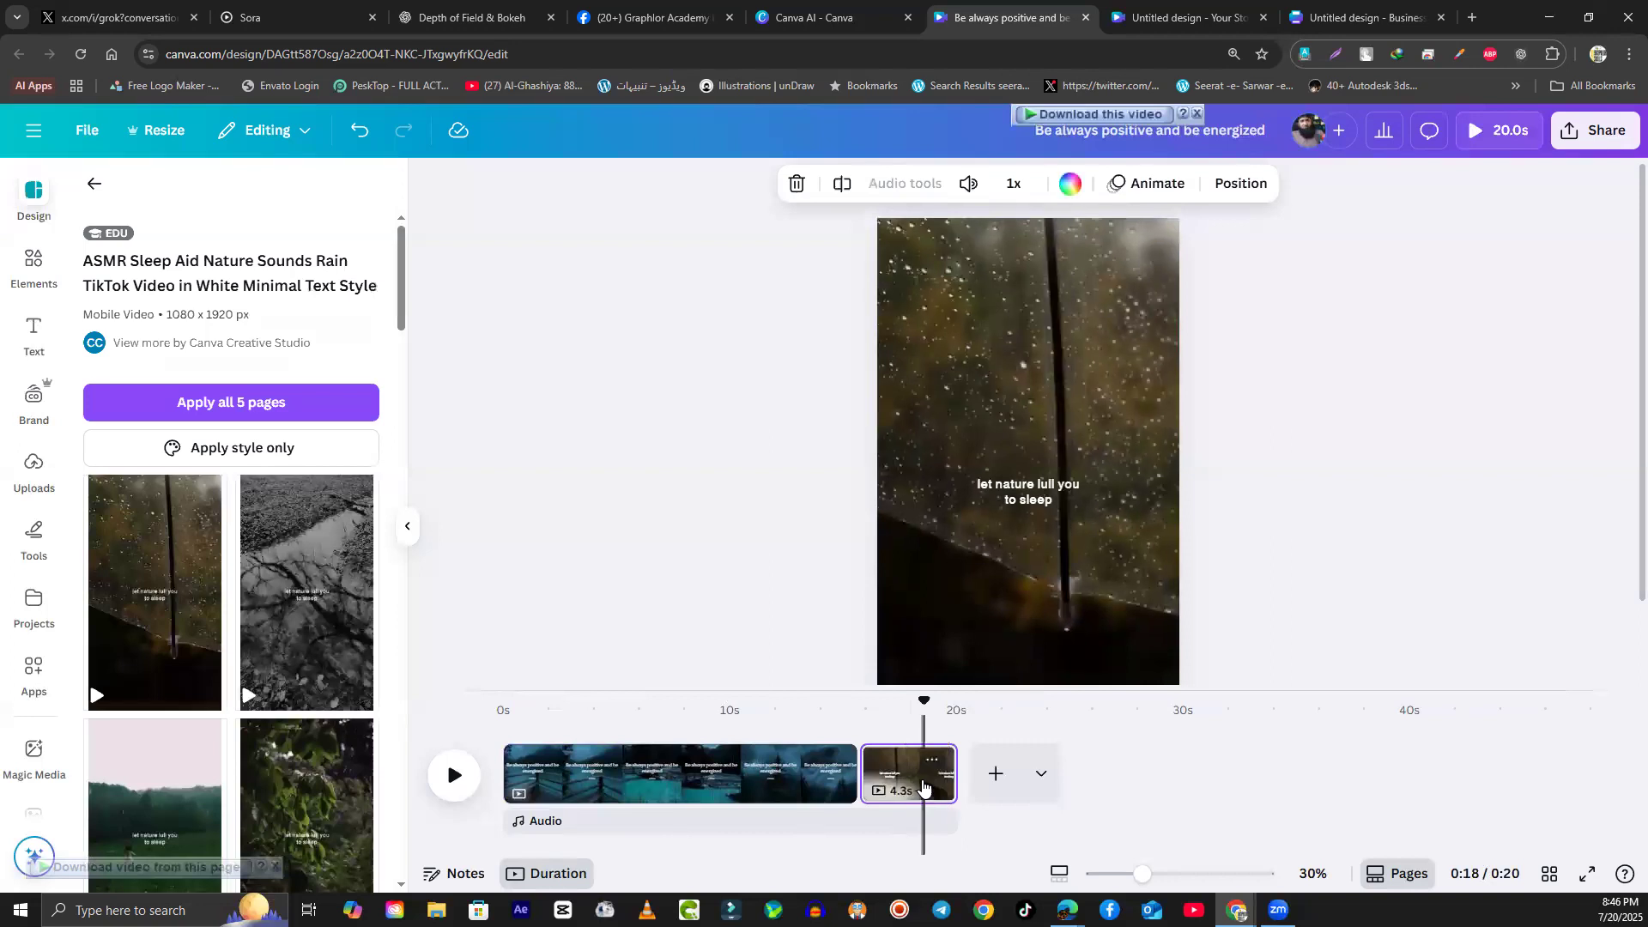
key(Delete)
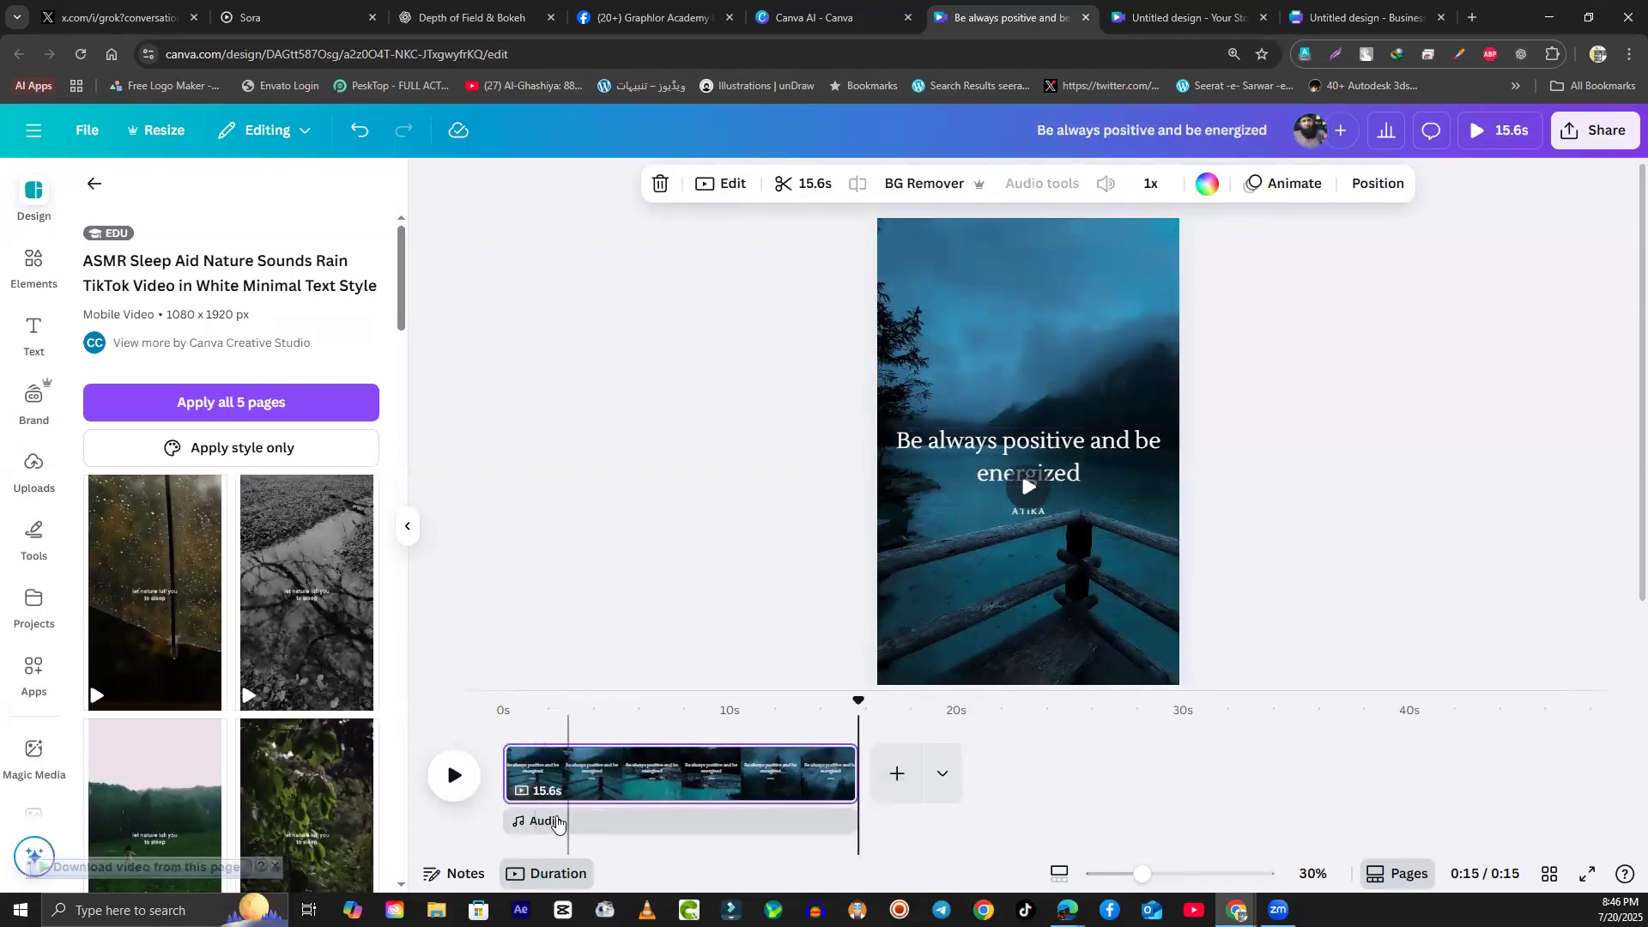
Step: Preview the piano track "The First Fall of Snow" and add it as background music from the start of the video
click(550, 822)
scroll(191, 728, down, 9)
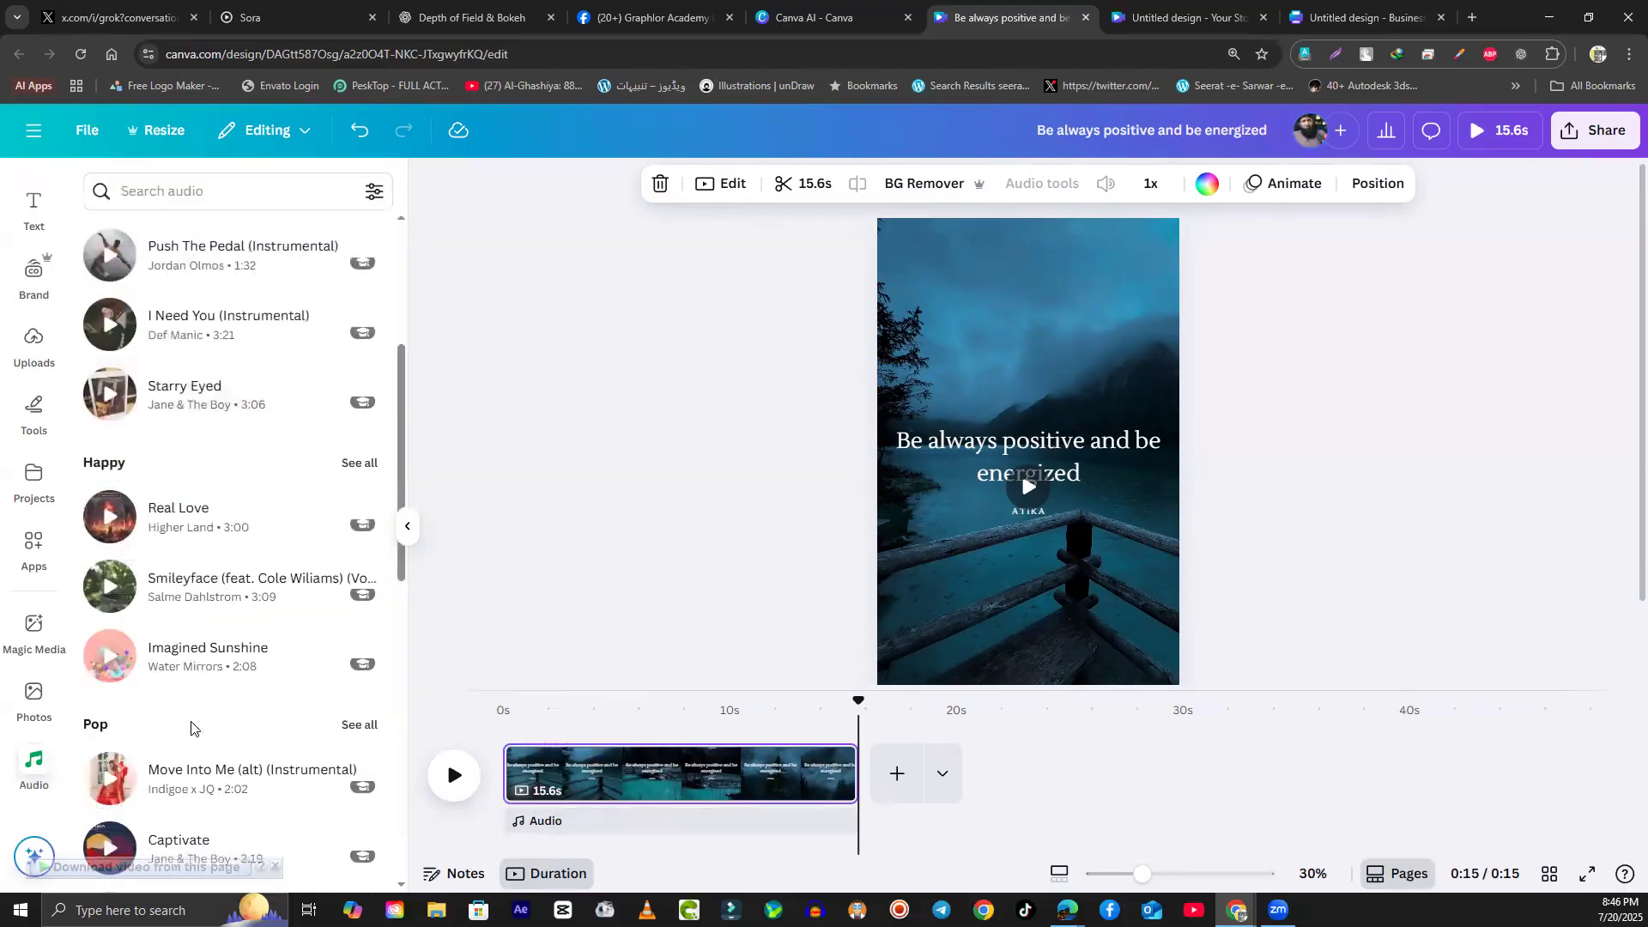
scroll(223, 721, down, 3)
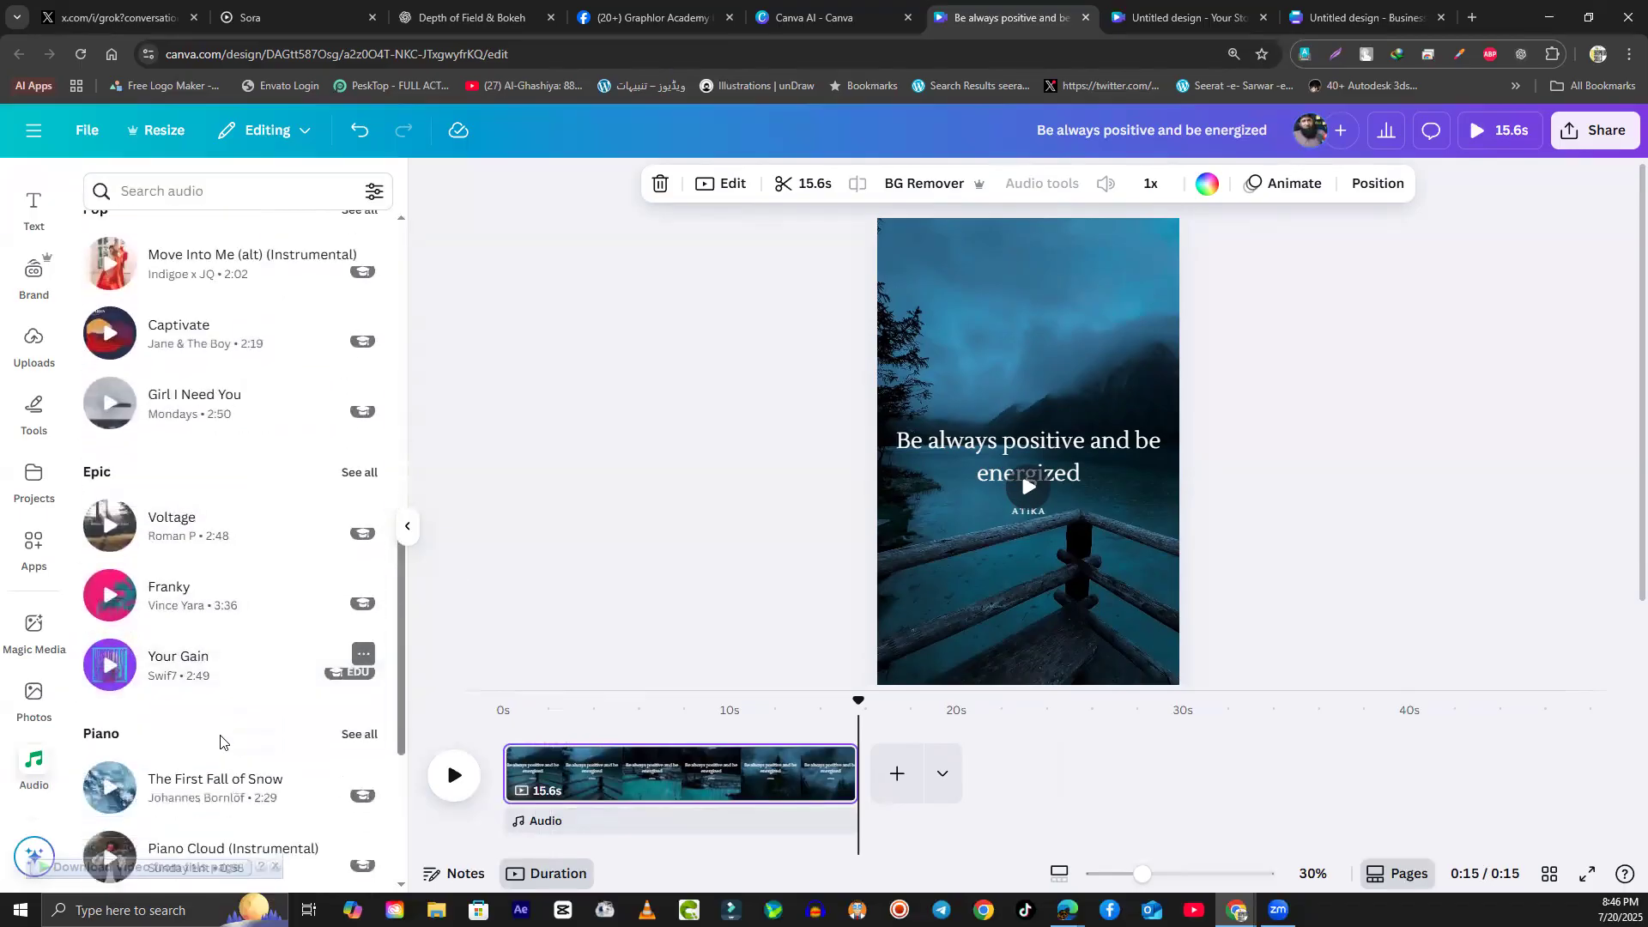
click(111, 614)
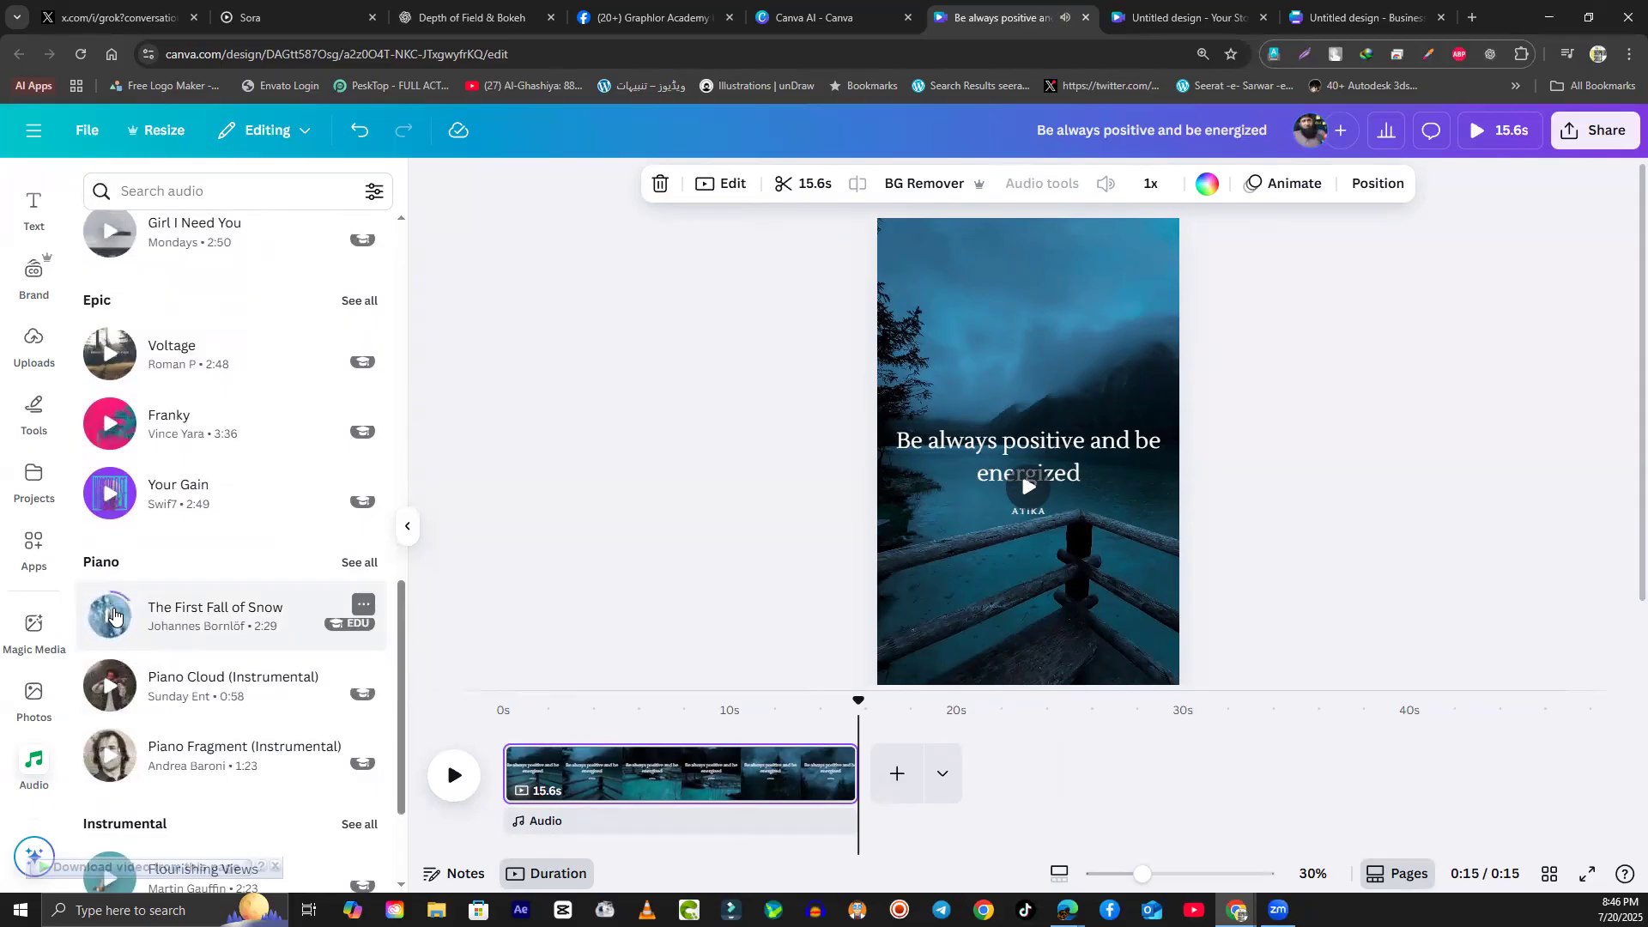
drag(185, 615, 520, 815)
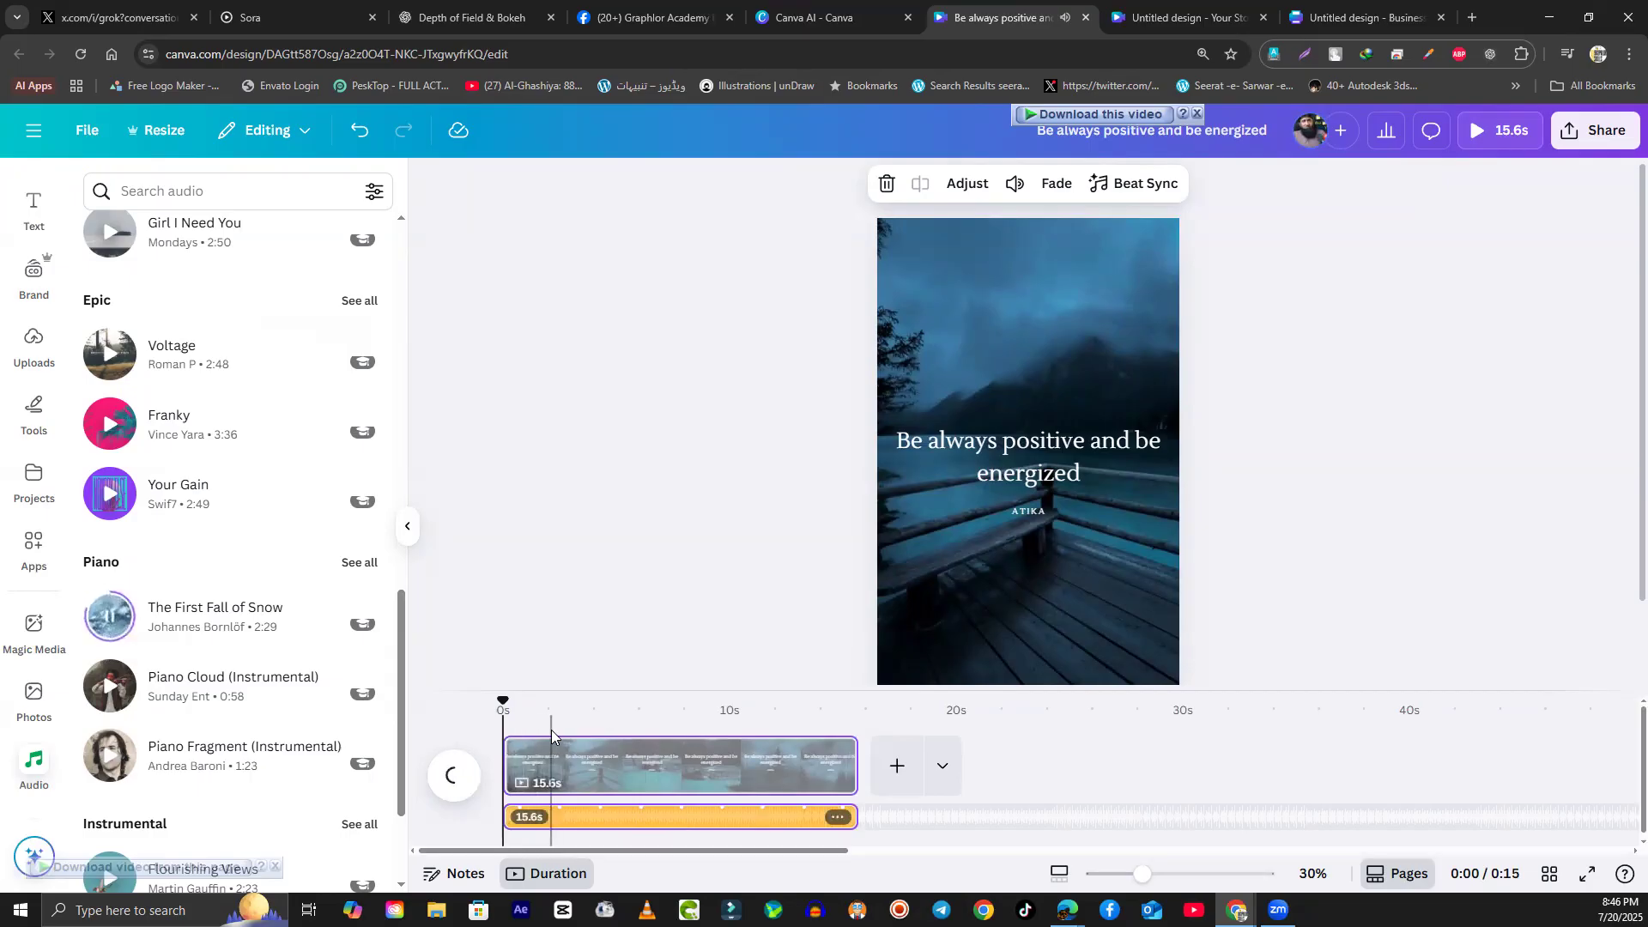
click(884, 820)
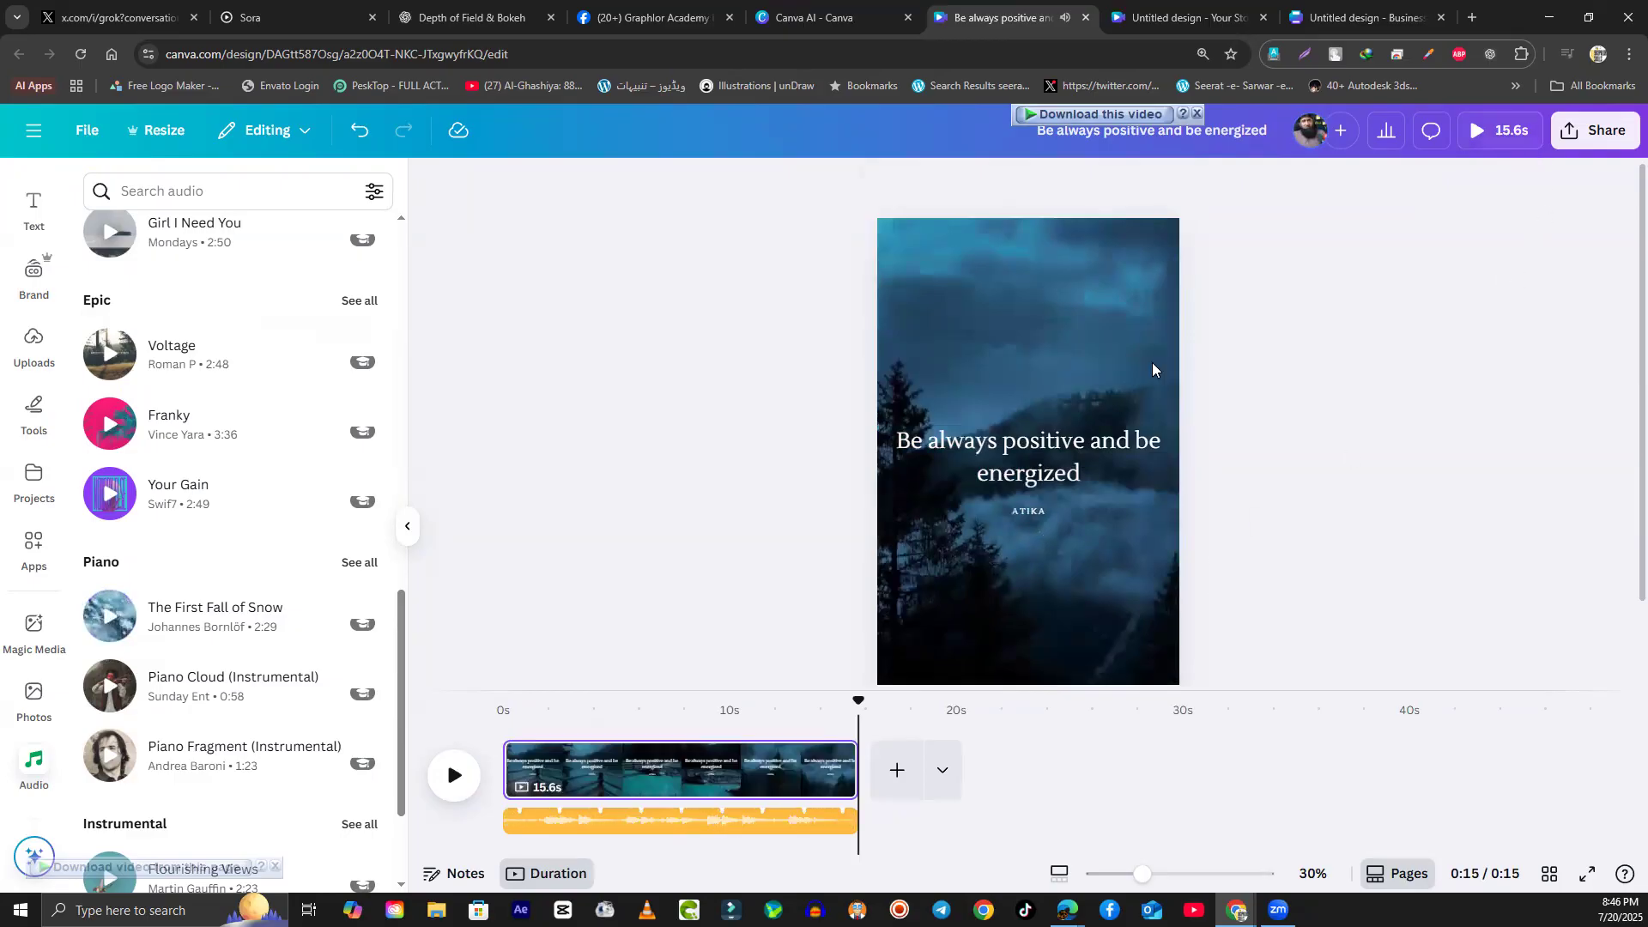
Step: Download the quote video as an MP4 at 1080p (HD) quality
click(1592, 131)
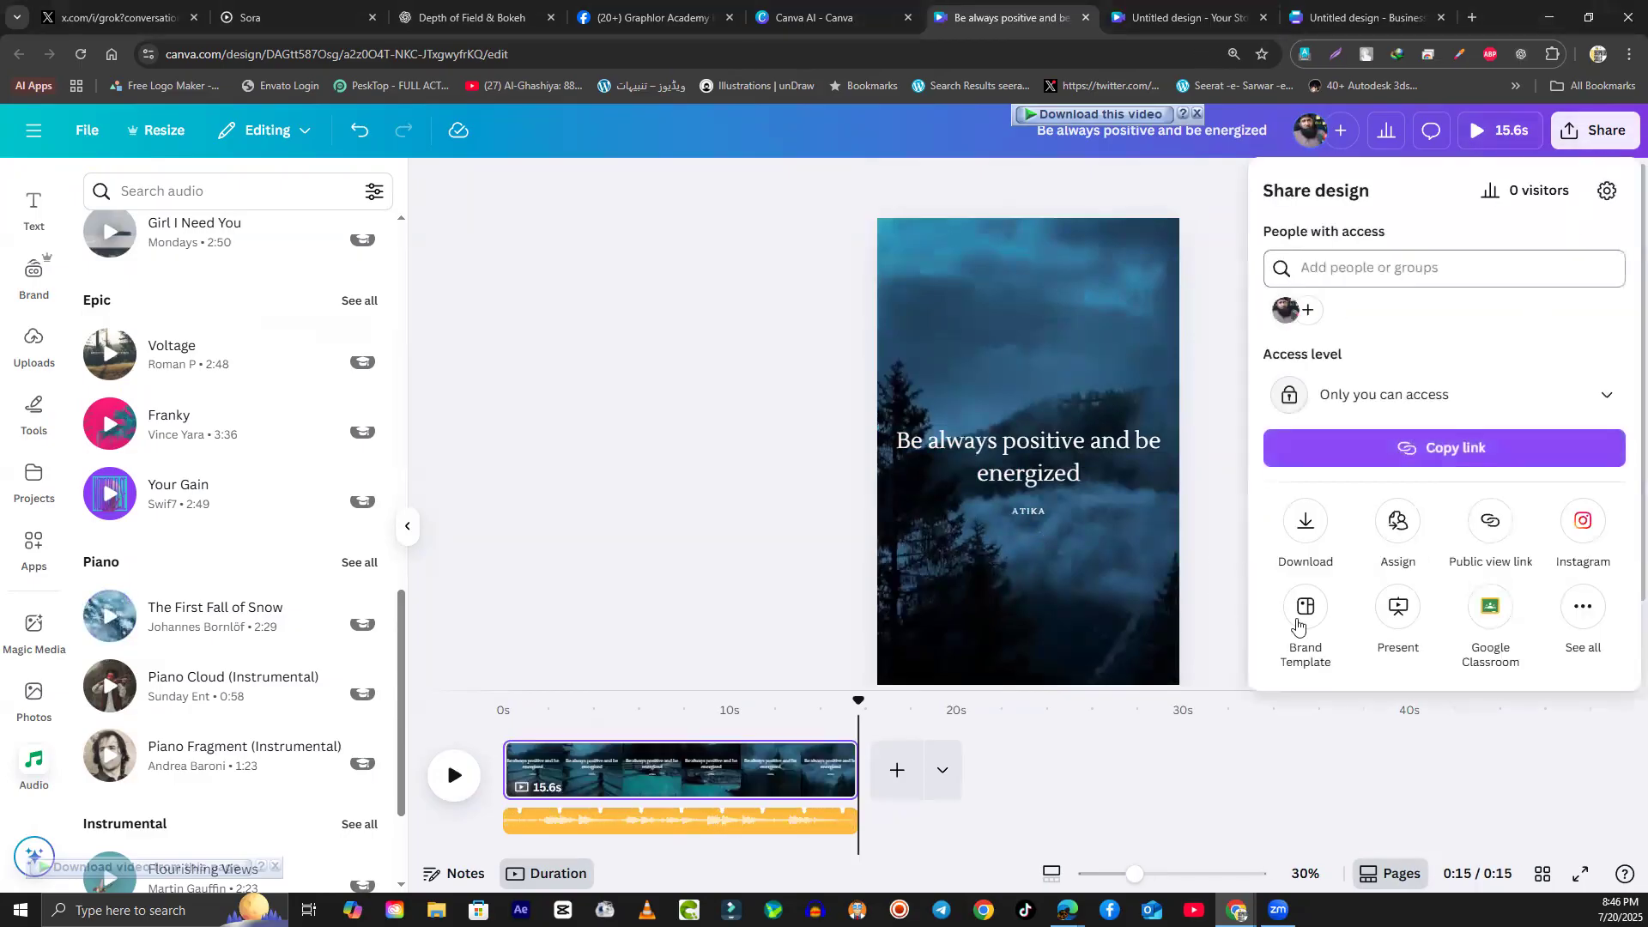
click(1305, 521)
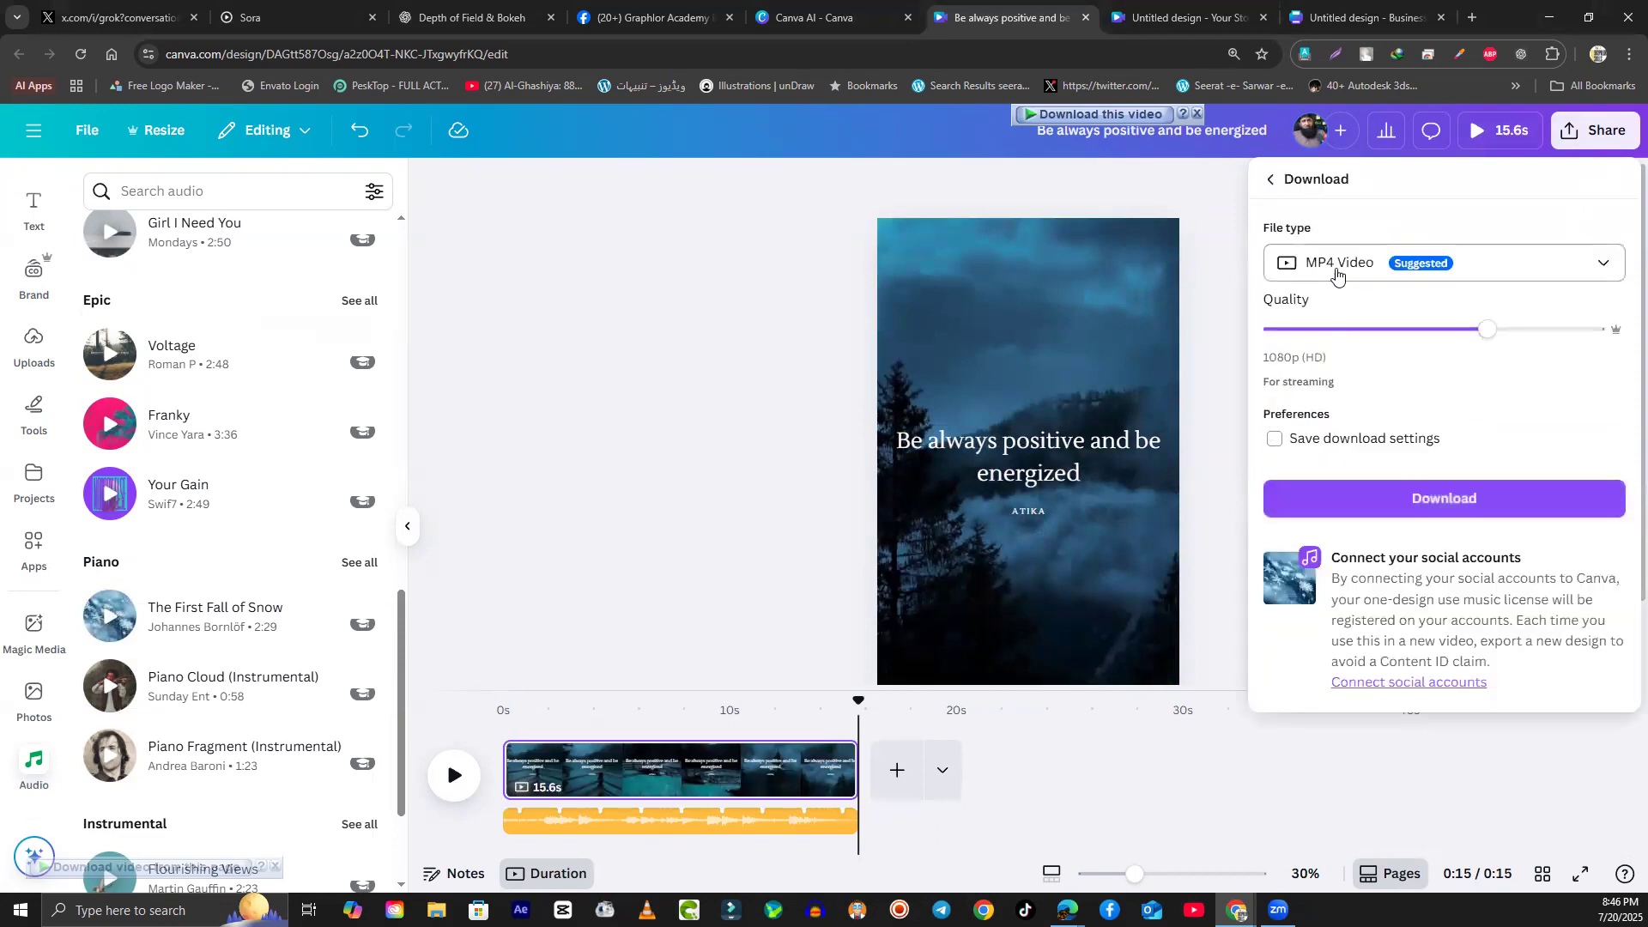
click(1424, 505)
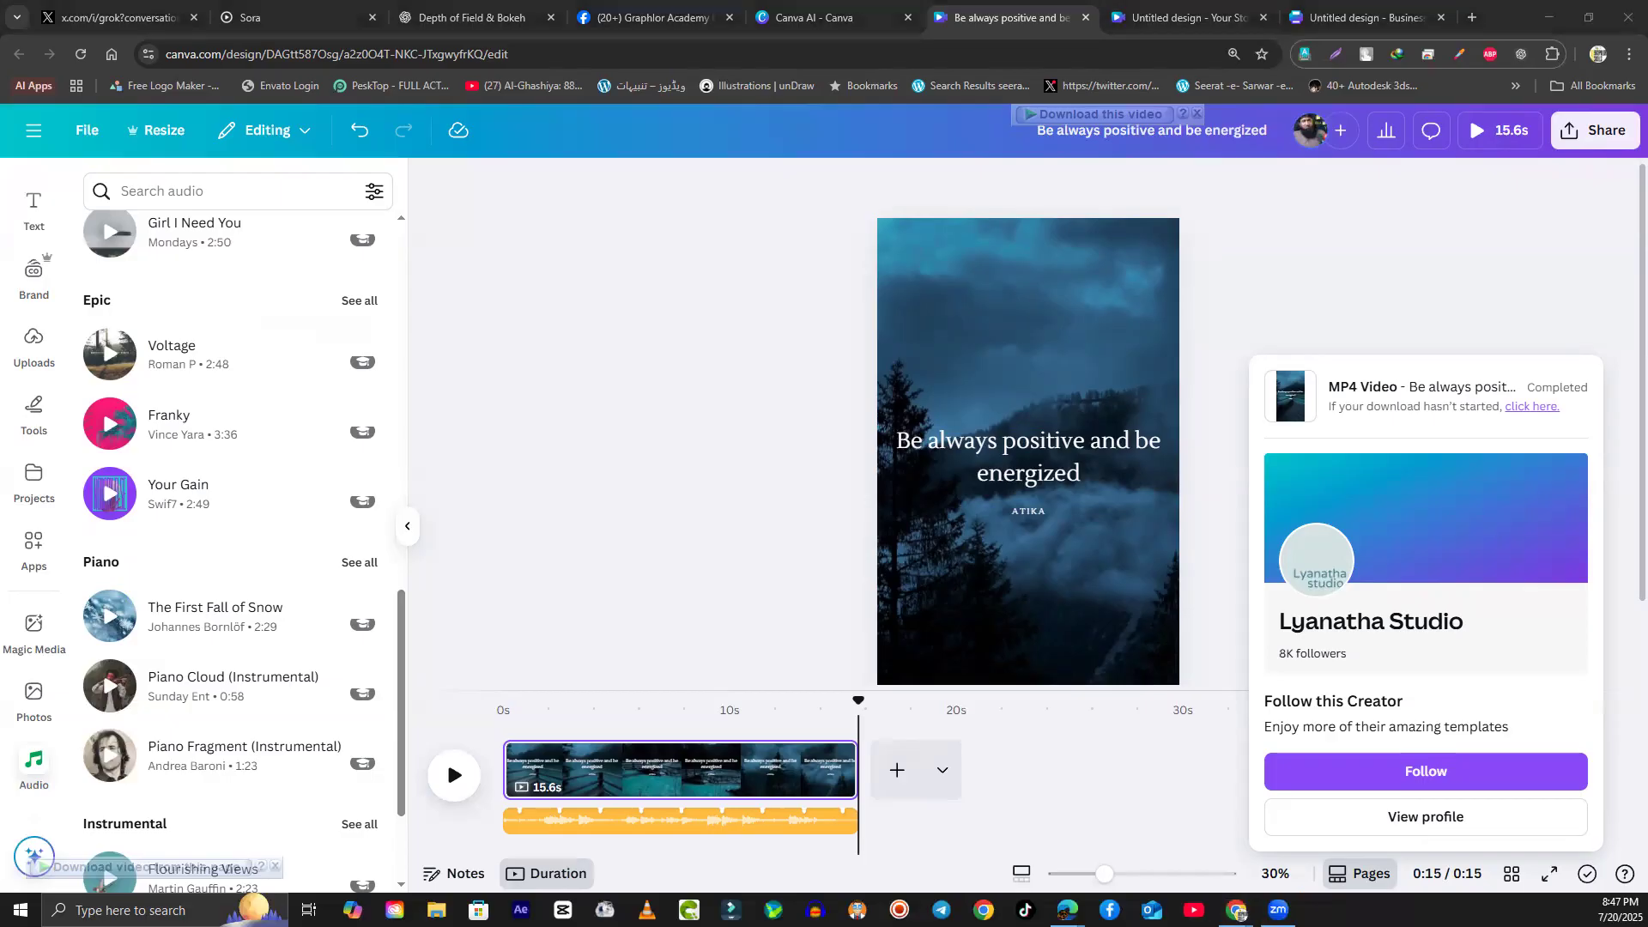
Step: Open the downloaded "Be always positive and be energized.mp4" from the desktop in VLC, raise the volume, and pause after a few seconds
click(1550, 17)
drag(412, 258, 515, 340)
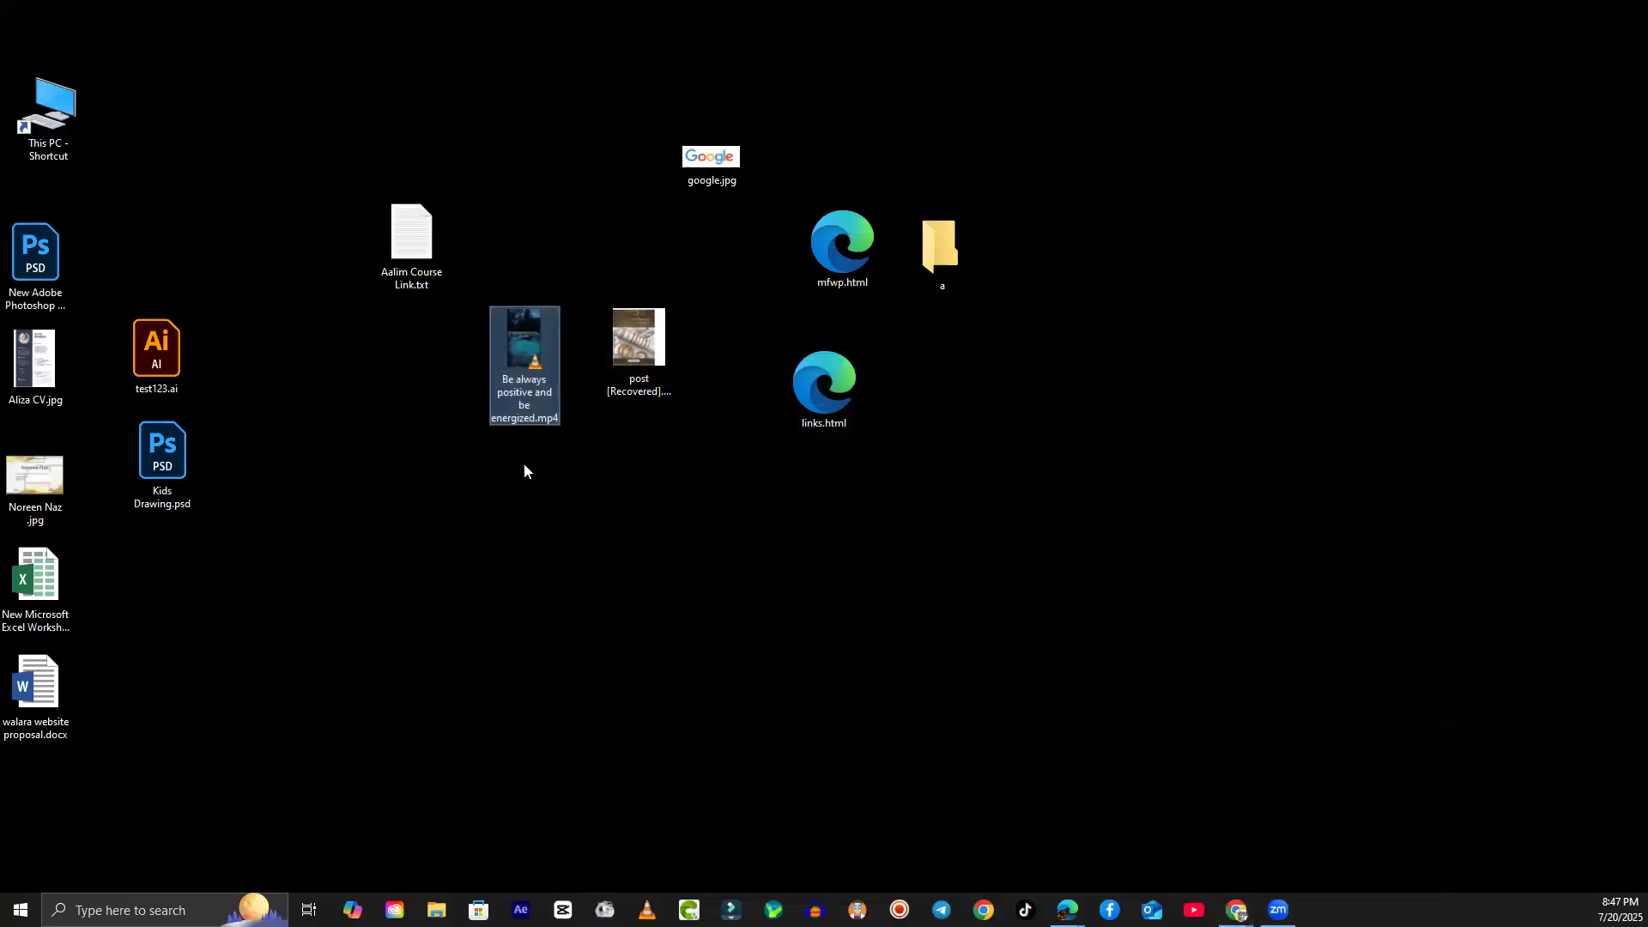
double_click(530, 348)
scroll(903, 684, up, 14)
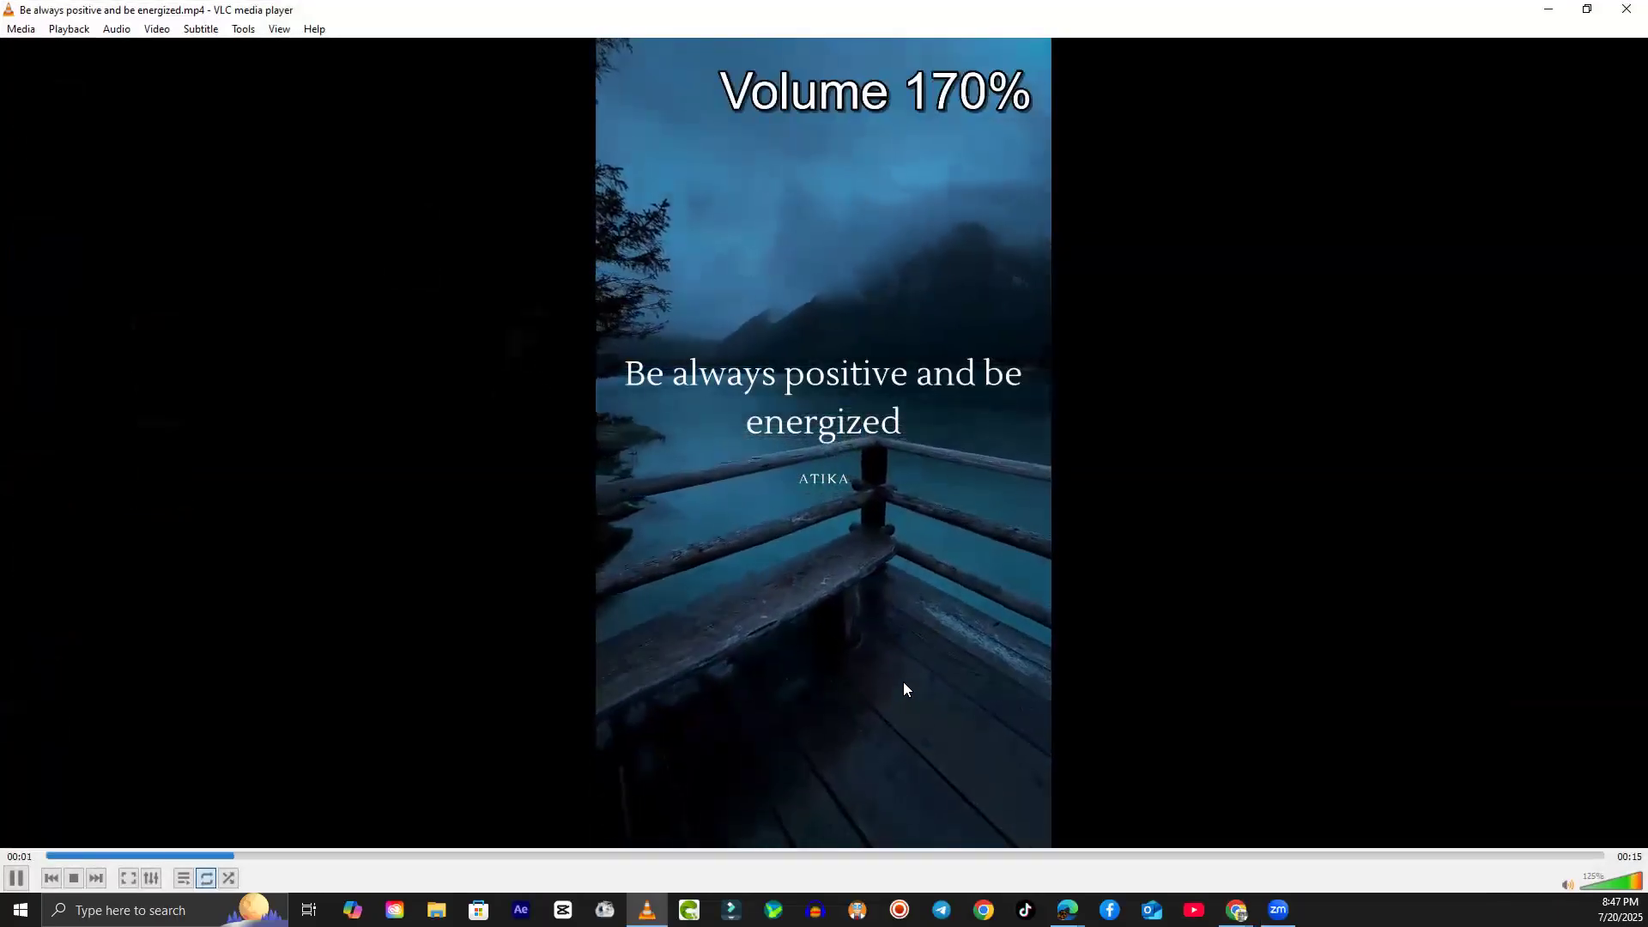
scroll(903, 681, up, 1)
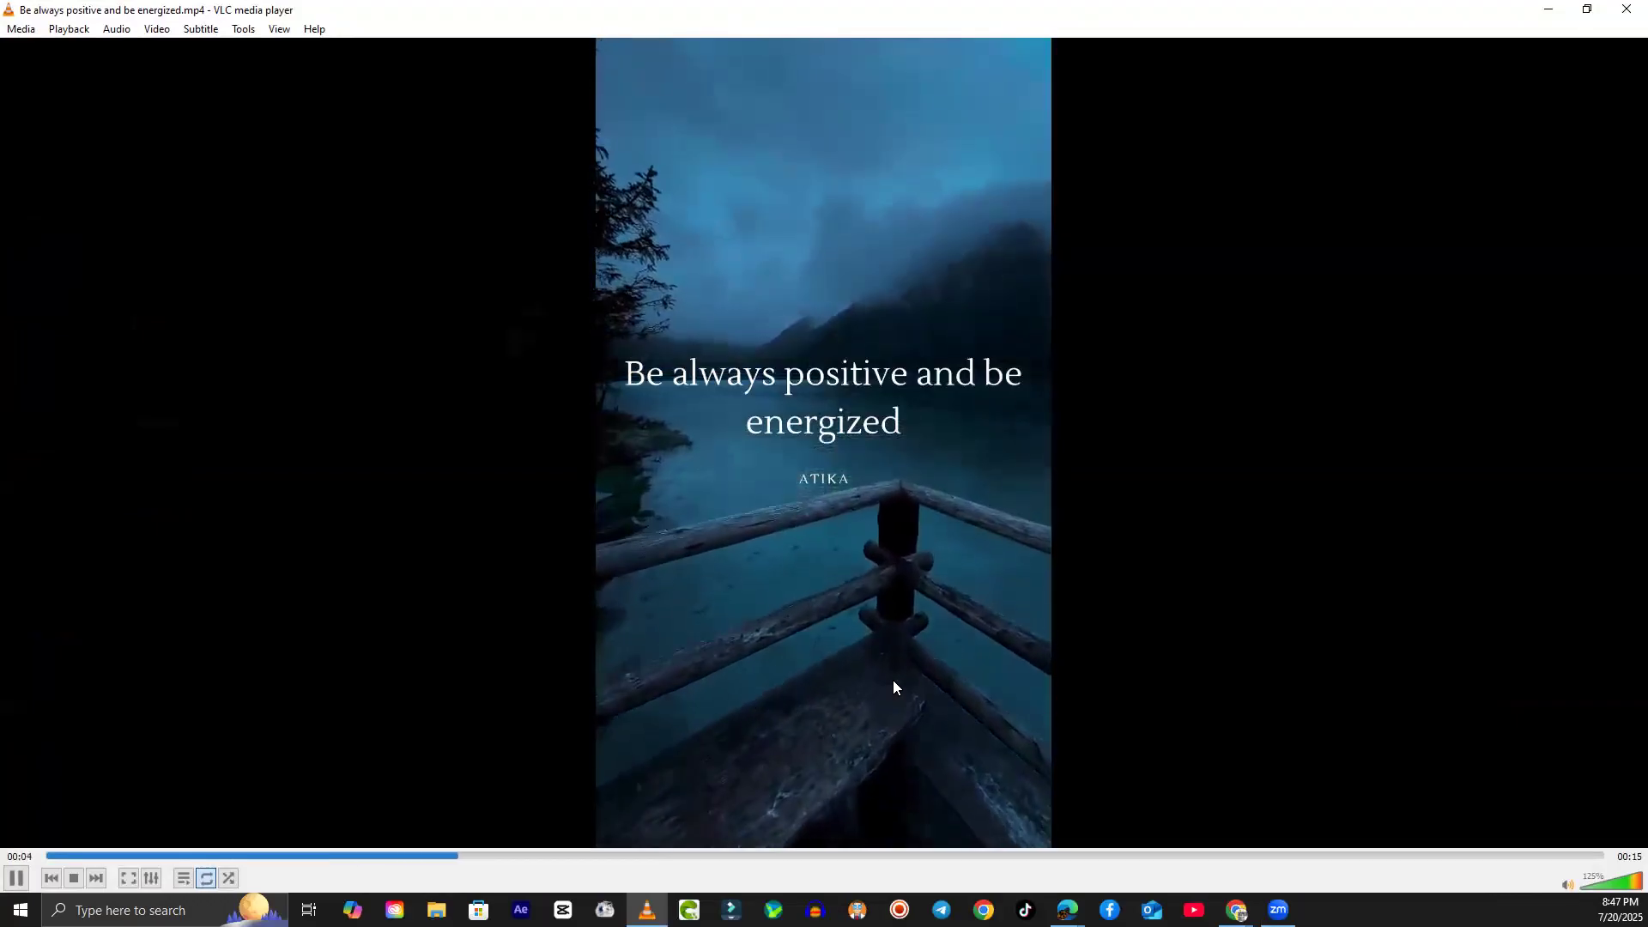
key(space)
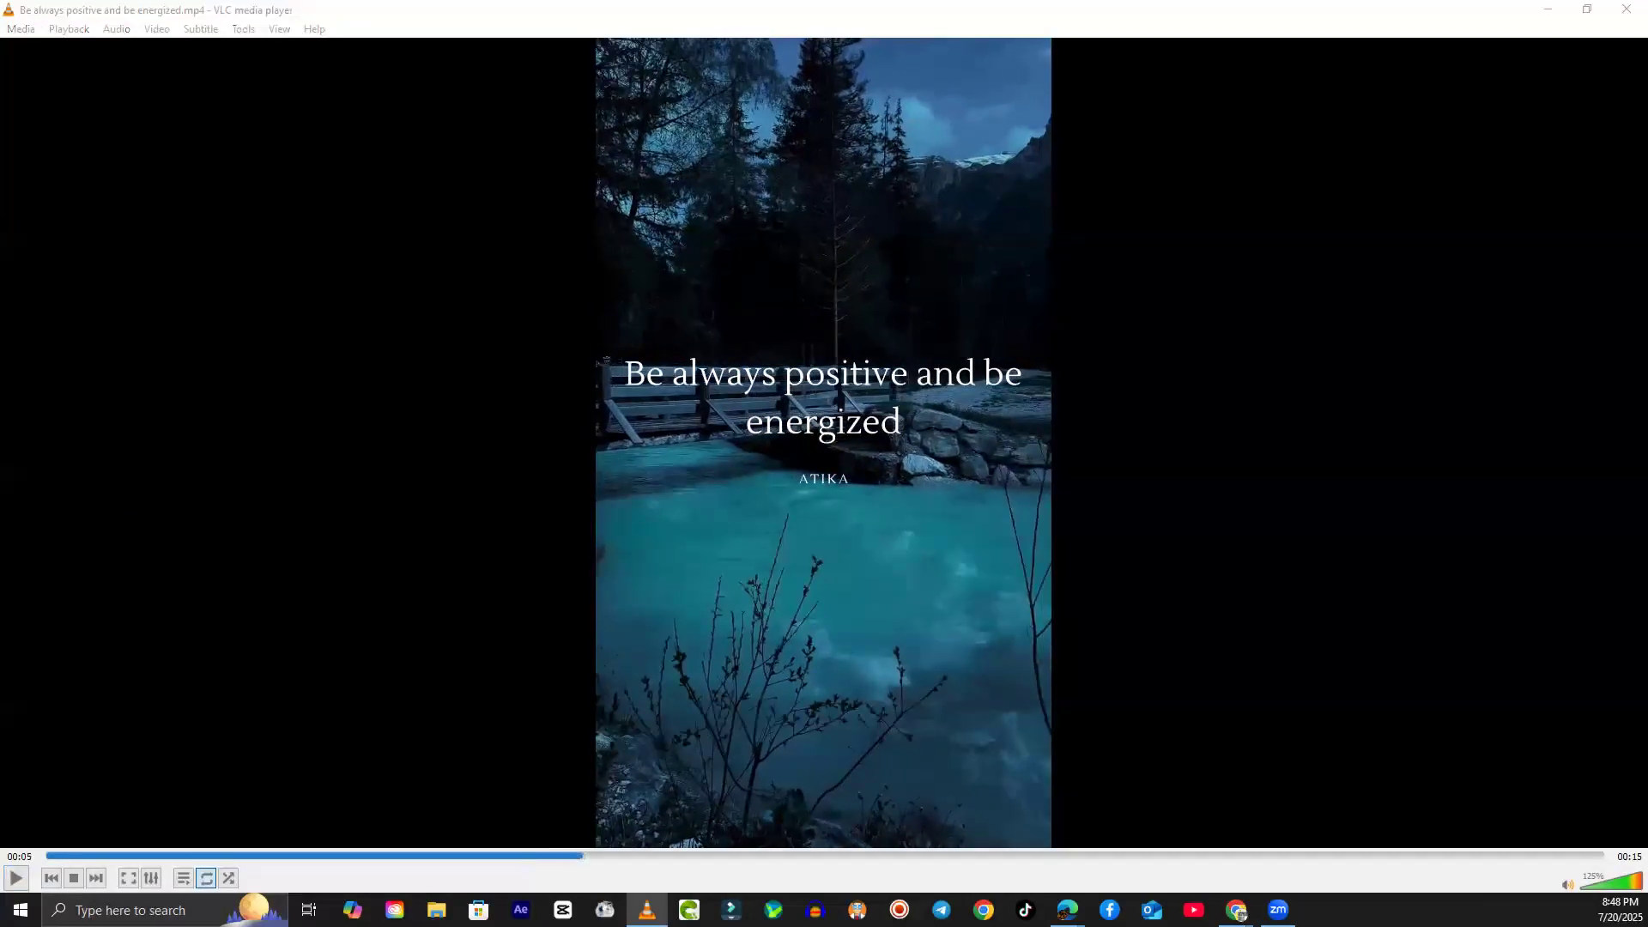
Step: Switch back to Chrome and close the extra ChatGPT windows showing the house drawing and the Kids Coding Apps chat
click(1238, 912)
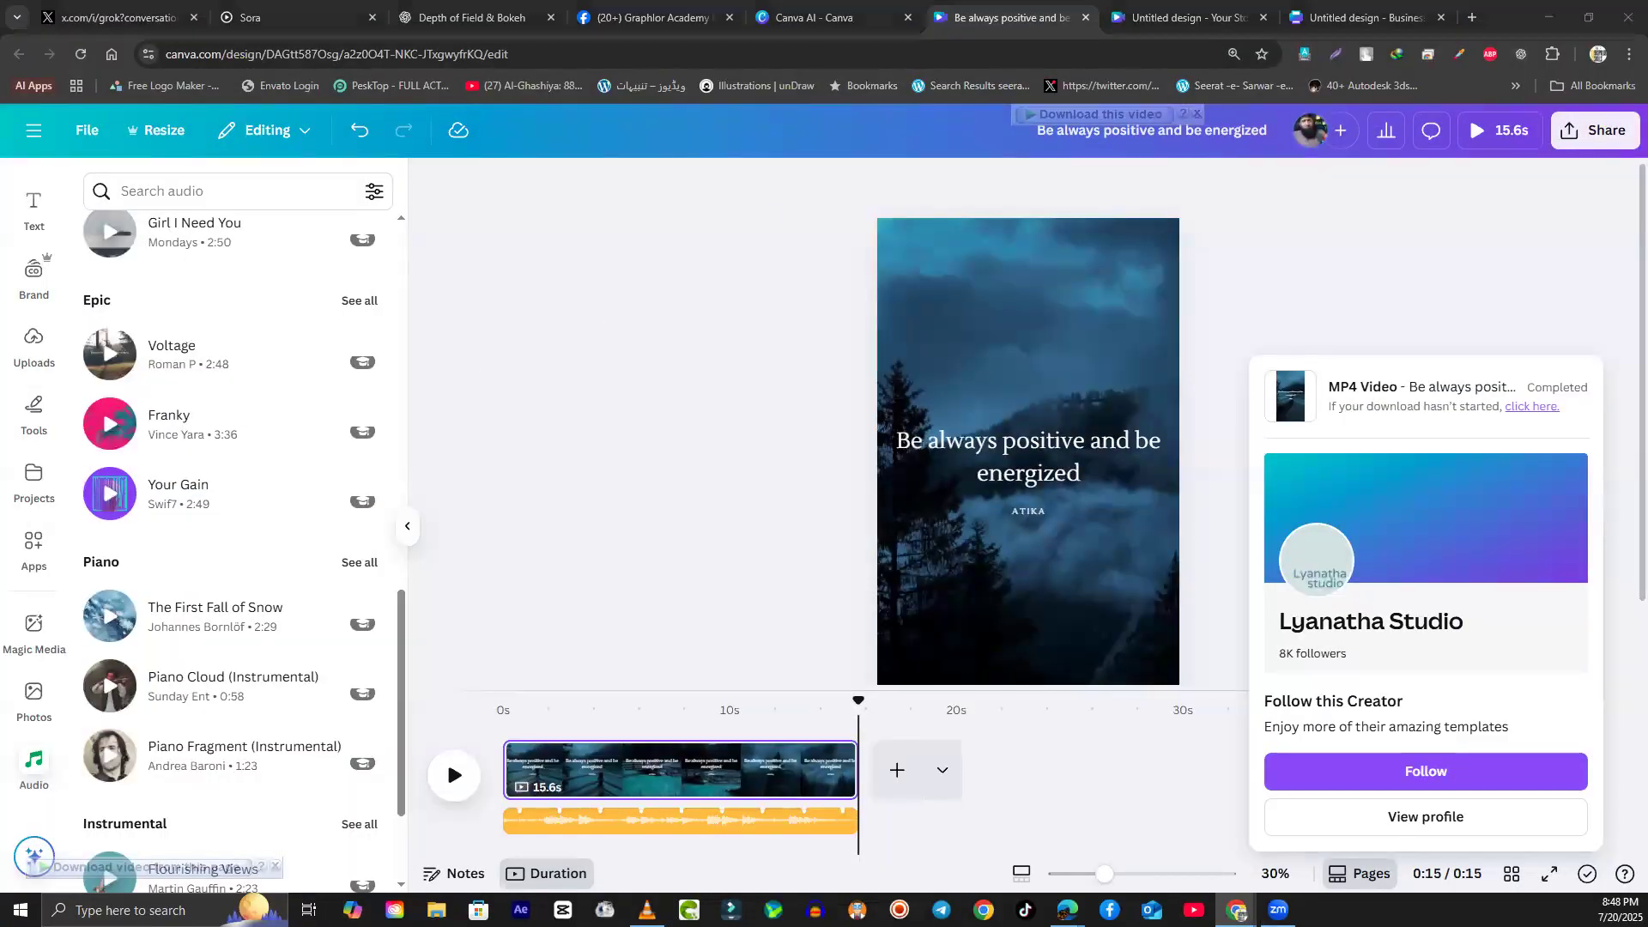
click(1238, 912)
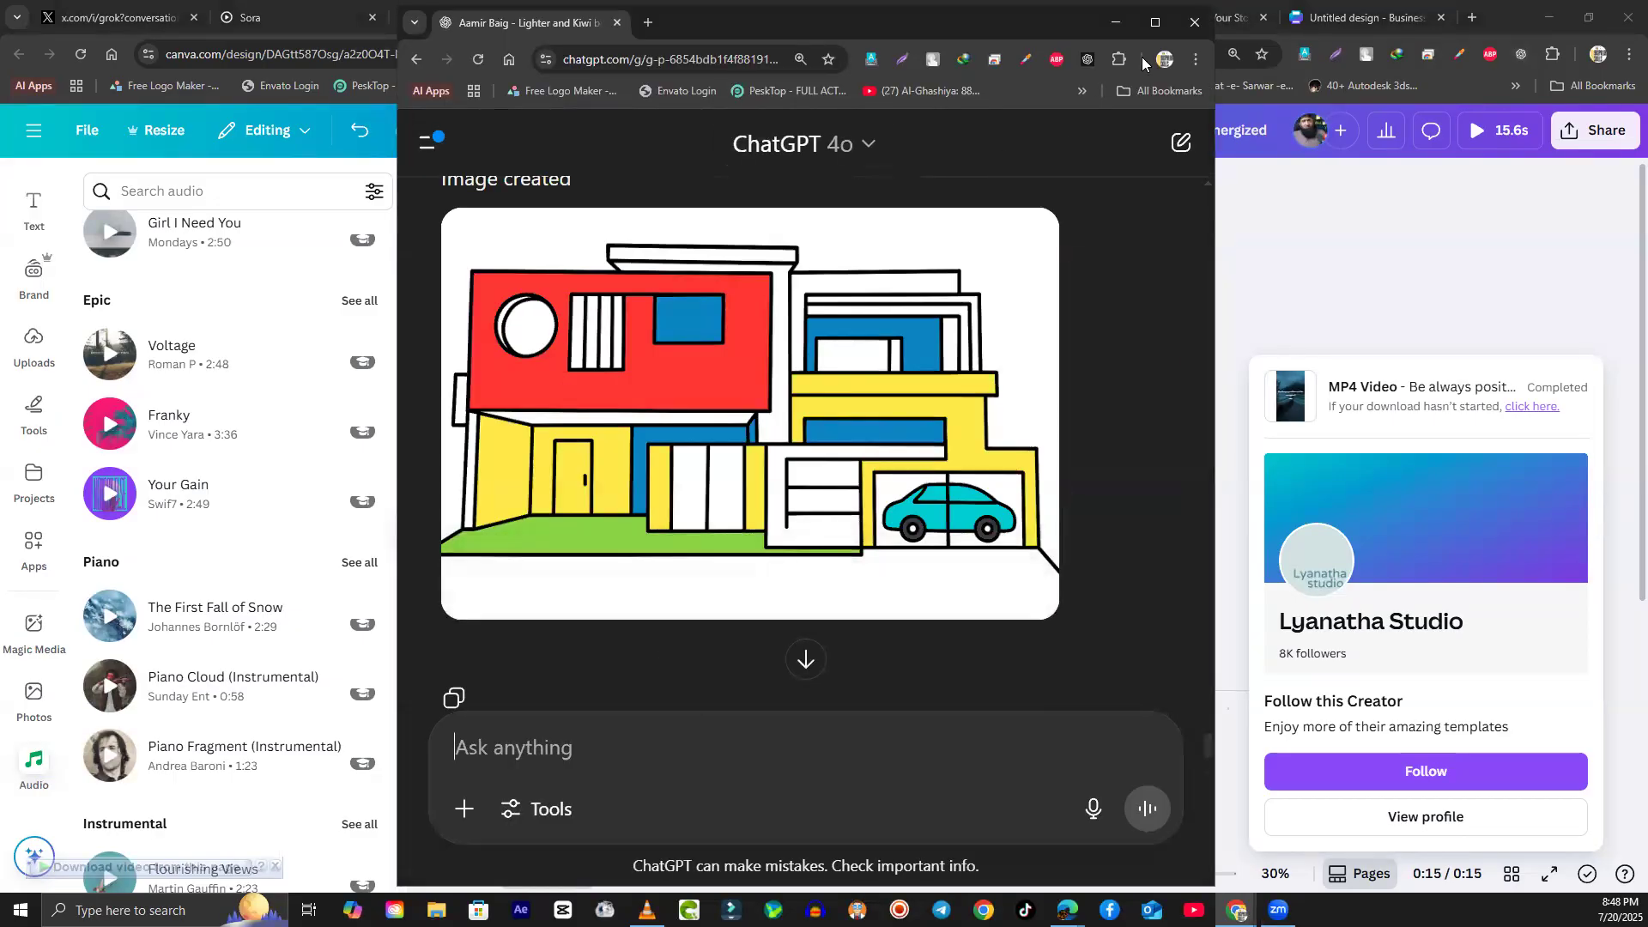
click(1194, 23)
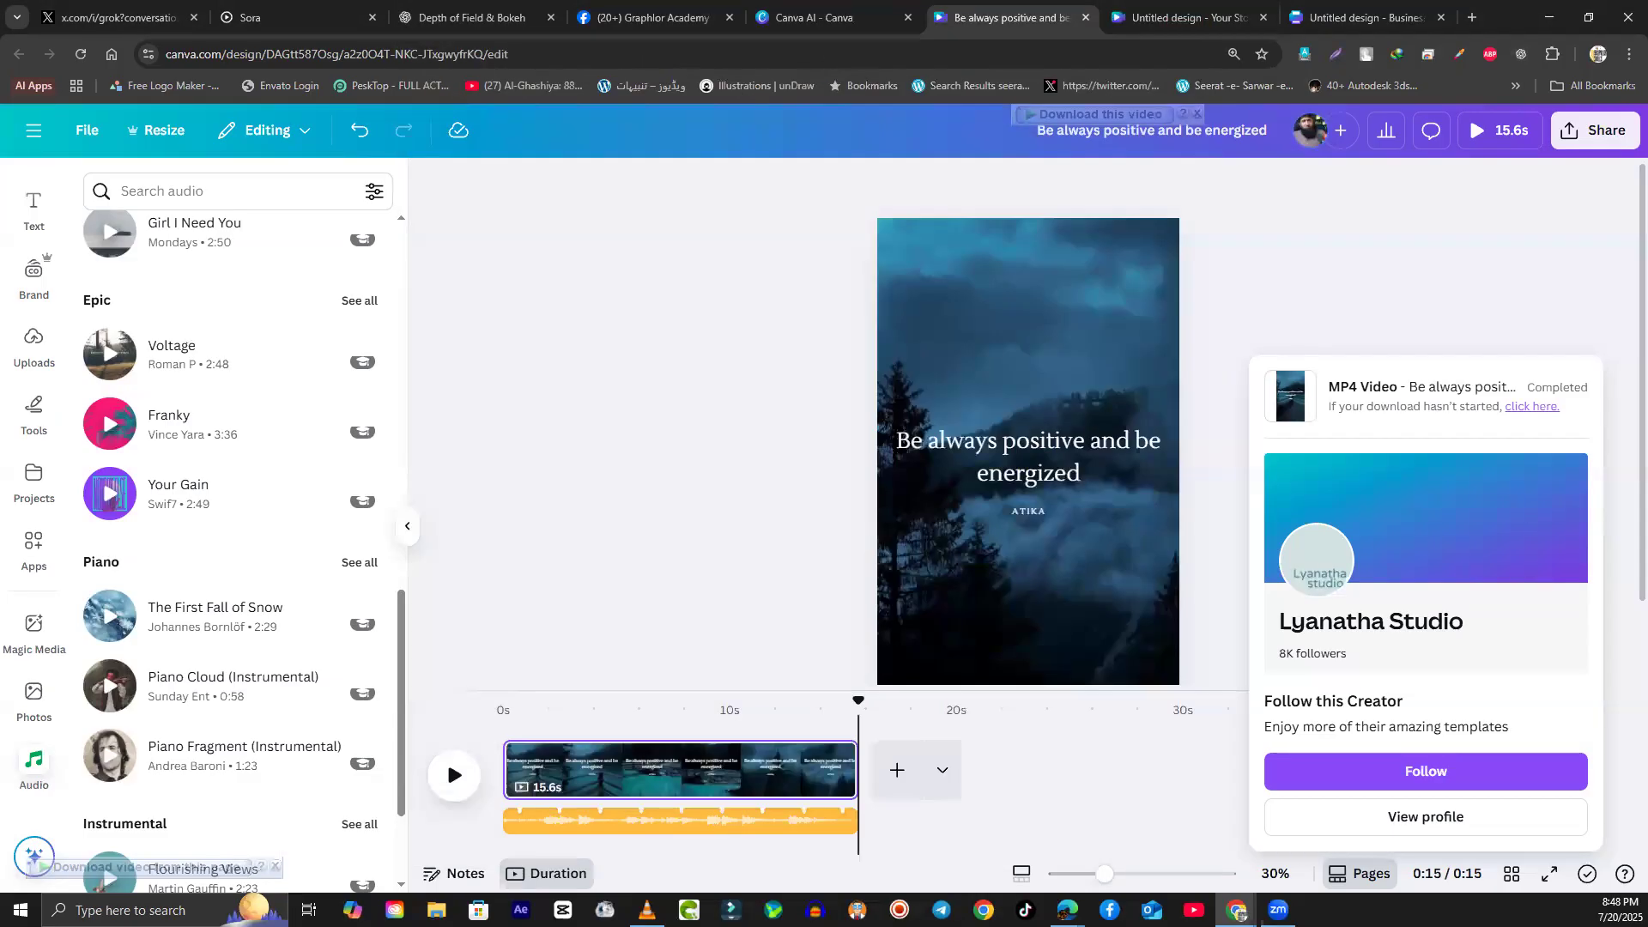
key(ctrl+shift+t)
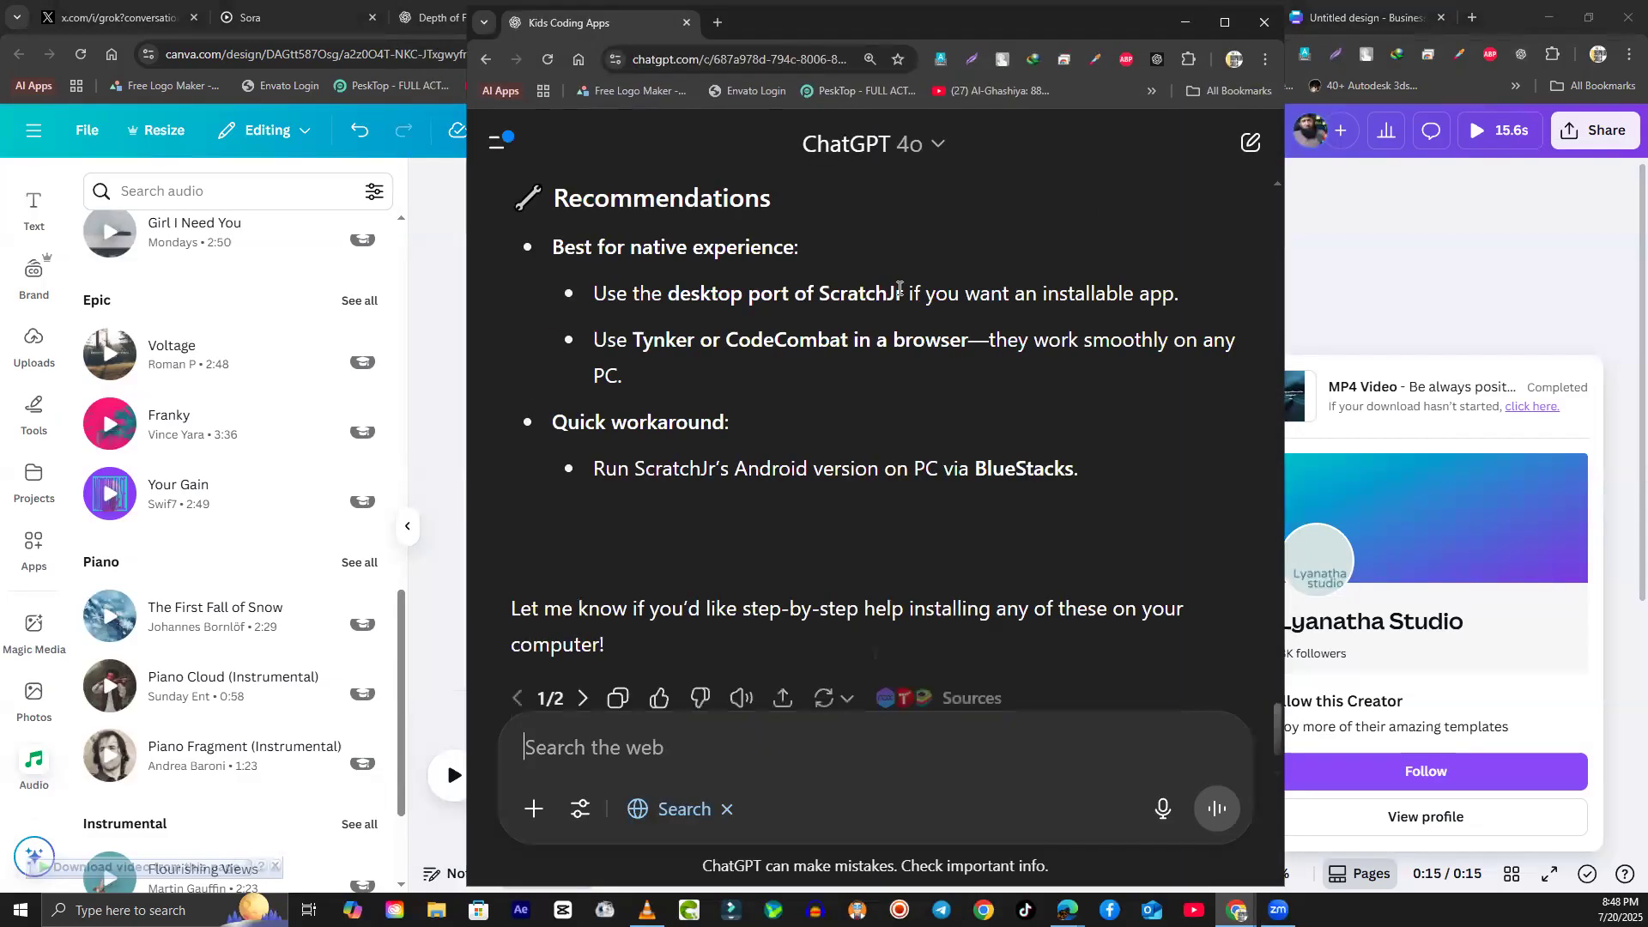
click(683, 22)
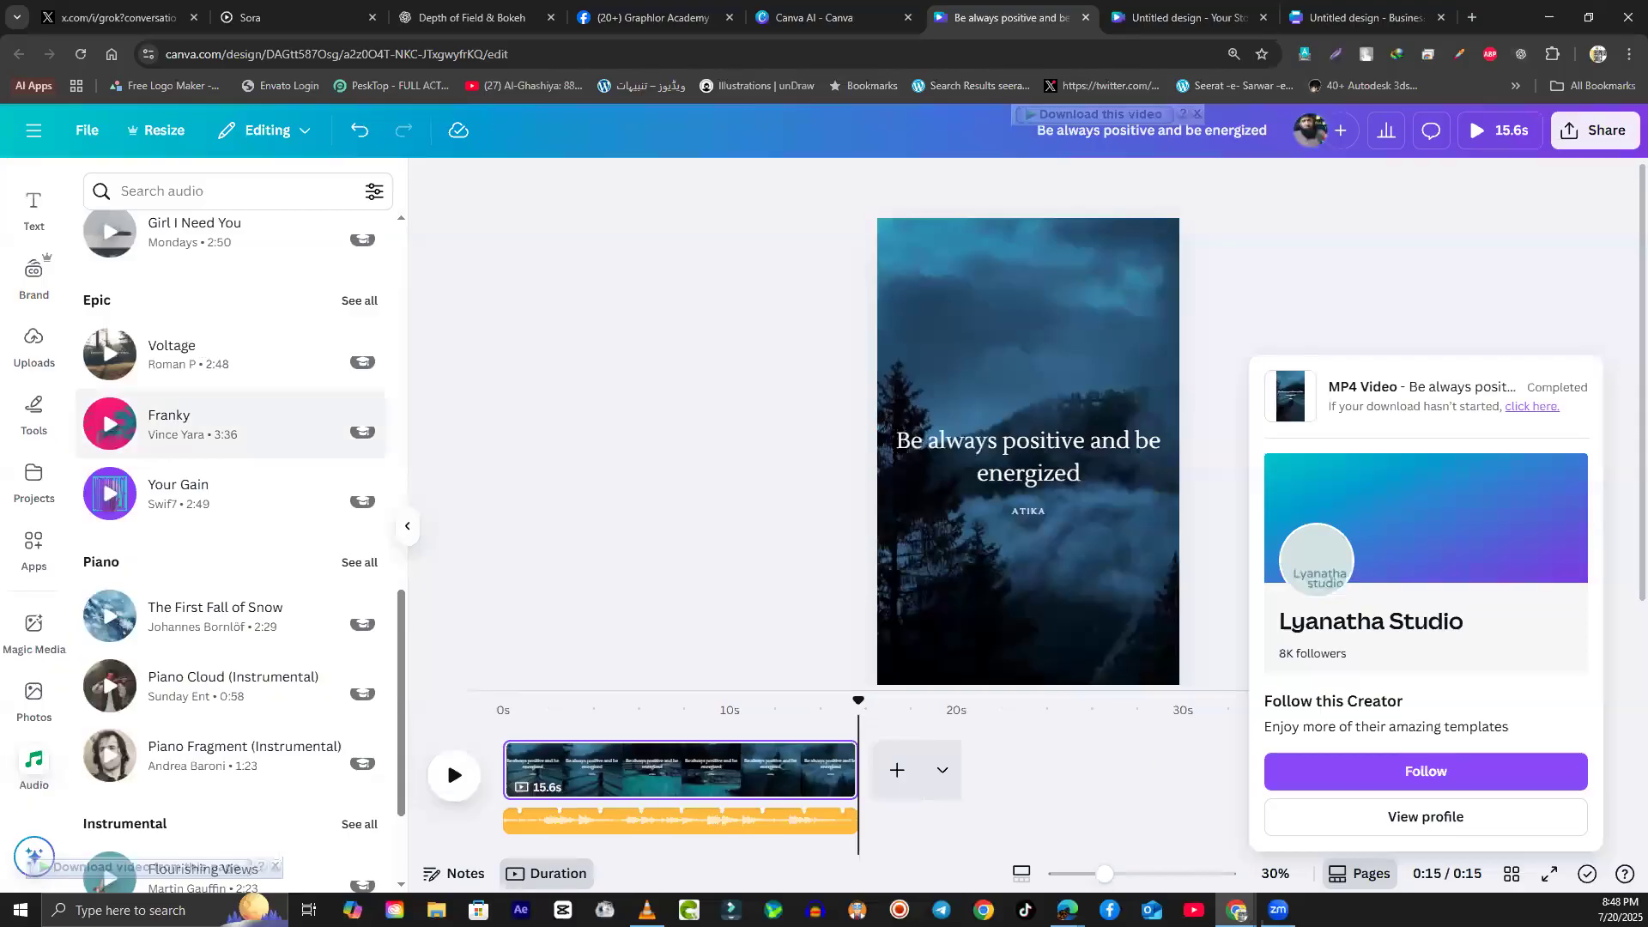
Step: Minimize the Envato graphics window and close the Das Keyboard page and the Zoom meeting launch page
key(ctrl+shift+t)
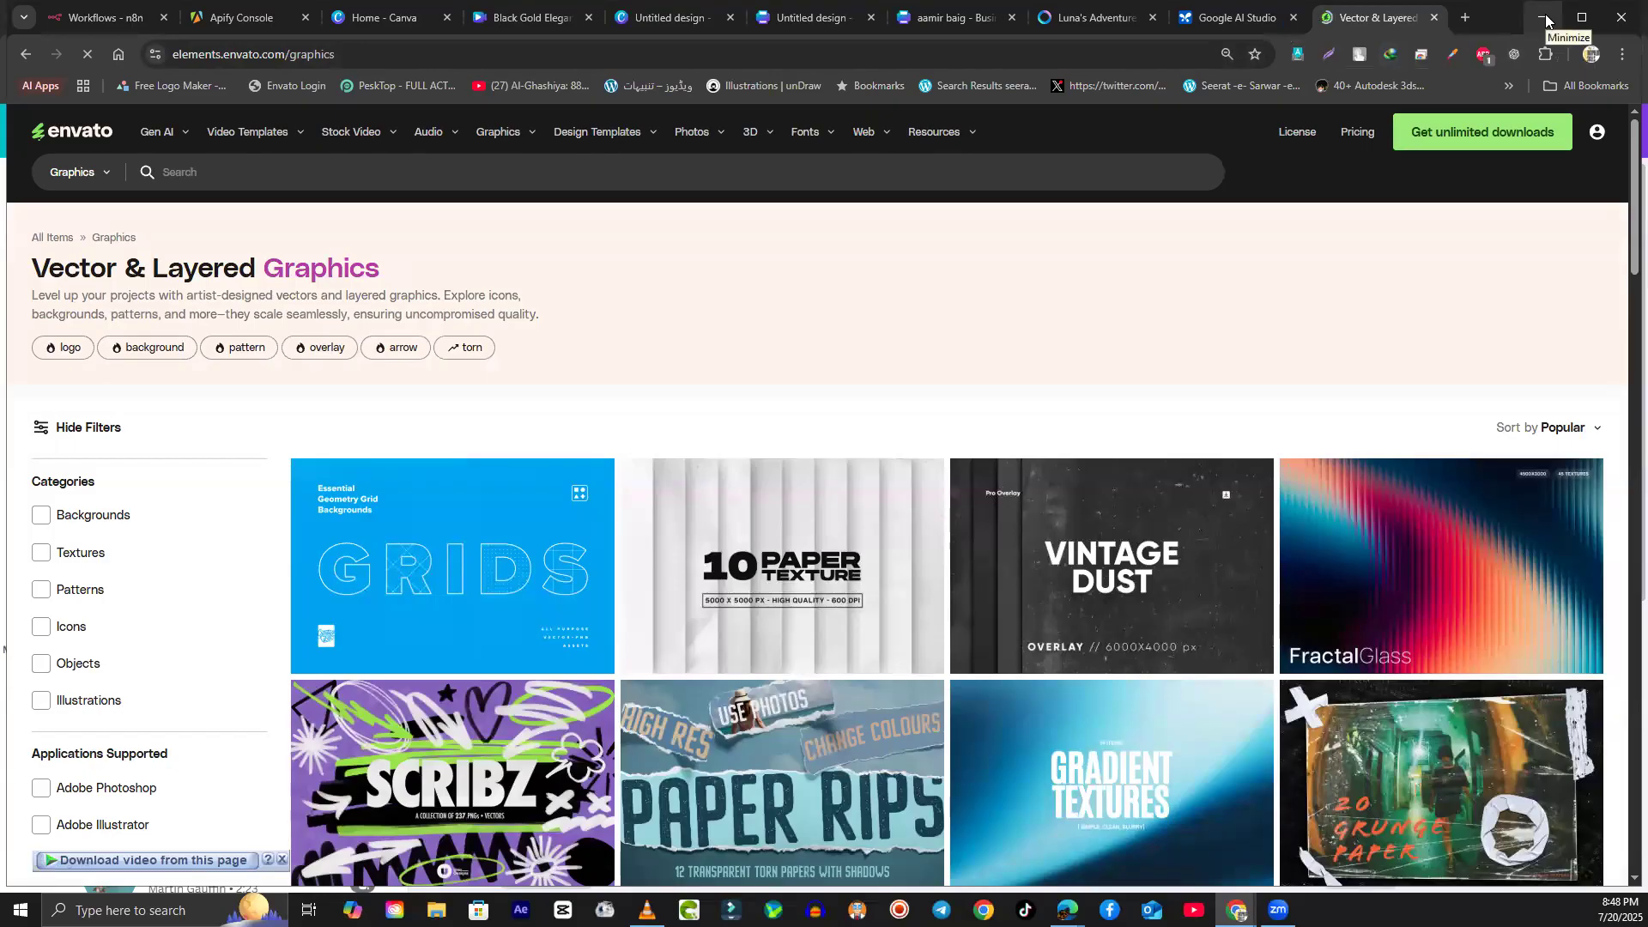
click(1546, 20)
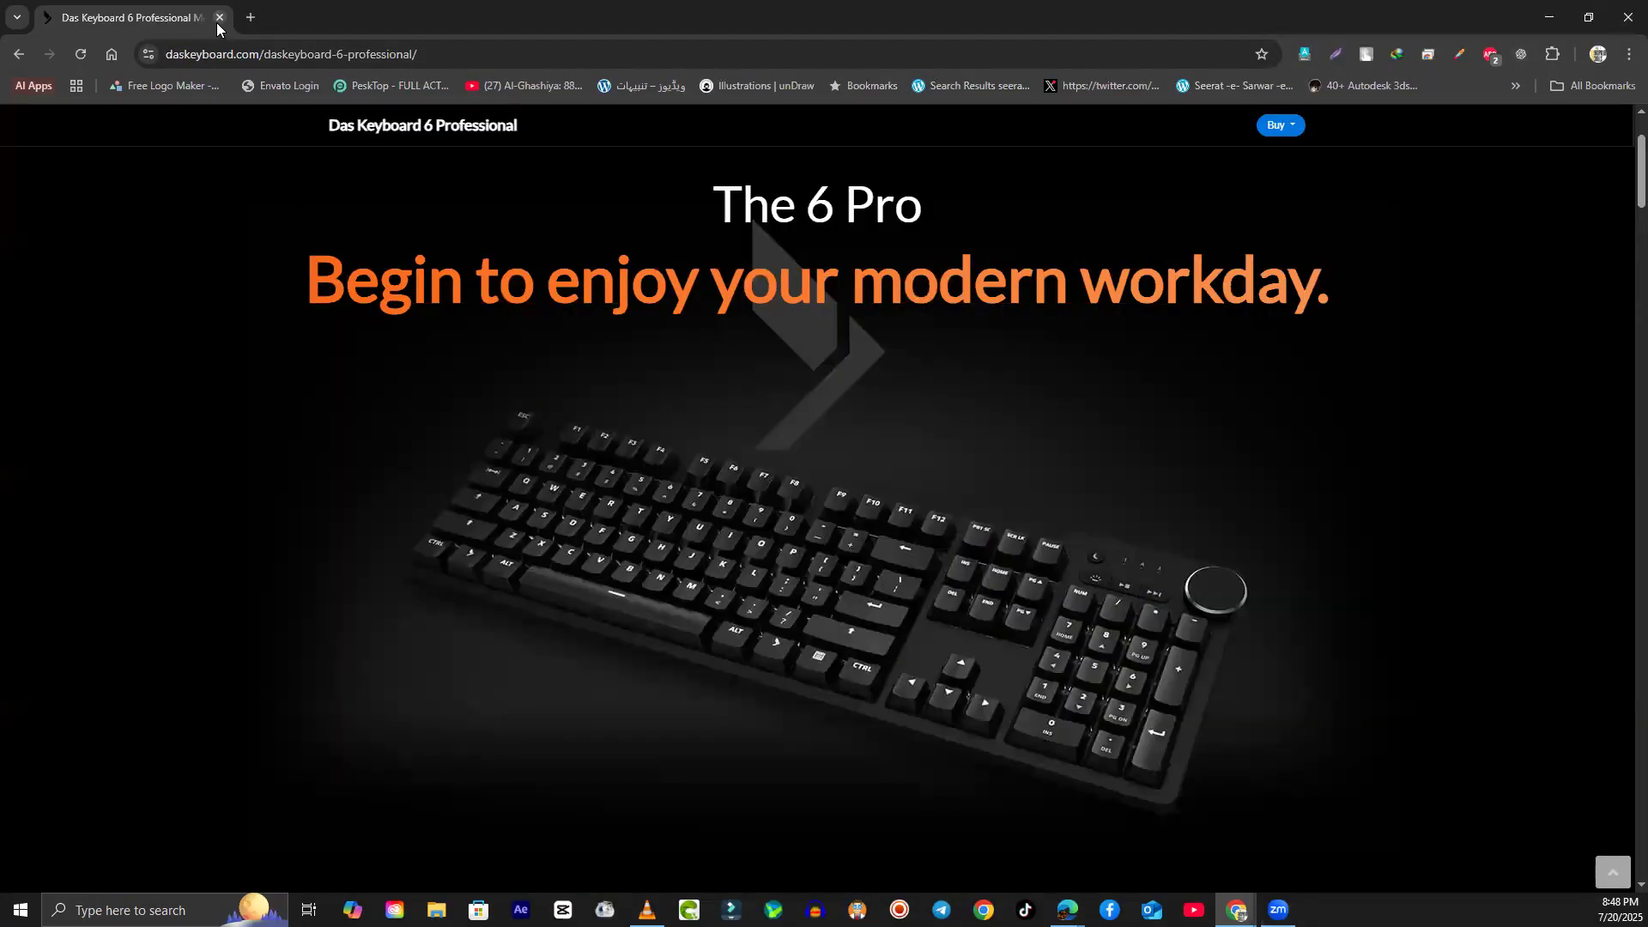
click(218, 18)
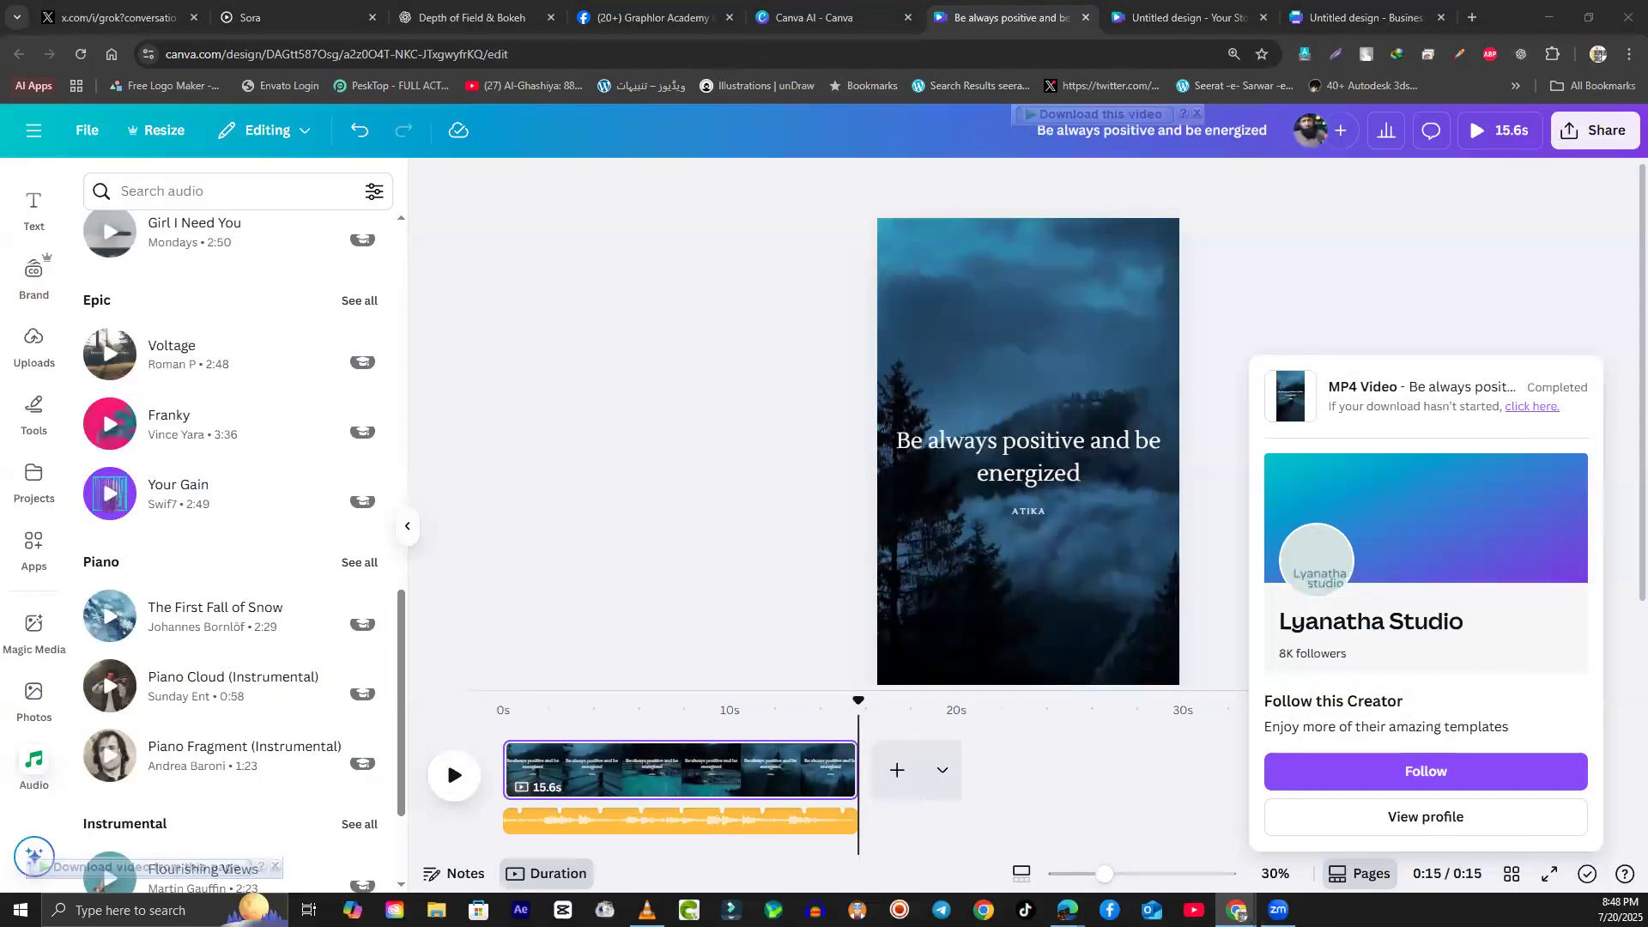
key(alt+Tab)
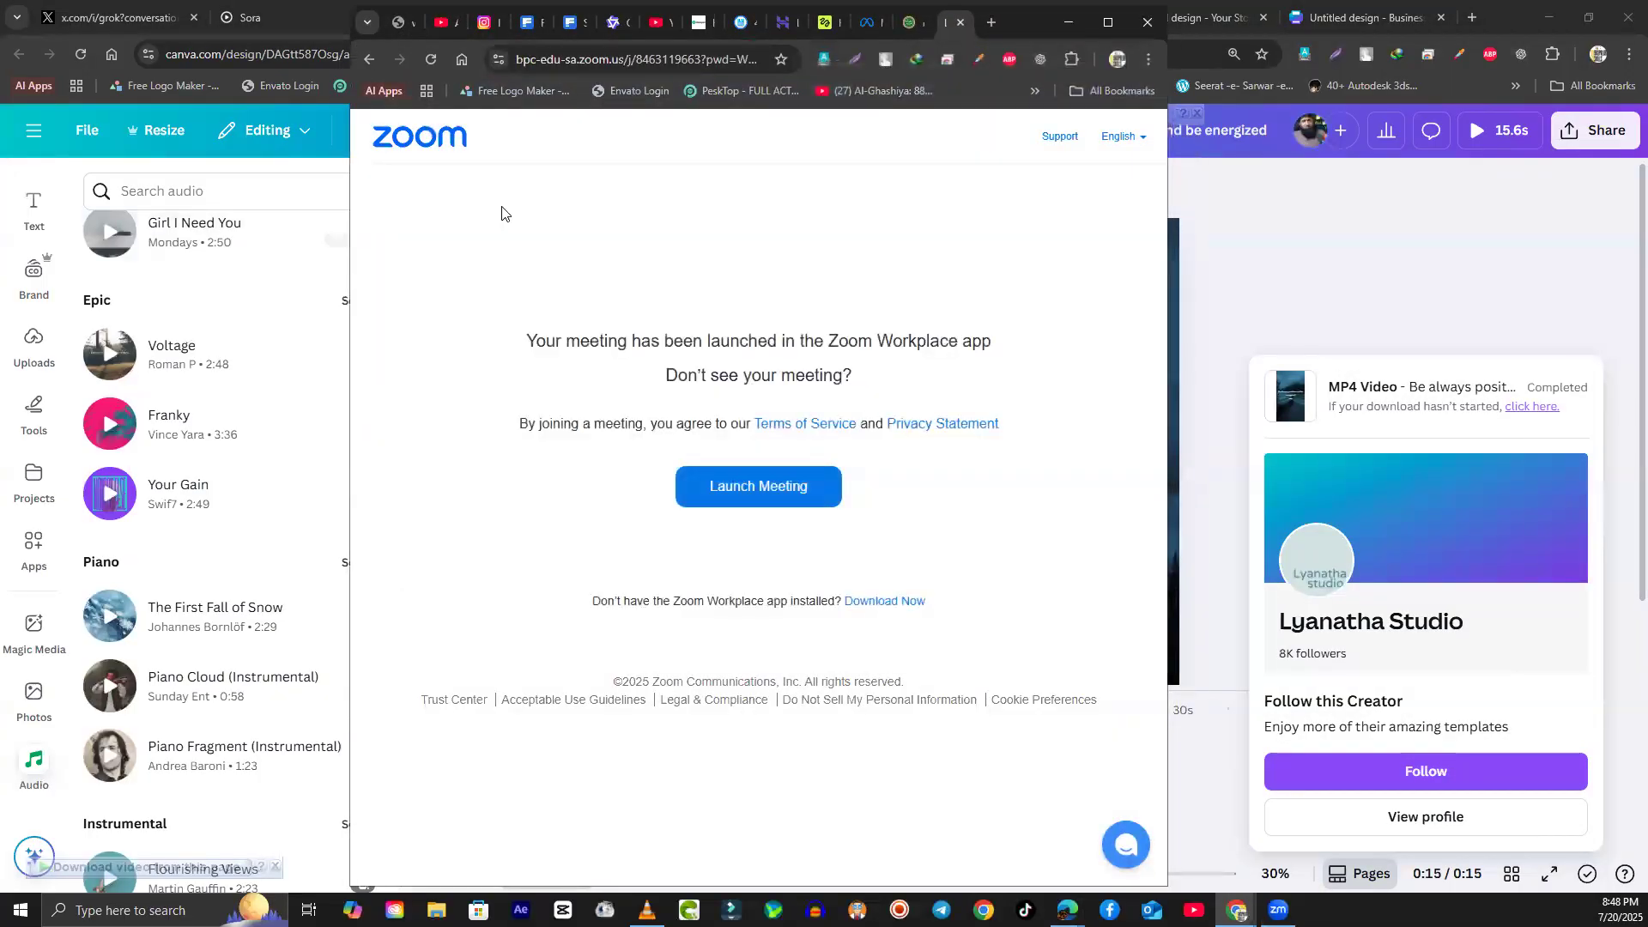
click(961, 23)
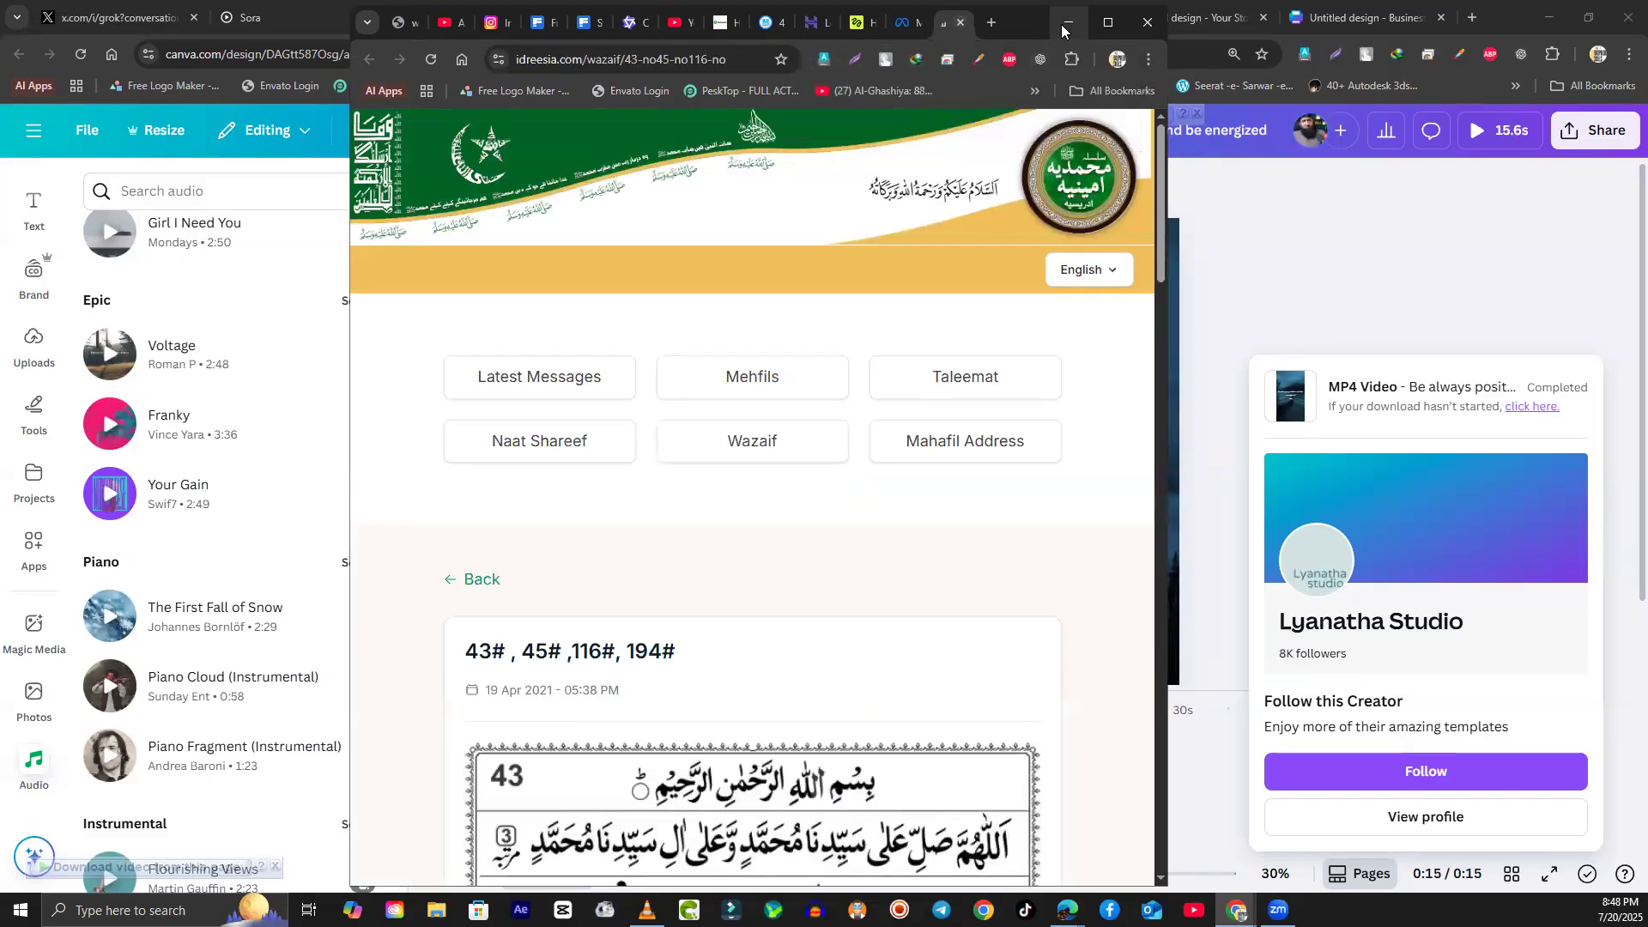
Step: Close the idreesia.com wazaif page, switch to the WhatsApp window with the quote video in the Personal chat, and maximize it
click(960, 23)
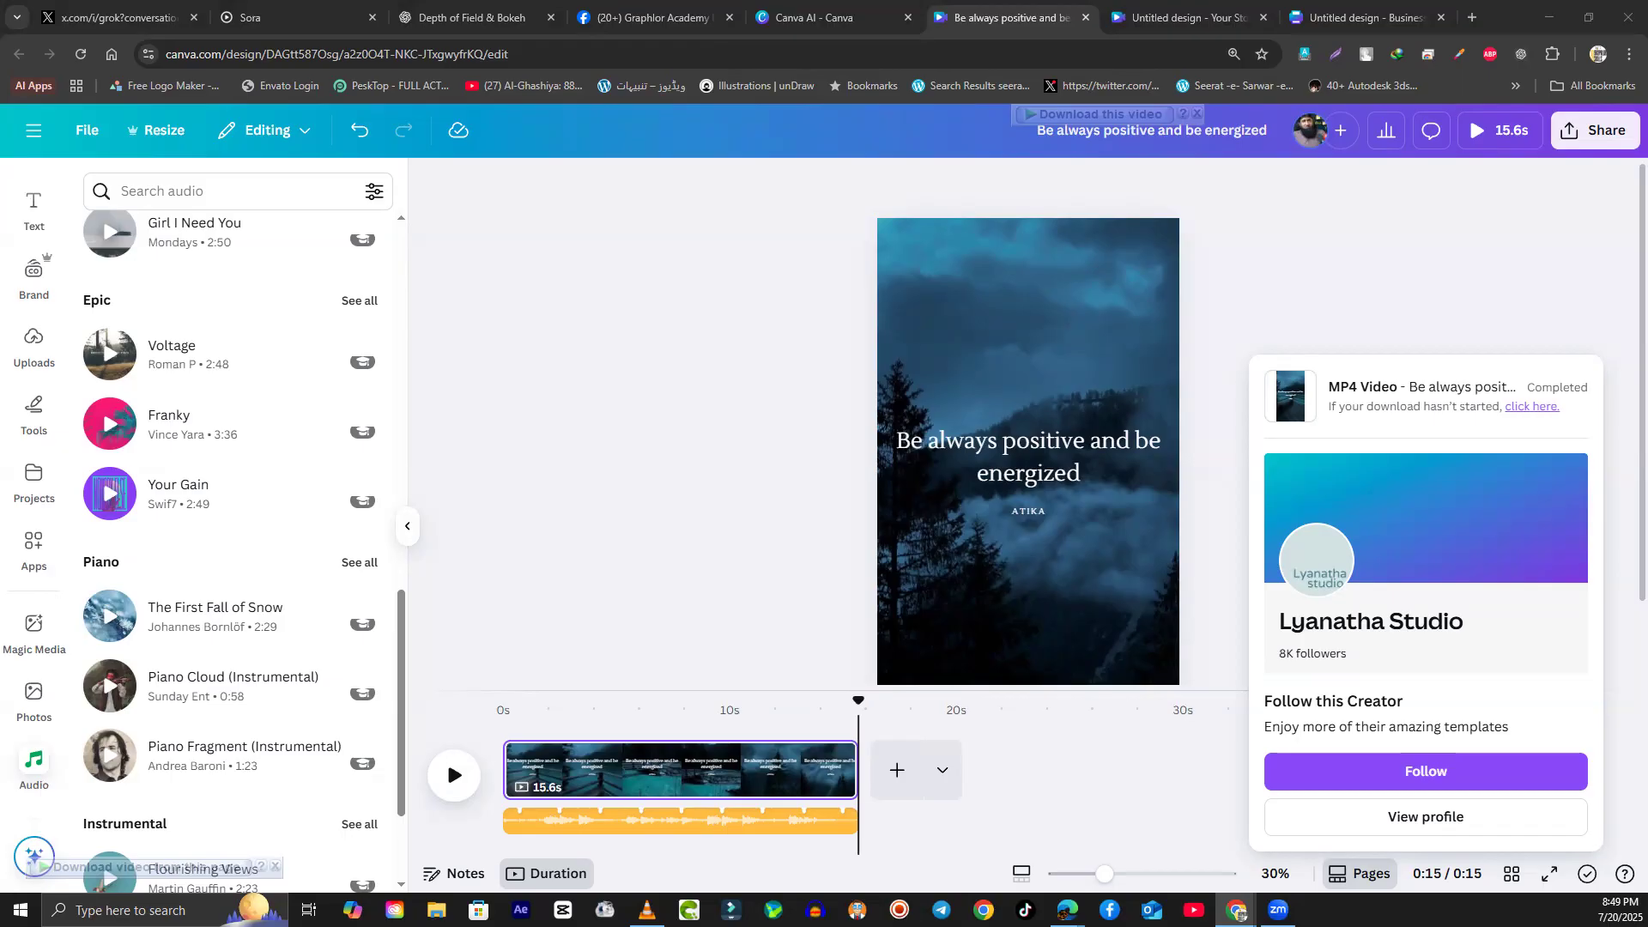
key(alt+Tab)
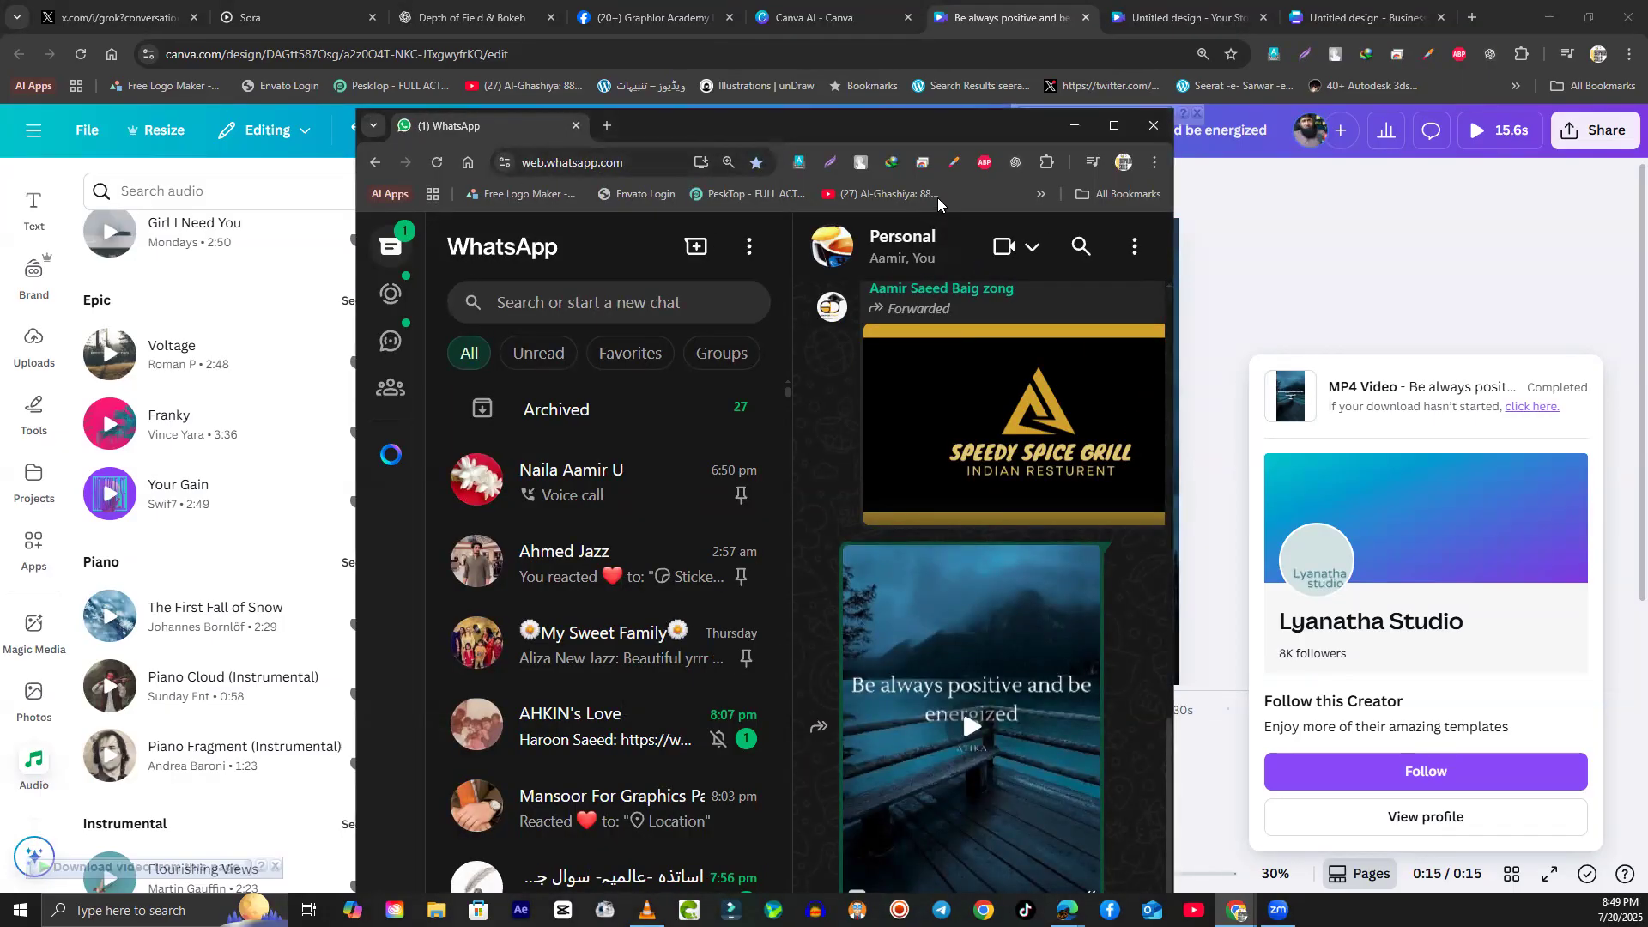
double_click(930, 133)
mouse_move(1543, 717)
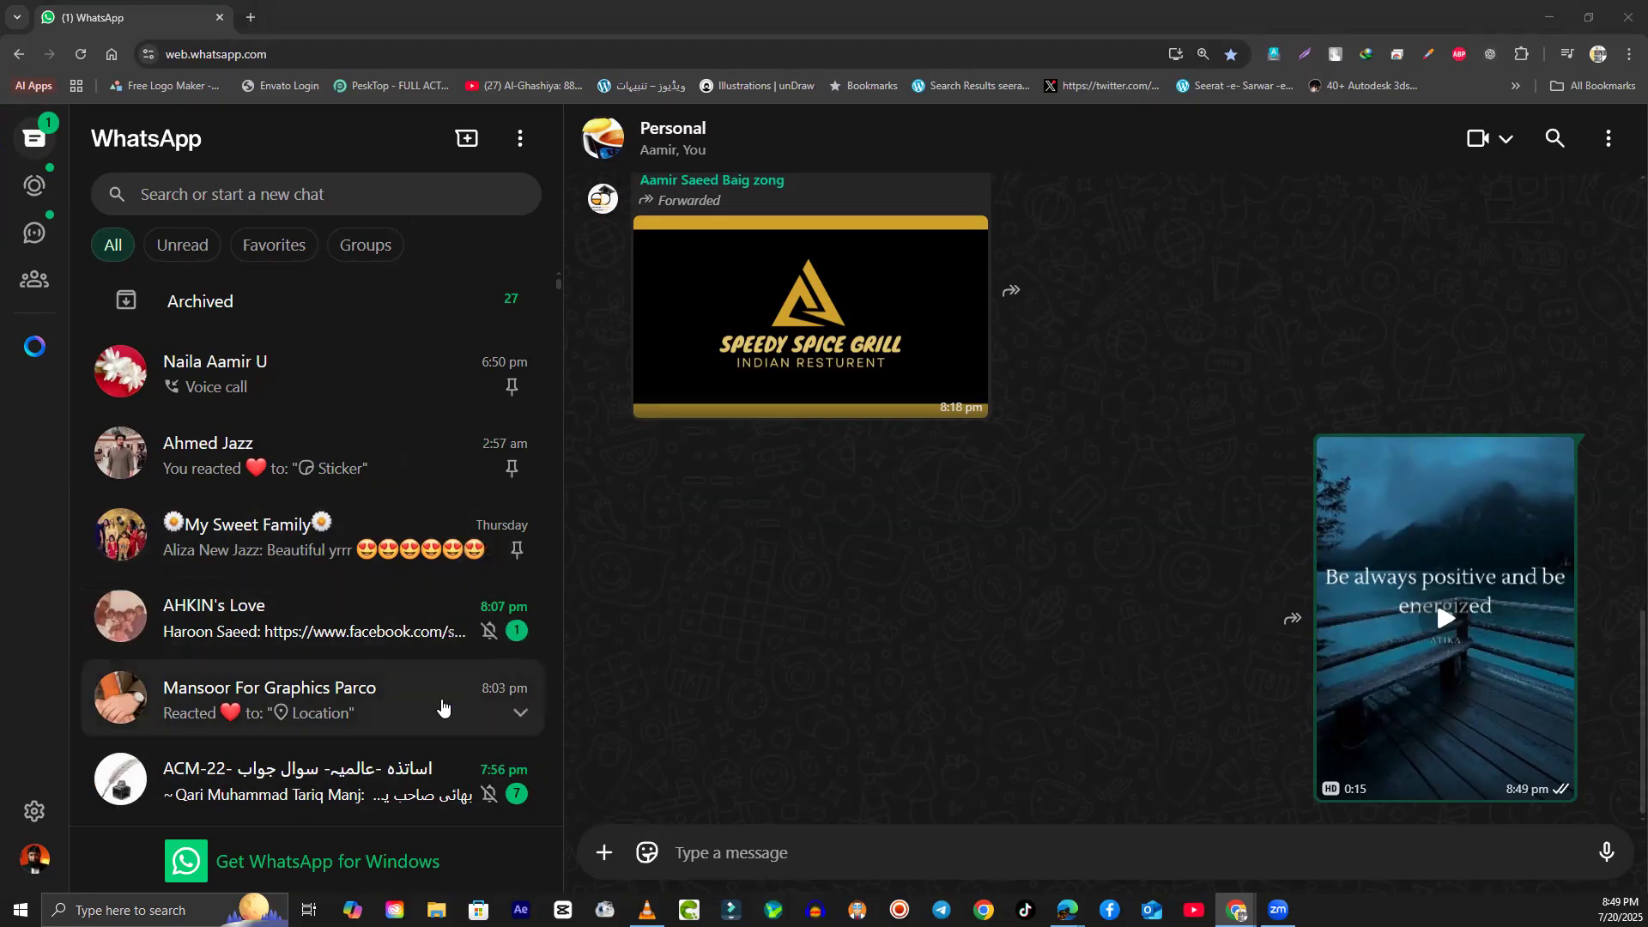
Step: Look through the WhatsApp chat list and the archived chats, and return to the main chat list
scroll(383, 684, down, 4)
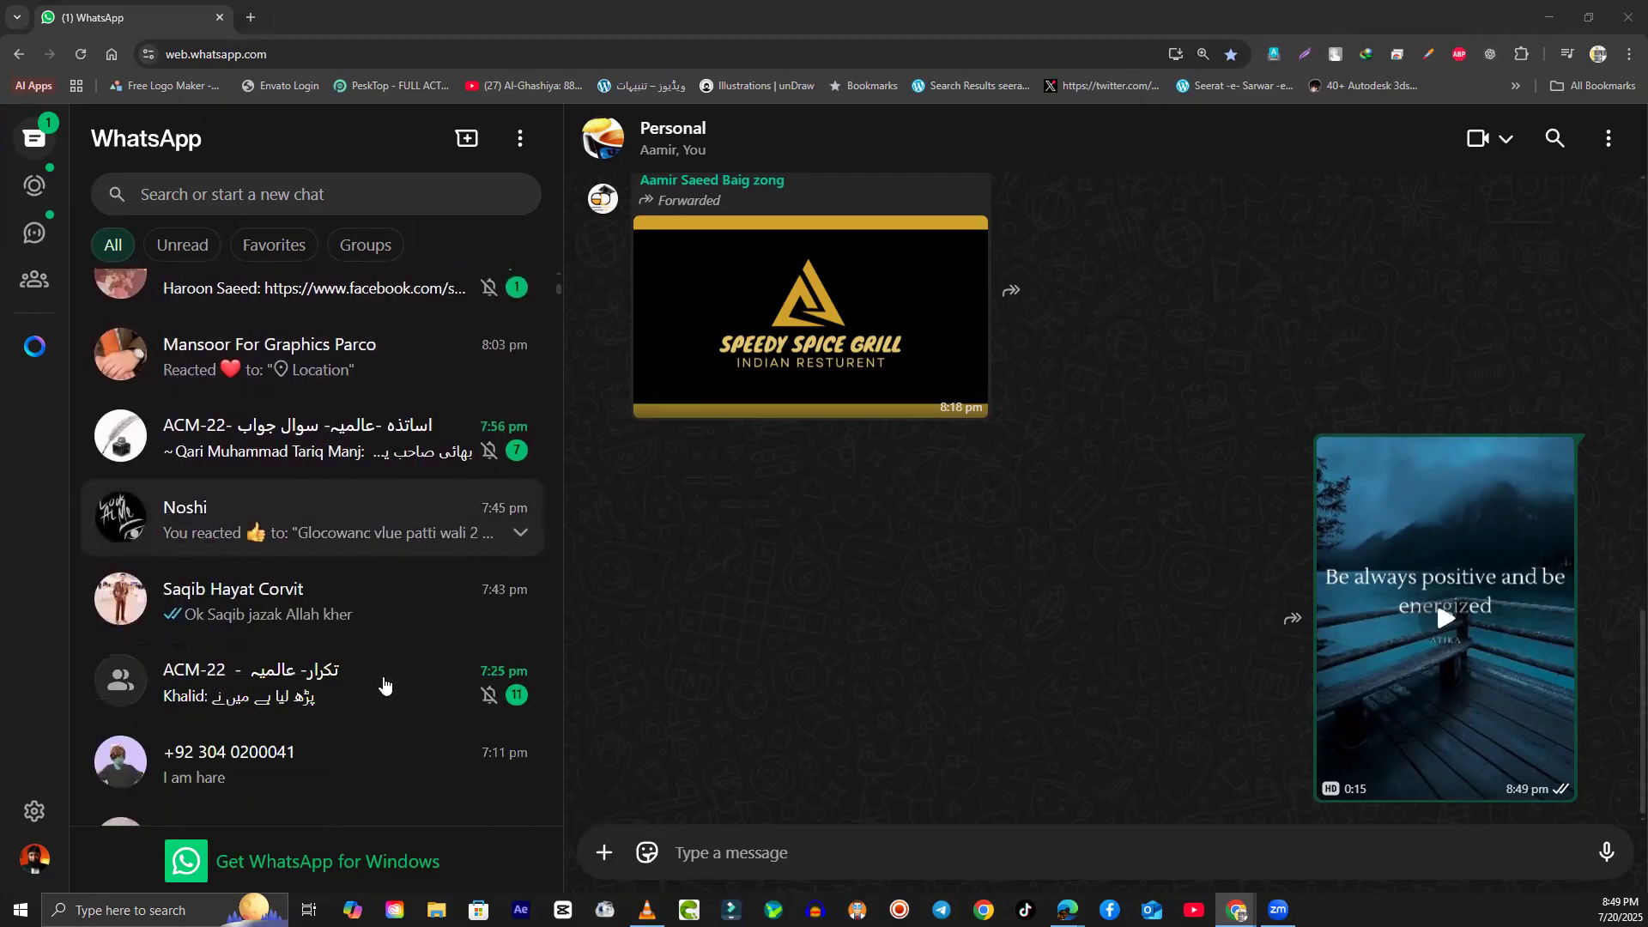
scroll(384, 684, down, 2)
scroll(386, 686, down, 6)
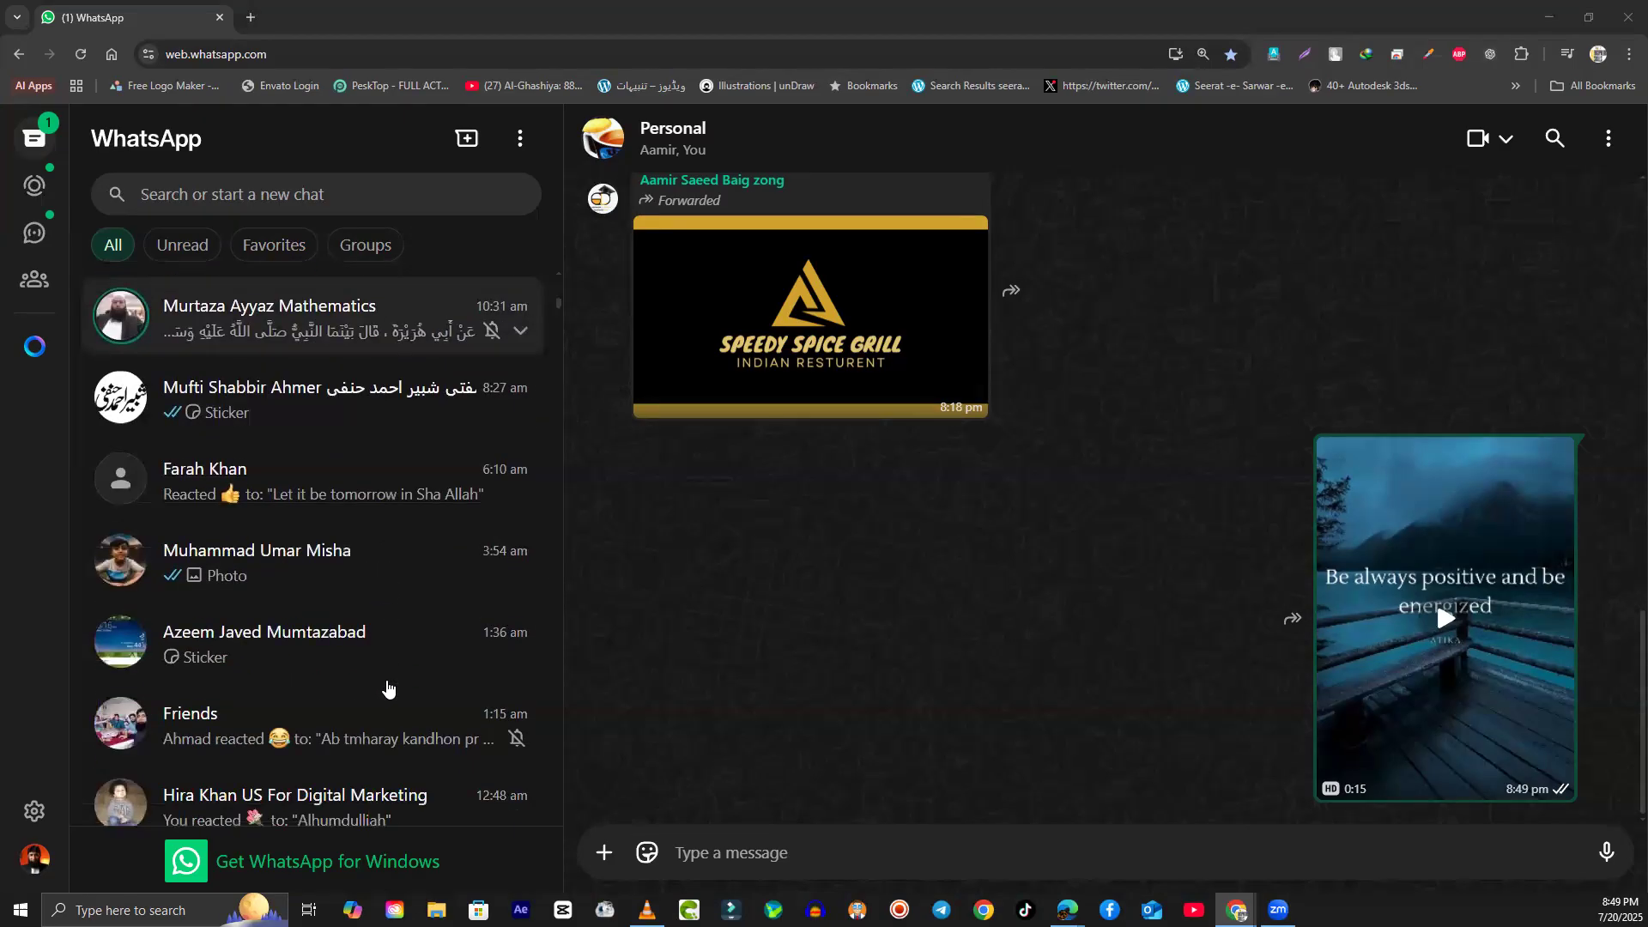
scroll(388, 687, down, 3)
scroll(388, 684, up, 15)
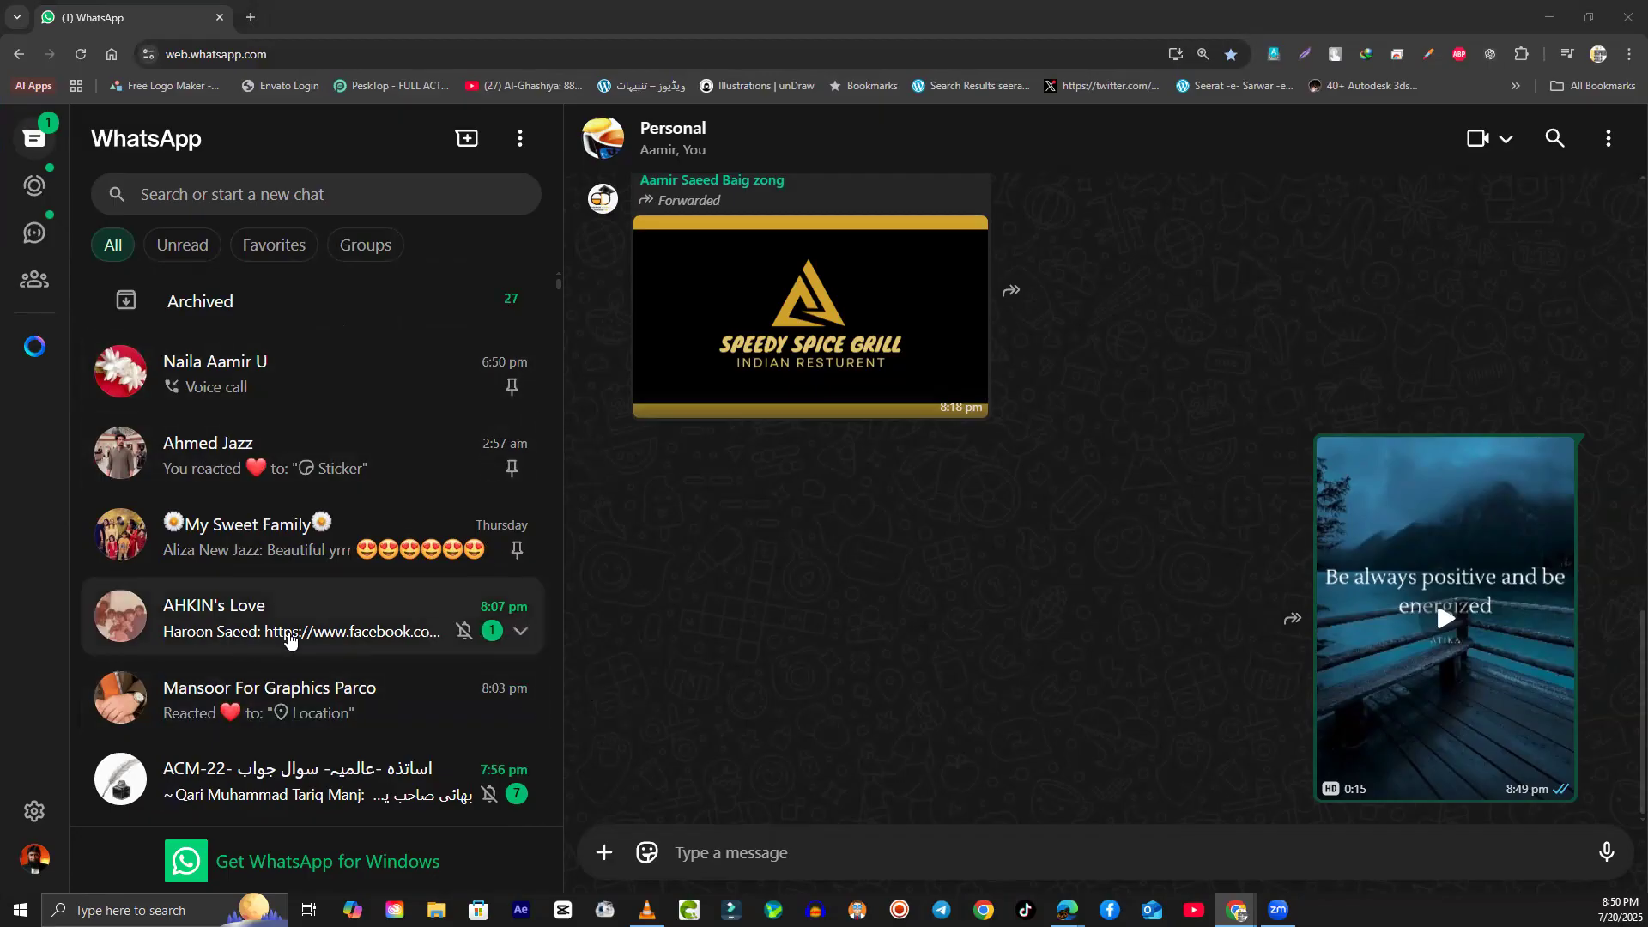
click(428, 314)
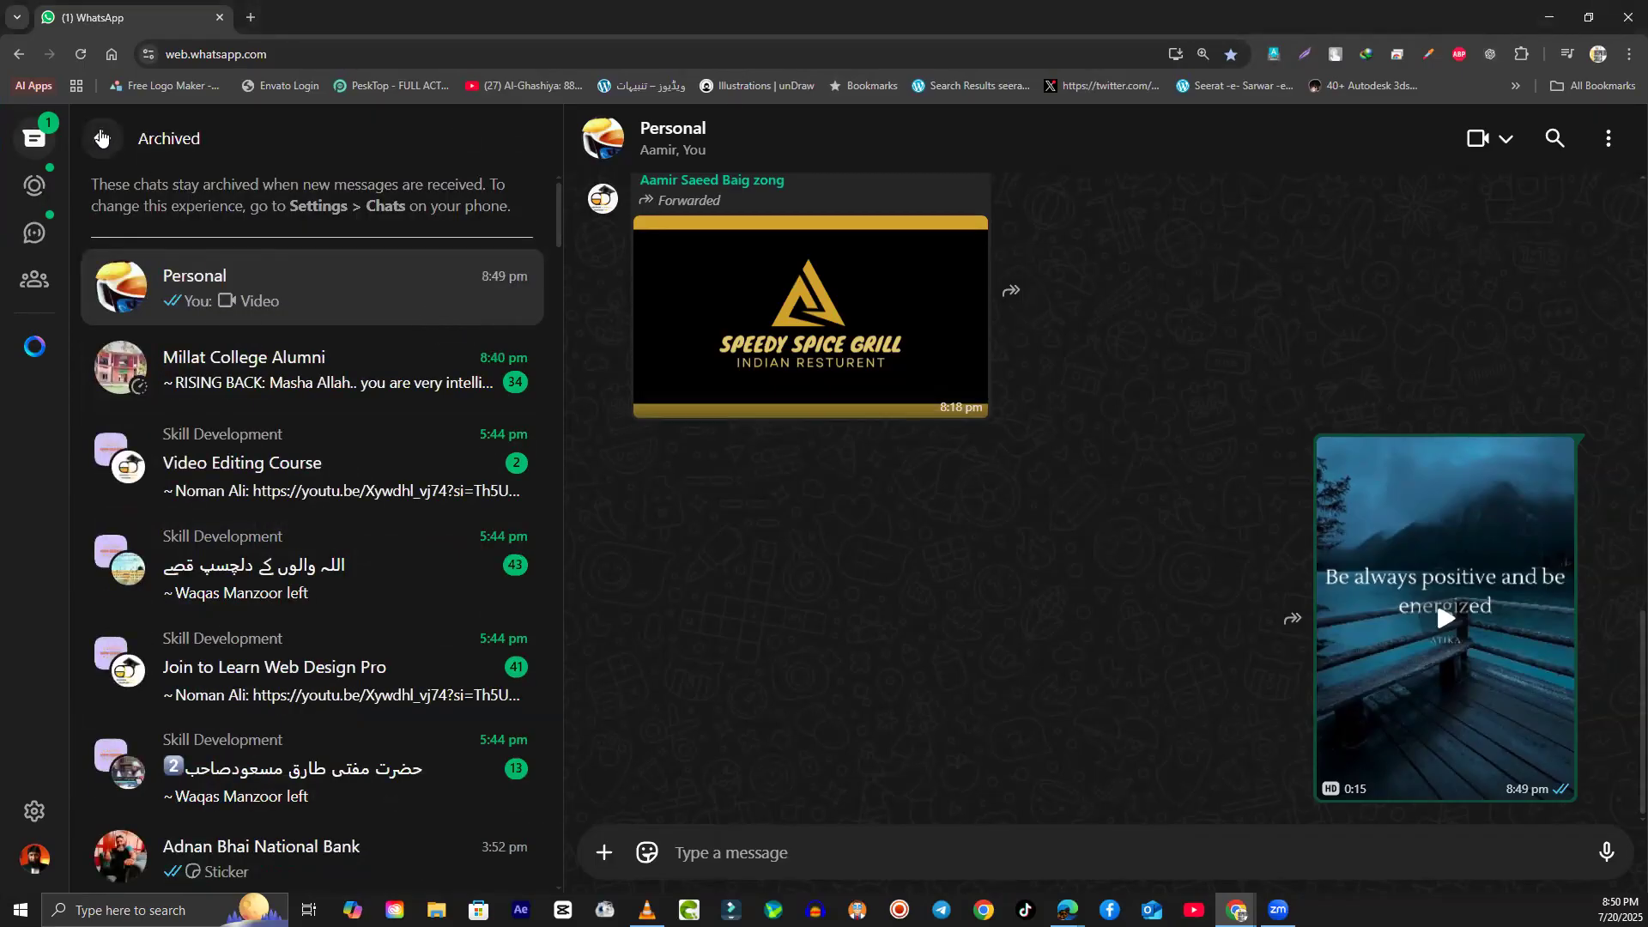
click(102, 138)
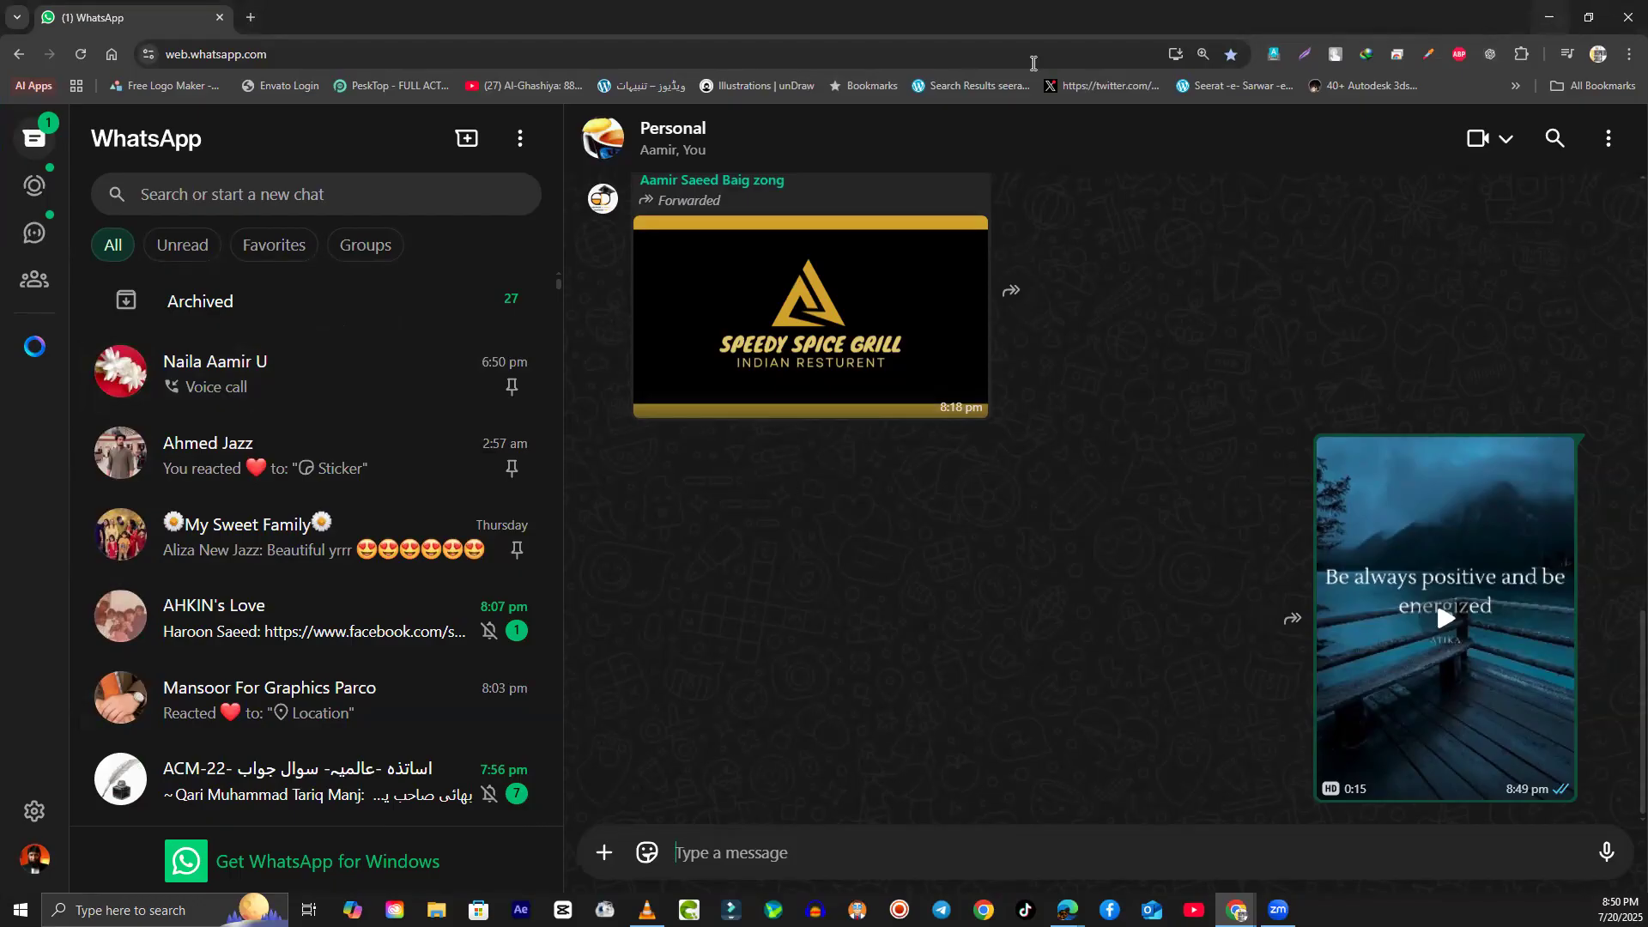
Step: Delete "WhatsApp Video 2025-07-20 at 8.49.13 PM.mp4" from the Downloads folder and close the folder window over Canva
key(alt+Tab)
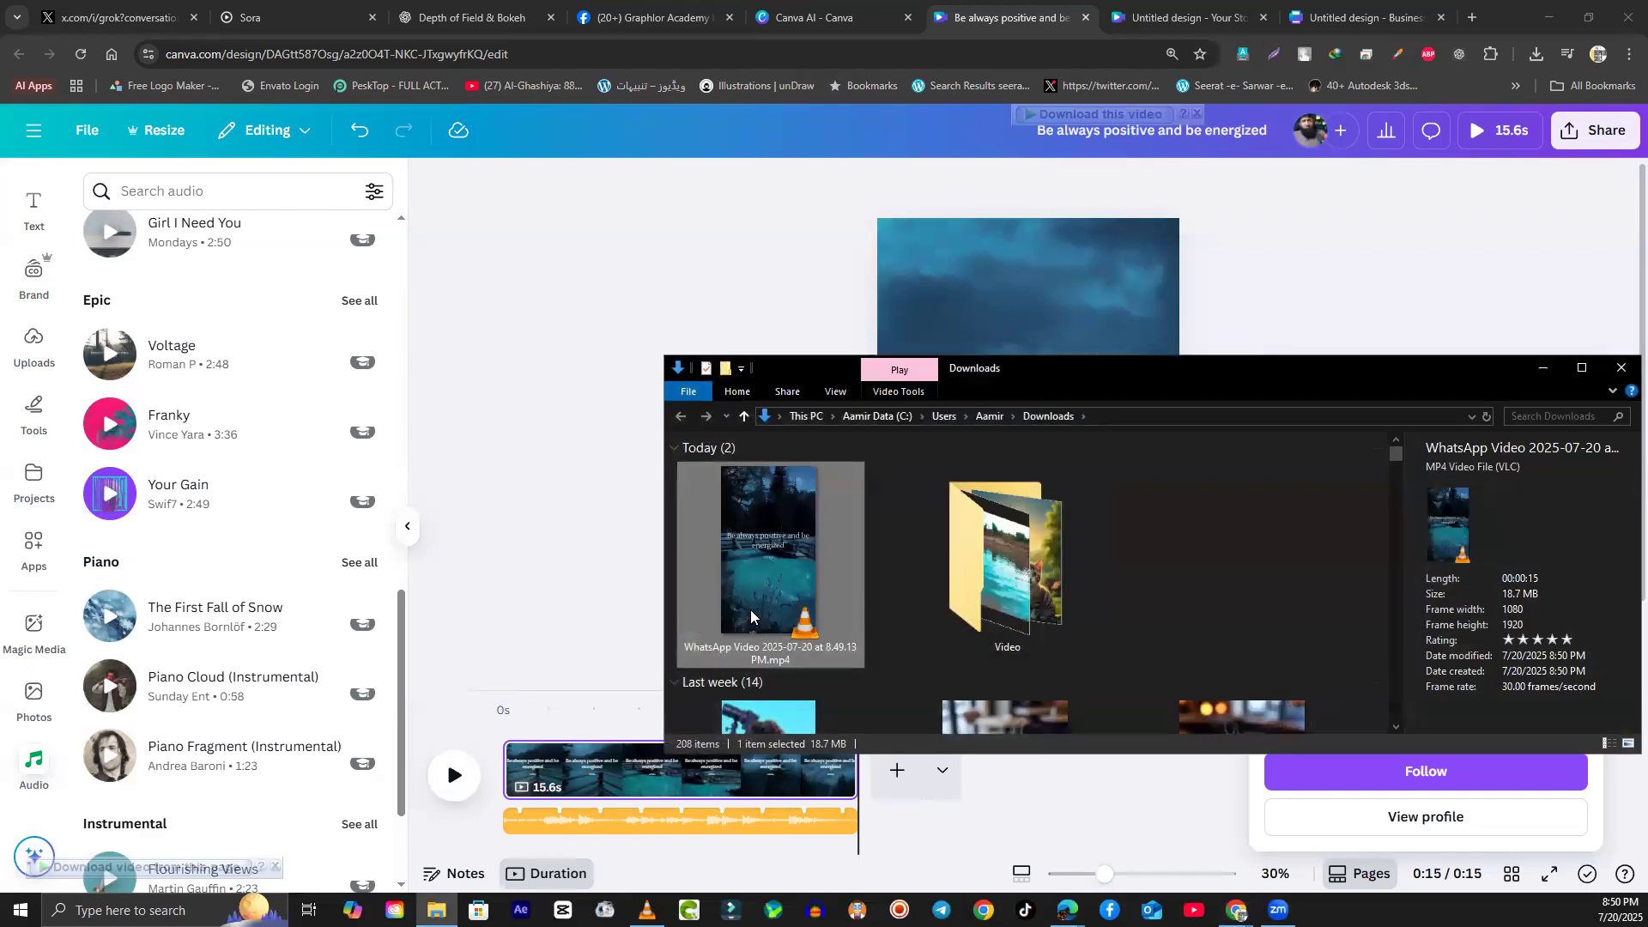
key(Delete)
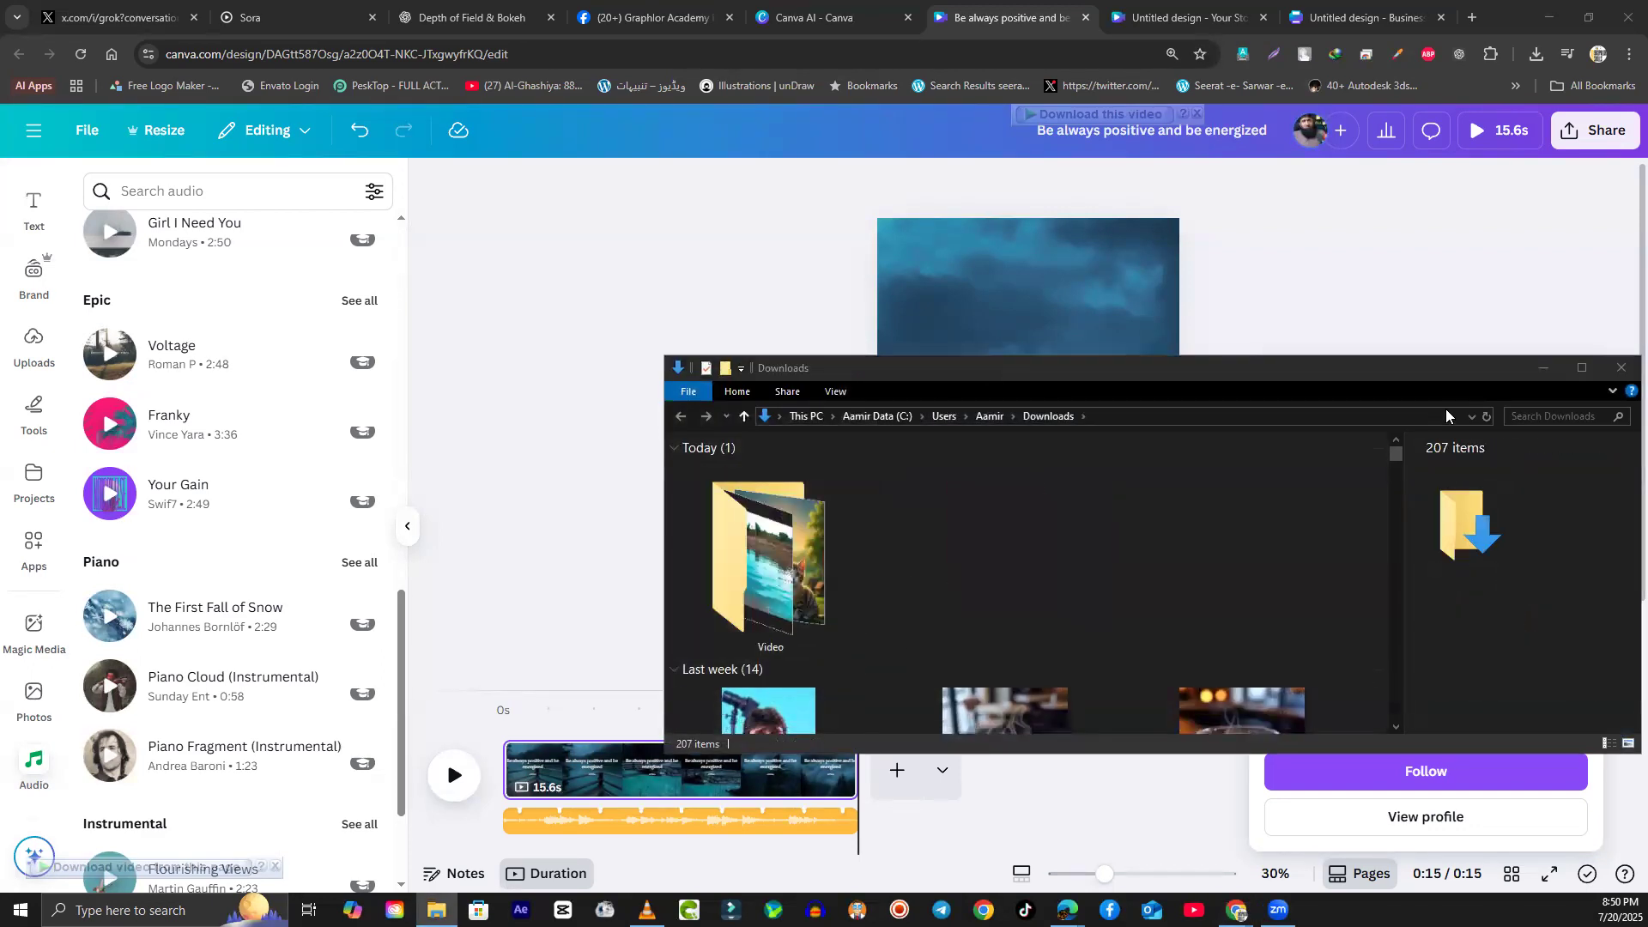
click(1620, 367)
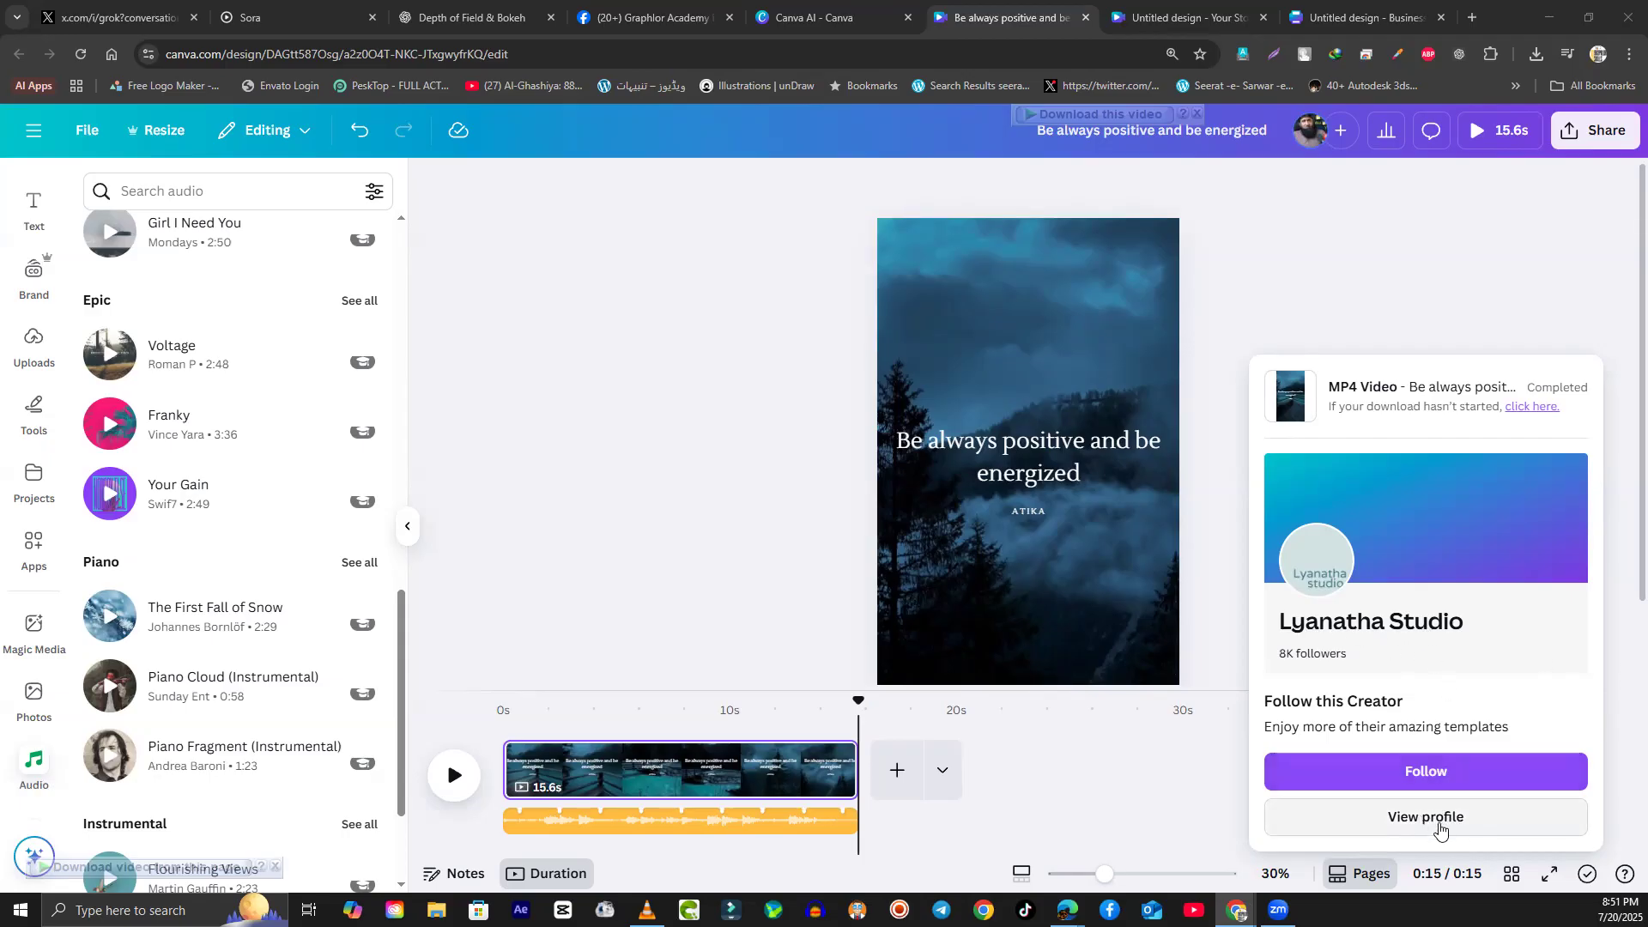
Step: Open the Lyanatha Studio creator profile from the completed download notice and browse through its templates
click(1420, 826)
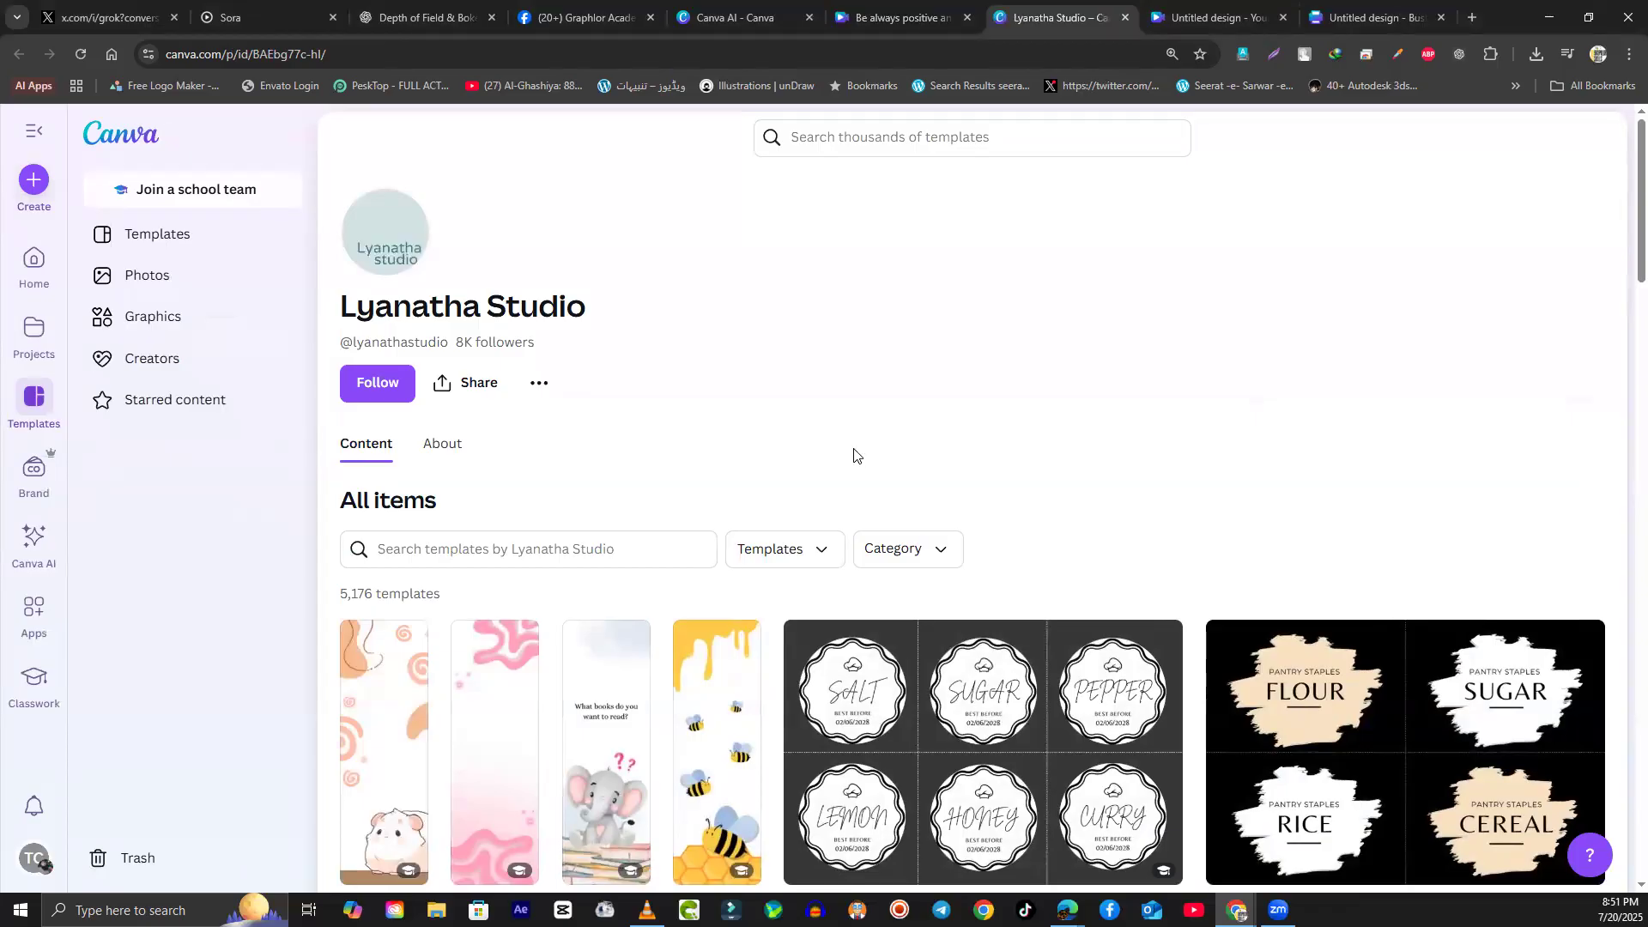
scroll(857, 504, down, 3)
scroll(1034, 682, down, 9)
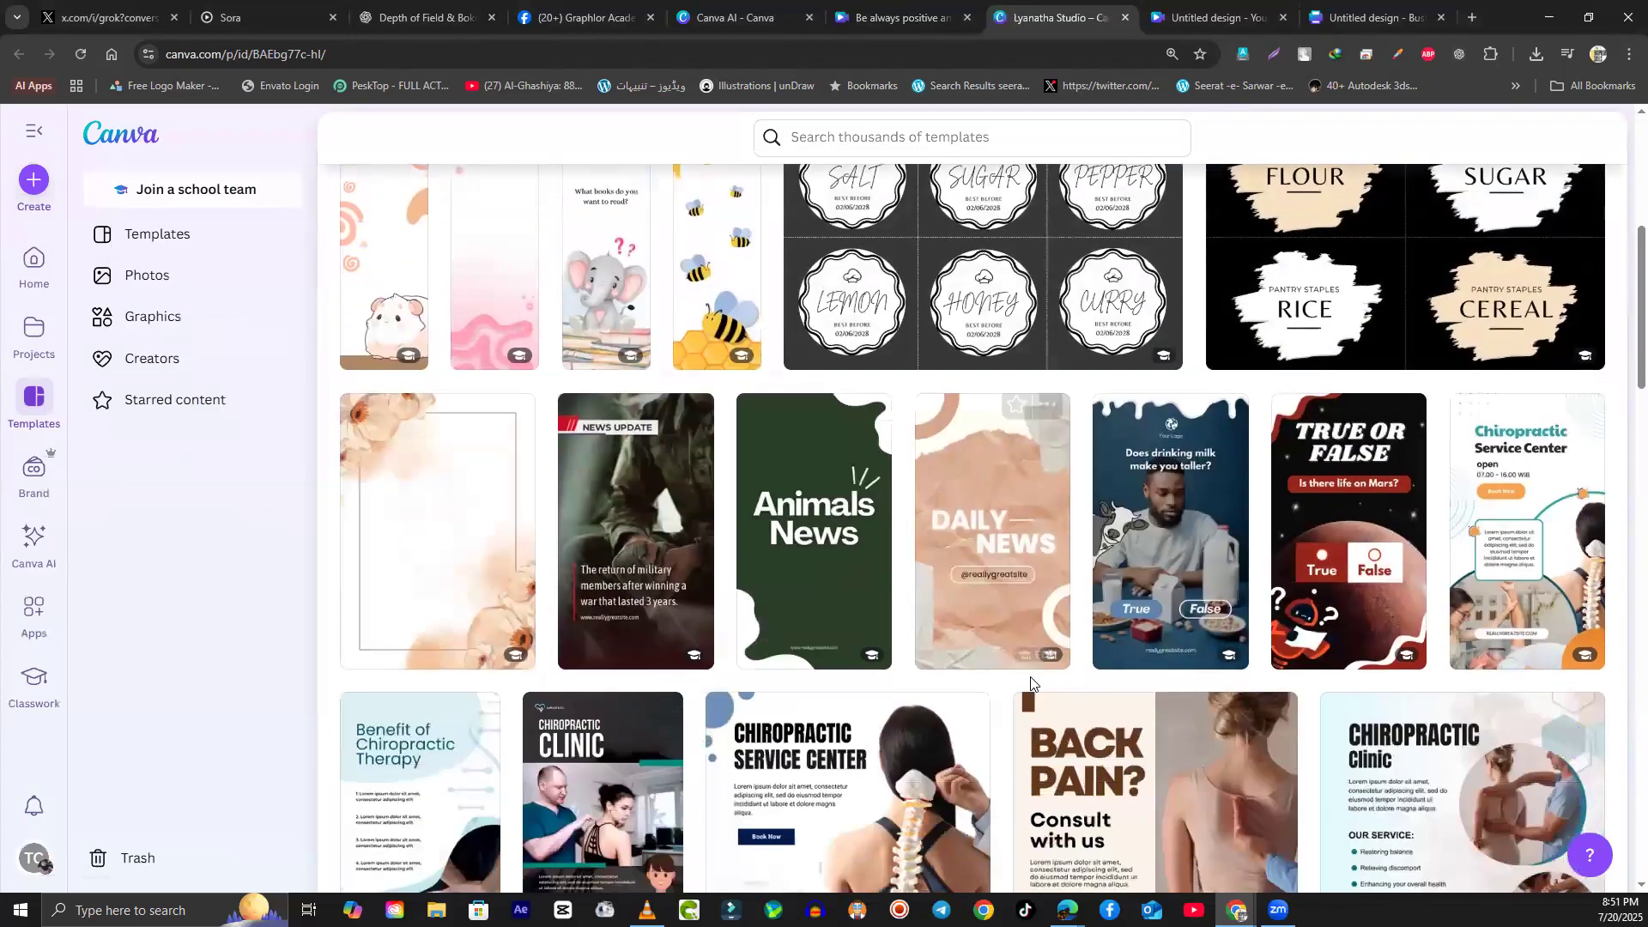
scroll(1031, 682, down, 7)
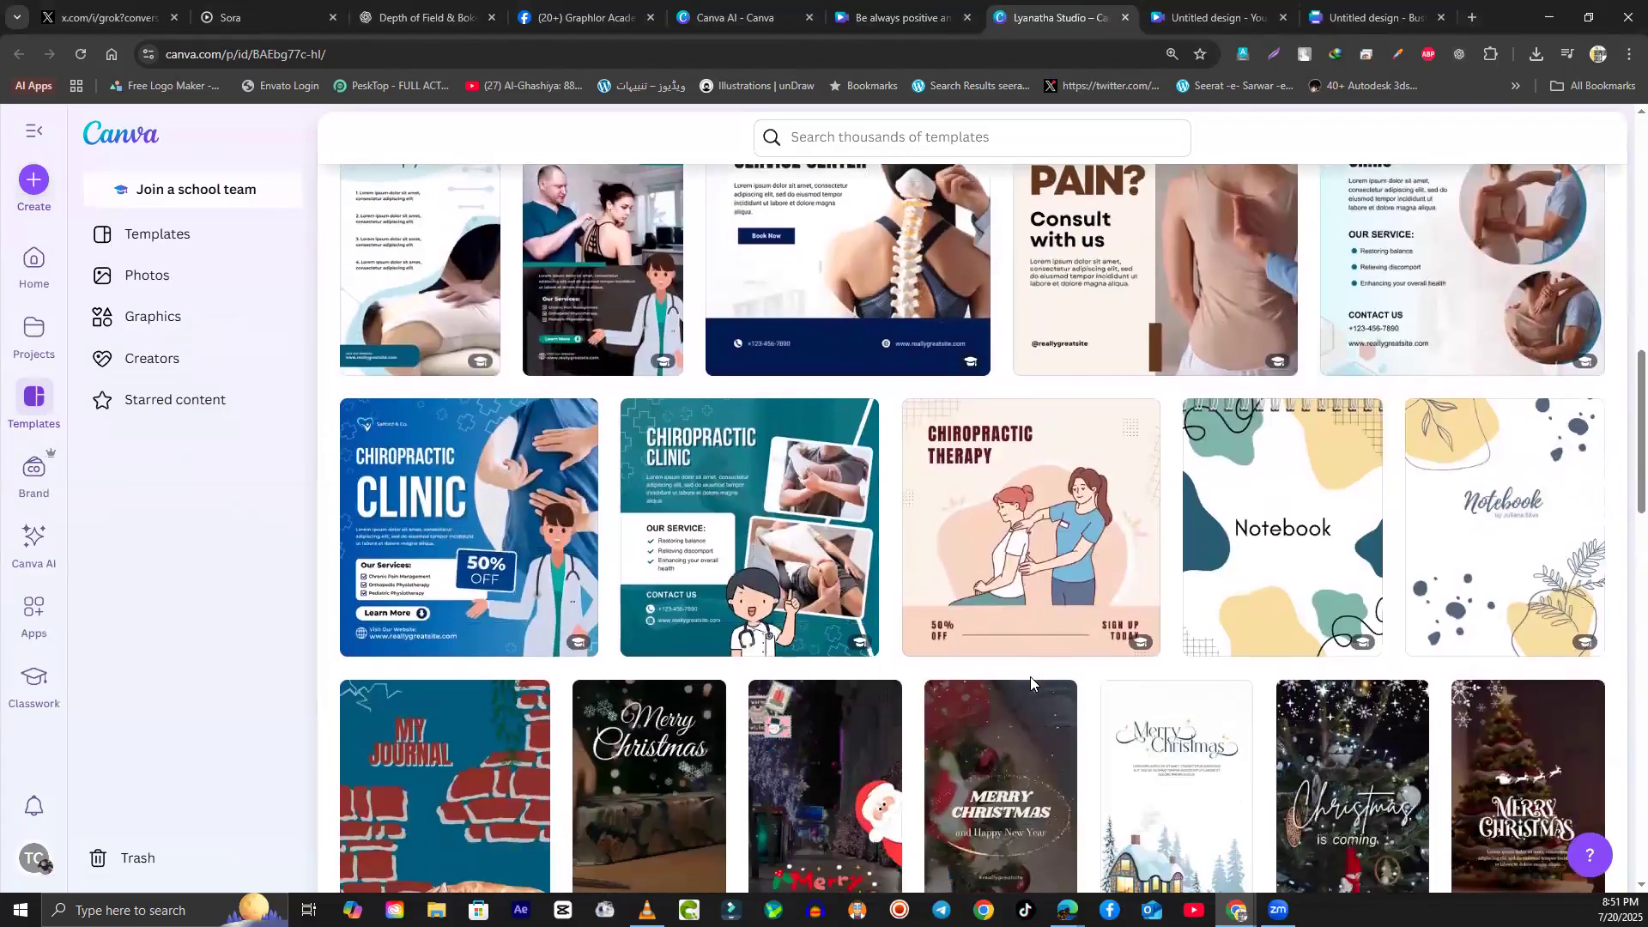
scroll(1031, 682, down, 2)
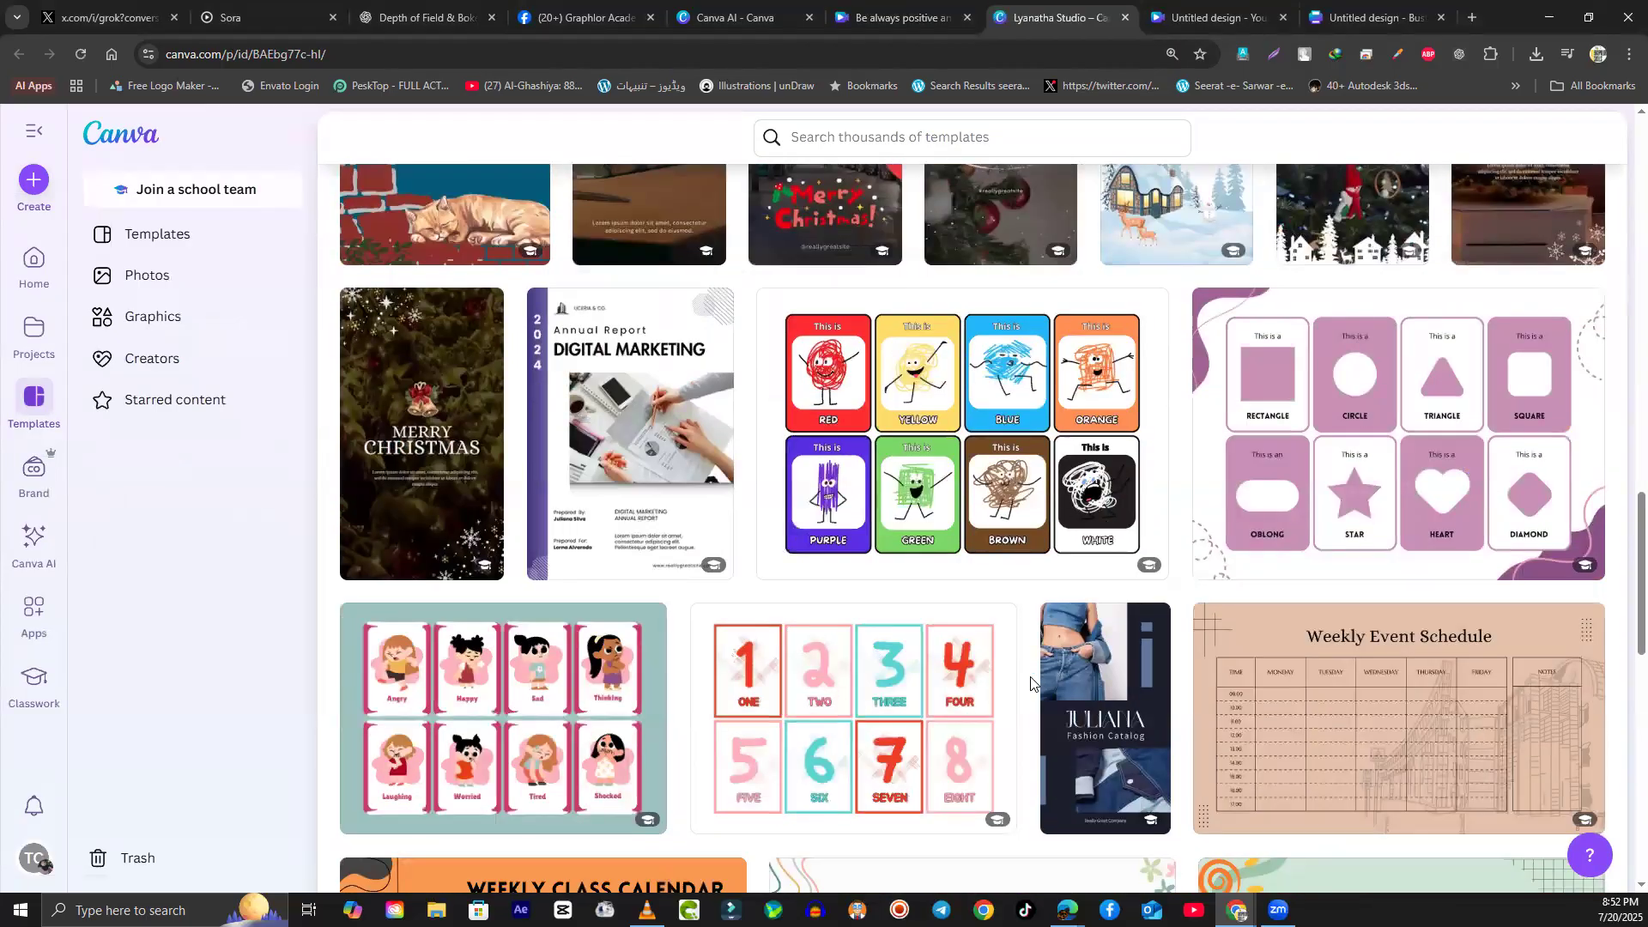
scroll(1030, 682, down, 9)
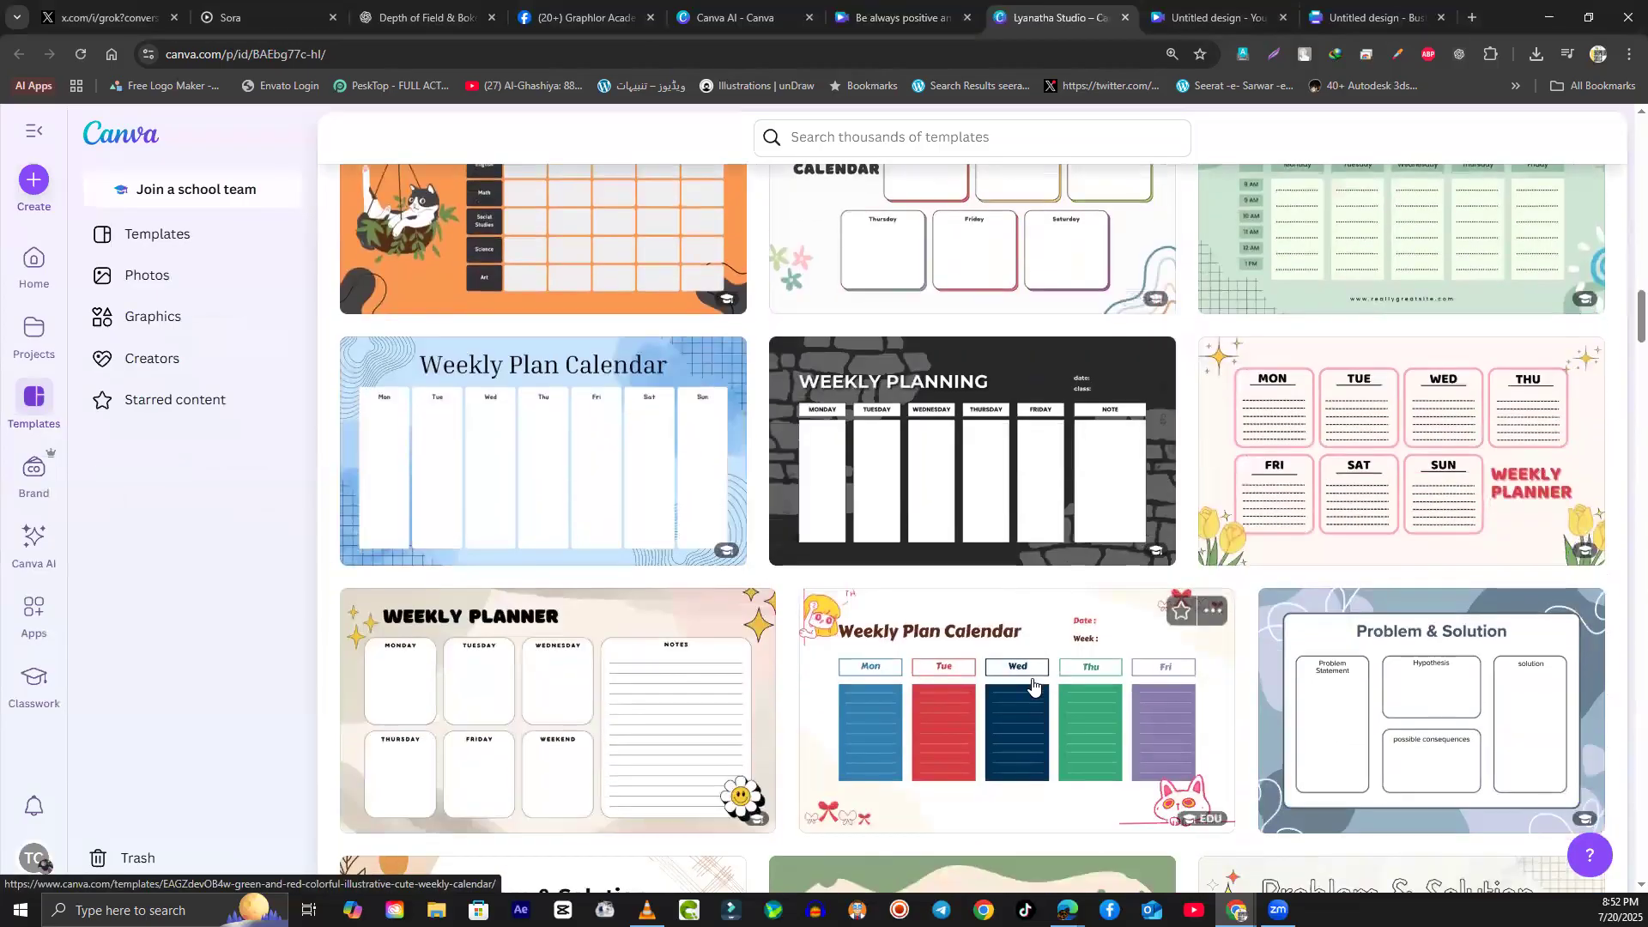
scroll(1033, 684, down, 14)
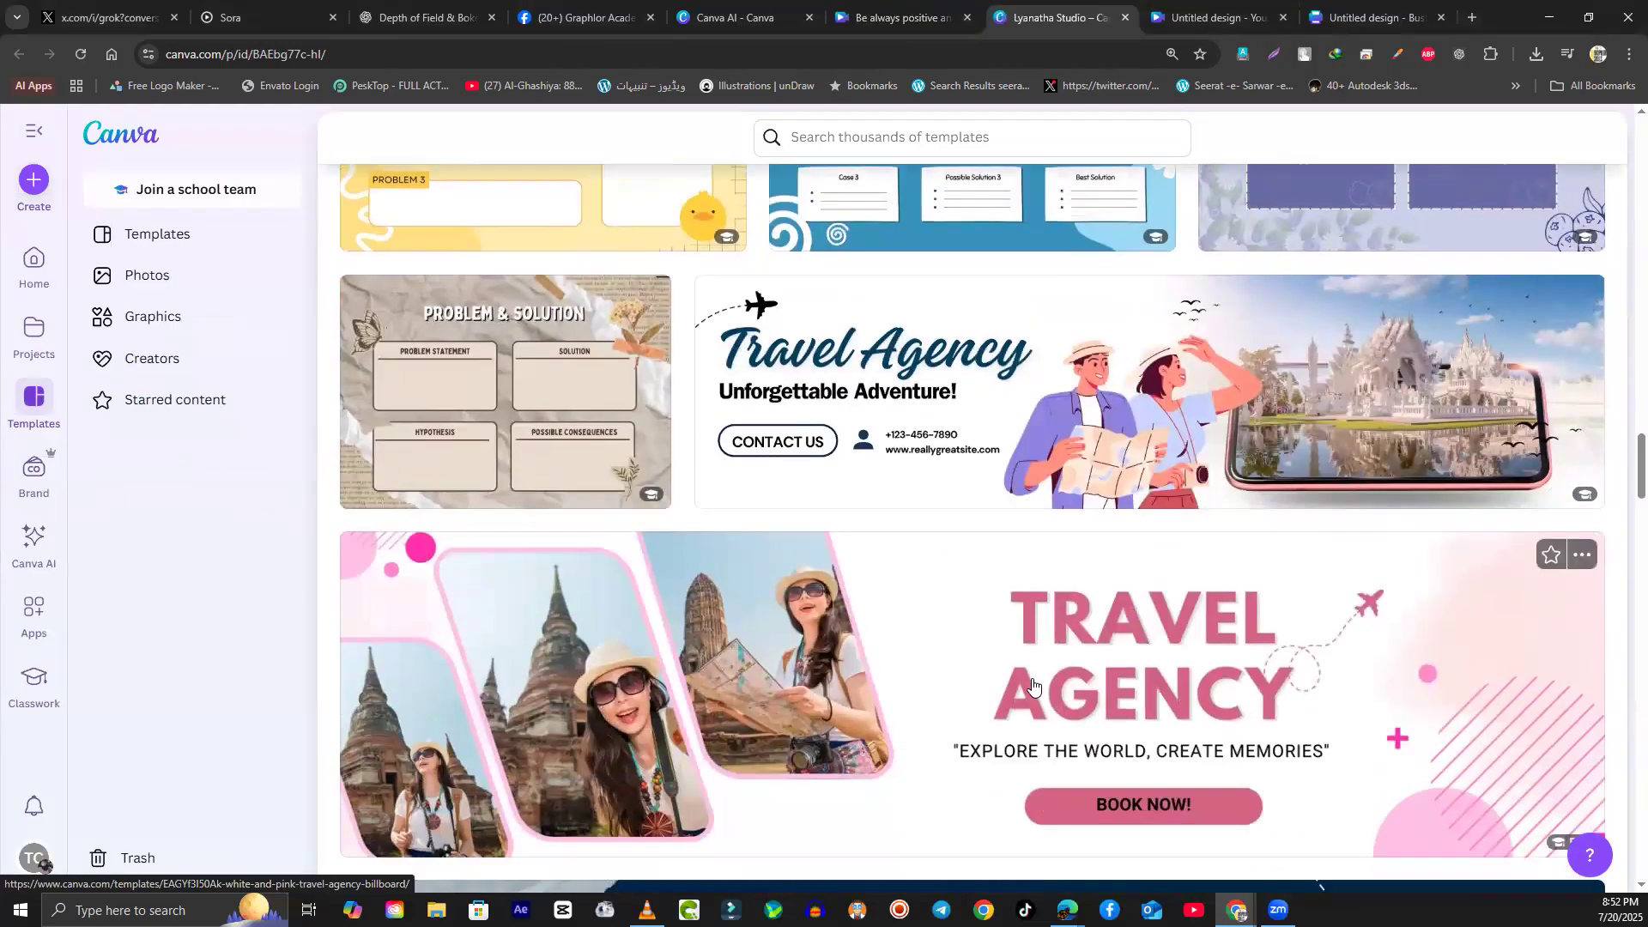
scroll(1032, 685, down, 7)
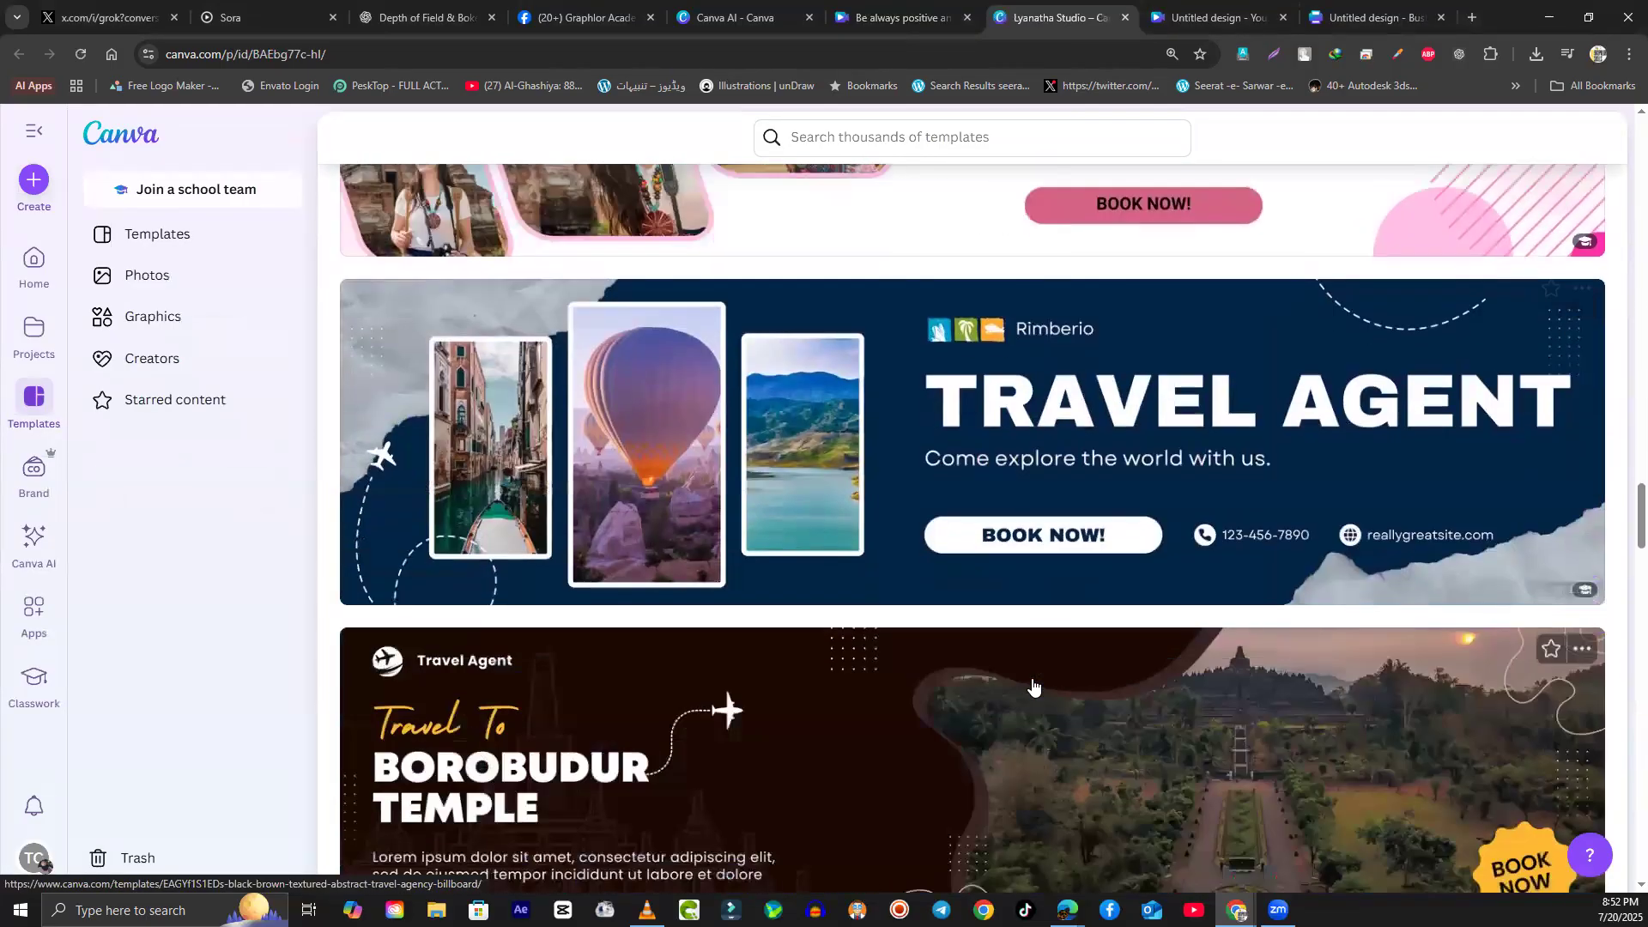
scroll(1033, 684, down, 4)
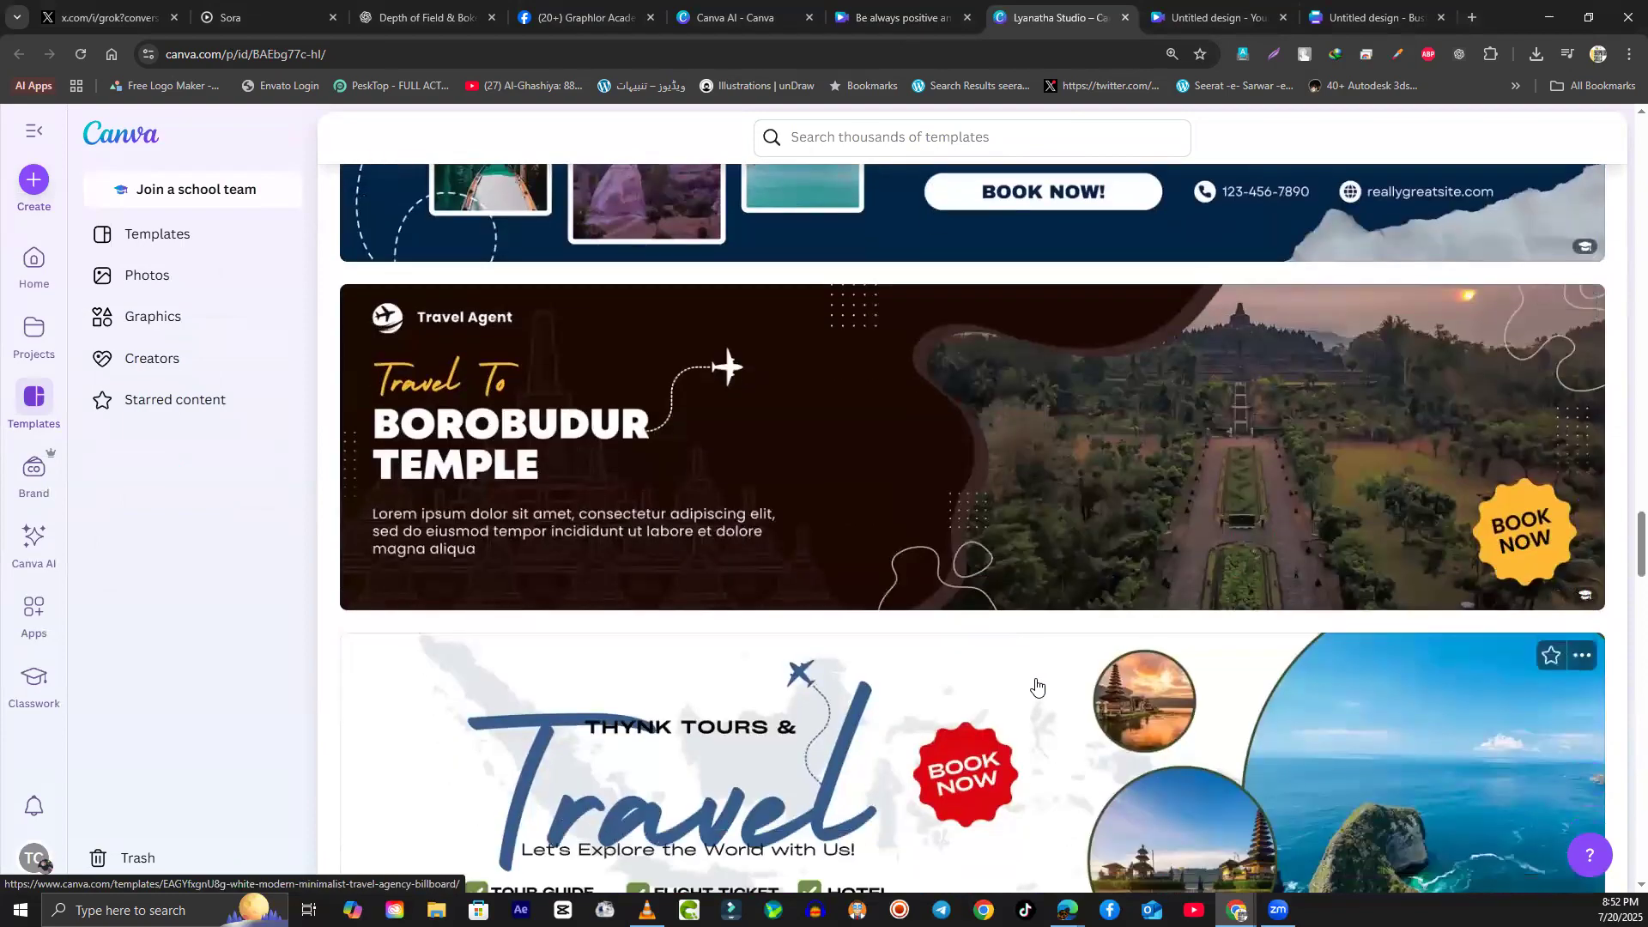
scroll(1036, 686, down, 4)
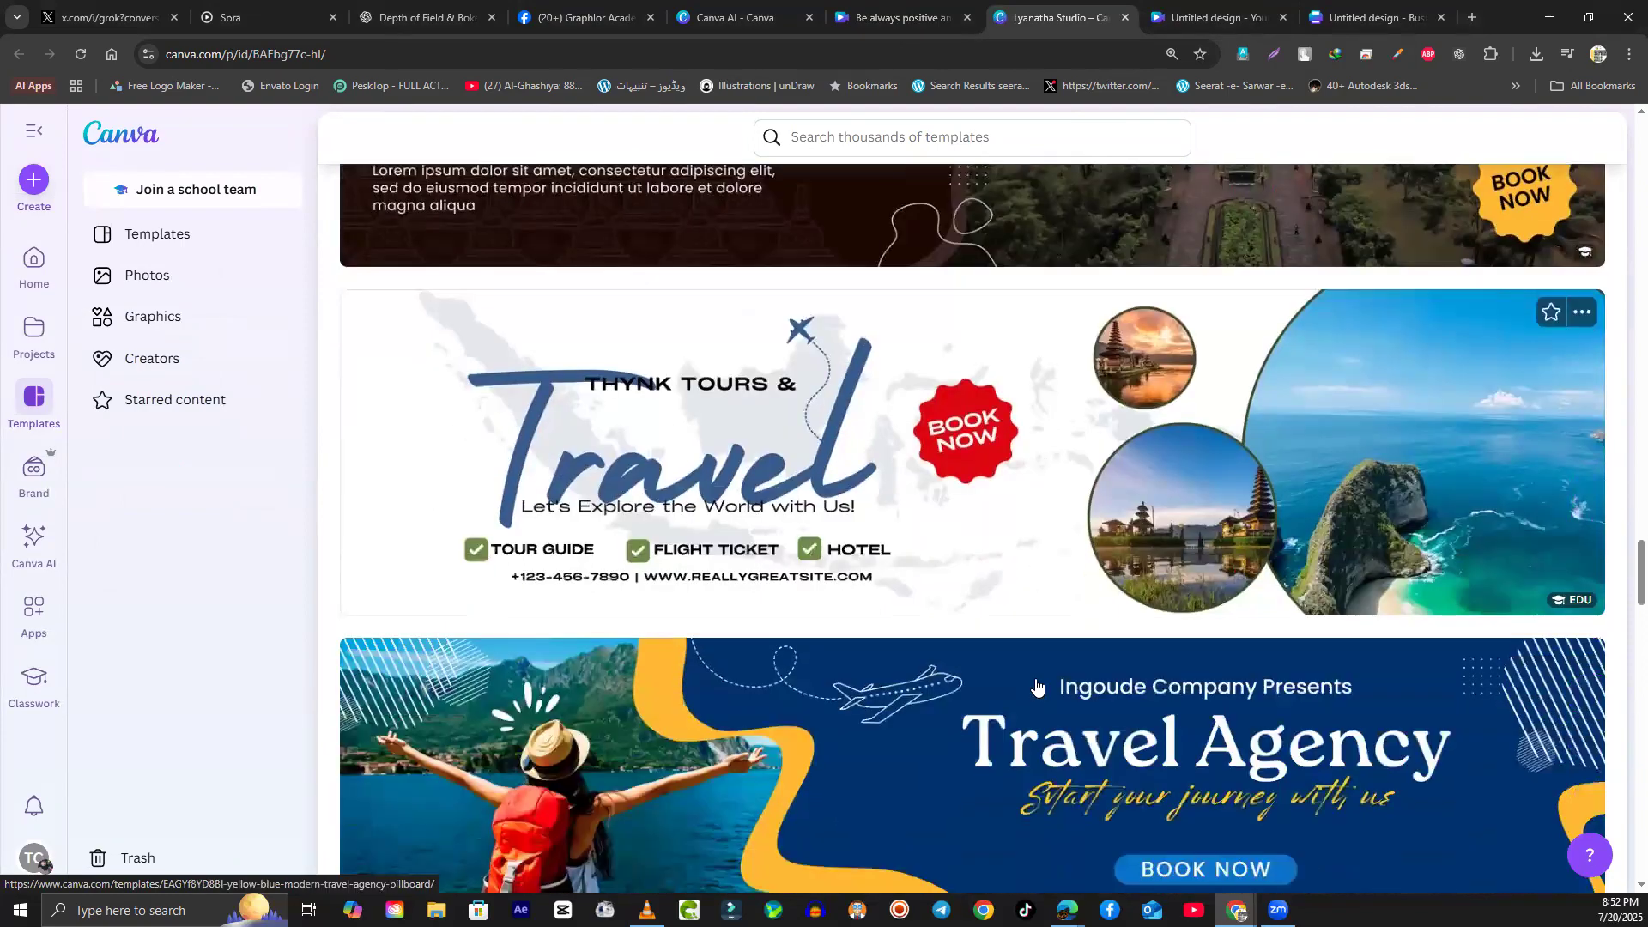
scroll(1036, 686, down, 4)
scroll(1036, 686, down, 8)
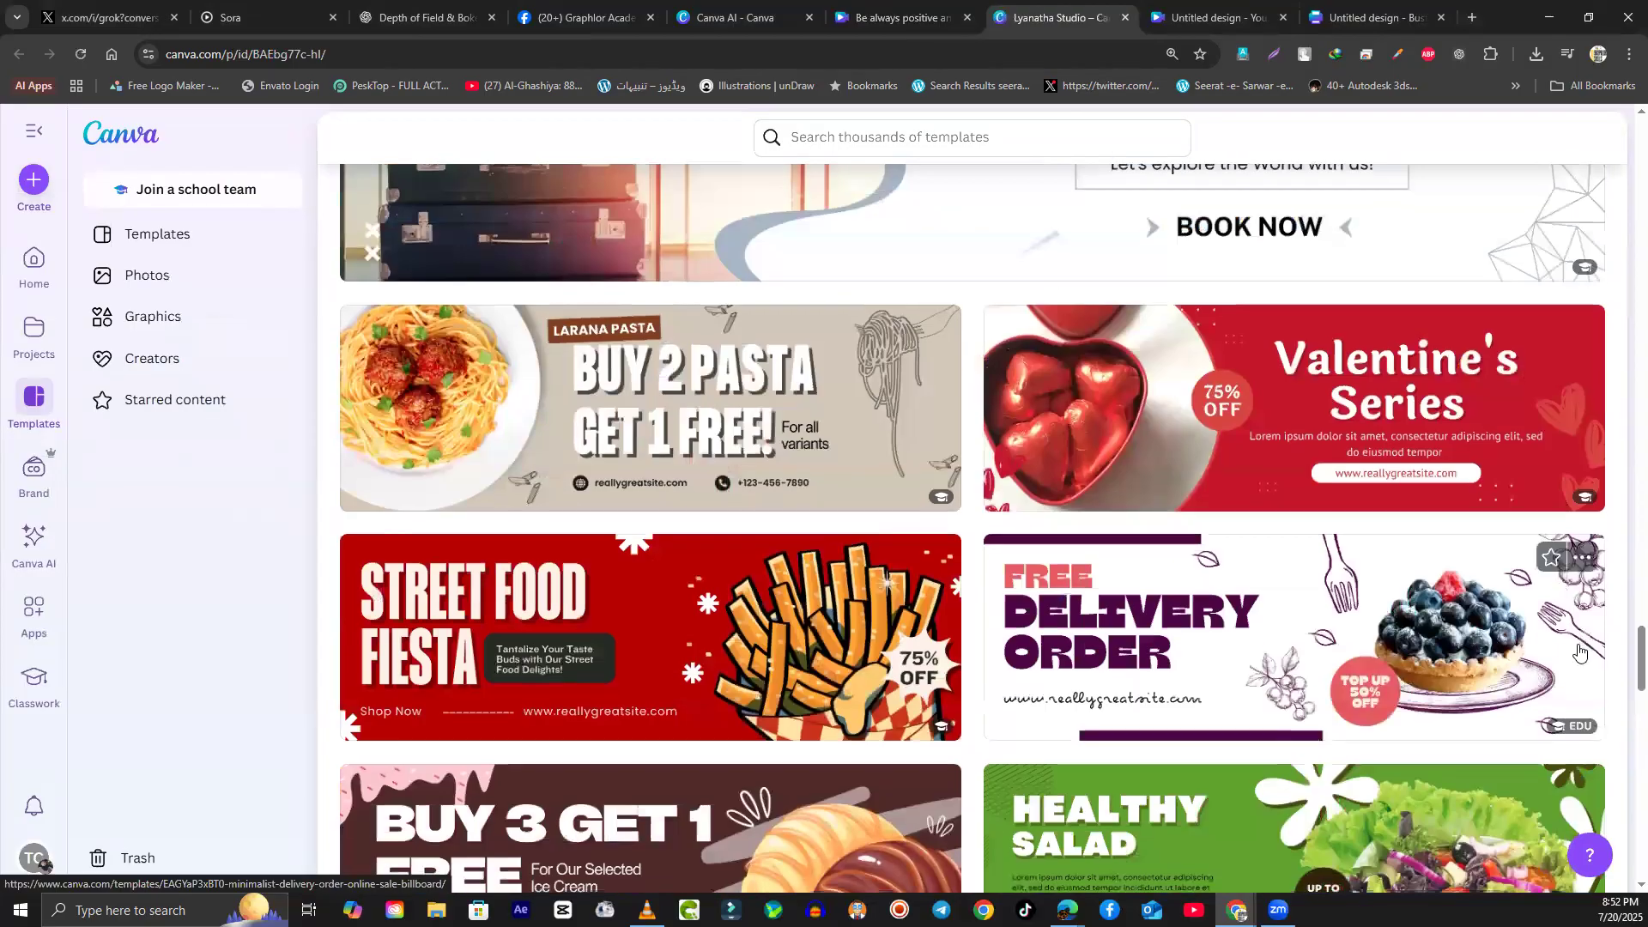
click(1625, 751)
click(1625, 751)
click(1625, 751)
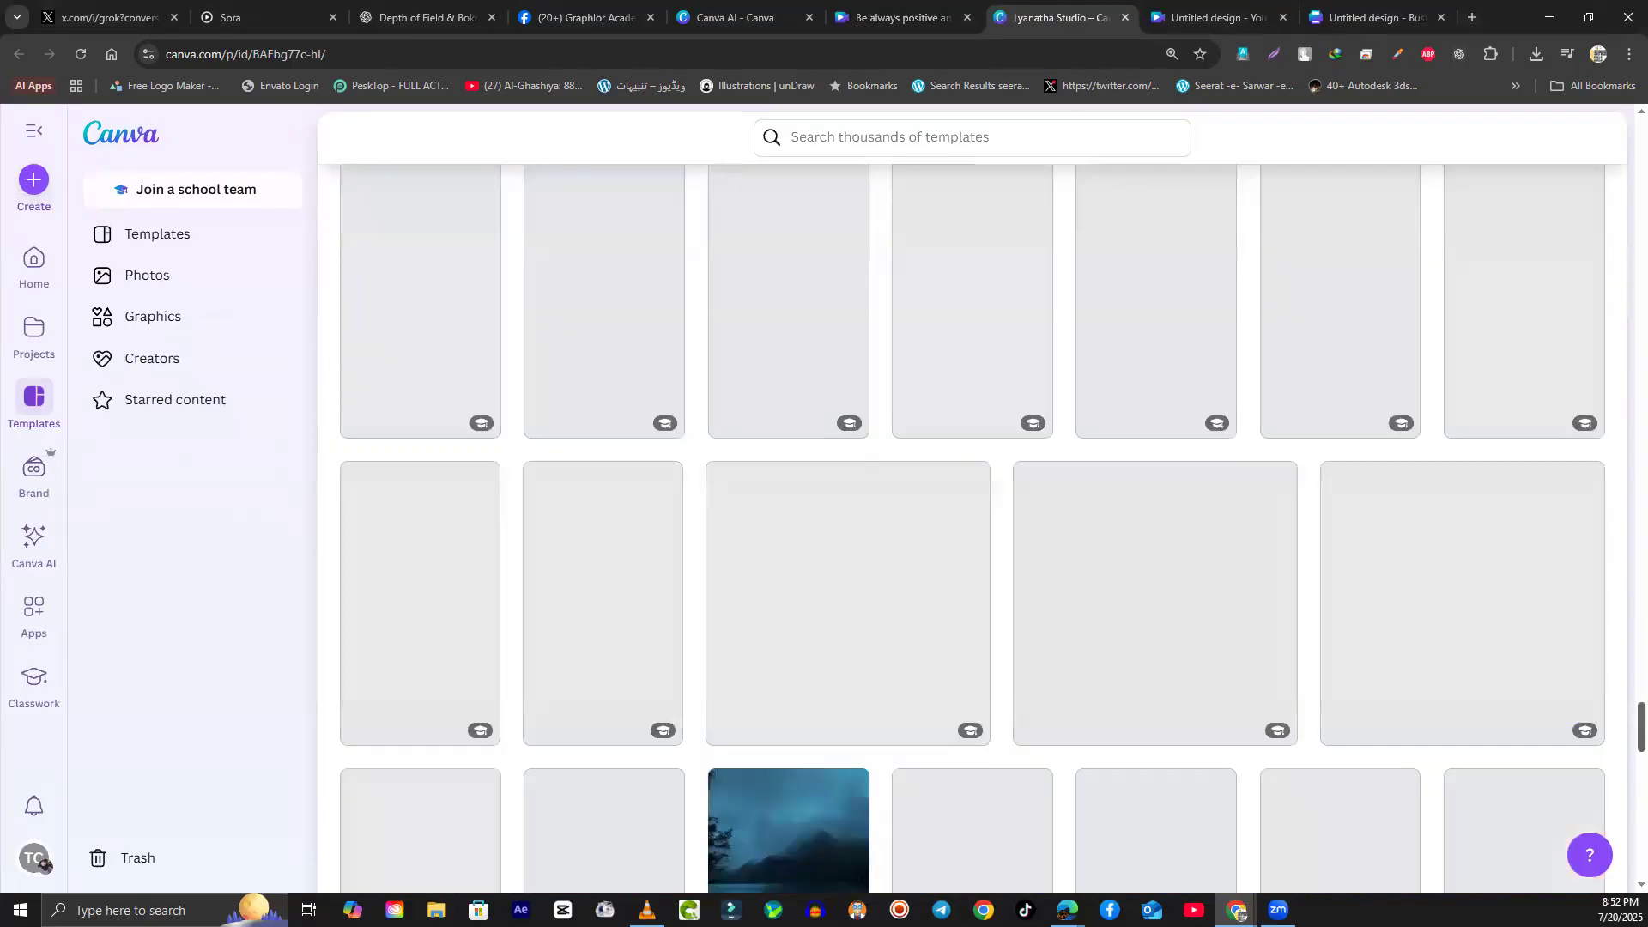
click(1625, 751)
scroll(1623, 684, up, 12)
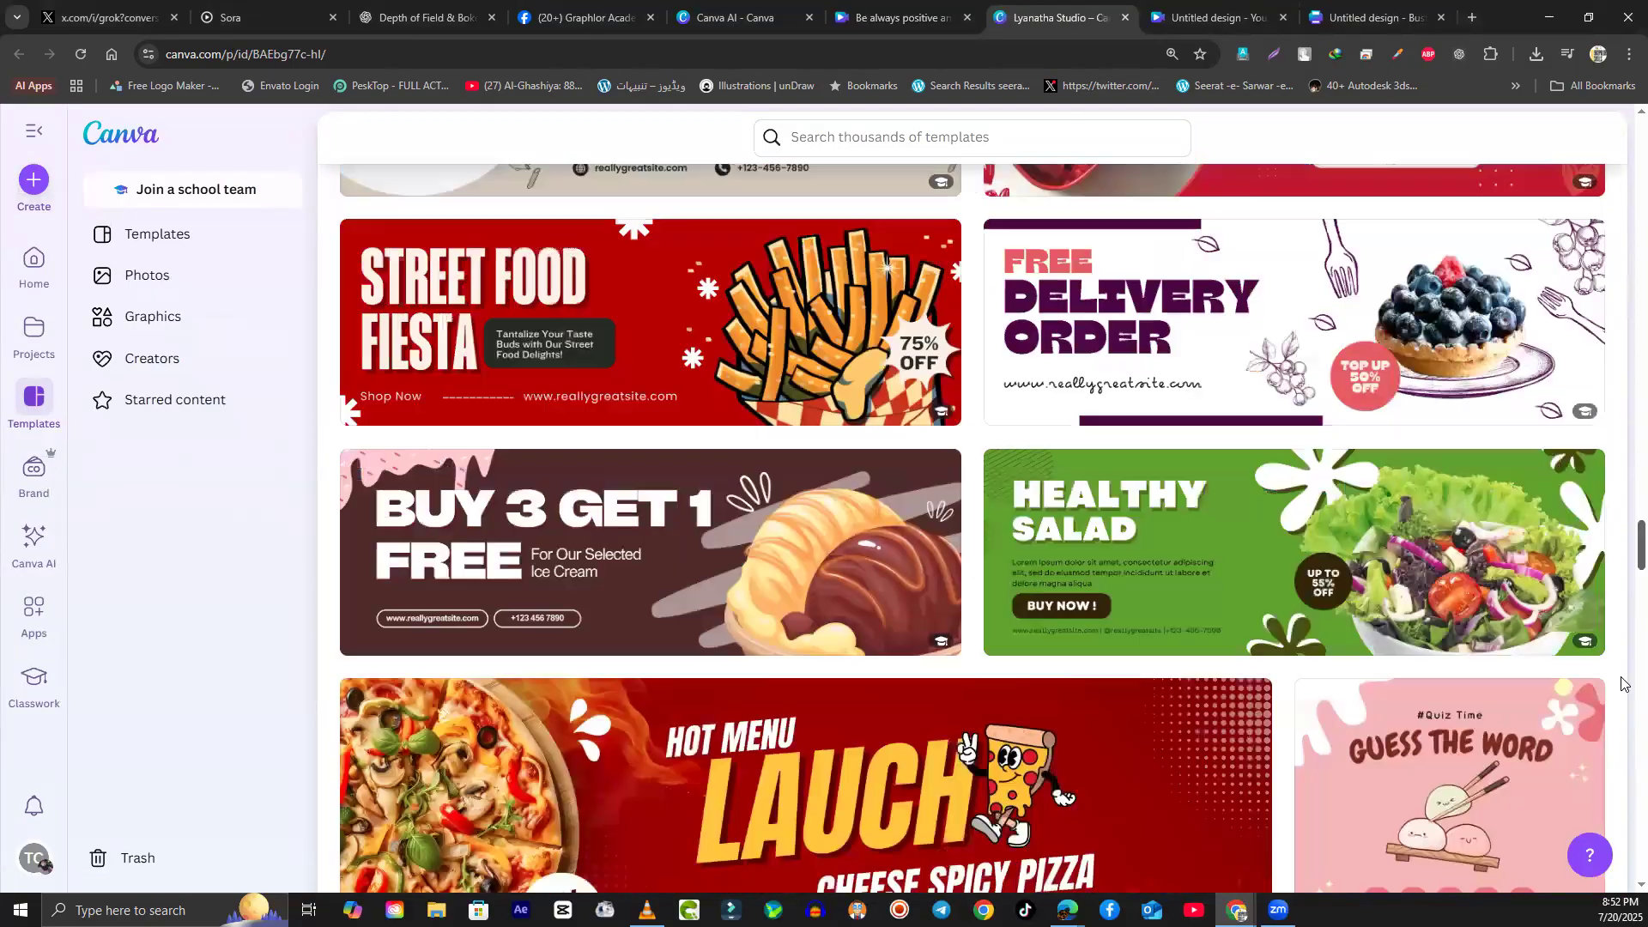
scroll(1622, 684, up, 6)
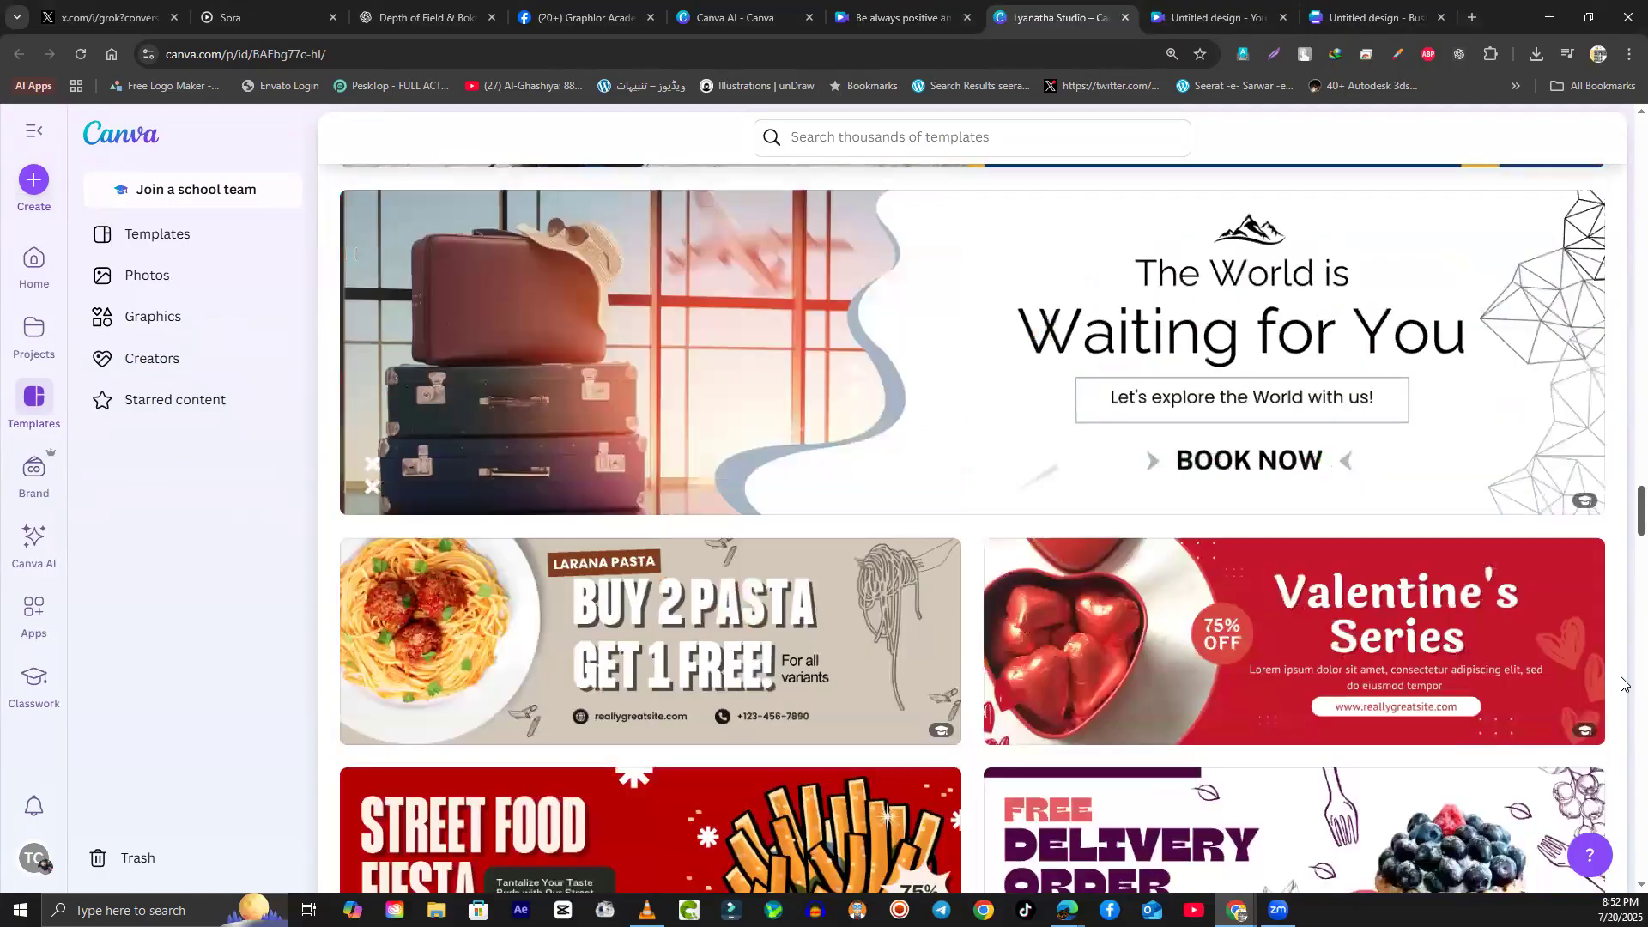
scroll(1622, 684, up, 15)
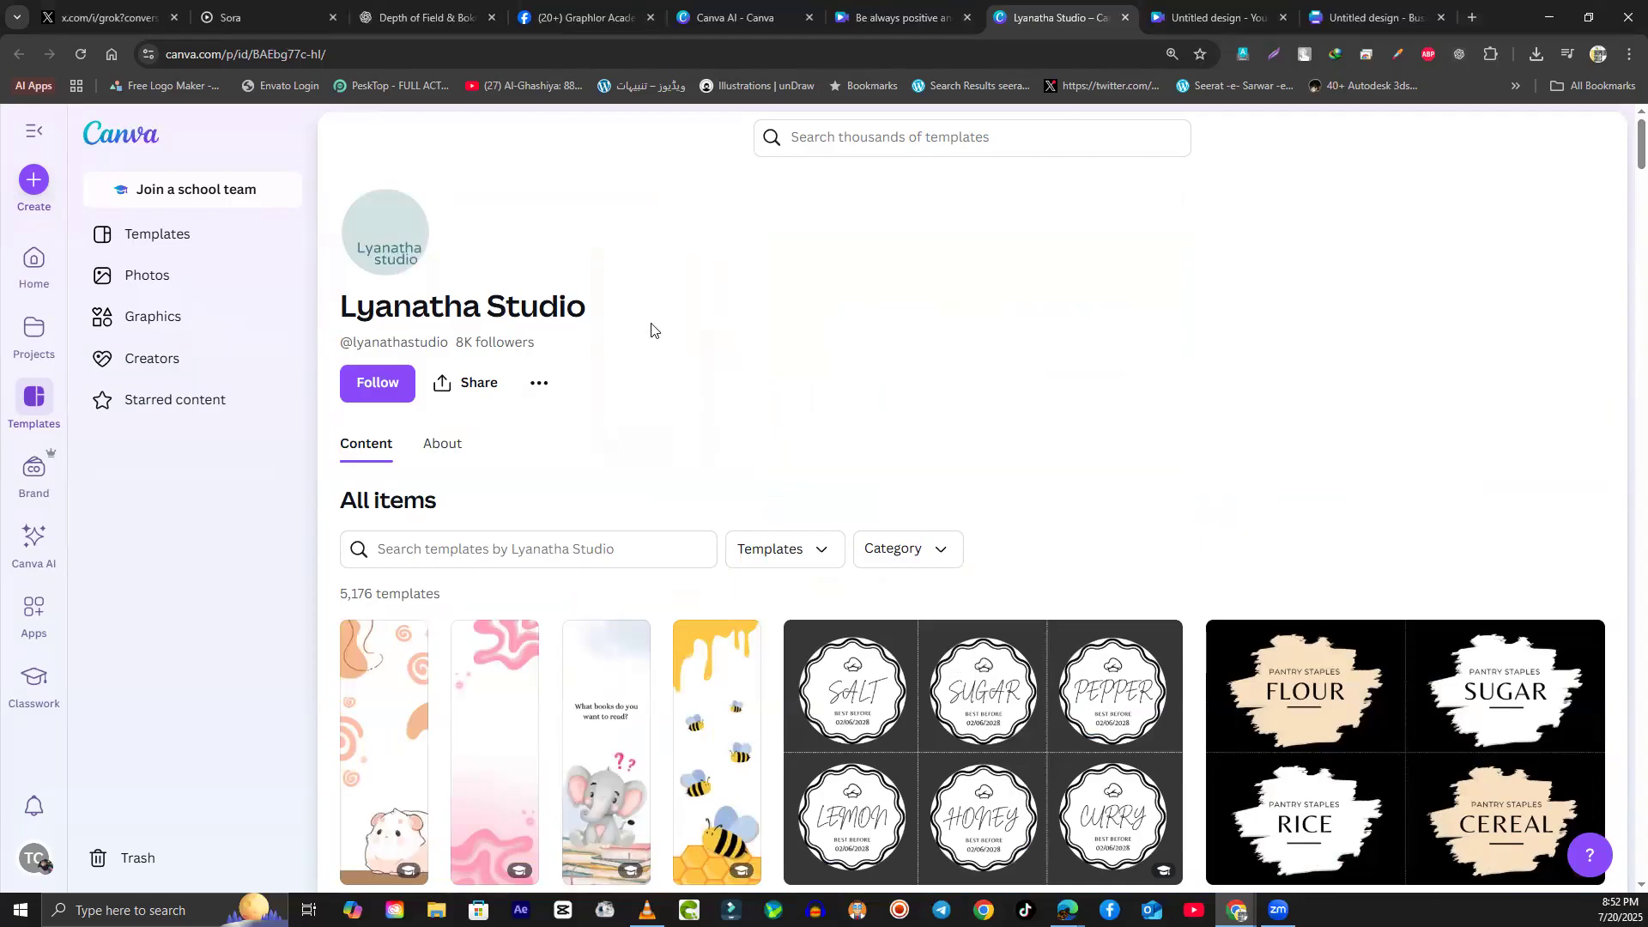
Step: Check the creator profile's extra options and About information, return to its templates, and dismiss the video download bar
click(539, 396)
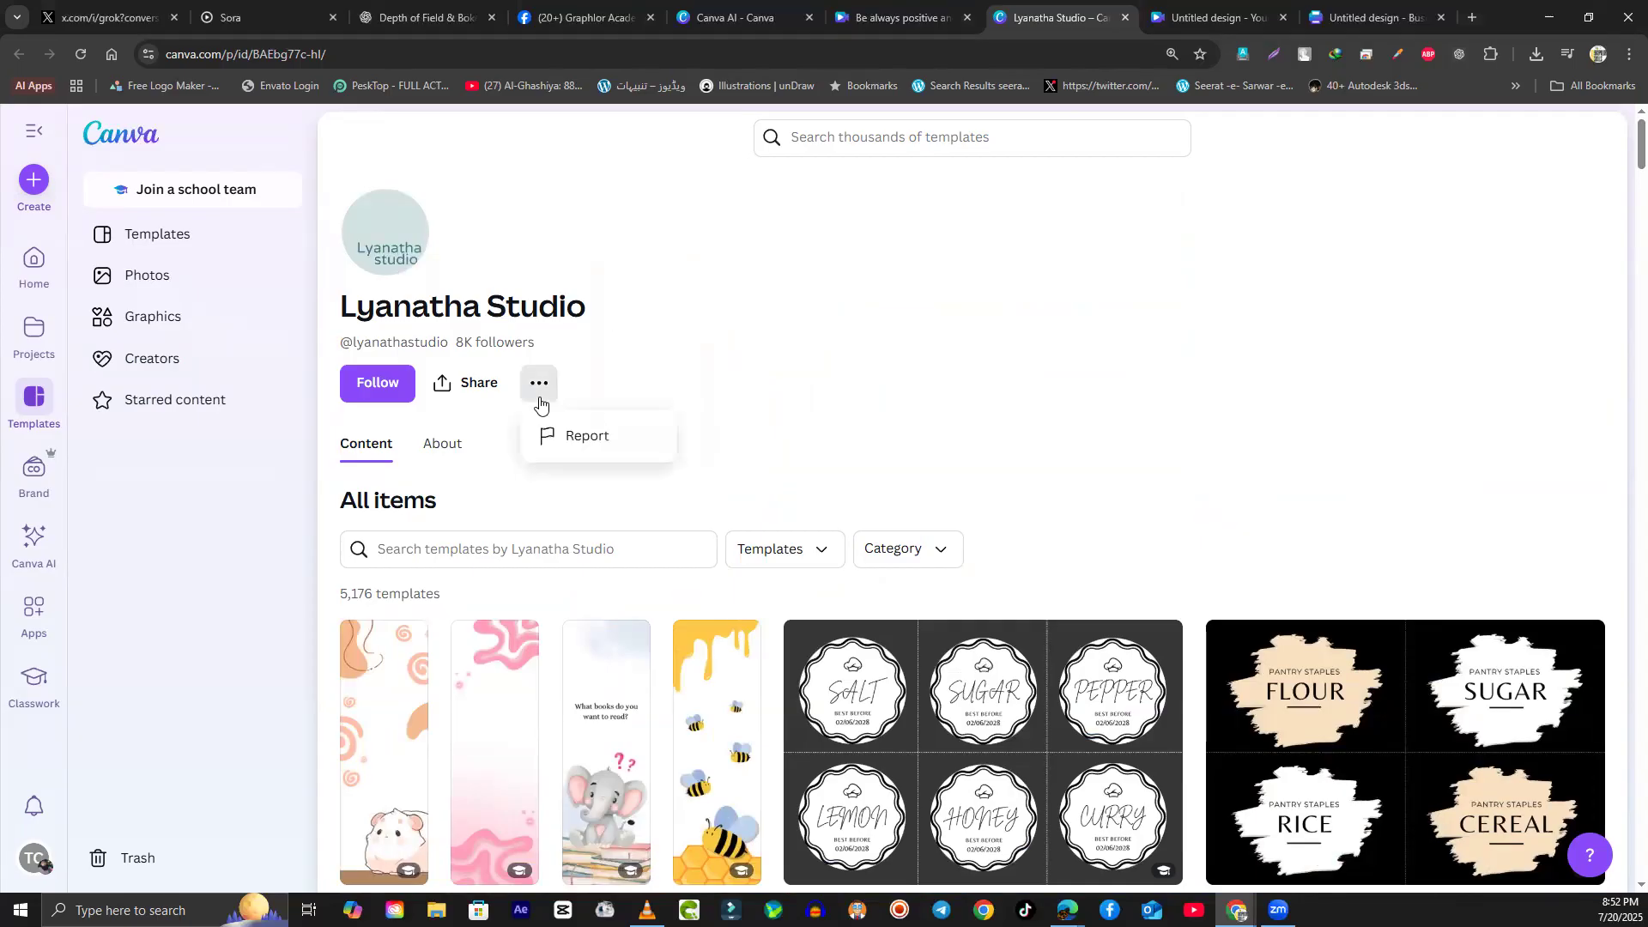
click(460, 452)
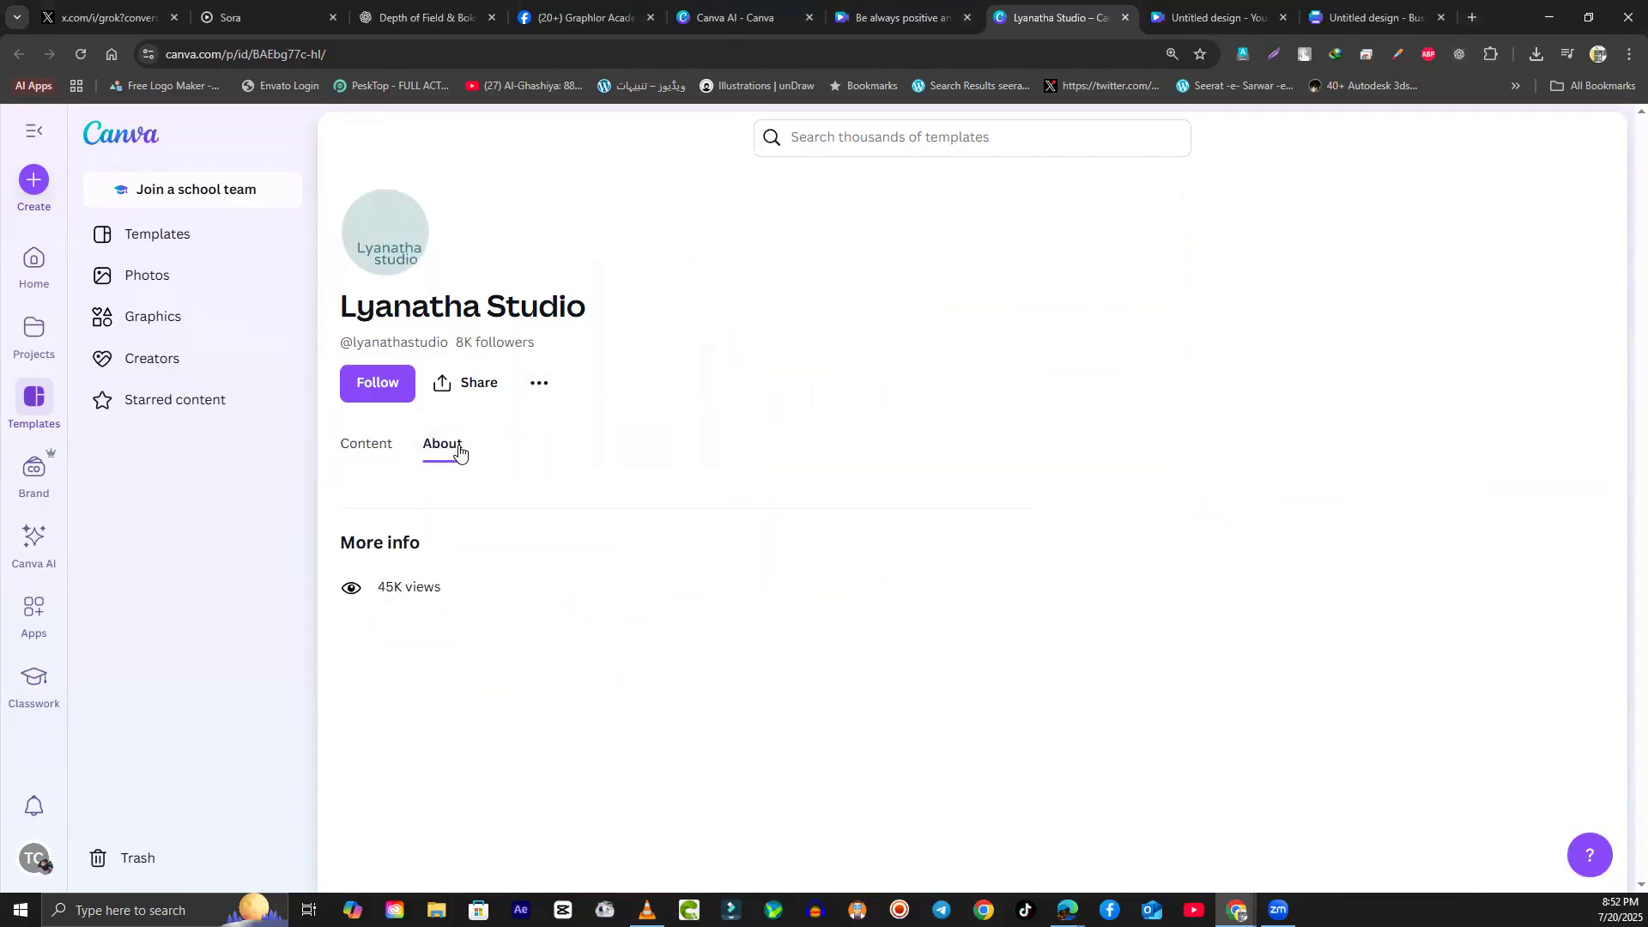
click(371, 453)
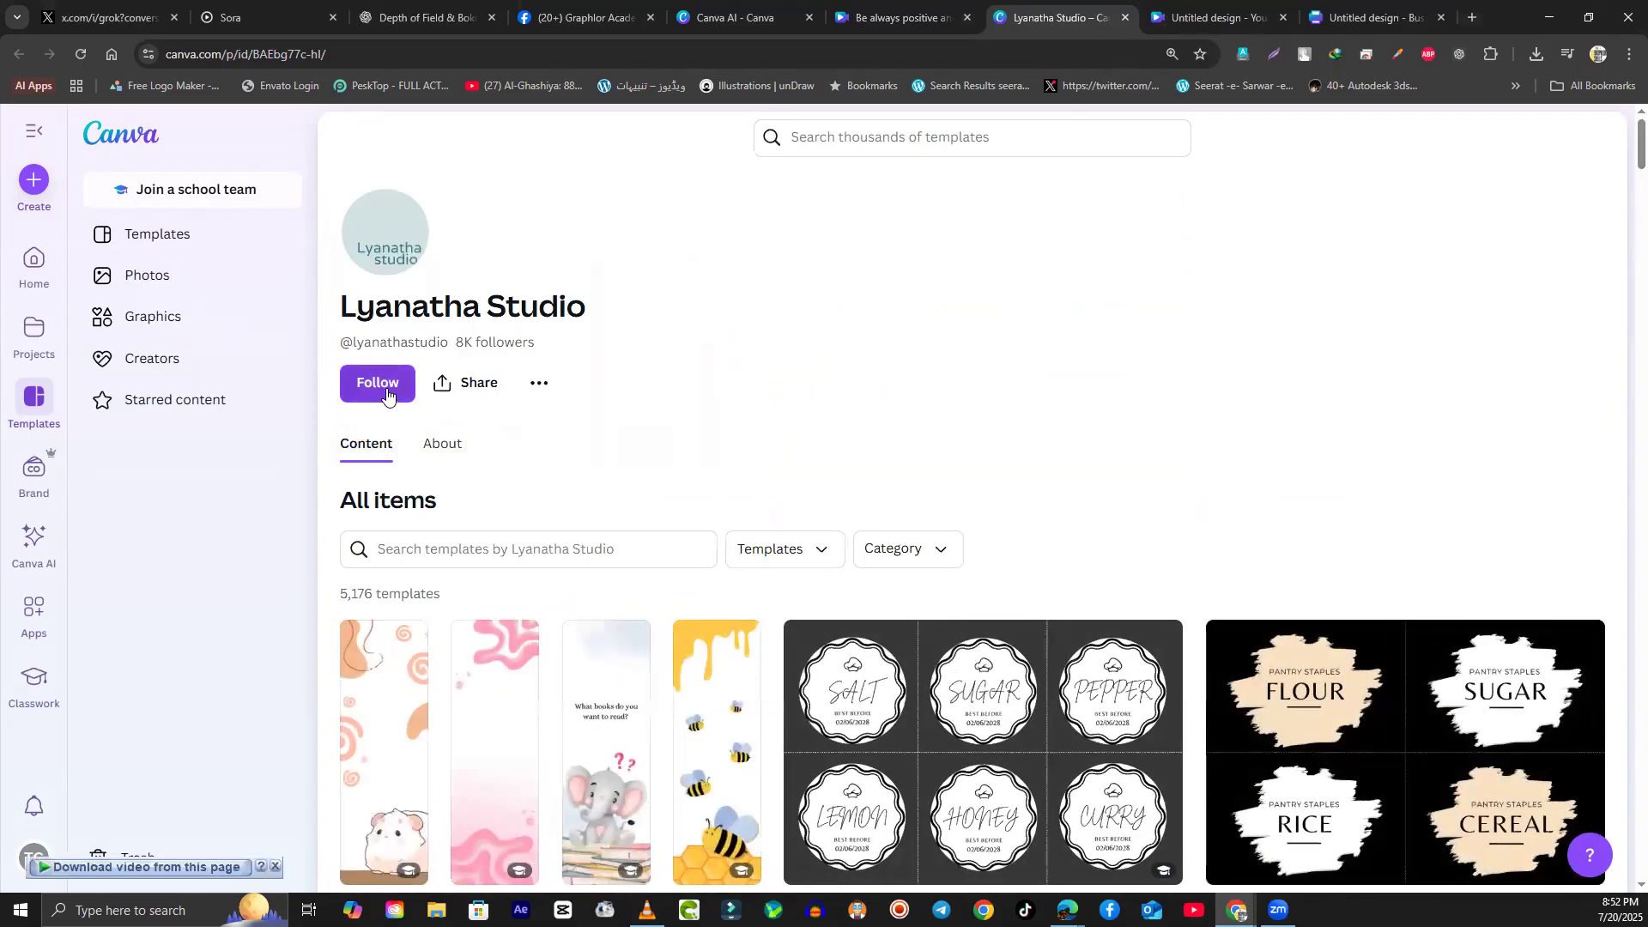
scroll(698, 682, down, 5)
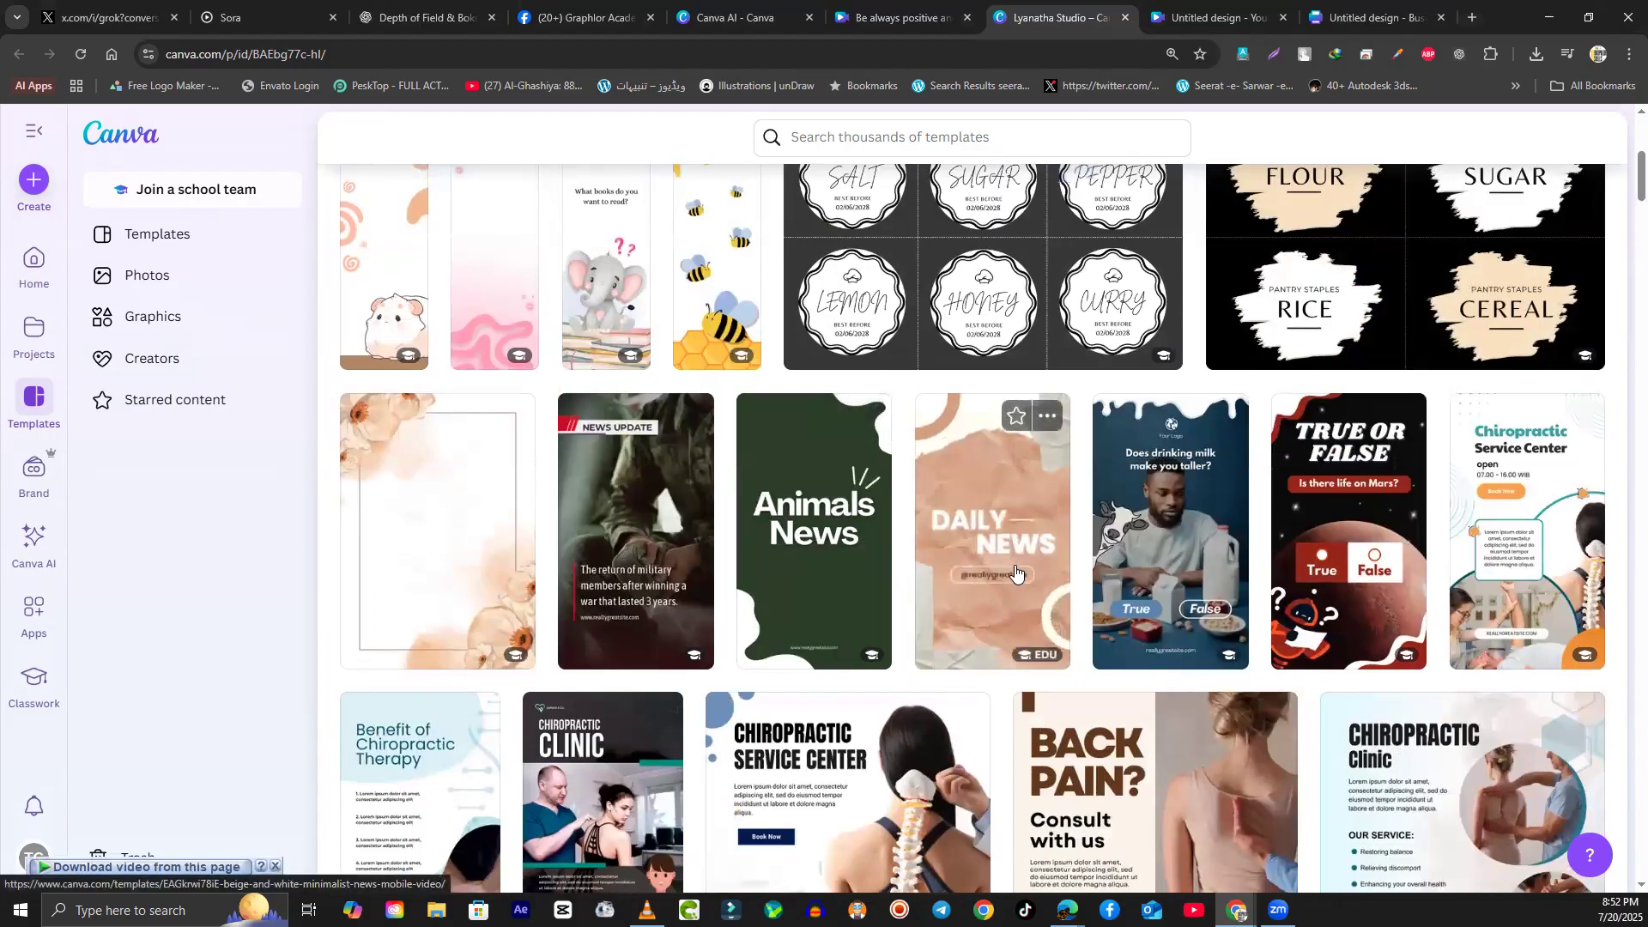
scroll(600, 481, up, 5)
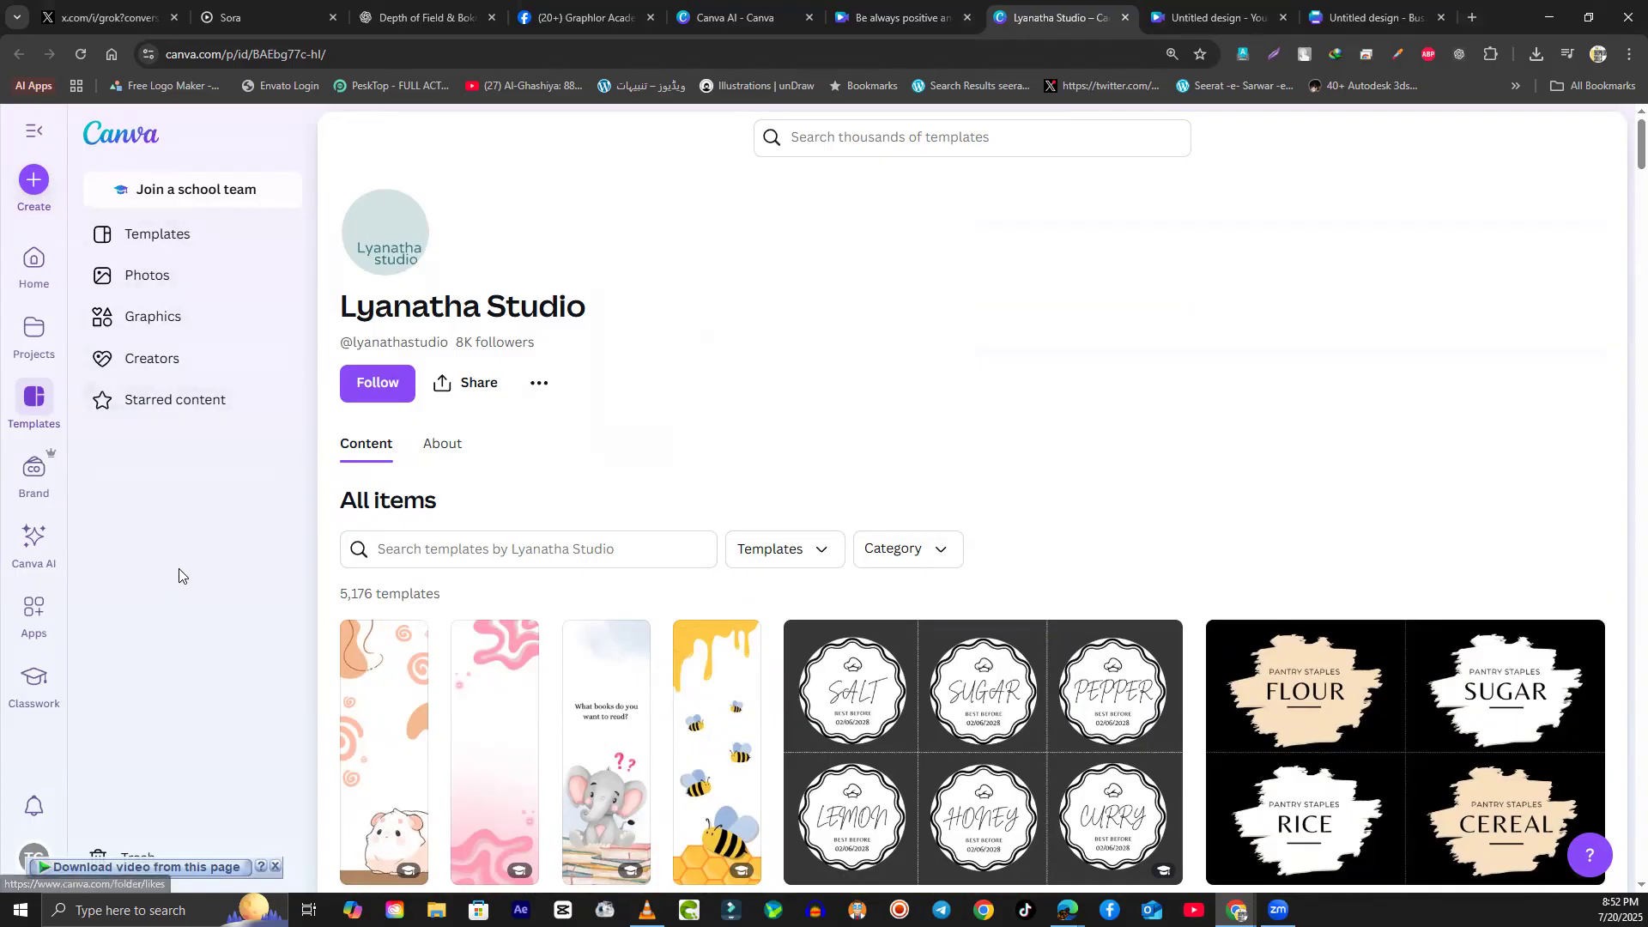
click(276, 867)
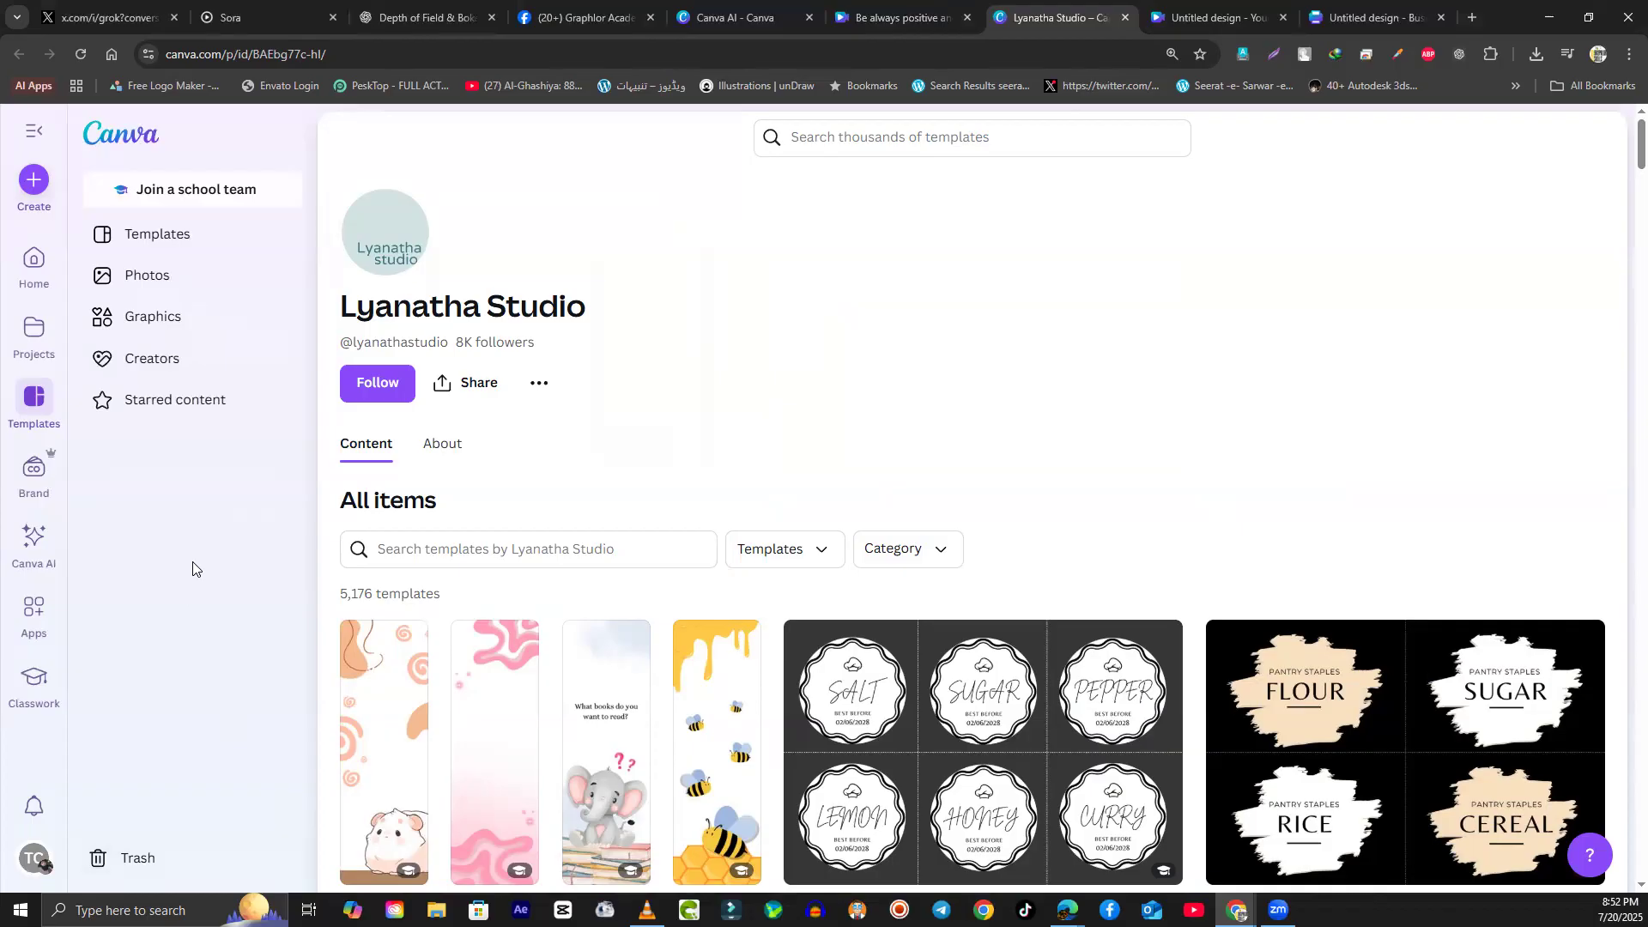
Step: Go to the Canva home page and open the purple blueberry energy drink design from the recent designs
click(124, 146)
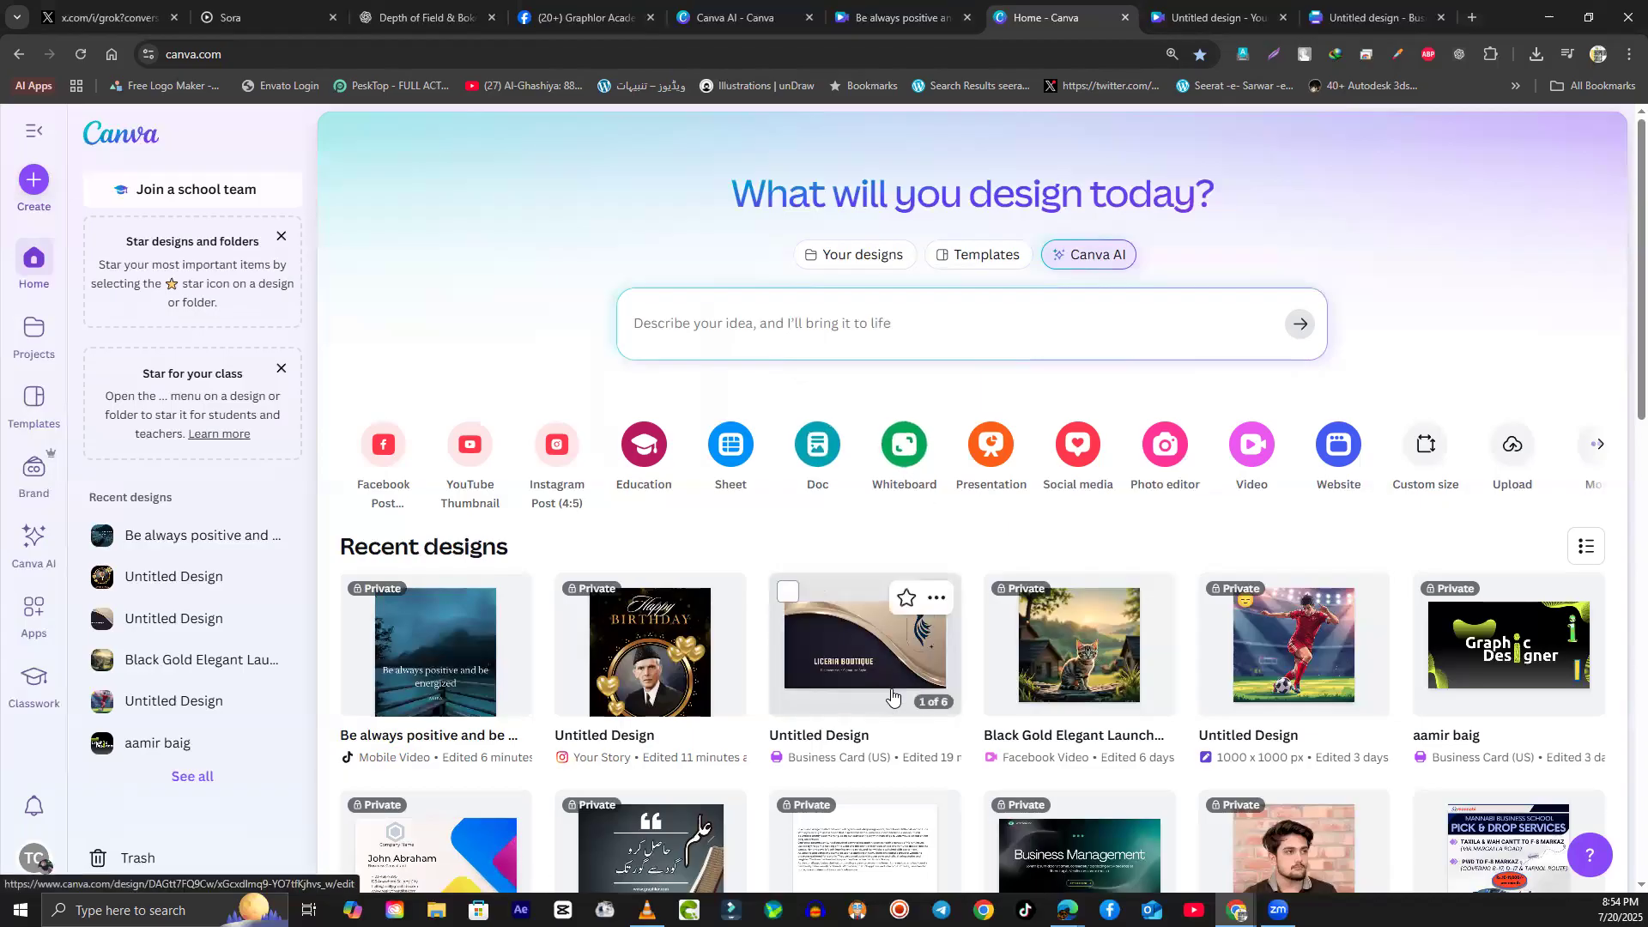
scroll(1287, 729, down, 7)
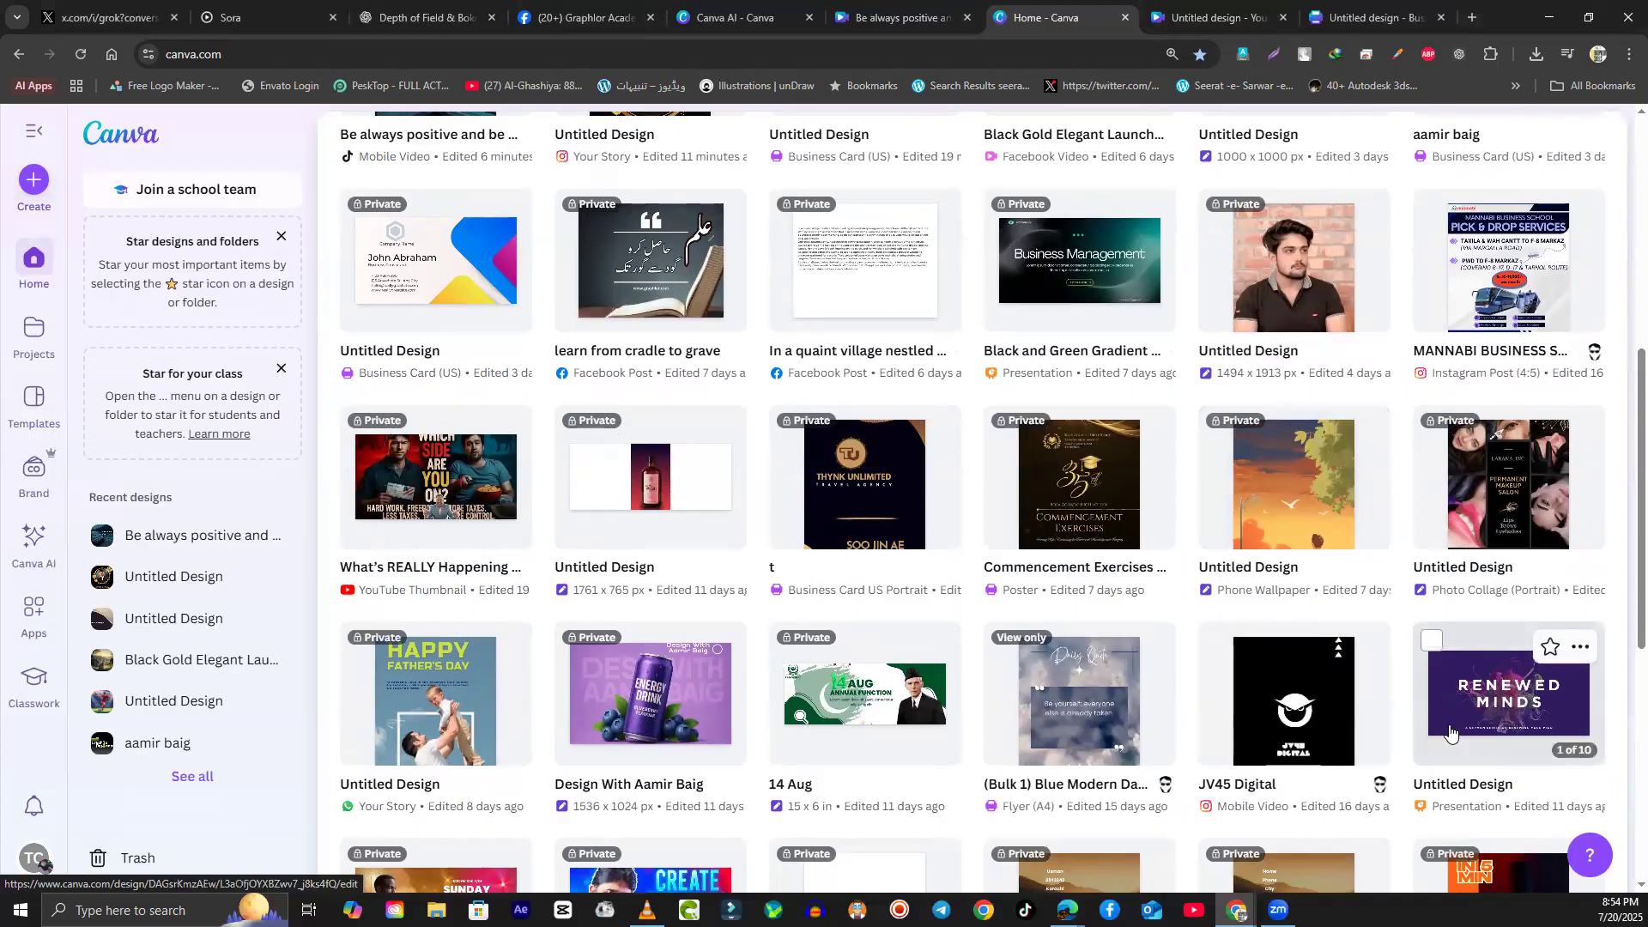
scroll(1416, 730, down, 3)
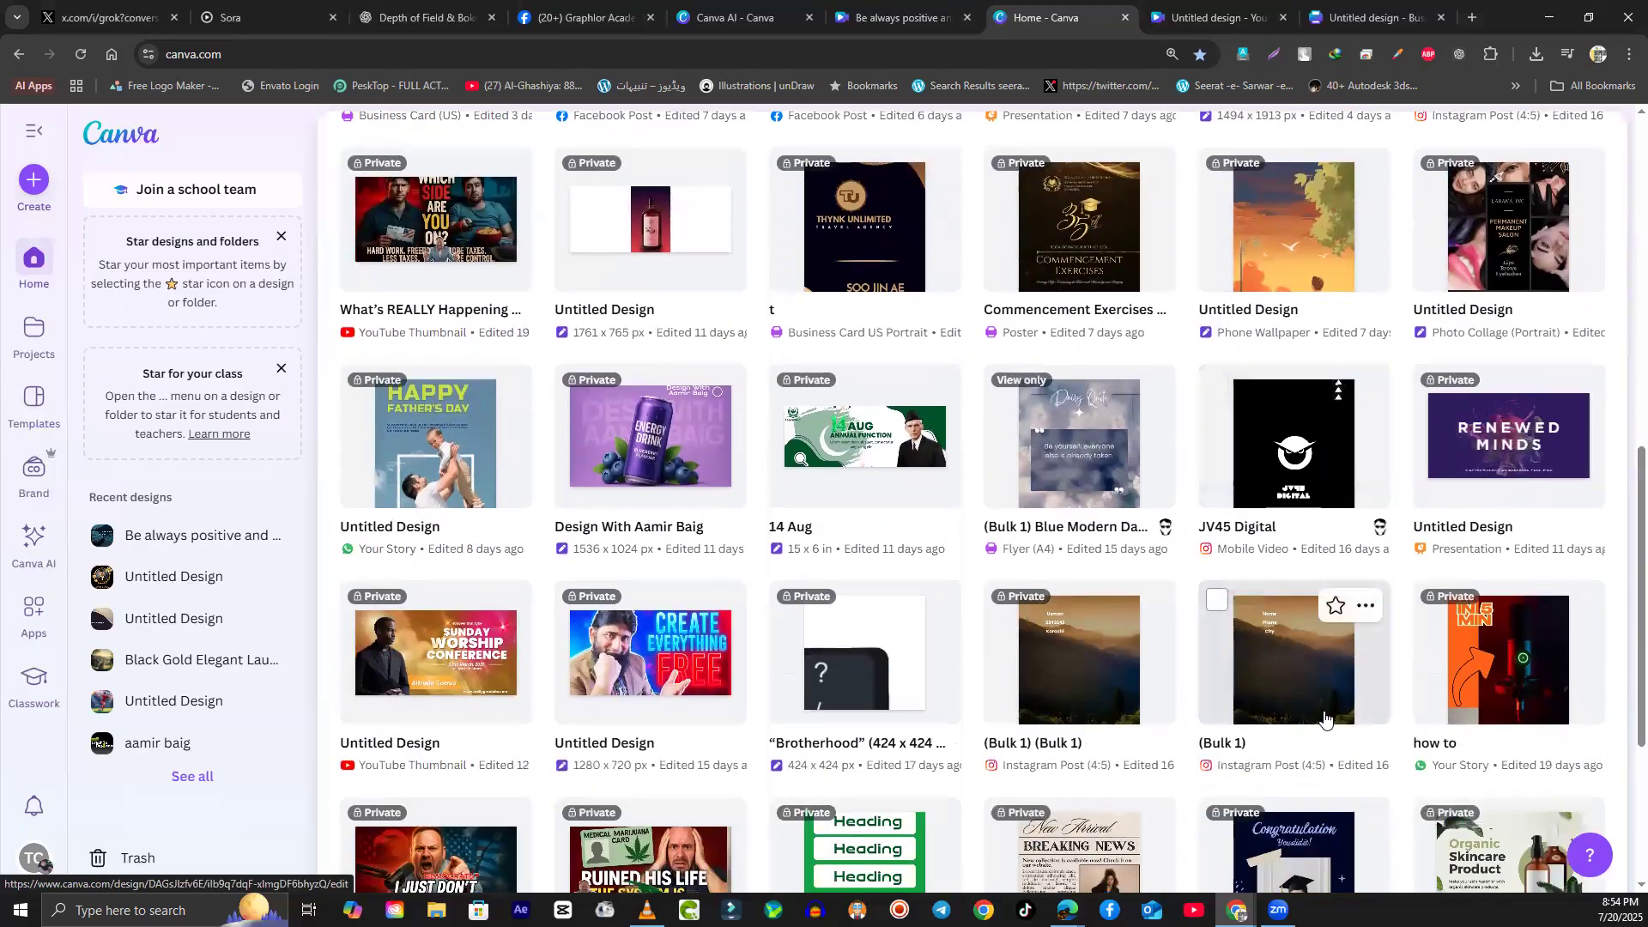
click(668, 453)
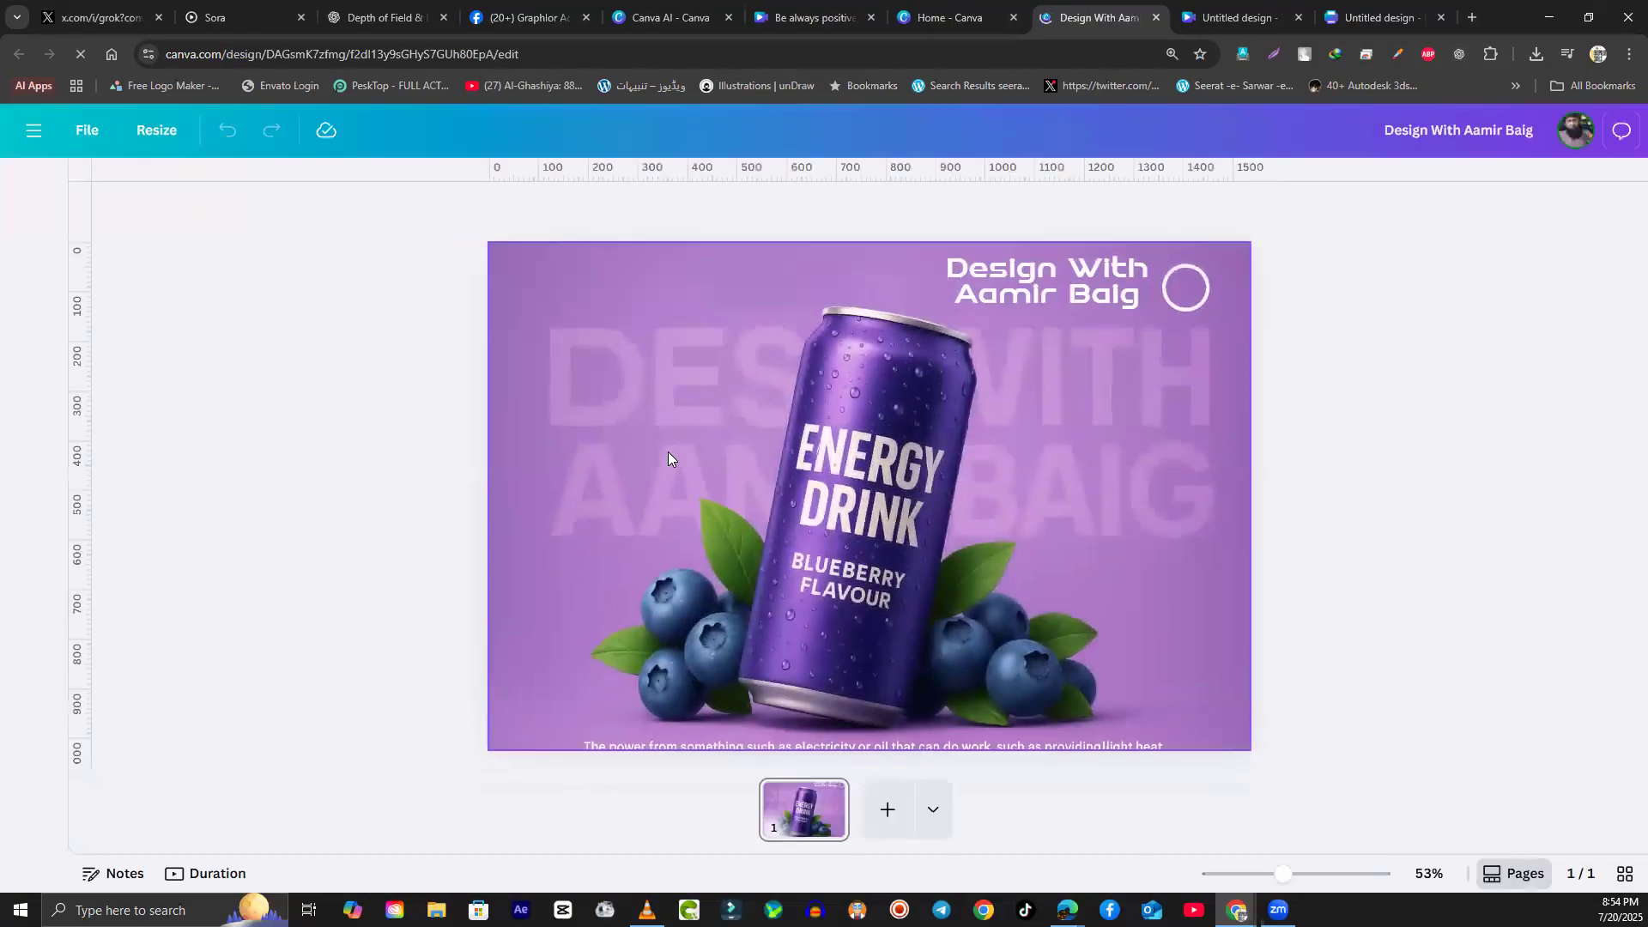
Step: Generate a new background for the can image from the prompt "make blue ocean sandy beach with blue sky and some berries floating in the water"
click(856, 472)
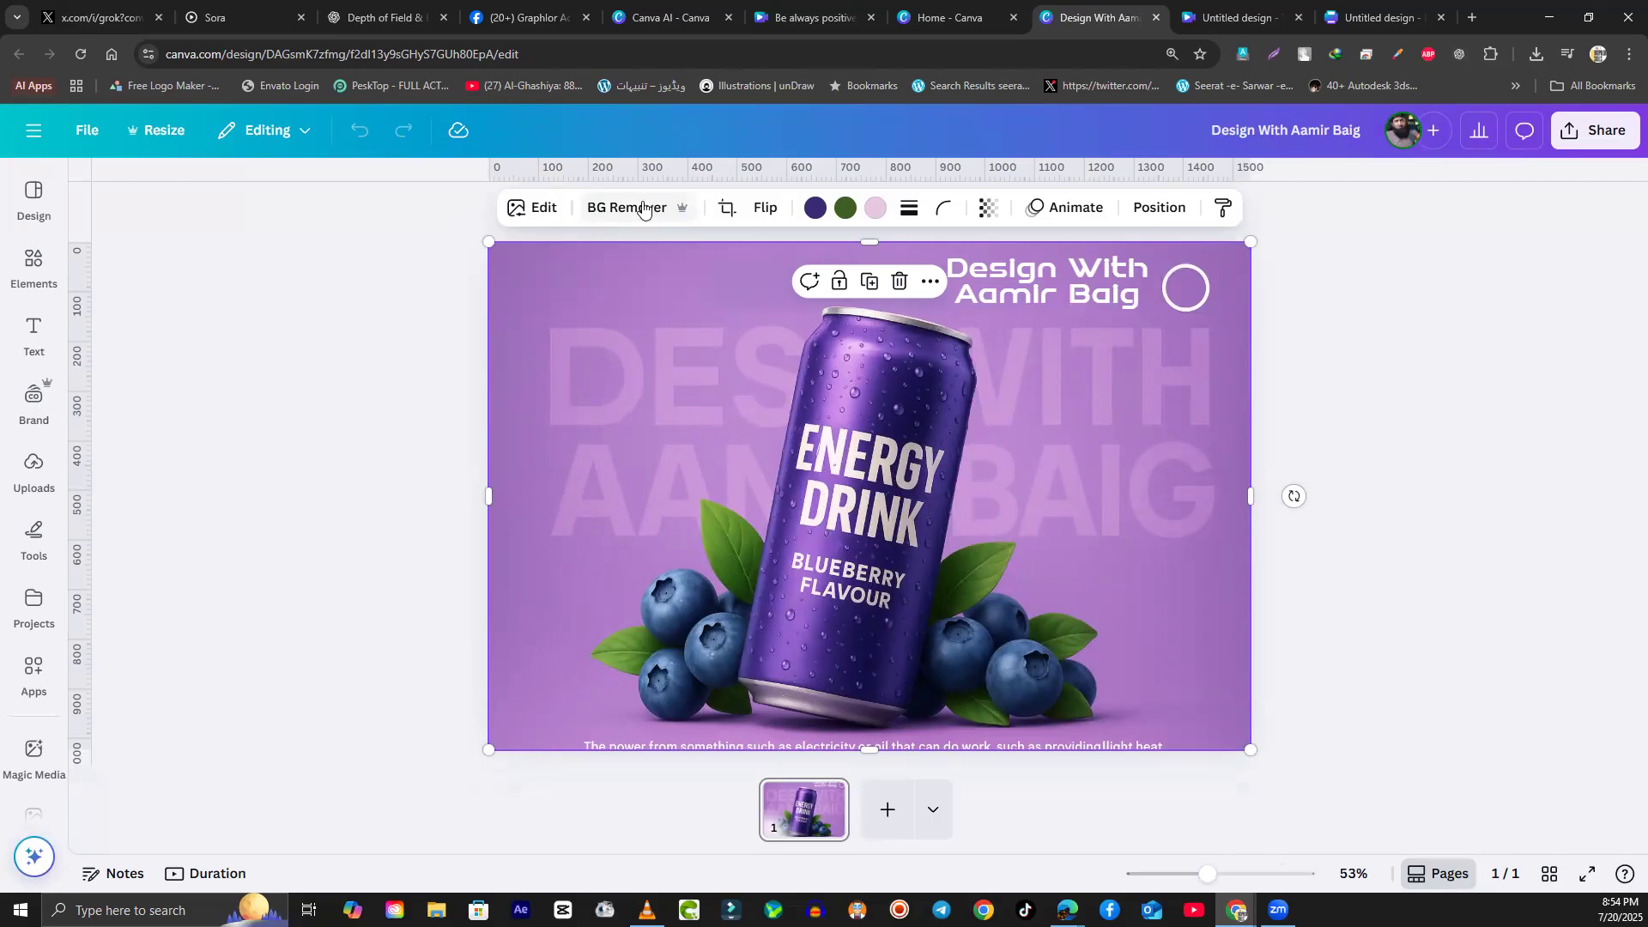
click(536, 221)
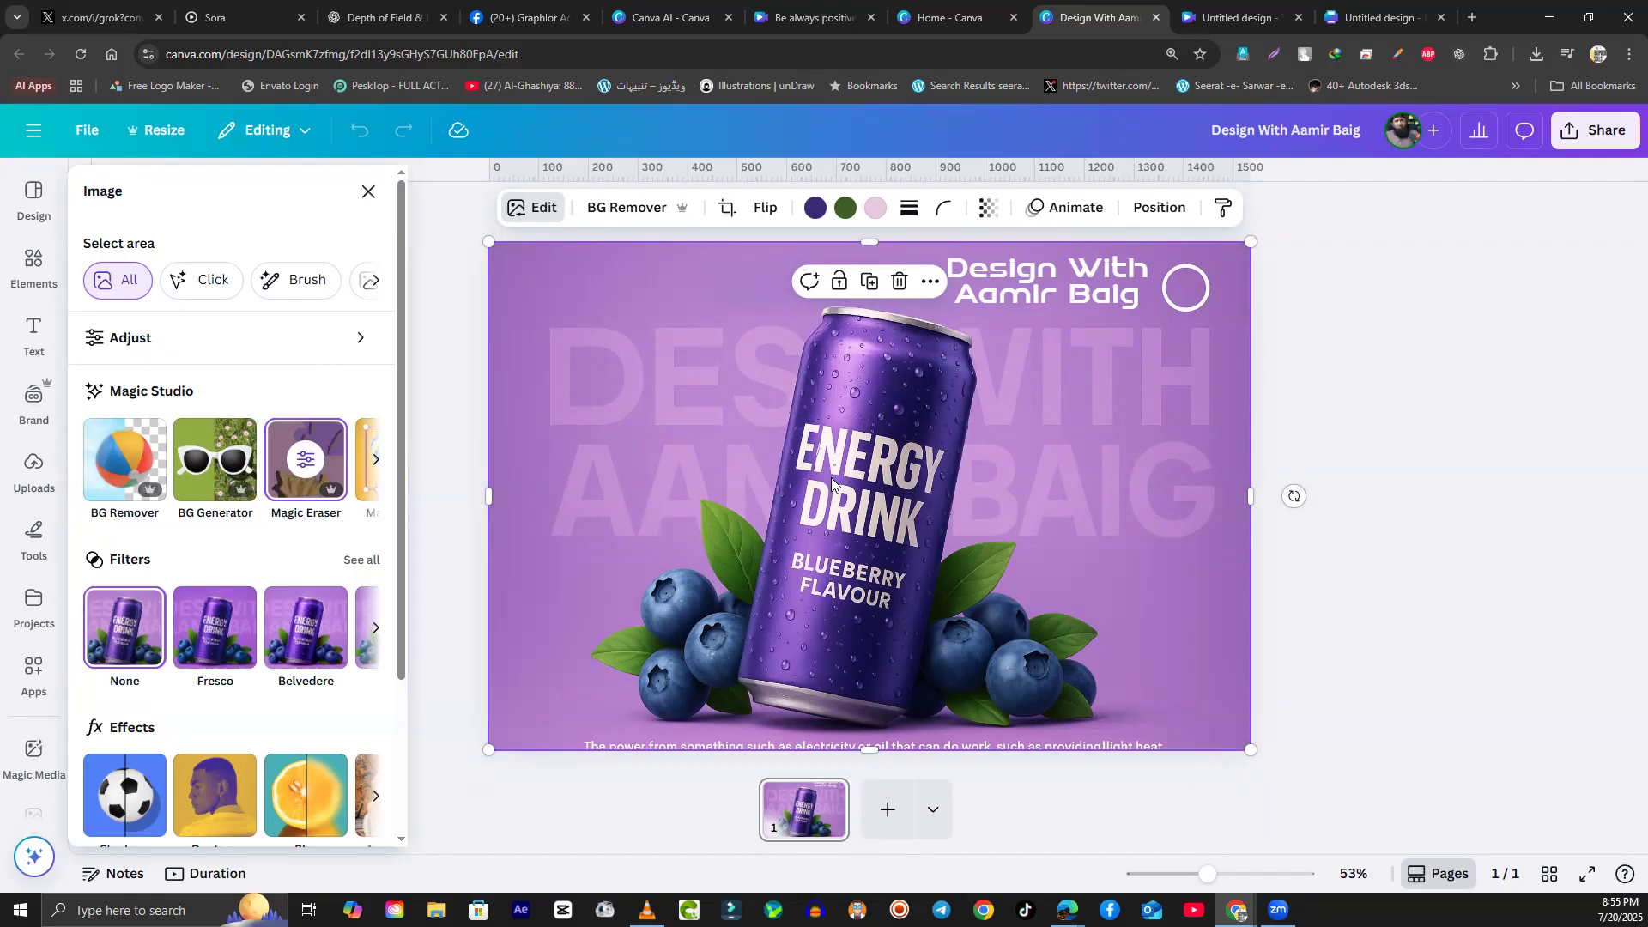
click(230, 468)
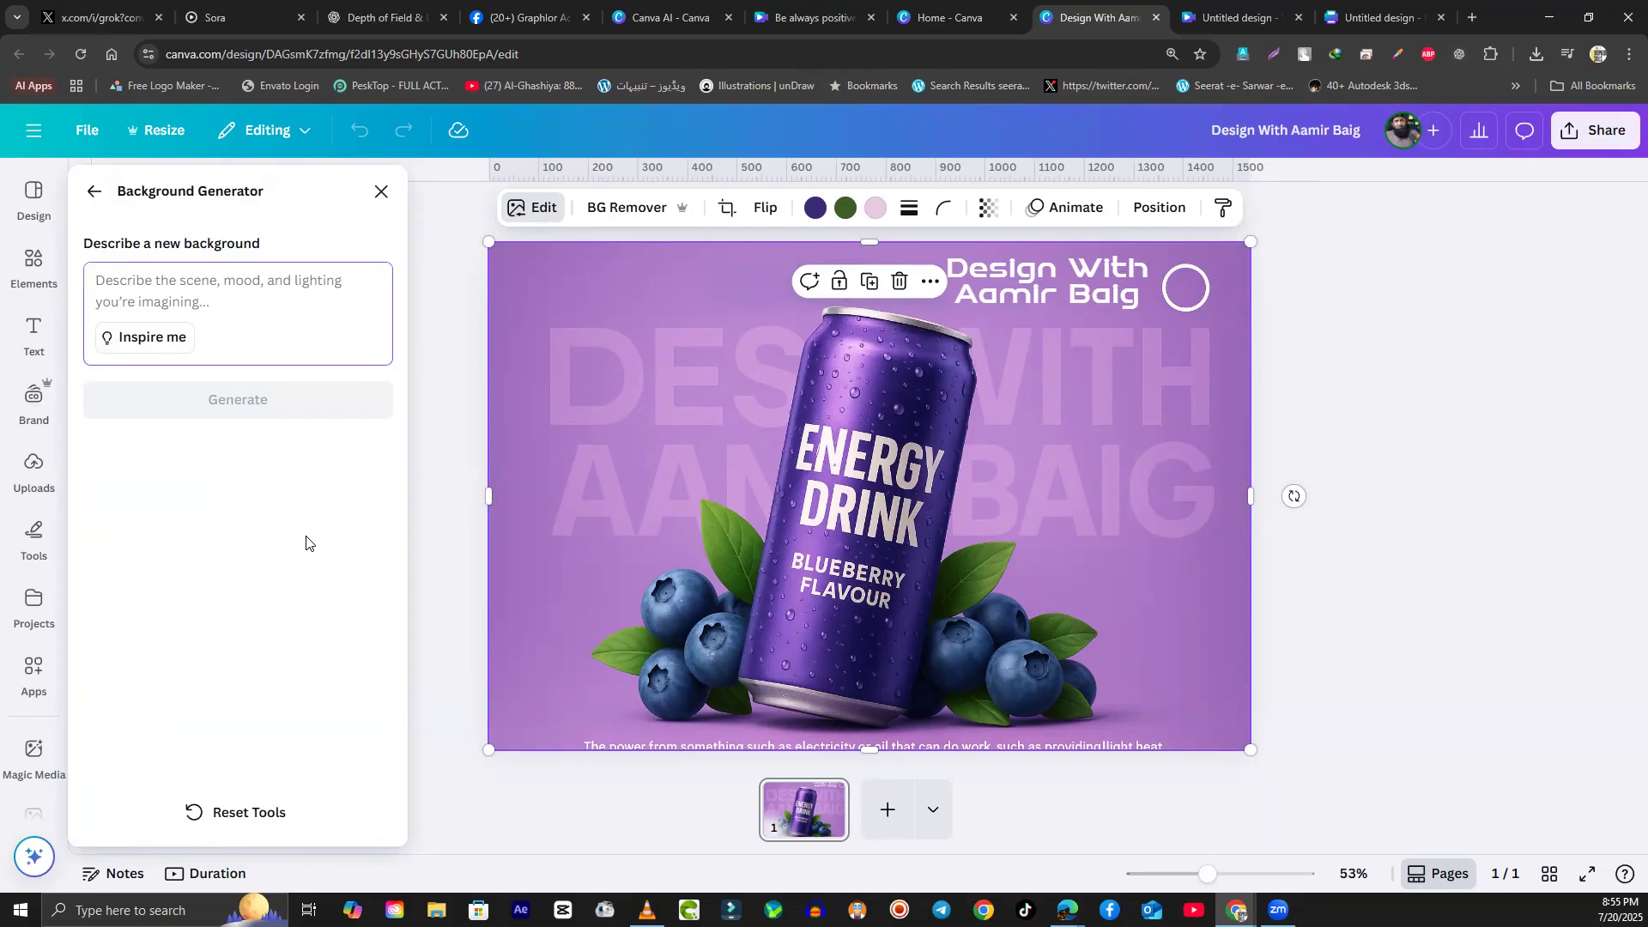
text(make )
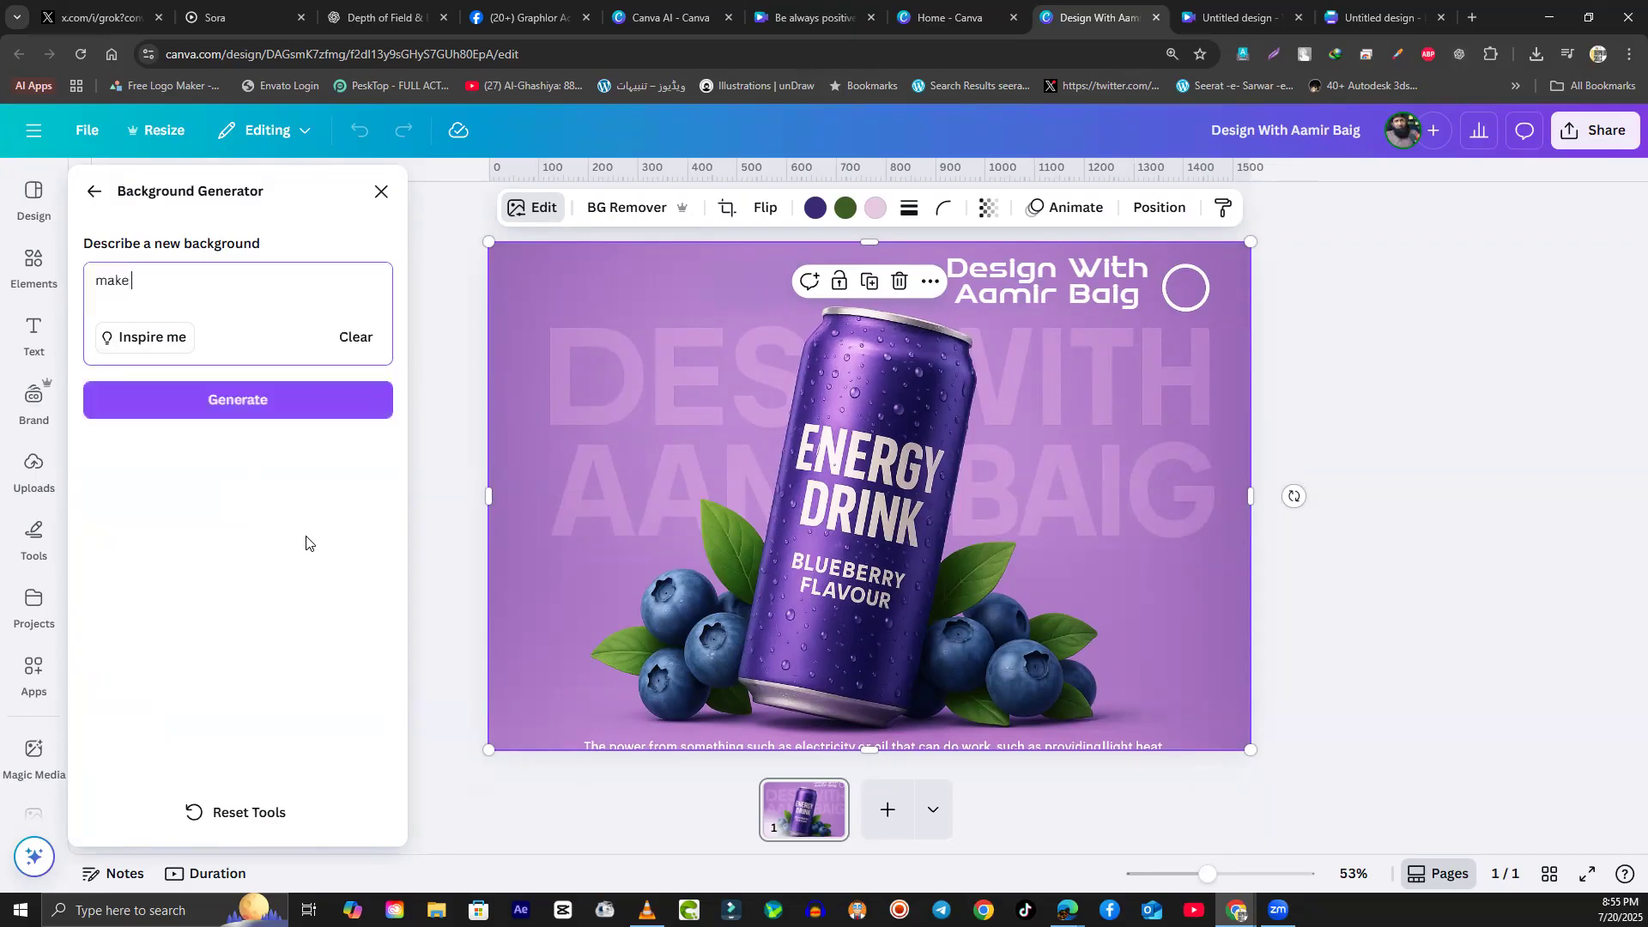
text(blue ocean)
text(sandy beach)
text(with b)
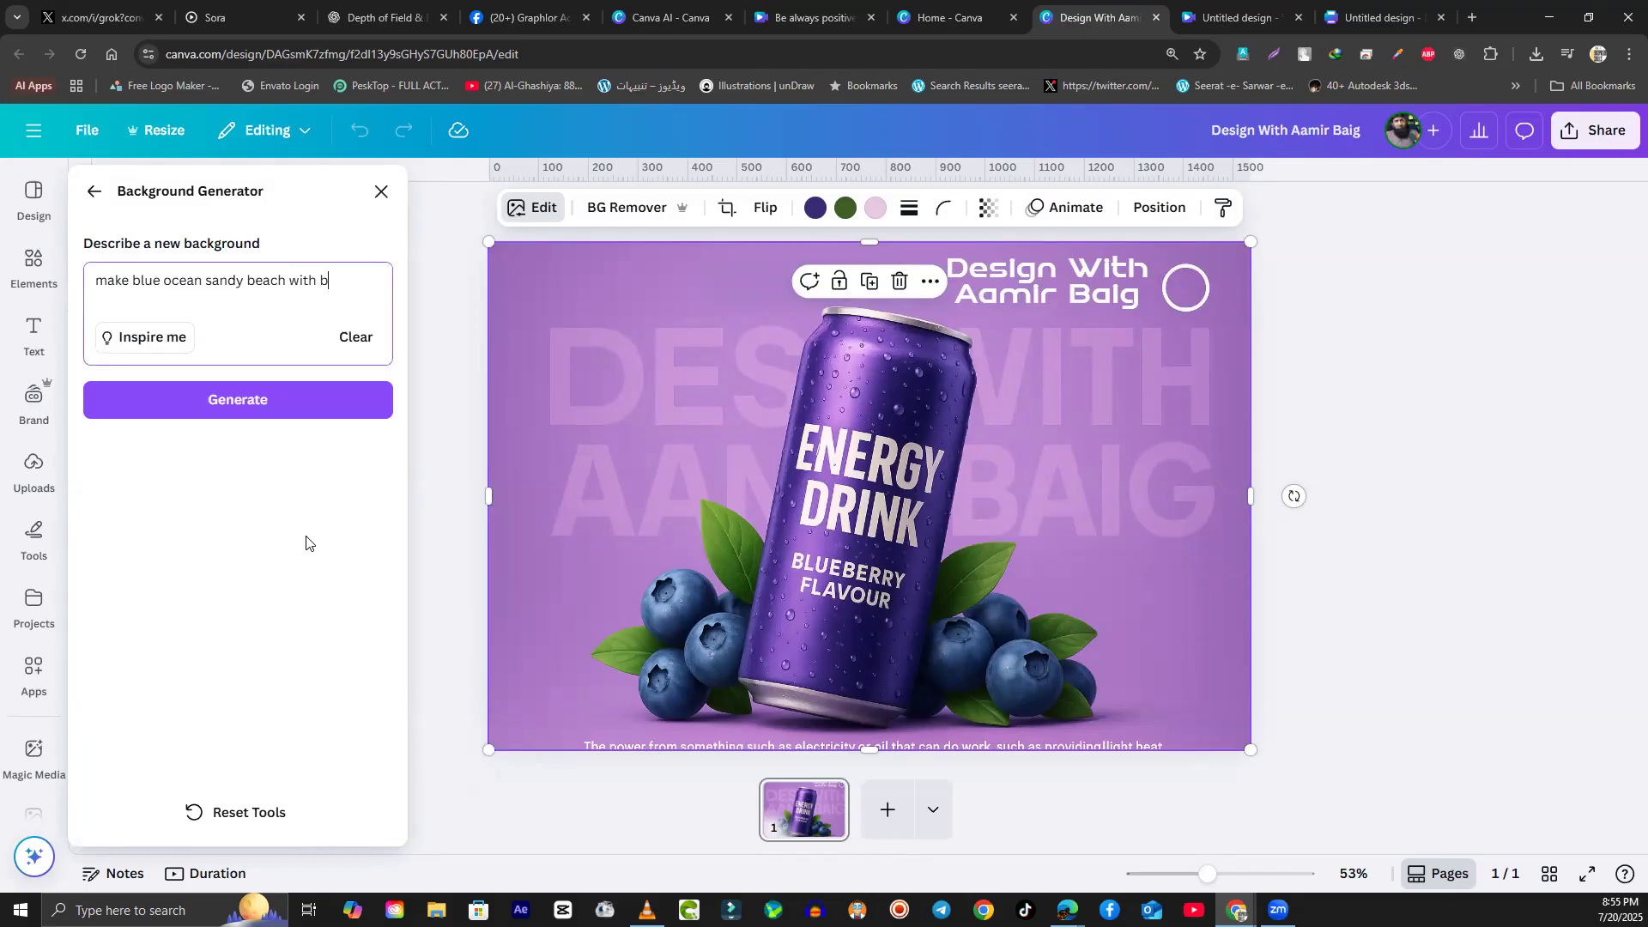
text(lue sky and some berries floating)
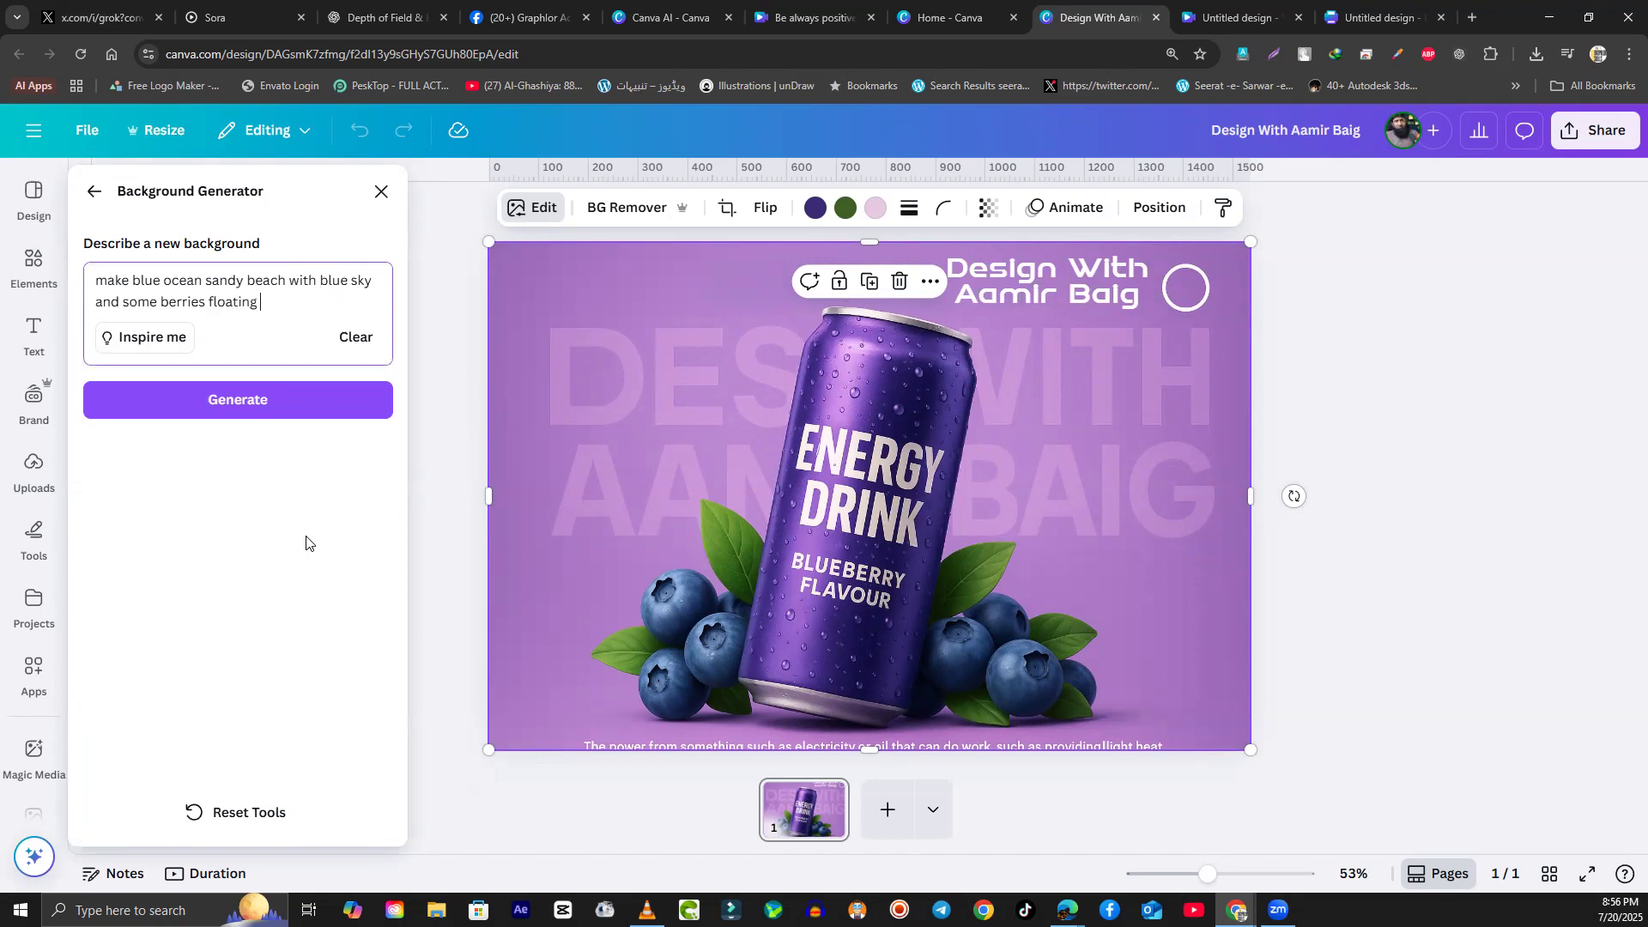
text( in the water)
click(238, 411)
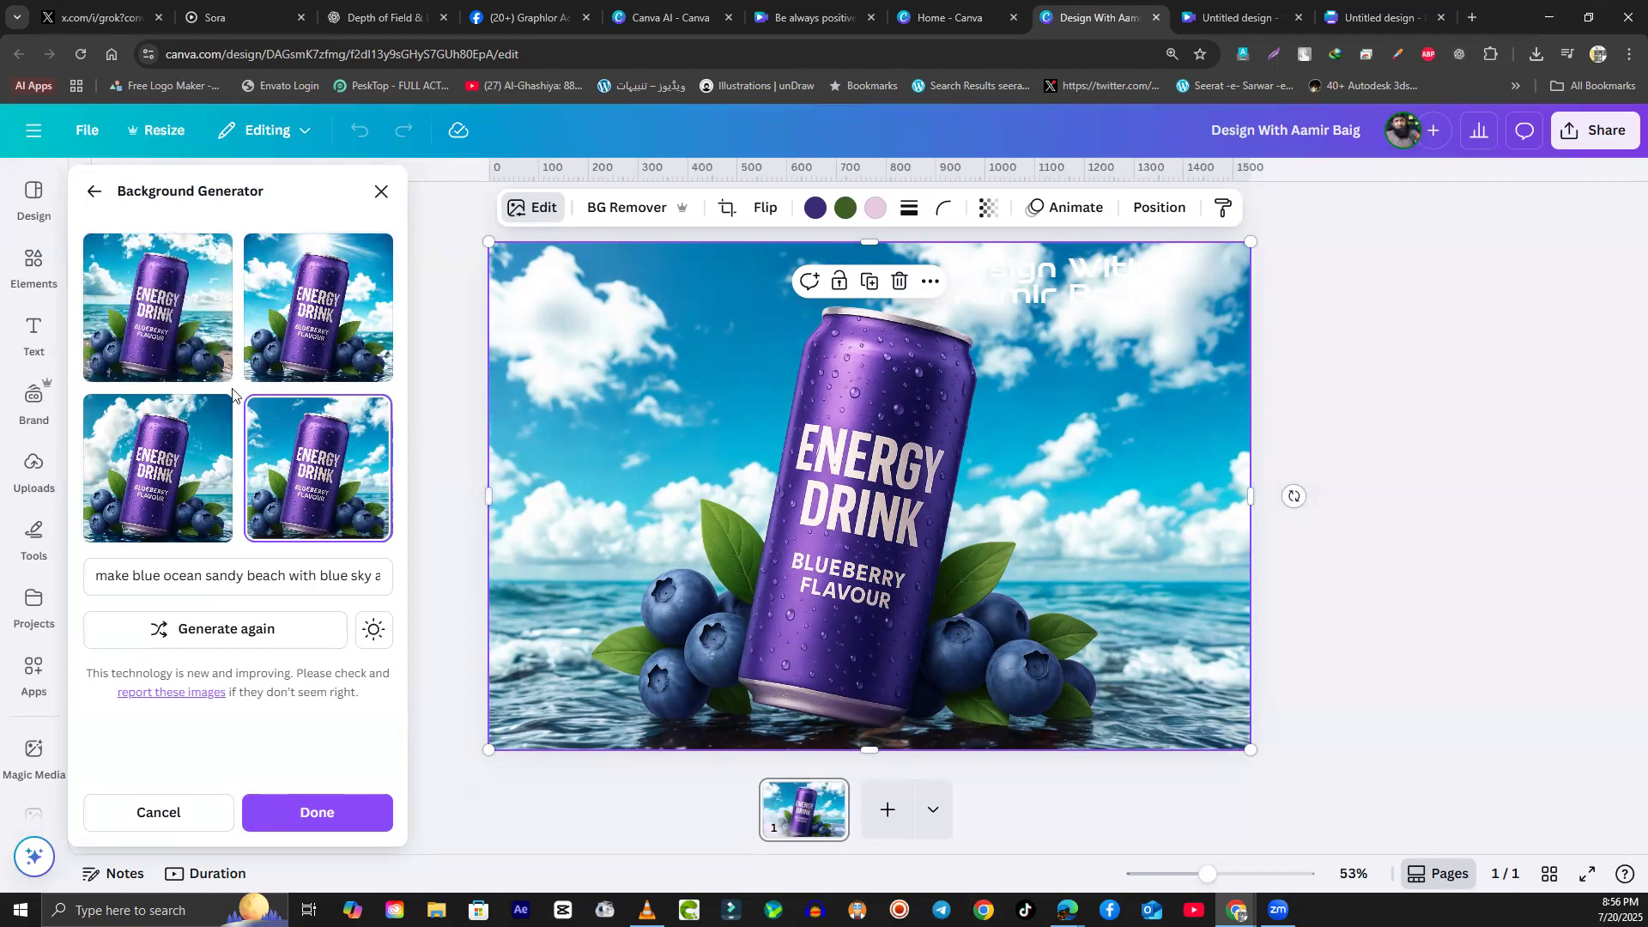
Step: Compare the four generated ocean backgrounds on the can image and select the one with the sandy shore and low sun
click(179, 328)
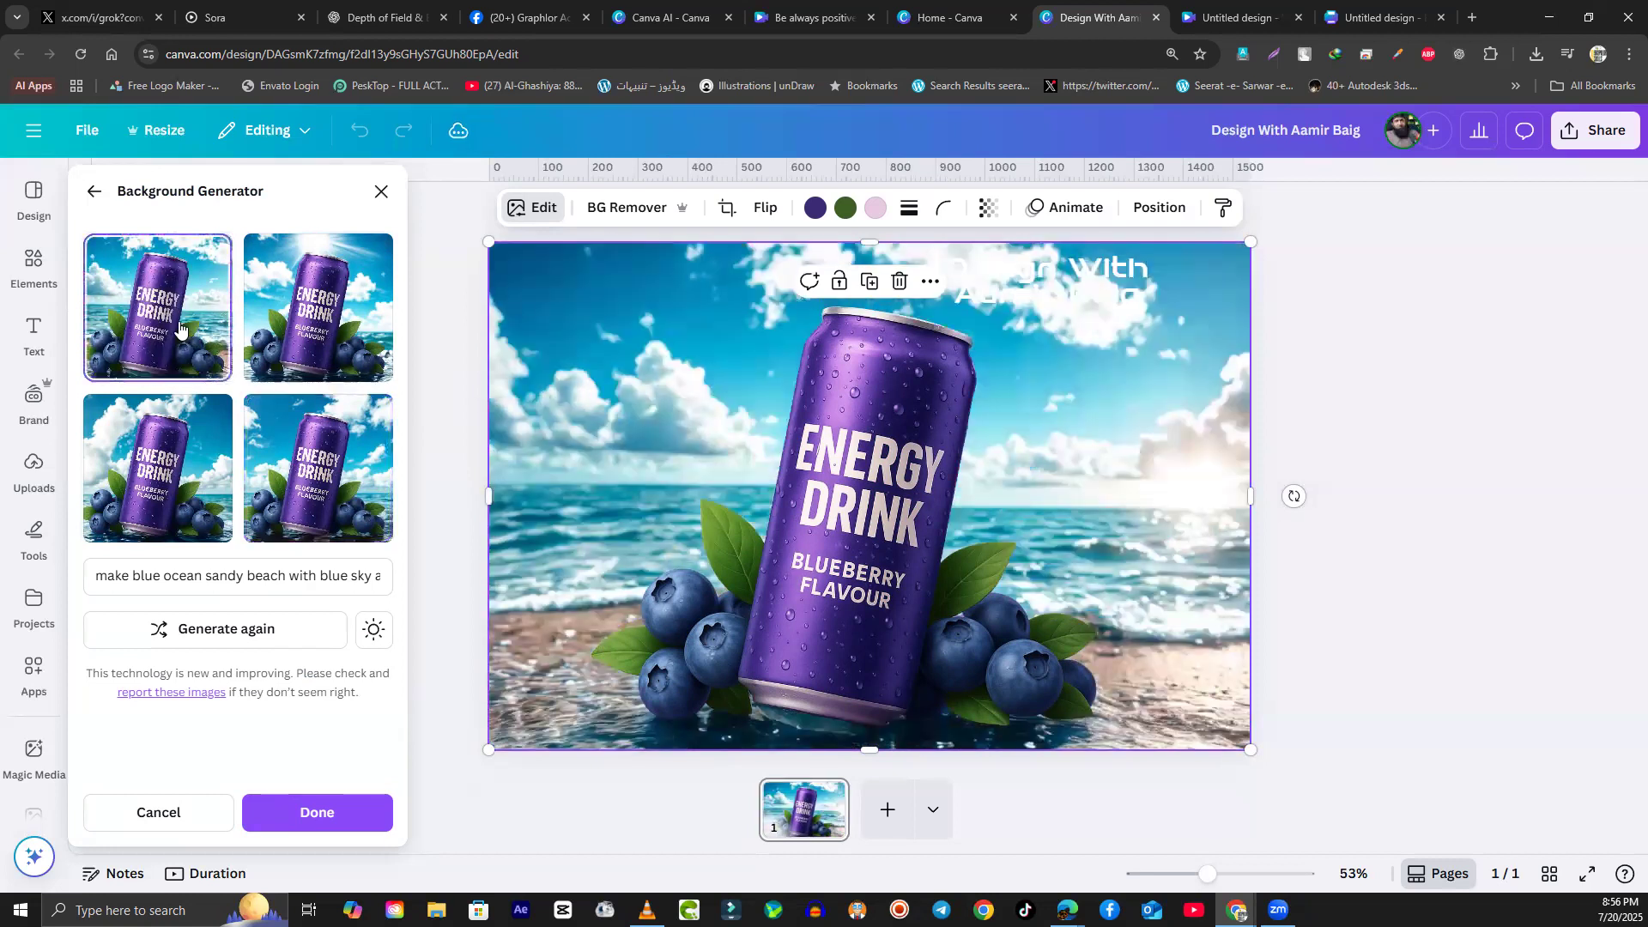
click(344, 325)
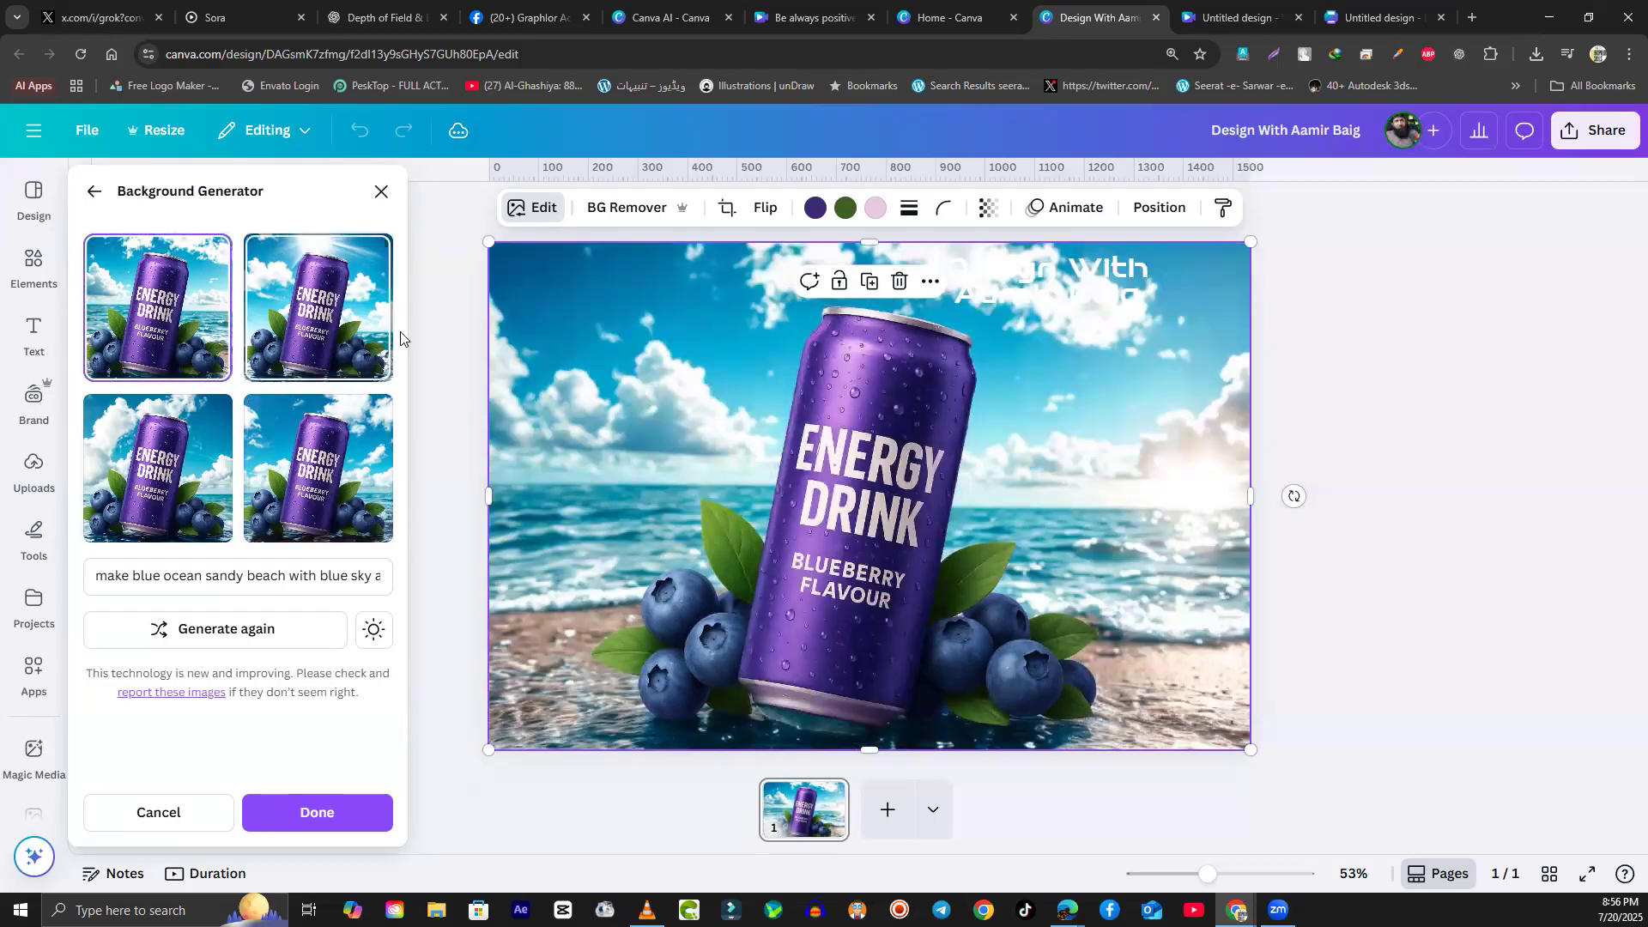
click(317, 471)
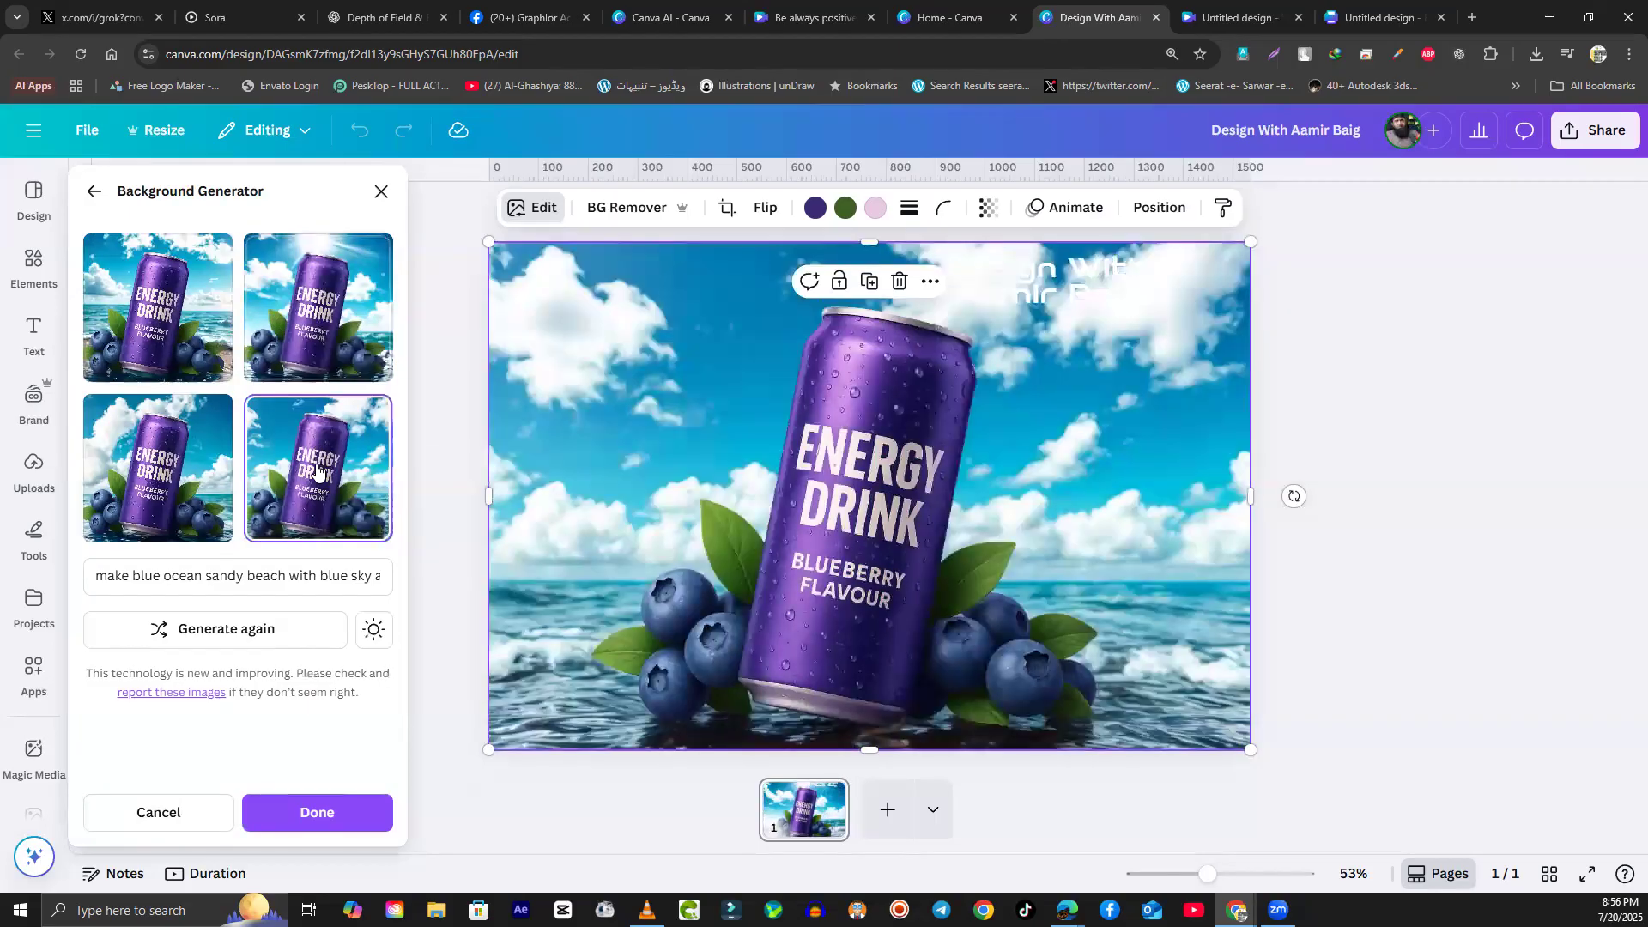
click(177, 477)
click(201, 338)
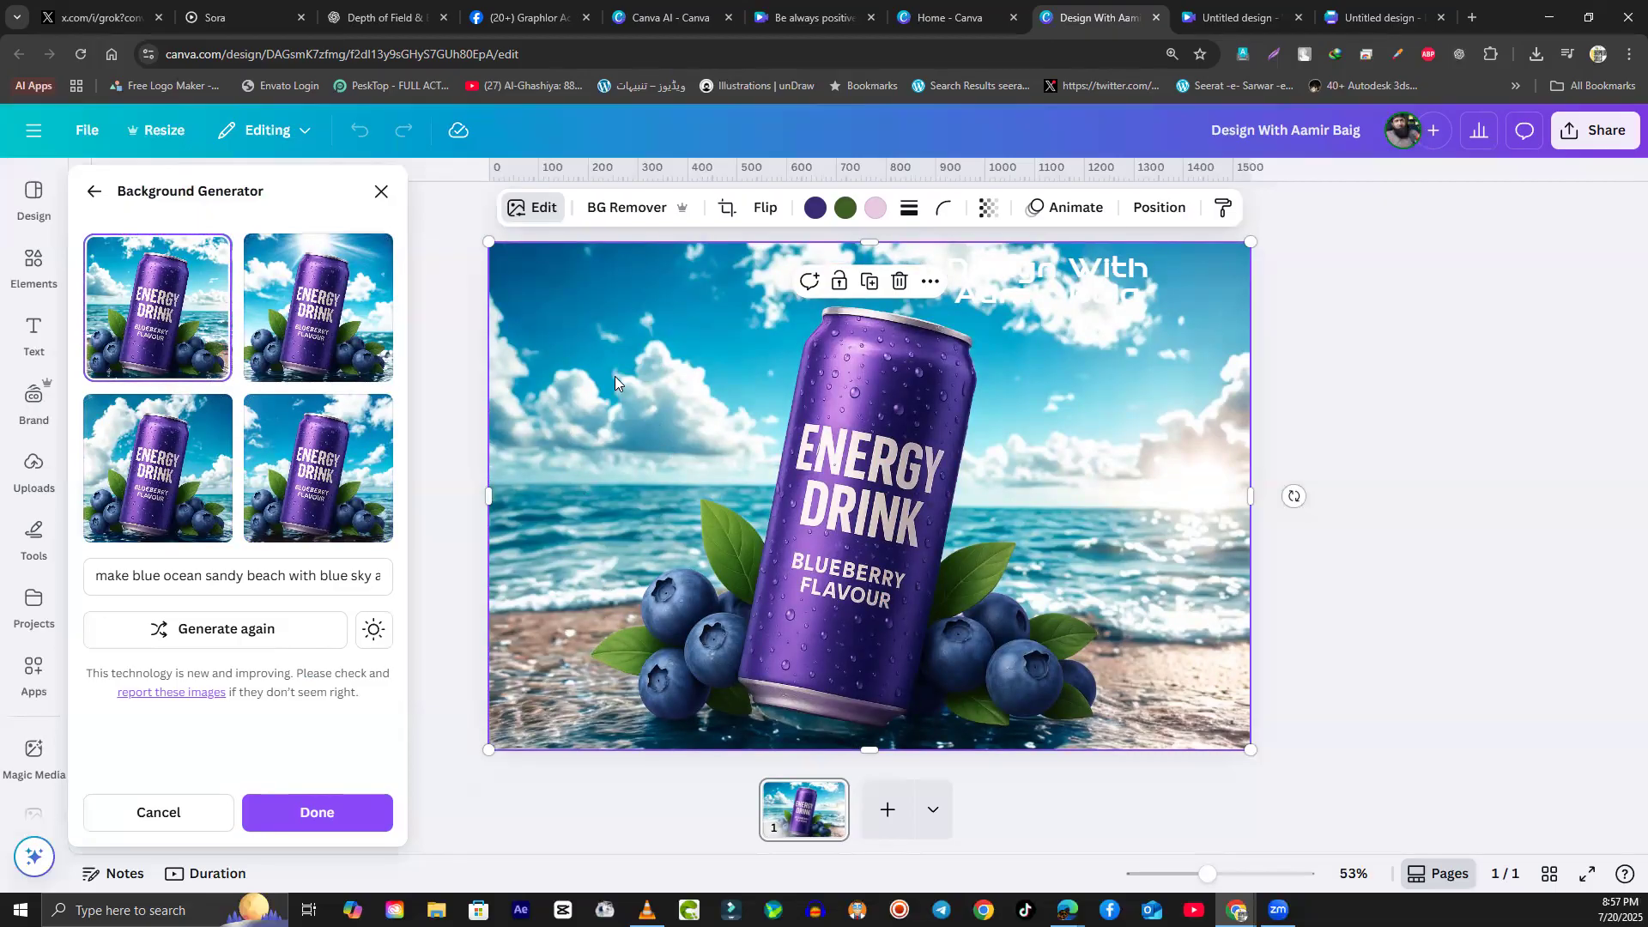
click(309, 504)
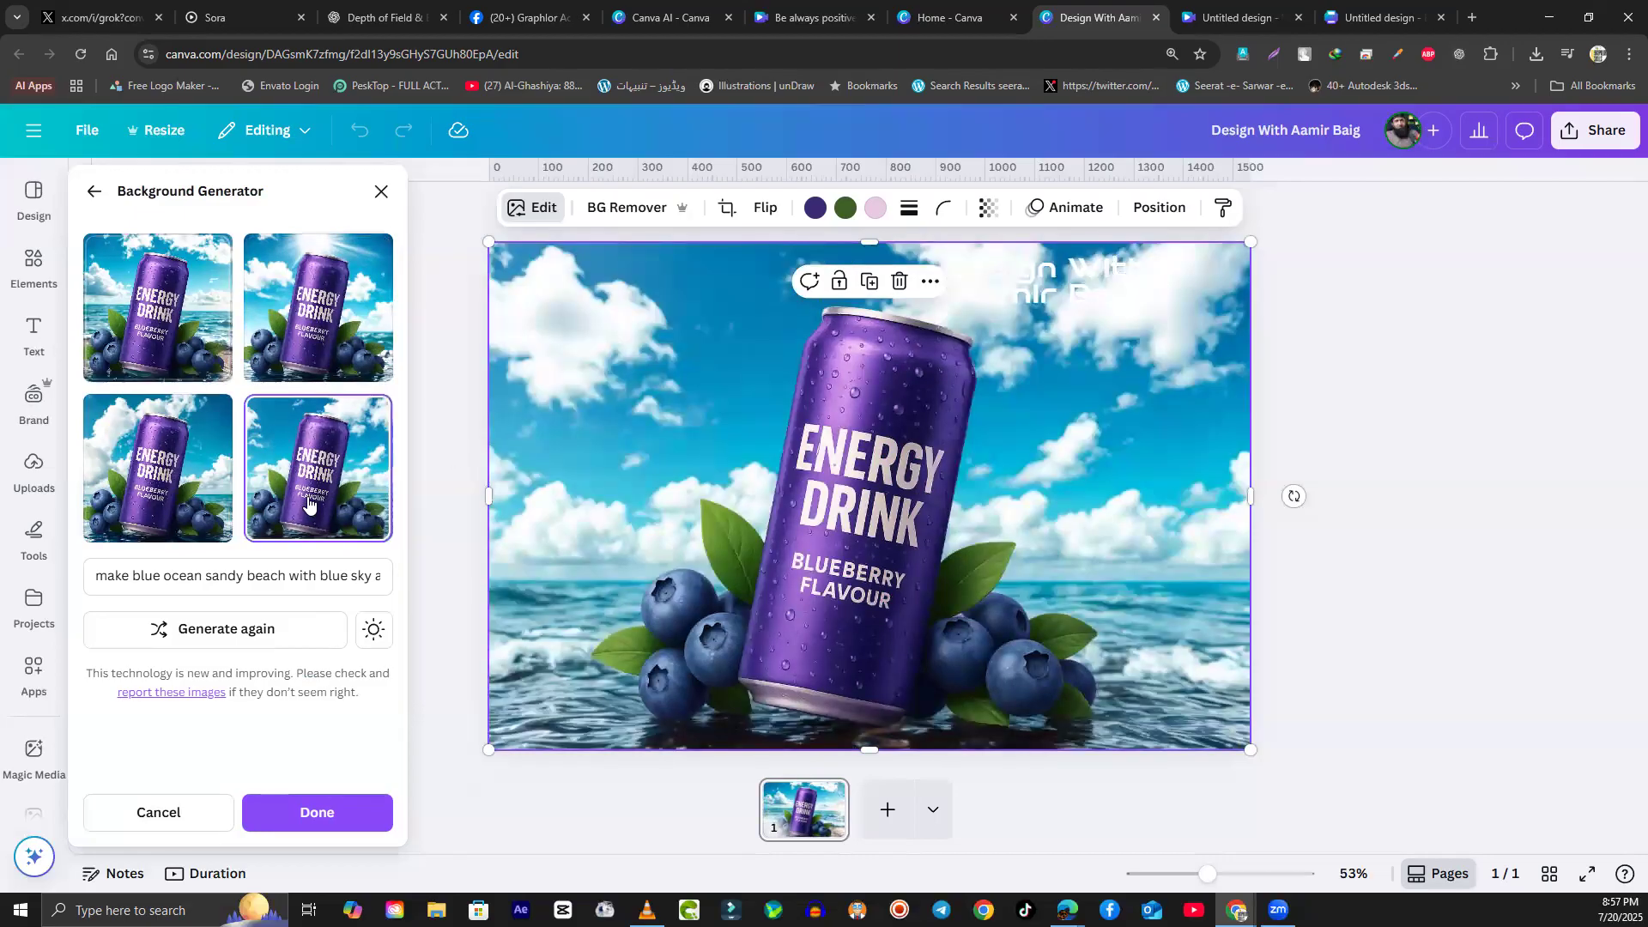
click(176, 497)
click(324, 354)
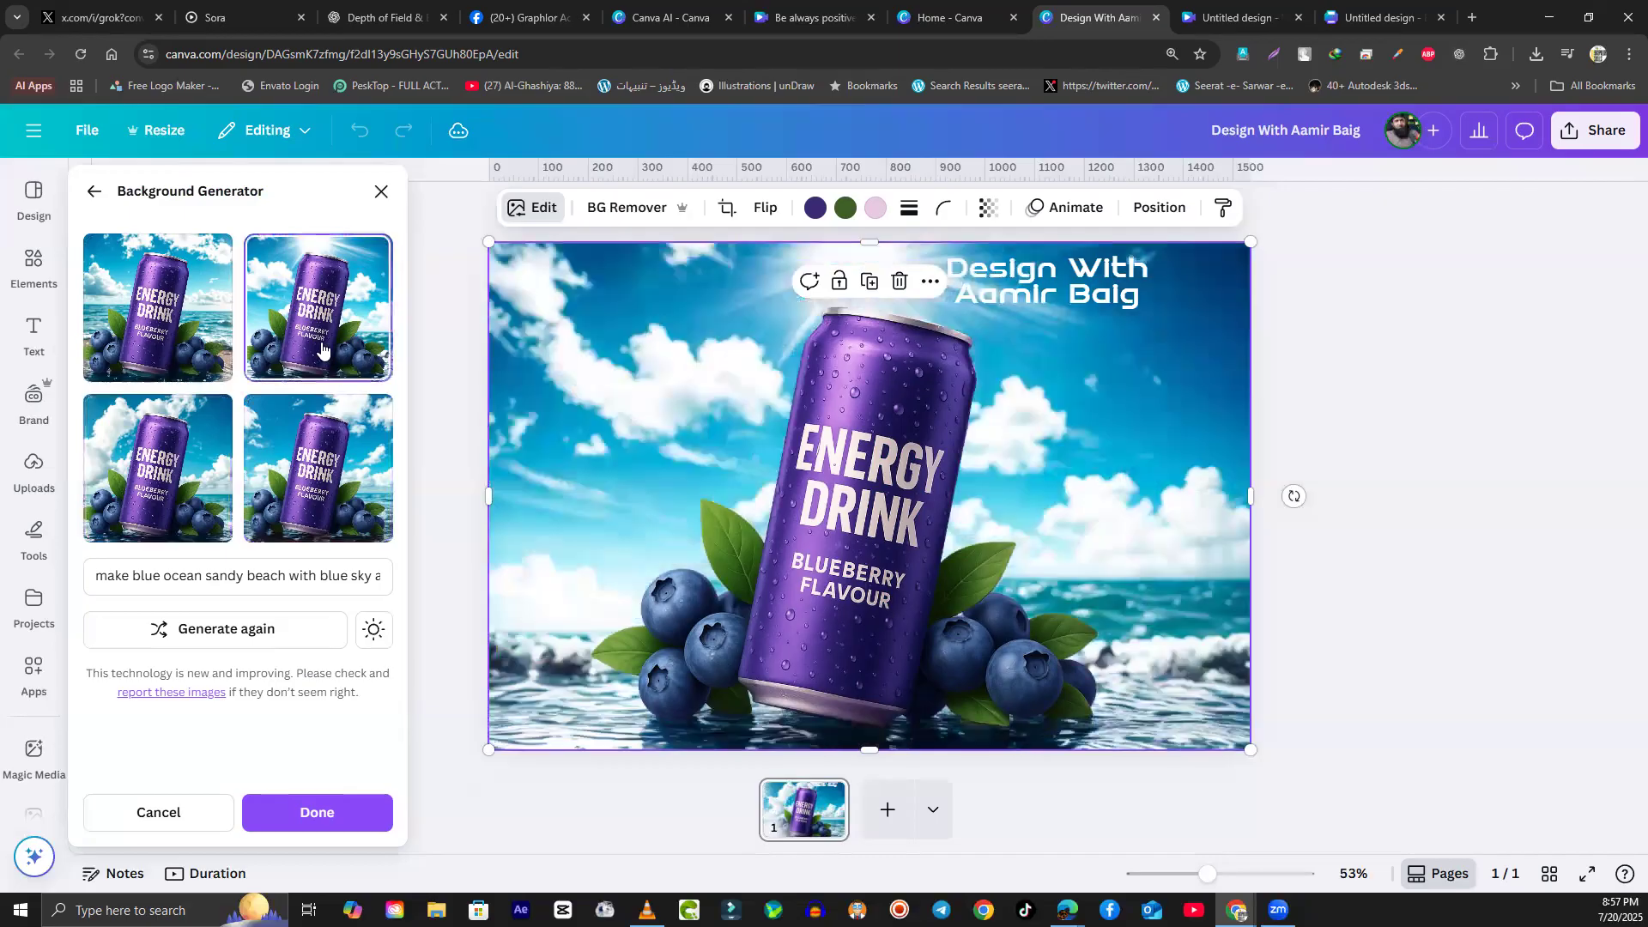
click(341, 481)
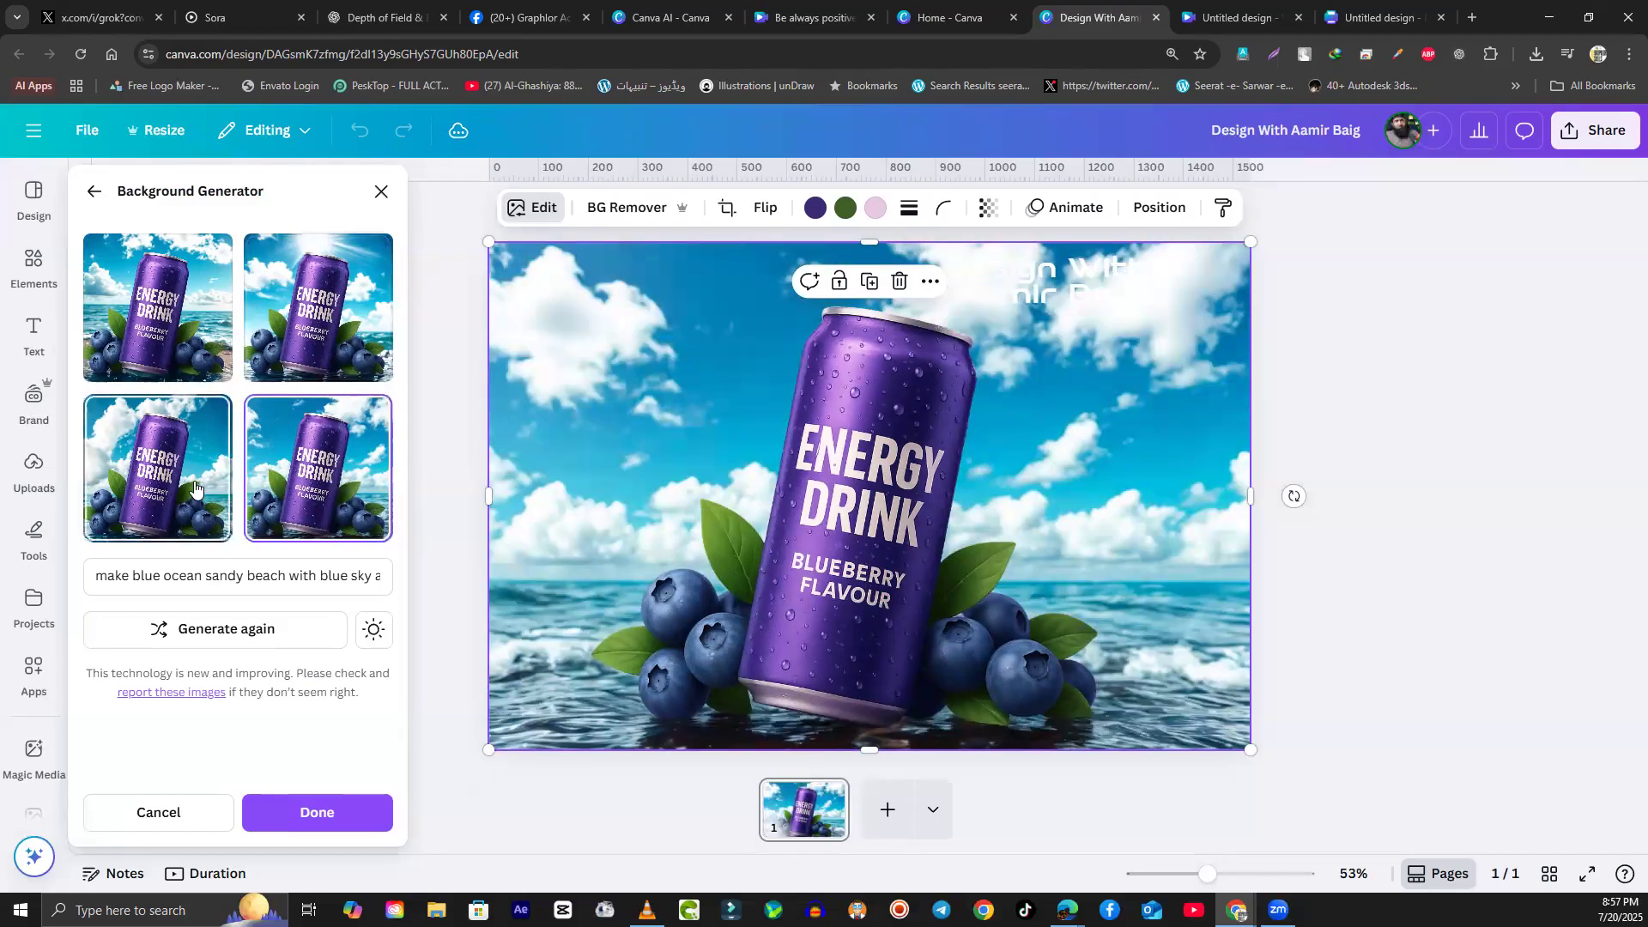
click(157, 477)
click(310, 463)
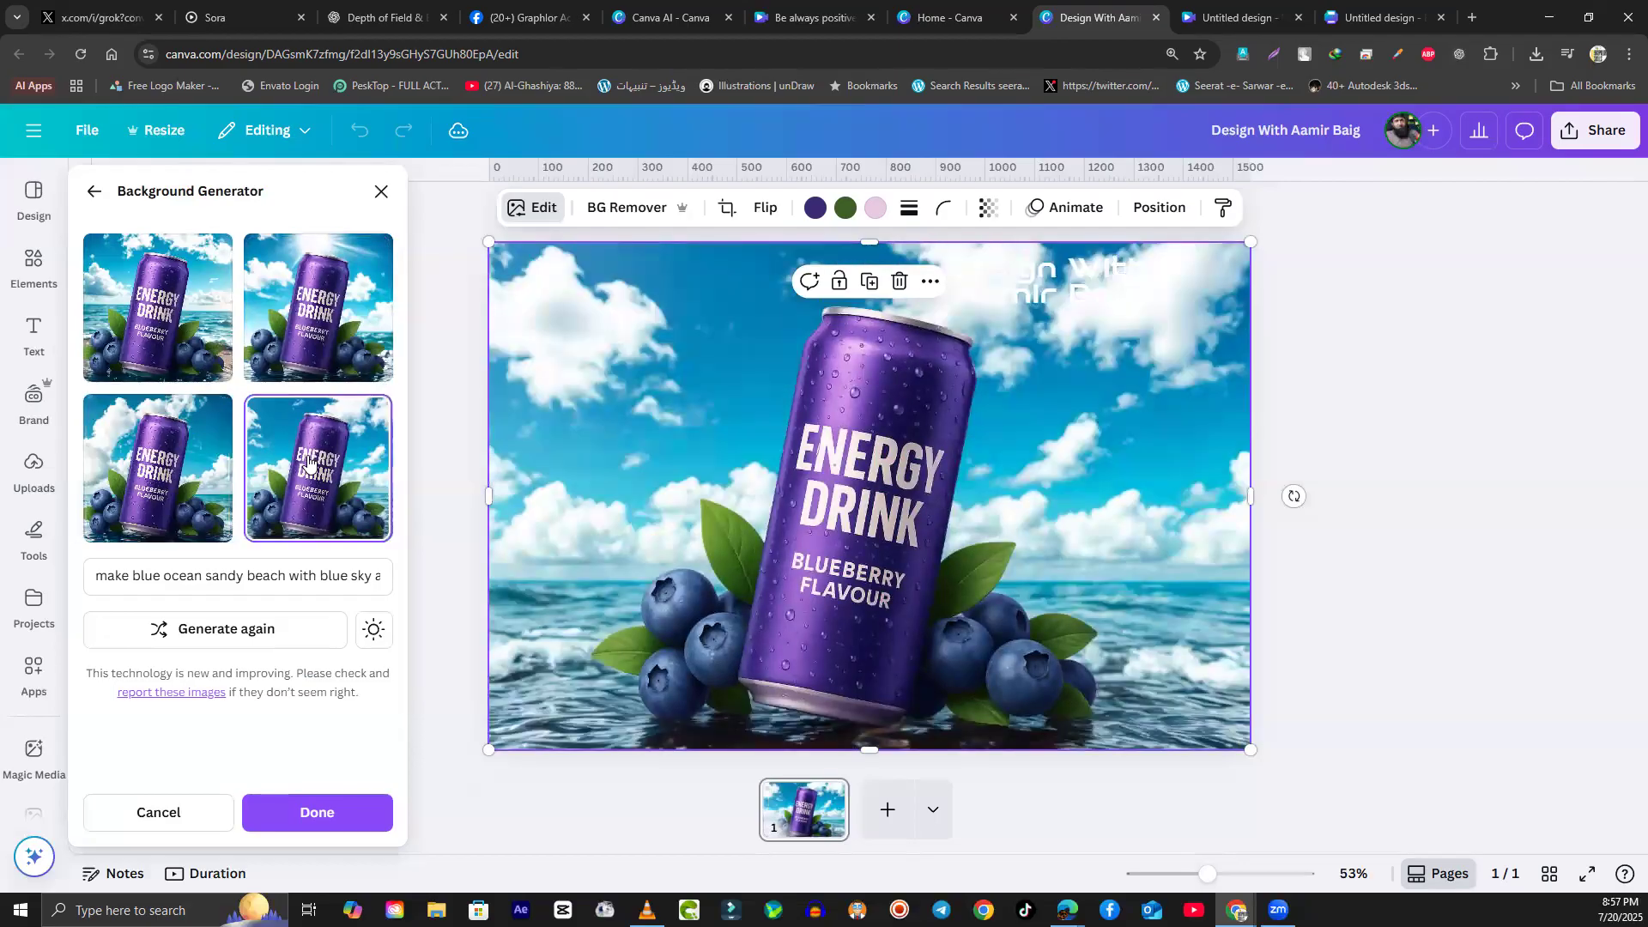
click(328, 344)
click(185, 352)
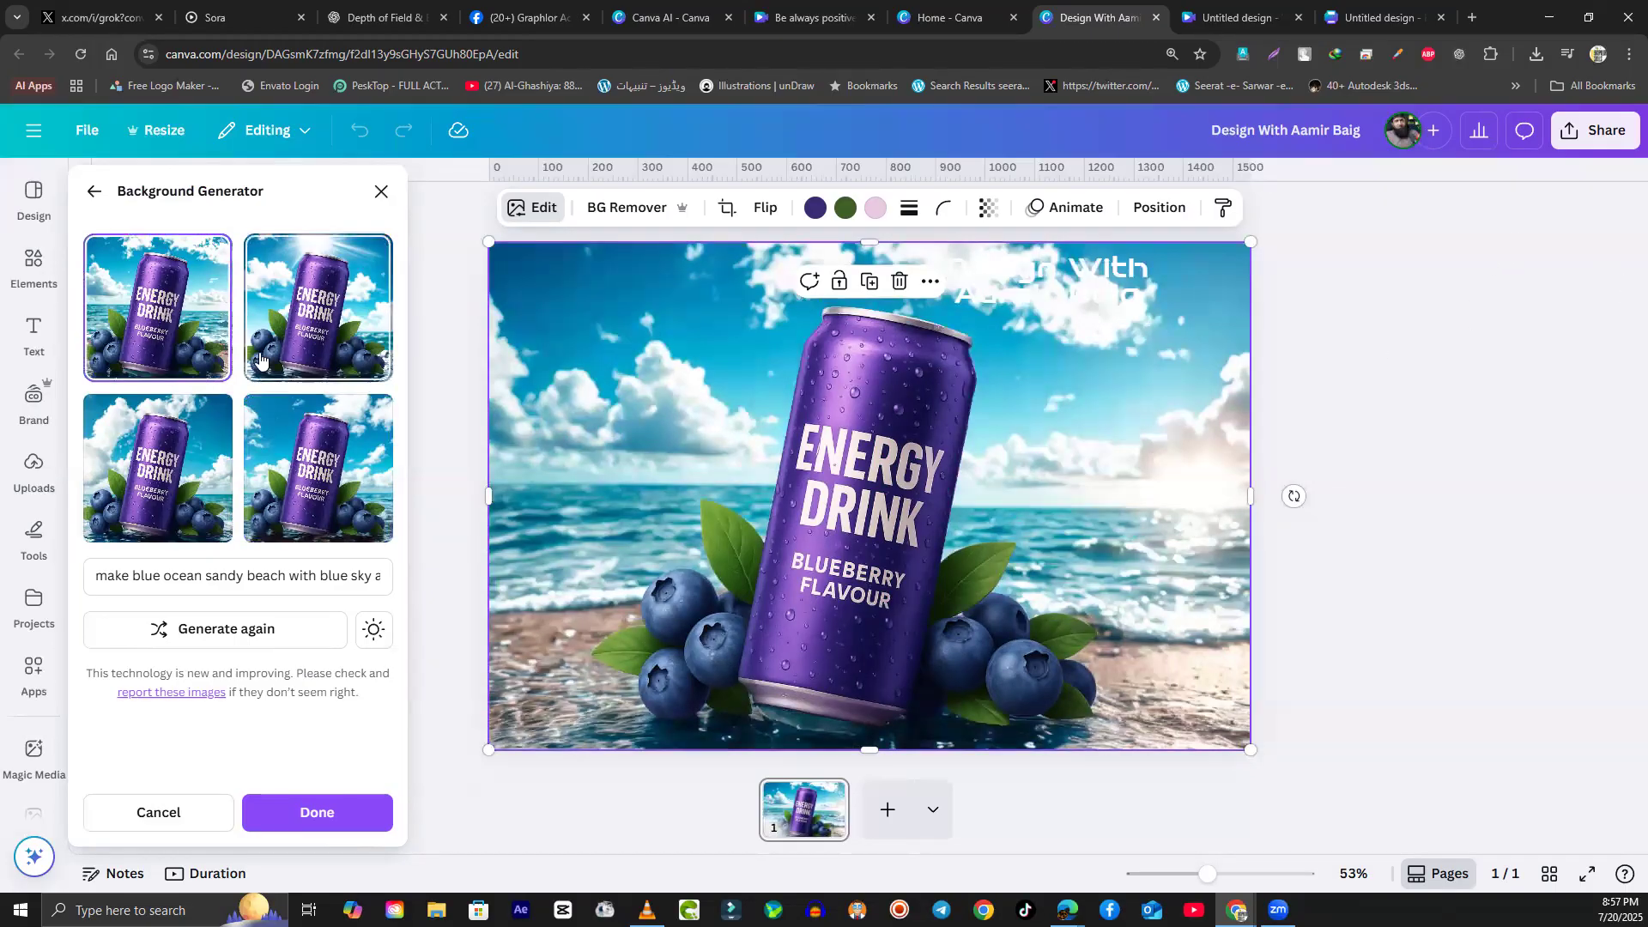
click(353, 315)
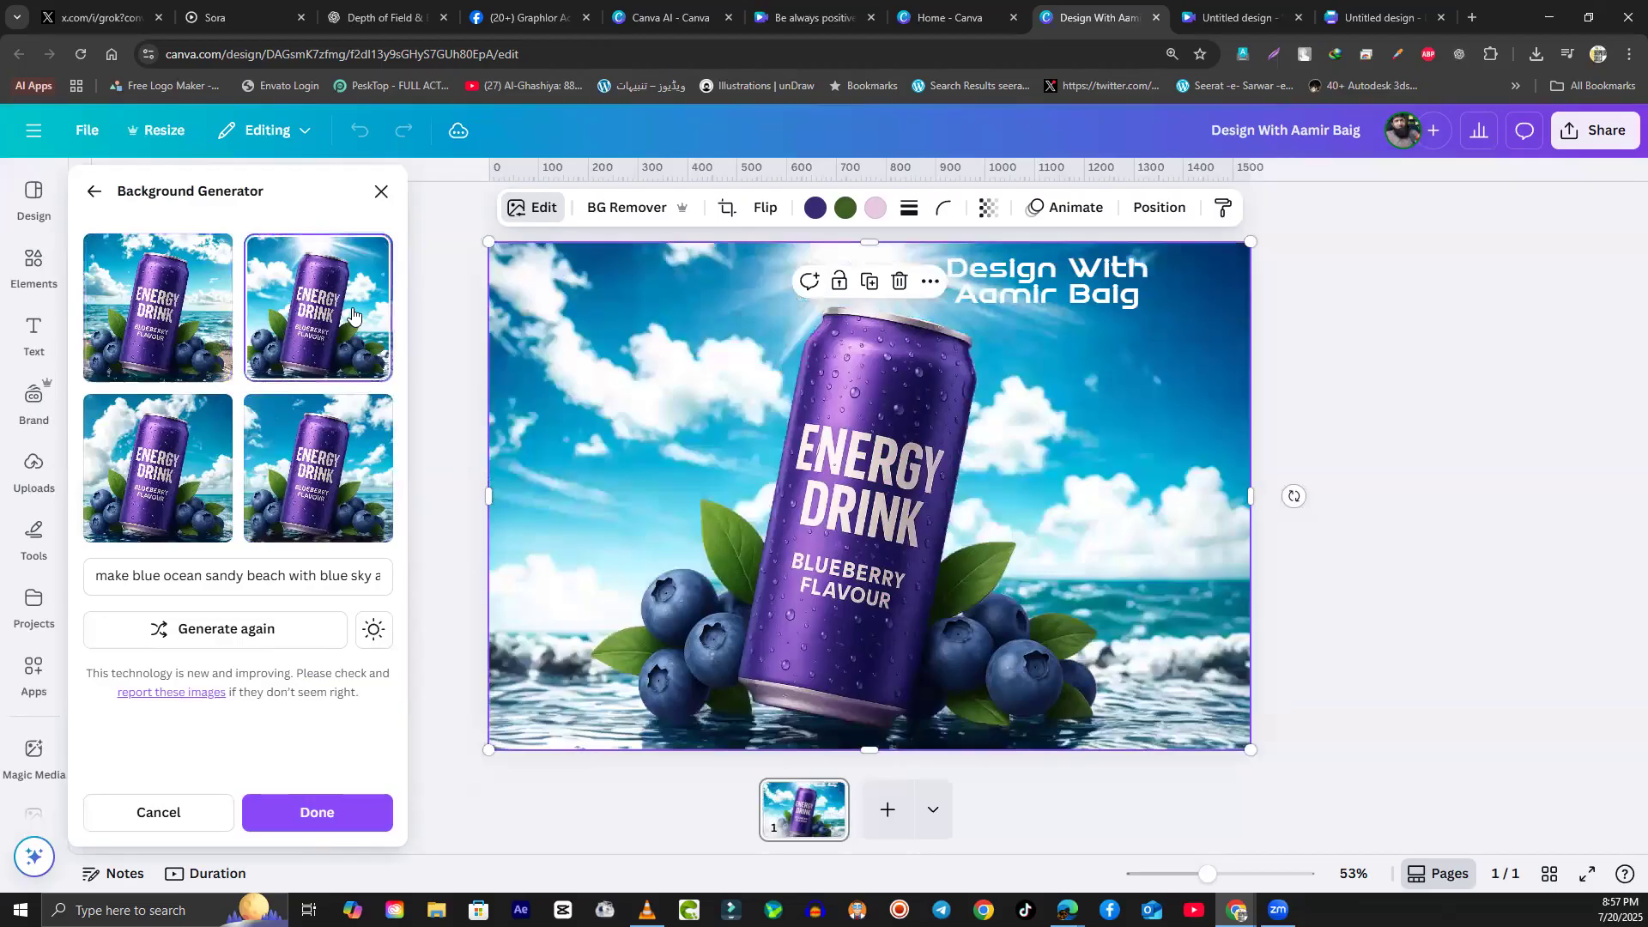
click(348, 438)
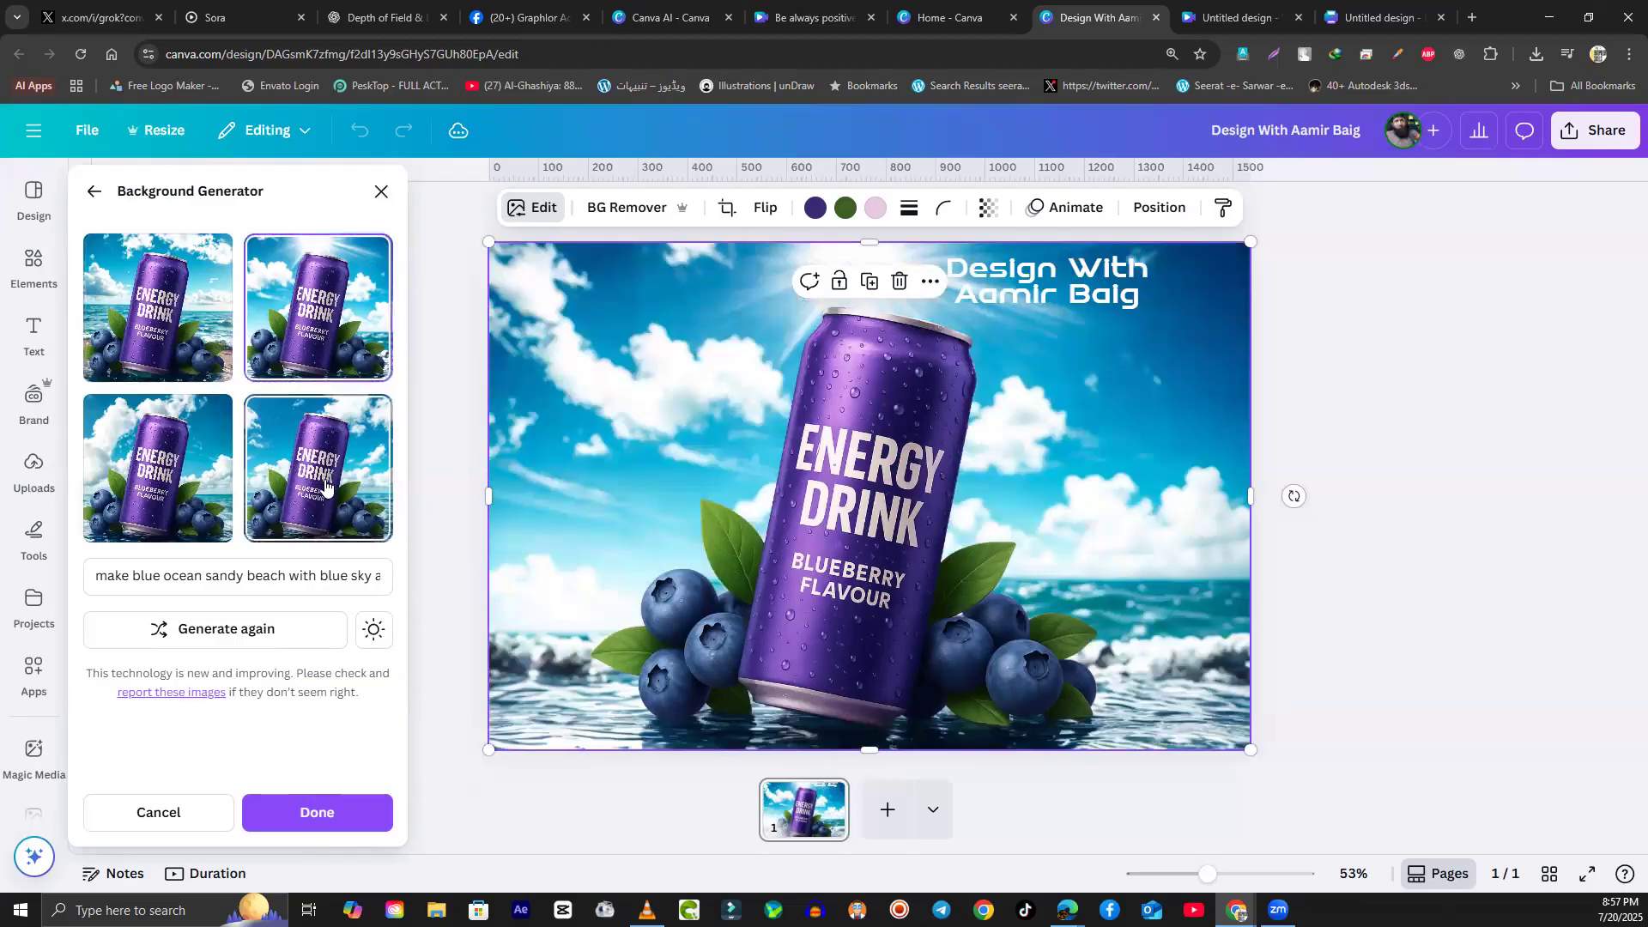
click(220, 487)
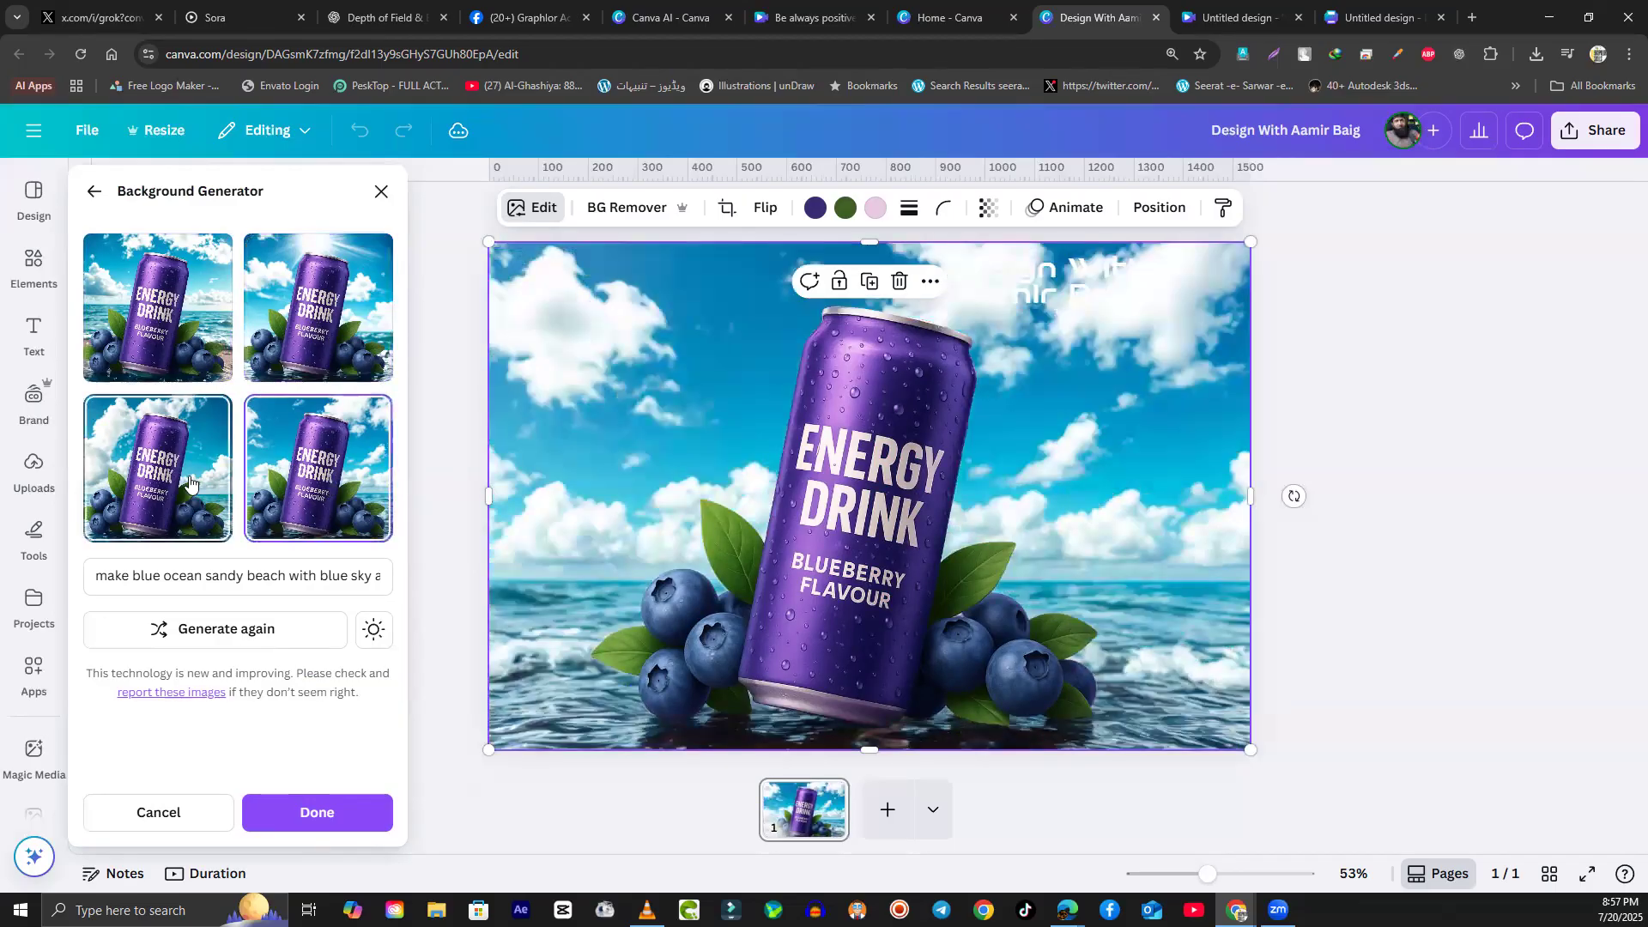
click(177, 333)
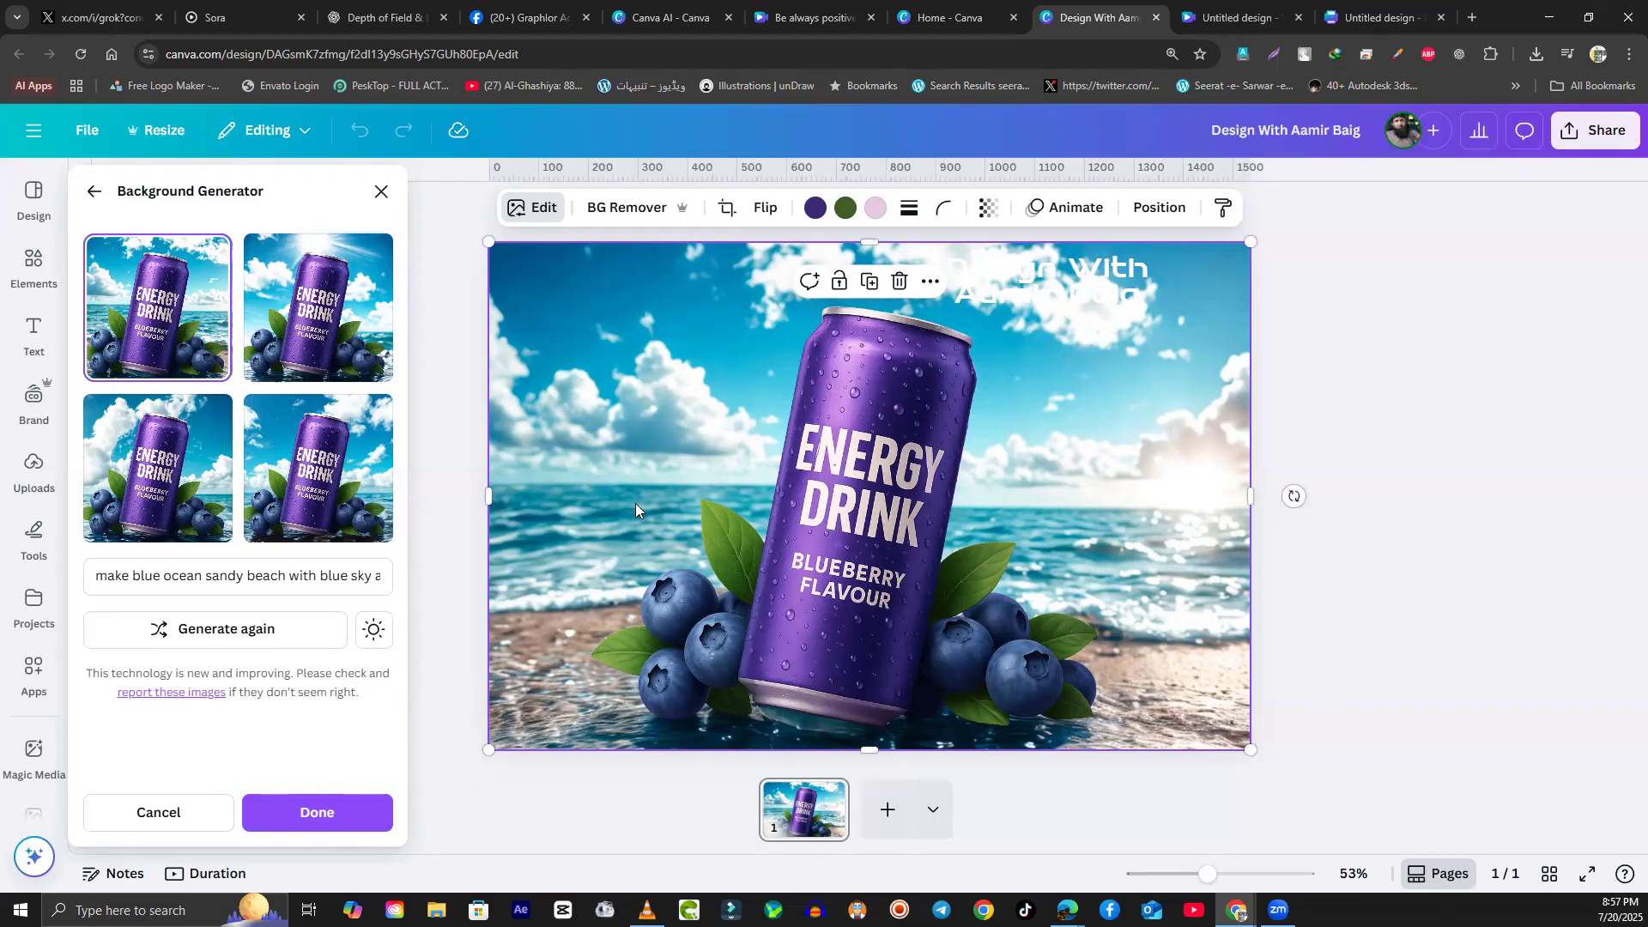
click(319, 333)
click(327, 474)
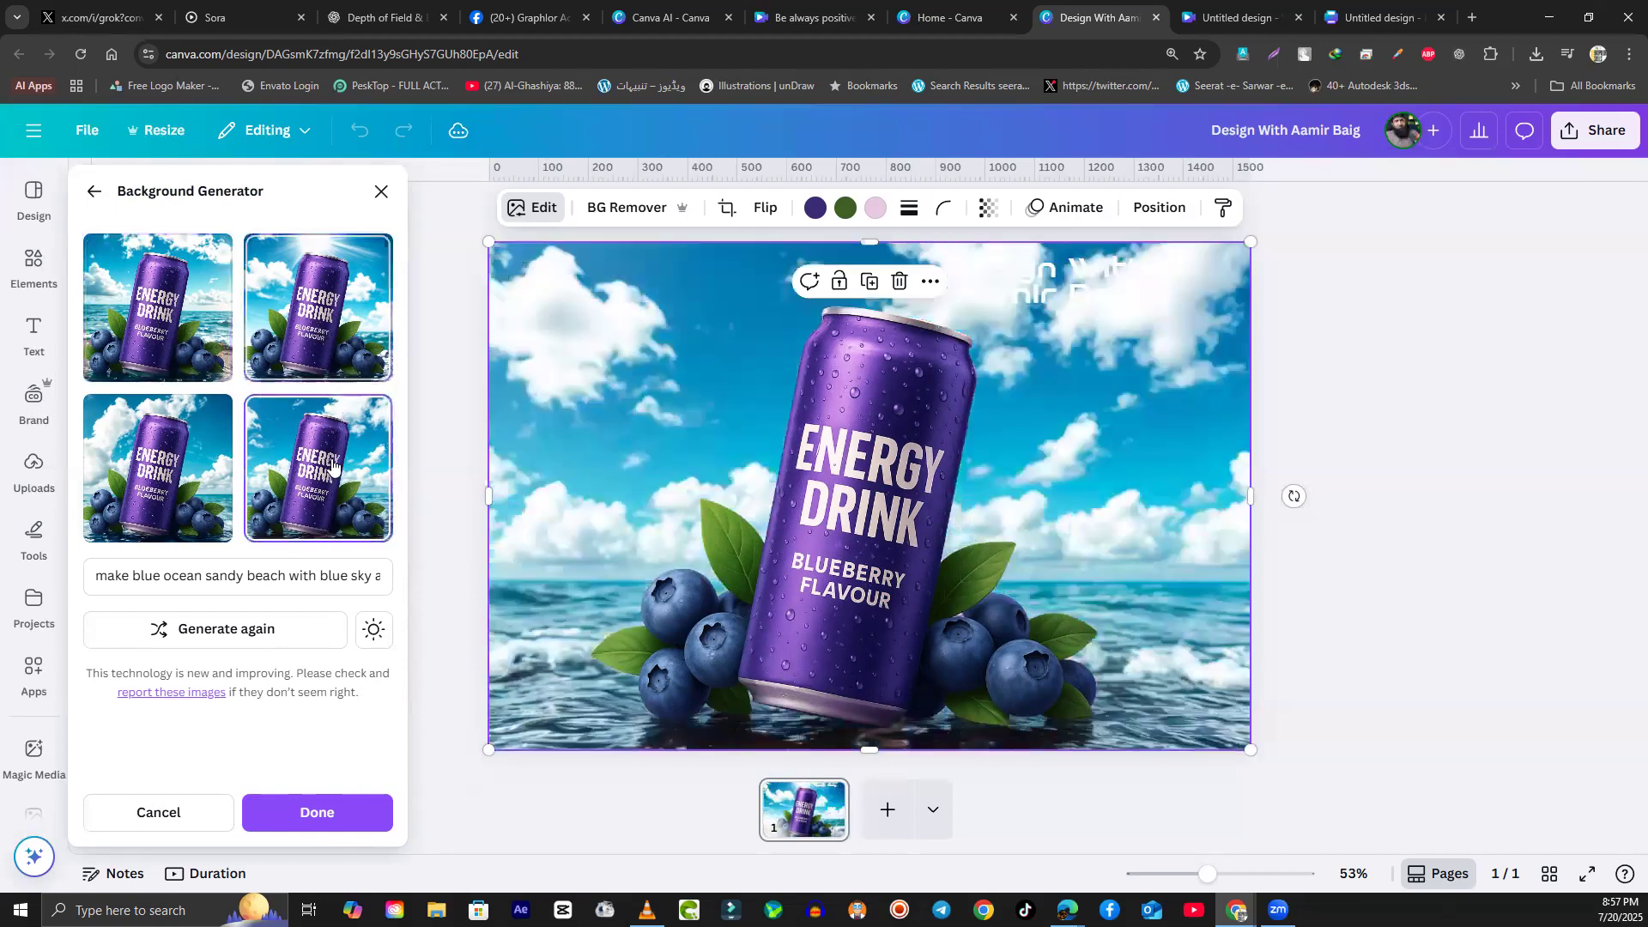
click(155, 506)
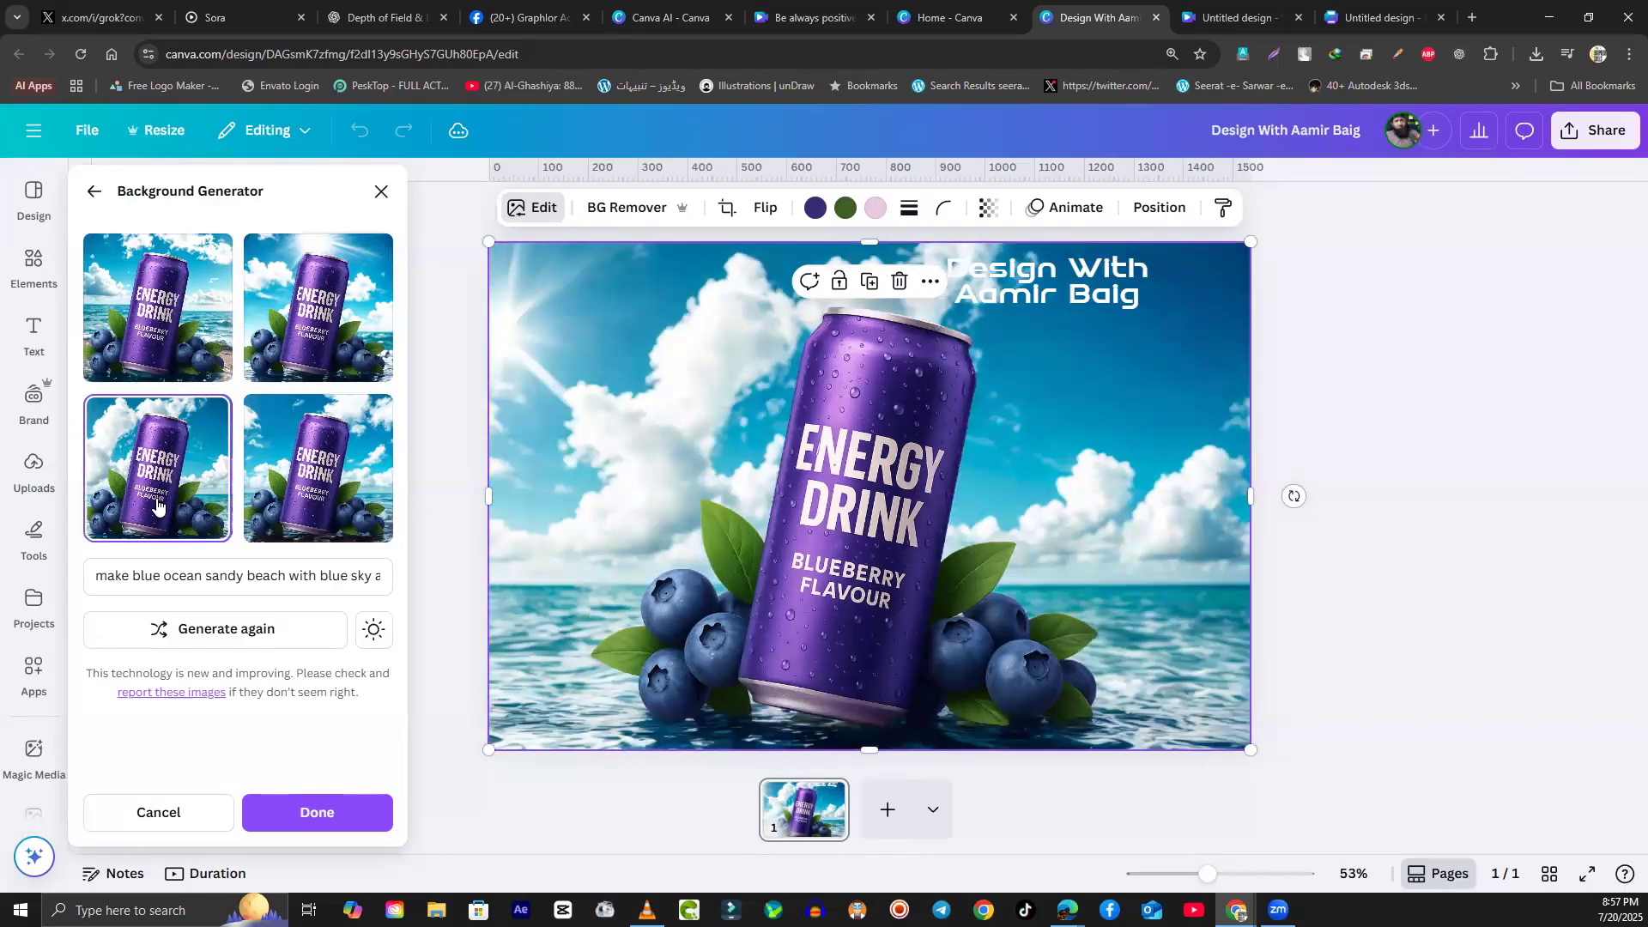
click(357, 479)
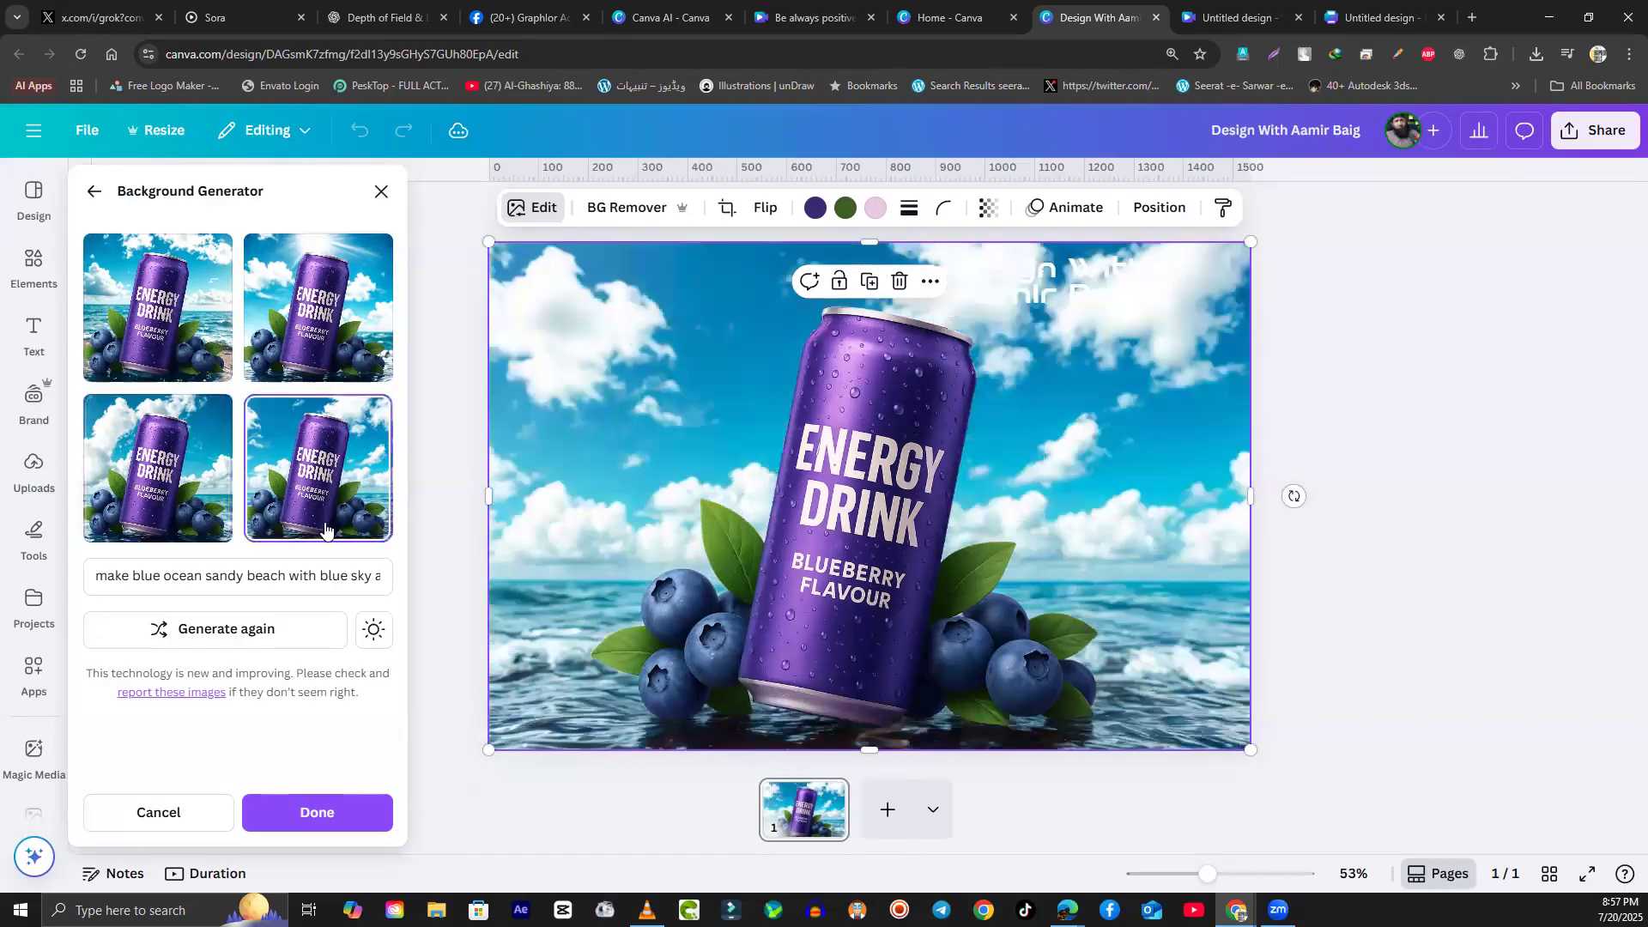
click(191, 508)
click(183, 342)
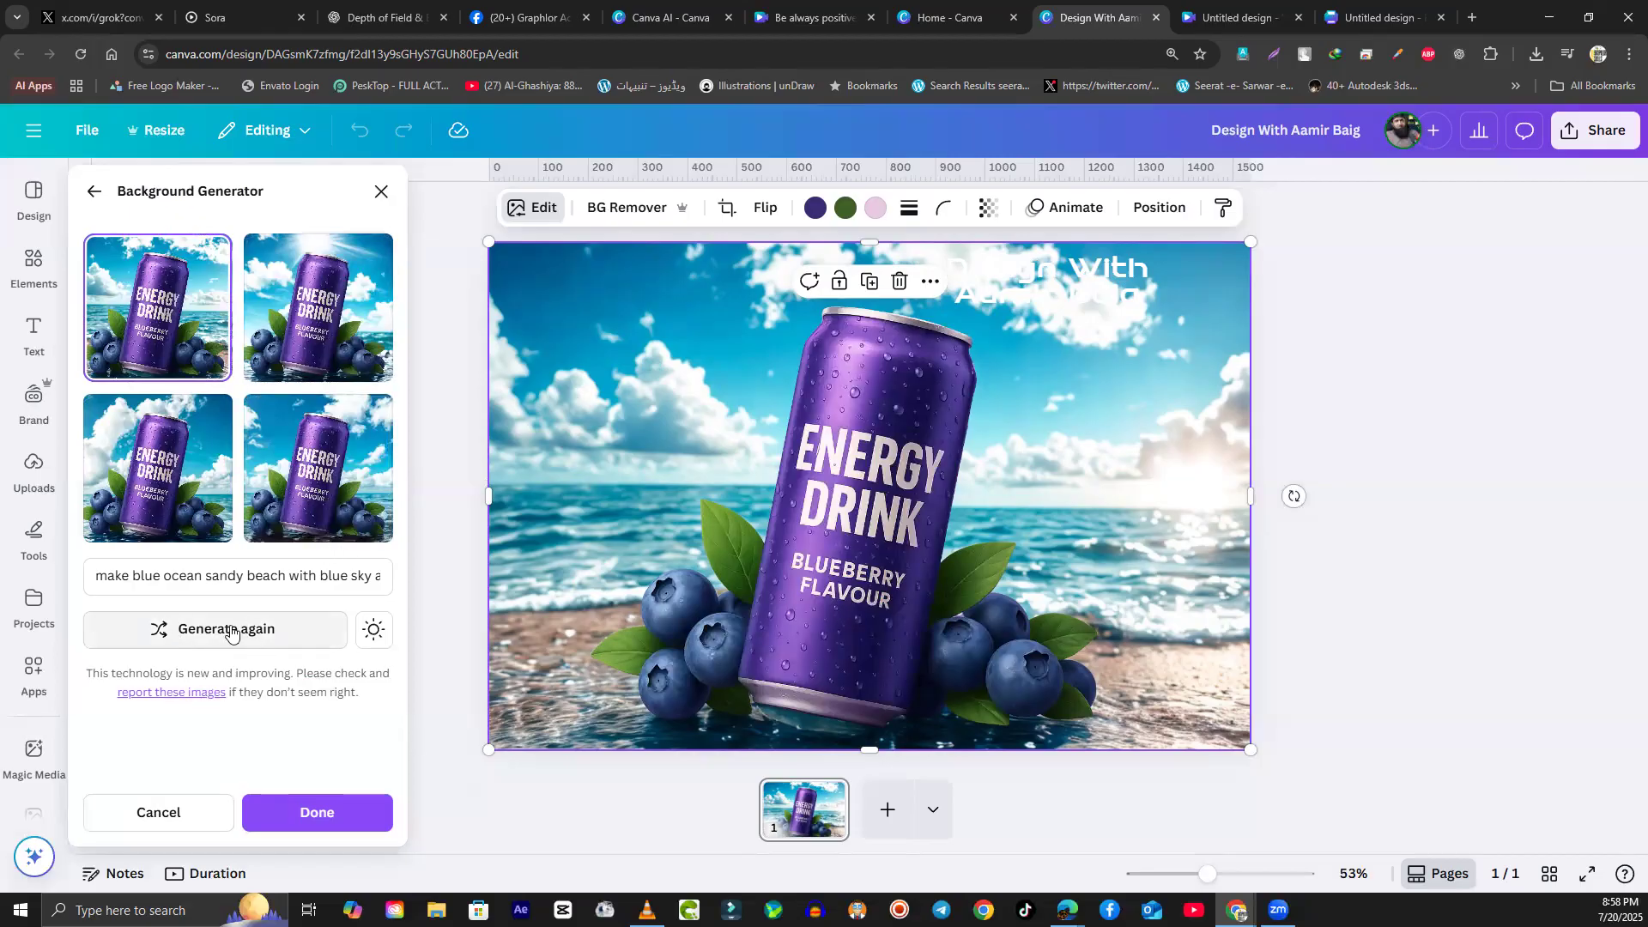
Step: Try the None, Balanced relight and Maximum relight options for matching the can to the scene, ending on Maximum relight
click(378, 629)
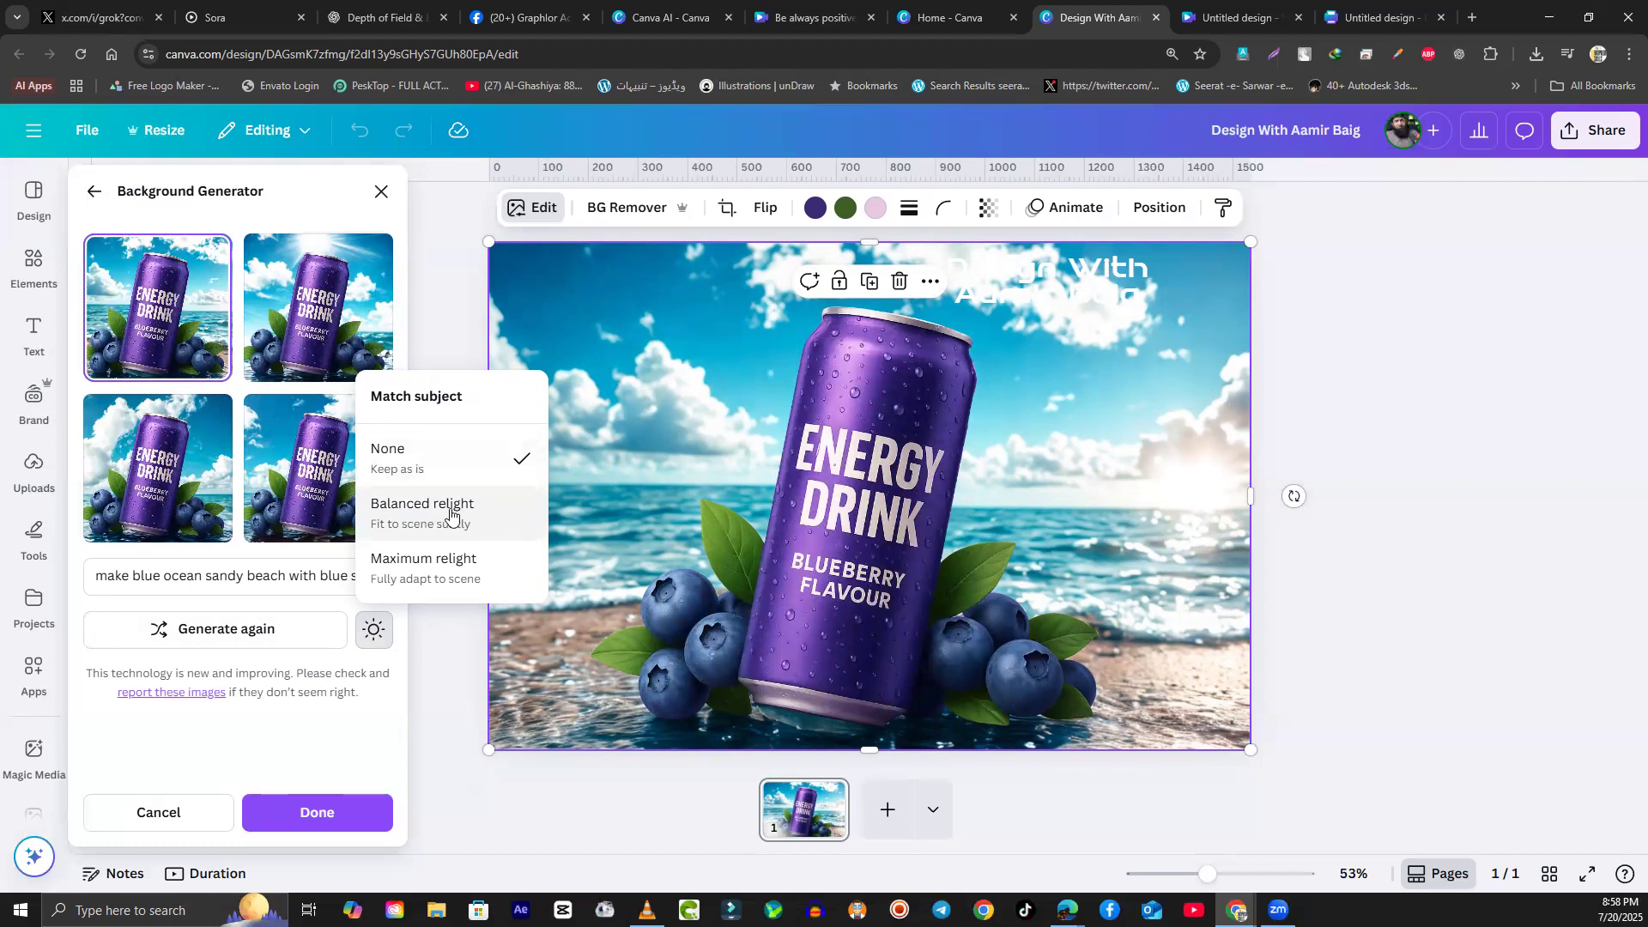
click(437, 582)
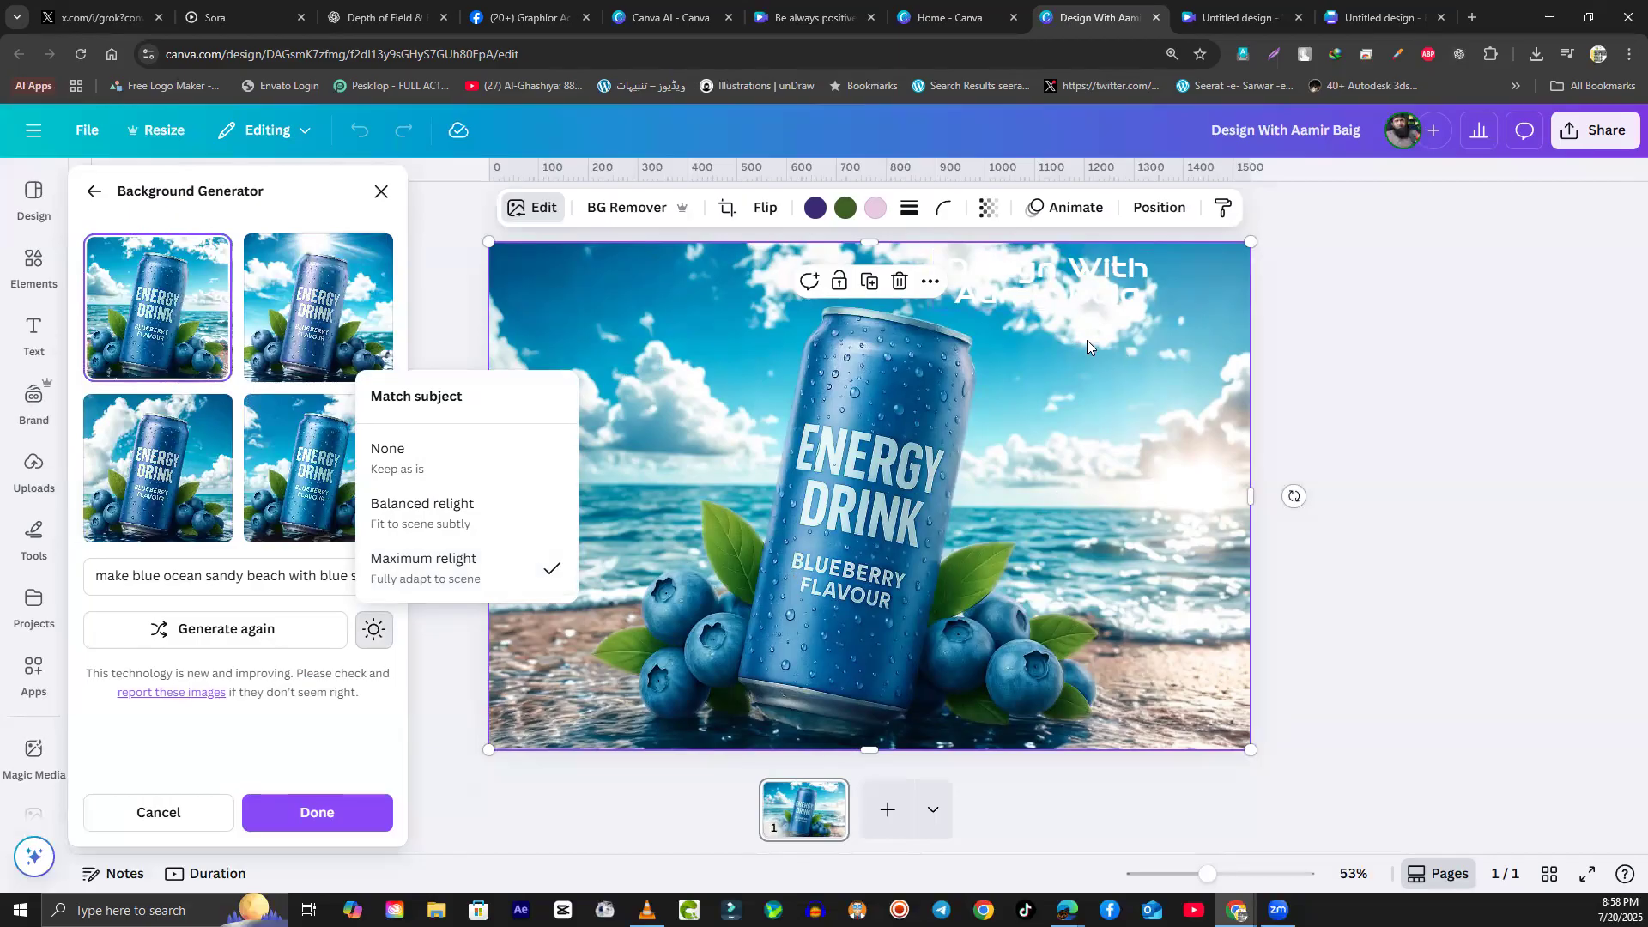
click(455, 523)
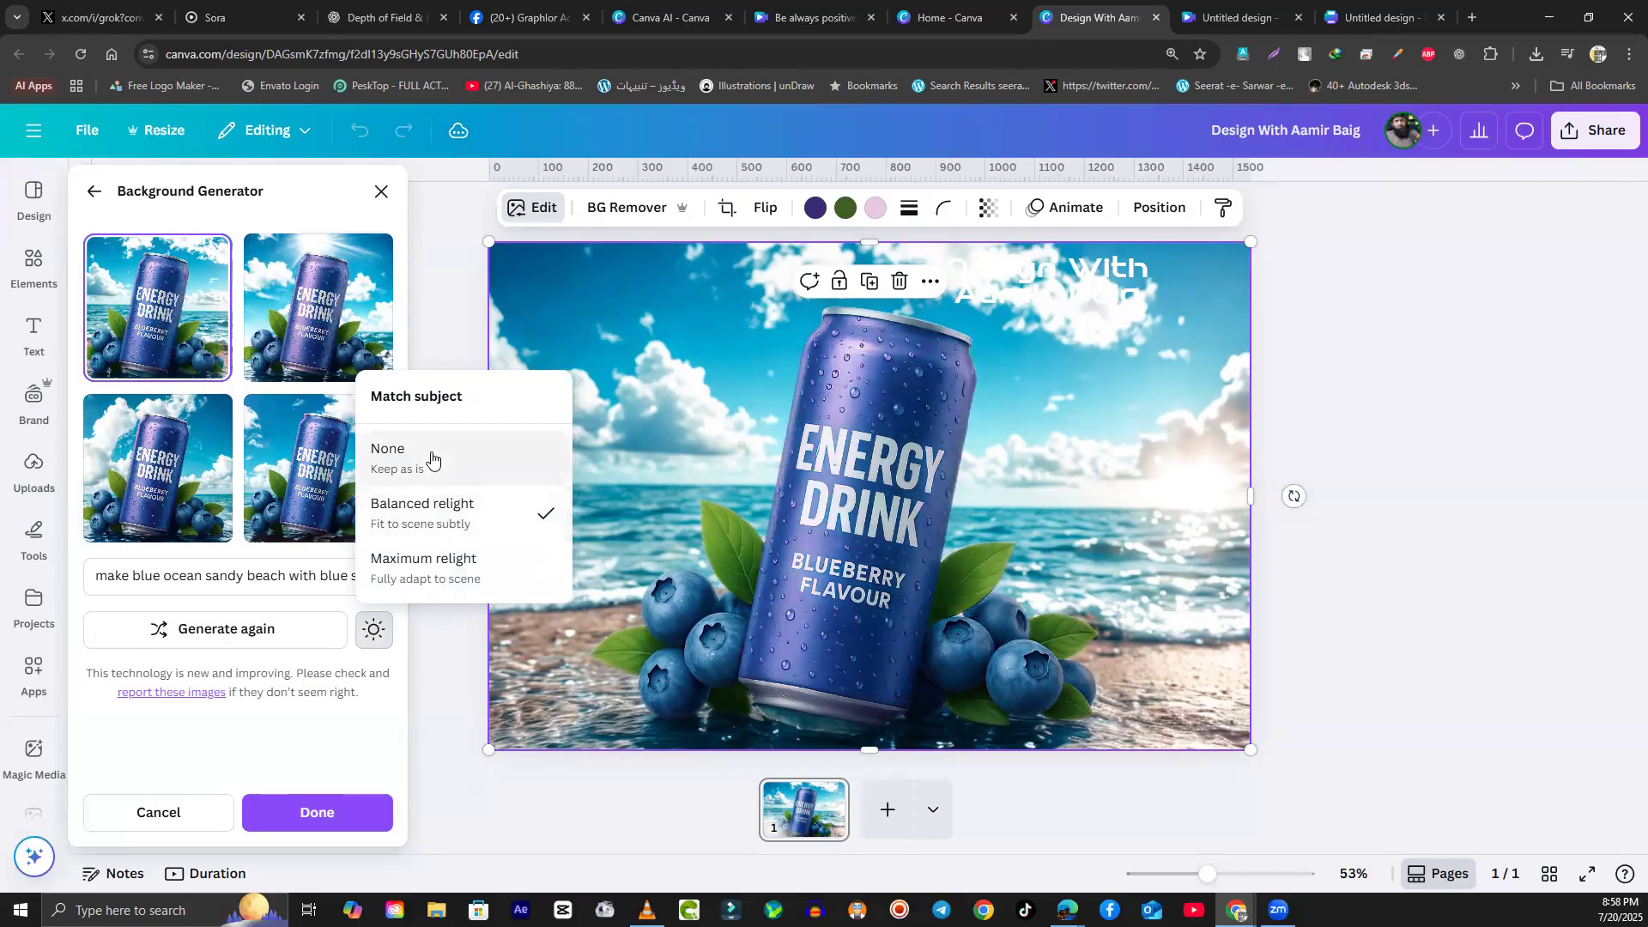
click(432, 457)
click(429, 508)
click(417, 450)
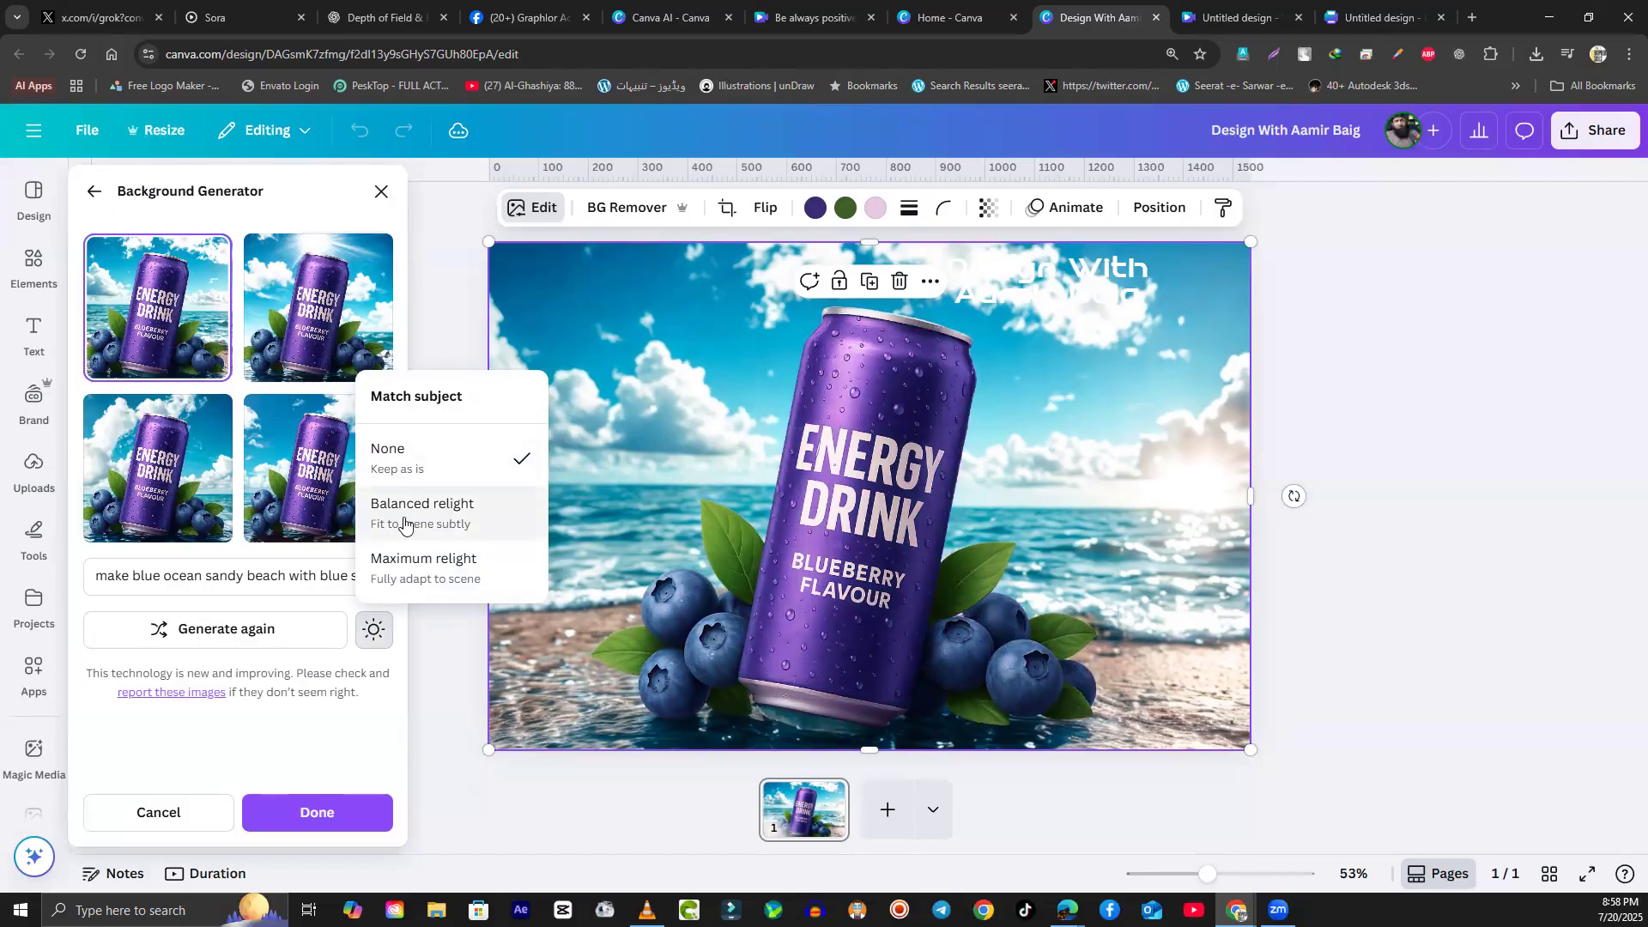
click(438, 521)
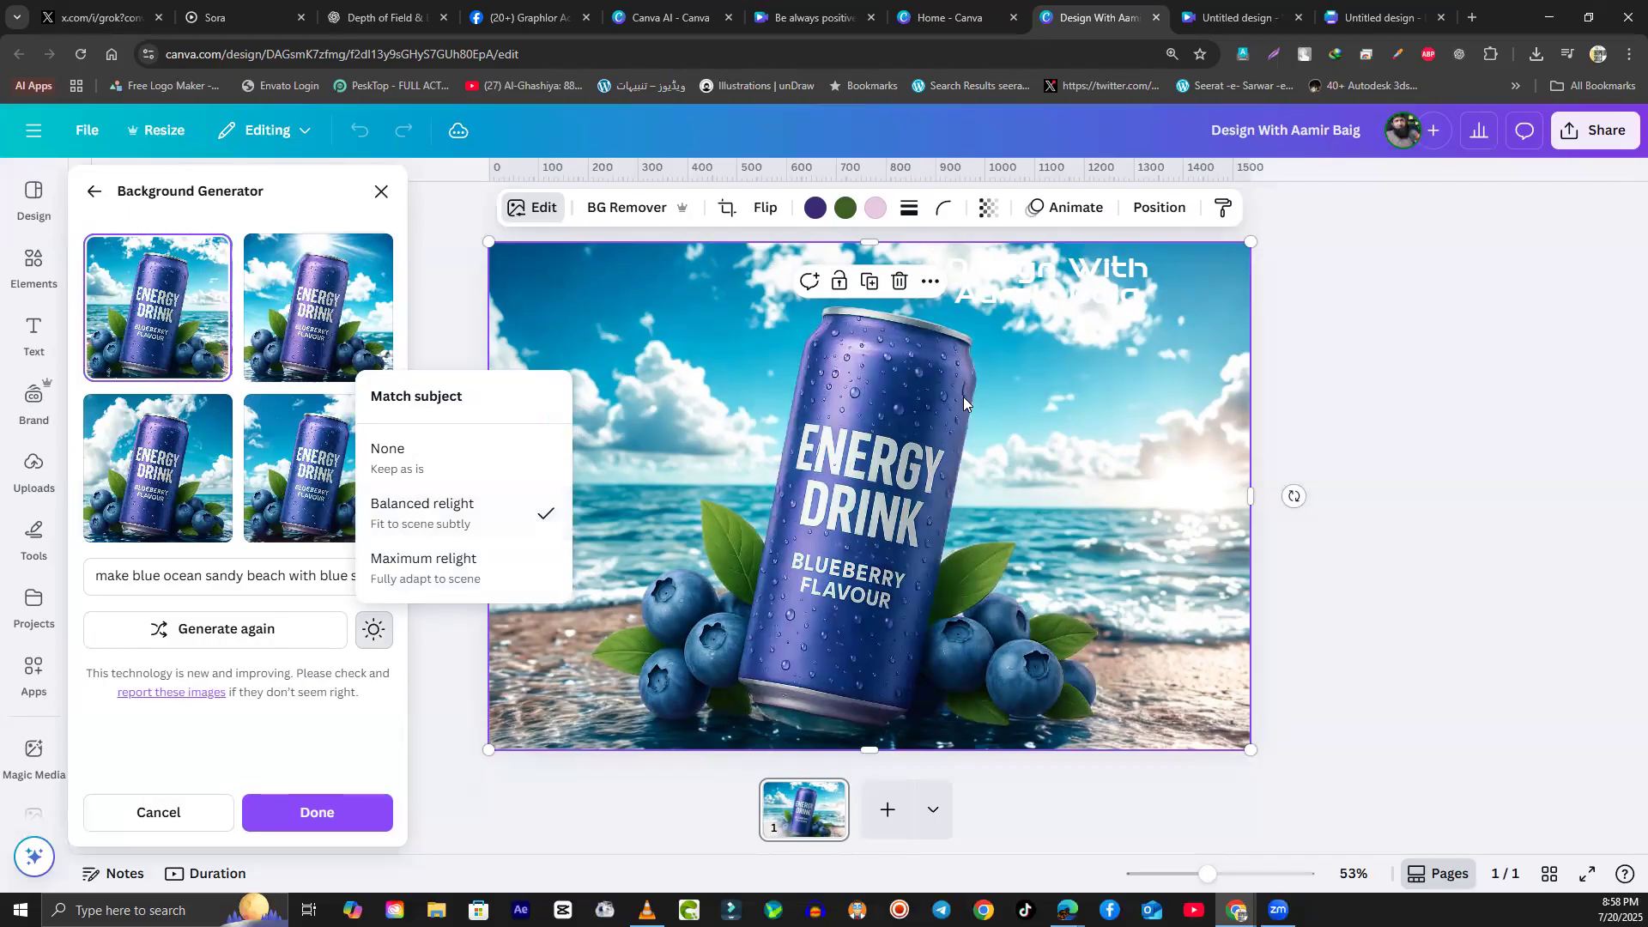
click(419, 574)
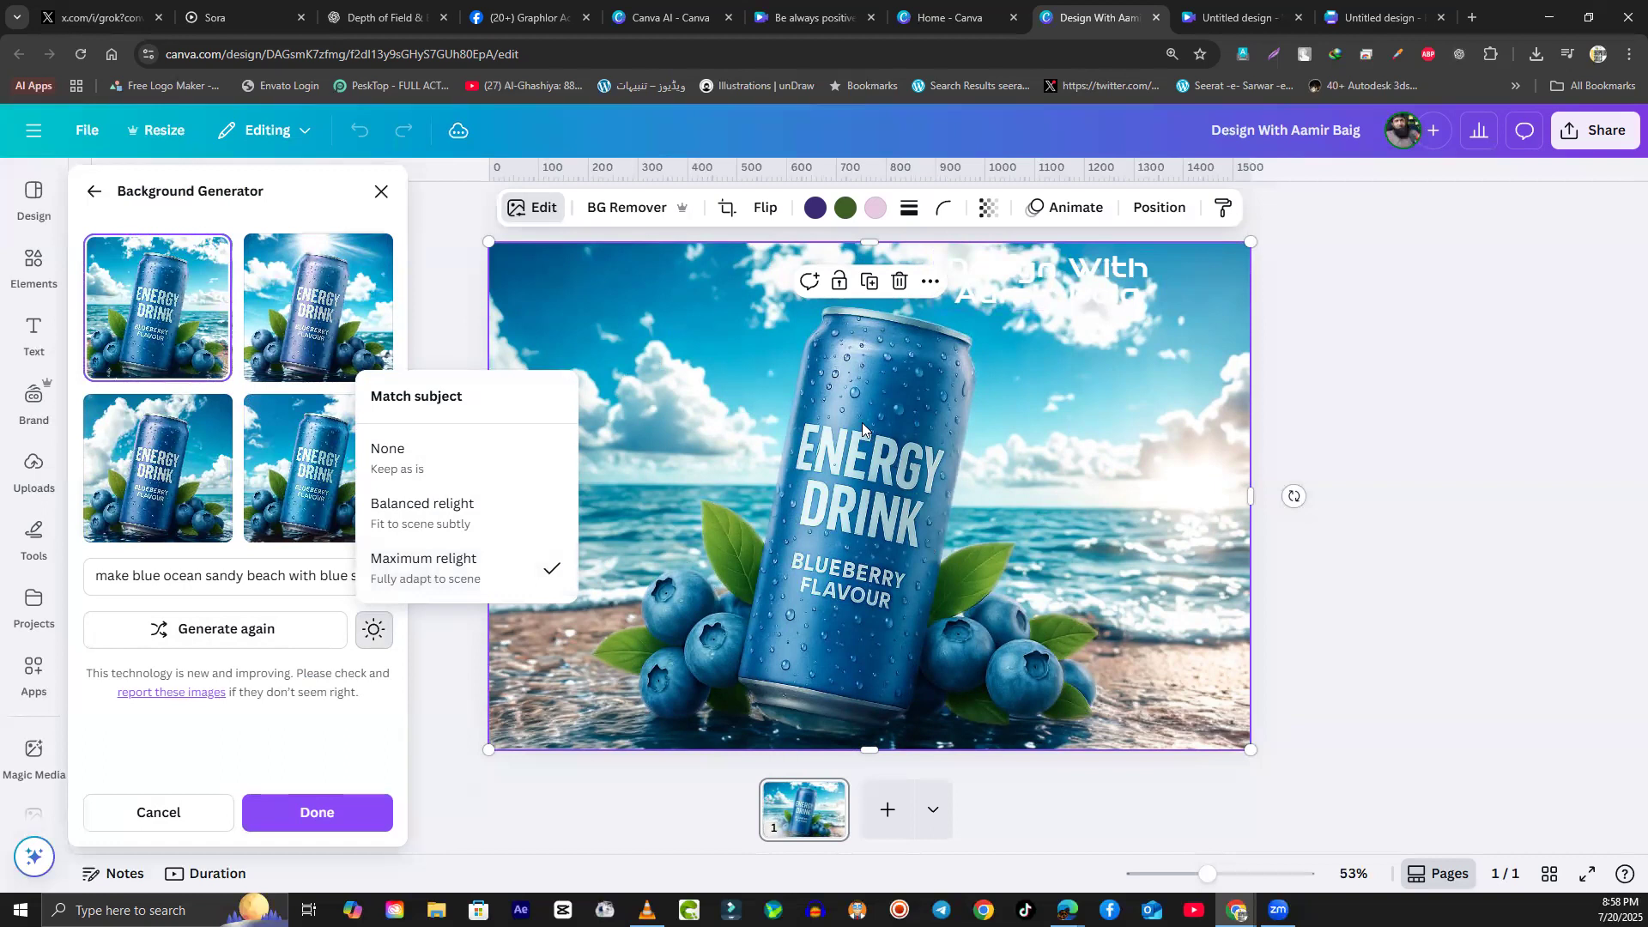
click(707, 345)
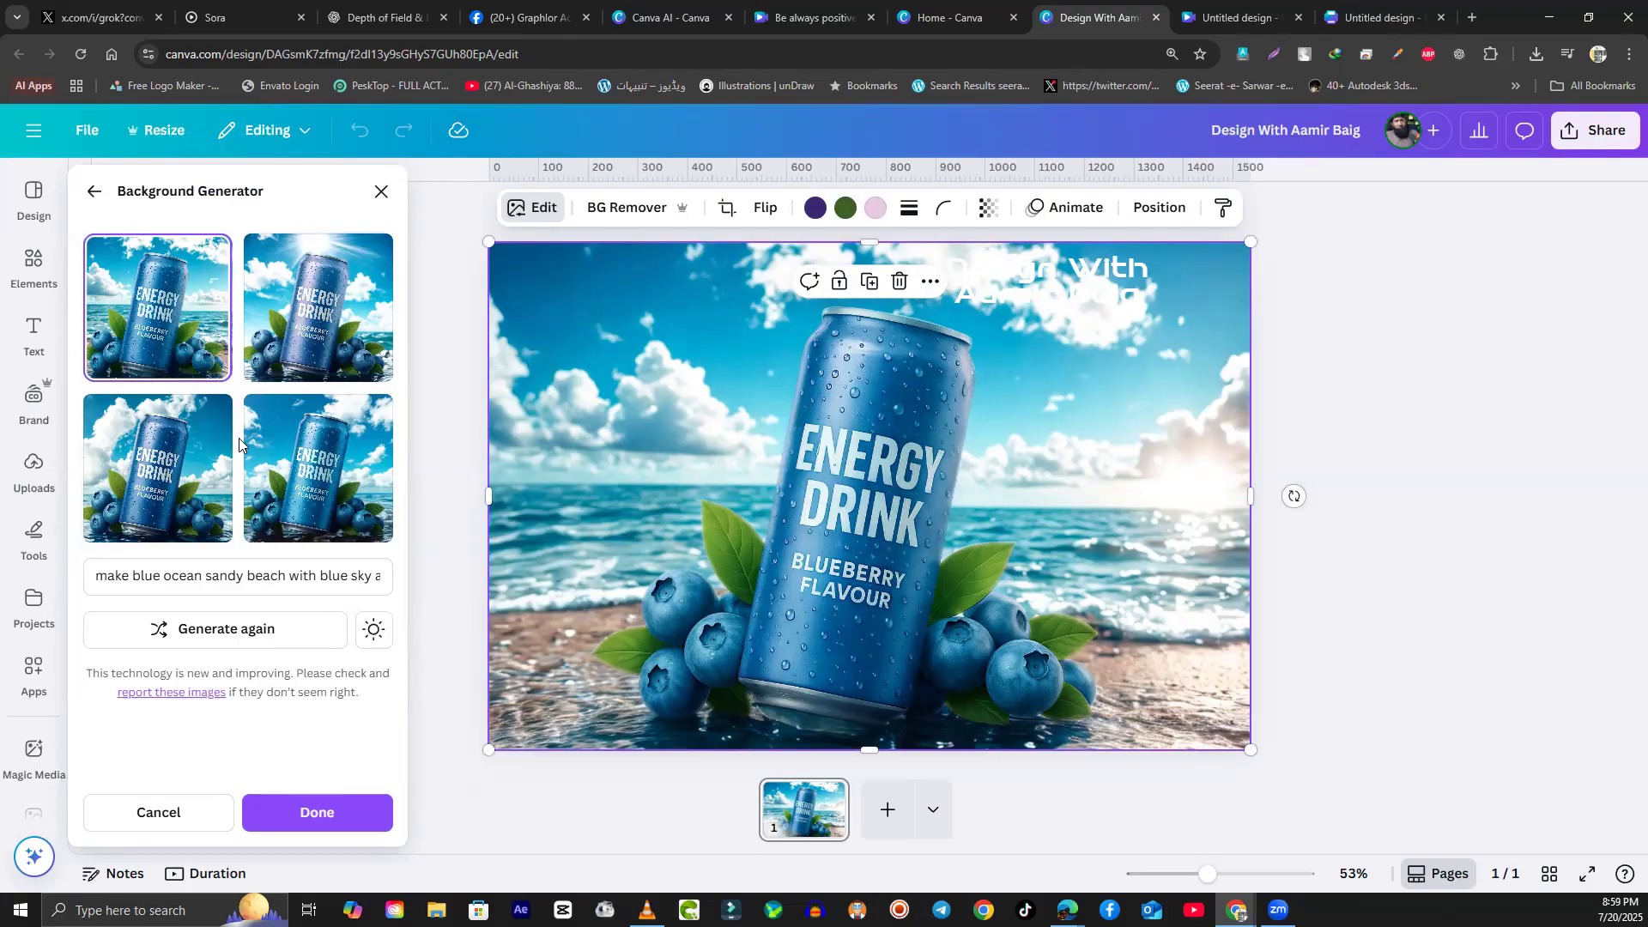
Step: Preview other background variants with Maximum relight and return to the sandy shore version
click(283, 481)
click(129, 483)
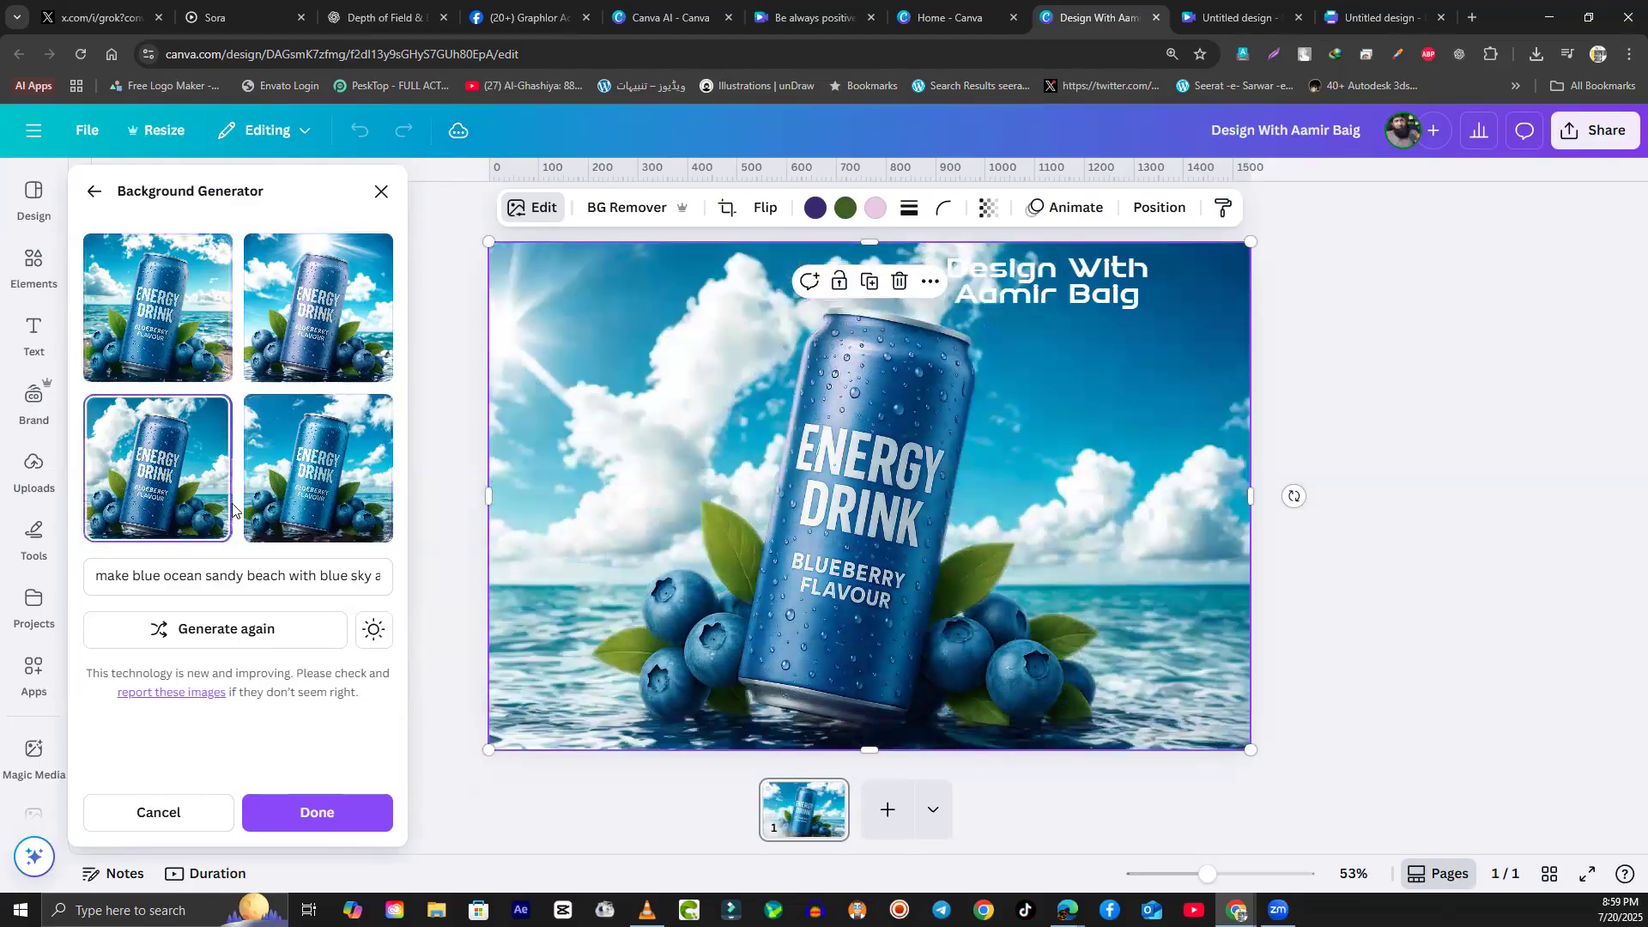
click(175, 314)
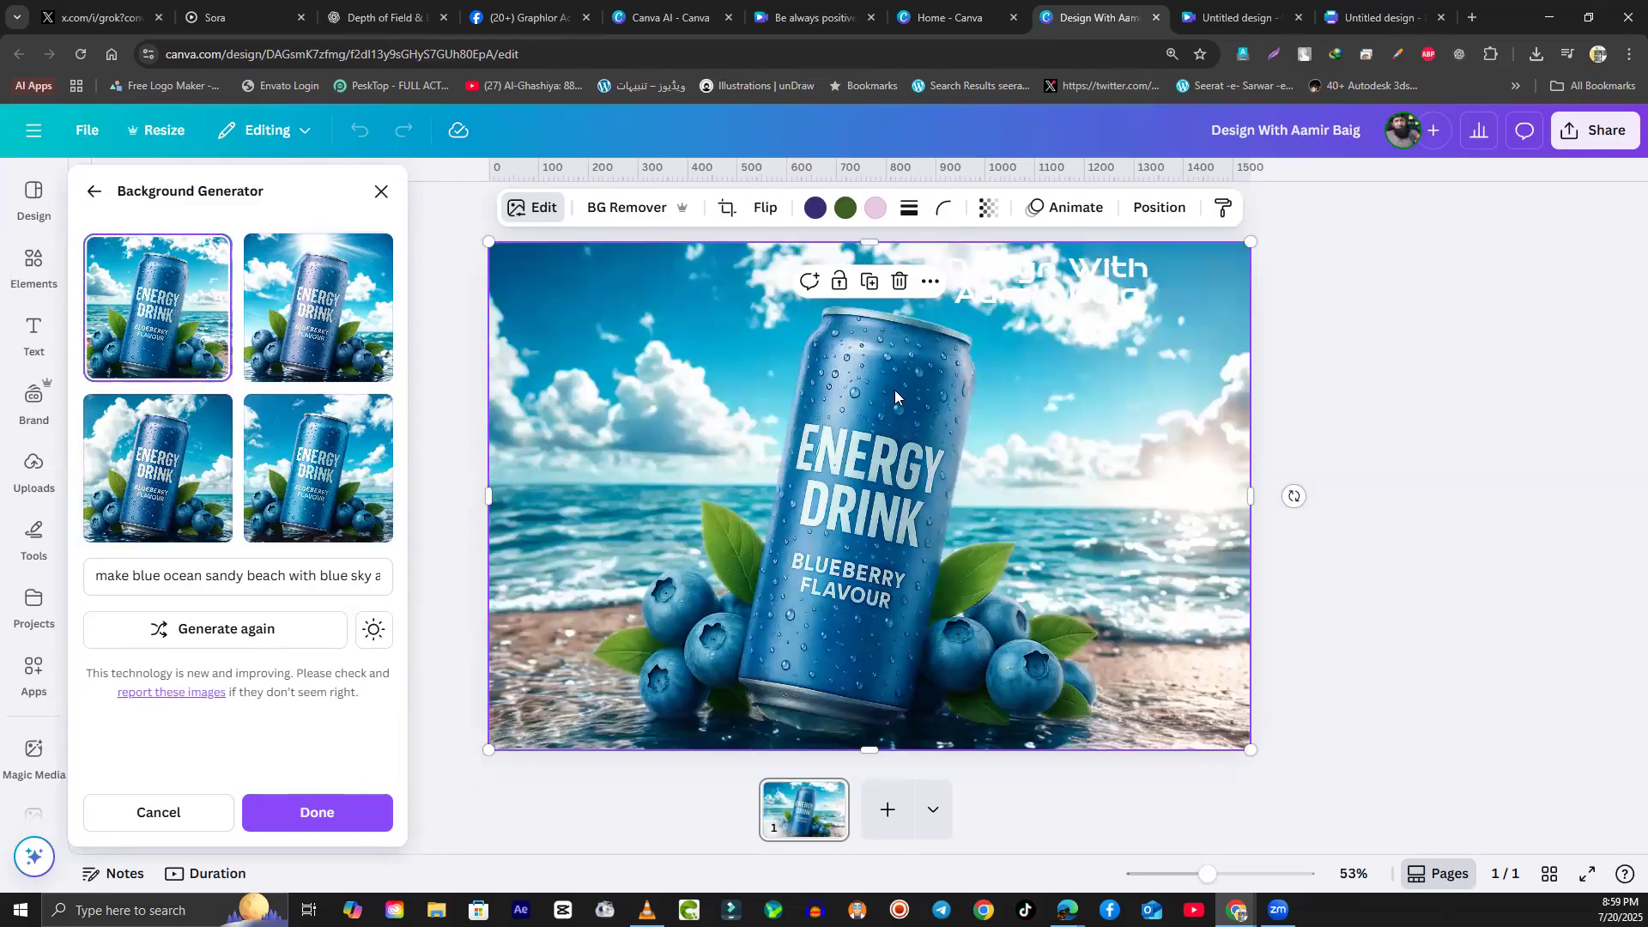
Step: Set the subject matching of the sandy shore version to Balanced relight
click(373, 629)
click(427, 512)
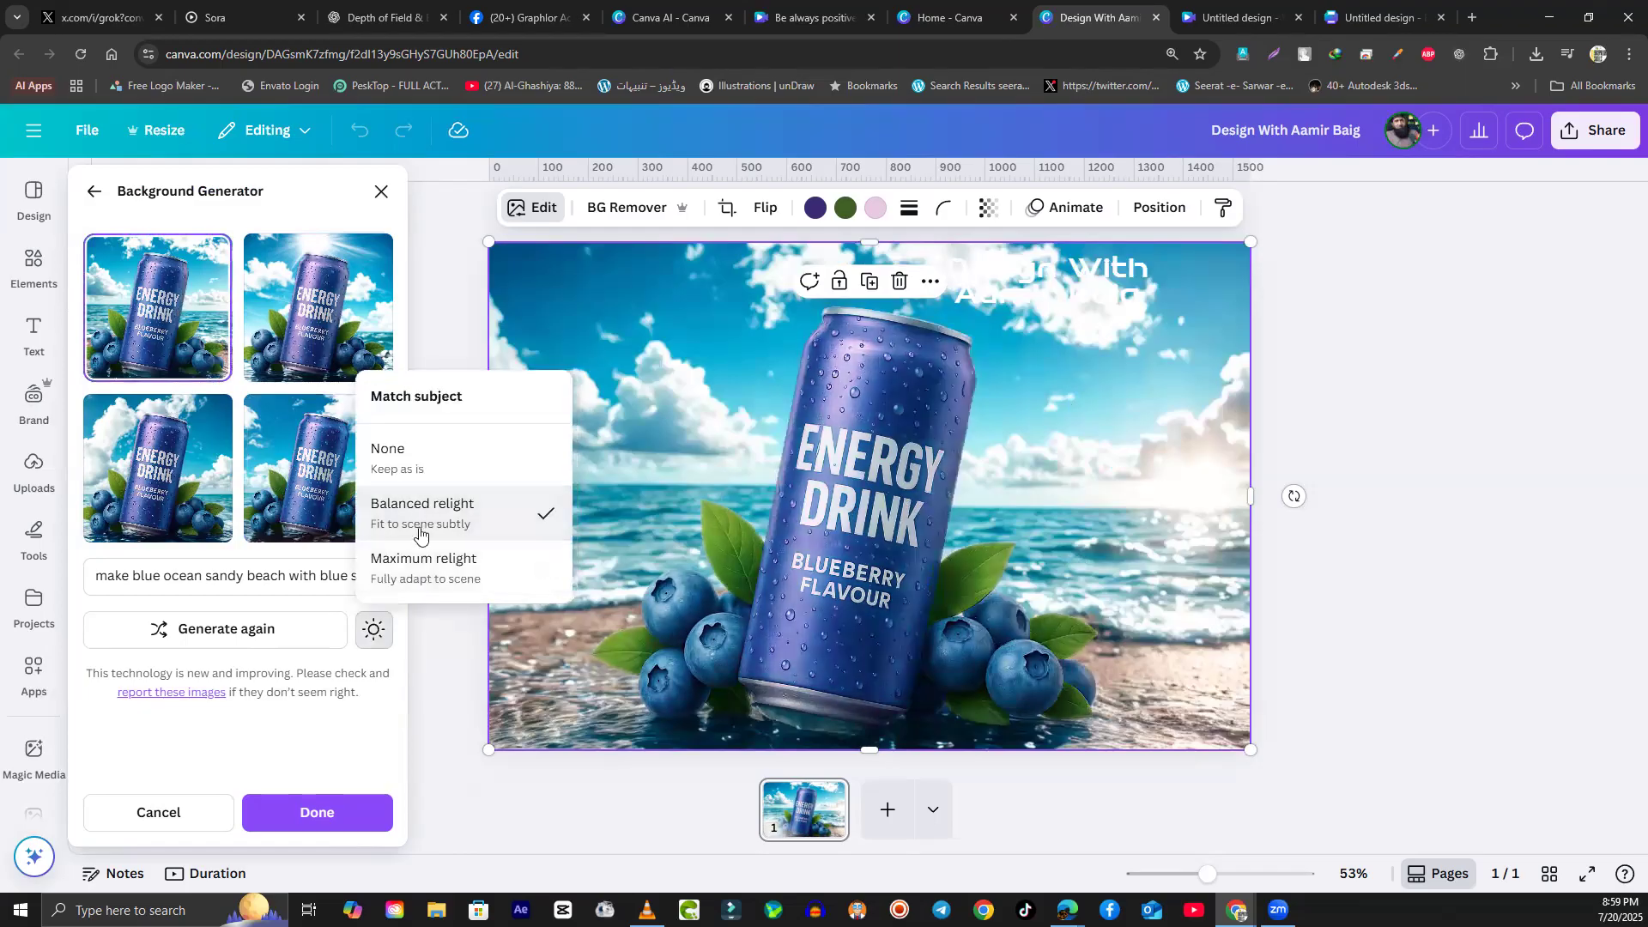
click(241, 748)
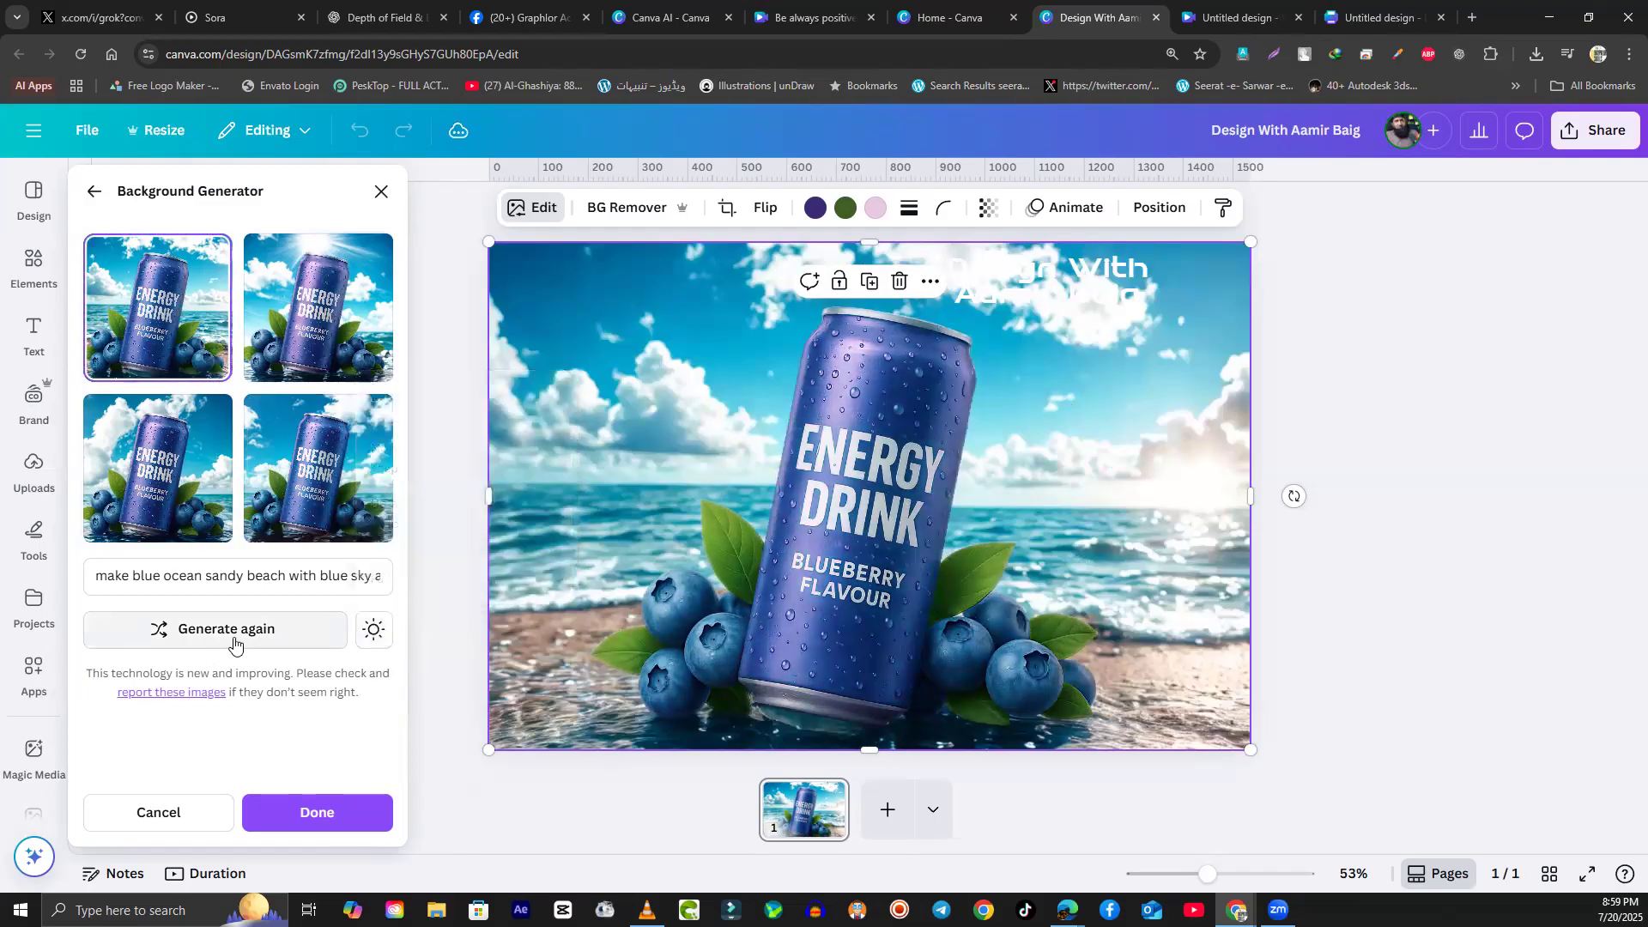
Step: Add a blank second page to the design and return to the energy drink page
click(888, 809)
click(748, 816)
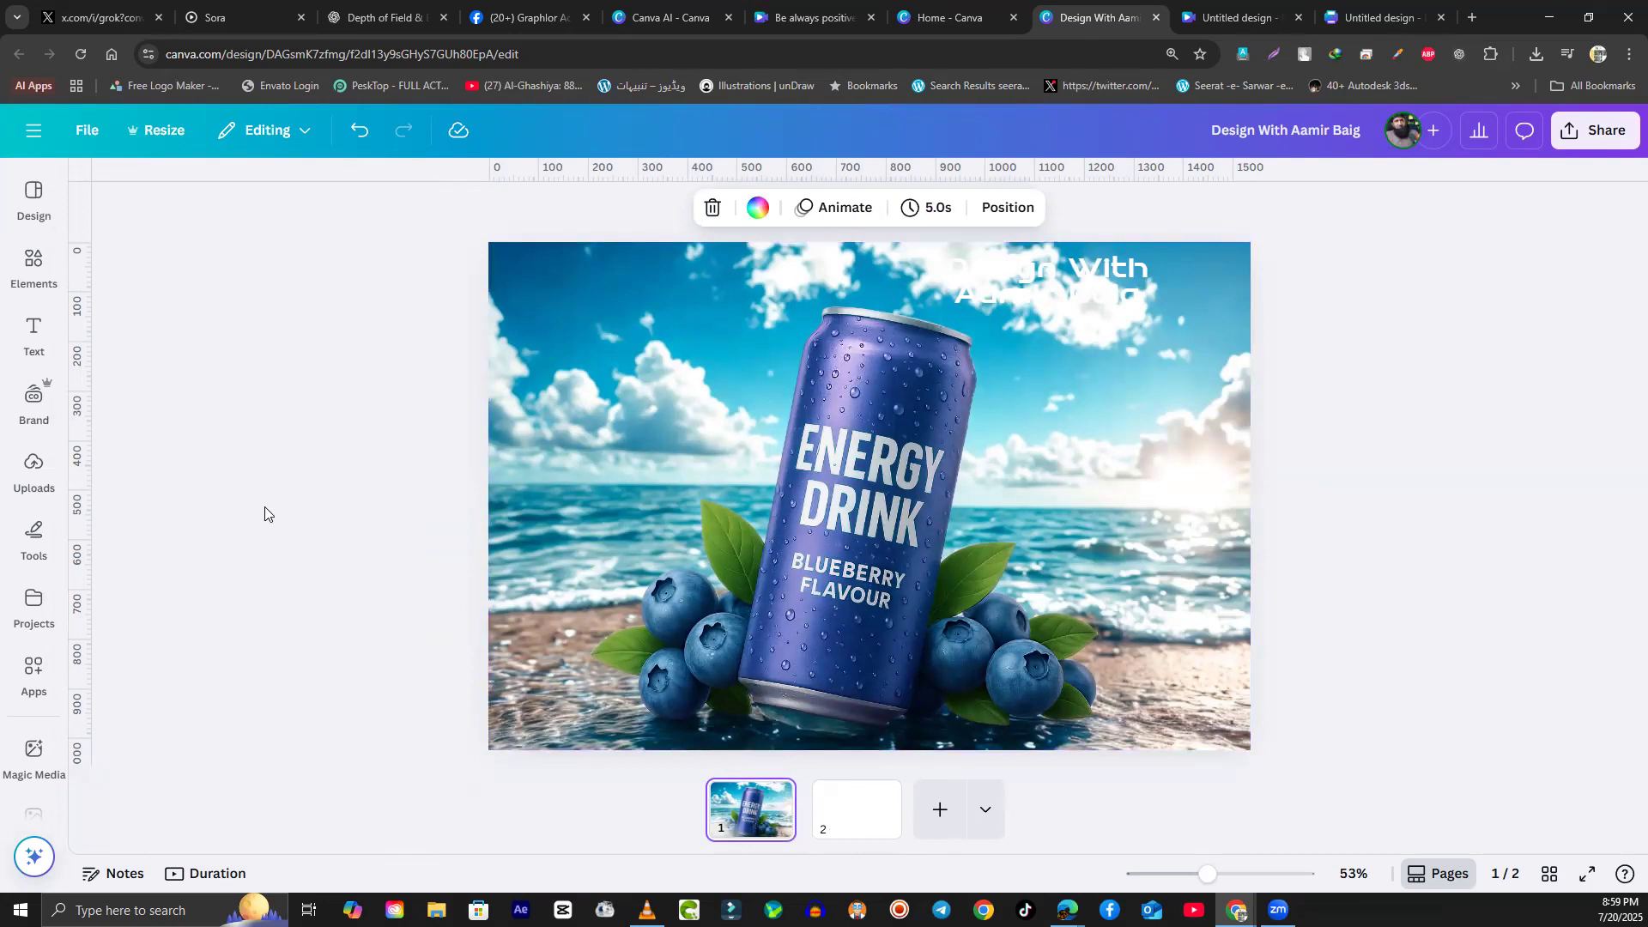
Step: Reset the Background Generator on the can image to restore its original purple background
click(671, 394)
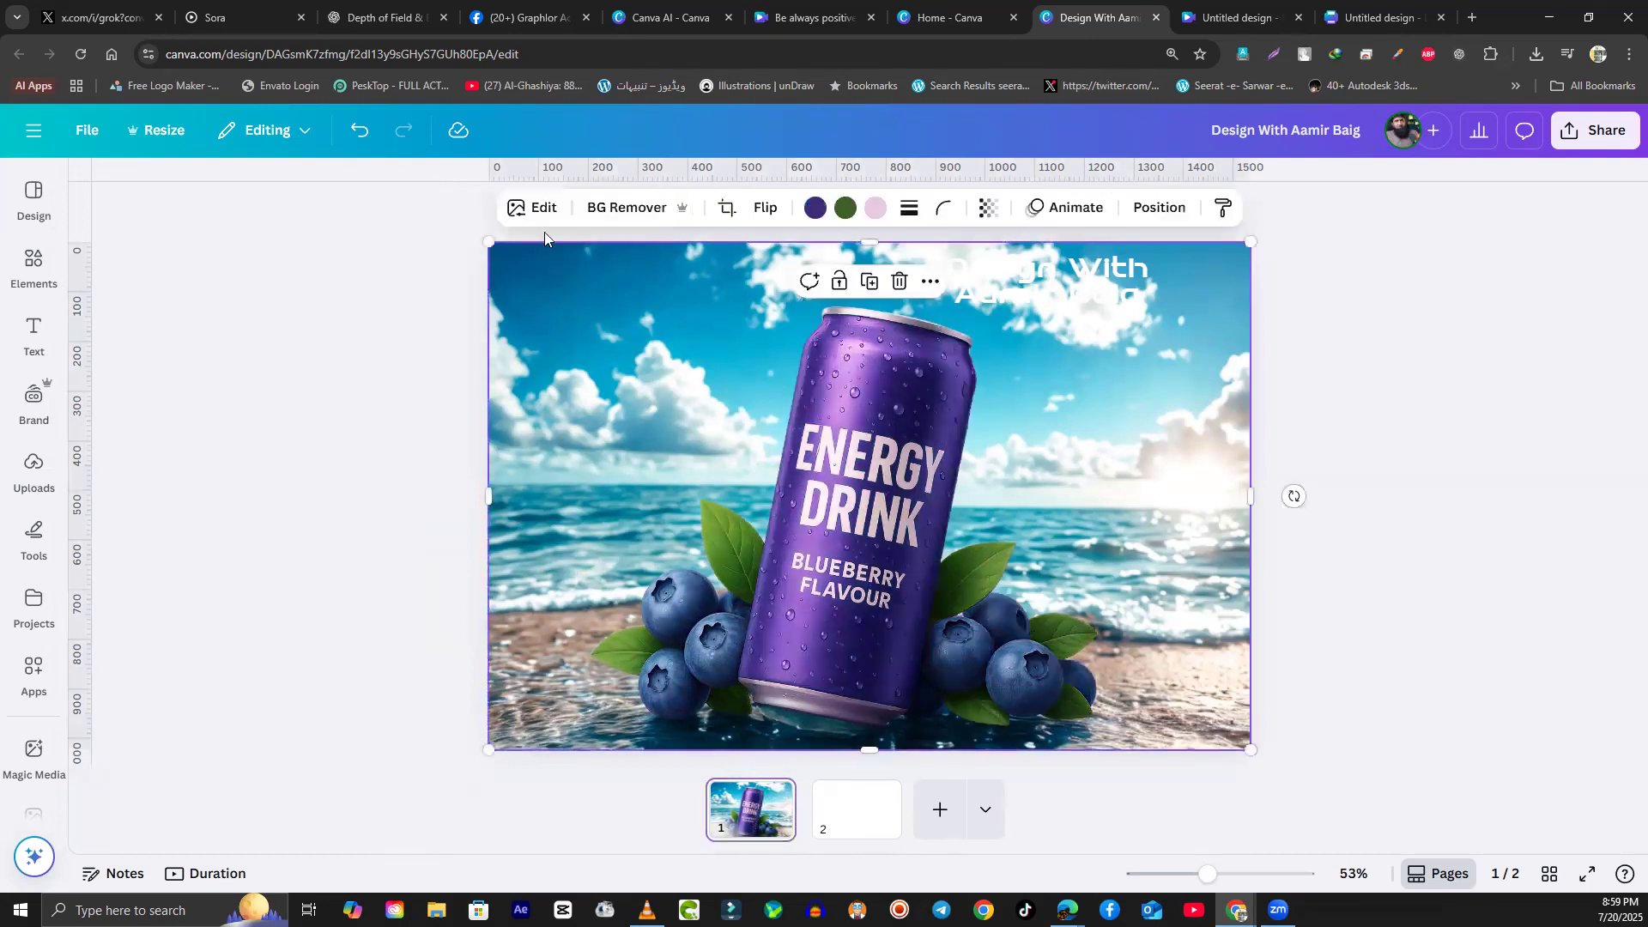
click(553, 216)
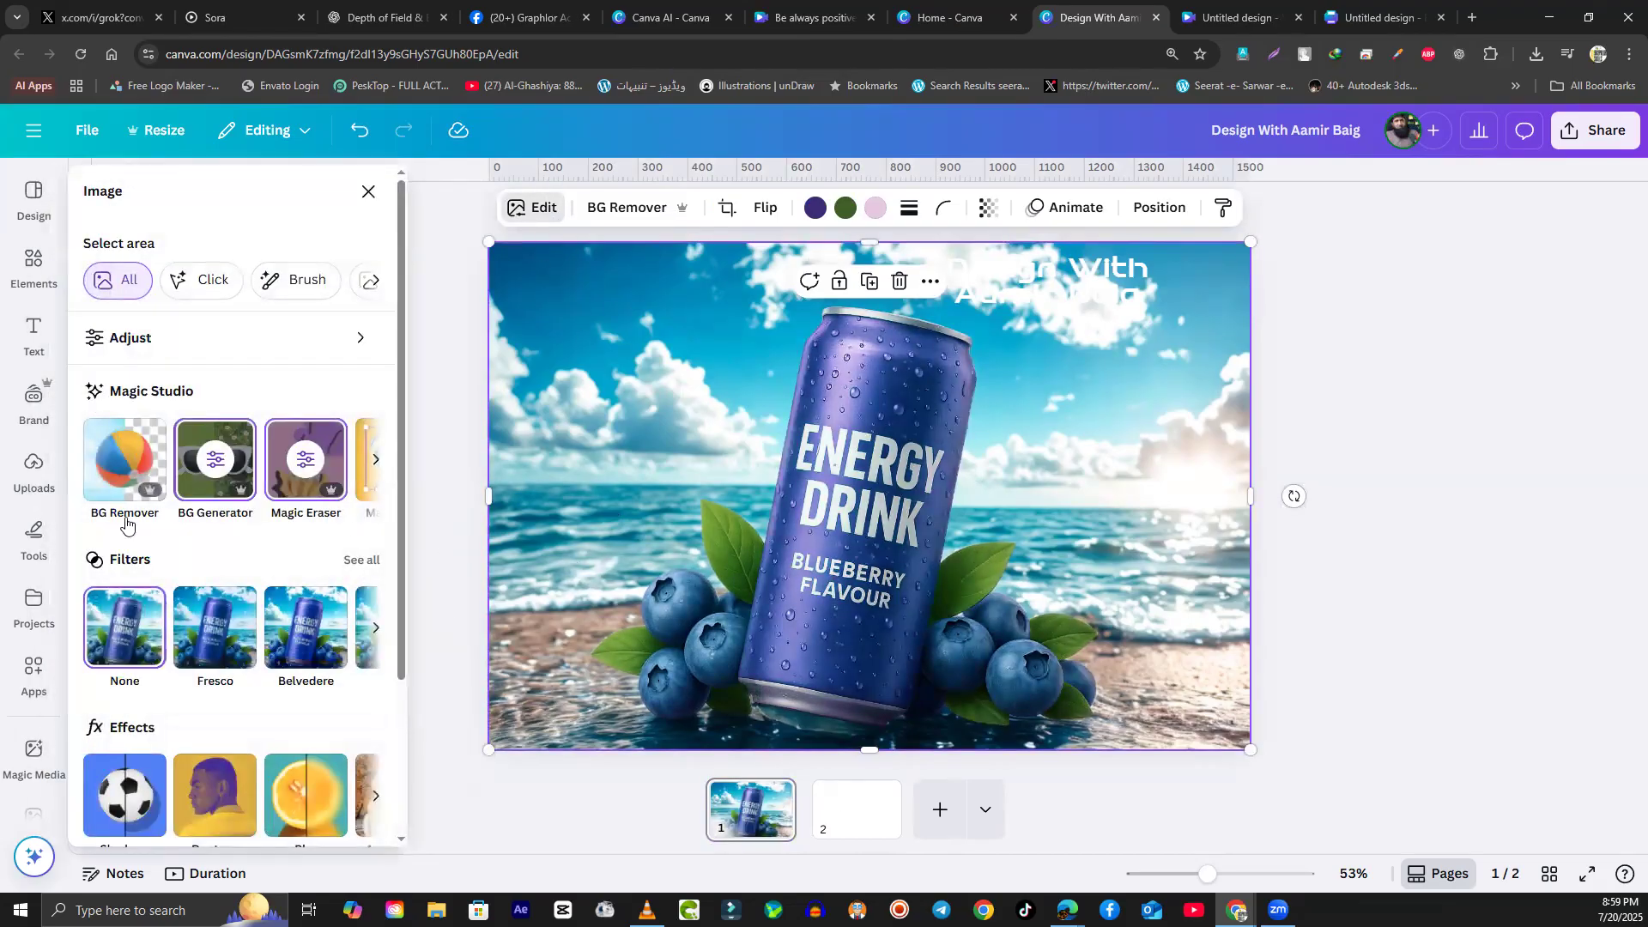
click(208, 474)
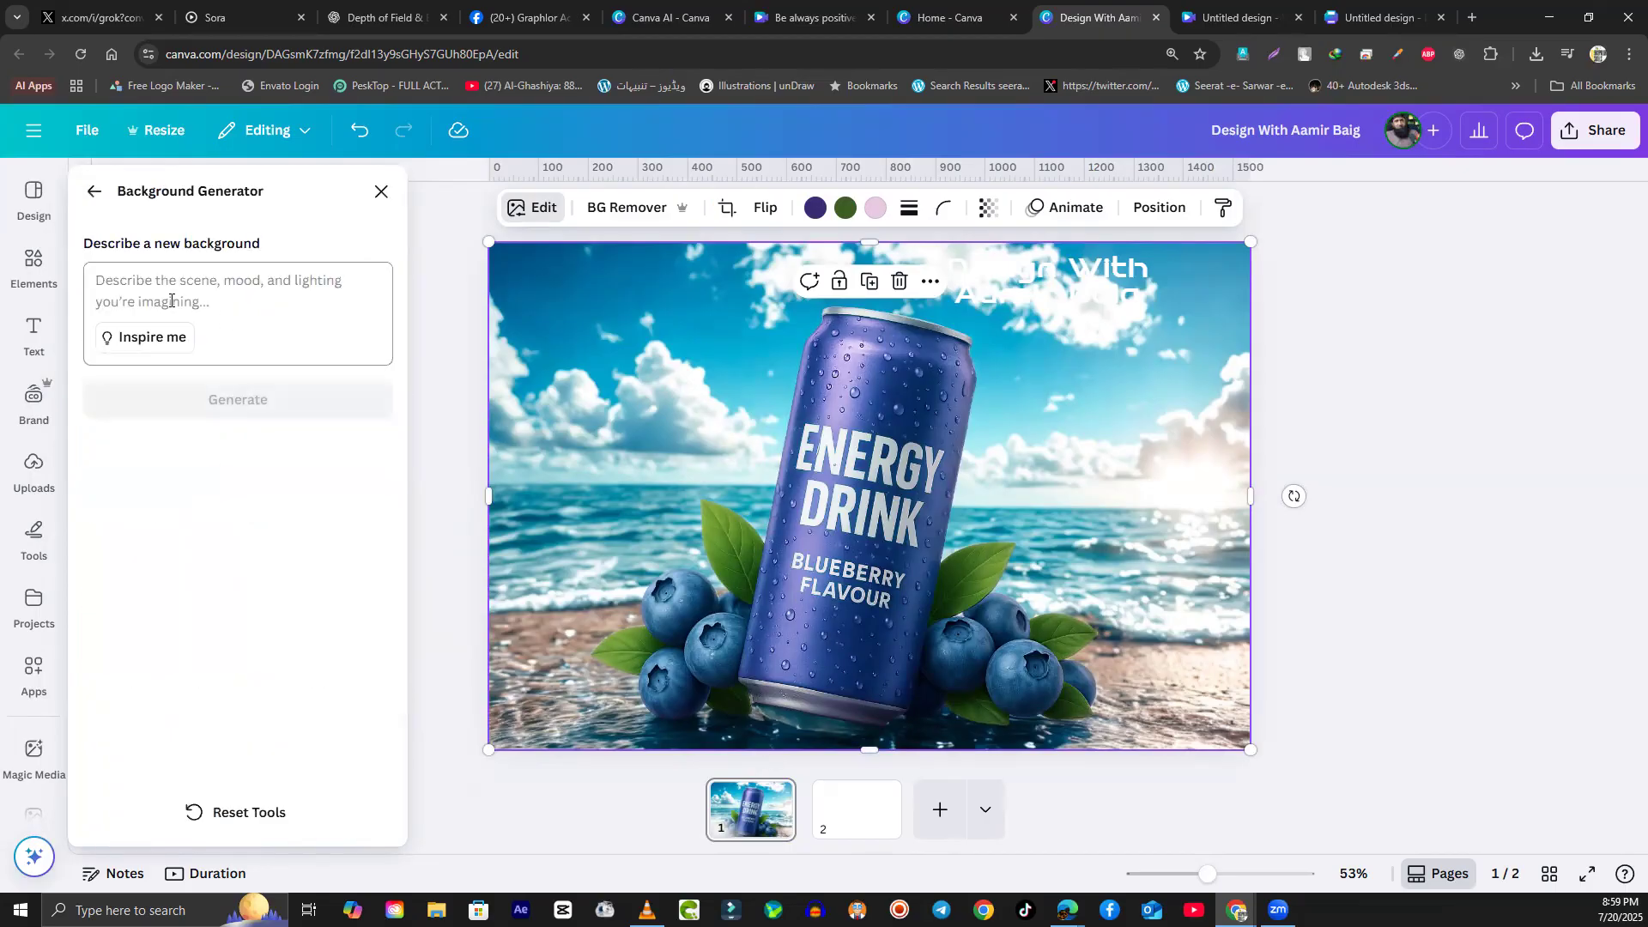
click(225, 815)
click(1000, 540)
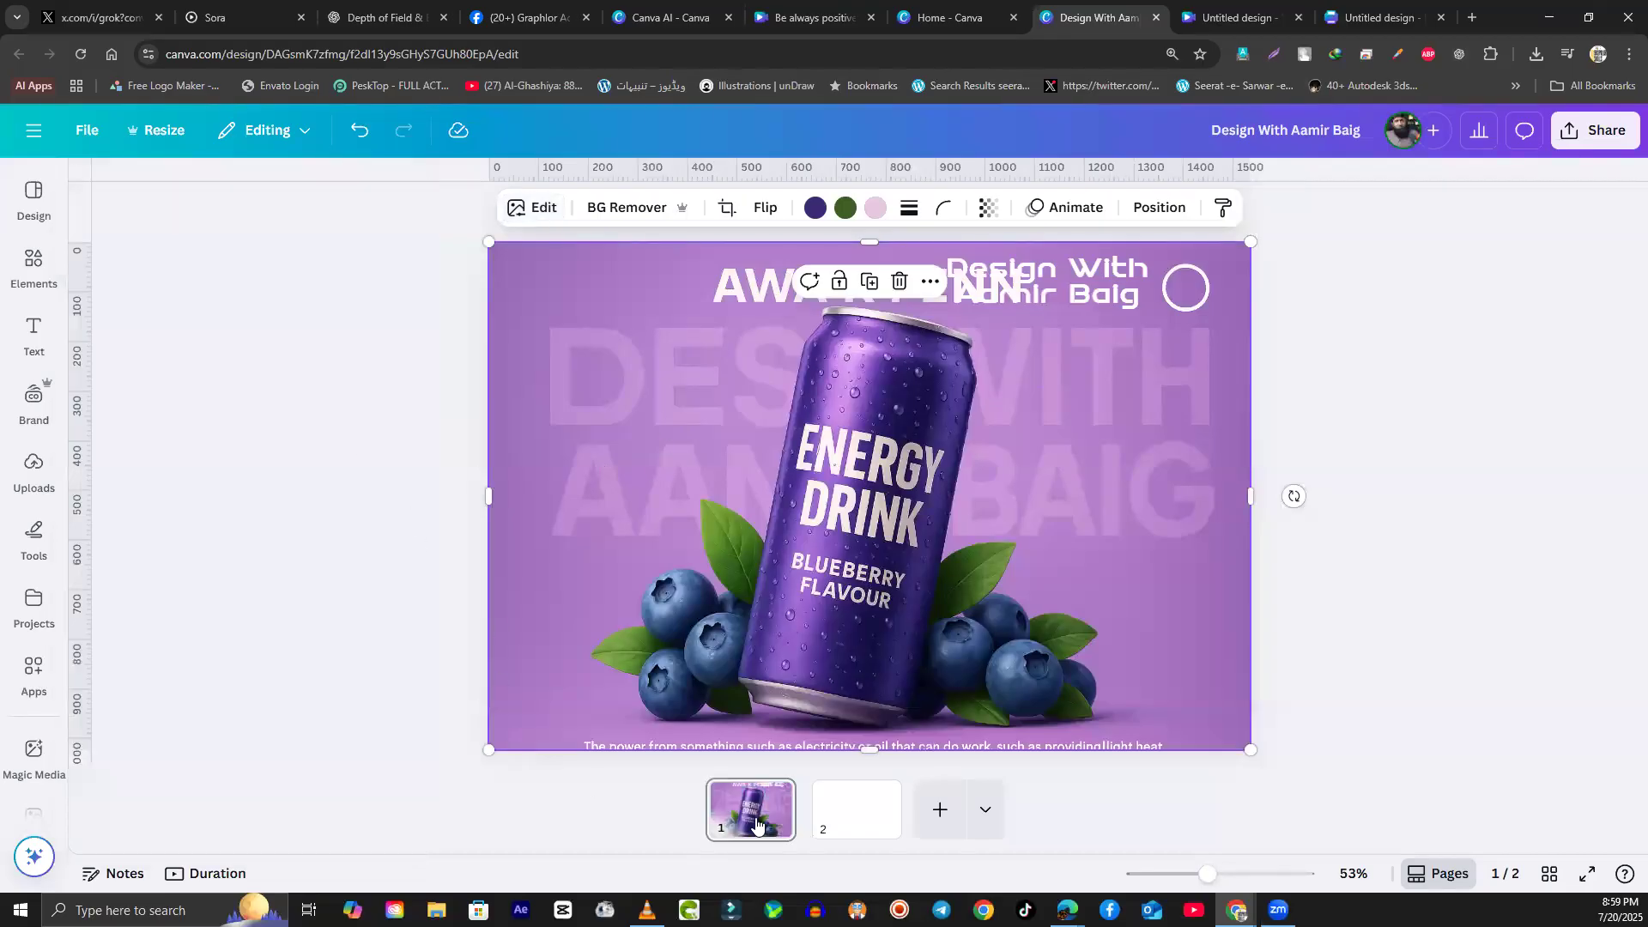
Step: Erase the white heading directly above the can on the first page using the Magic Eraser brush at size 40
click(854, 816)
click(751, 820)
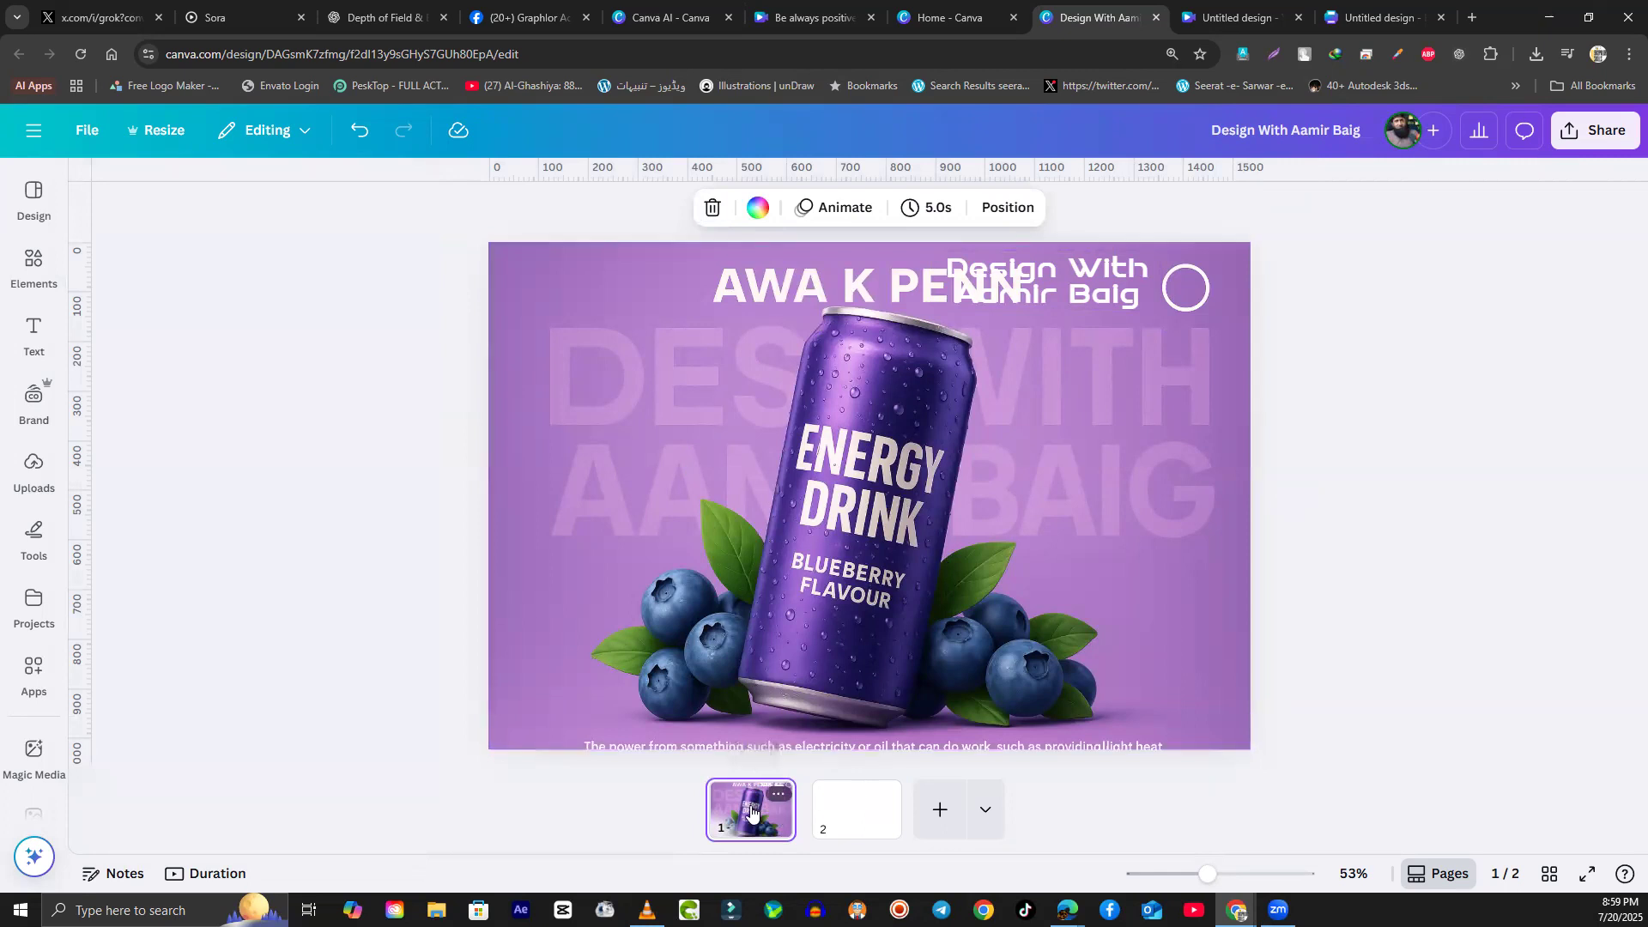
click(658, 370)
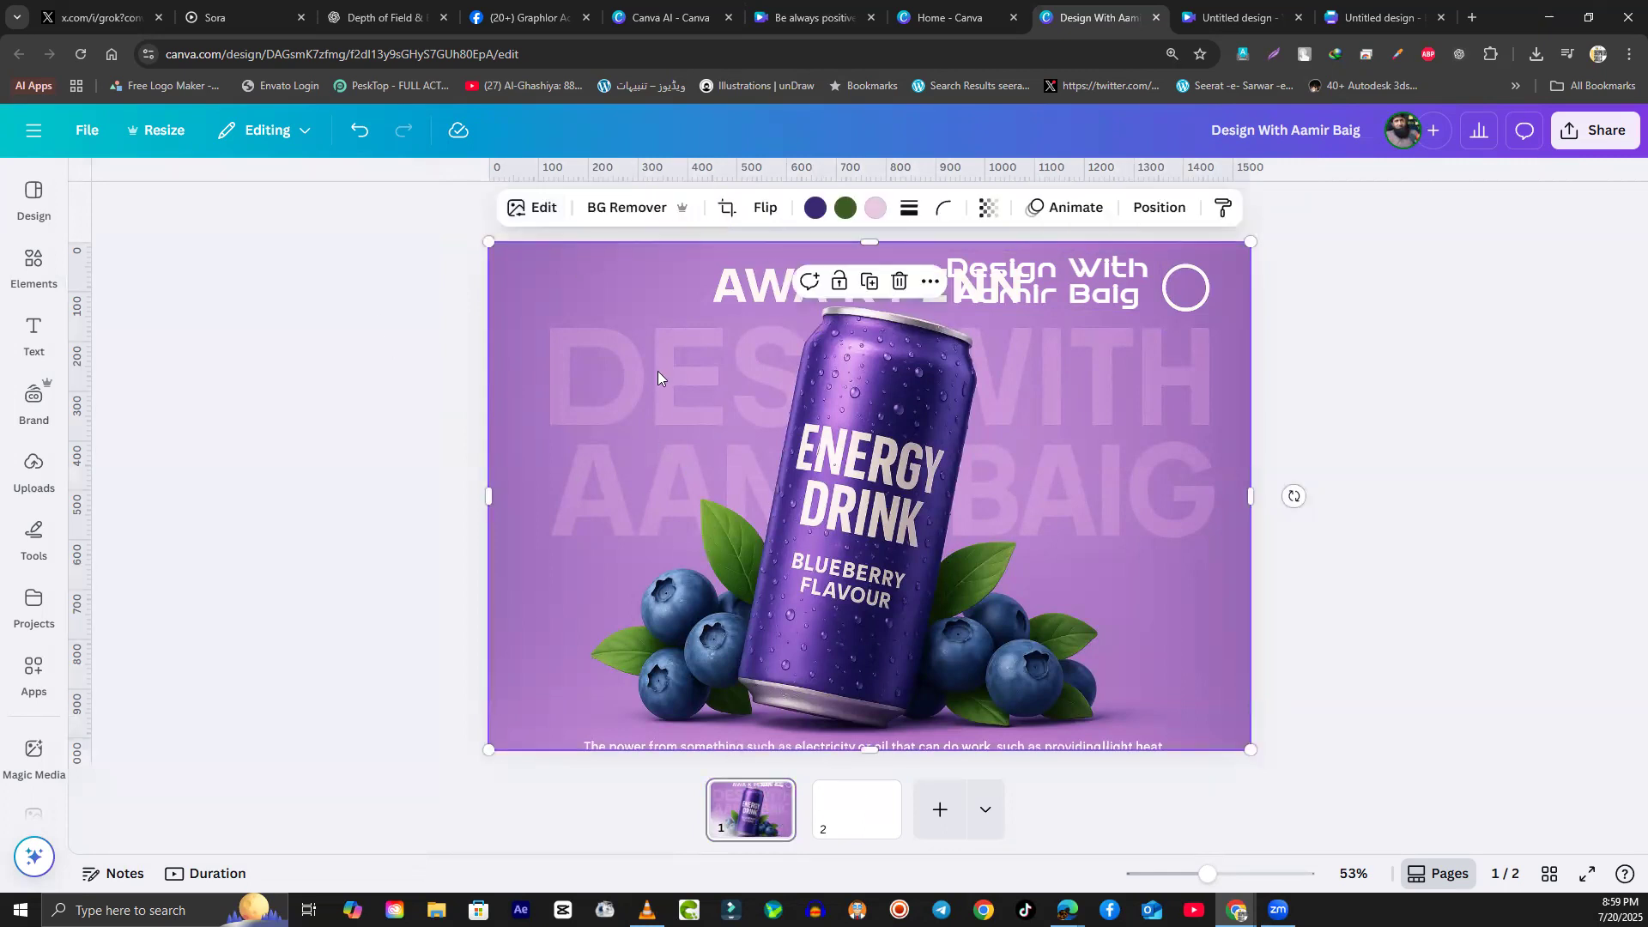
click(534, 209)
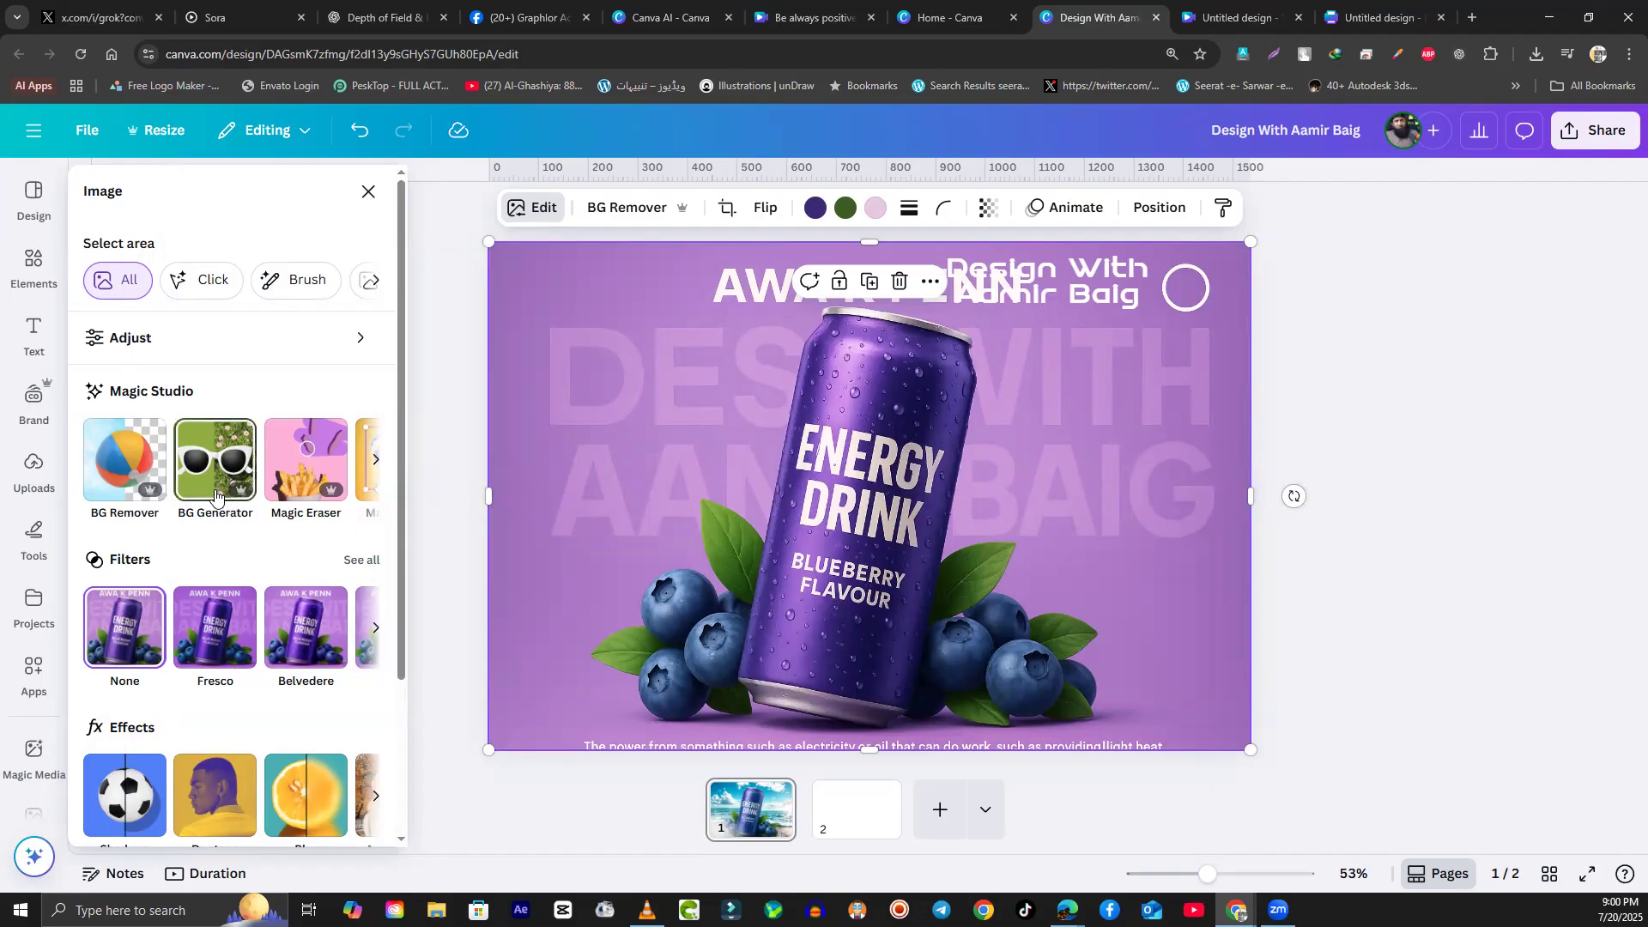
click(312, 464)
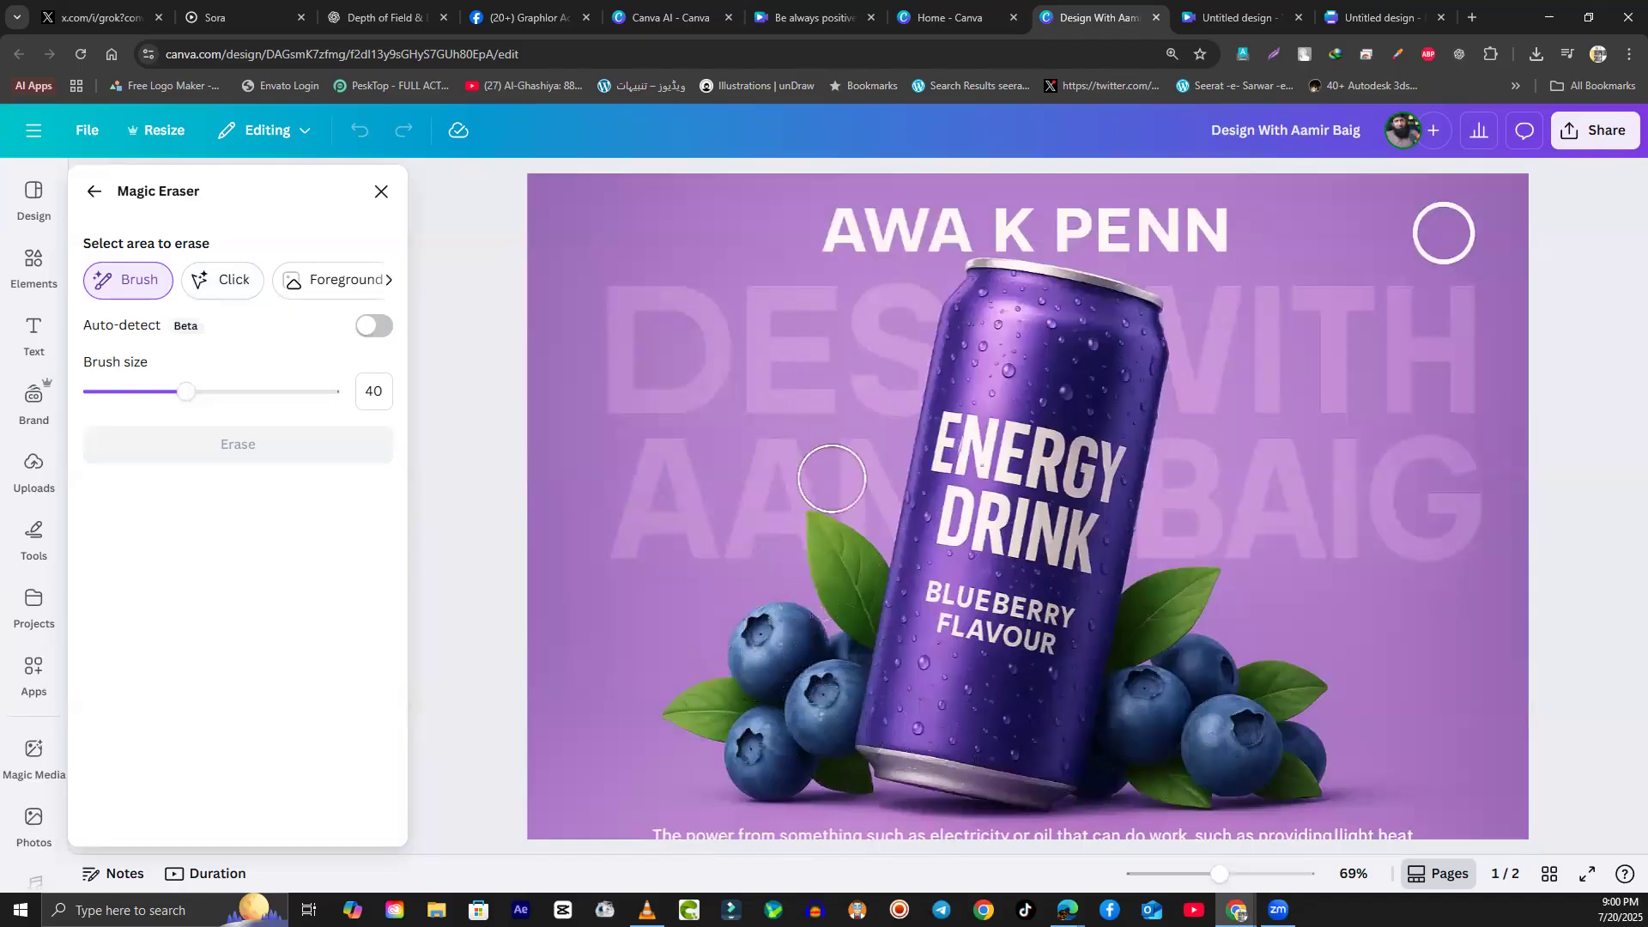
mouse_move(882, 229)
mouse_down()
mouse_move(1225, 228)
mouse_move(1055, 217)
mouse_move(844, 236)
mouse_up()
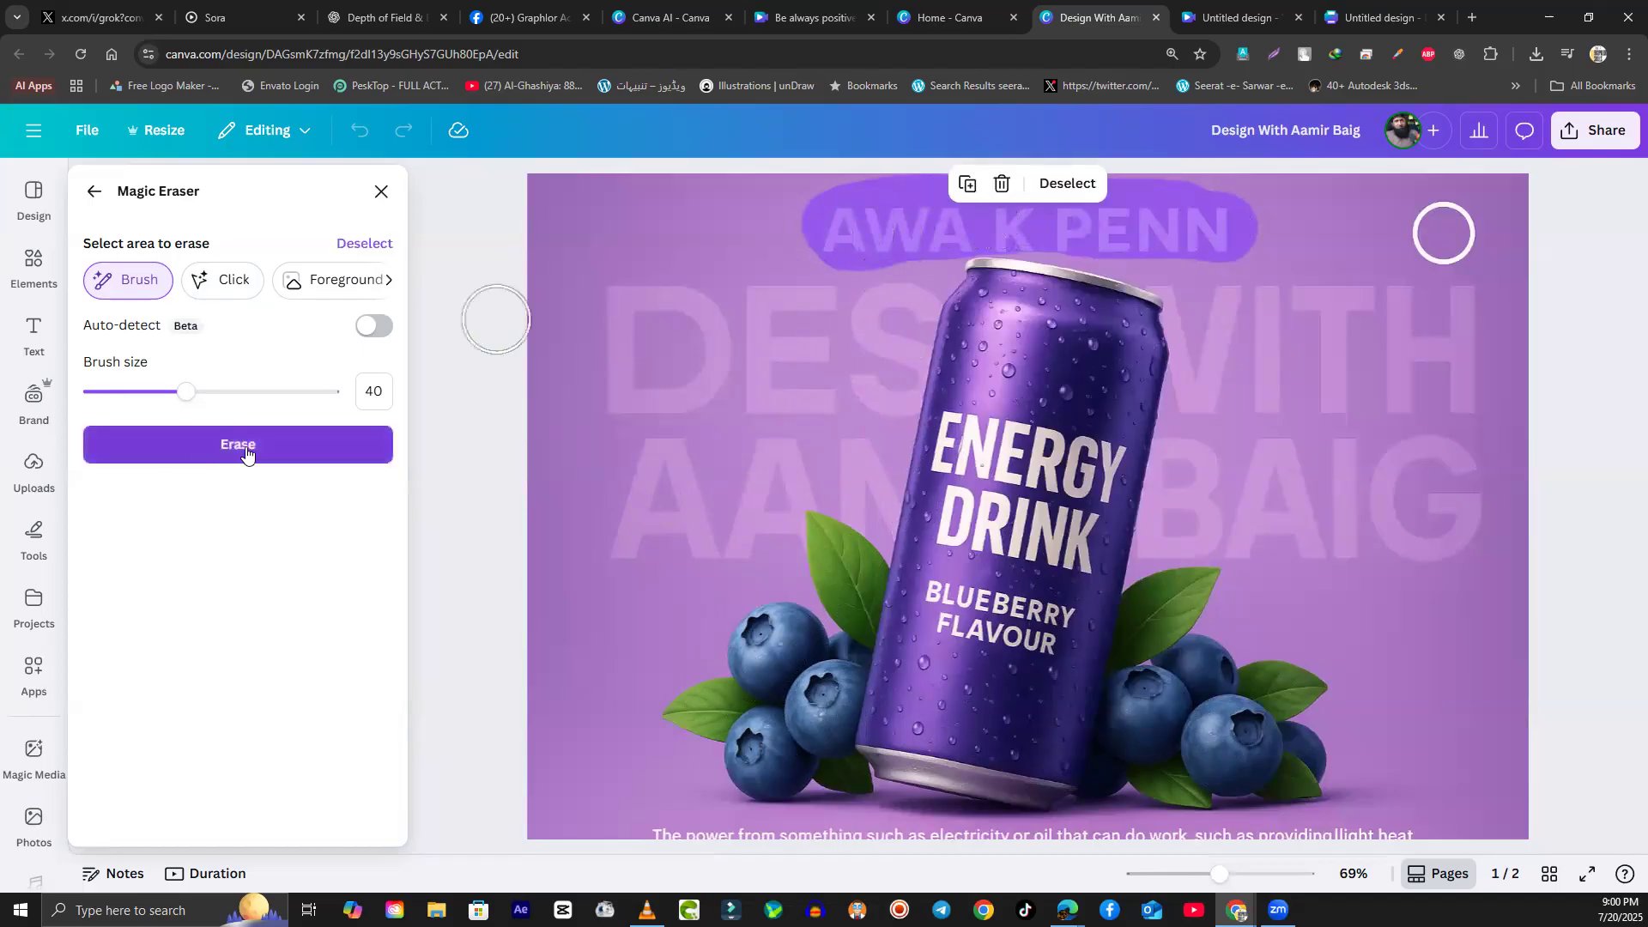
click(244, 446)
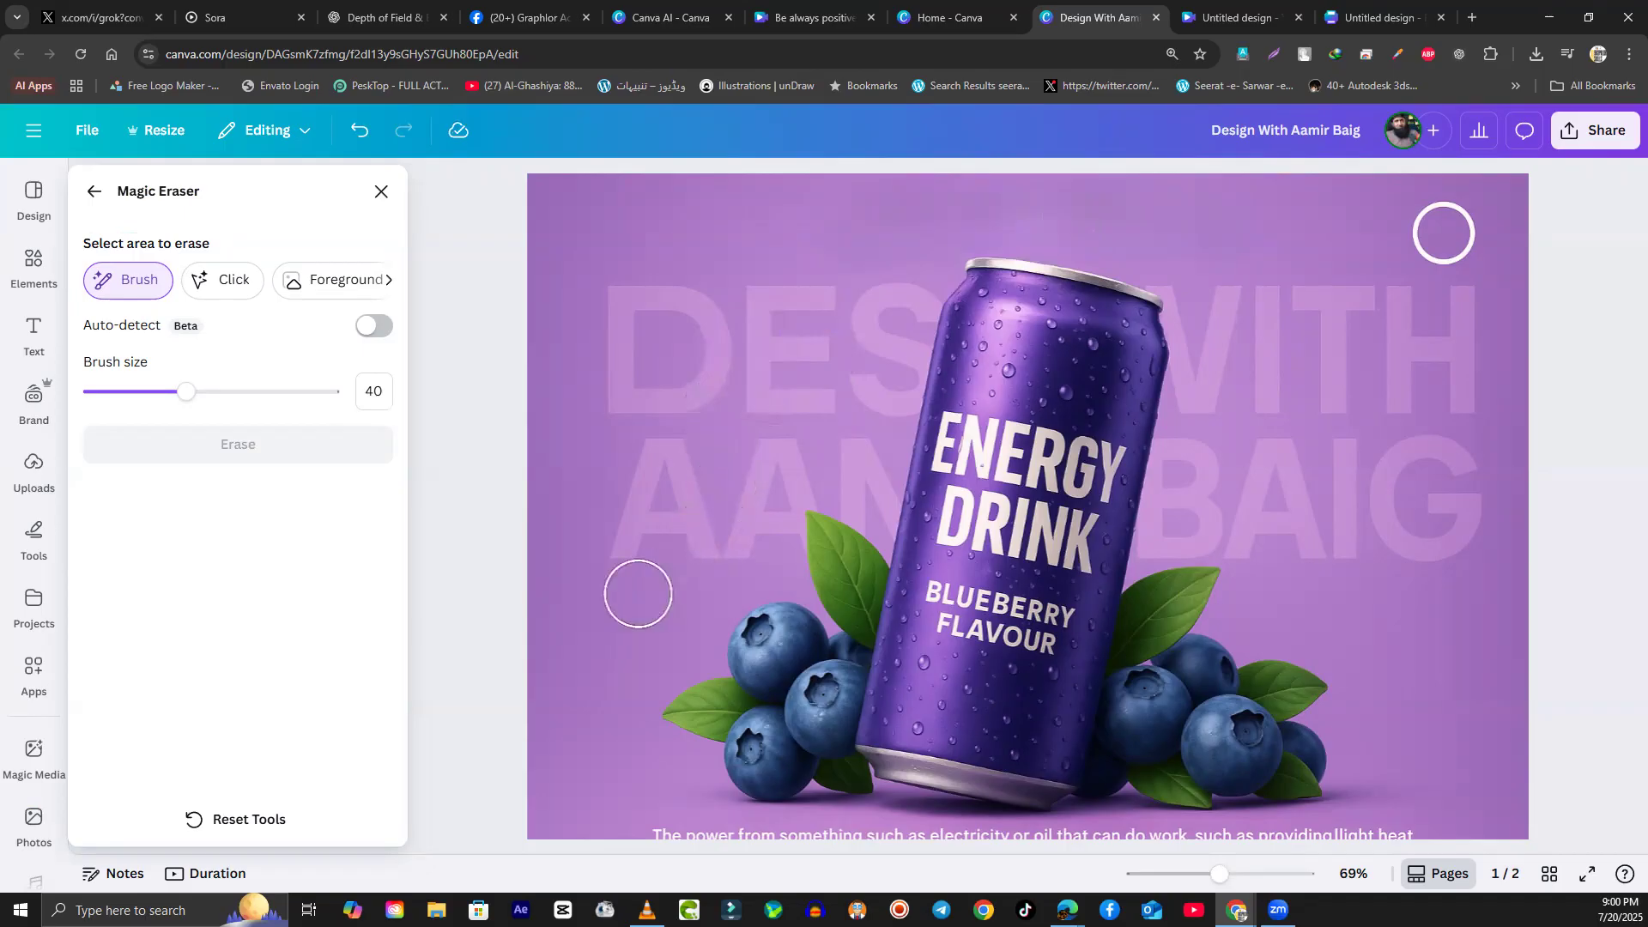
Step: Use Magic Eraser's Click selection to erase three blueberries and the outer leaf to the left of the can
click(228, 284)
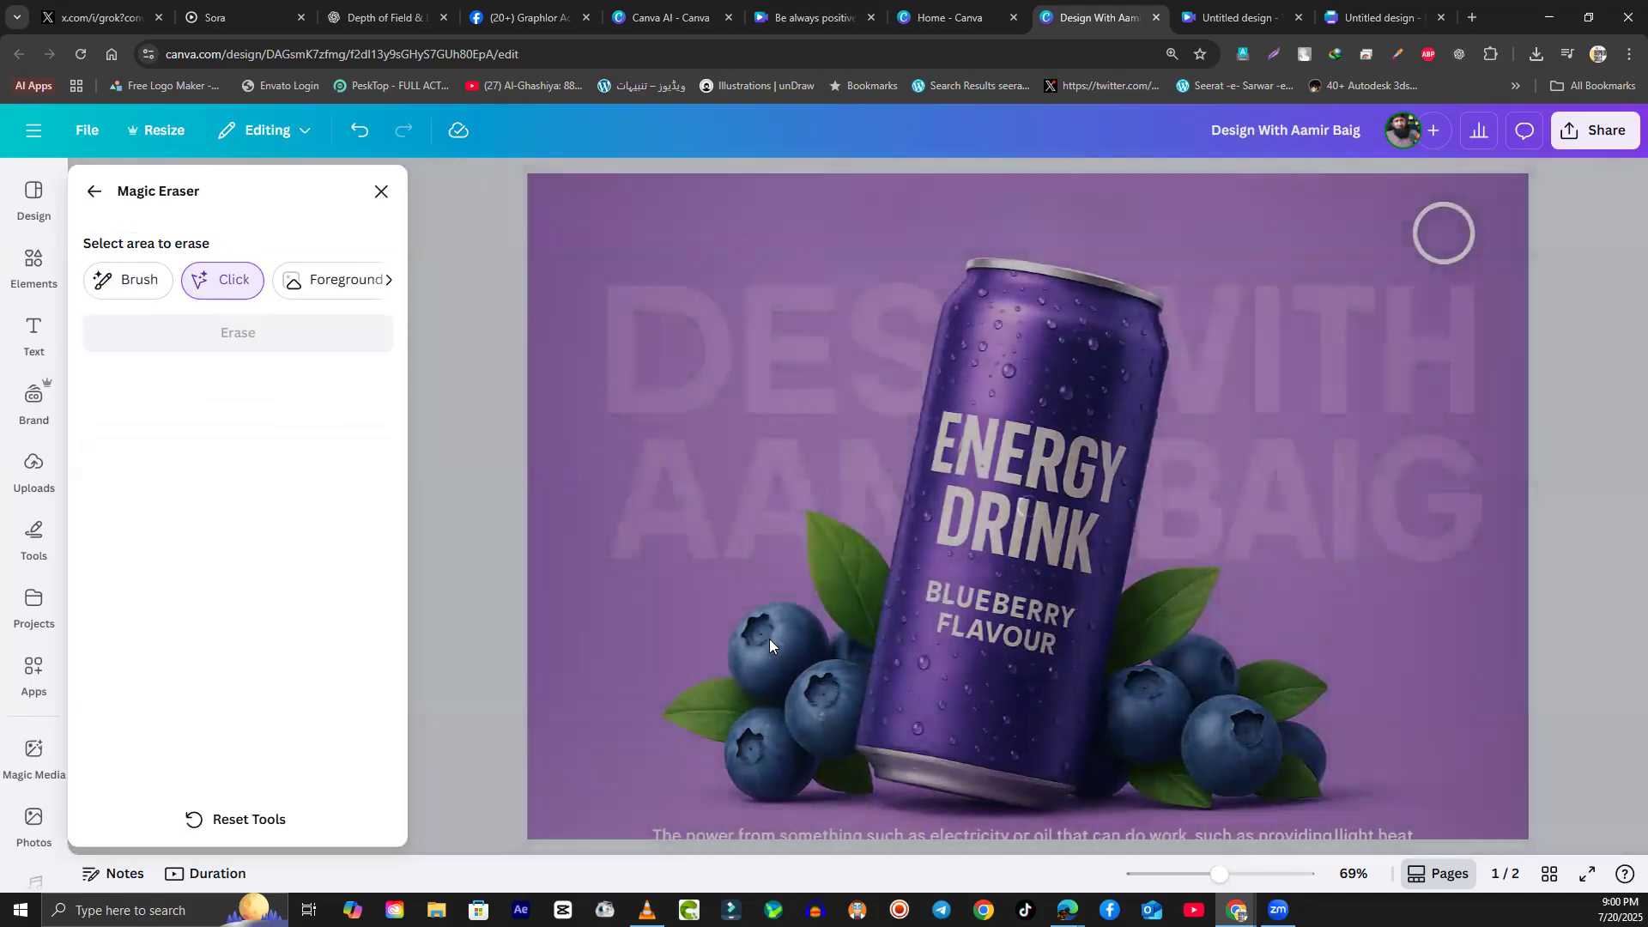
click(769, 649)
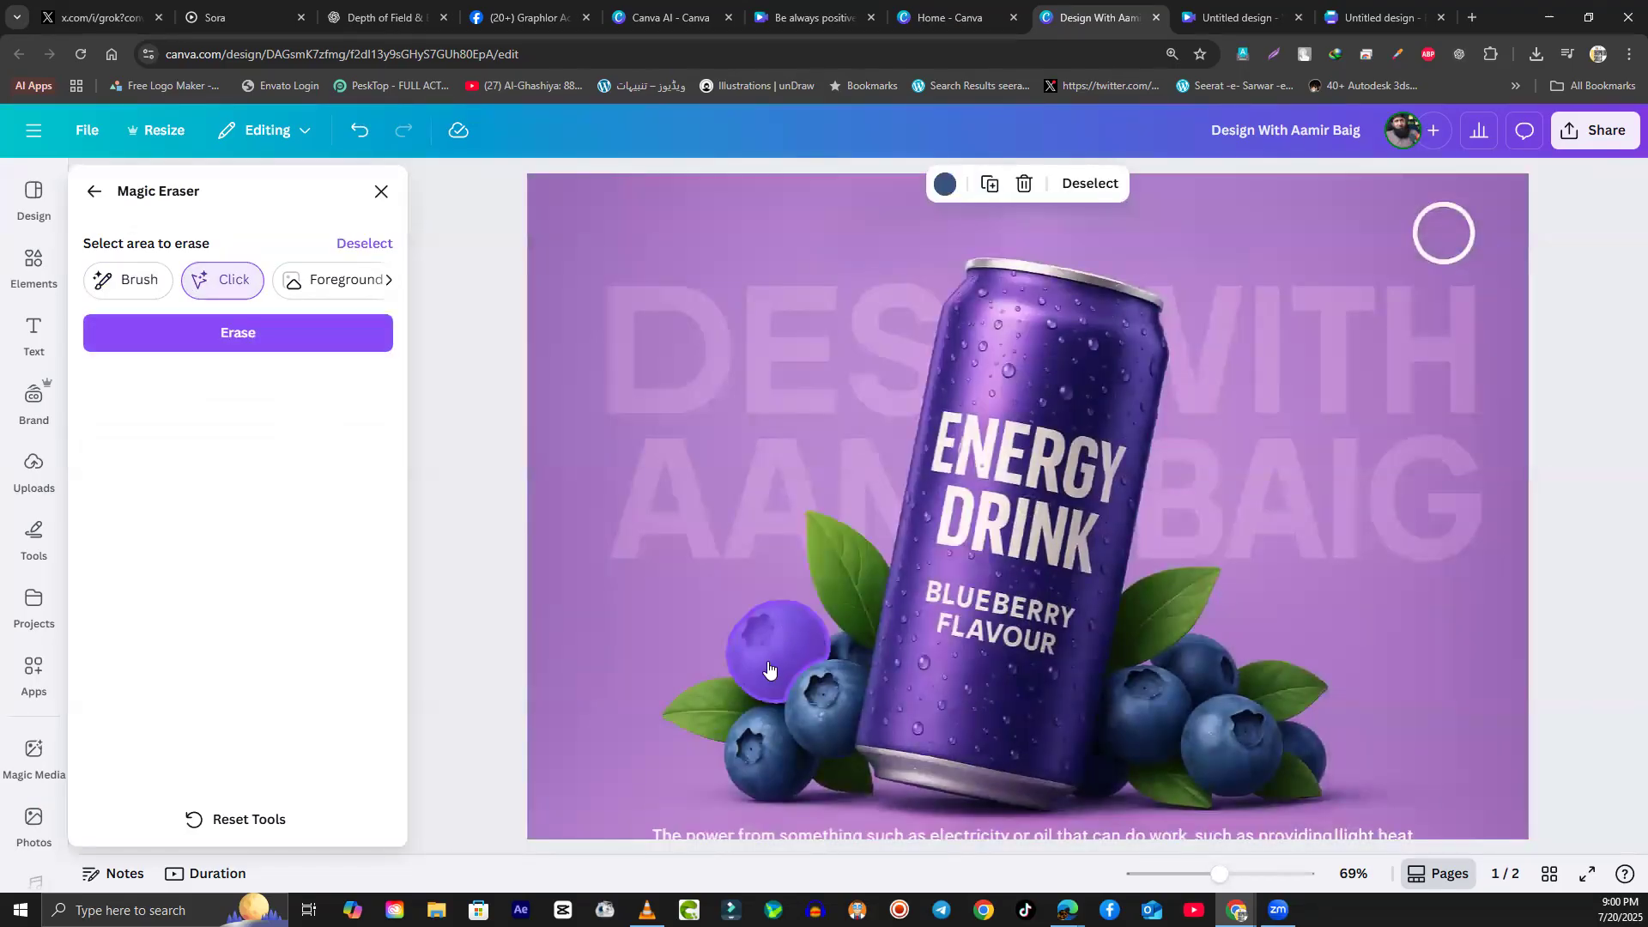
click(766, 745)
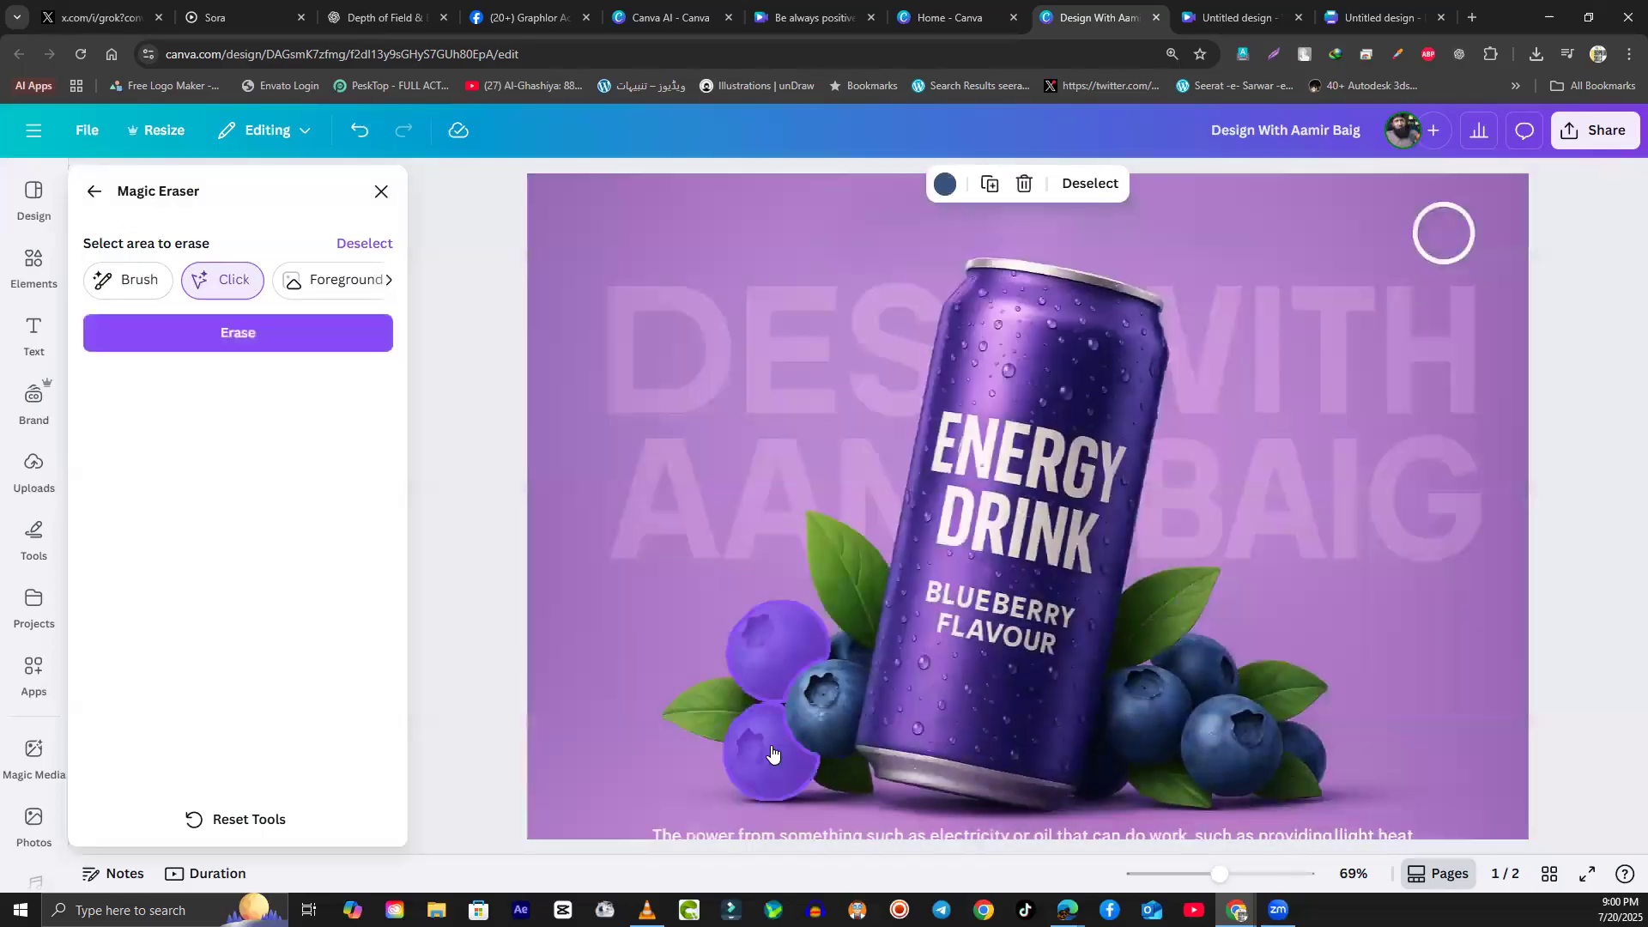
click(818, 714)
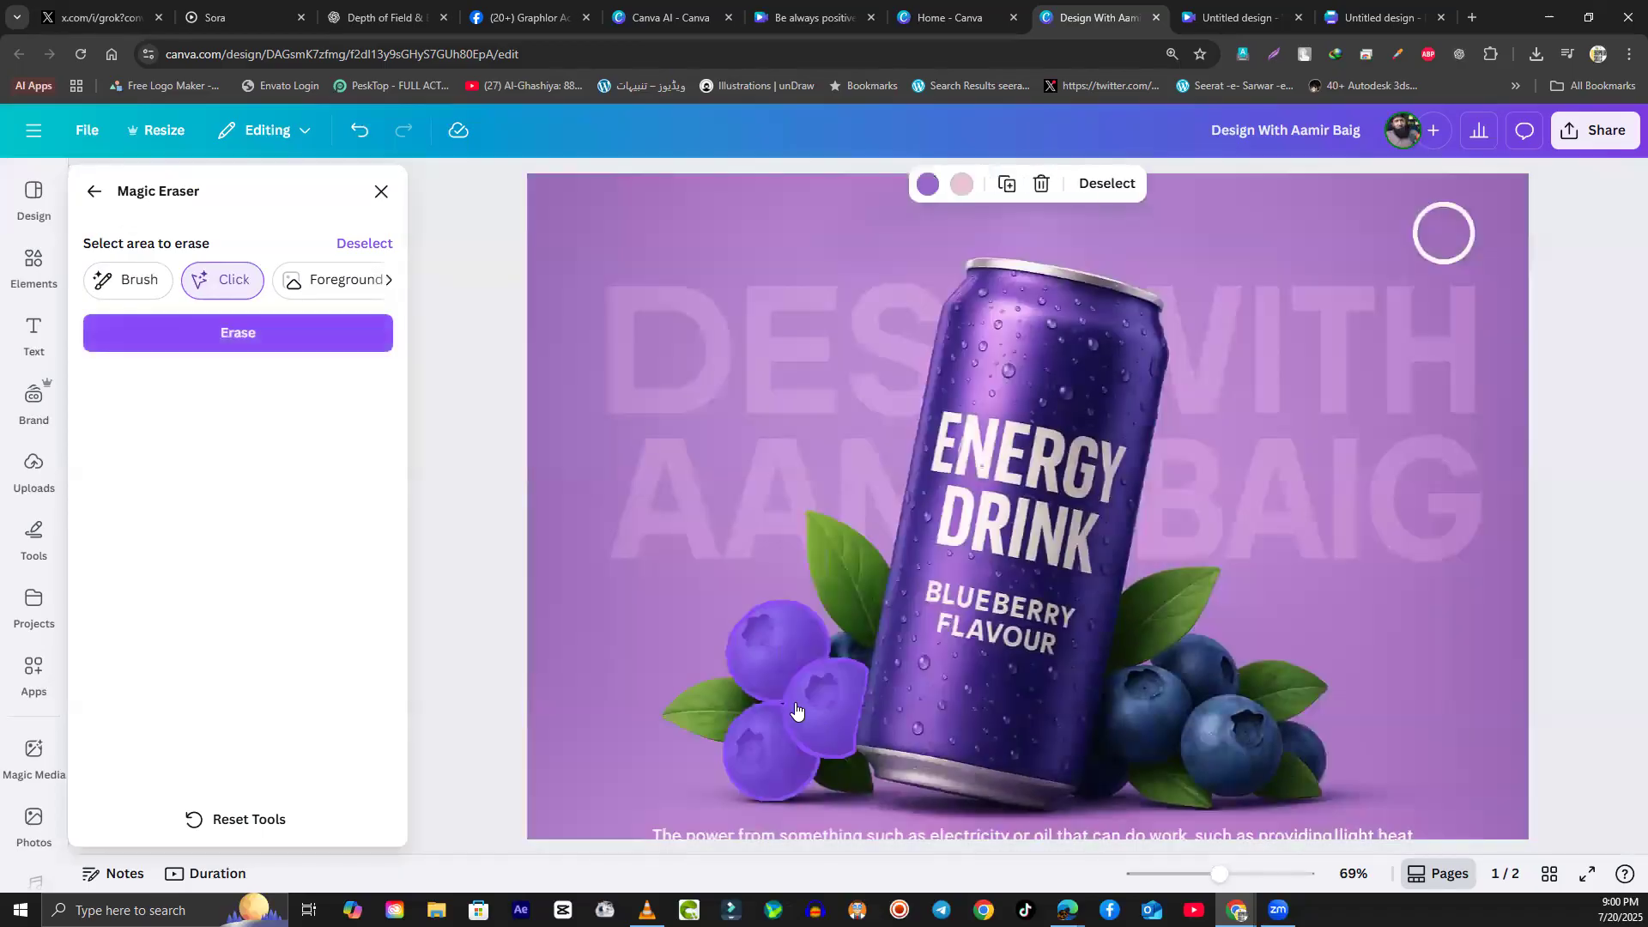
click(705, 711)
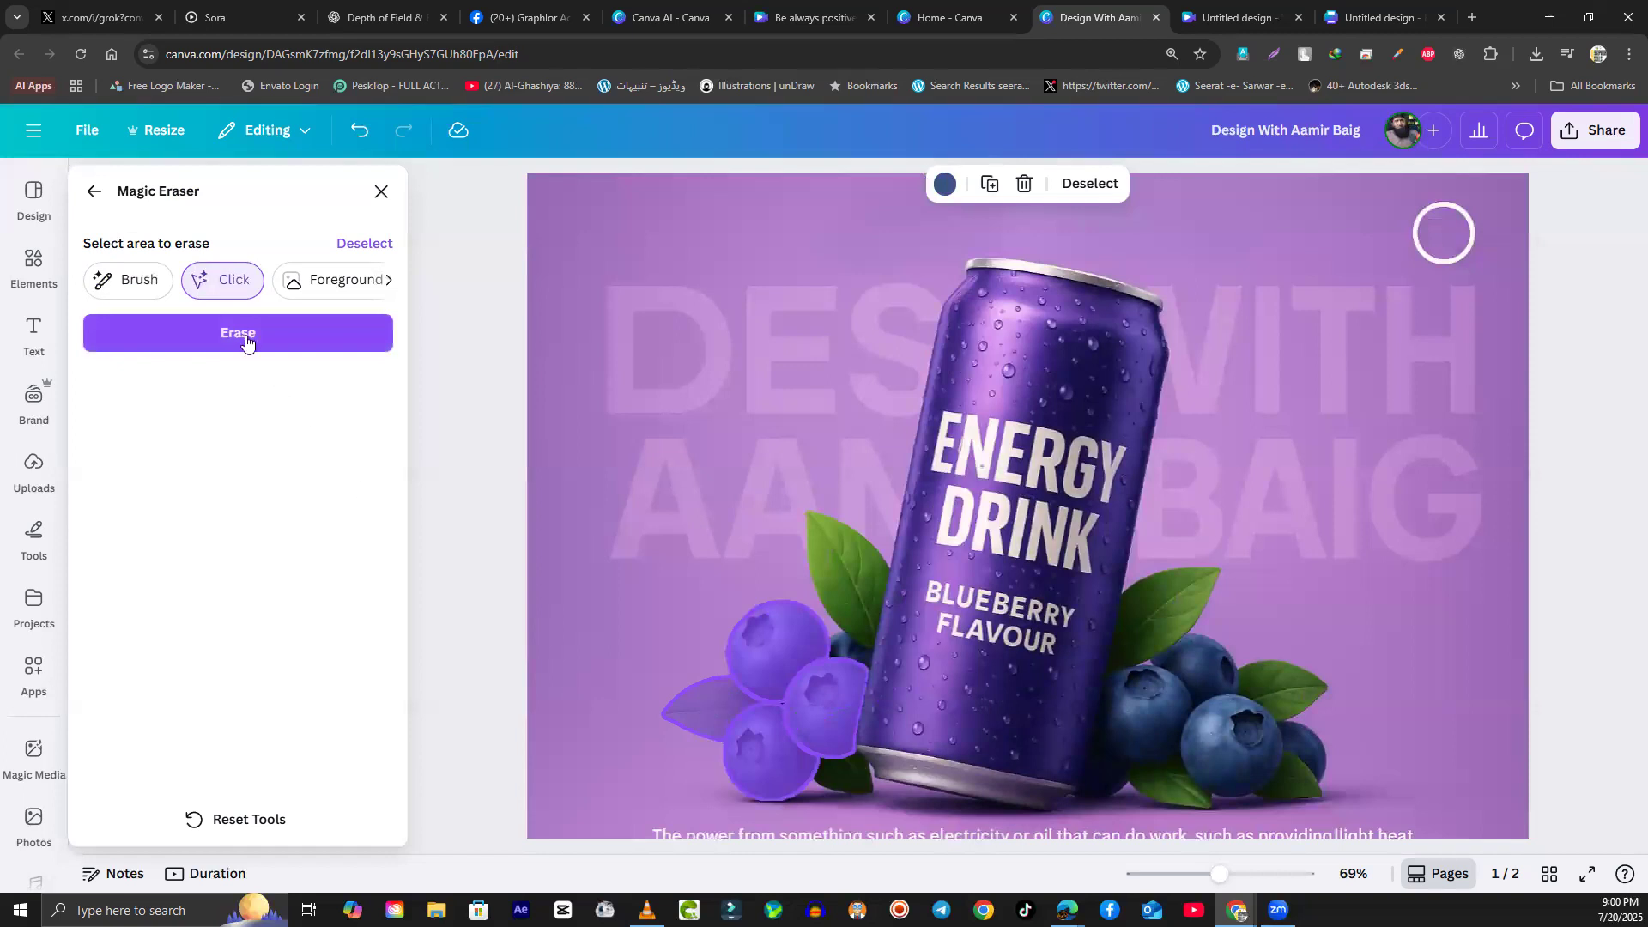
click(247, 342)
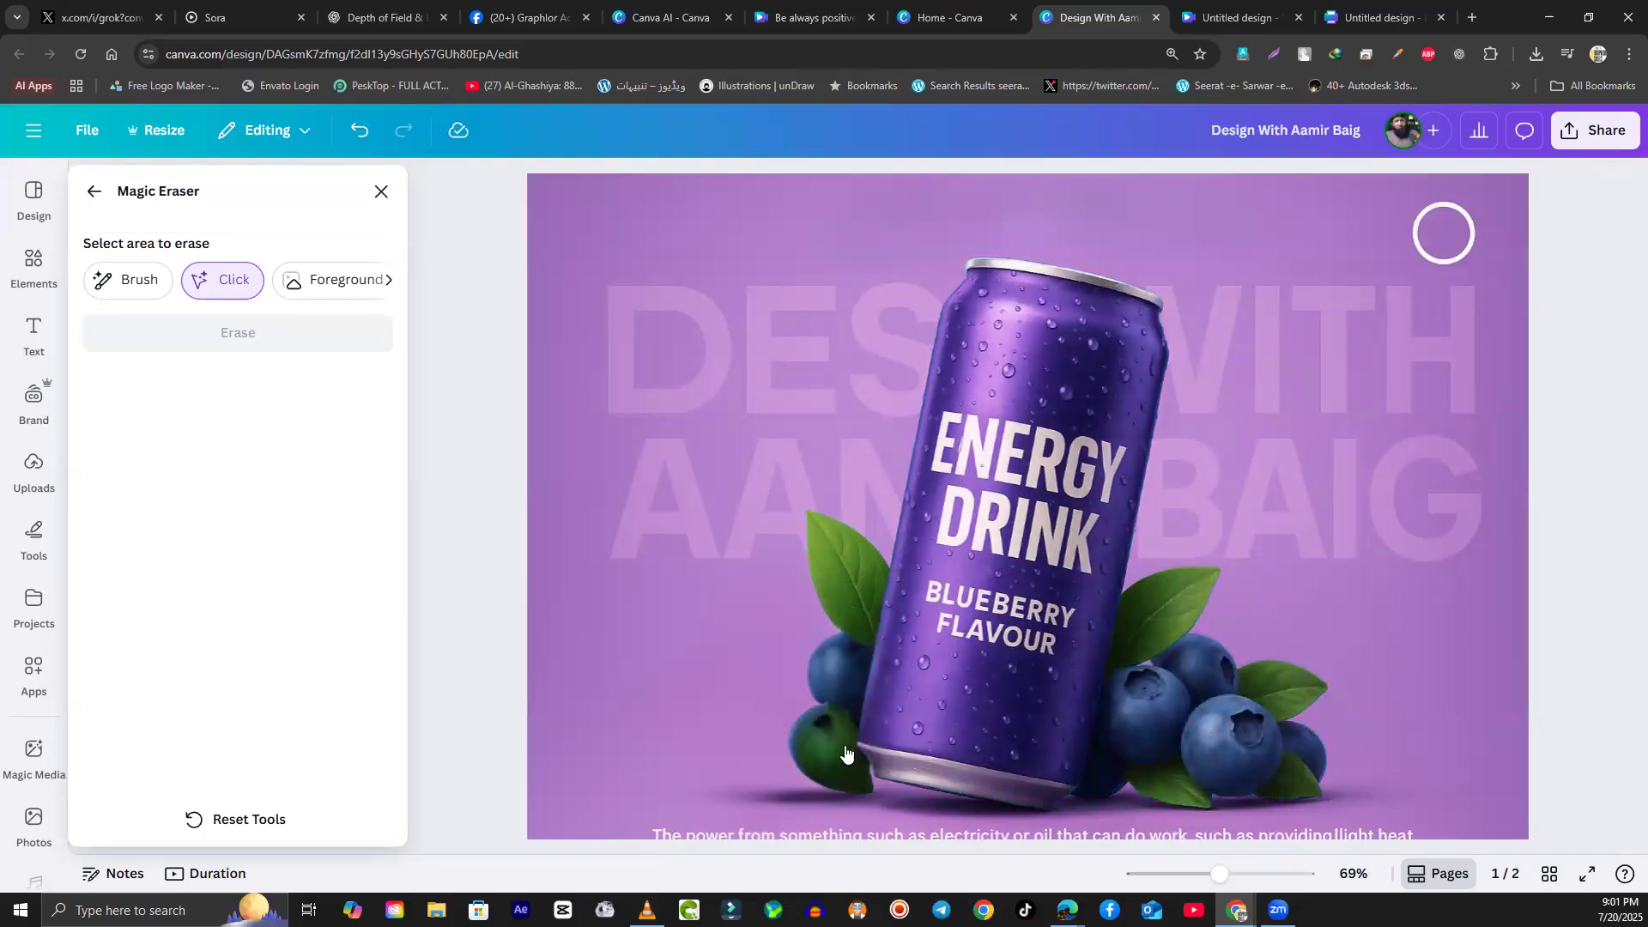
Step: Erase the whole can with Magic Eraser and reset all erasures made to the image
click(1064, 351)
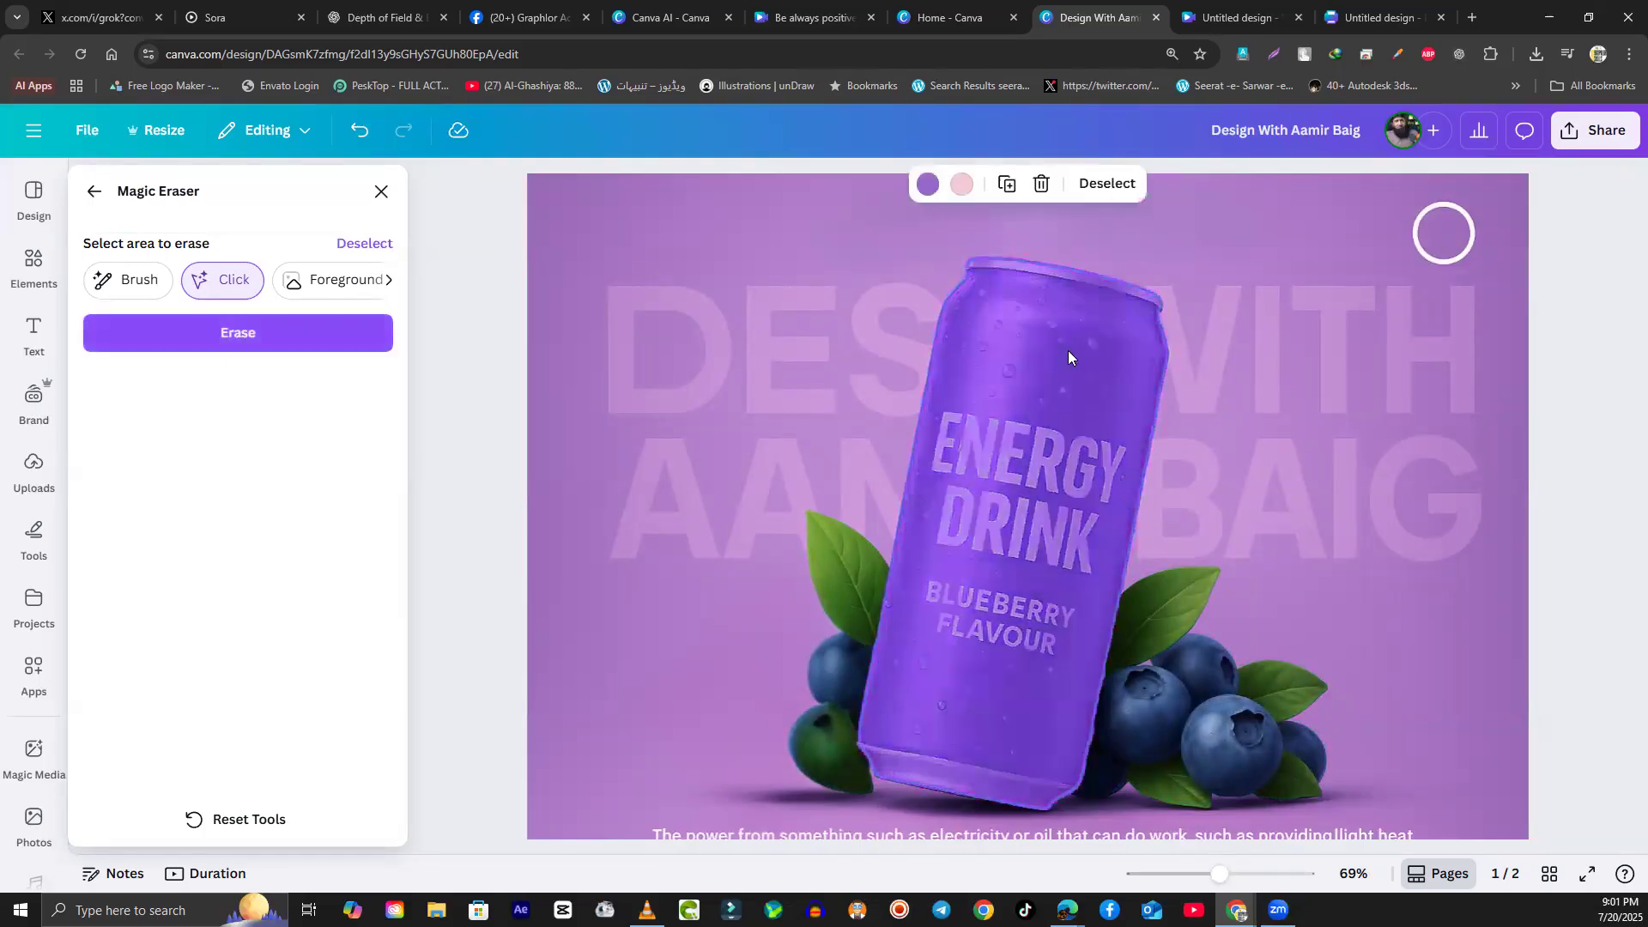
click(255, 345)
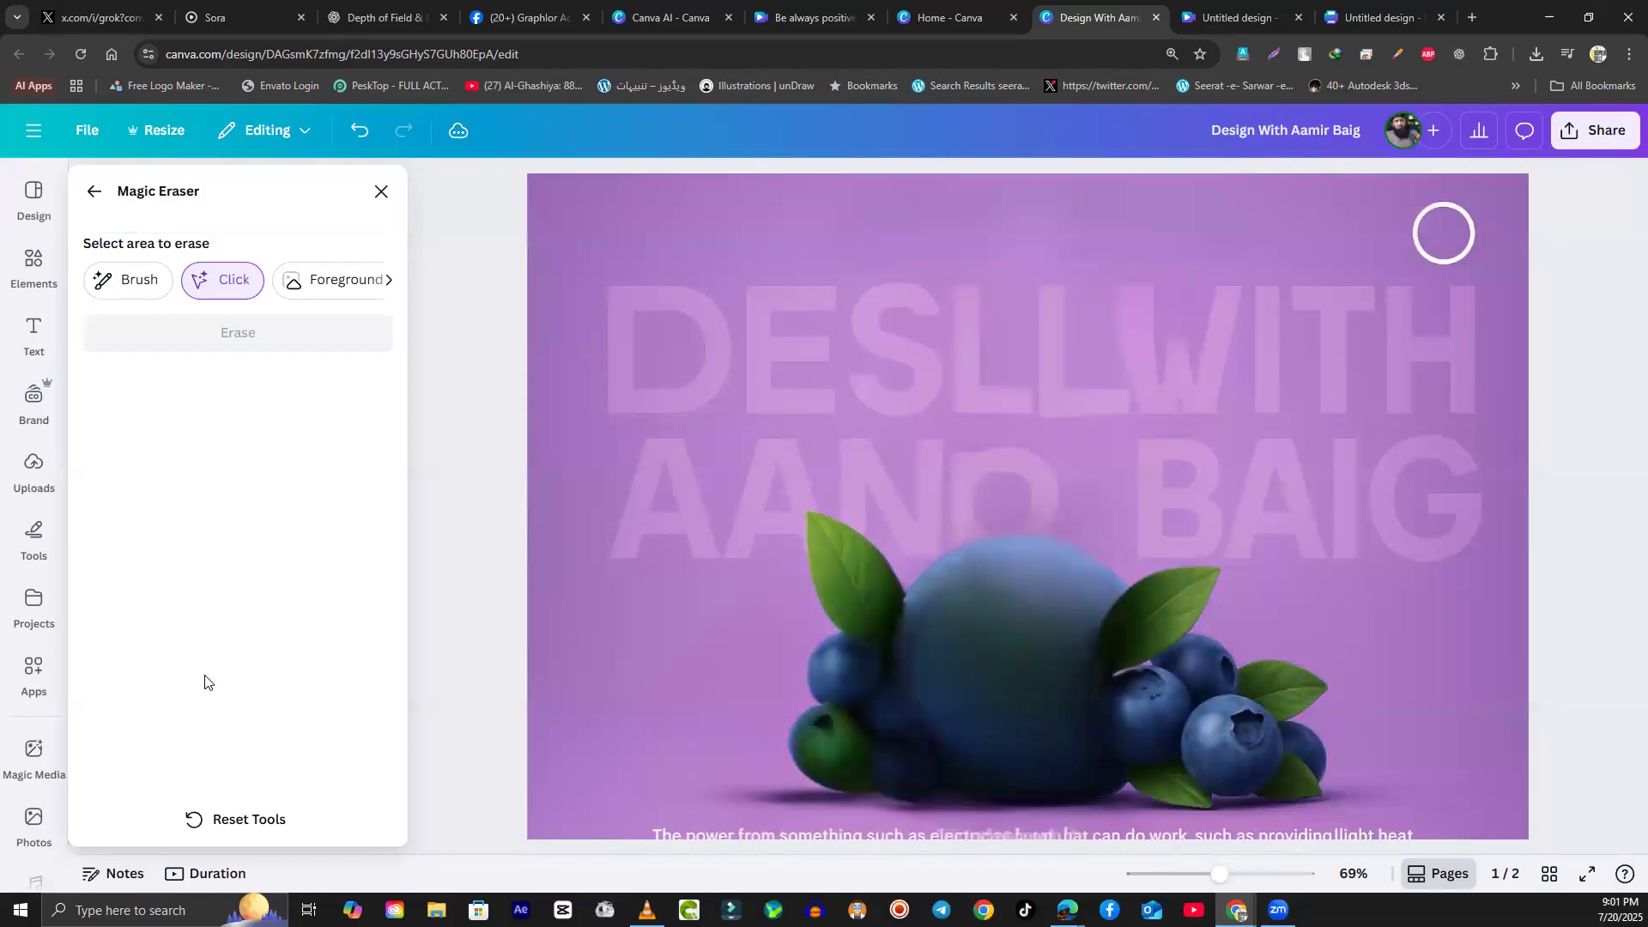
click(217, 822)
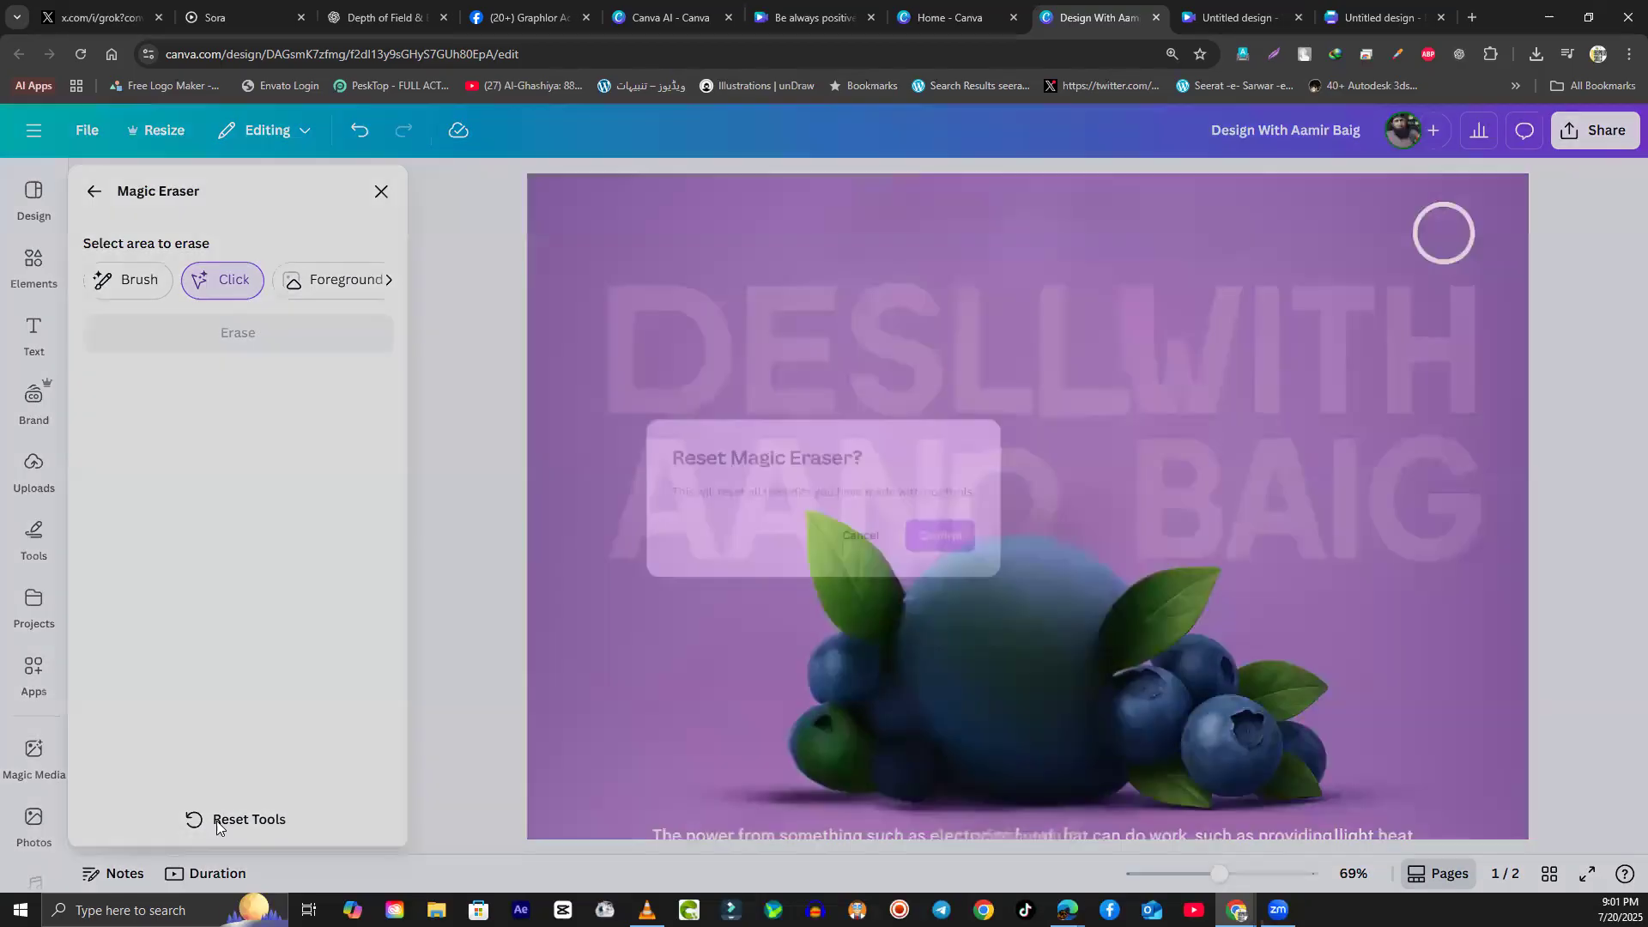
click(963, 545)
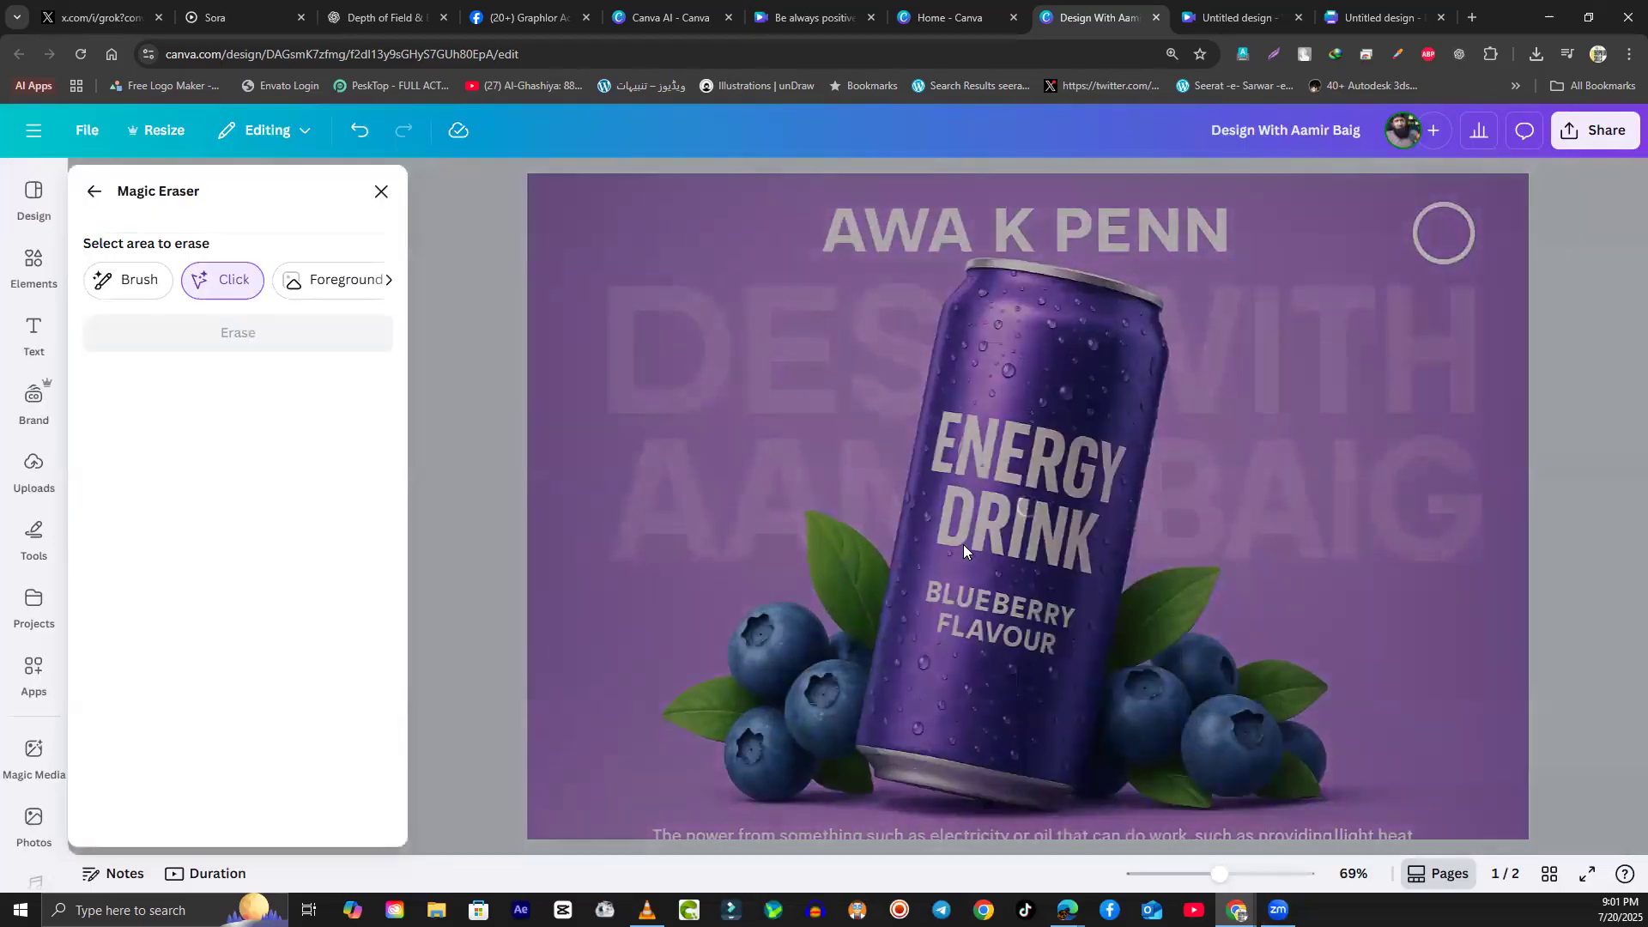
click(94, 194)
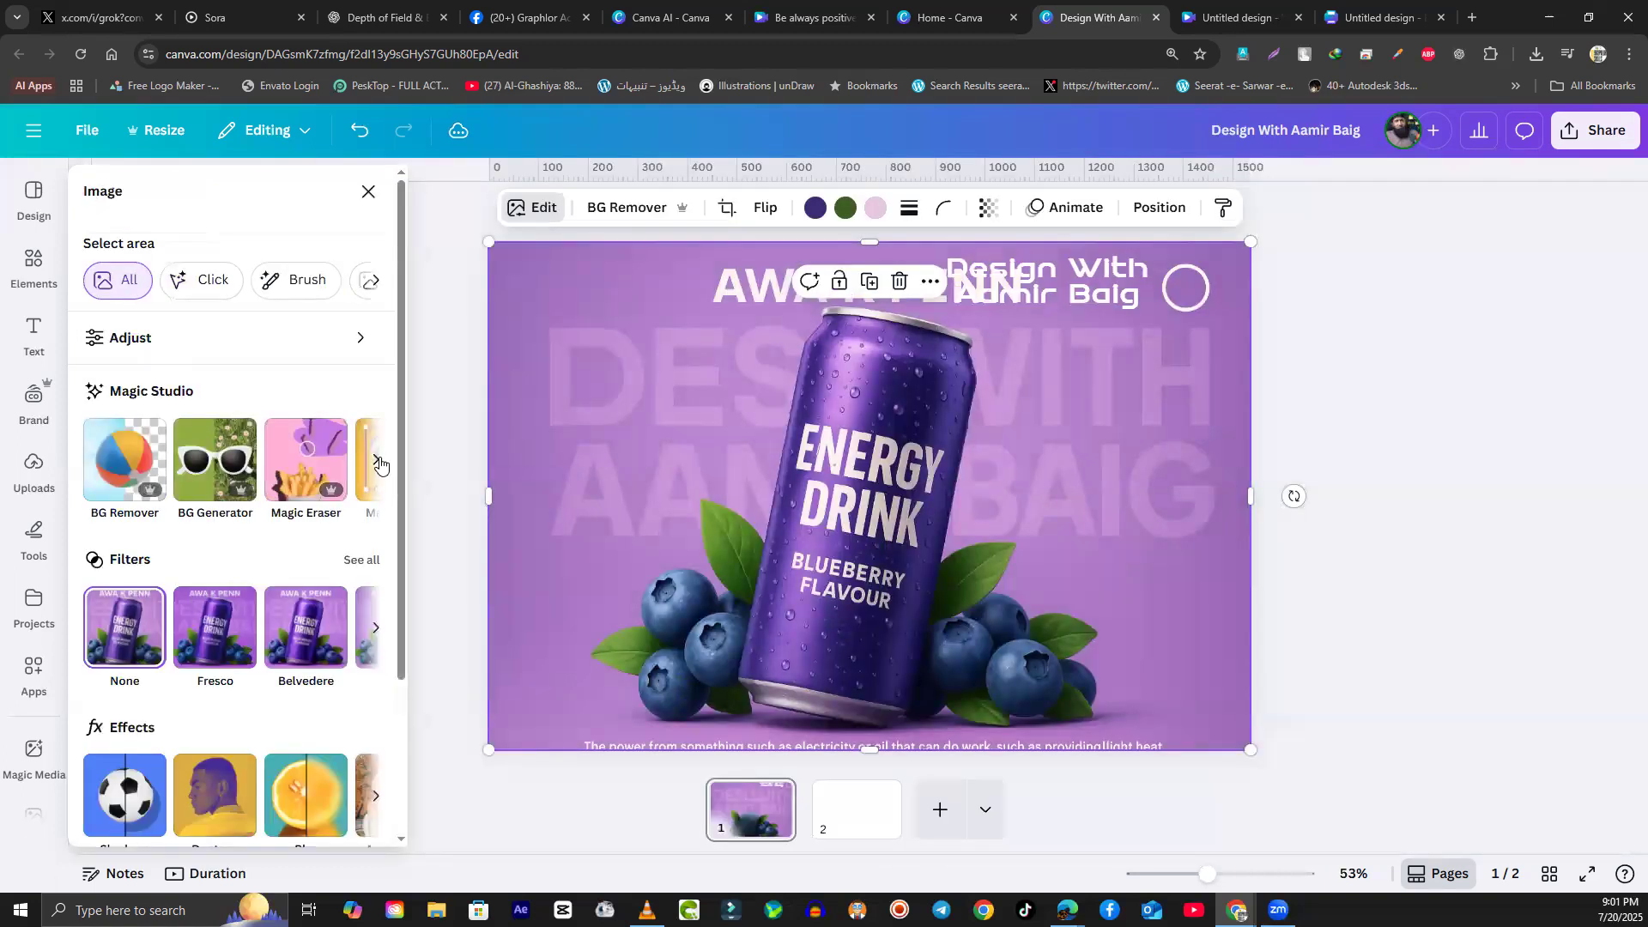
Step: Examine the Magic Studio tools offered for the can image and the design options on the Canva home page
click(376, 461)
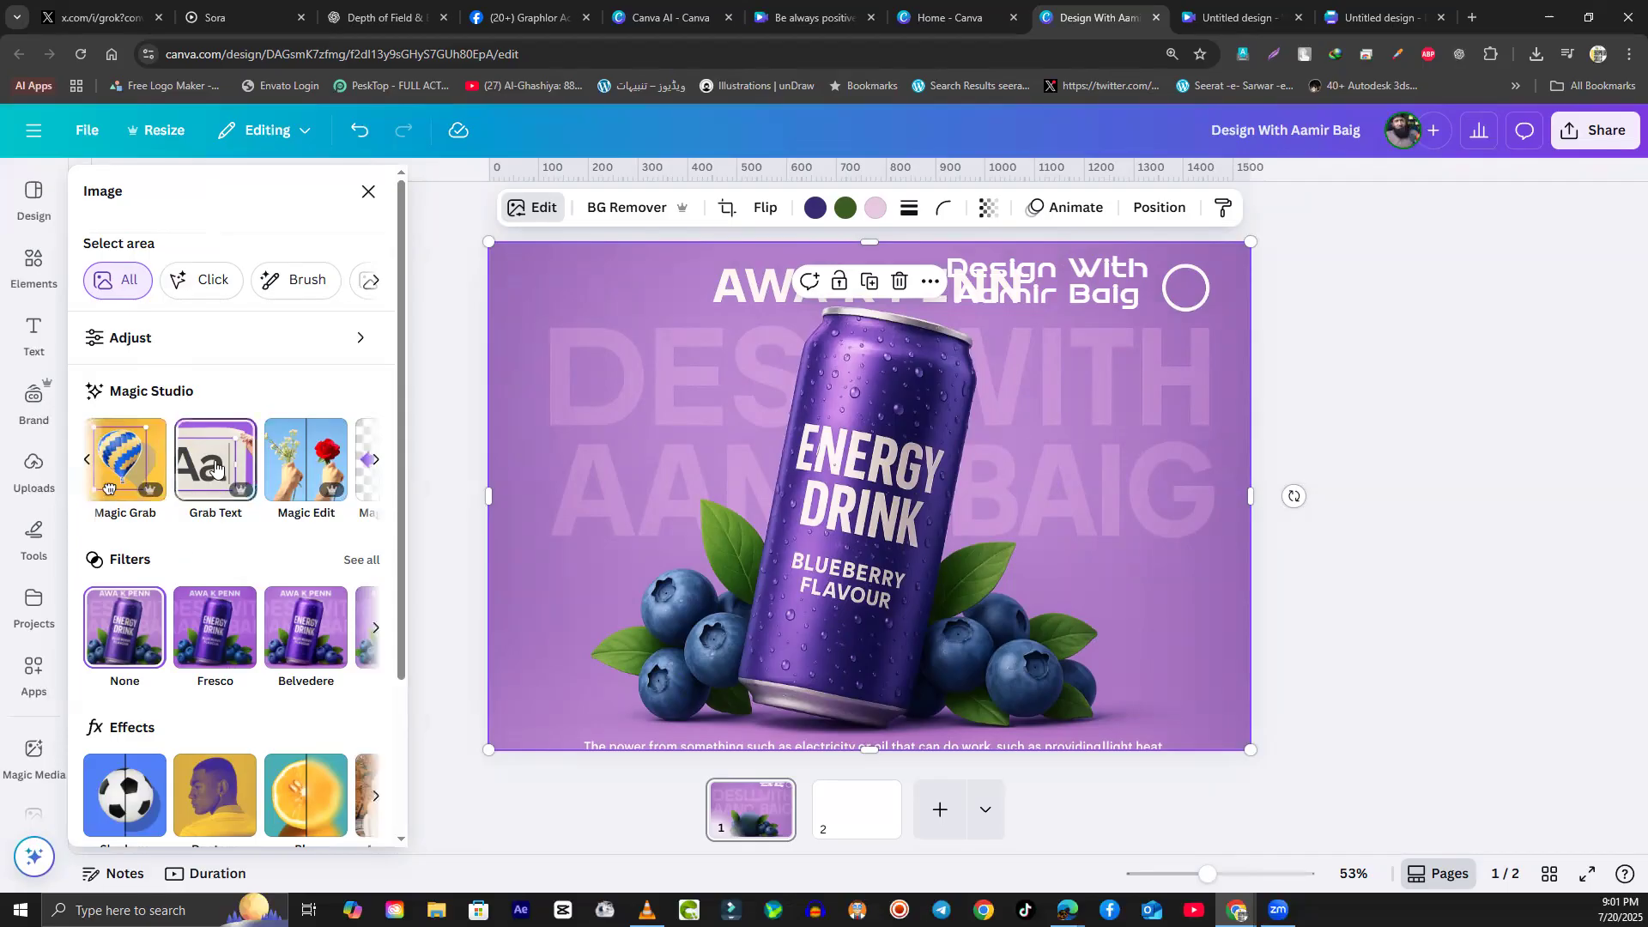
click(376, 460)
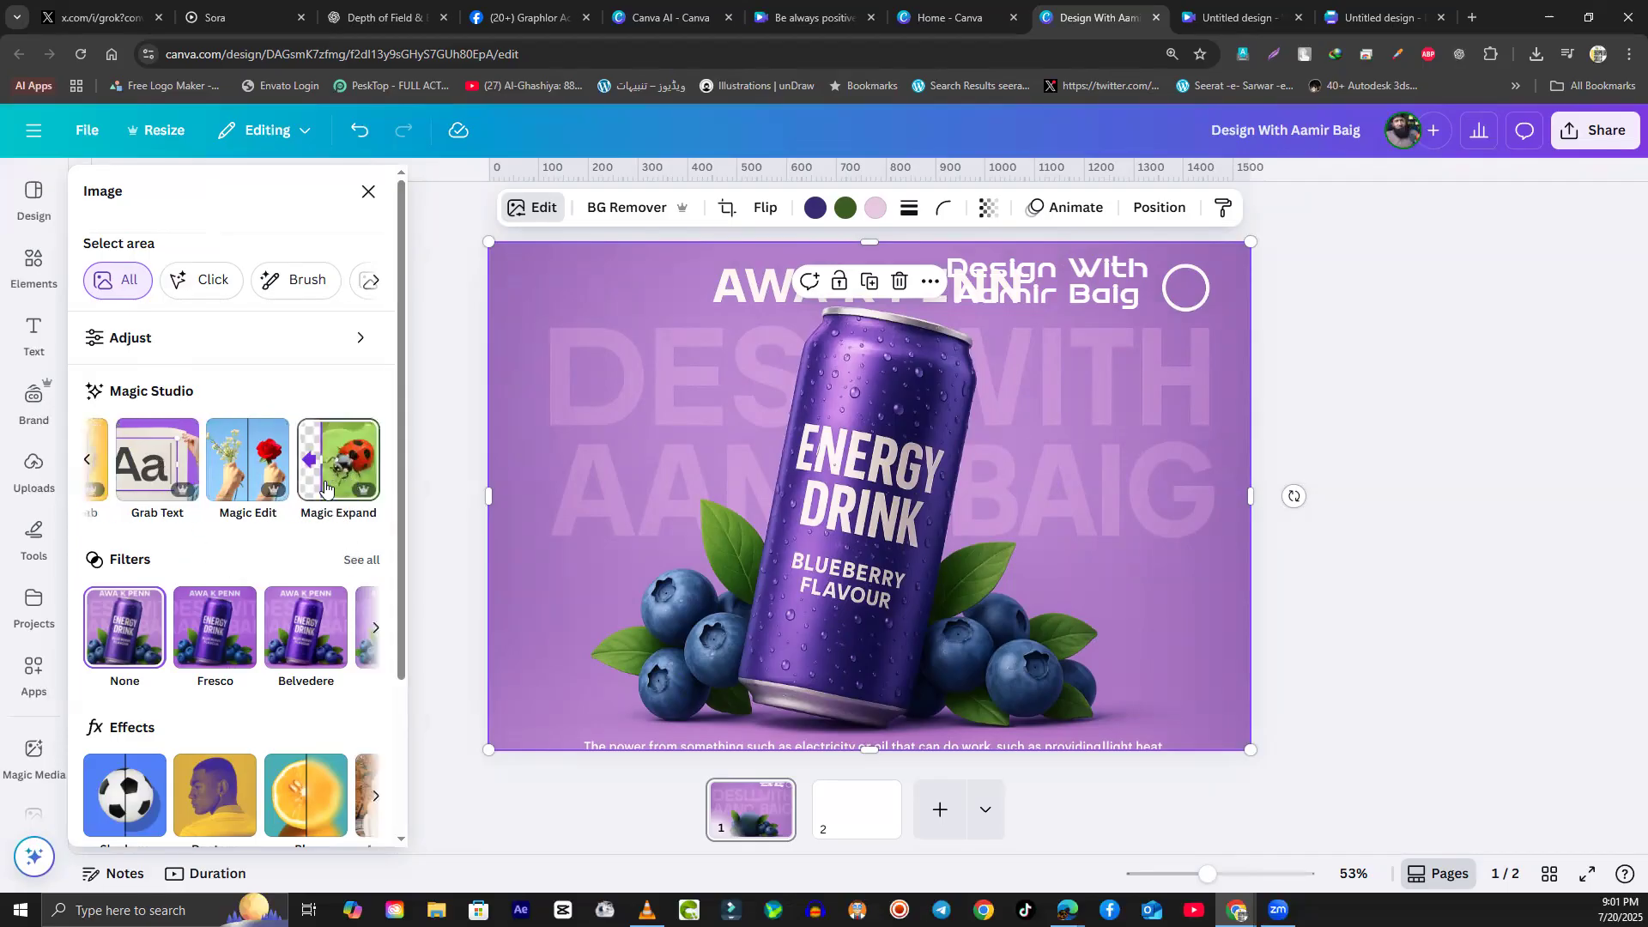
click(87, 464)
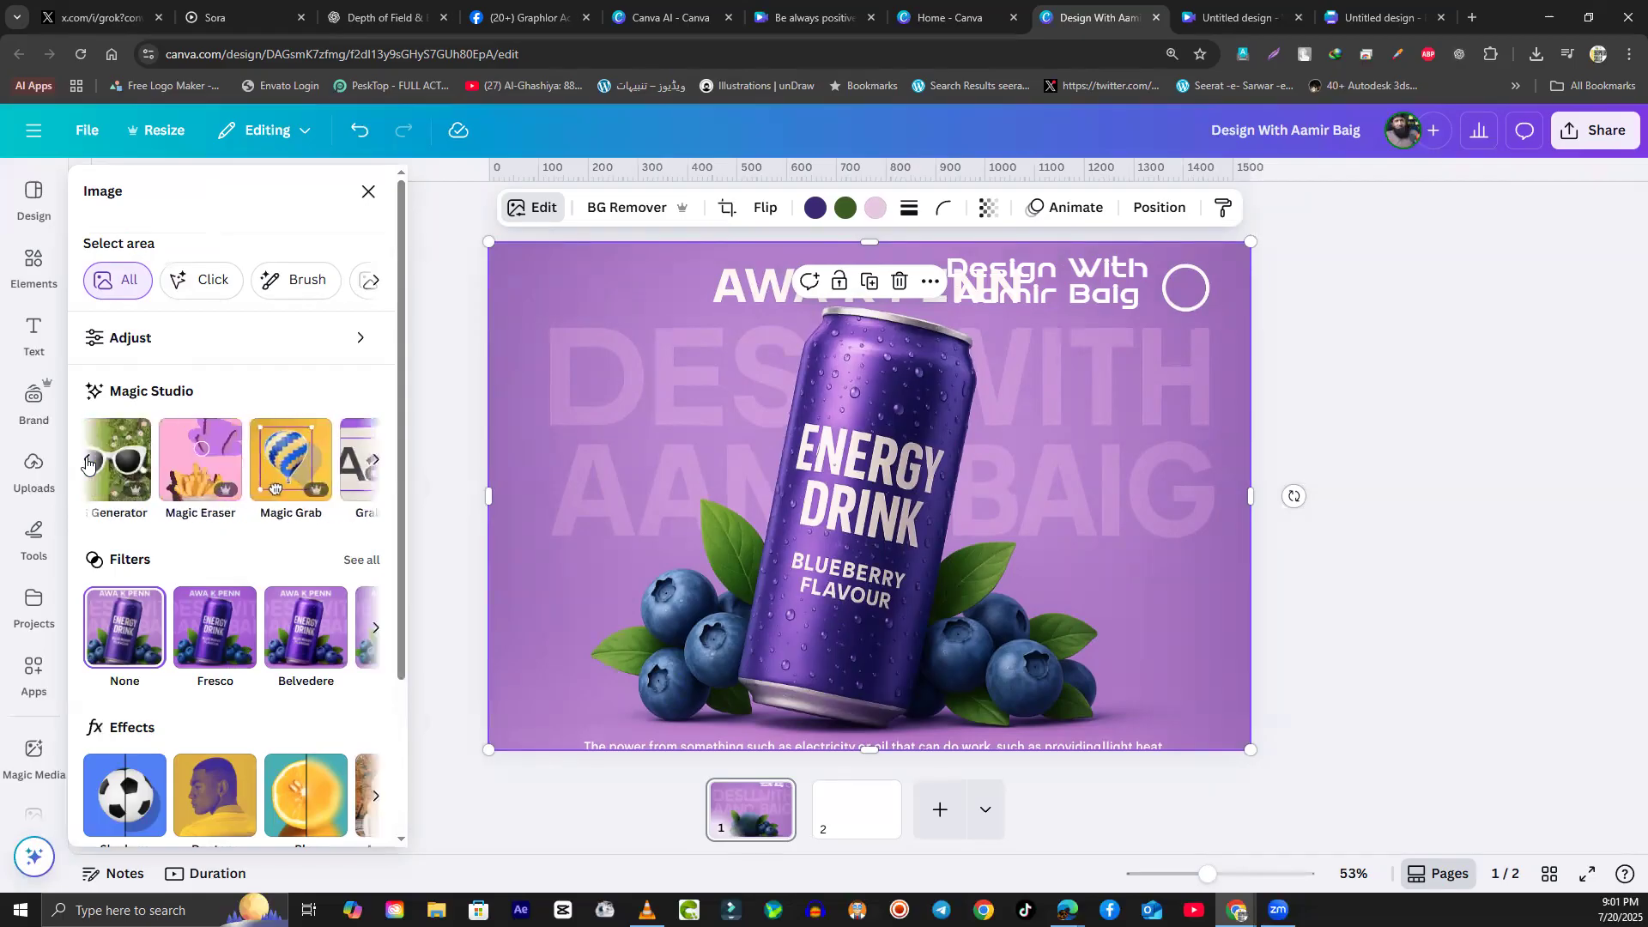
click(373, 465)
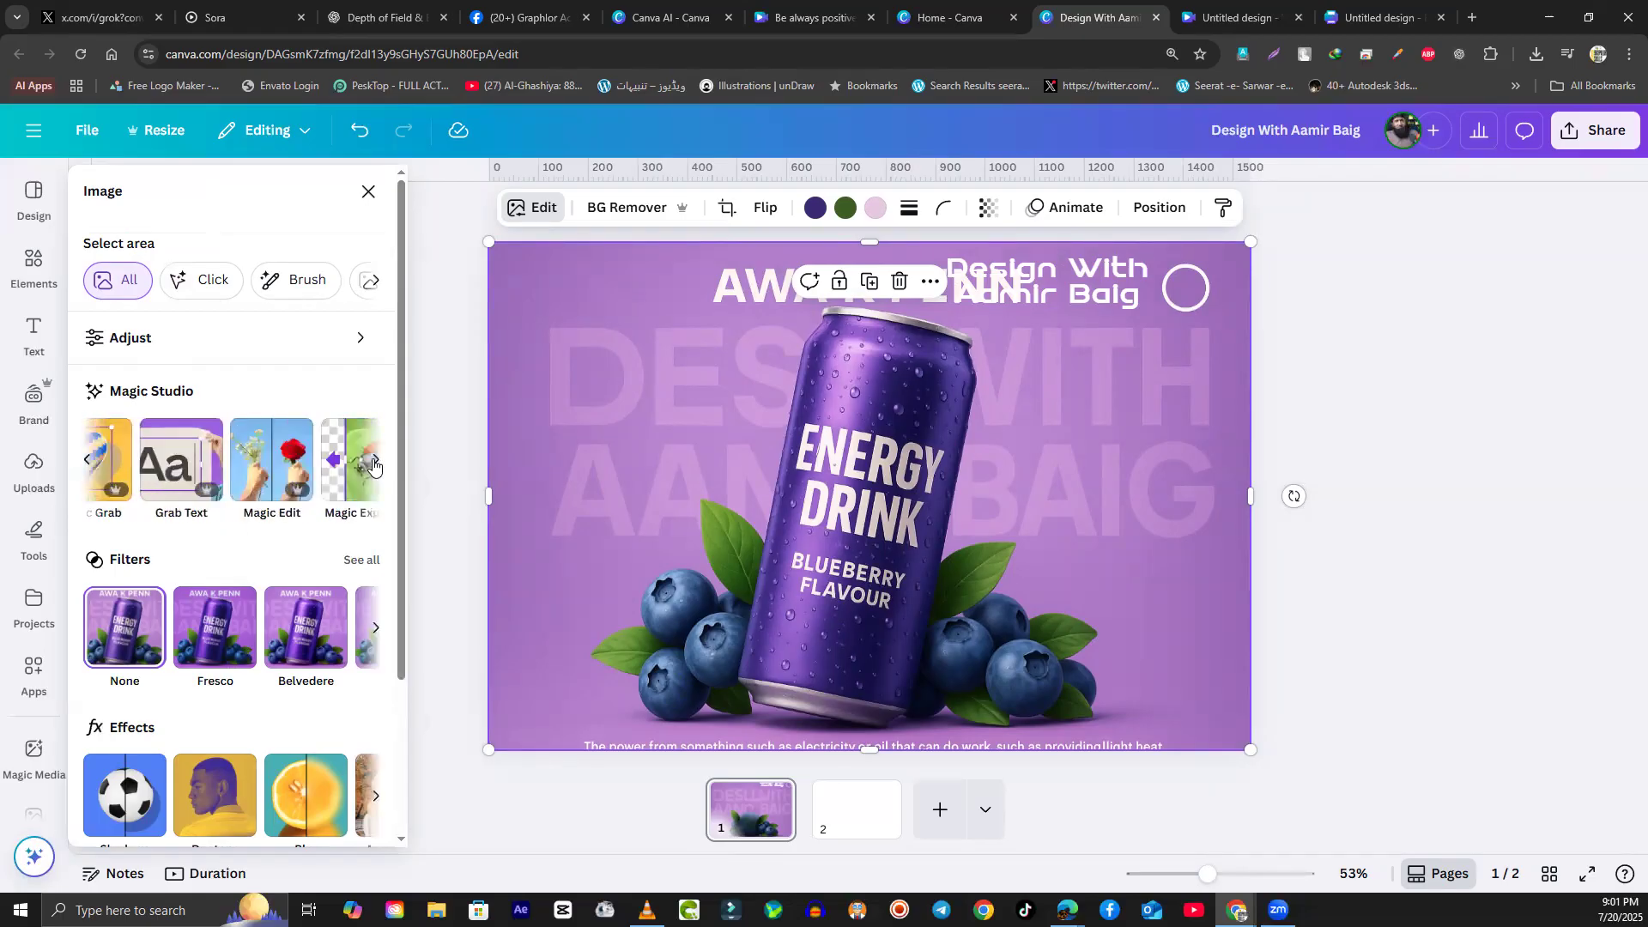
click(91, 465)
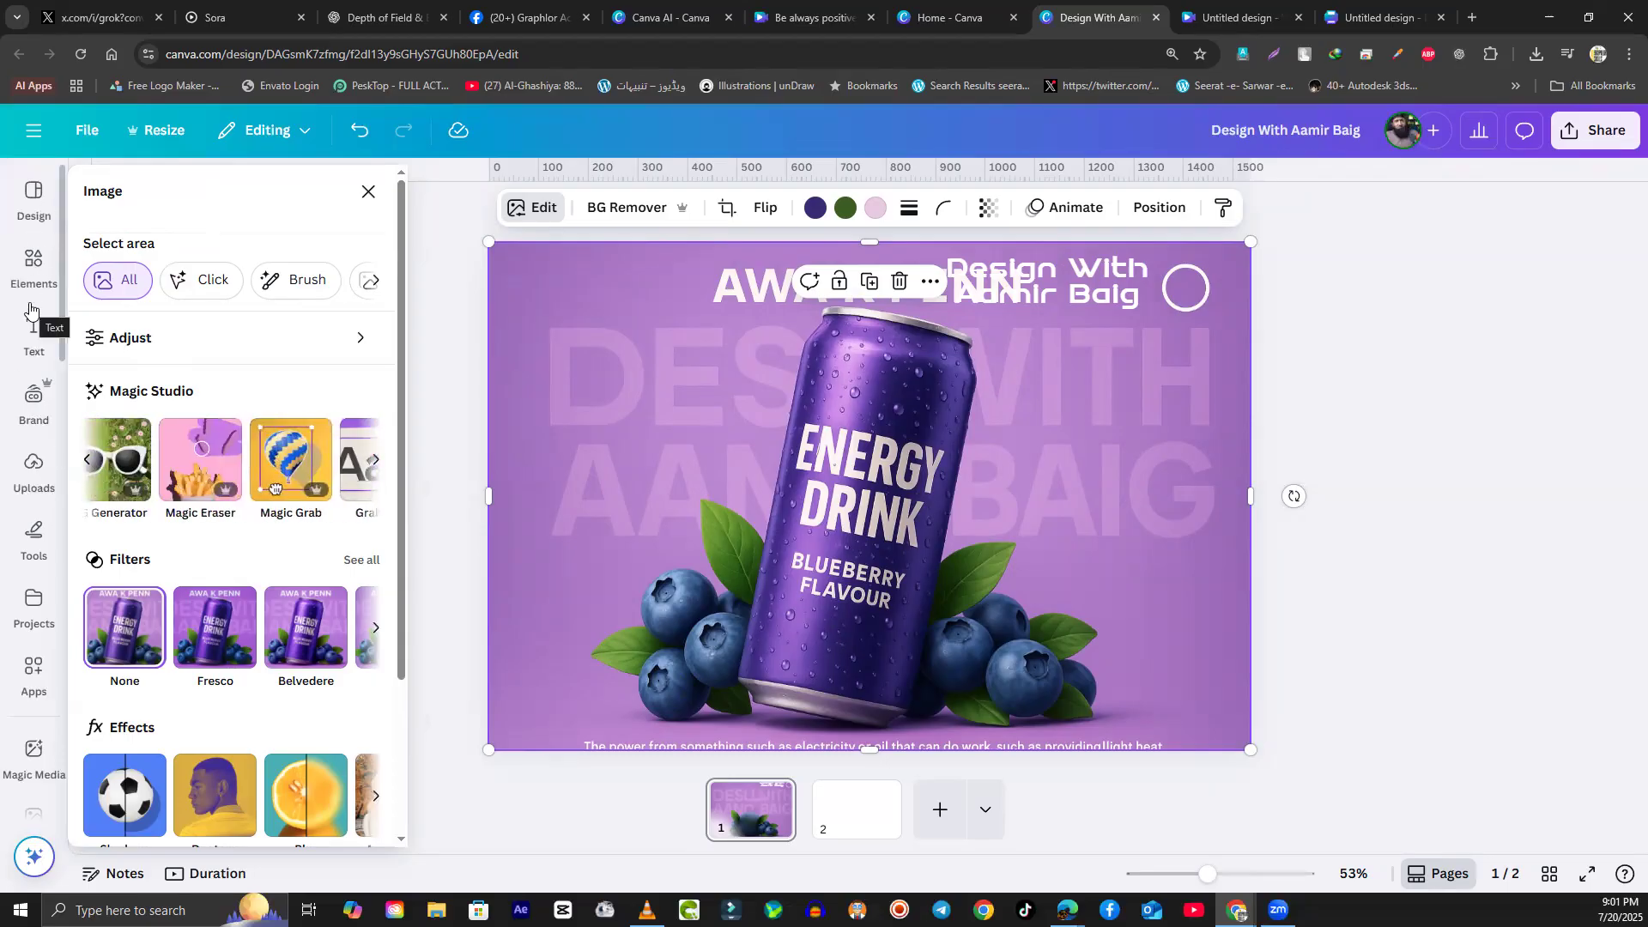
click(948, 19)
scroll(652, 481, up, 2)
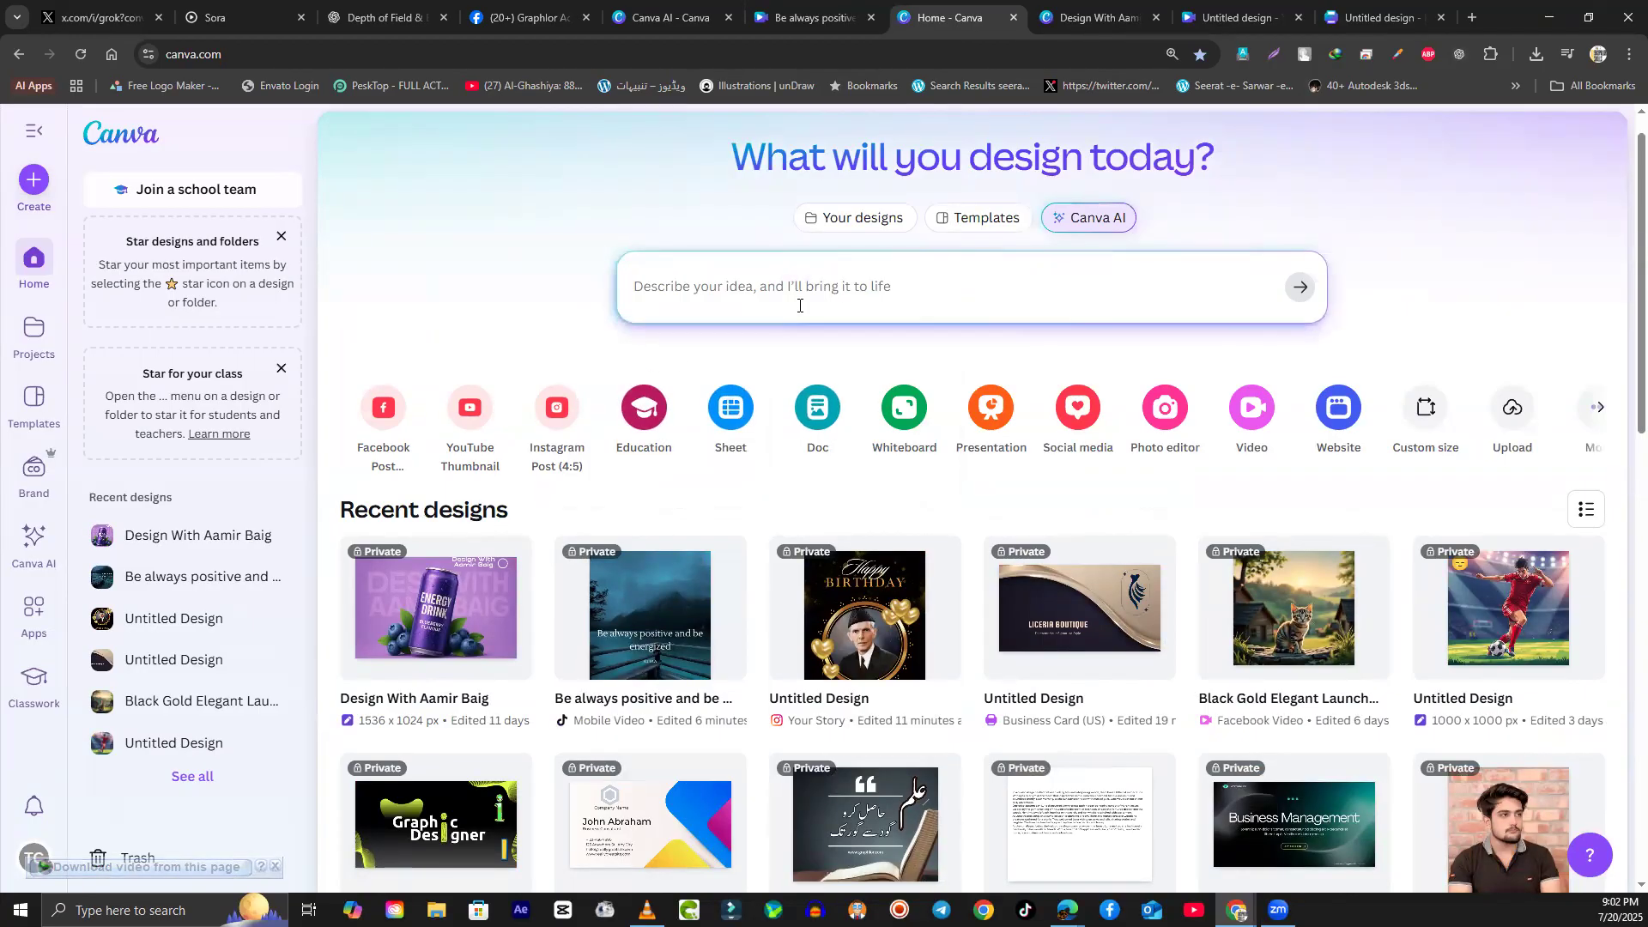
click(1106, 13)
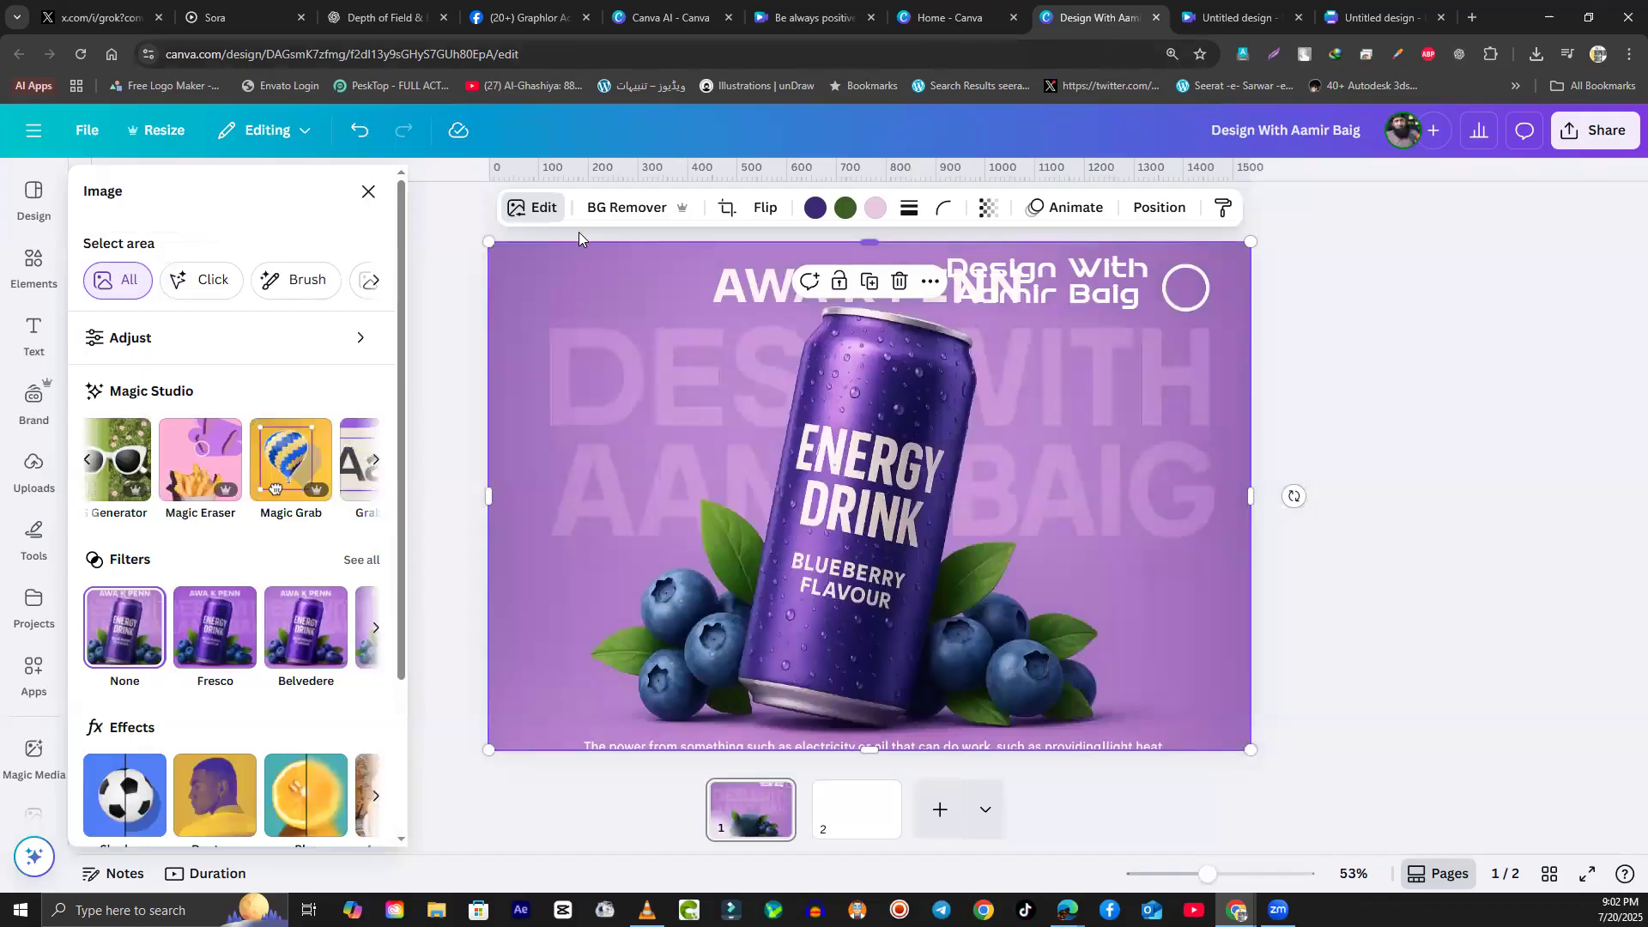
click(86, 463)
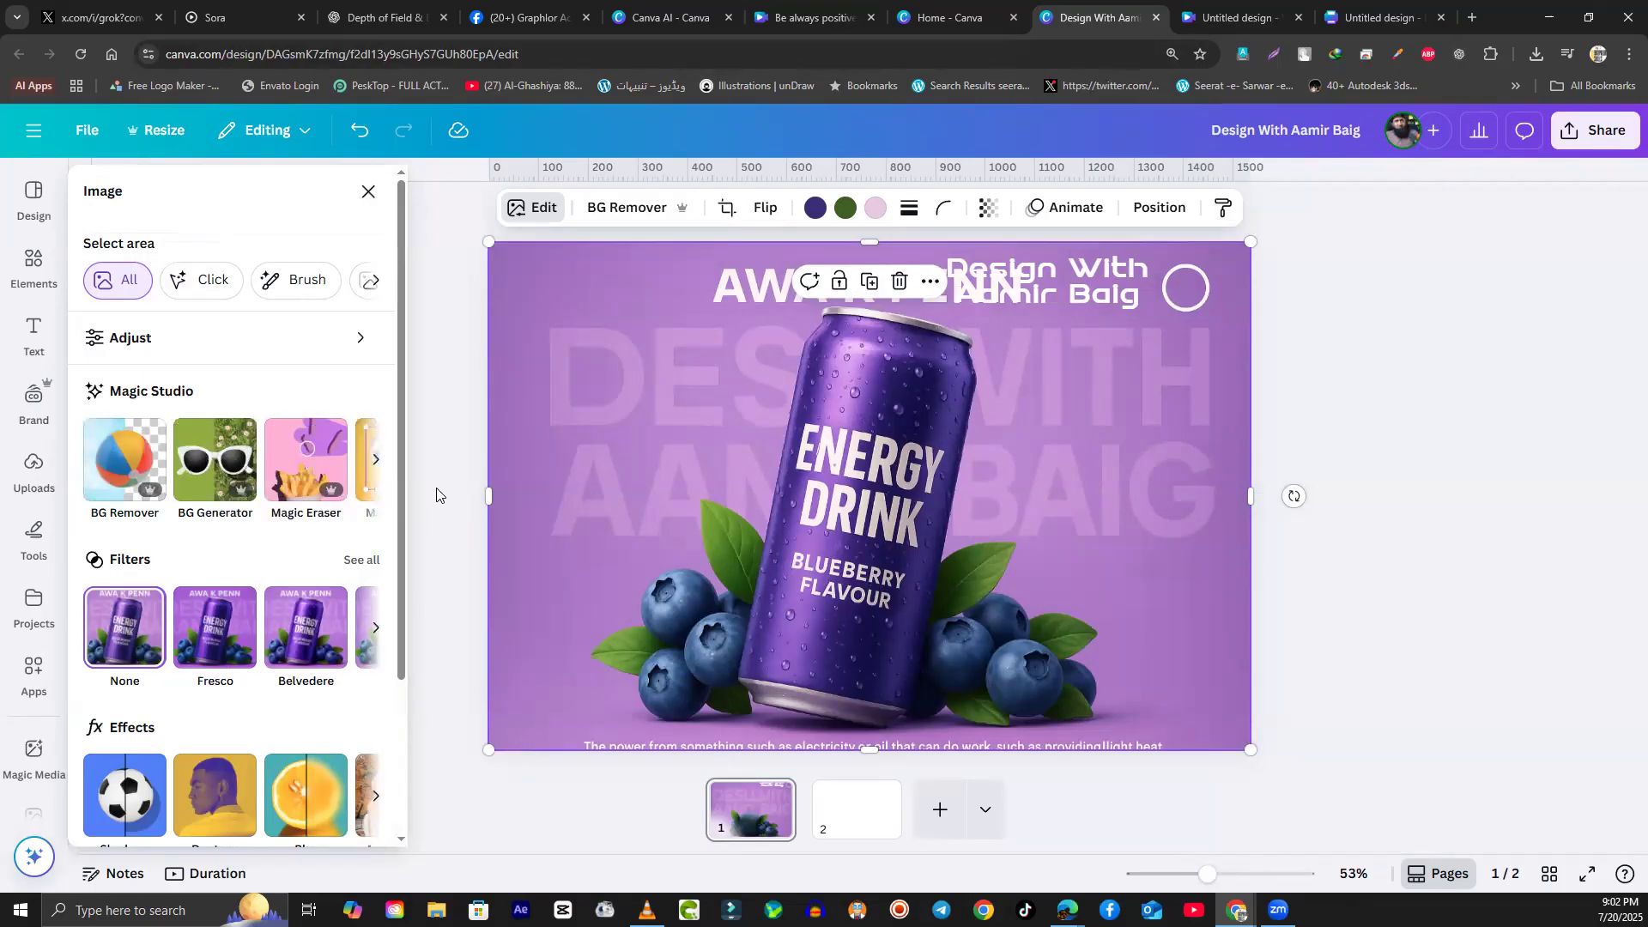
key(Escape)
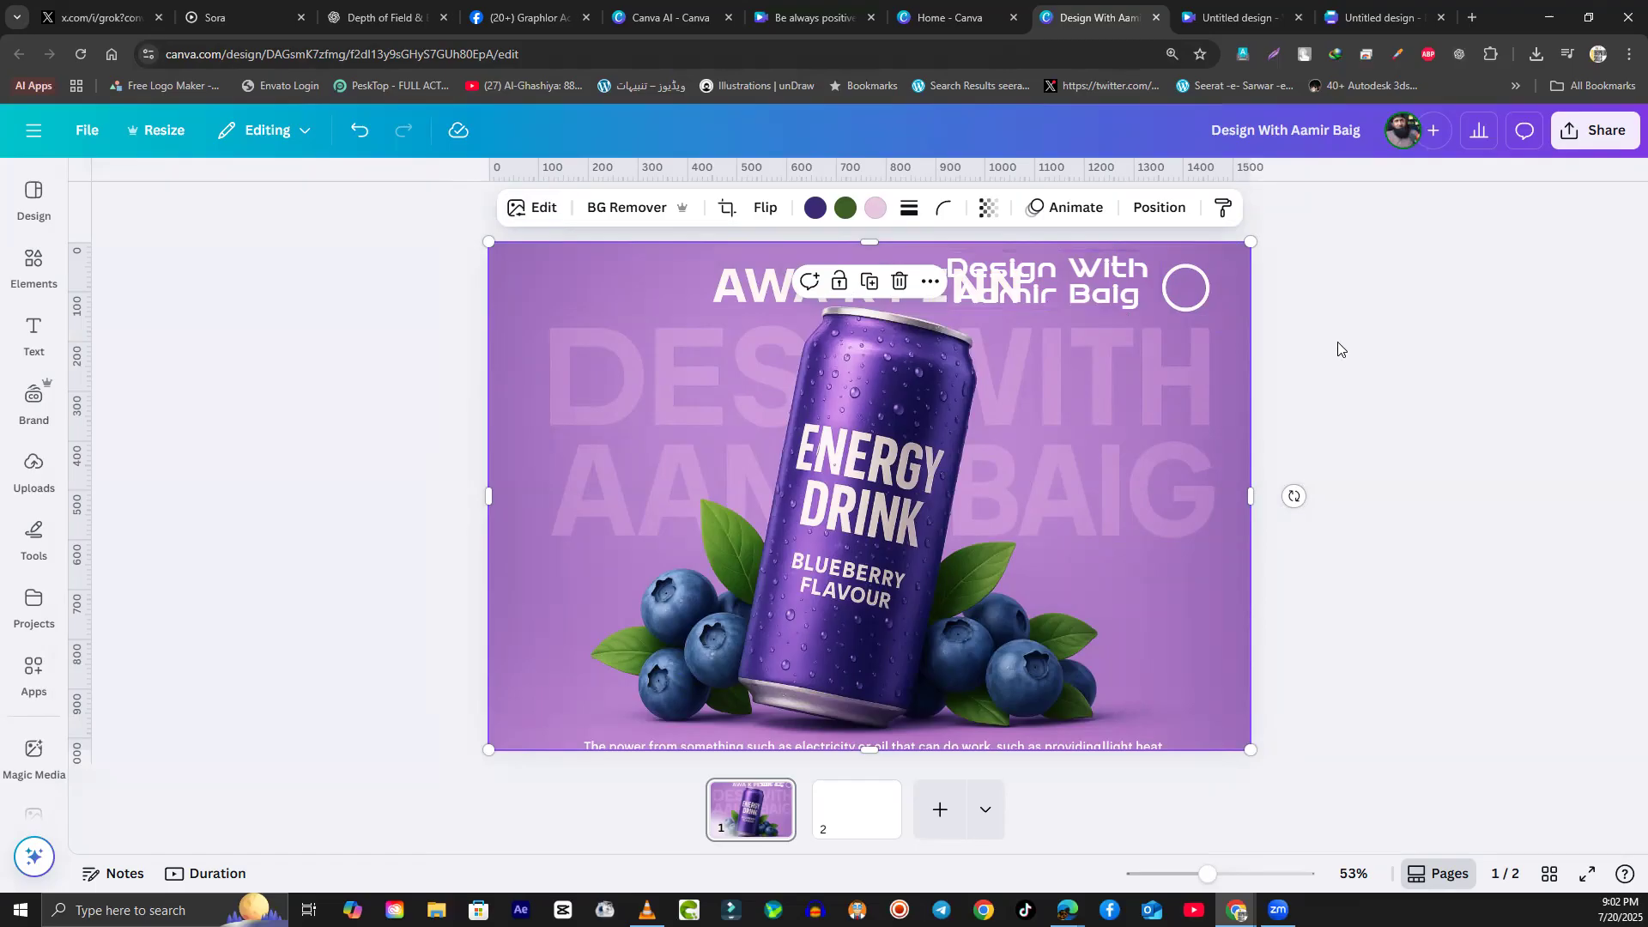
mouse_move(1278, 910)
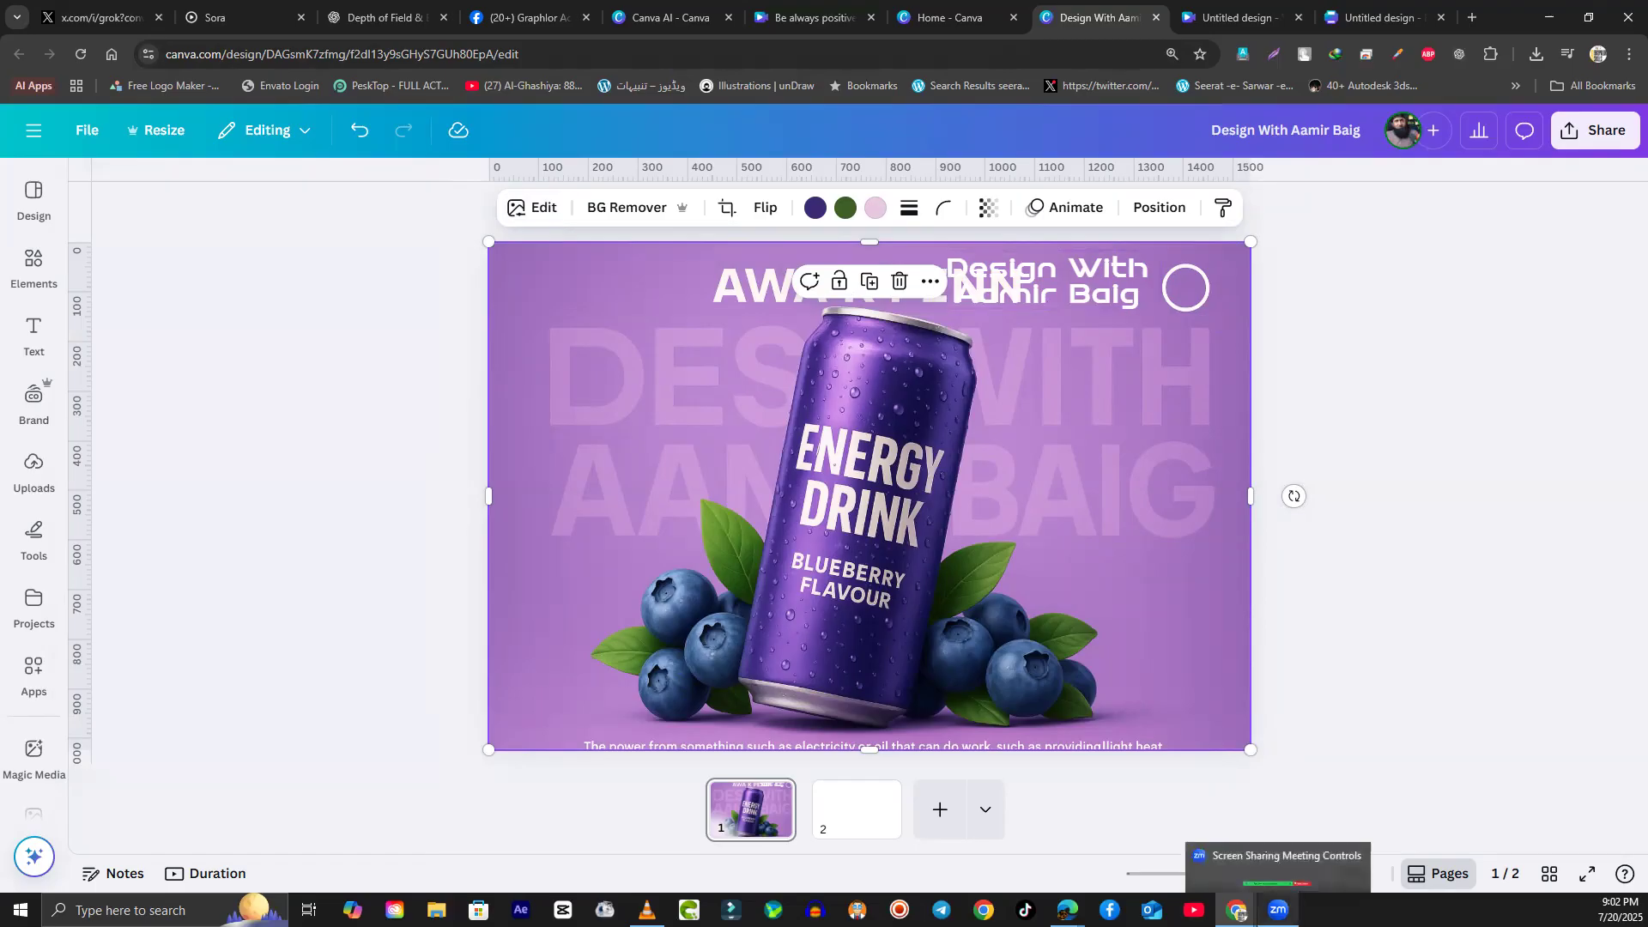